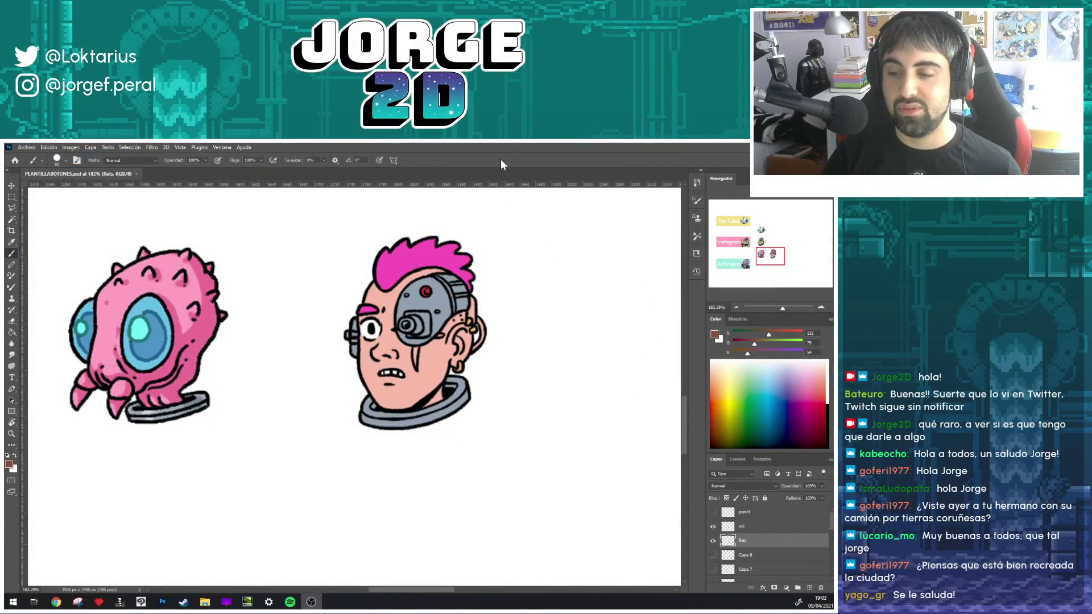
# - Bring Photoshop forward and zoom the cyborg head from 182% to about 243%
pyautogui.click(503, 185)
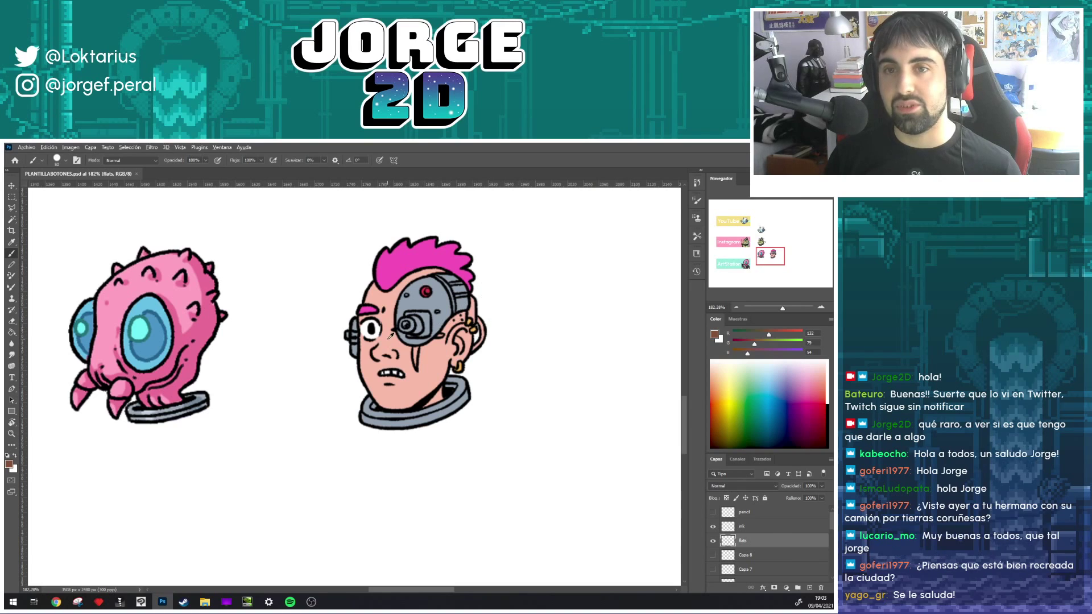
pyautogui.scroll(2, 392, 336)
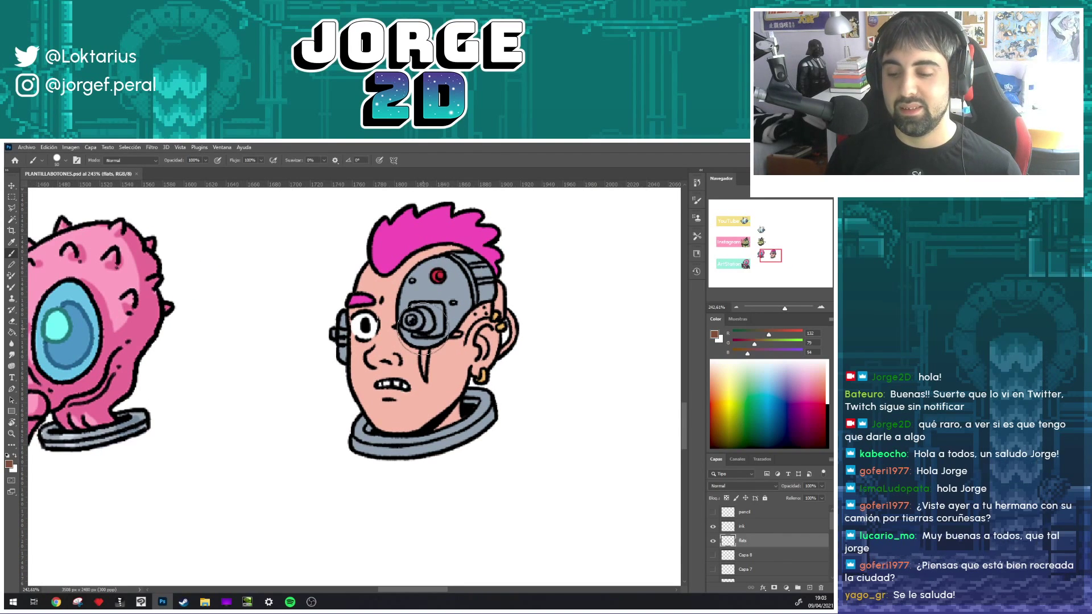
pyautogui.scroll(1, 440, 354)
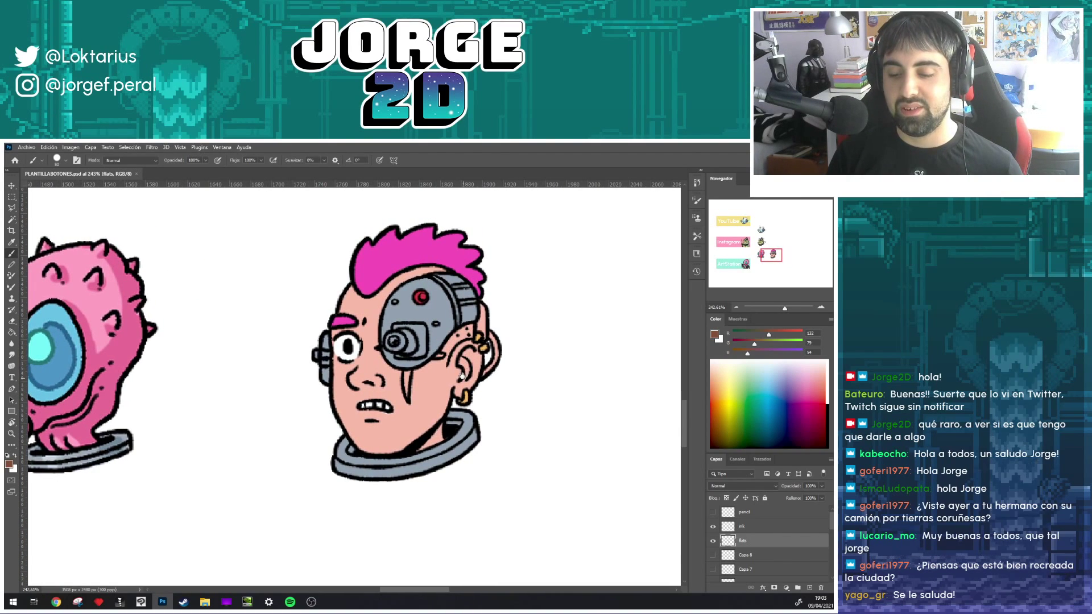
pyautogui.scroll(-1, 449, 359)
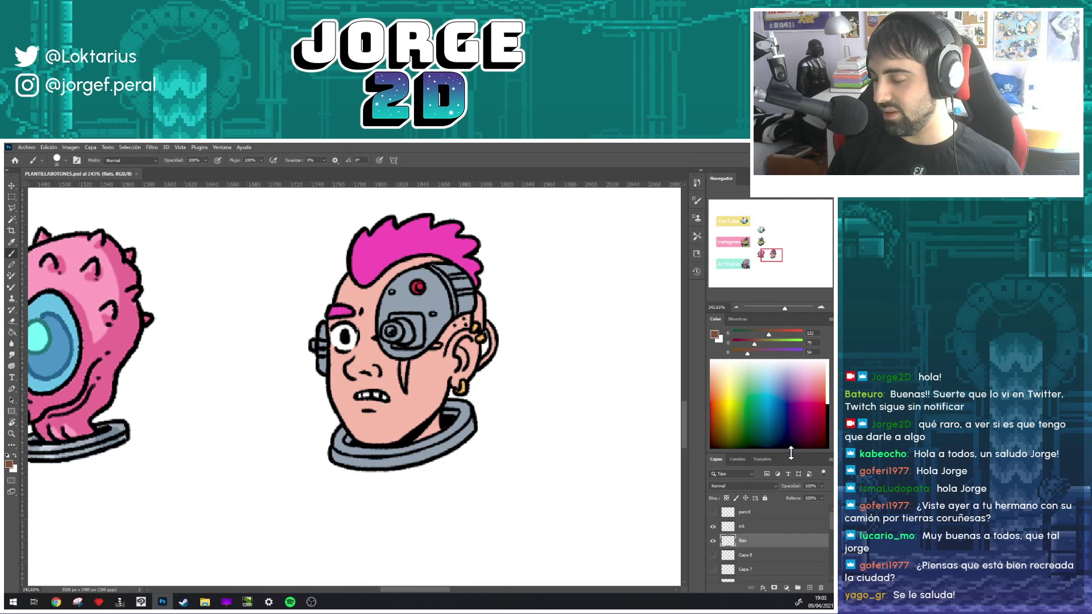
# - Enlarge the Layers panel, set the brush size to 15, and sample the metal grey
pyautogui.moveTo(790, 453); pyautogui.dragTo(788, 343)
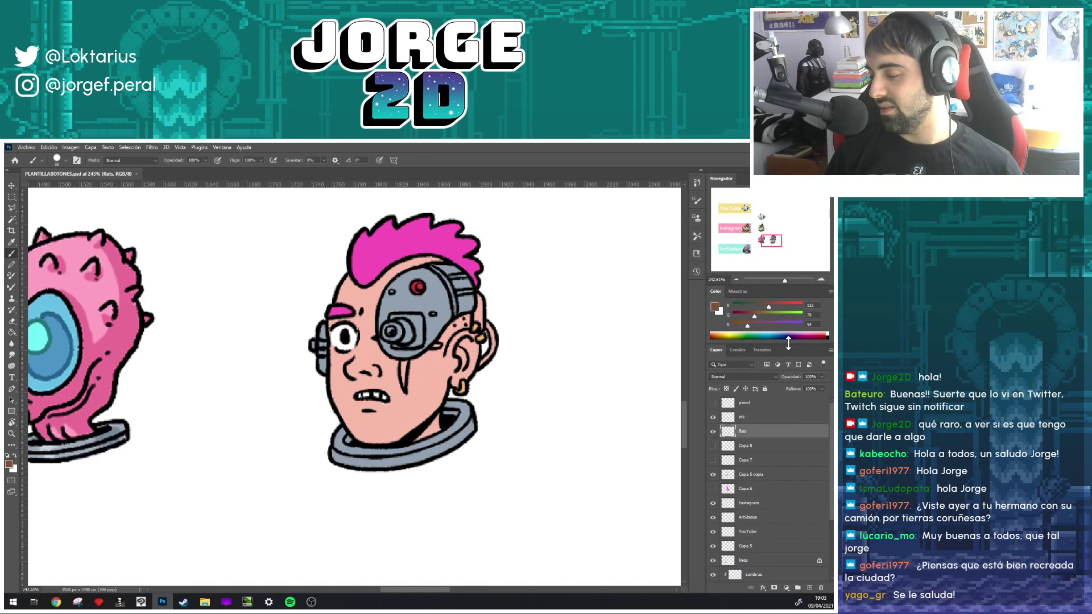
pyautogui.press('alt')
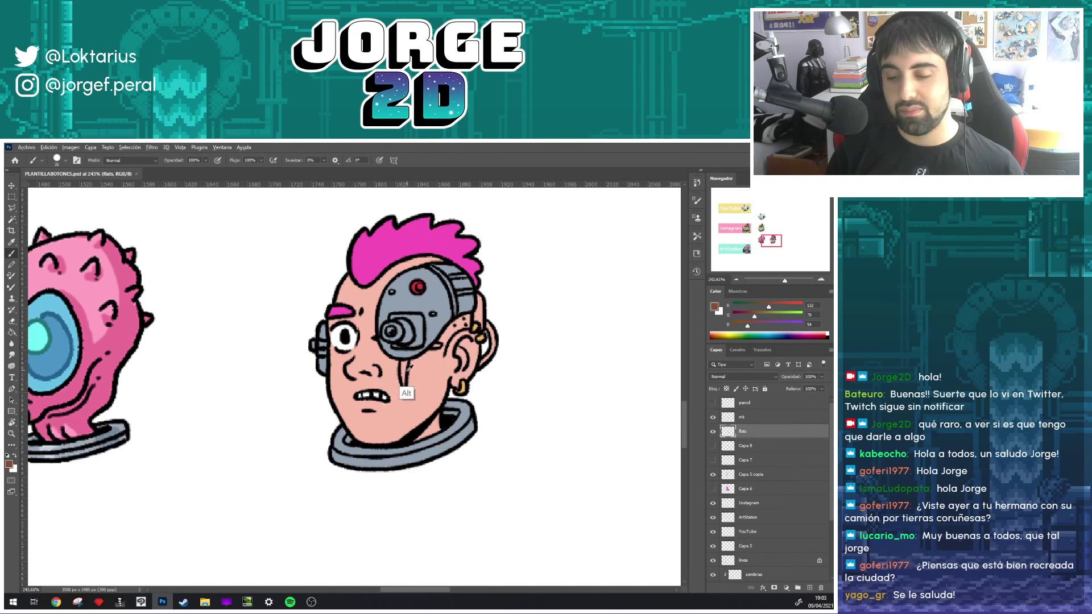
pyautogui.keyDown('alt'); pyautogui.click(397, 420); pyautogui.keyUp('alt')
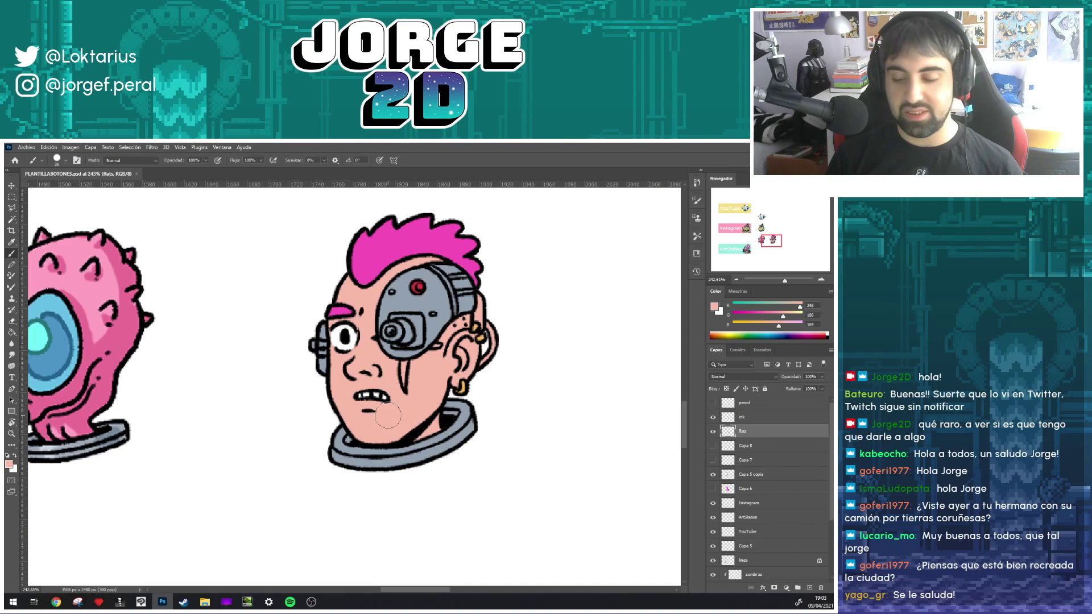
pyautogui.press('[')
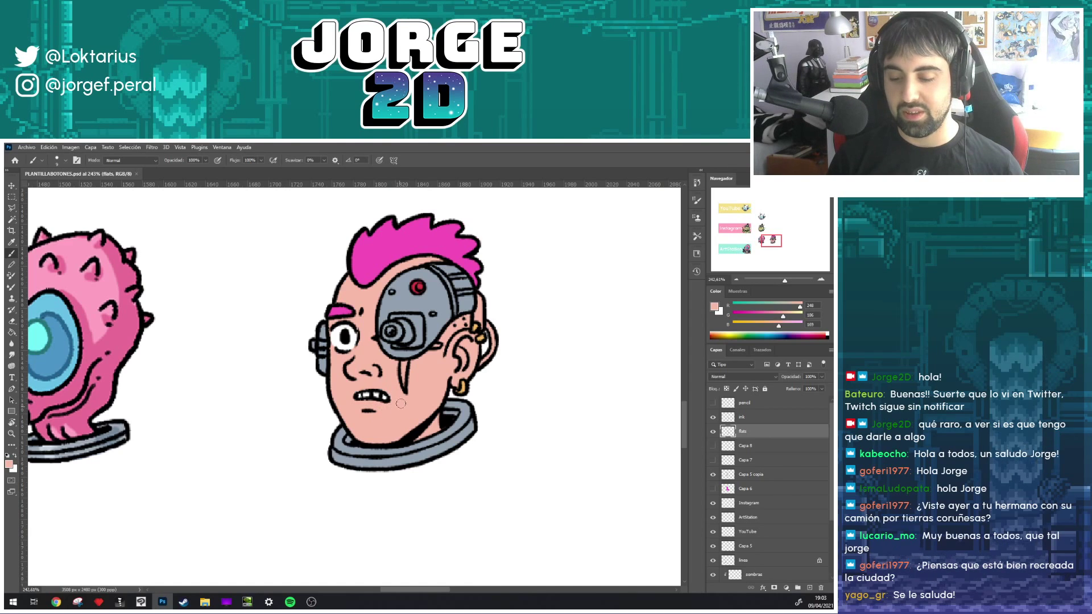
pyautogui.keyDown('alt'); pyautogui.click(436, 314); pyautogui.keyUp('alt')
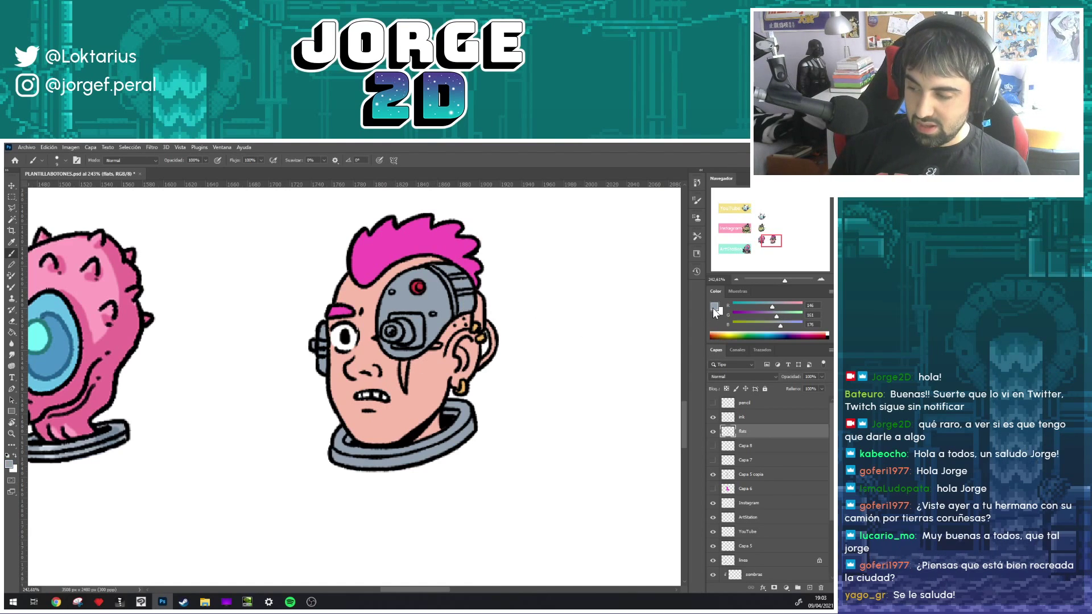
# - Paint darker blue-grey shading on the eyepiece, then shift the colour toward cyan with blue 221
pyautogui.click(713, 308)
pyautogui.moveTo(445, 384); pyautogui.dragTo(469, 398)
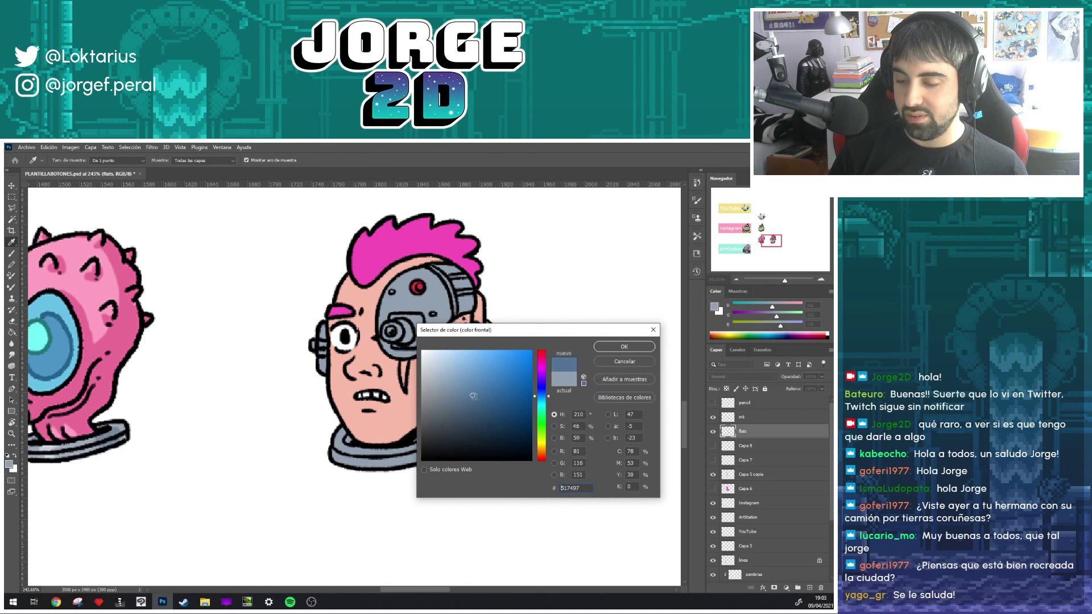
pyautogui.click(469, 408)
pyautogui.click(624, 346)
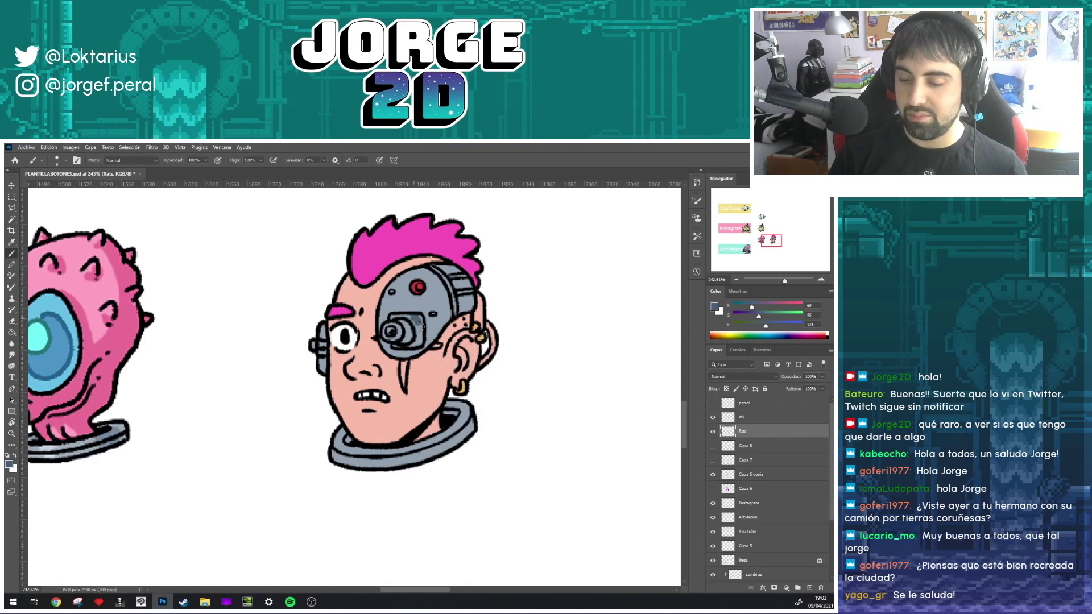
pyautogui.moveTo(408, 317); pyautogui.dragTo(419, 340)
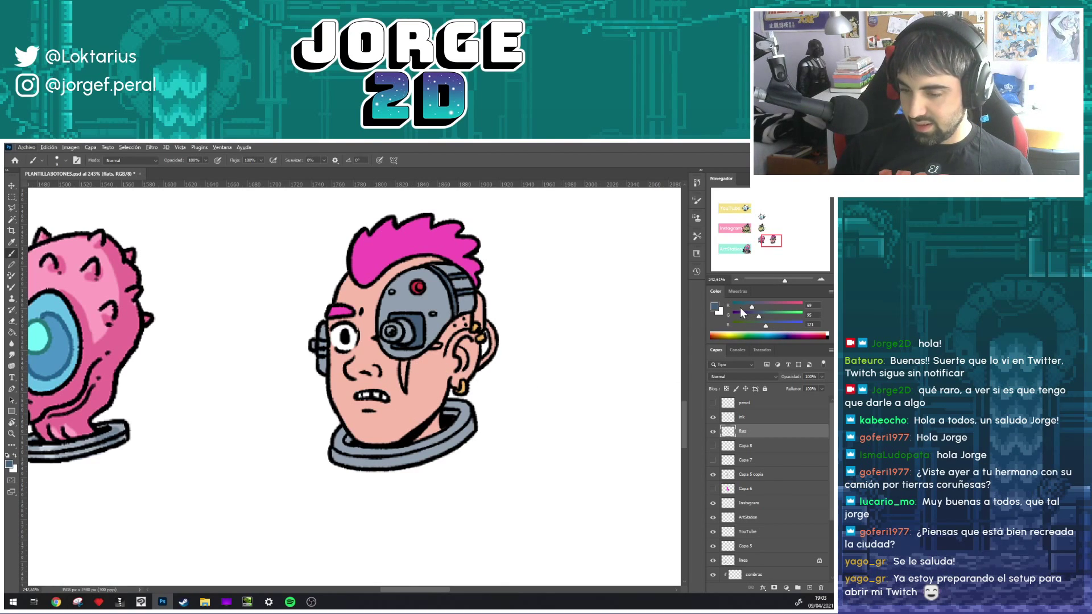
pyautogui.moveTo(766, 325); pyautogui.dragTo(793, 325)
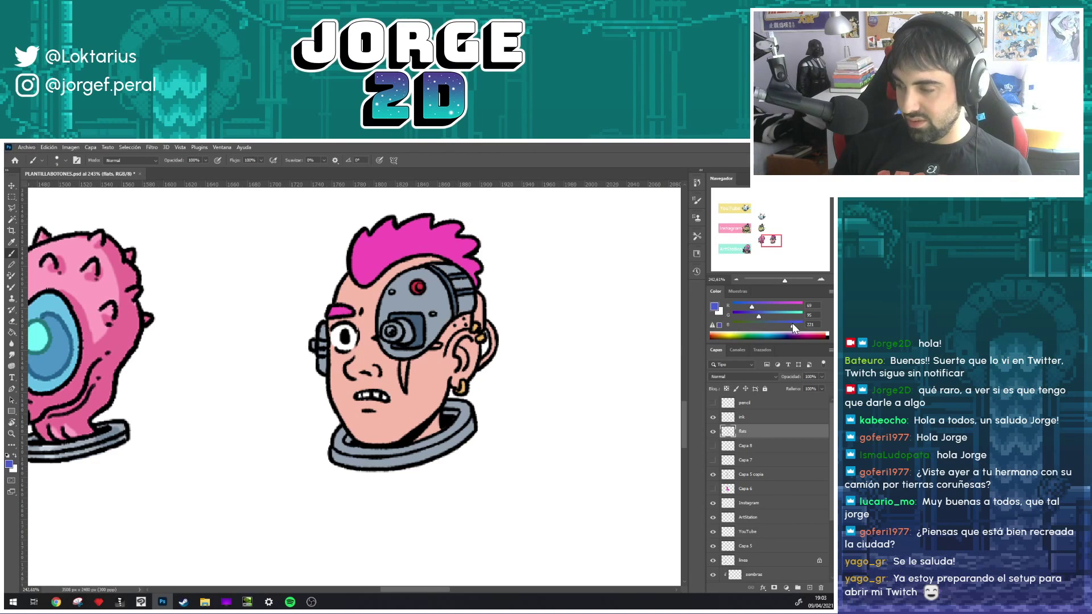
pyautogui.click(791, 316)
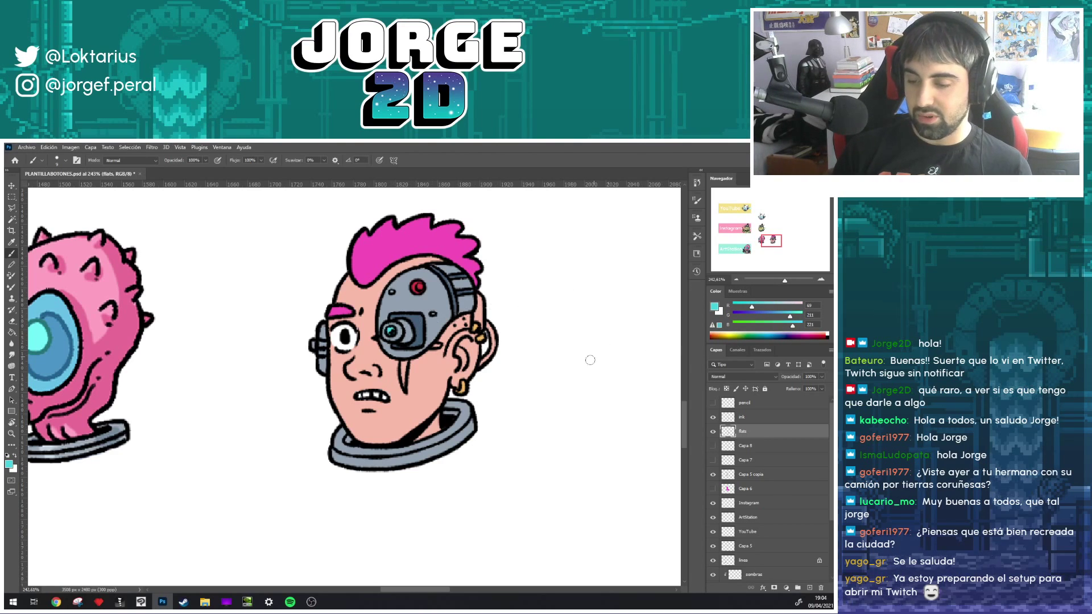
# - Sample the face's skin tone, darken it, and paint it along the cheek scar
pyautogui.keyDown('alt'); pyautogui.click(435, 391); pyautogui.keyUp('alt')
pyautogui.click(715, 307)
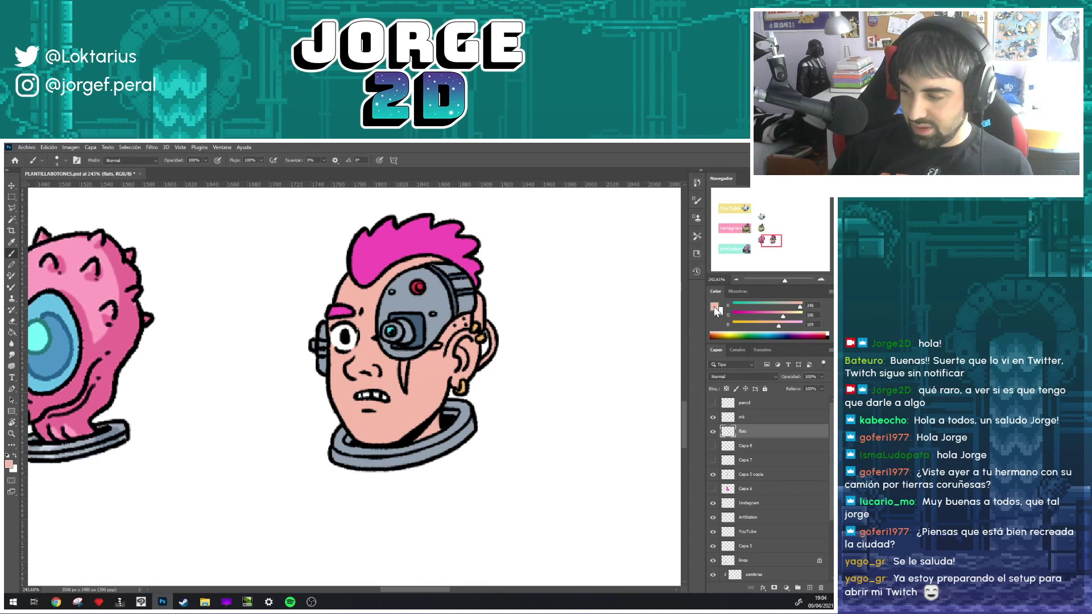
pyautogui.click(468, 367)
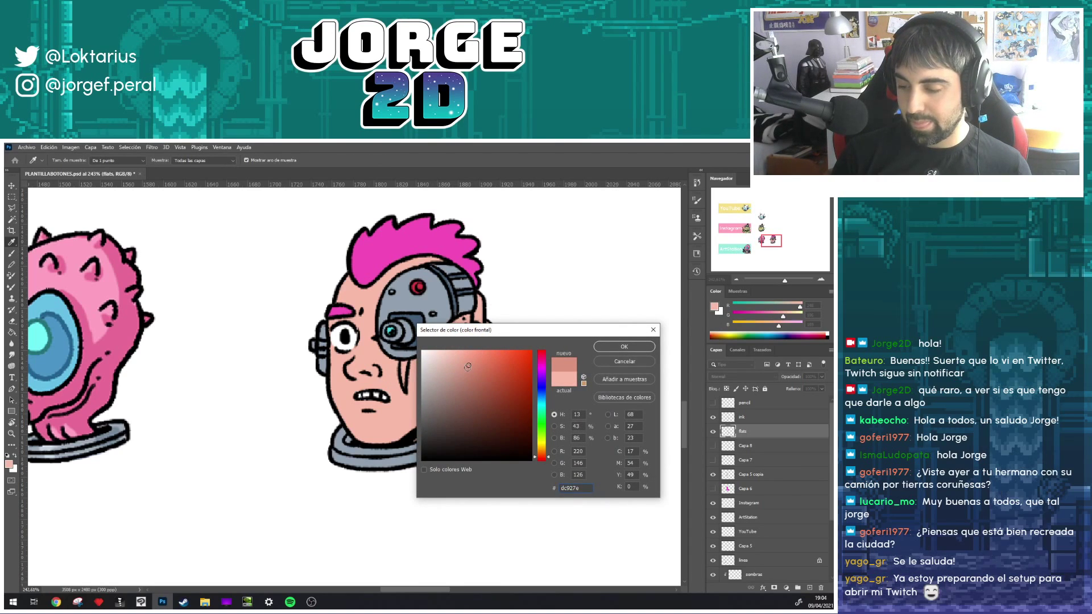
pyautogui.click(469, 368)
pyautogui.click(624, 347)
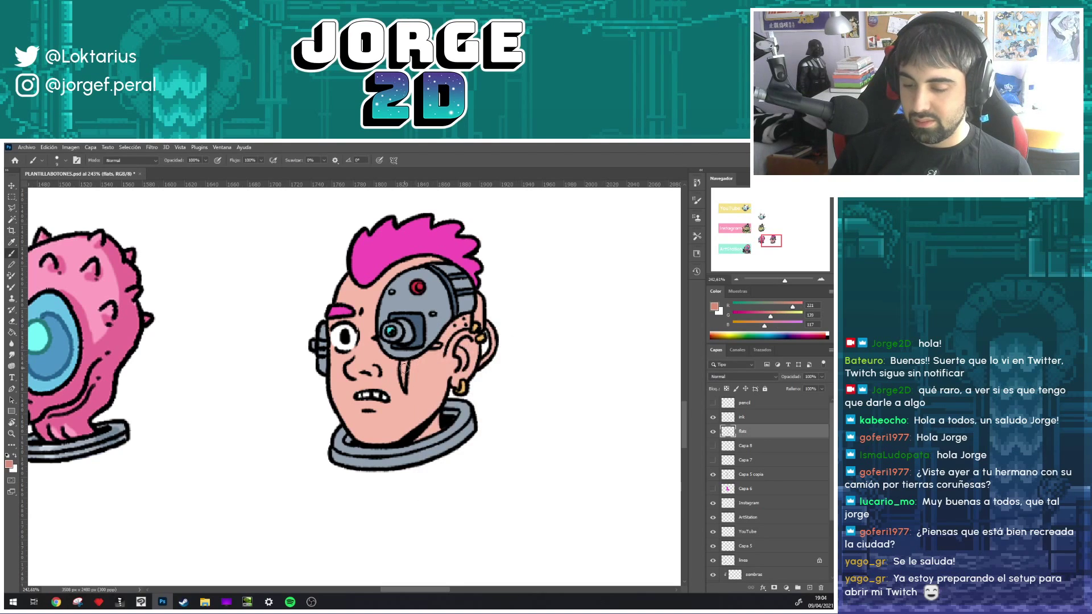
pyautogui.moveTo(403, 363); pyautogui.dragTo(406, 387)
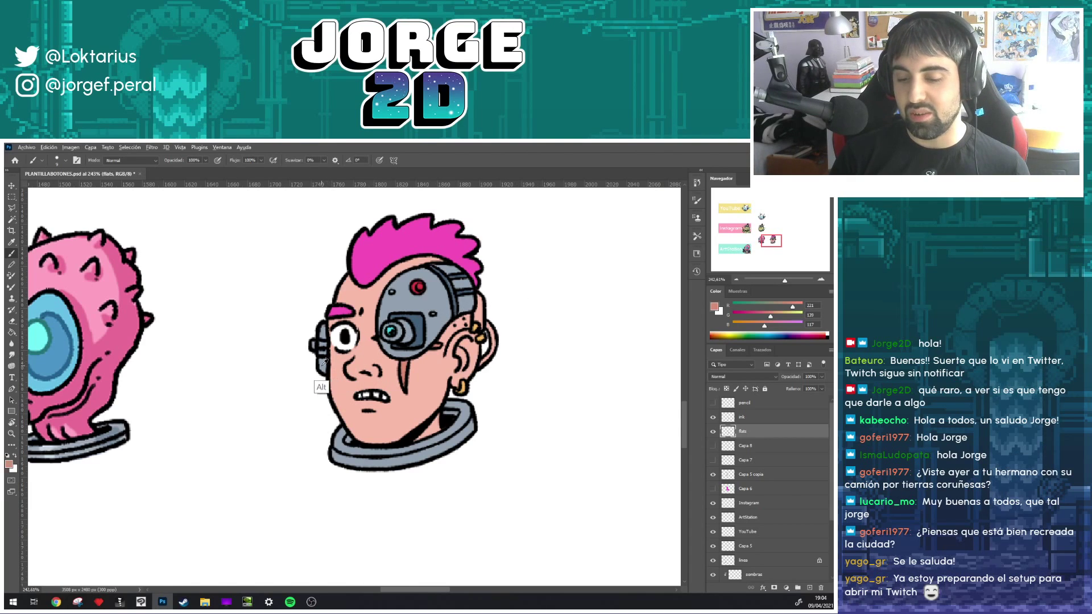
pyautogui.keyDown('alt'); pyautogui.click(480, 299); pyautogui.keyUp('alt')
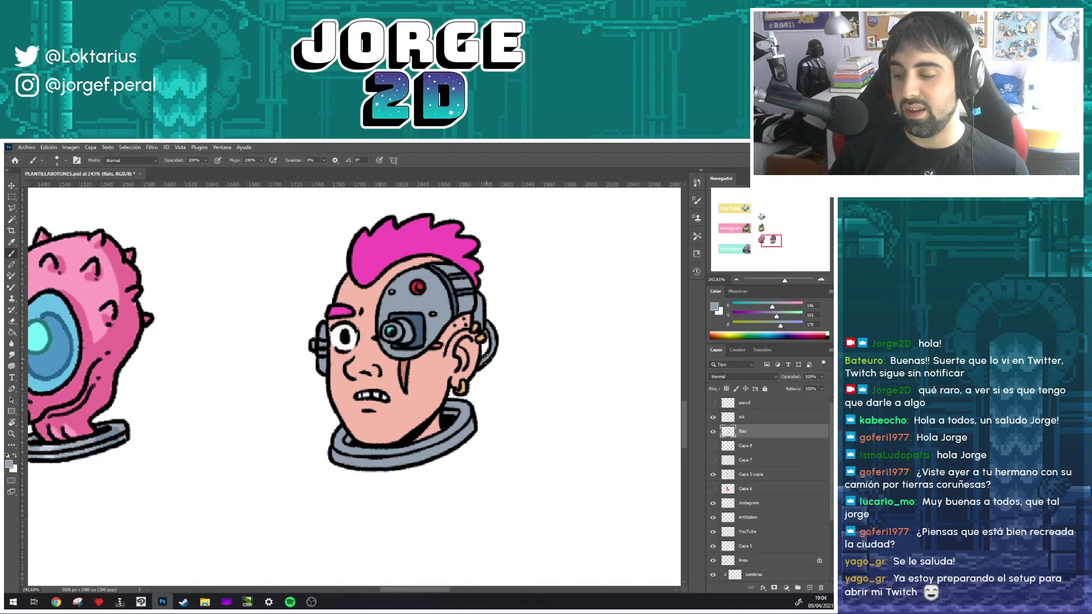
# - Show the magenta backgrounds, load the head's shape as a selection, then deselect it
pyautogui.click(713, 489)
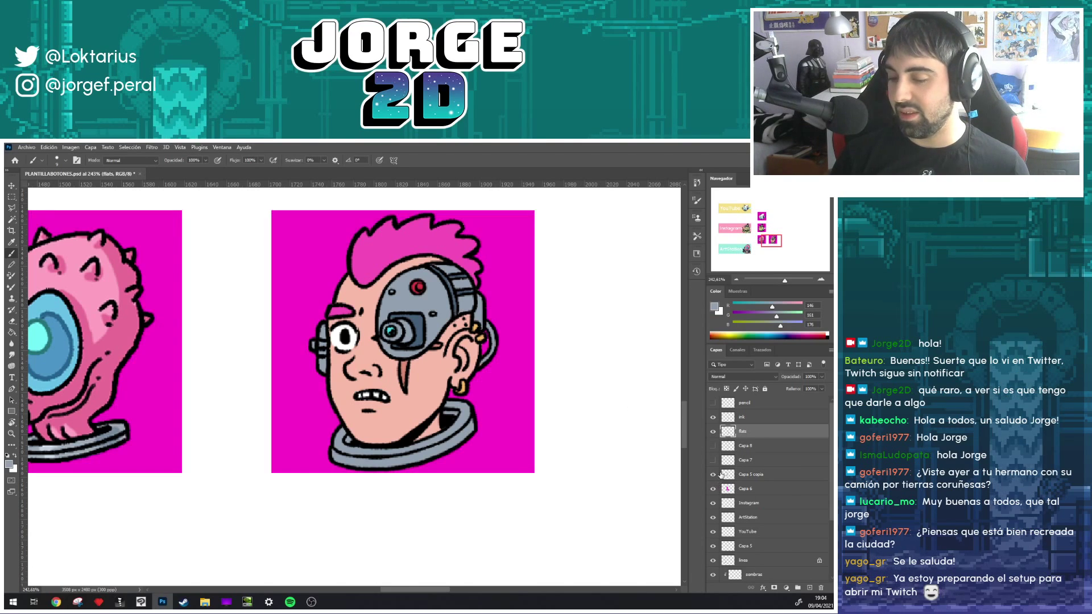
pyautogui.keyDown('ctrl'); pyautogui.click(727, 434); pyautogui.keyUp('ctrl')
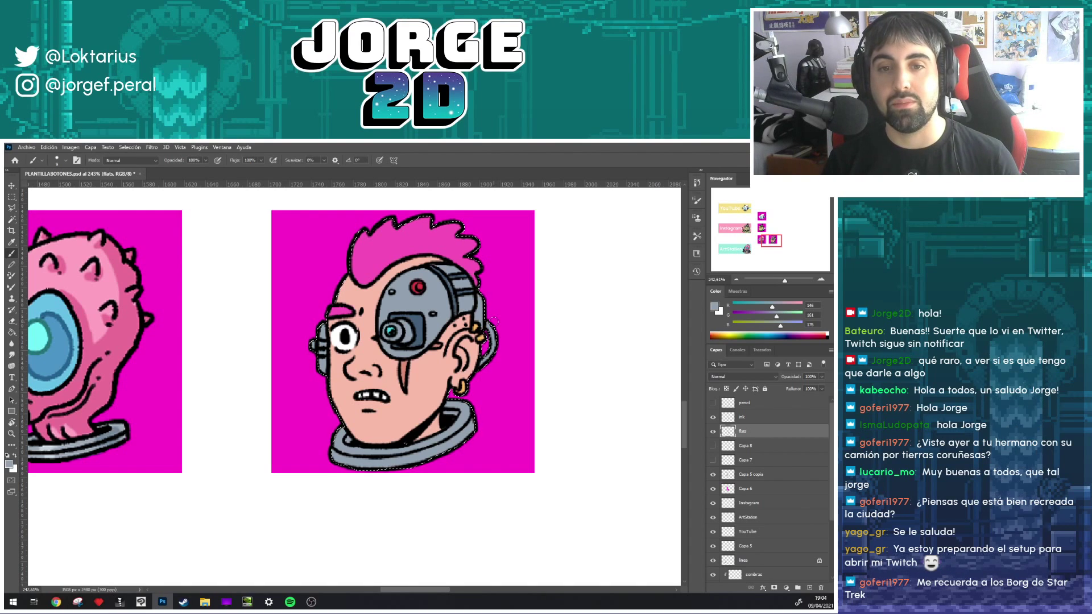
pyautogui.hotkey('ctrl', 'd')
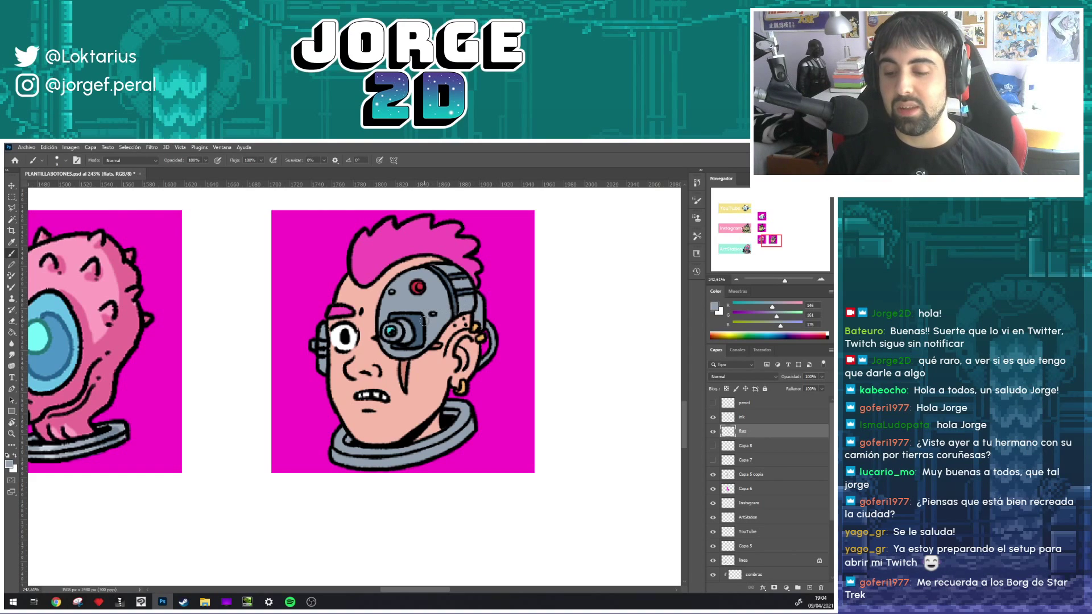
pyautogui.keyDown('alt'); pyautogui.click(421, 343); pyautogui.keyUp('alt')
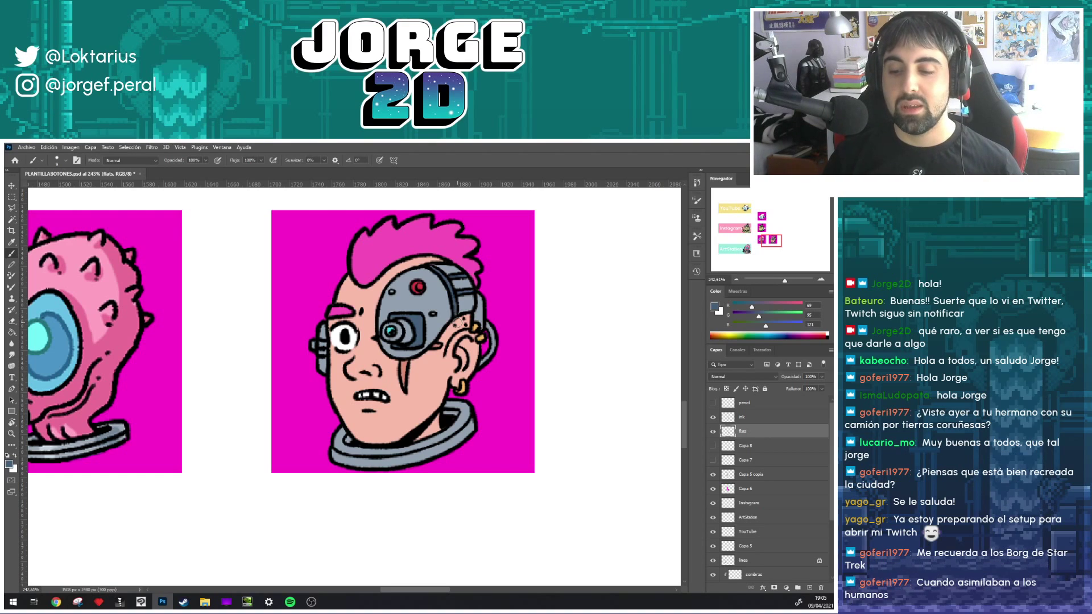
# - Hide the magenta backgrounds and toggle the ink layer off and on to check the flats
pyautogui.moveTo(433, 291); pyautogui.dragTo(401, 298)
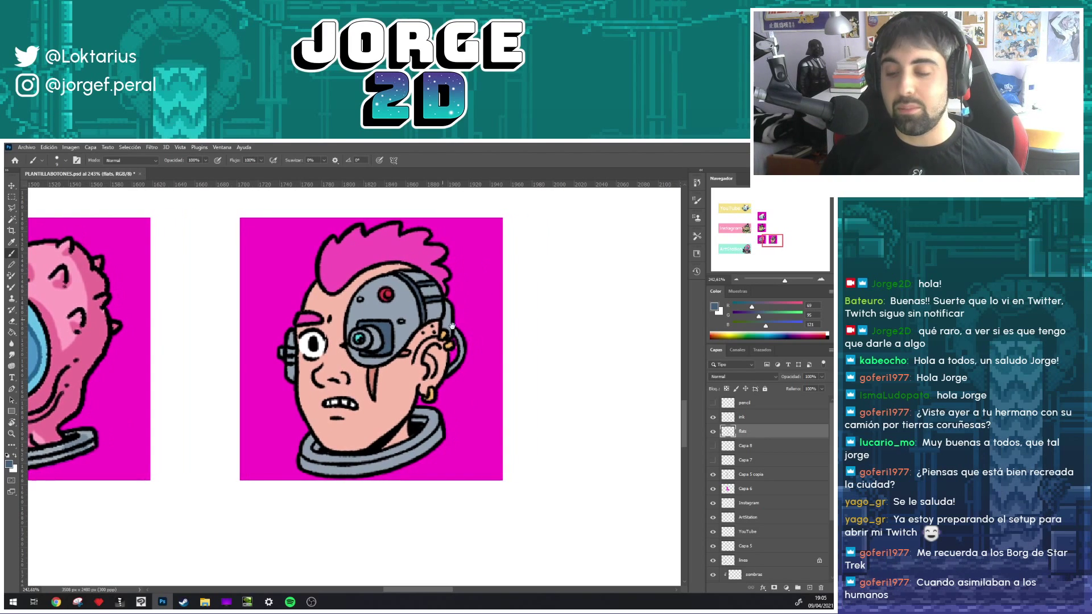
pyautogui.click(714, 488)
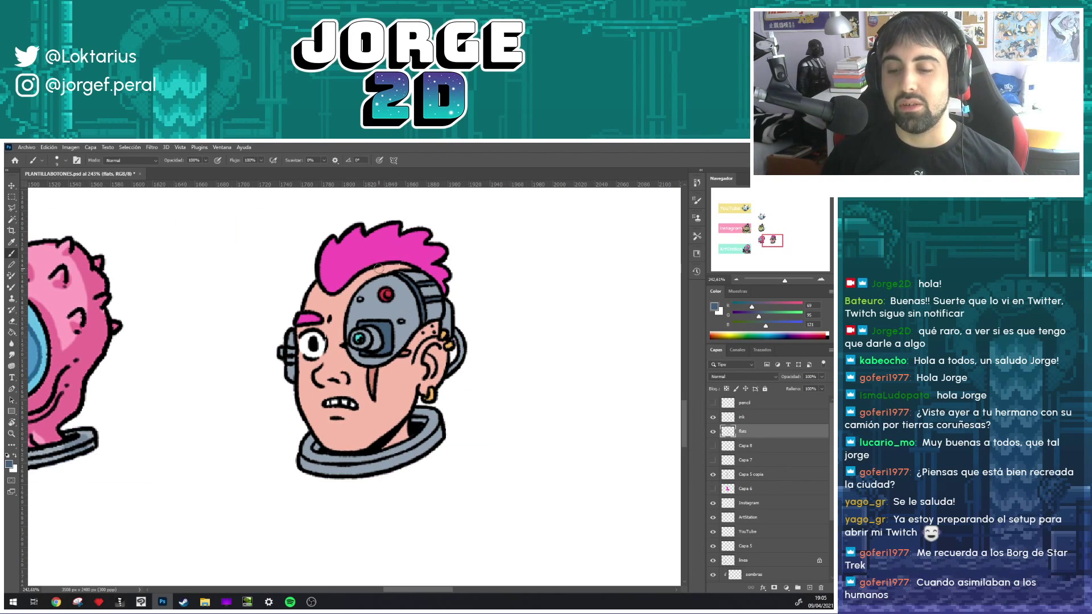
pyautogui.click(713, 419)
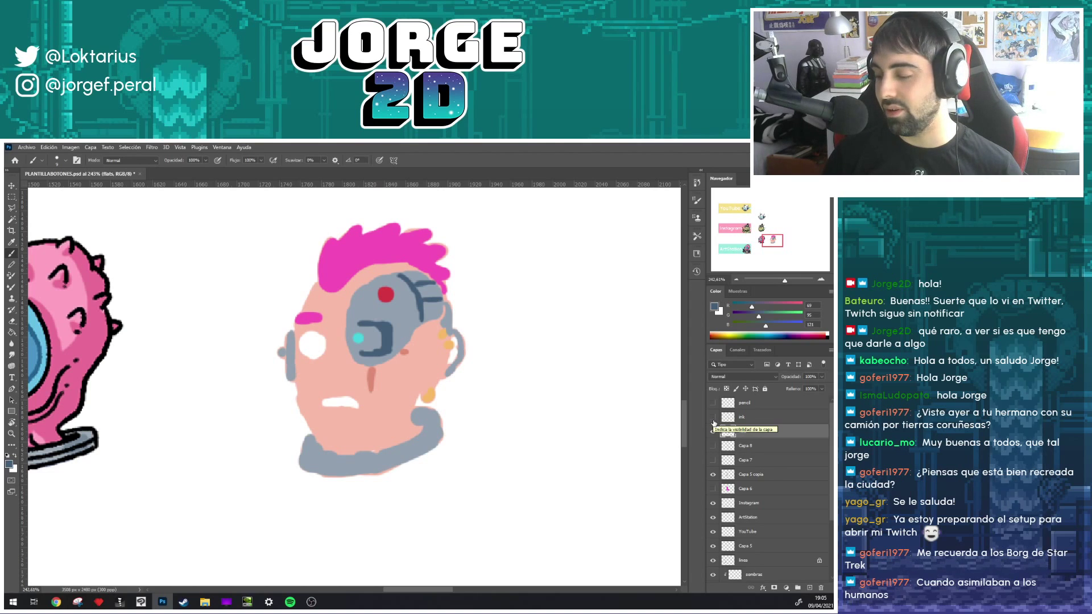
pyautogui.click(714, 418)
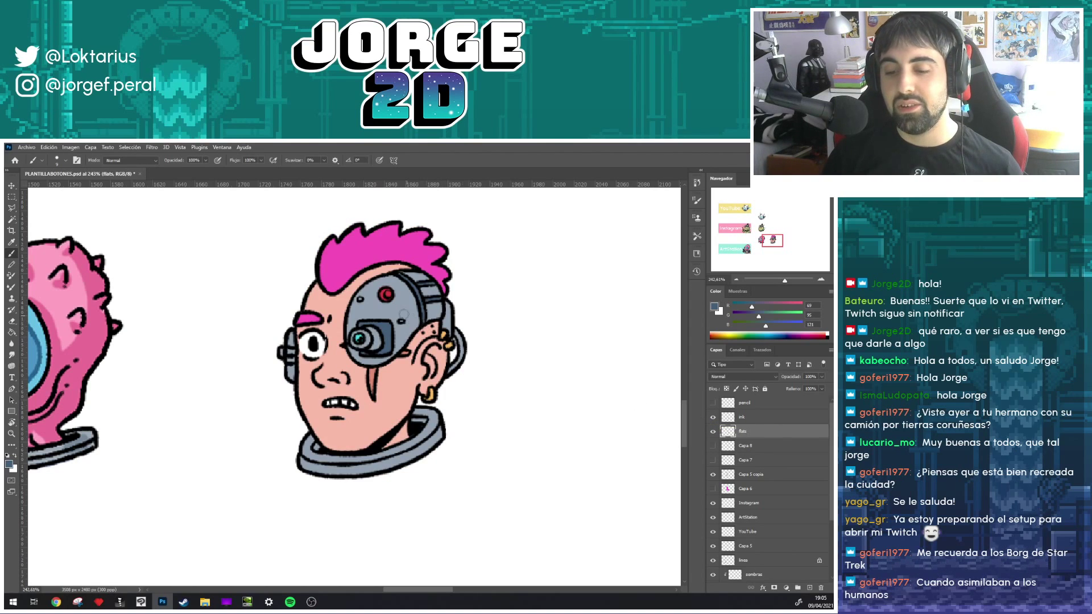
pyautogui.press('w')
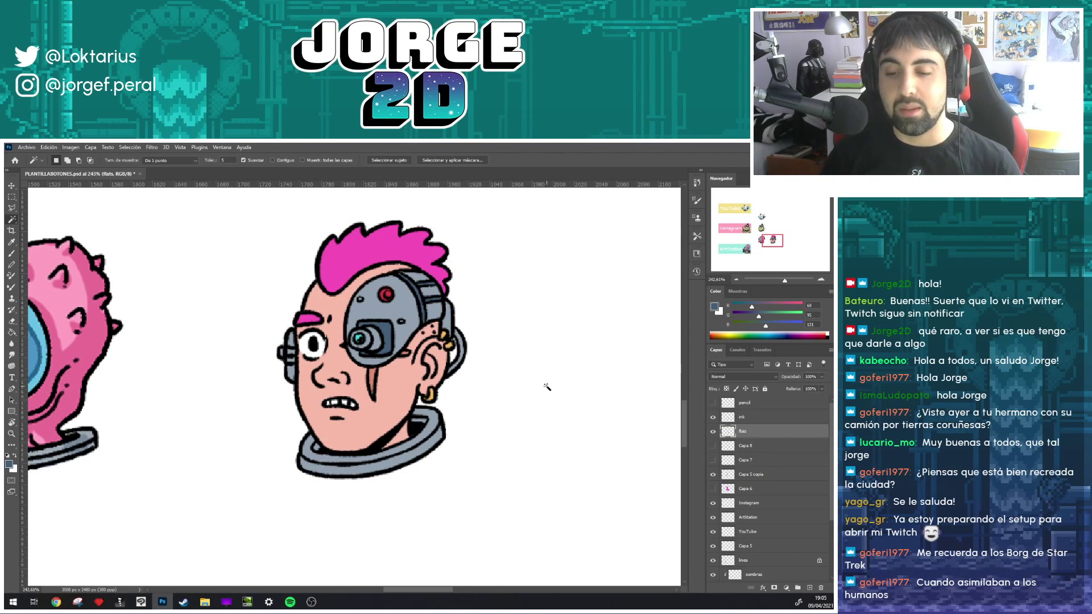
pyautogui.click(370, 250)
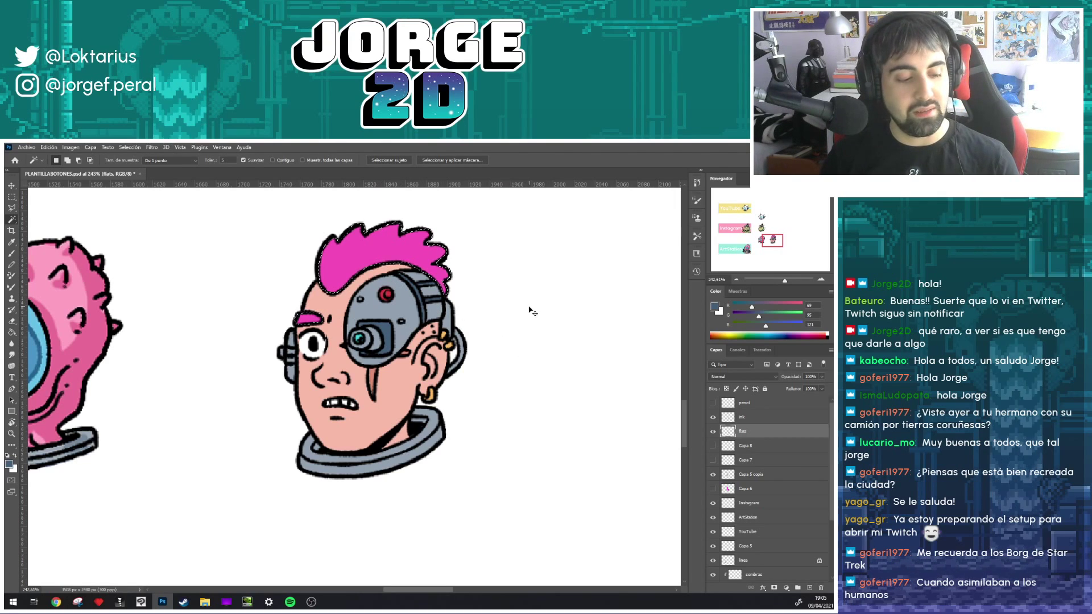
pyautogui.hotkey('ctrl', 'u')
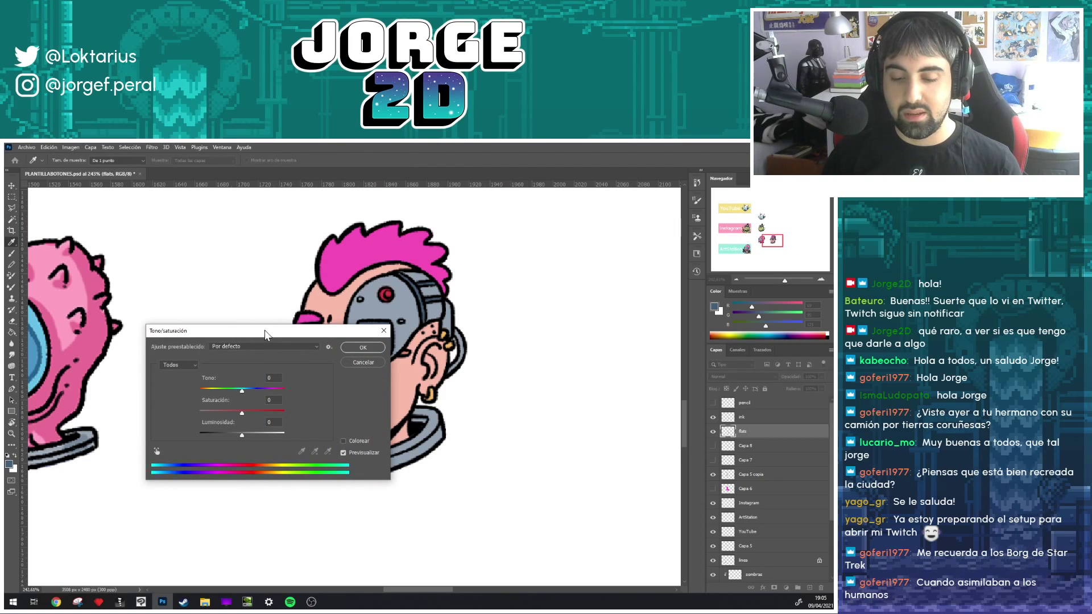
pyautogui.moveTo(268, 332); pyautogui.dragTo(598, 306)
pyautogui.moveTo(573, 366)
pyautogui.mouseDown()
pyautogui.moveTo(612, 378)
pyautogui.moveTo(556, 387)
pyautogui.moveTo(559, 412)
pyautogui.mouseUp()
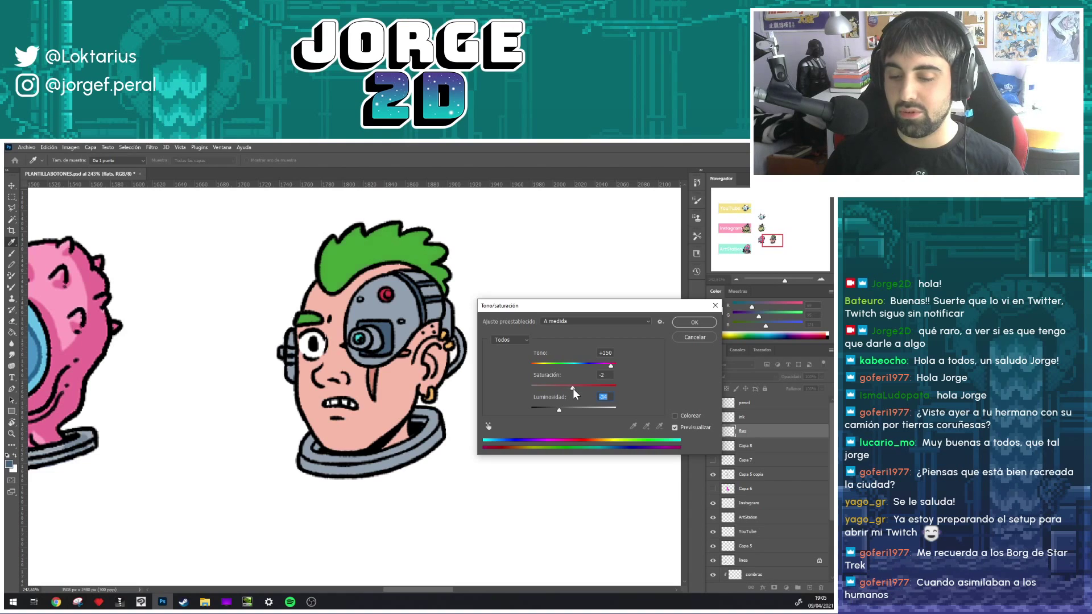
pyautogui.click(577, 389)
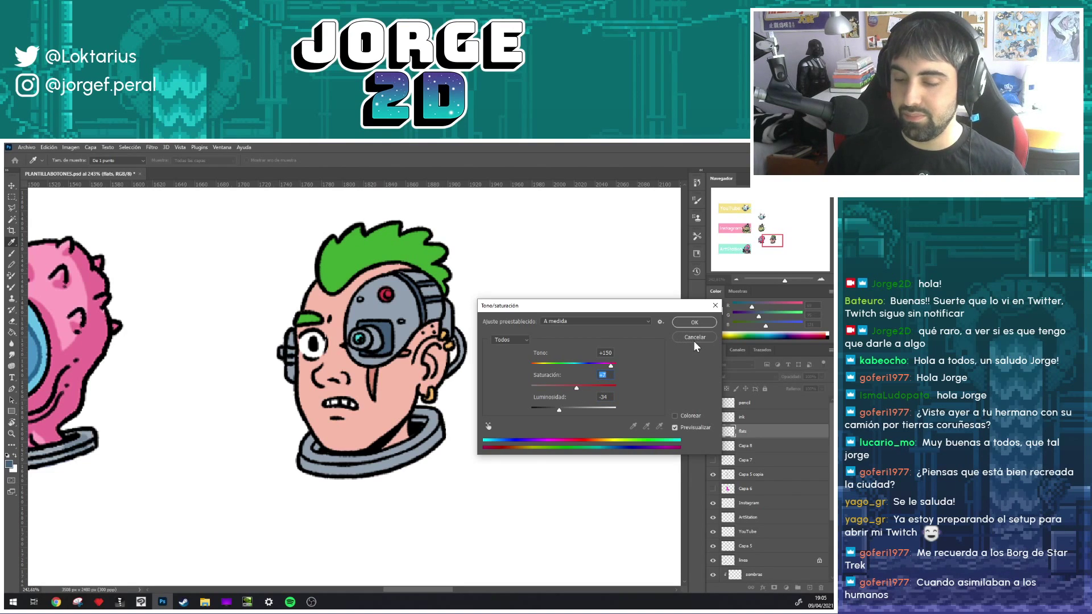
pyautogui.click(691, 339)
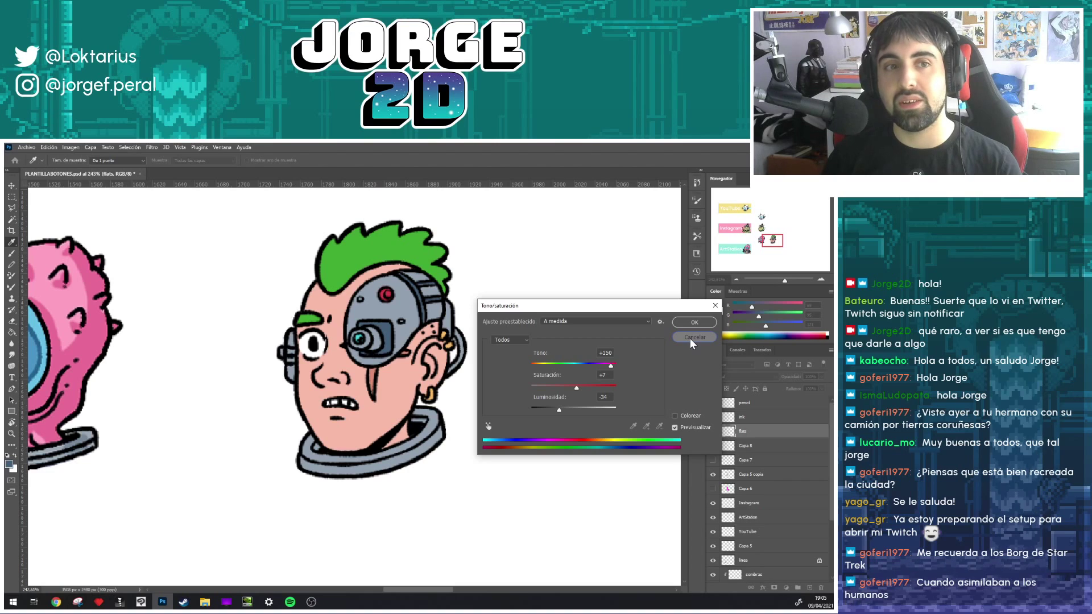
pyautogui.click(690, 339)
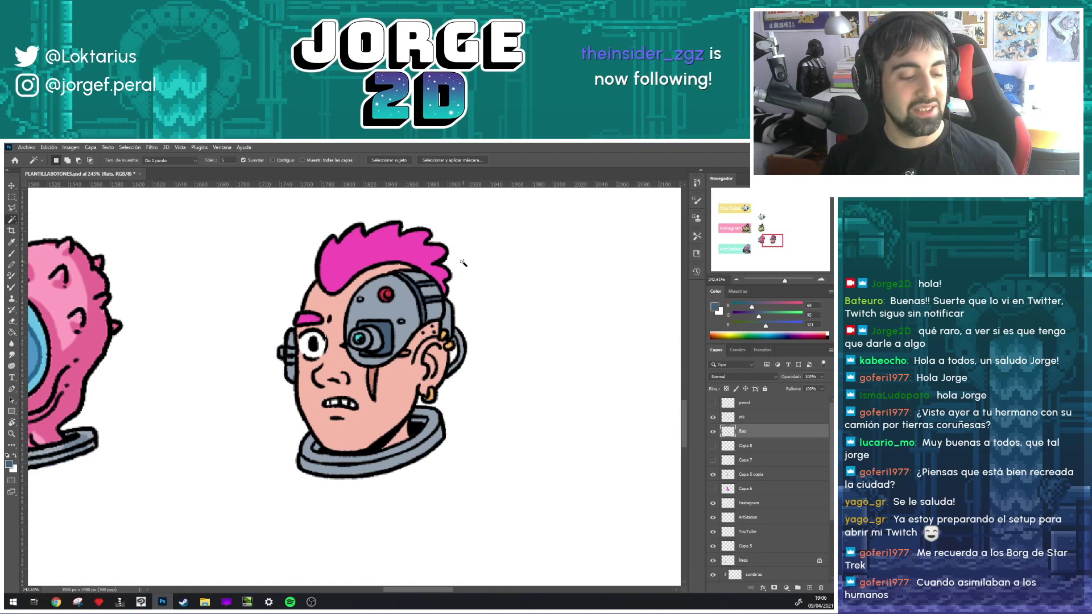
# - With the Brush, sample colours from the eye lens, plate, camera housing and earring
pyautogui.press('m')
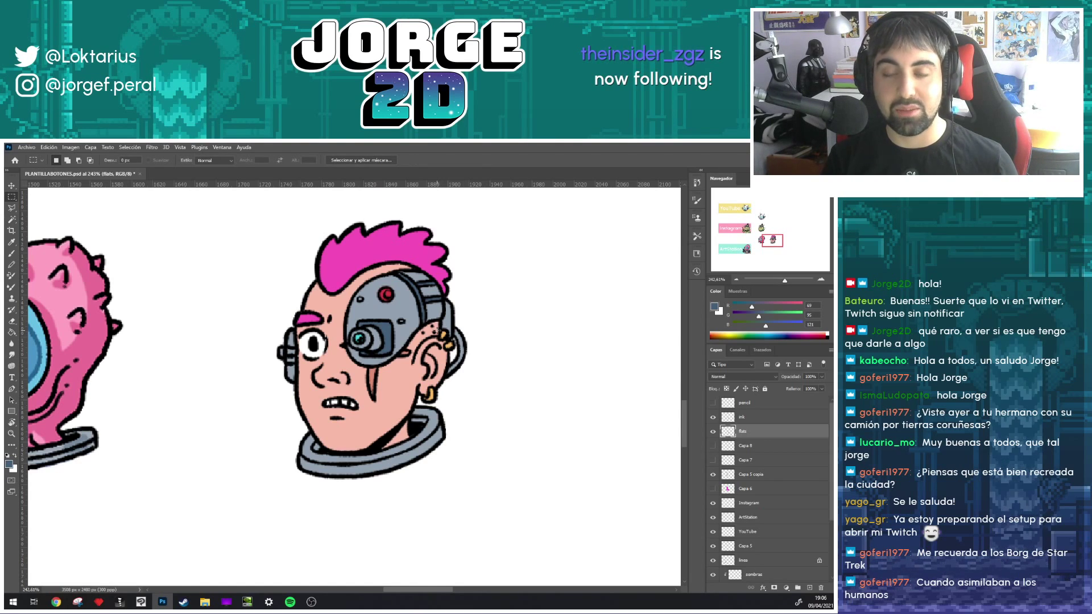
pyautogui.press('b')
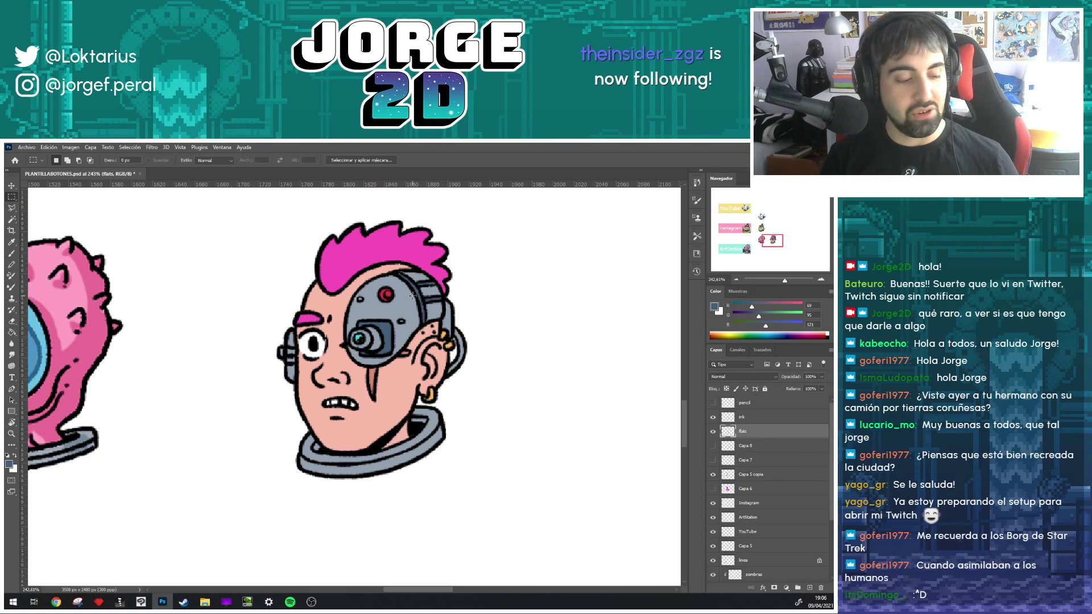
pyautogui.keyDown('alt'); pyautogui.click(359, 339); pyautogui.keyUp('alt')
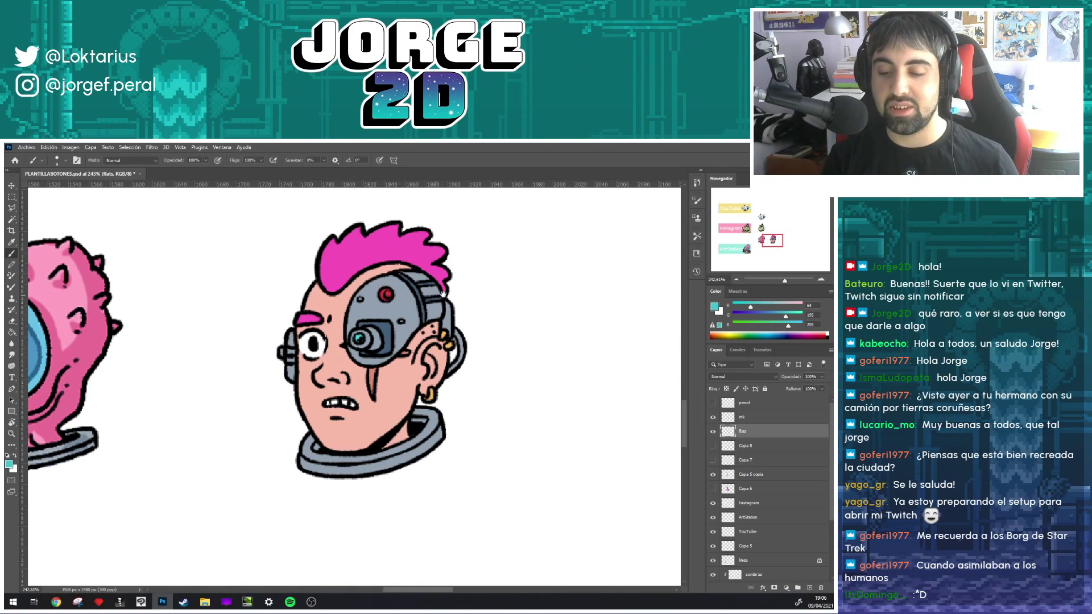
pyautogui.moveTo(444, 294); pyautogui.dragTo(474, 289)
pyautogui.keyDown('alt'); pyautogui.click(402, 290); pyautogui.keyUp('alt')
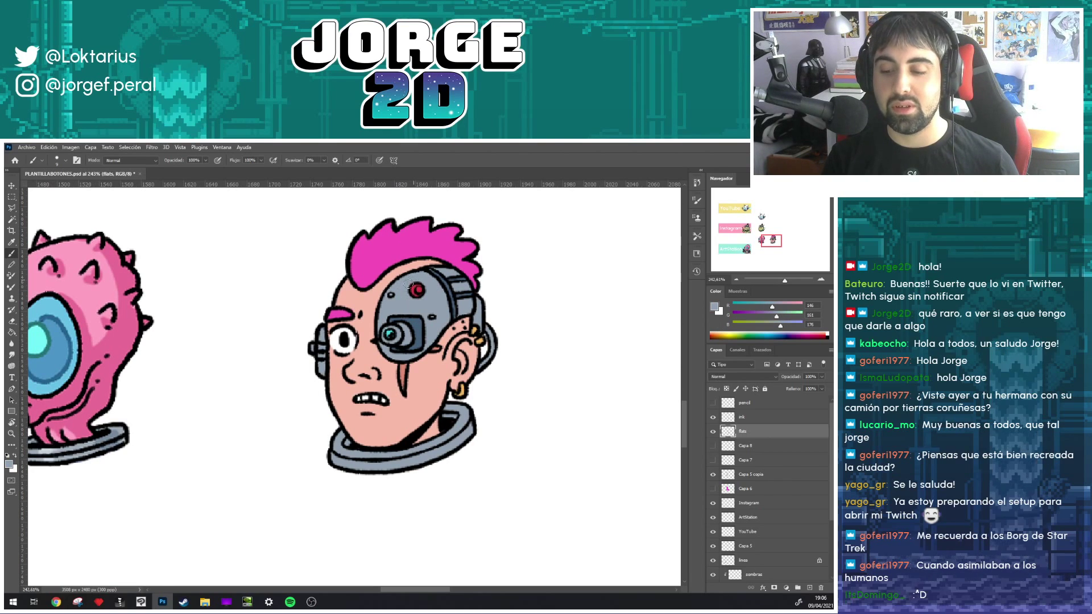
pyautogui.moveTo(438, 324); pyautogui.dragTo(446, 307)
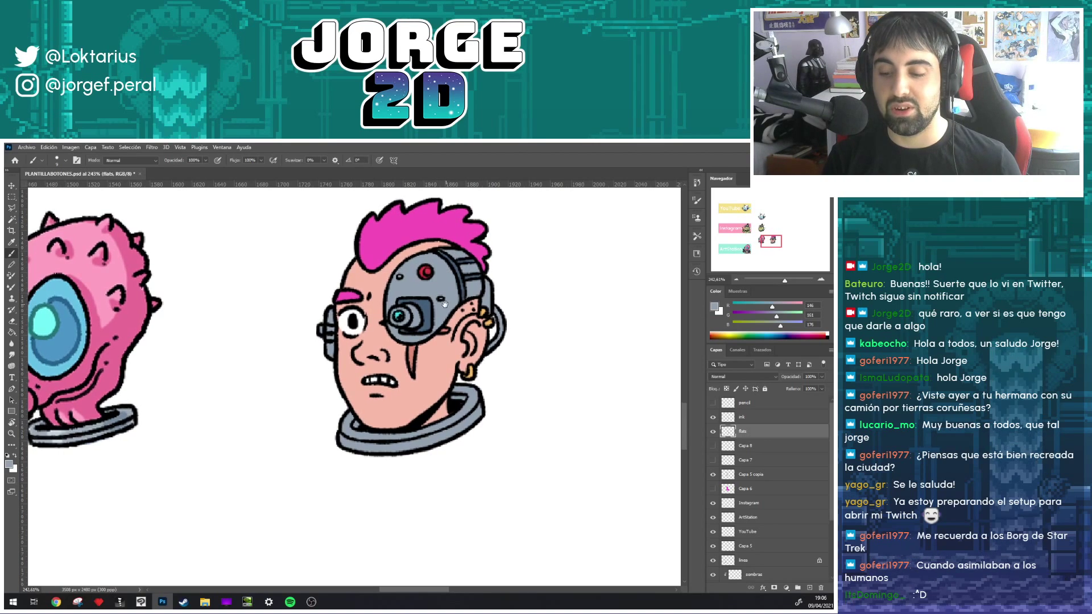
pyautogui.keyDown('alt'); pyautogui.click(427, 325); pyautogui.keyUp('alt')
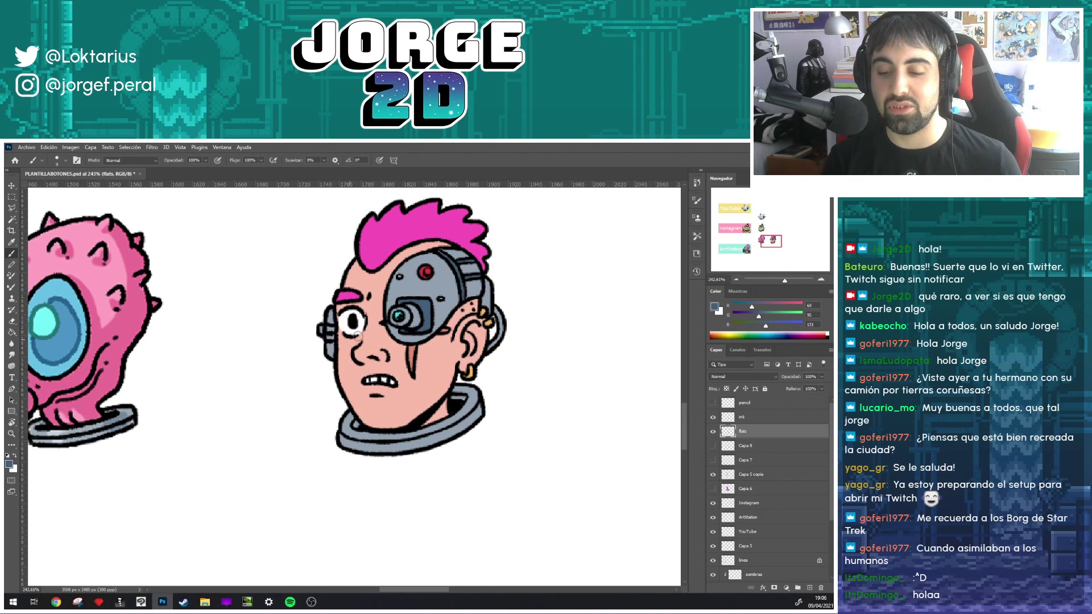
pyautogui.keyDown('alt'); pyautogui.click(471, 371); pyautogui.keyUp('alt')
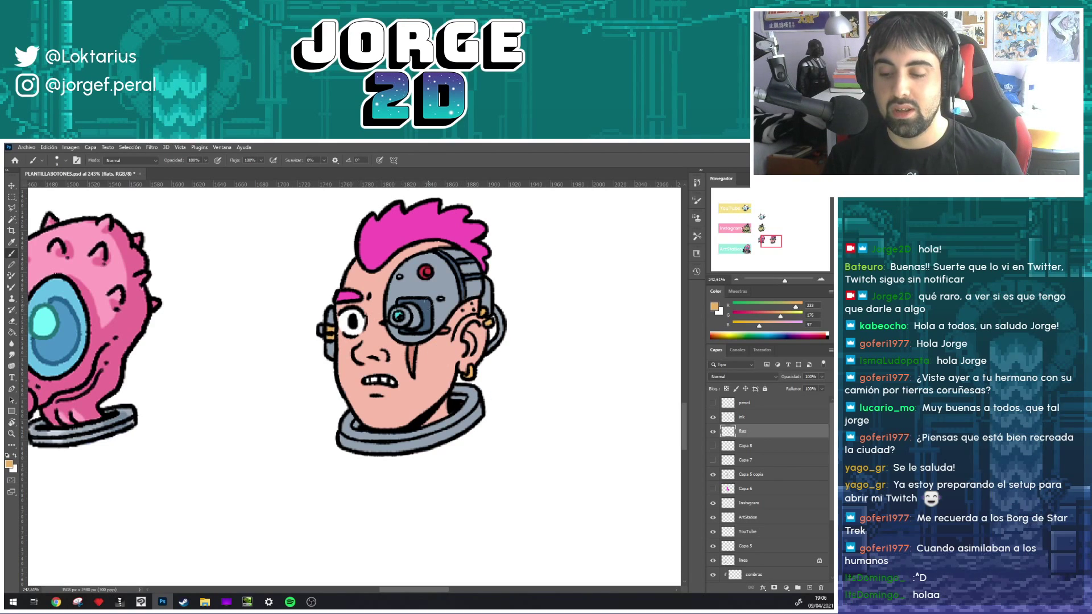
pyautogui.keyDown('alt'); pyautogui.click(428, 327); pyautogui.keyUp('alt')
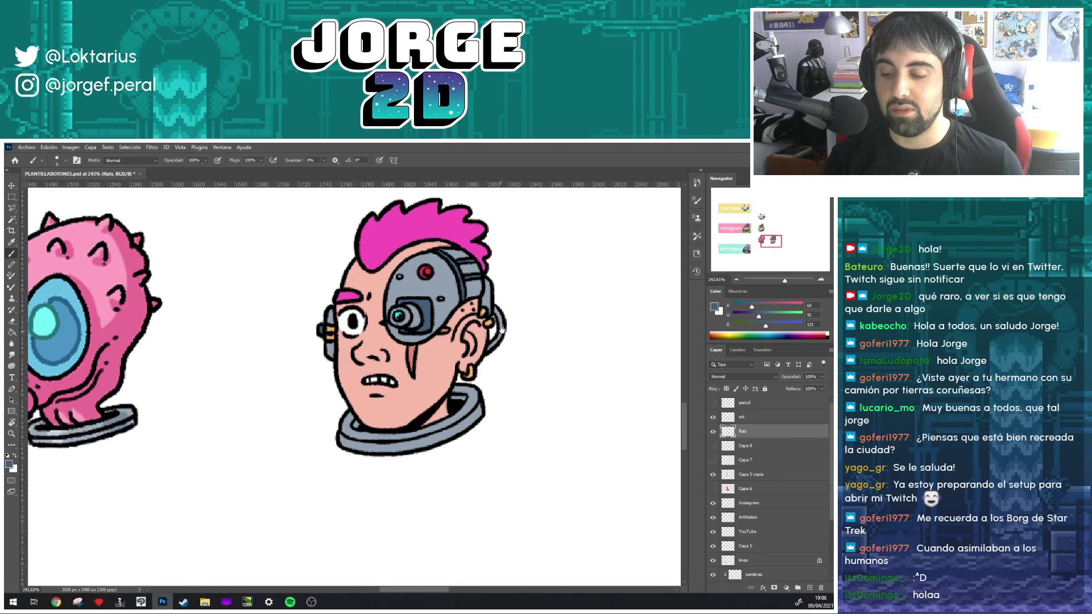
# - Pick a brighter blue and paint a rim-light stroke along the head's right edge
pyautogui.moveTo(501, 328); pyautogui.dragTo(468, 325)
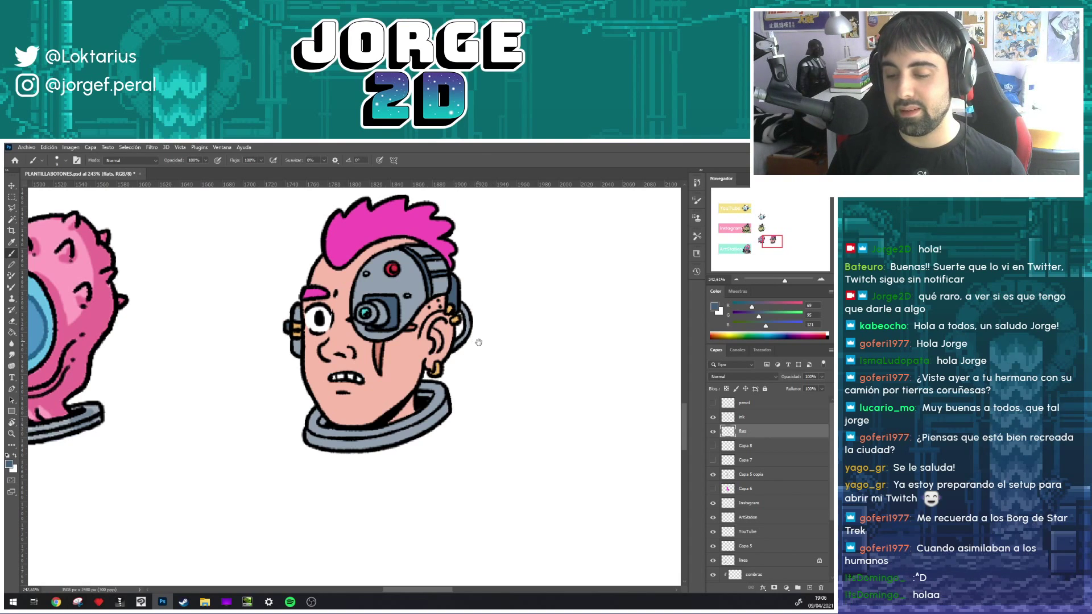
pyautogui.moveTo(478, 341); pyautogui.dragTo(445, 337)
pyautogui.moveTo(766, 326); pyautogui.dragTo(793, 326)
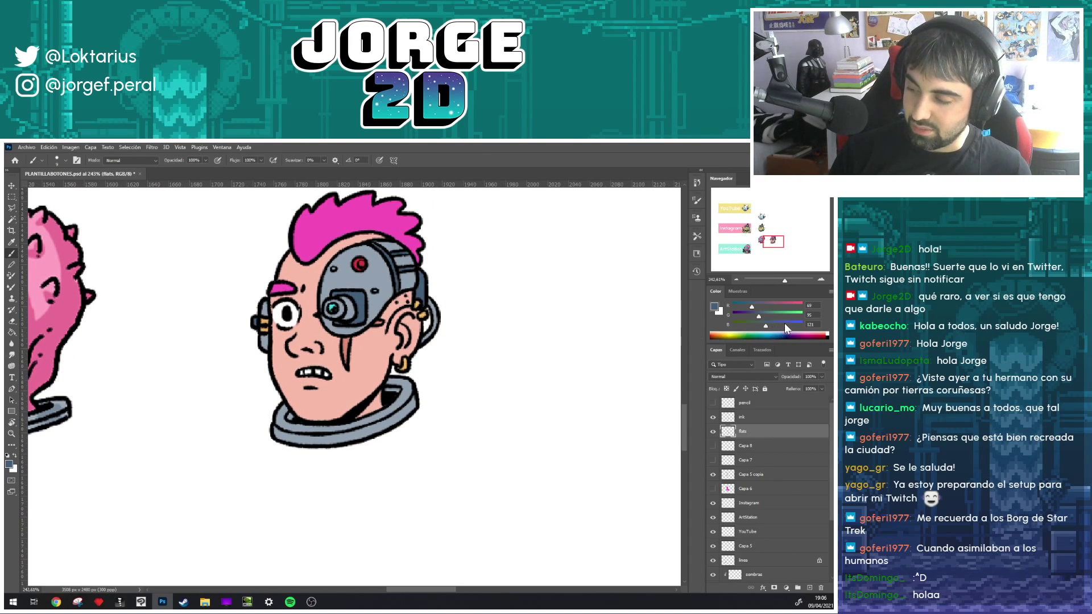
pyautogui.moveTo(430, 299); pyautogui.dragTo(428, 341)
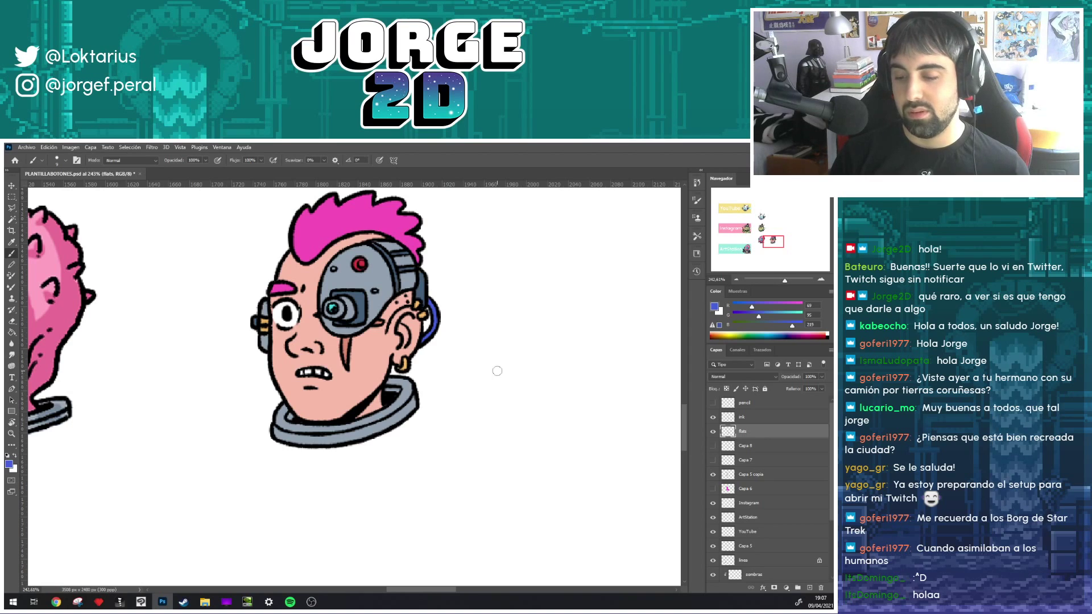
# - Recentre the cyborg head and raise the selected area's lightness in Hue/Saturation
pyautogui.keyDown('alt'); pyautogui.scroll(-4, 471, 384); pyautogui.keyUp('alt')
pyautogui.keyDown('alt'); pyautogui.scroll(-1, 472, 383); pyautogui.keyUp('alt')
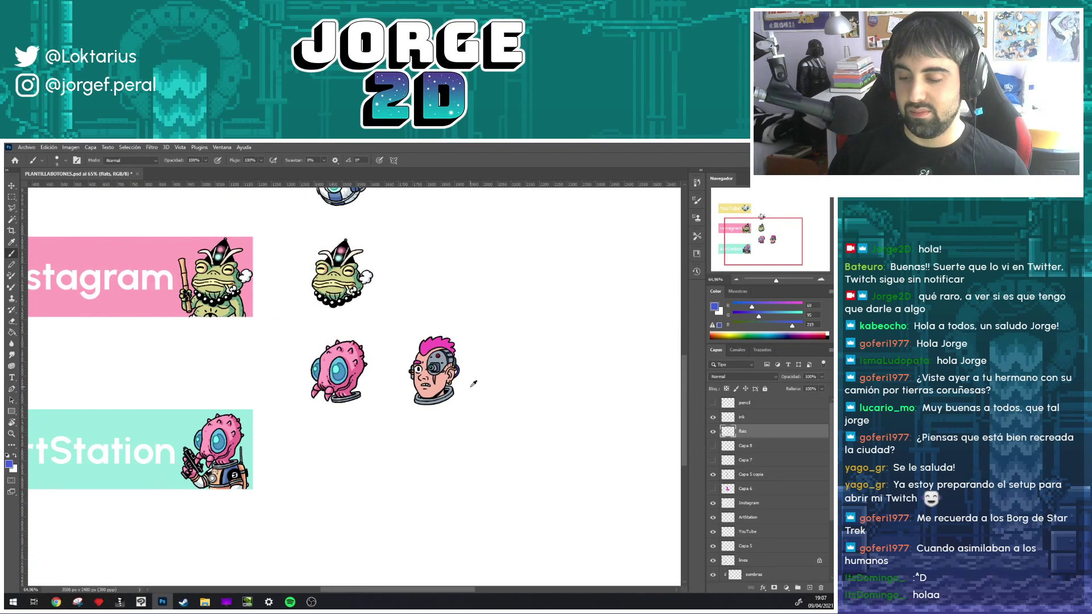
pyautogui.keyDown('alt'); pyautogui.scroll(1, 467, 384); pyautogui.keyUp('alt')
pyautogui.keyDown('alt'); pyautogui.scroll(2, 465, 385); pyautogui.keyUp('alt')
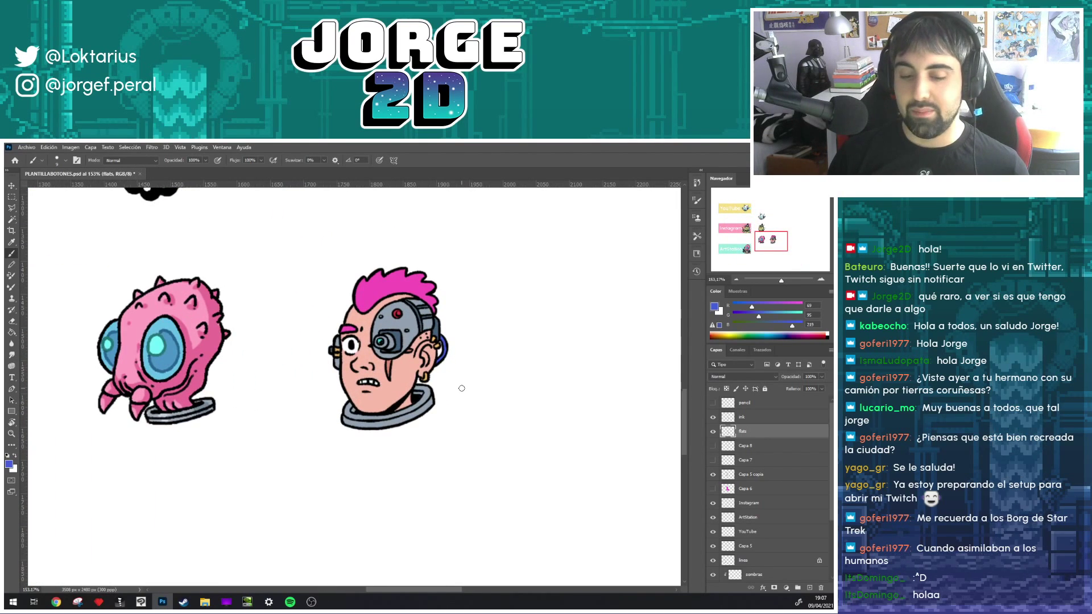
pyautogui.moveTo(437, 336); pyautogui.dragTo(435, 371)
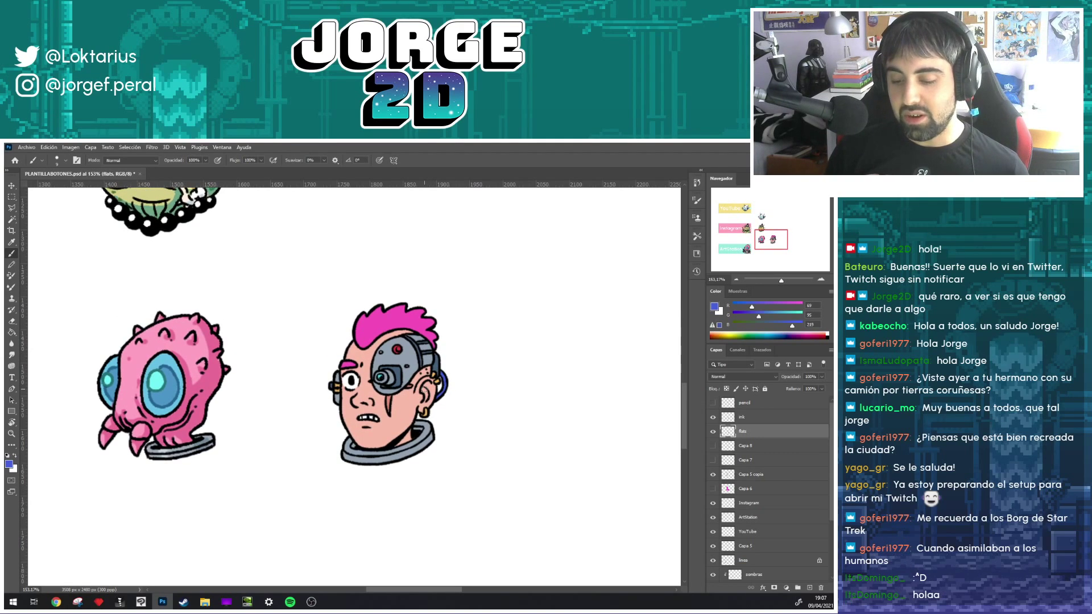
pyautogui.moveTo(423, 392); pyautogui.dragTo(438, 363)
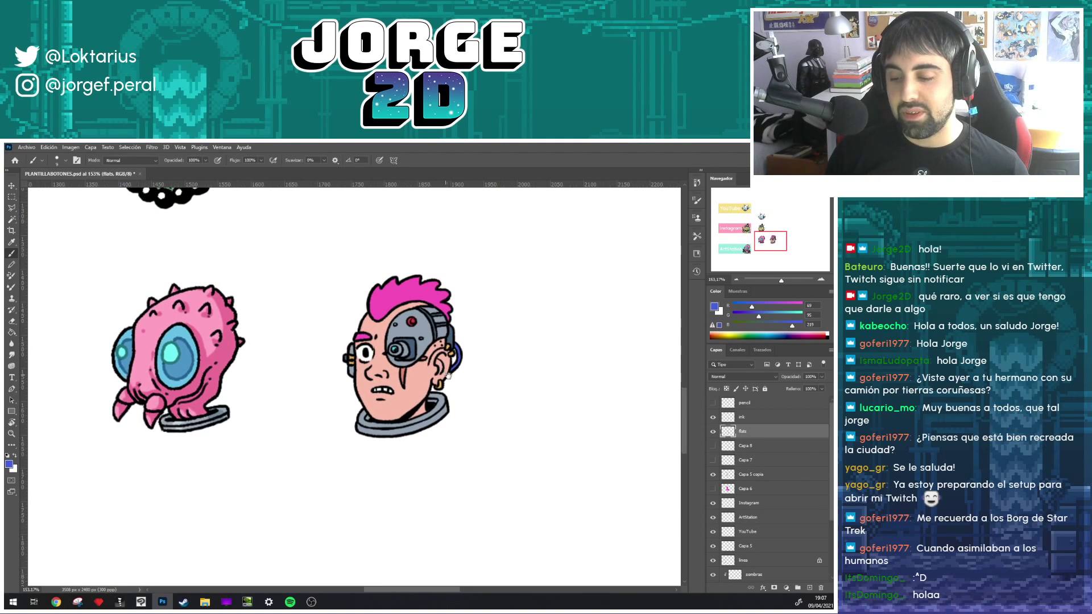
pyautogui.press('w')
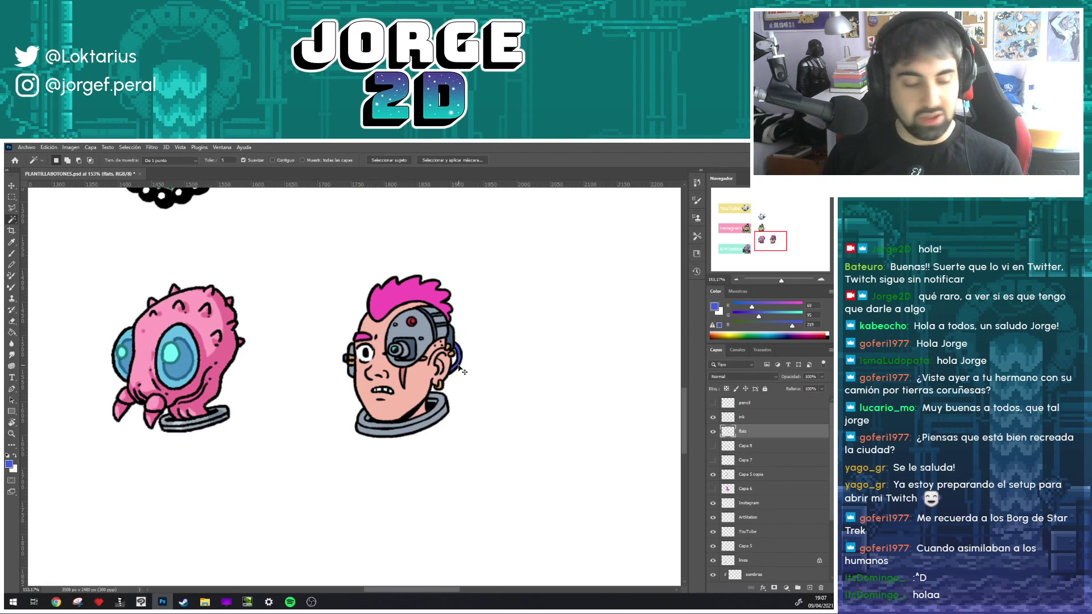
pyautogui.hotkey('ctrl', 'u')
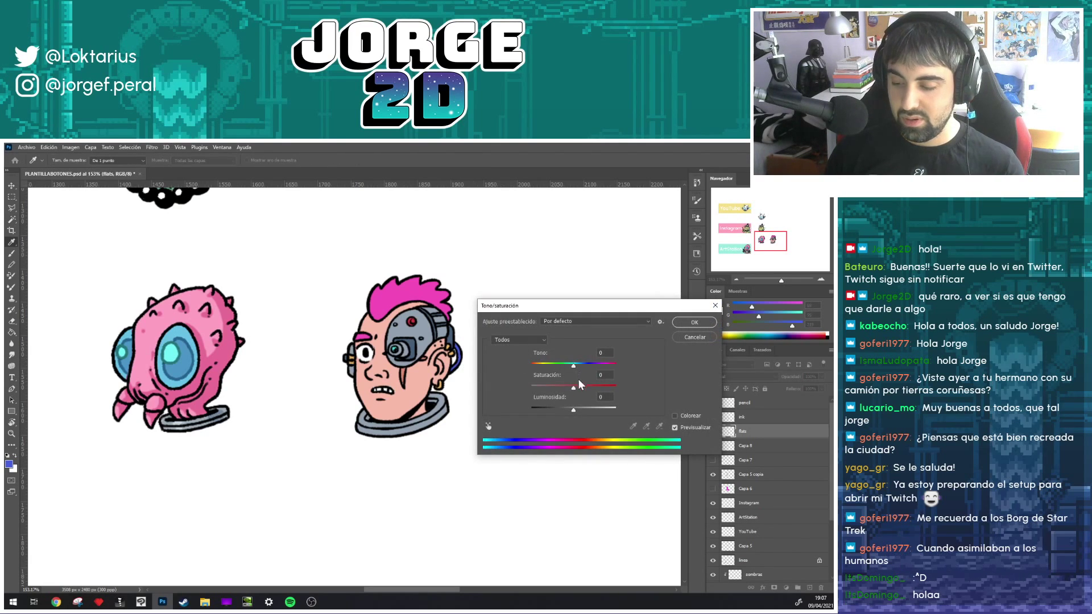
pyautogui.moveTo(573, 409); pyautogui.dragTo(584, 411)
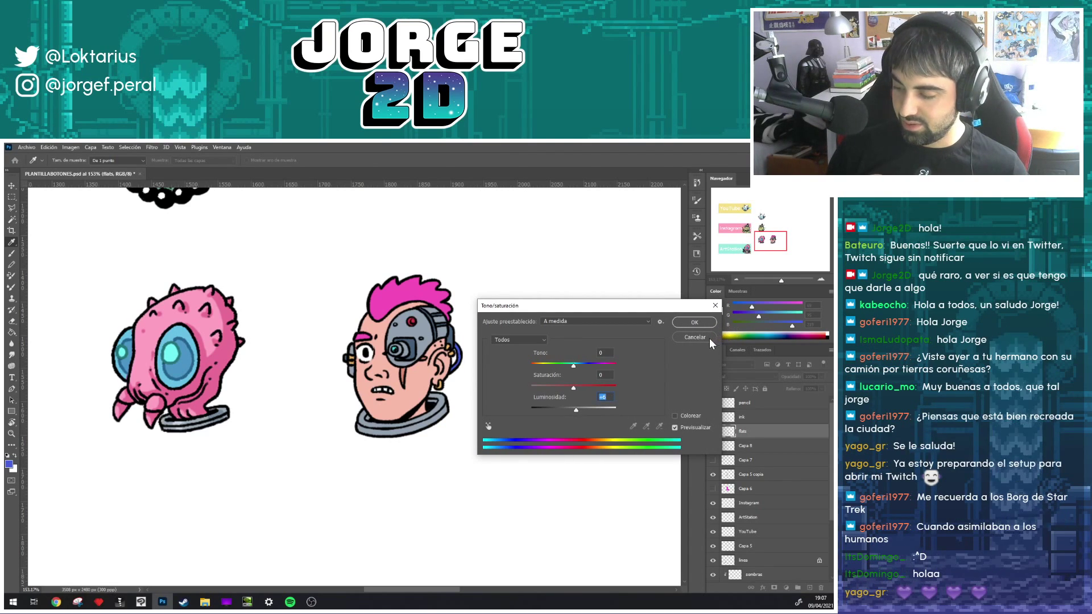
pyautogui.press('Return')
# - With Contiguous on, add more areas to the selection and brighten them via Hue/Saturation
pyautogui.press('w')
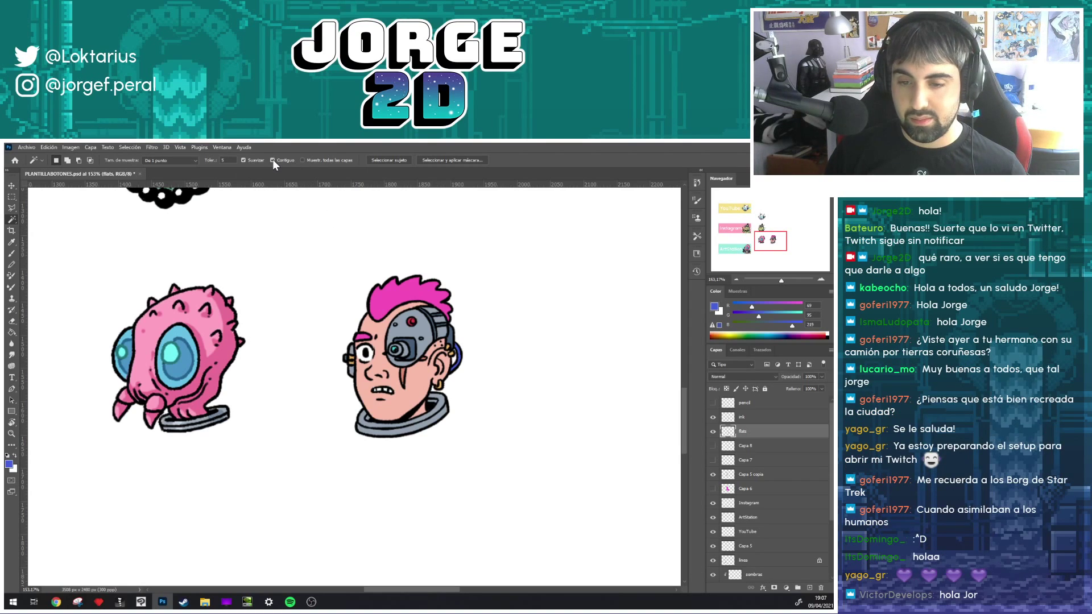
pyautogui.click(273, 160)
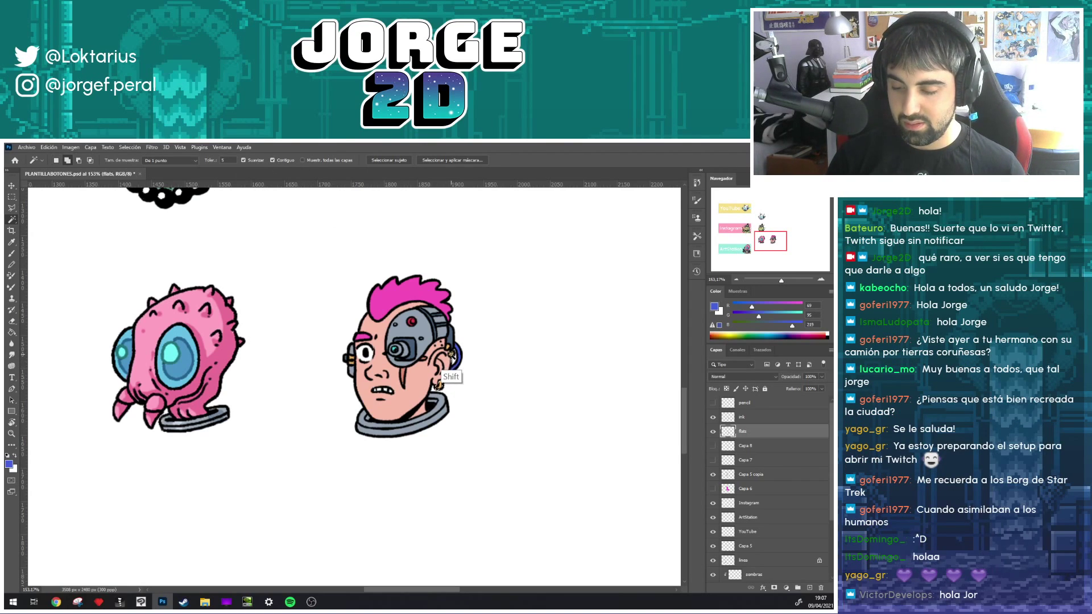
pyautogui.press('shift')
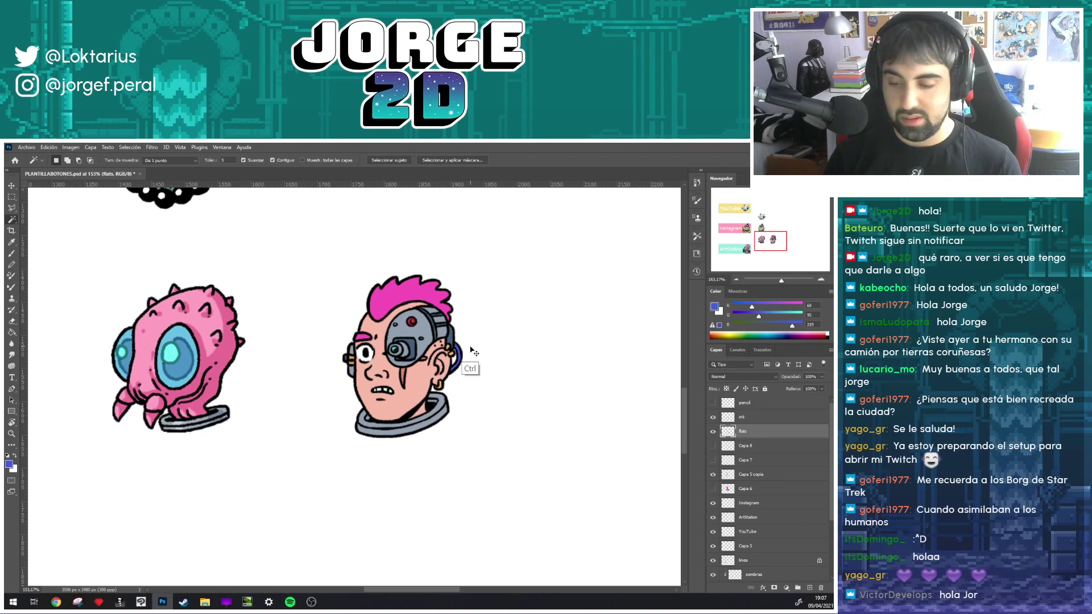
pyautogui.hotkey('ctrl', 'u')
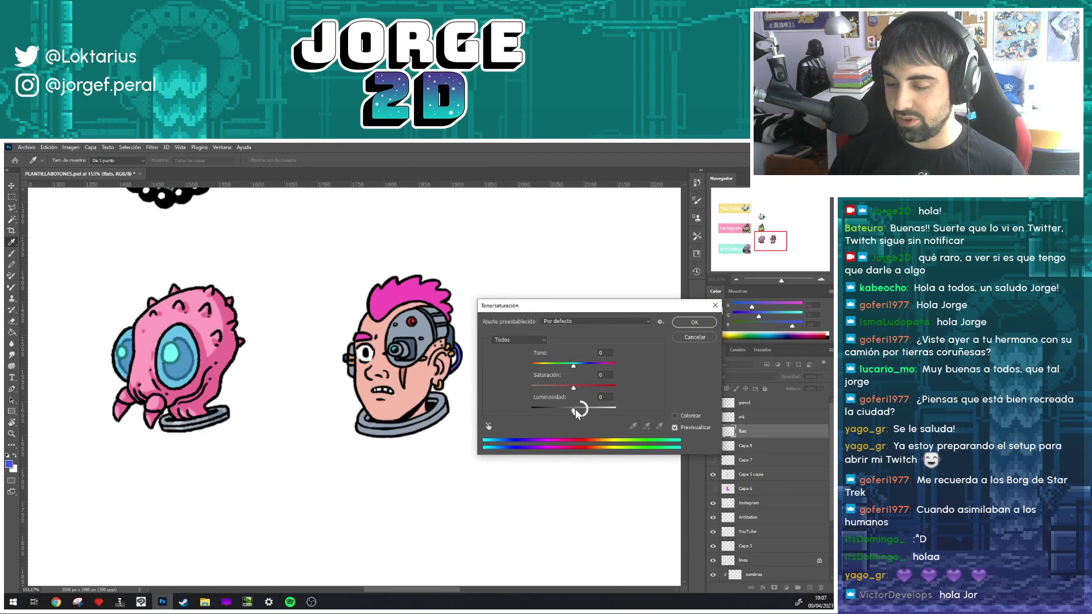
pyautogui.moveTo(574, 409)
pyautogui.mouseDown()
pyautogui.moveTo(600, 386)
pyautogui.moveTo(562, 409)
pyautogui.moveTo(586, 387)
pyautogui.mouseUp()
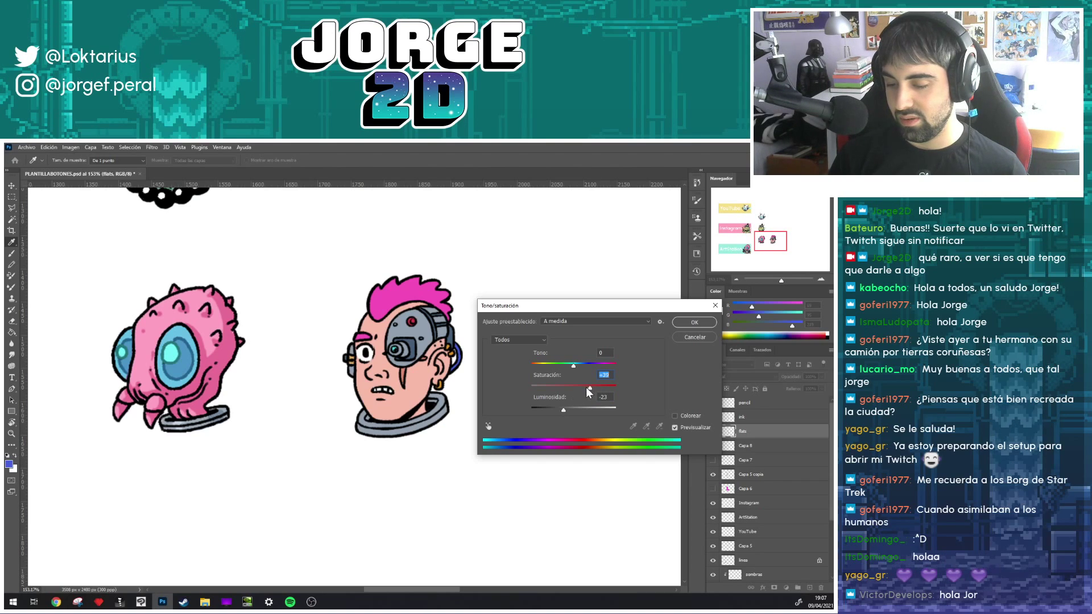
pyautogui.click(691, 325)
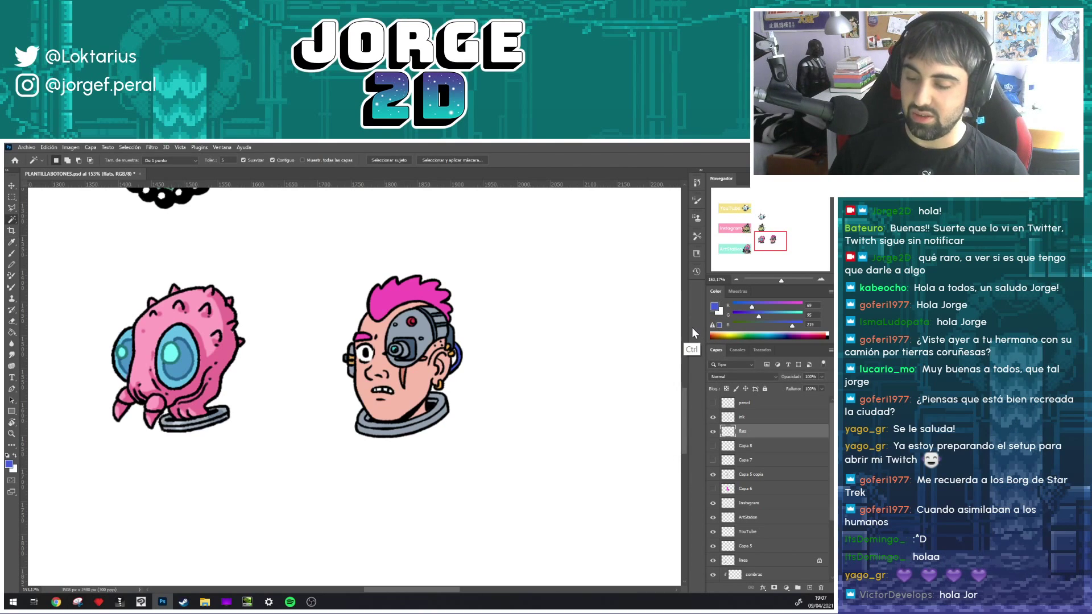
pyautogui.scroll(-3, 517, 368)
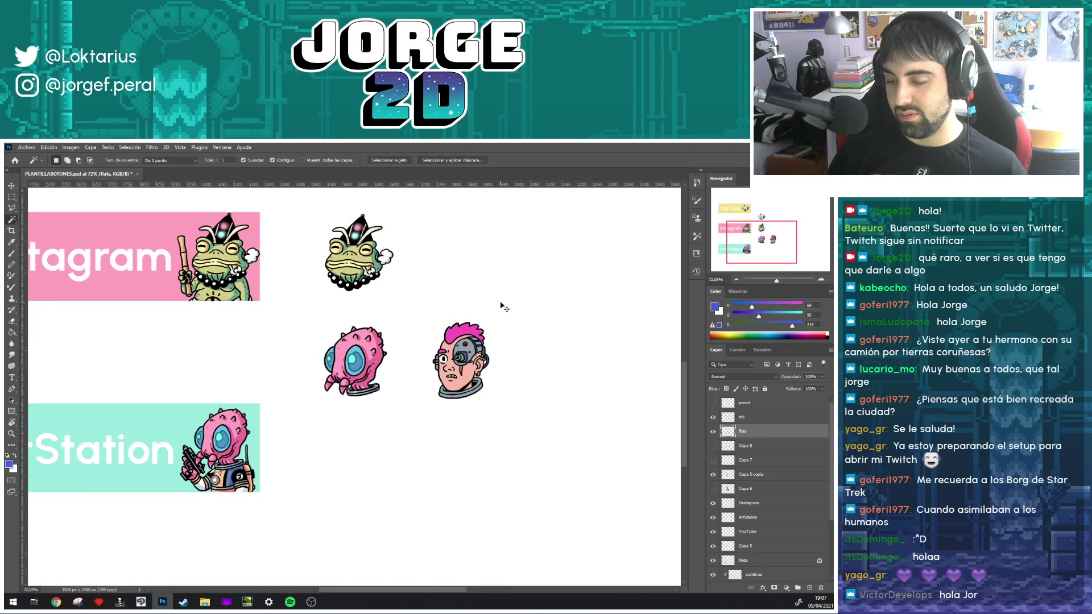
pyautogui.press('s')
pyautogui.scroll(2, 500, 364)
pyautogui.scroll(1, 500, 364)
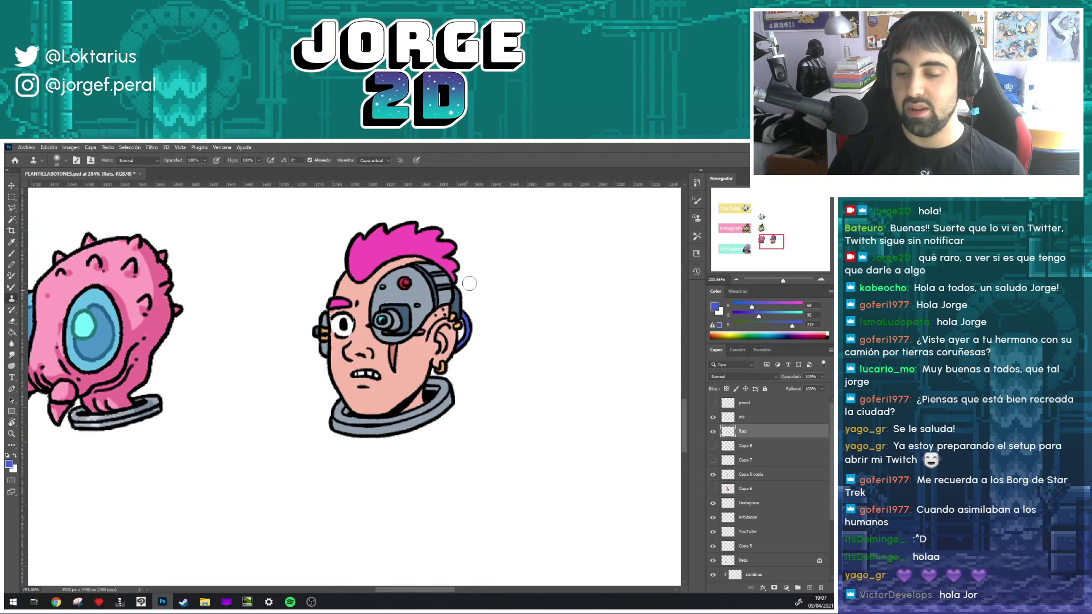
pyautogui.press('m')
pyautogui.moveTo(466, 281); pyautogui.dragTo(361, 449)
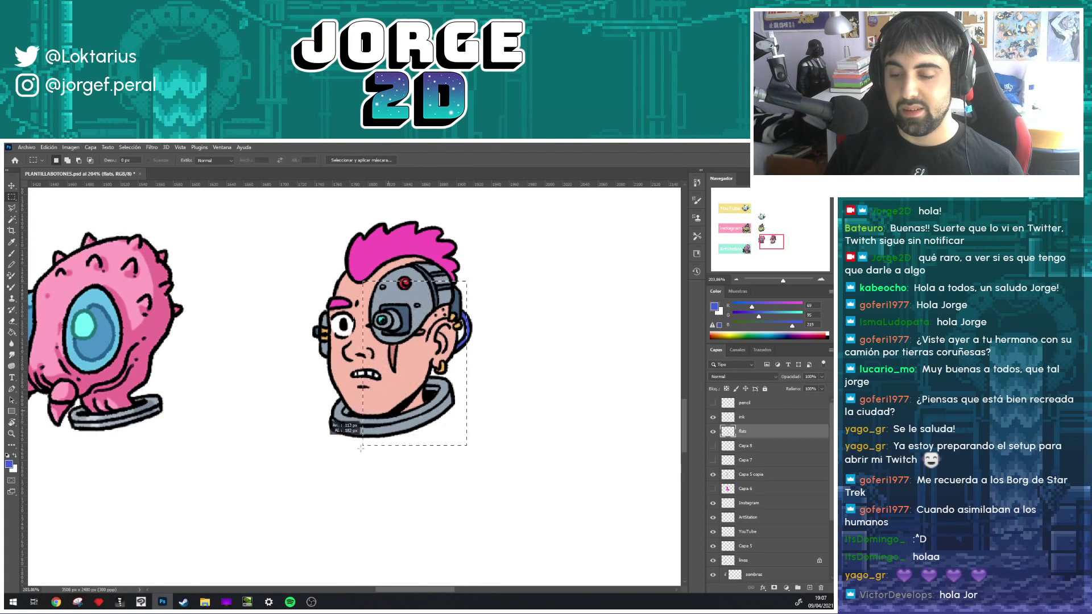
pyautogui.click(496, 258)
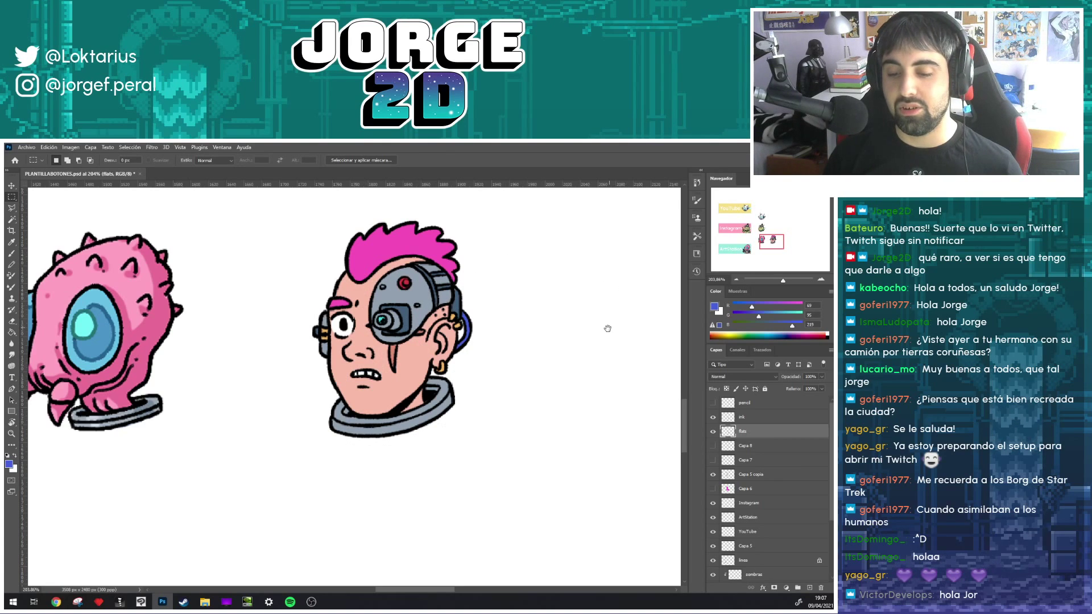
pyautogui.moveTo(607, 324); pyautogui.dragTo(592, 353)
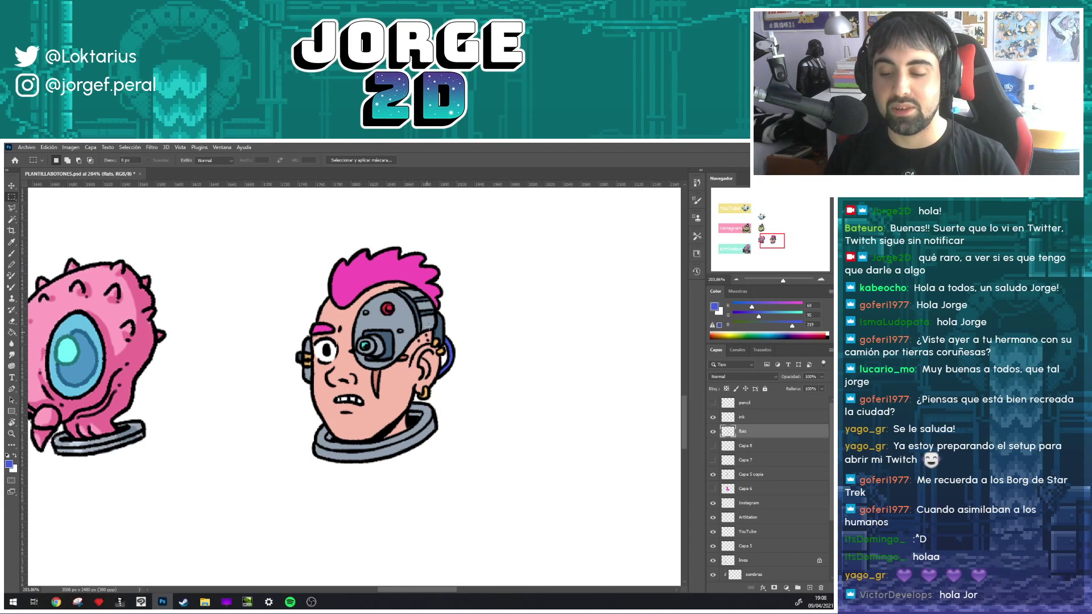
pyautogui.moveTo(435, 280); pyautogui.dragTo(473, 262)
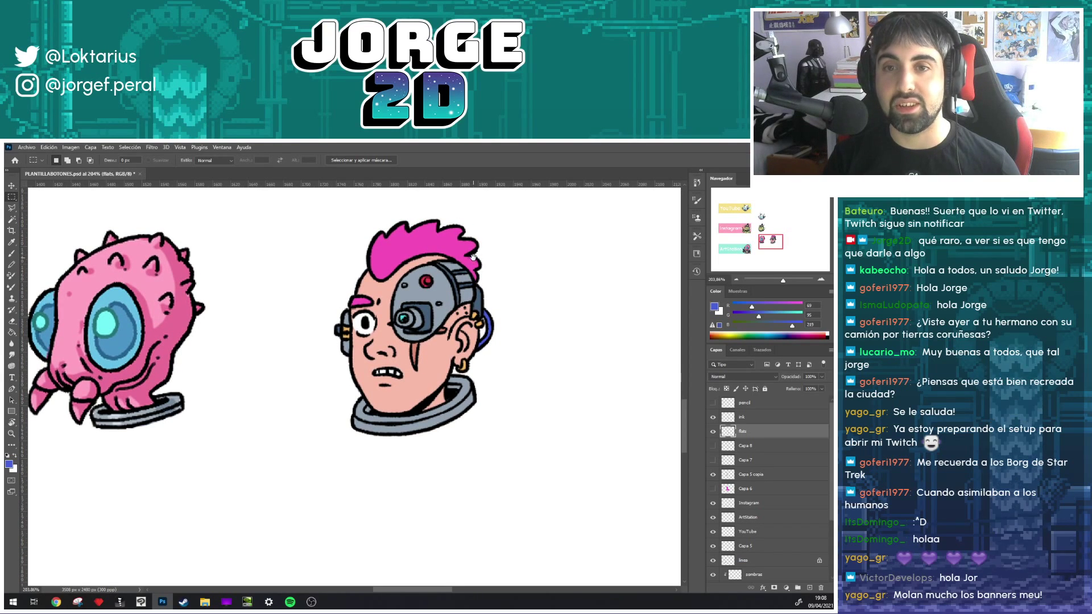
pyautogui.moveTo(468, 259); pyautogui.dragTo(478, 260)
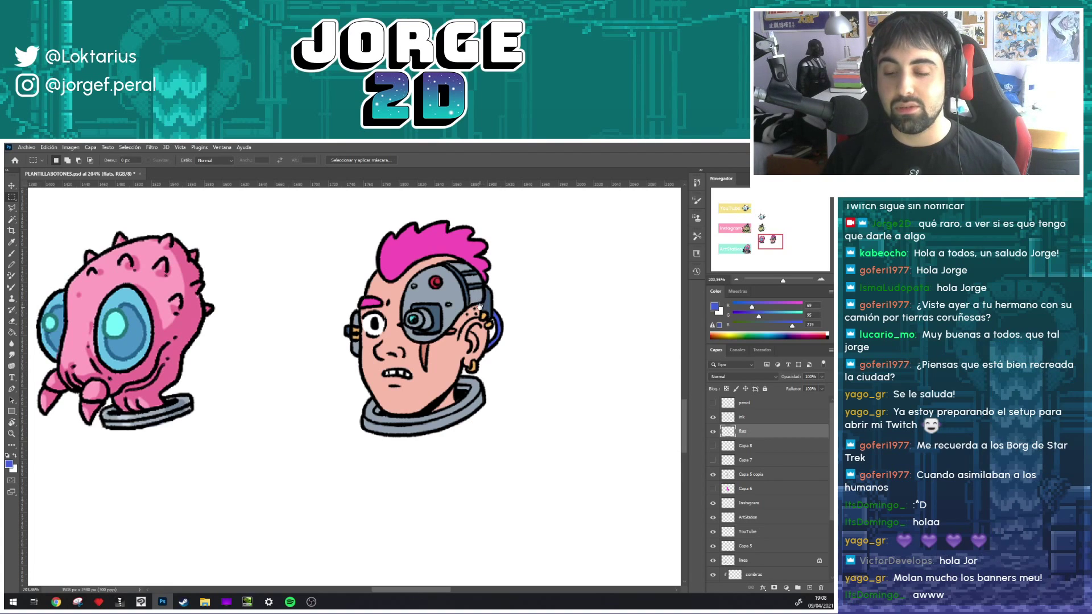
pyautogui.moveTo(479, 307); pyautogui.dragTo(487, 306)
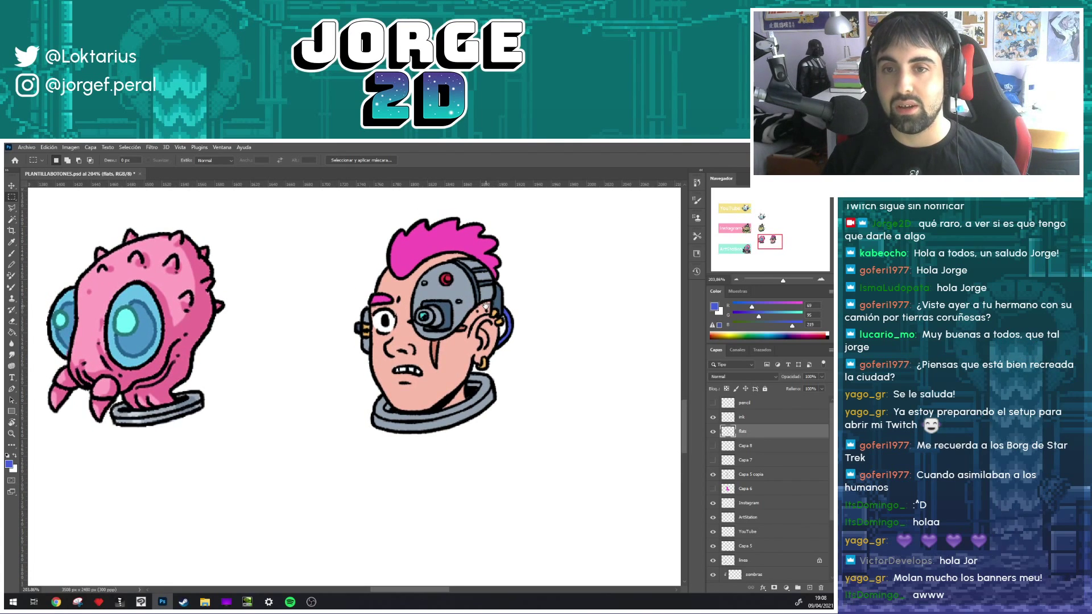
pyautogui.moveTo(481, 328)
pyautogui.mouseDown()
pyautogui.moveTo(522, 354)
pyautogui.moveTo(505, 355)
pyautogui.moveTo(513, 296)
pyautogui.mouseUp()
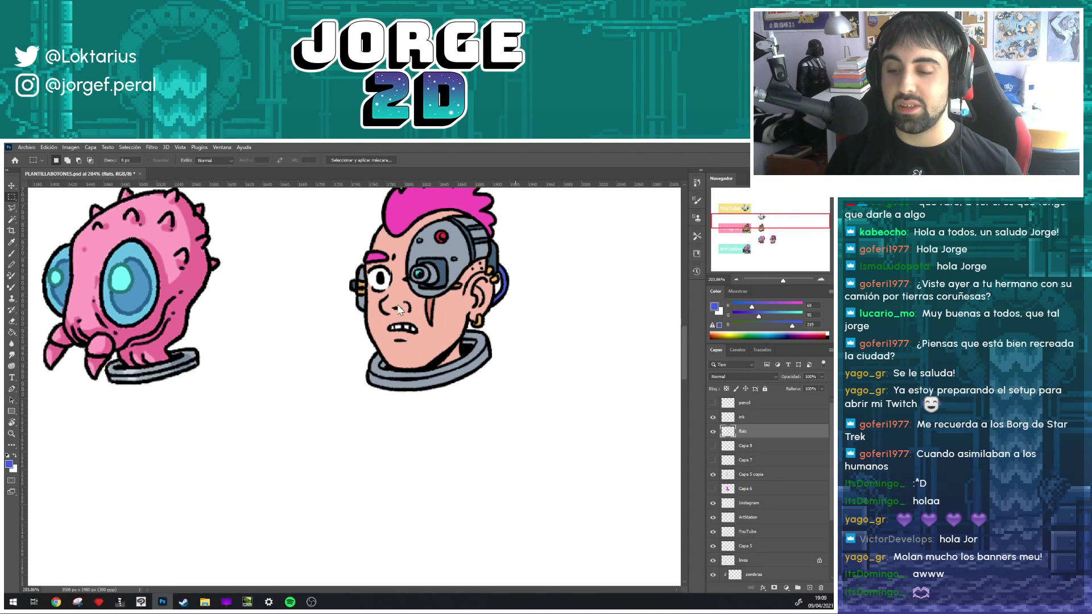
# - Close the PLANTILLABOTONES.psd document tab
pyautogui.press('ctrl')
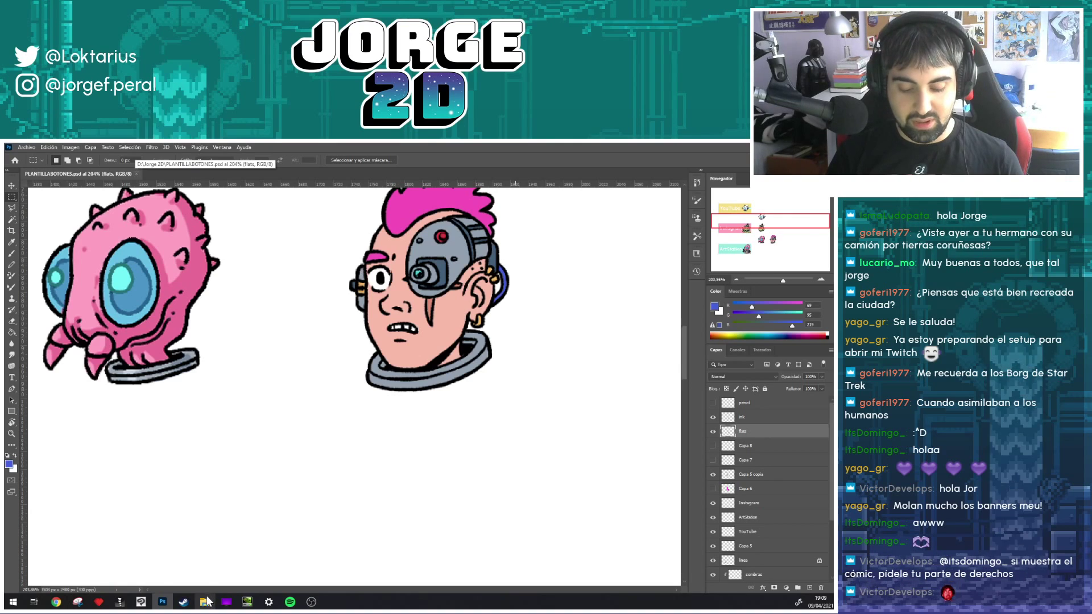
pyautogui.click(137, 175)
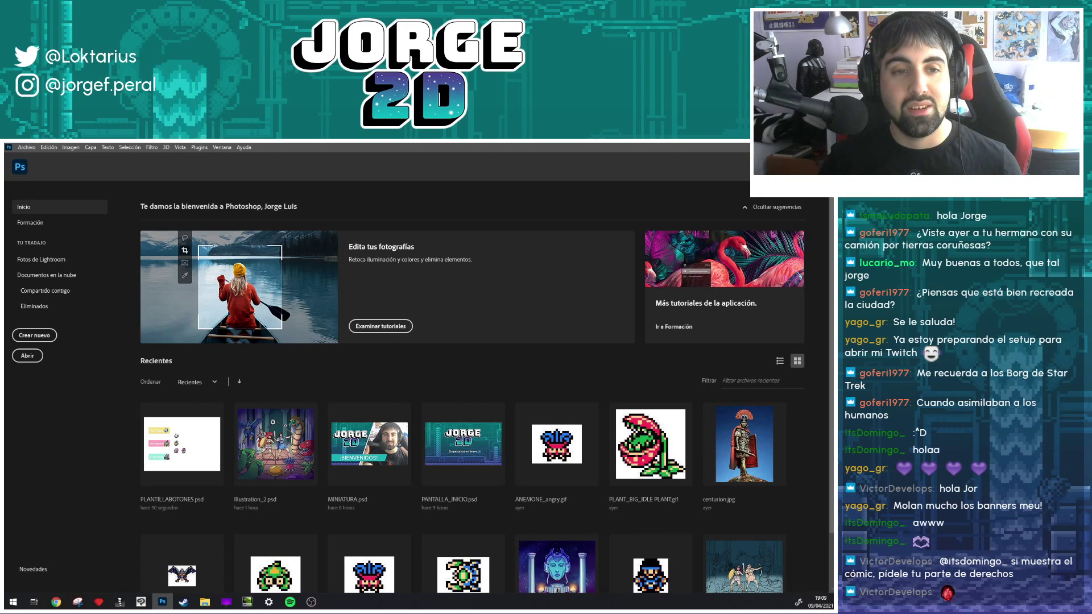
# - Reopen PLANTILLABOTONES.psd from Recent files and zoom in on the characters
pyautogui.moveTo(182, 444); pyautogui.dragTo(453, 392)
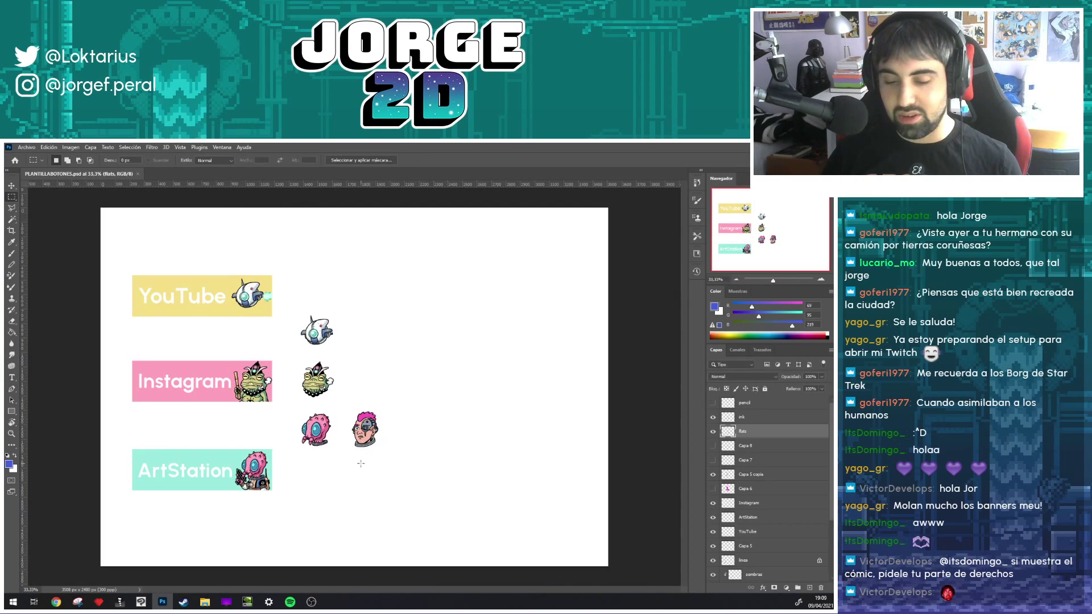
pyautogui.scroll(1, 238, 436)
pyautogui.scroll(1, 318, 432)
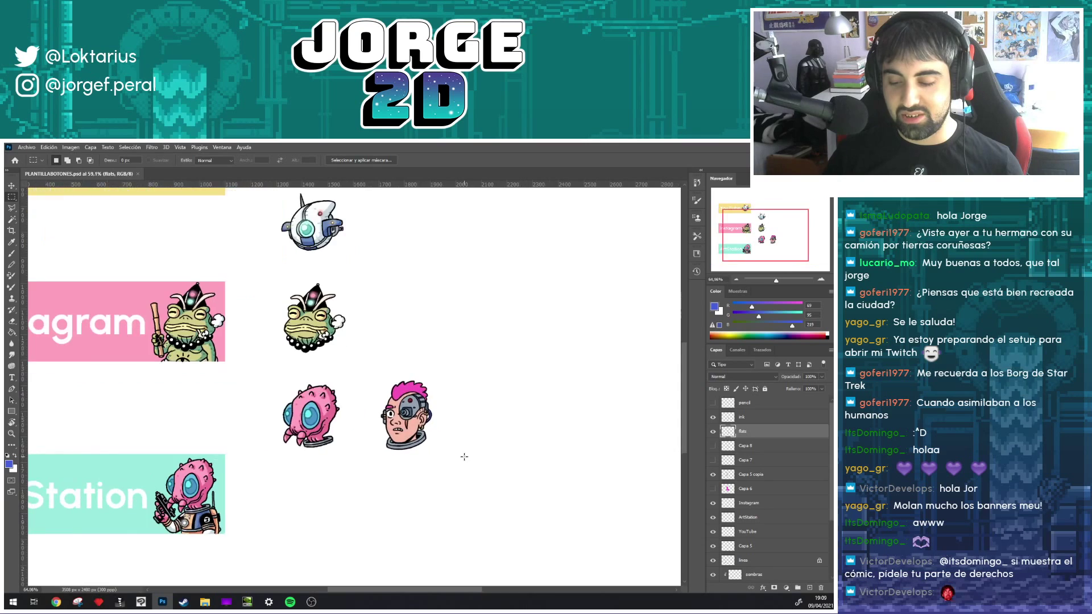
pyautogui.scroll(1, 383, 431)
pyautogui.scroll(1, 418, 431)
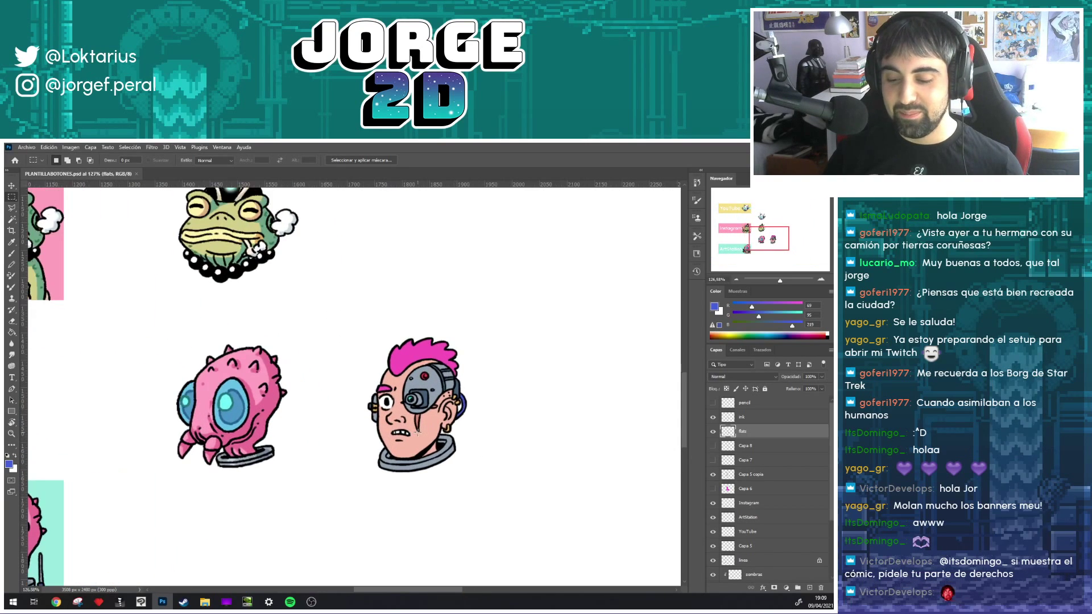
pyautogui.scroll(1, 418, 433)
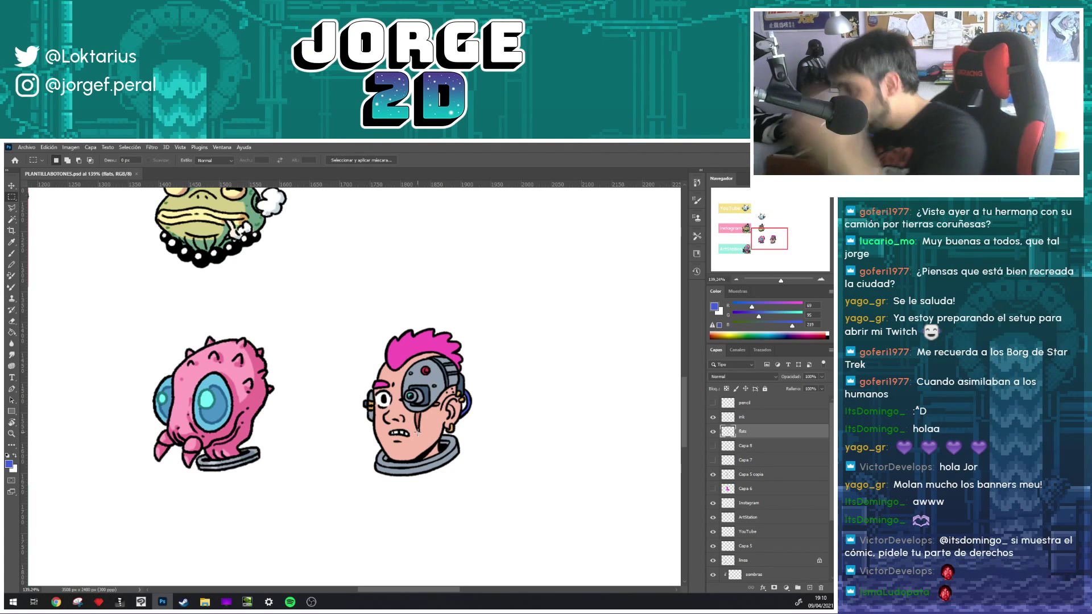
pyautogui.scroll(1, 418, 432)
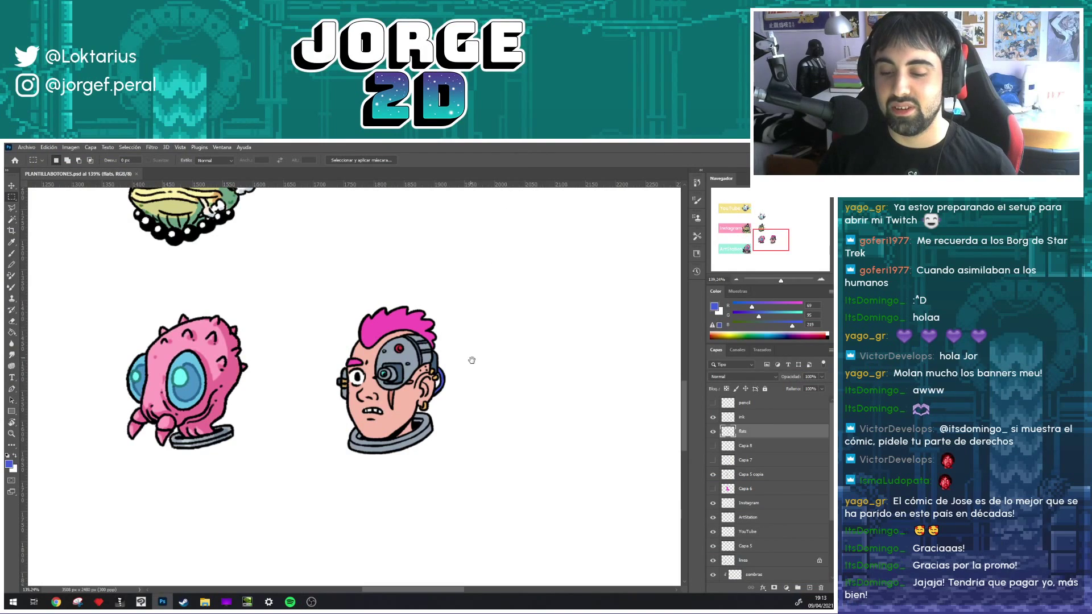
pyautogui.scroll(2, 471, 360)
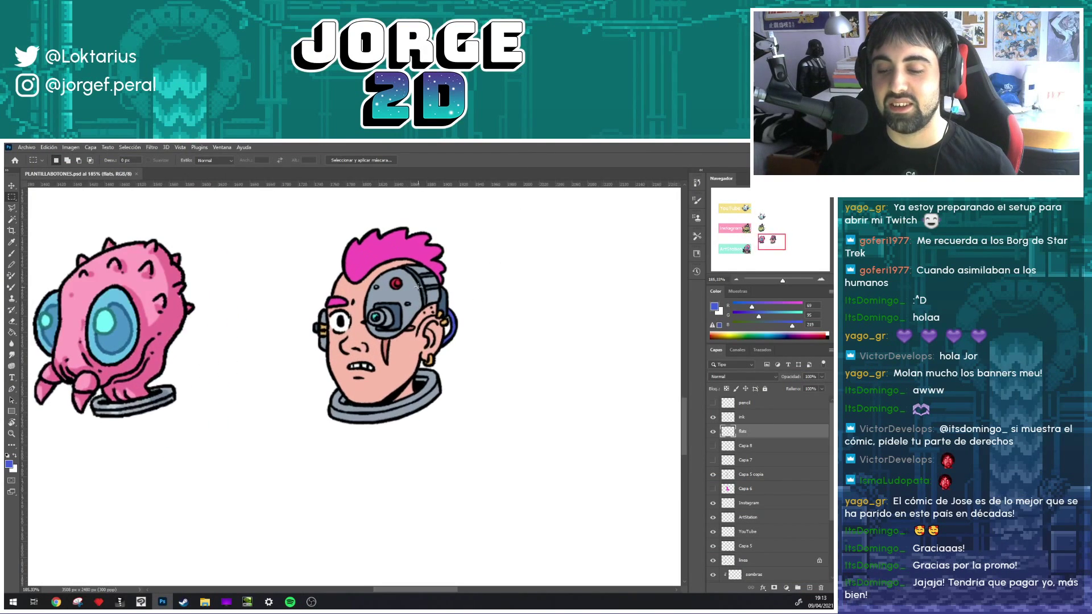
pyautogui.scroll(1, 418, 286)
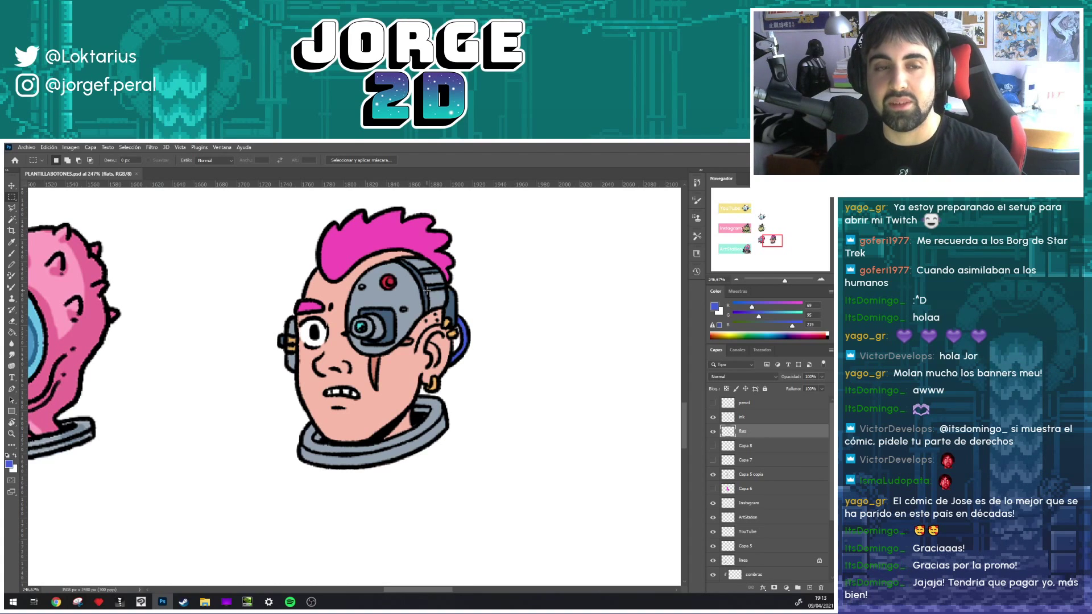
pyautogui.moveTo(463, 308); pyautogui.dragTo(426, 283)
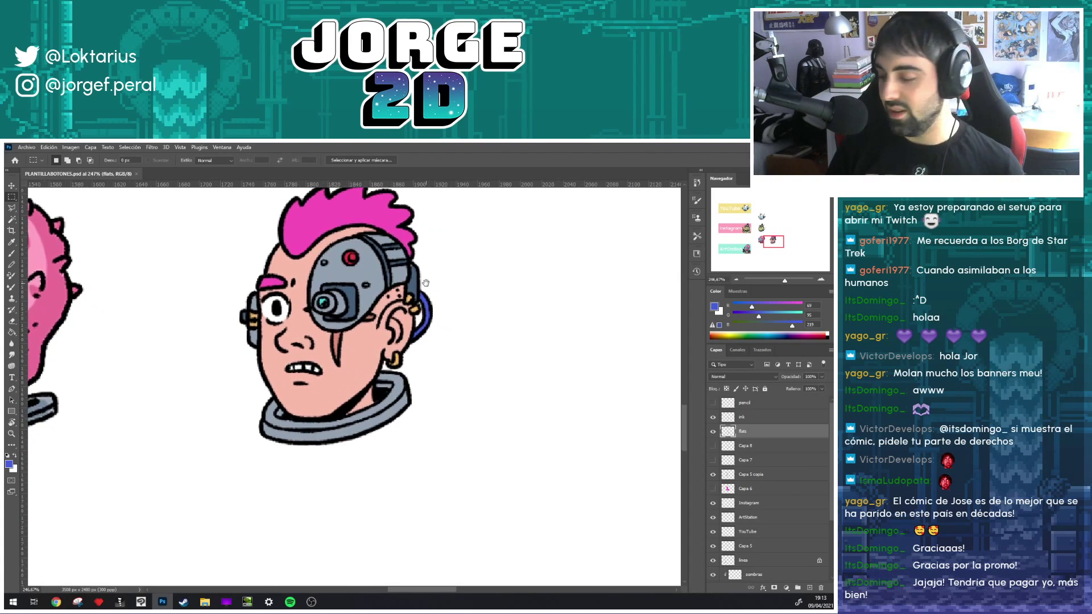
pyautogui.click(714, 433)
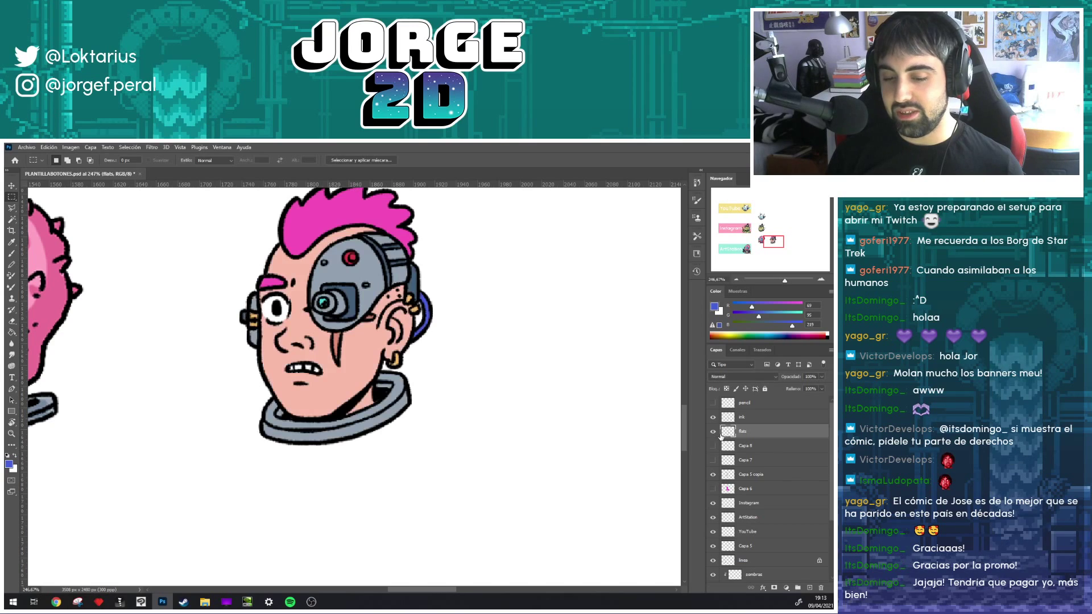
pyautogui.moveTo(534, 396); pyautogui.dragTo(625, 397)
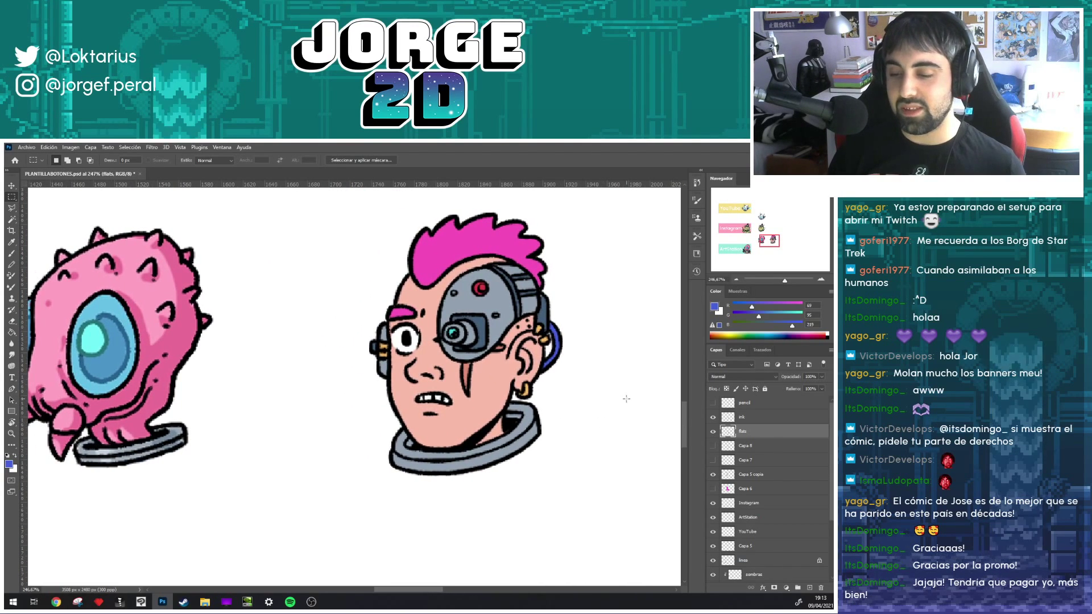
pyautogui.scroll(-5, 545, 367)
pyautogui.moveTo(500, 328)
pyautogui.mouseDown()
pyautogui.moveTo(427, 394)
pyautogui.moveTo(461, 421)
pyautogui.mouseUp()
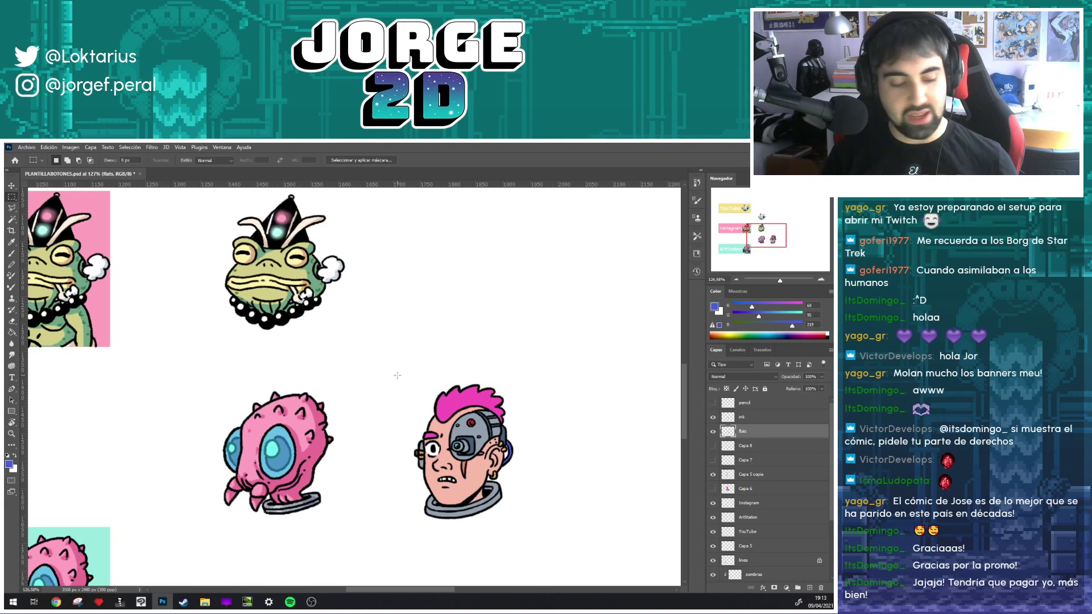
# - Marquee the cyborg head, raise its Lightness to +13, then deselect and zoom in
pyautogui.moveTo(403, 368); pyautogui.dragTo(529, 540)
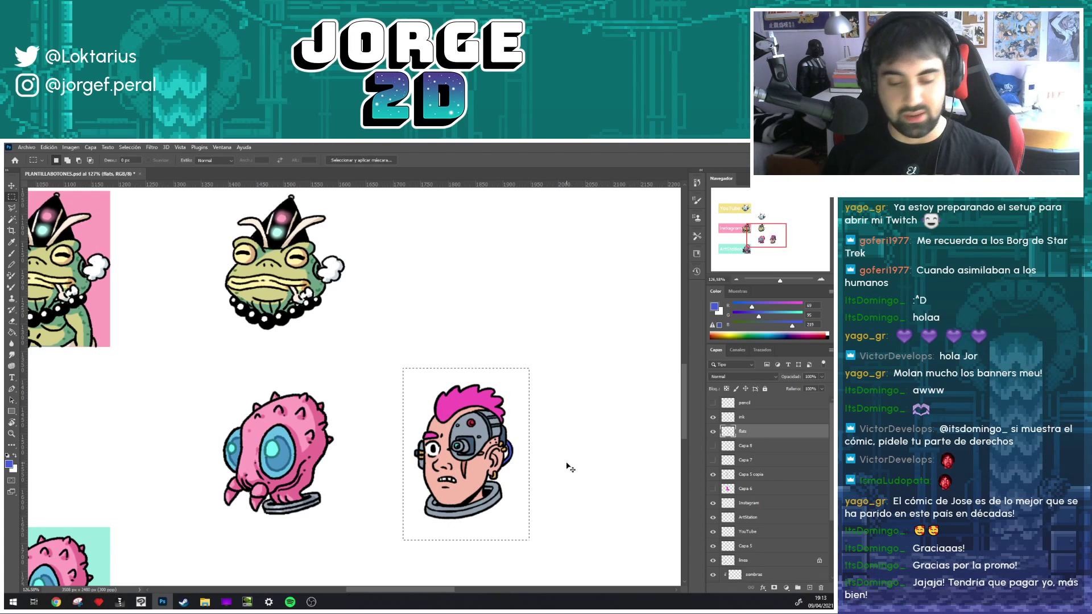
pyautogui.hotkey('ctrl', 'u')
pyautogui.moveTo(573, 409); pyautogui.dragTo(581, 408)
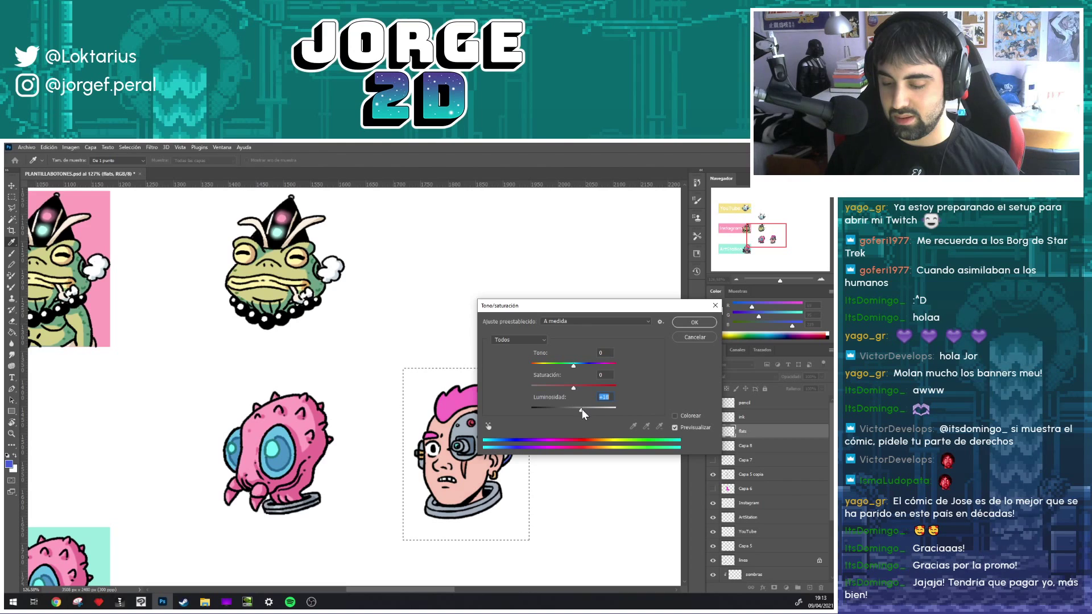
pyautogui.click(694, 322)
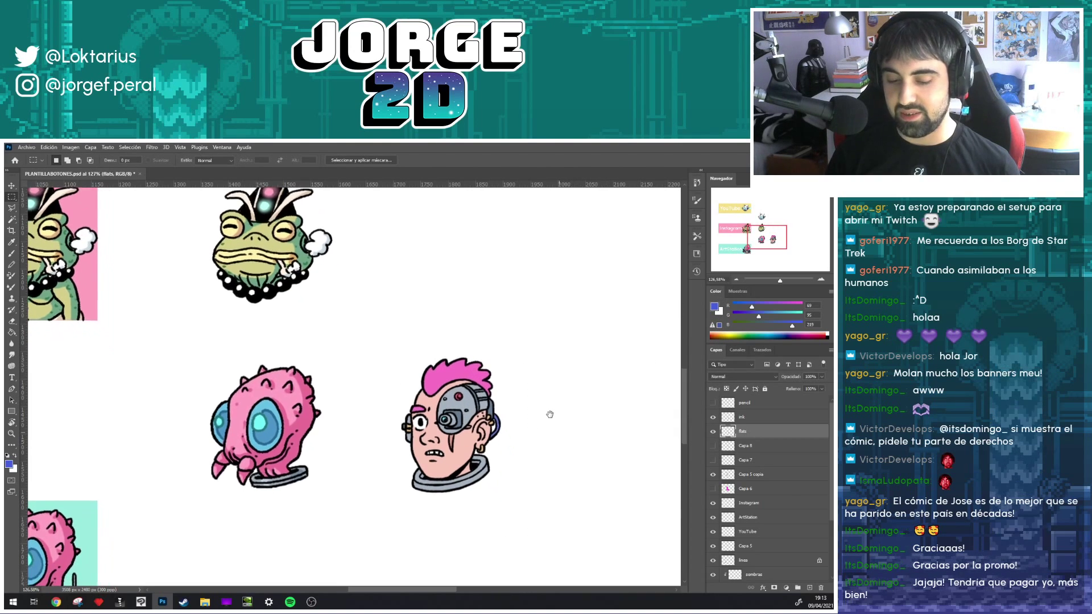
pyautogui.moveTo(469, 422); pyautogui.dragTo(444, 385)
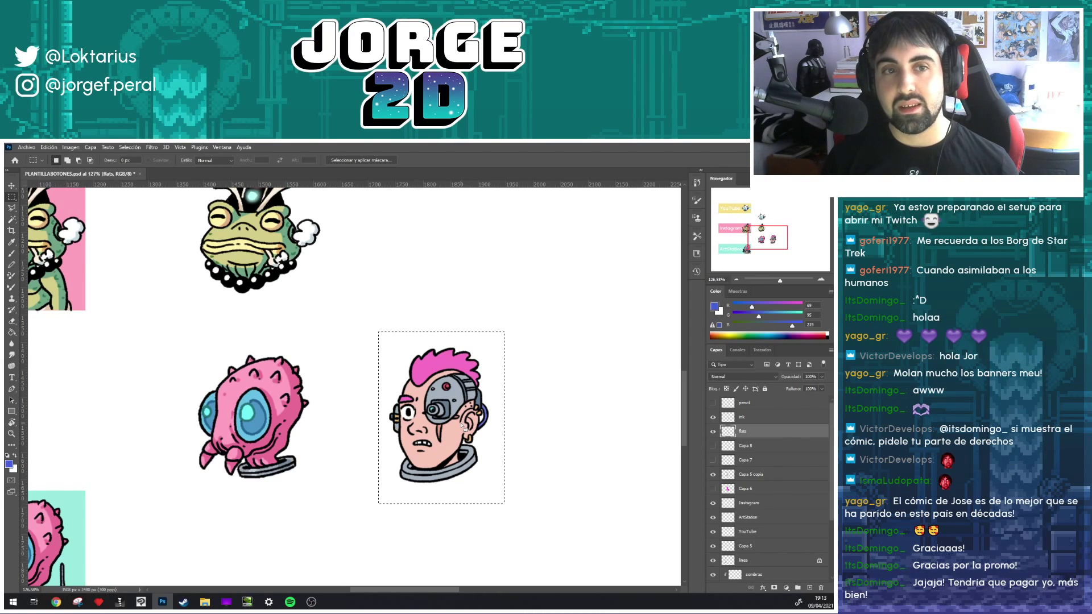
pyautogui.hotkey('ctrl', 'd')
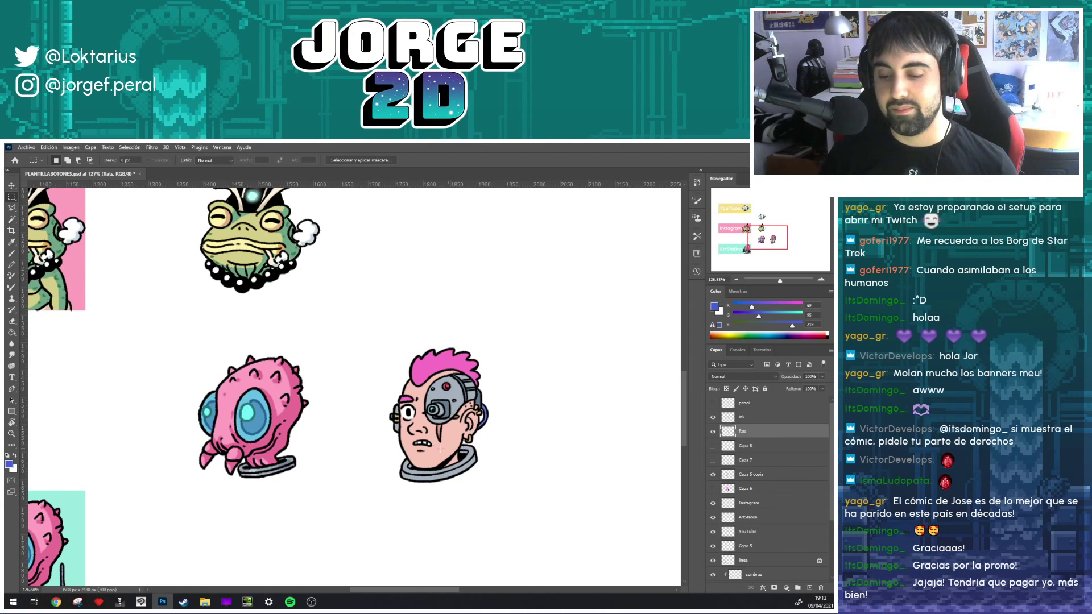
pyautogui.scroll(5, 441, 450)
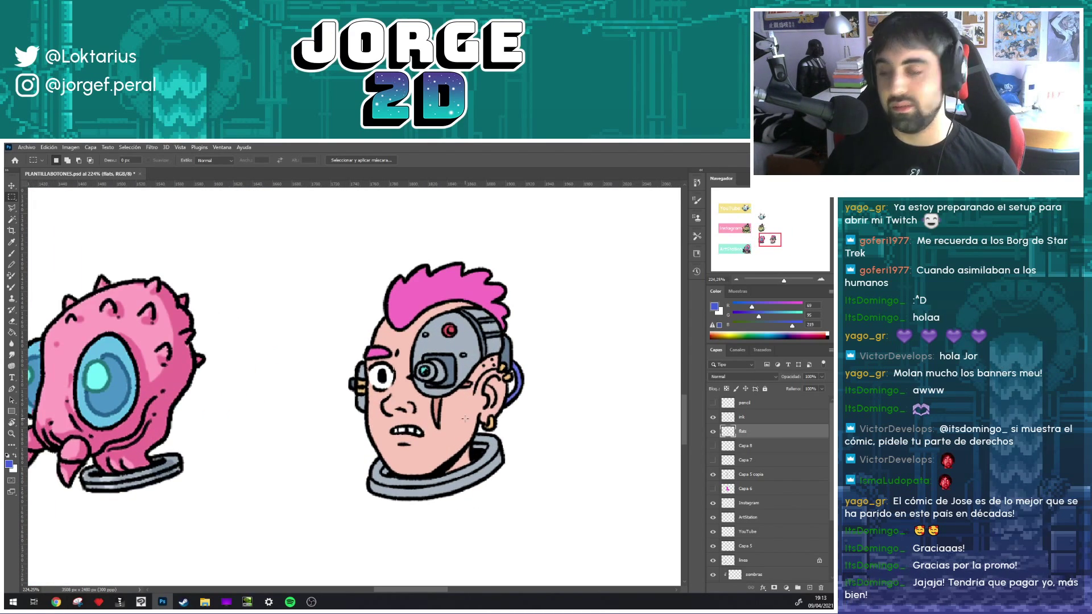
# - Add a new layer above flats and rename it 'sombras'
pyautogui.click(809, 588)
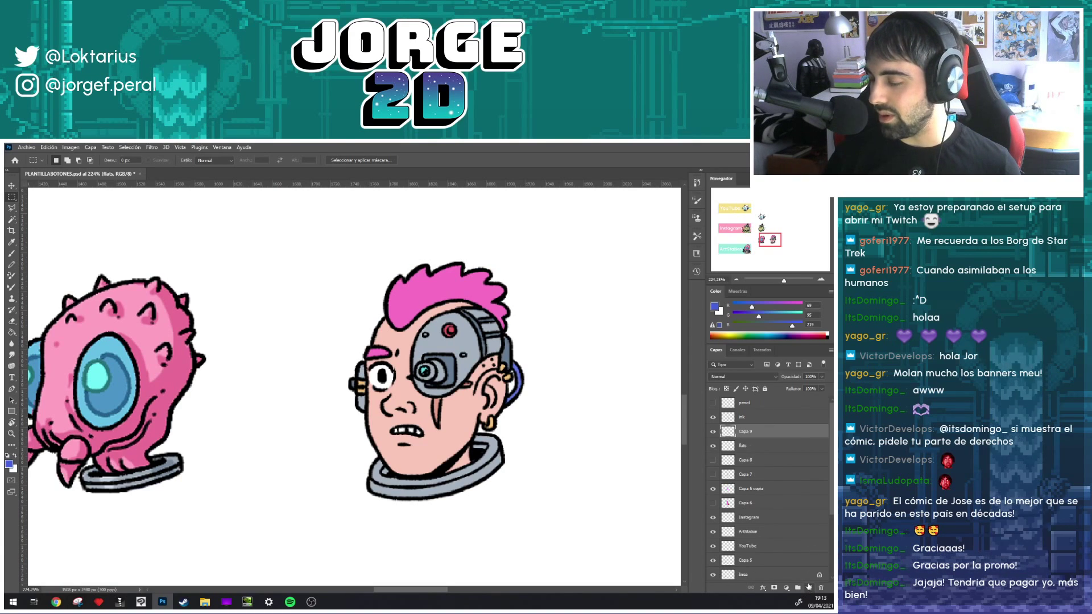
pyautogui.doubleClick(742, 432)
pyautogui.write('som')
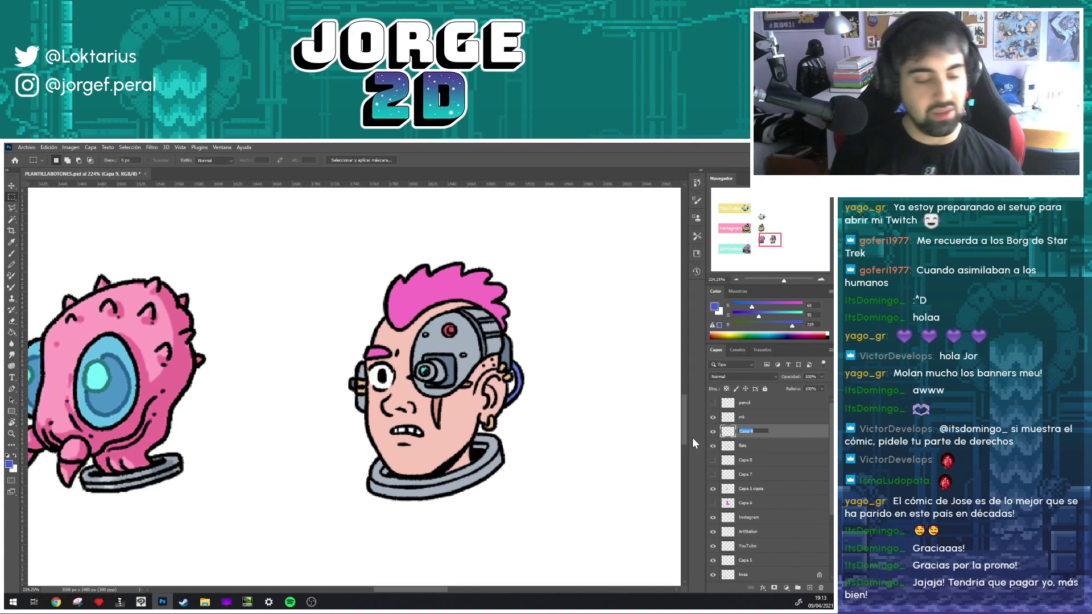
pyautogui.write('bras')
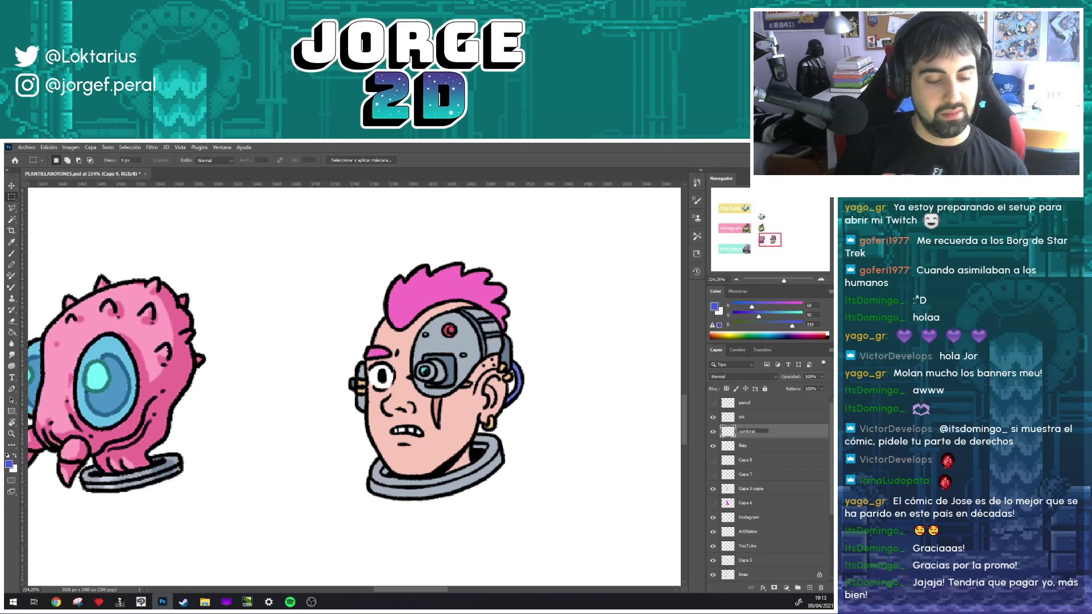
pyautogui.press('Return')
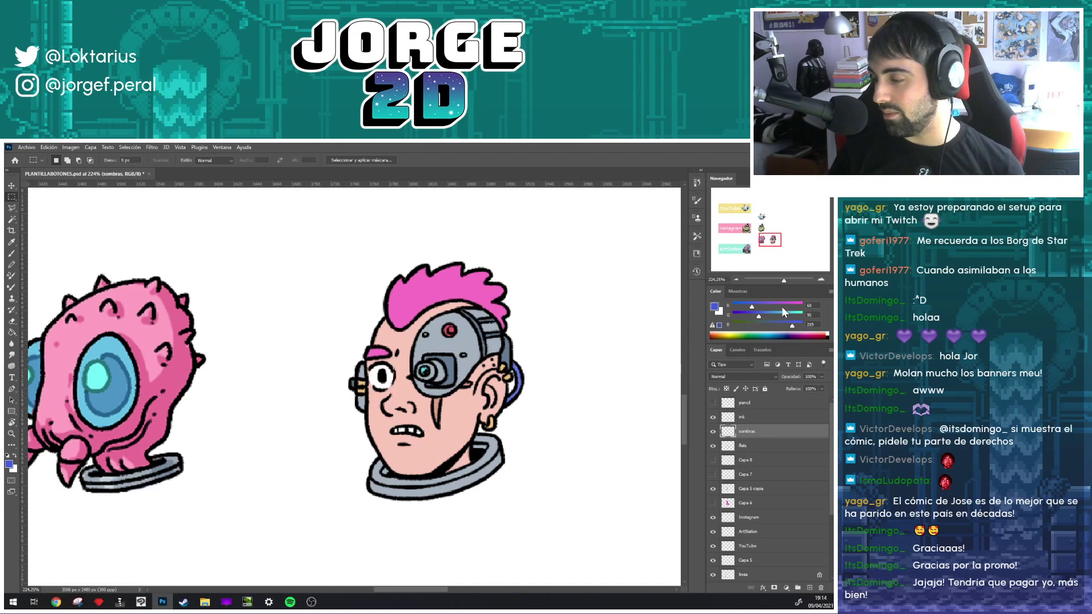
# - Set the foreground to light lavender #dfb2f5 and the sombras blend mode to Multiplicar
pyautogui.click(782, 306)
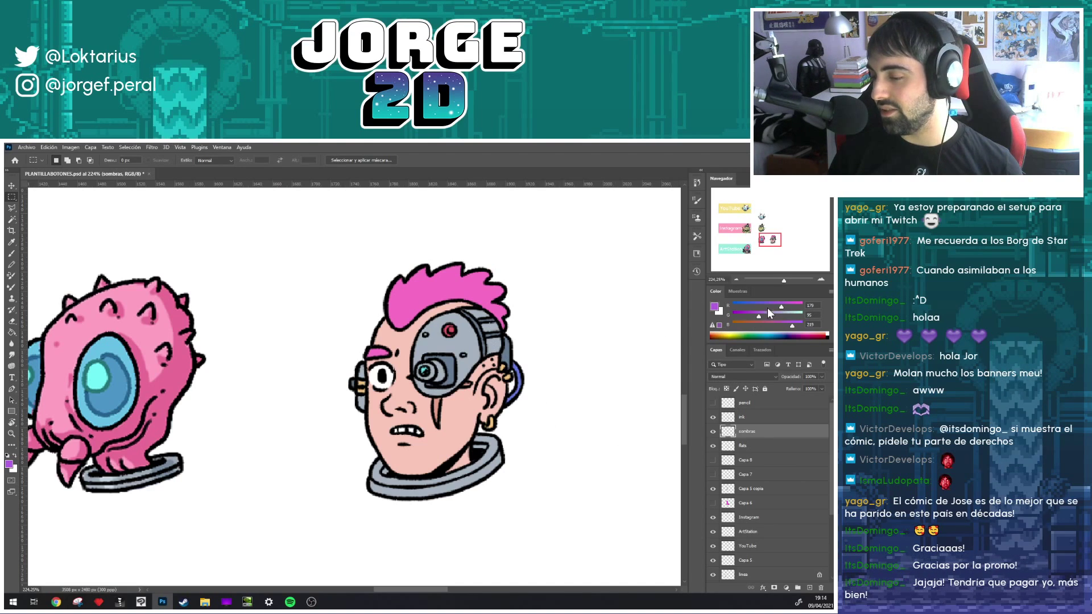
pyautogui.click(715, 307)
pyautogui.click(451, 355)
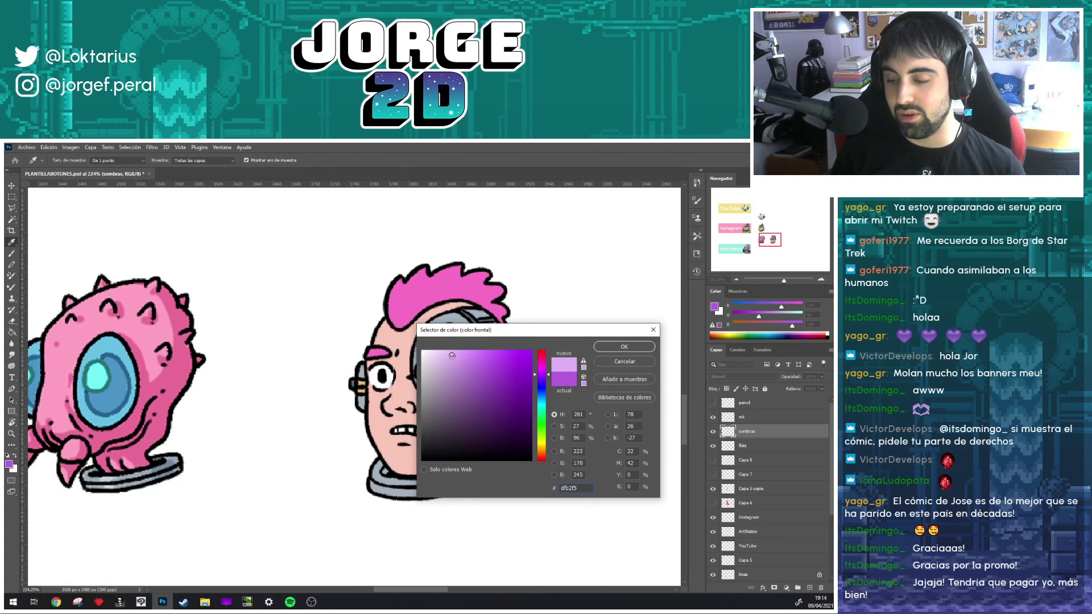
pyautogui.click(610, 348)
pyautogui.click(741, 378)
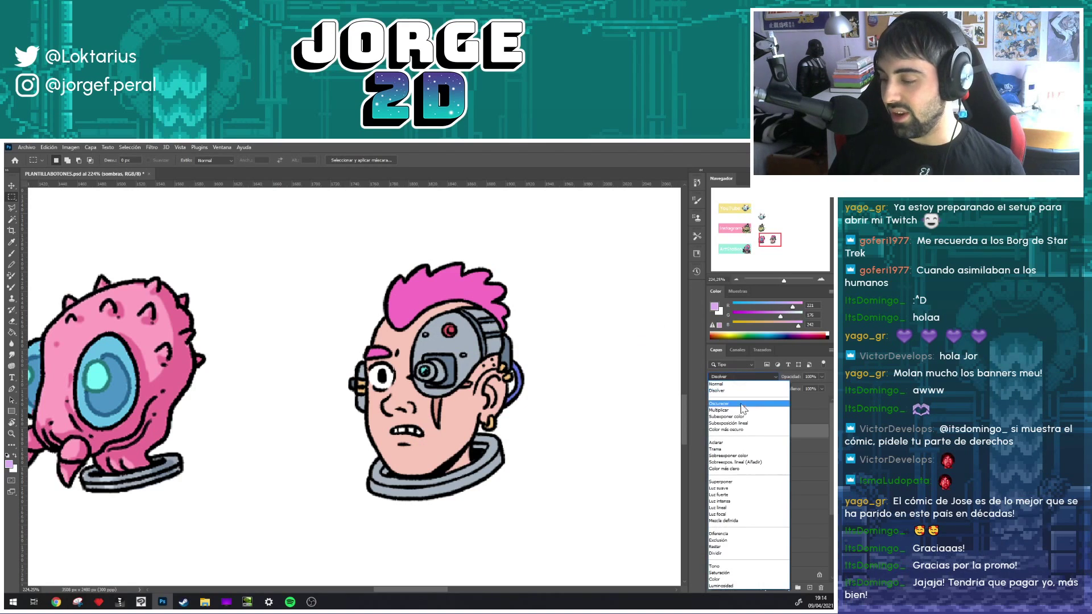
pyautogui.click(723, 410)
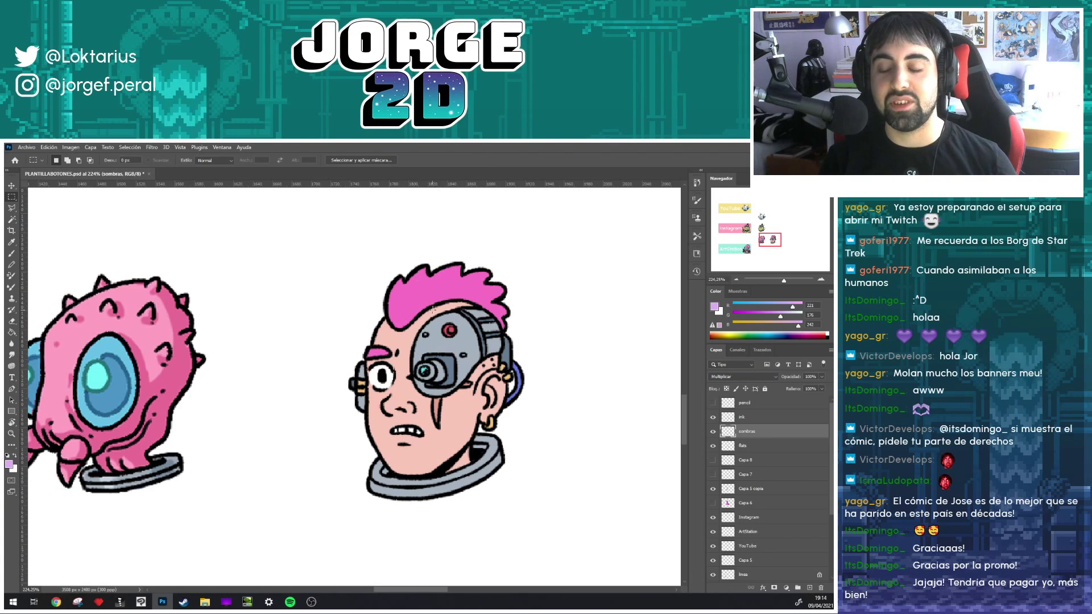
# - With a size-30 brush, shade the mohawk, metal plate, right cheek, jaw and neck in purple
pyautogui.moveTo(437, 323); pyautogui.dragTo(411, 313)
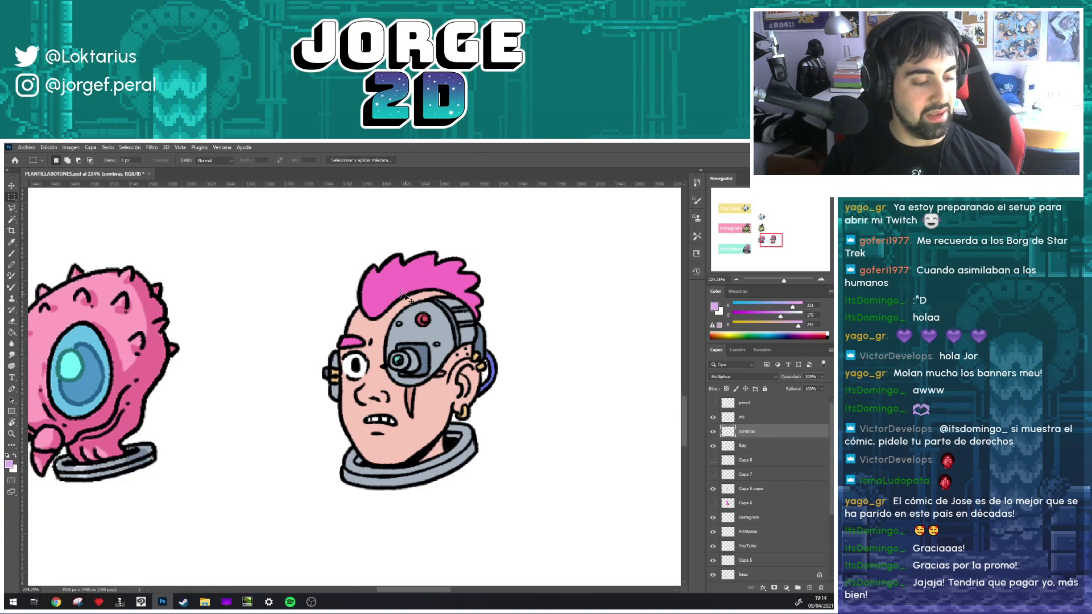
pyautogui.press('b')
pyautogui.press(']')
pyautogui.press(']')
pyautogui.press(']')
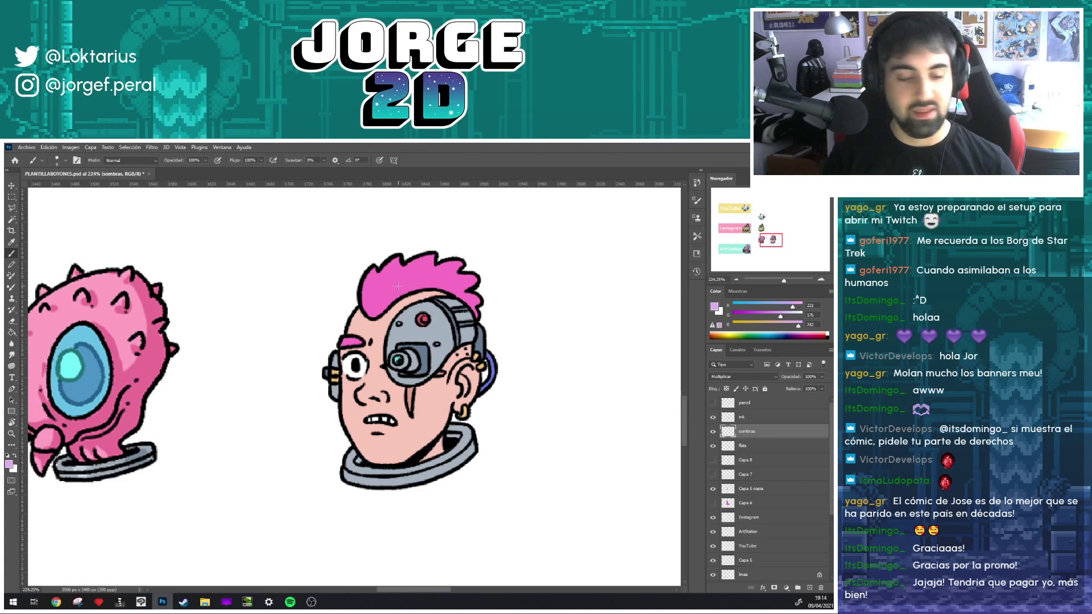
pyautogui.moveTo(370, 297); pyautogui.dragTo(460, 294)
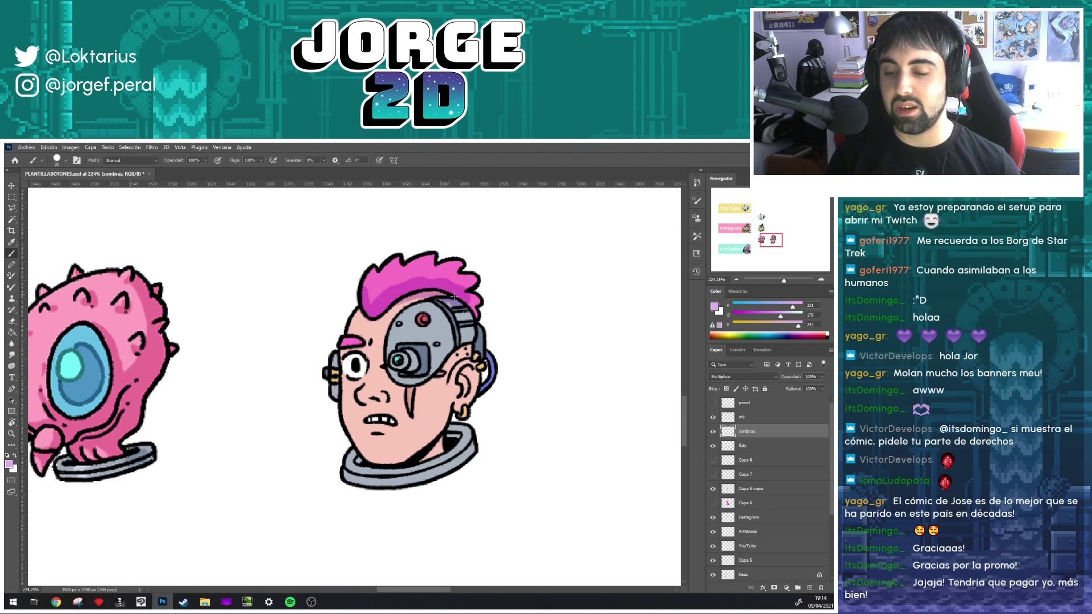
pyautogui.moveTo(462, 307); pyautogui.dragTo(378, 469)
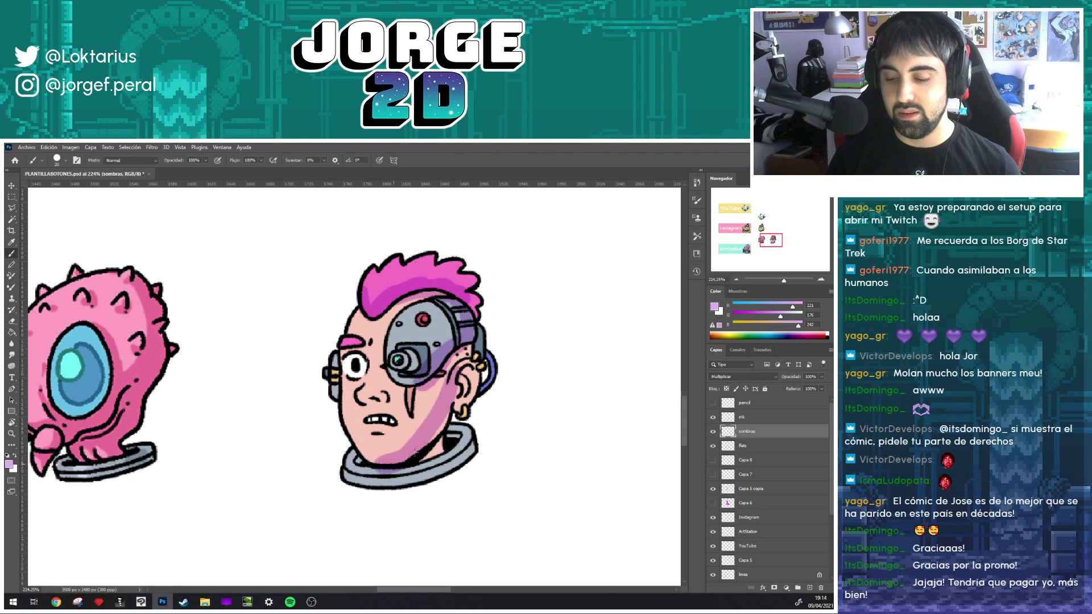
pyautogui.moveTo(441, 426); pyautogui.dragTo(424, 461)
pyautogui.moveTo(387, 398)
pyautogui.mouseDown()
pyautogui.moveTo(356, 412)
pyautogui.moveTo(389, 412)
pyautogui.mouseUp()
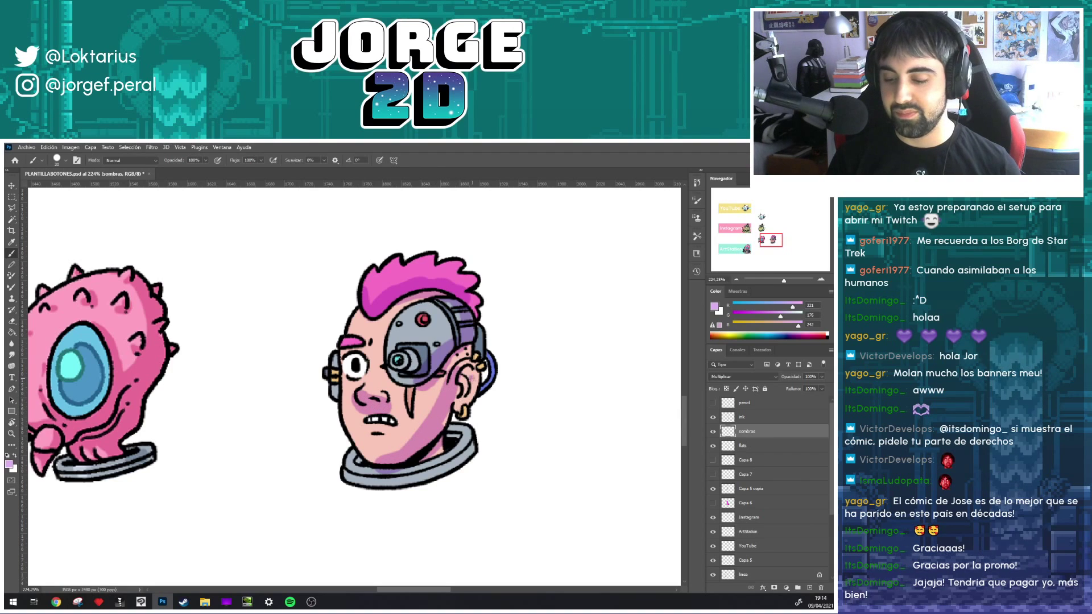
# - Add purple shadow behind the ear, along the neck ring and on the left ear piece
pyautogui.moveTo(475, 378); pyautogui.dragTo(457, 411)
pyautogui.moveTo(367, 474)
pyautogui.mouseDown()
pyautogui.moveTo(421, 472)
pyautogui.moveTo(455, 449)
pyautogui.mouseUp()
pyautogui.moveTo(413, 480)
pyautogui.mouseDown()
pyautogui.moveTo(450, 435)
pyautogui.moveTo(429, 442)
pyautogui.mouseUp()
pyautogui.moveTo(336, 386); pyautogui.dragTo(342, 398)
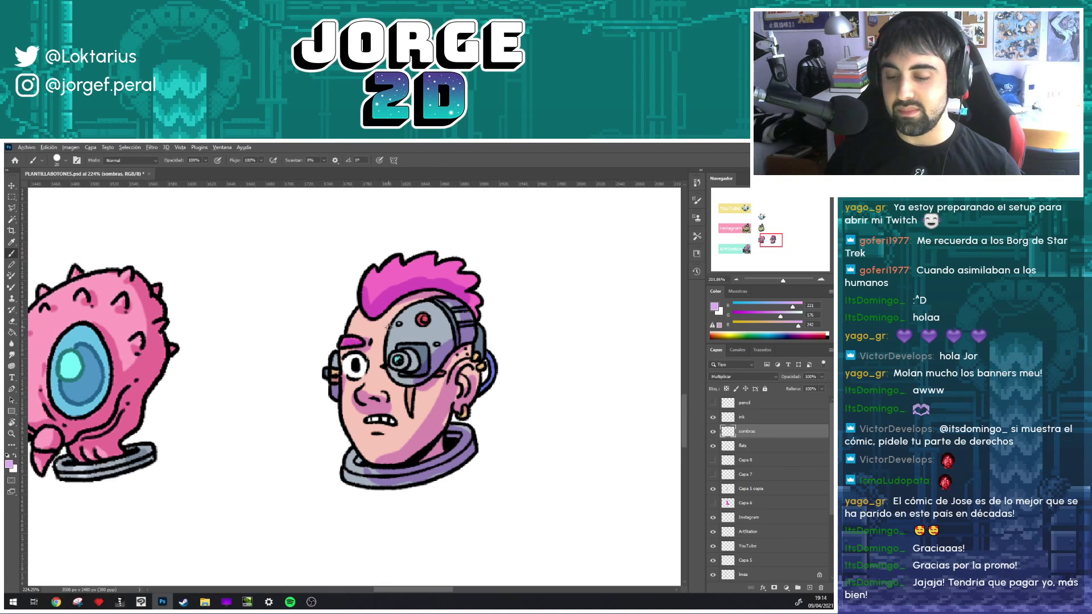
pyautogui.scroll(-5, 388, 327)
# - Try Hue/Saturation hue shifts from -44 to +72 on the shading, settling on -90
pyautogui.scroll(1, 415, 388)
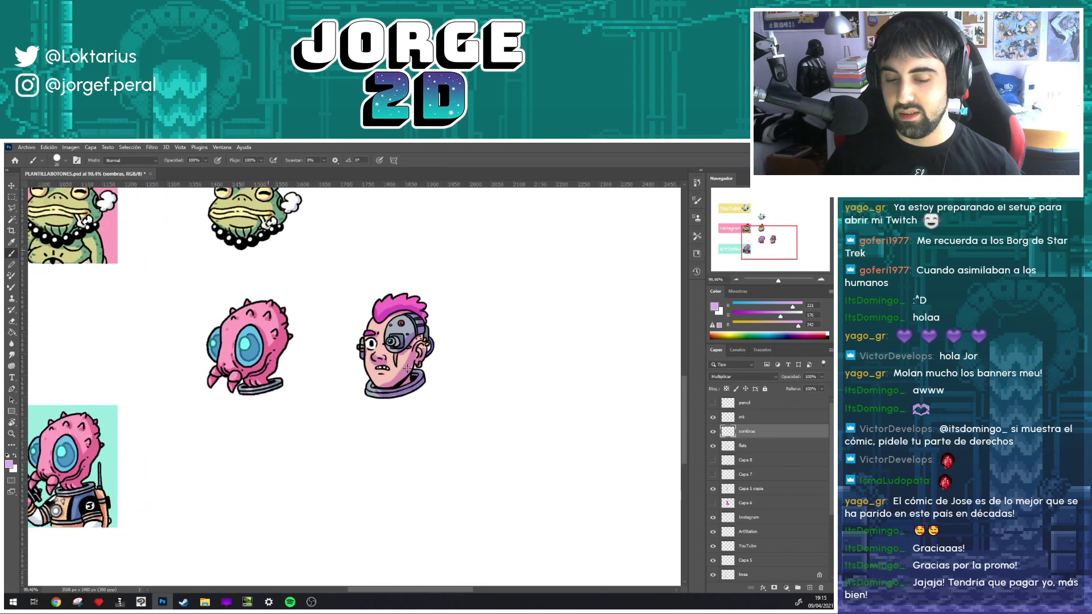
pyautogui.scroll(1, 407, 371)
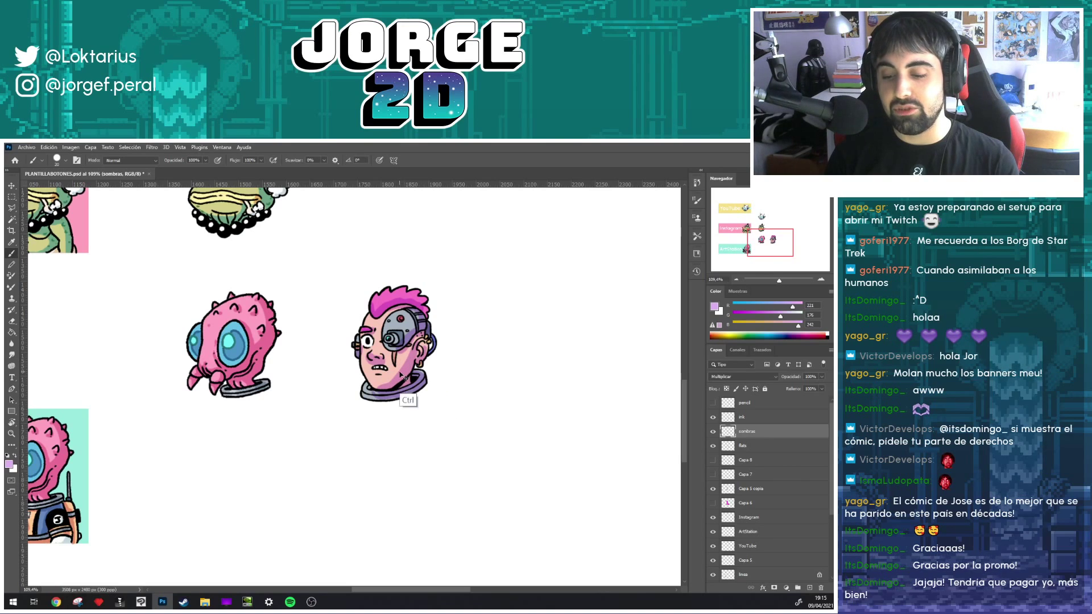
pyautogui.hotkey('ctrl', 'u')
pyautogui.click(564, 364)
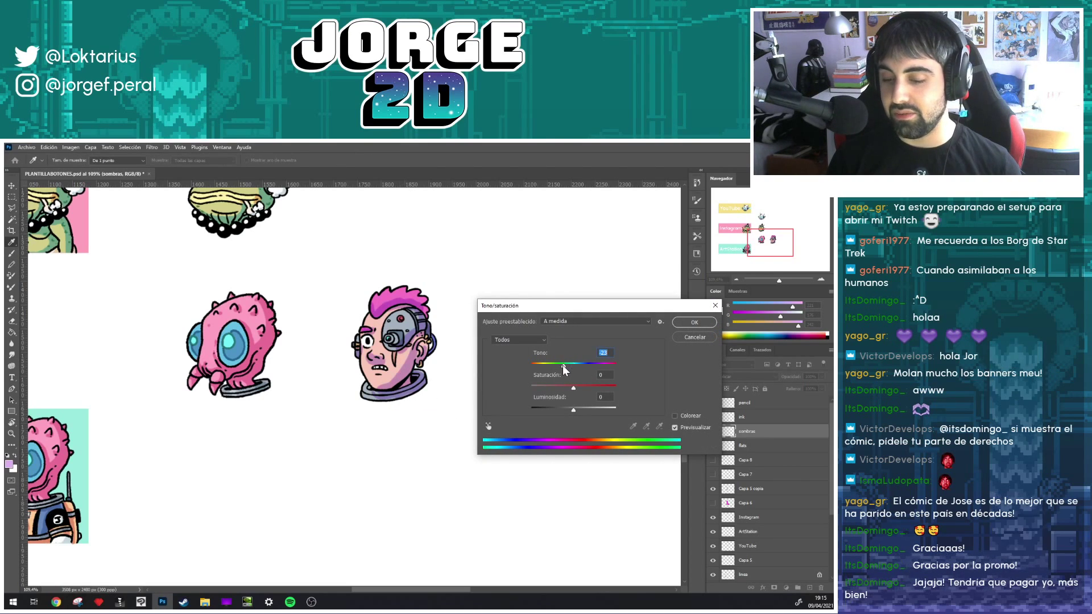
pyautogui.moveTo(561, 365); pyautogui.dragTo(557, 367)
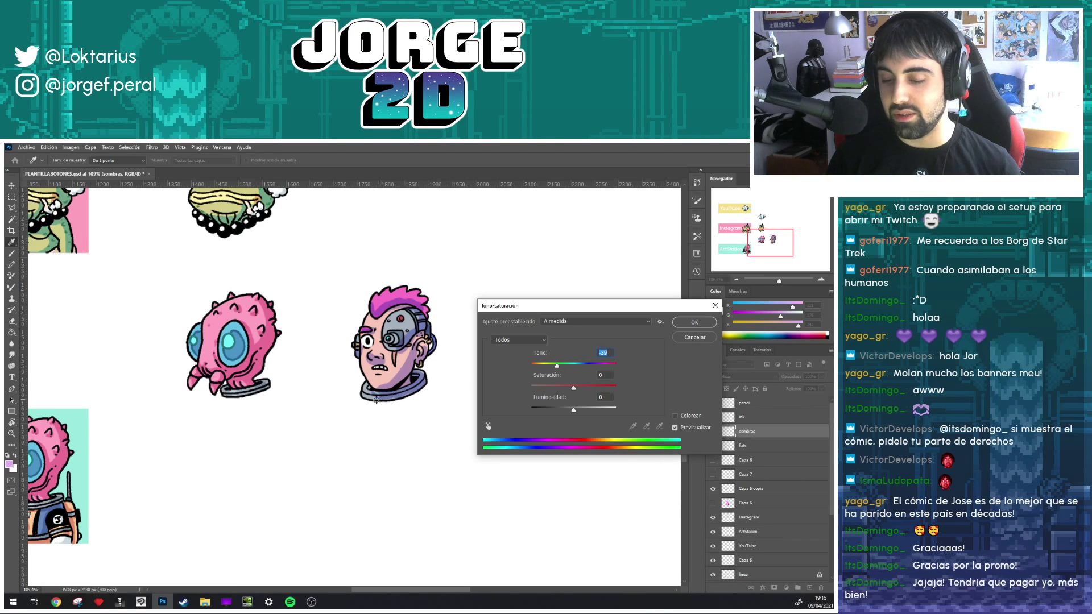
pyautogui.click(589, 364)
pyautogui.moveTo(595, 363); pyautogui.dragTo(602, 363)
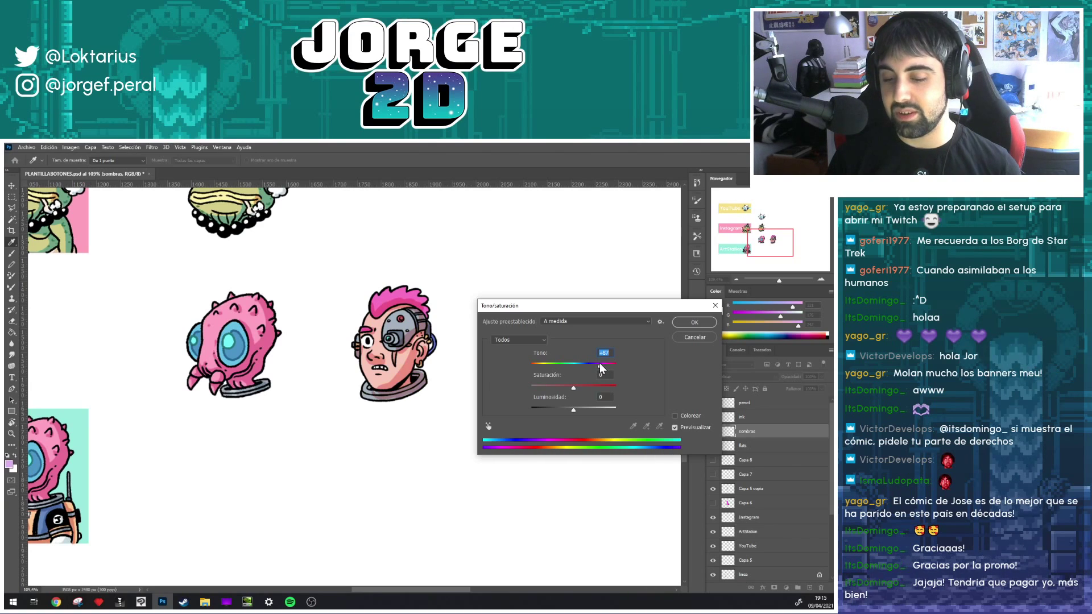
pyautogui.click(546, 364)
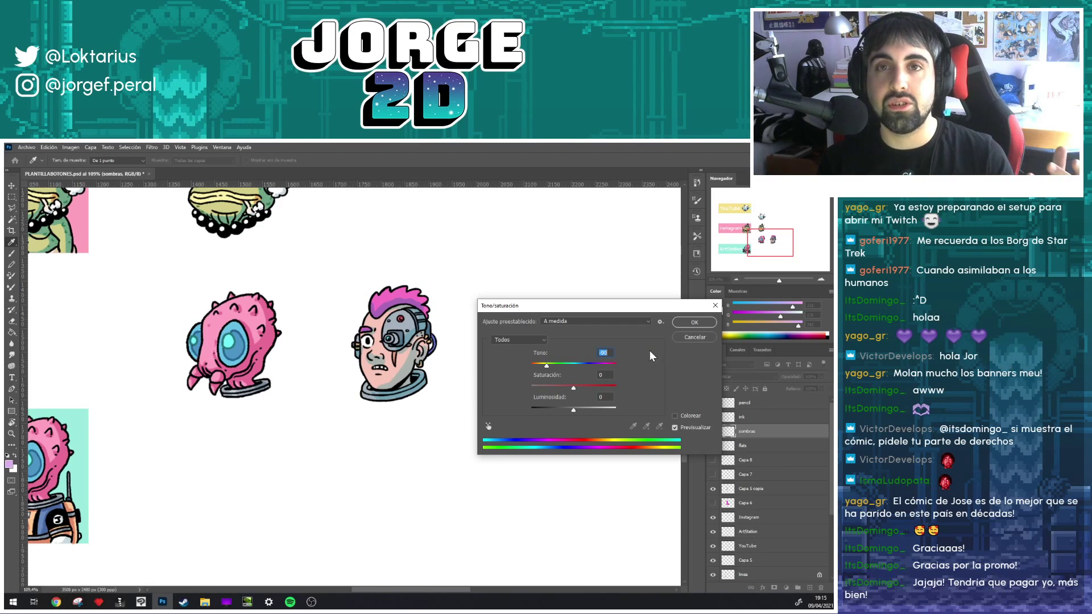
pyautogui.click(681, 335)
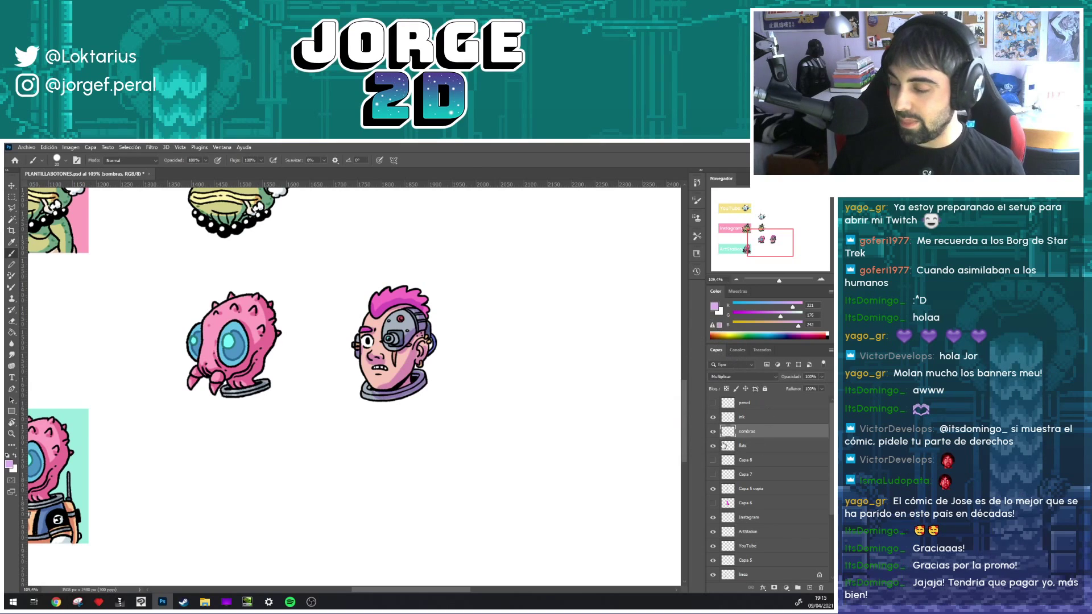
# - Create a new layer, Capa 9, above the flats layer
pyautogui.click(749, 447)
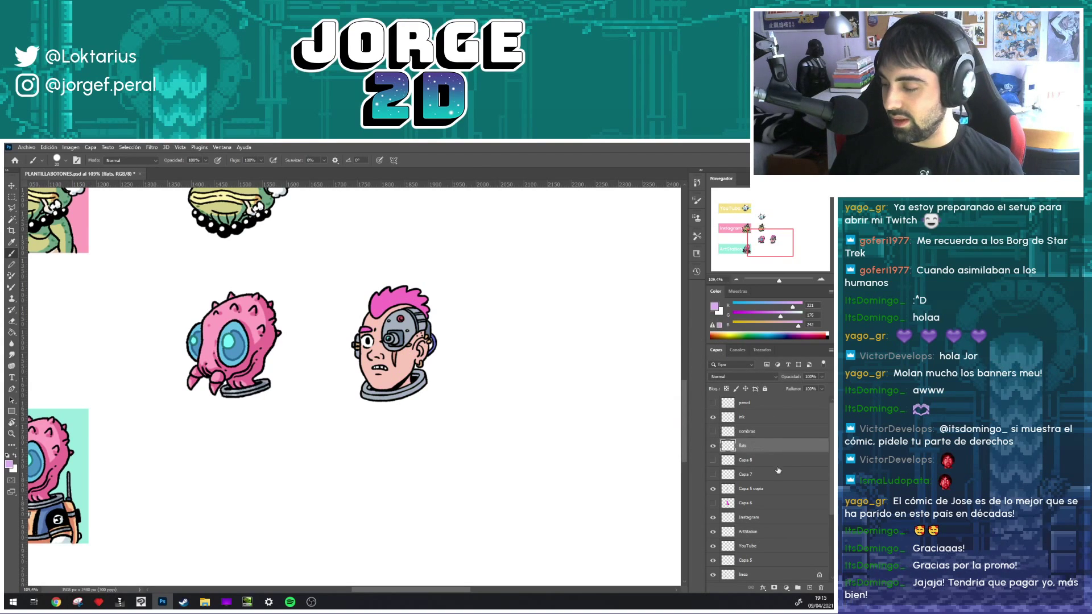
pyautogui.click(809, 588)
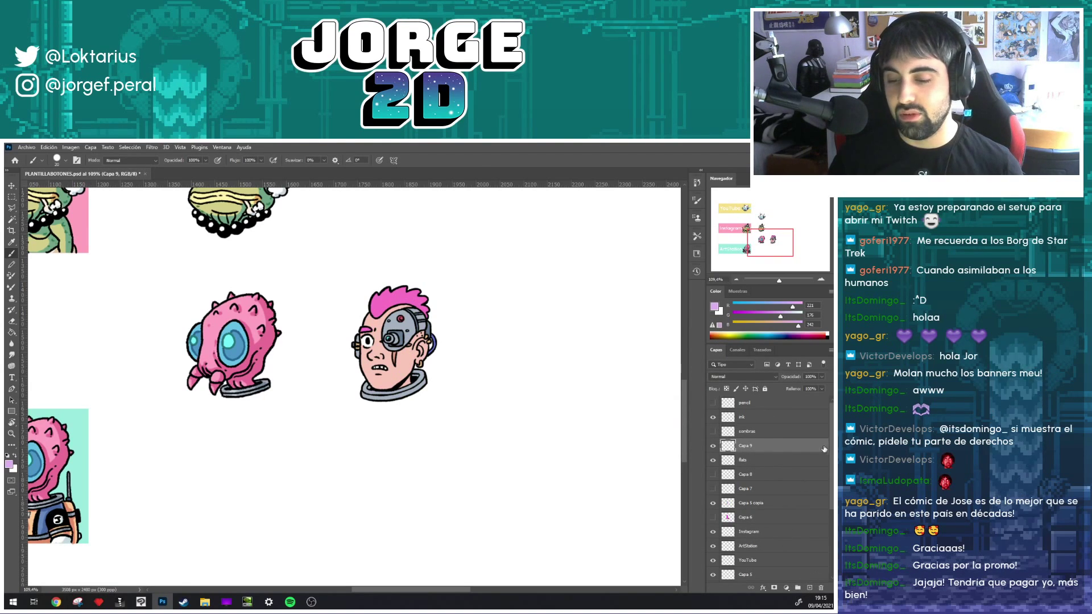
pyautogui.scroll(1, 410, 319)
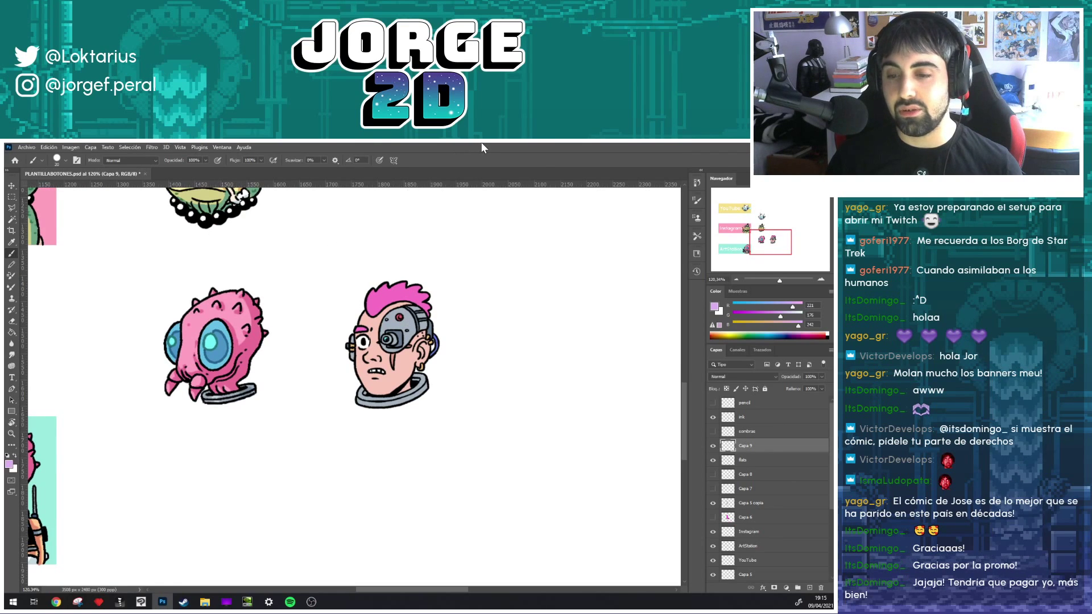
# - Pan around the template near the frog sticker and bring up Capa 9's layer options
pyautogui.moveTo(383, 299); pyautogui.dragTo(434, 415)
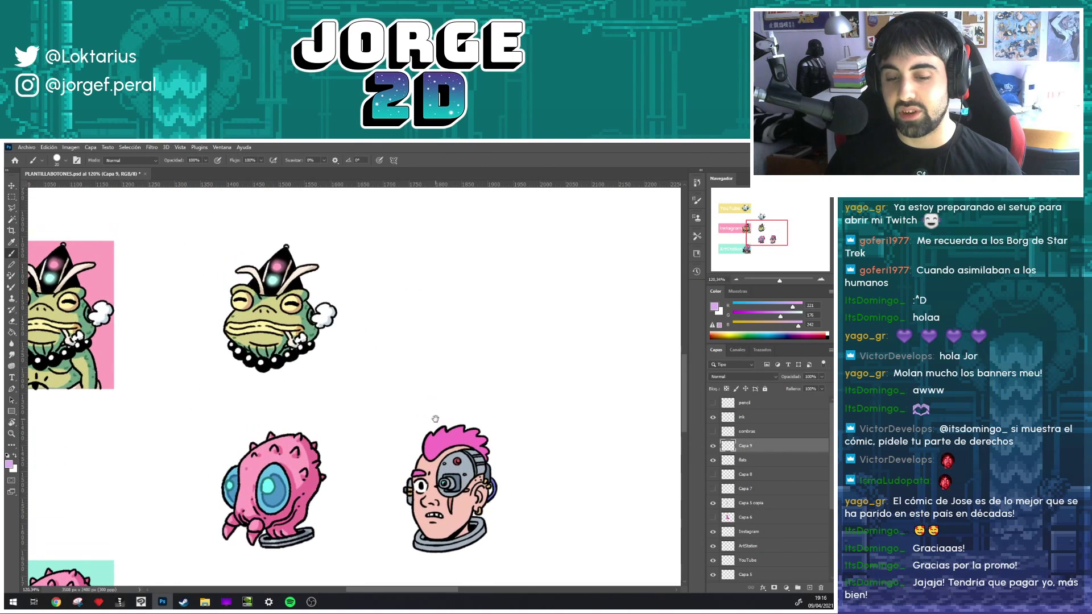
pyautogui.moveTo(352, 297)
pyautogui.mouseDown()
pyautogui.moveTo(405, 389)
pyautogui.moveTo(394, 499)
pyautogui.mouseUp()
pyautogui.scroll(-3, 405, 389)
pyautogui.moveTo(391, 296); pyautogui.dragTo(402, 378)
pyautogui.scroll(-5, 401, 378)
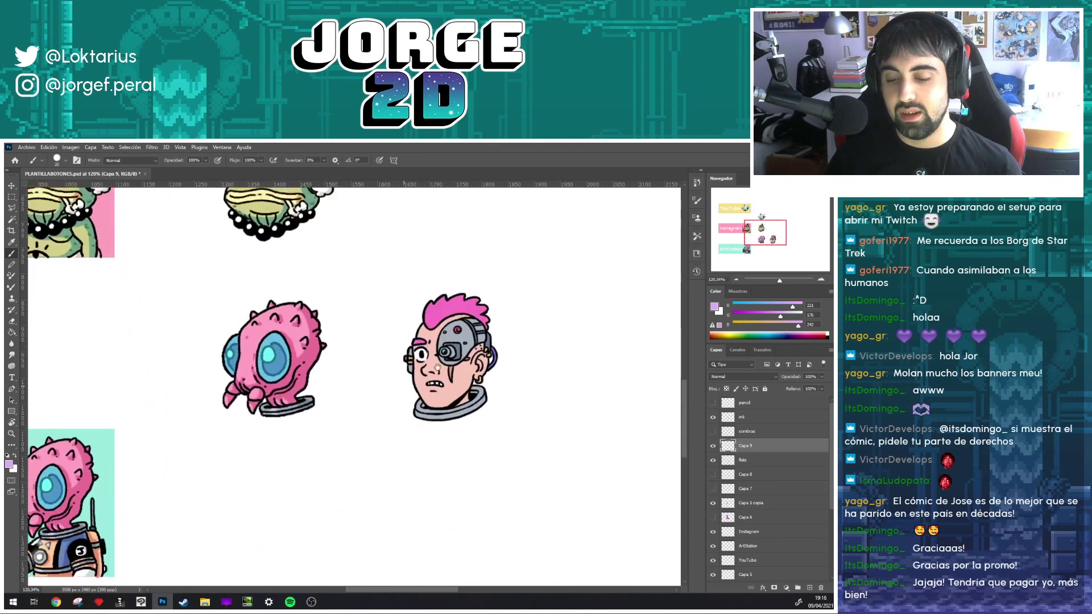
pyautogui.hscroll(2, 401, 378)
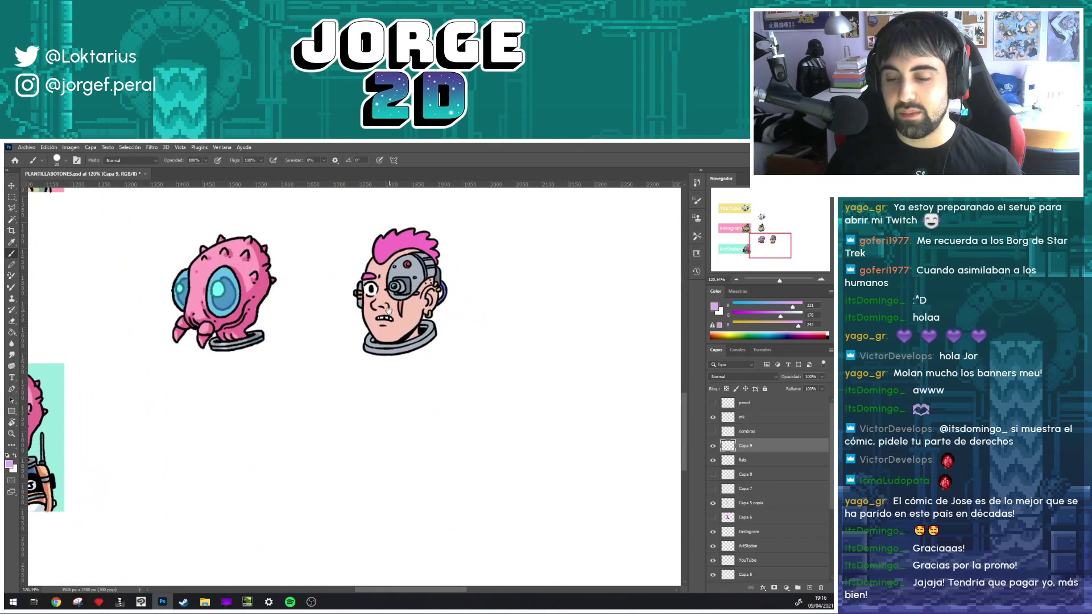
pyautogui.rightClick(750, 447)
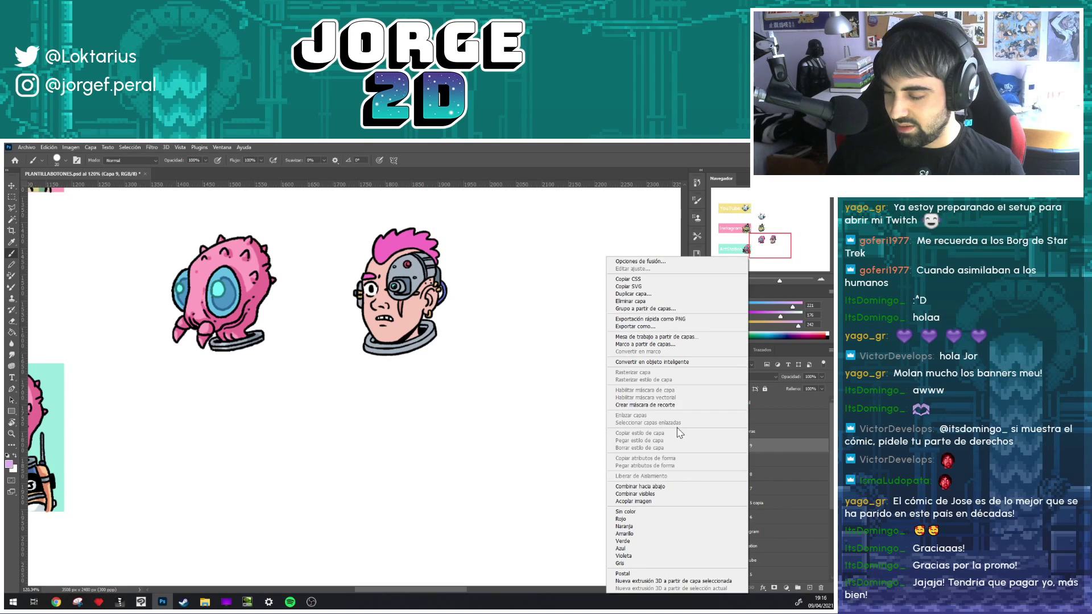
# - Clip Capa 9 to flats, then try lavender strokes on the mohawk and undo them
pyautogui.click(676, 405)
pyautogui.scroll(3, 447, 331)
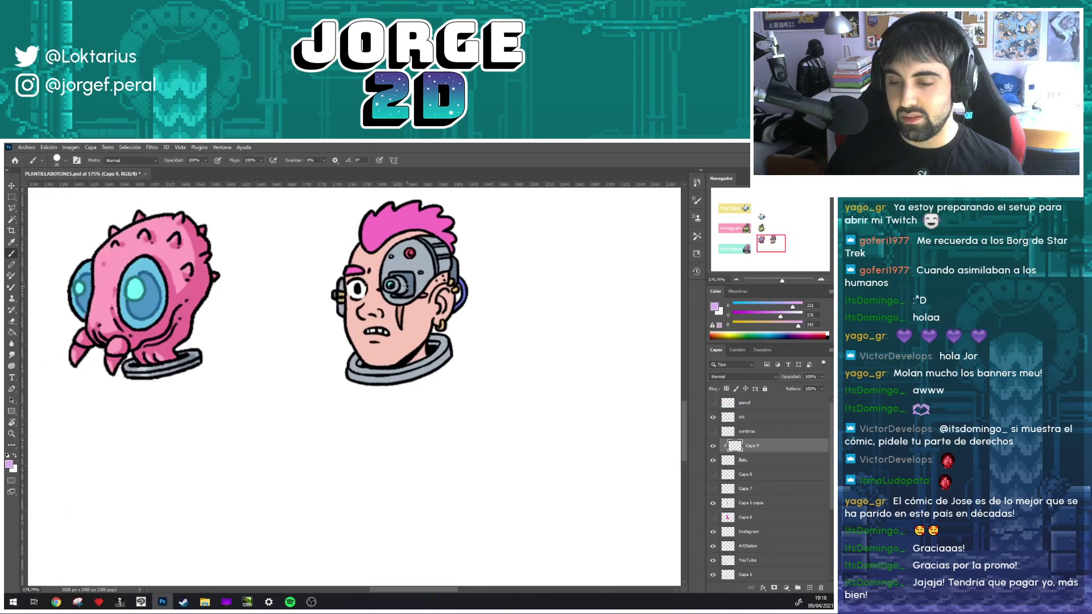
pyautogui.moveTo(461, 315); pyautogui.dragTo(470, 360)
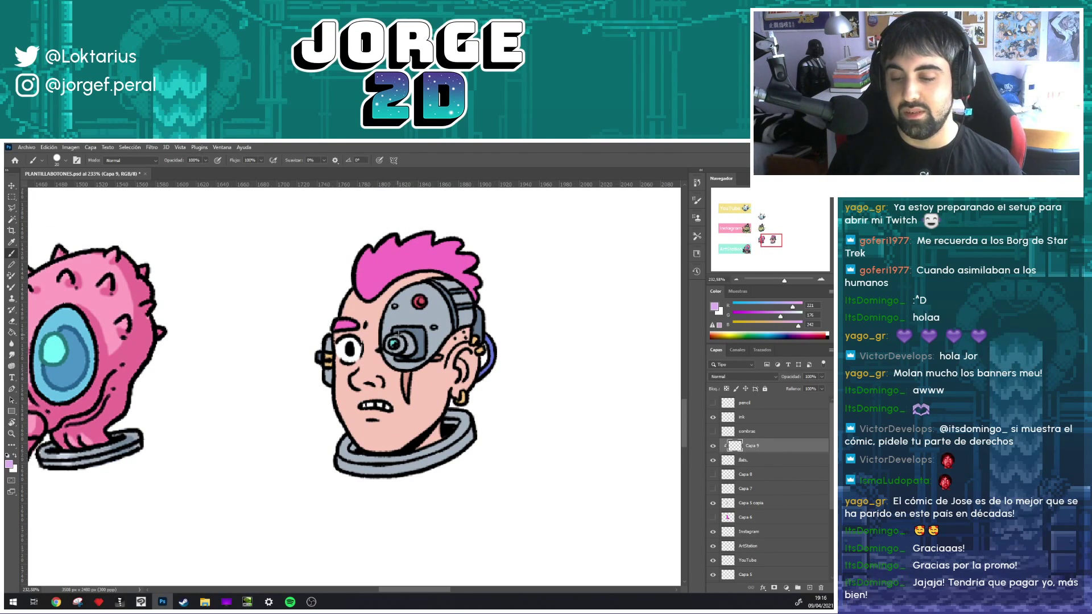
pyautogui.moveTo(348, 290); pyautogui.dragTo(431, 235)
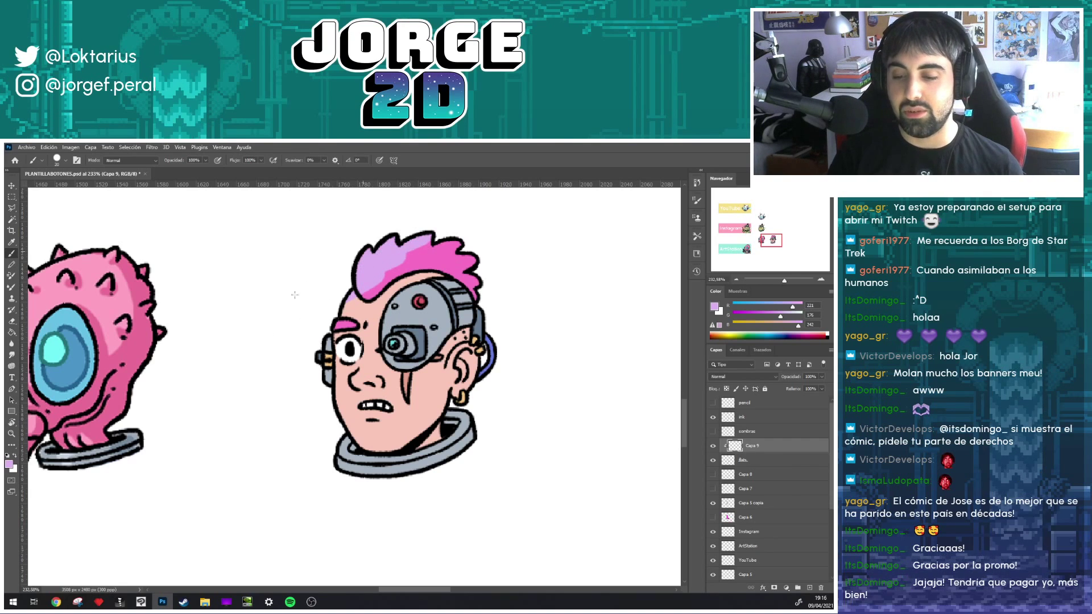
pyautogui.hotkey('ctrl', 'z')
pyautogui.hscroll(-5, 455, 307)
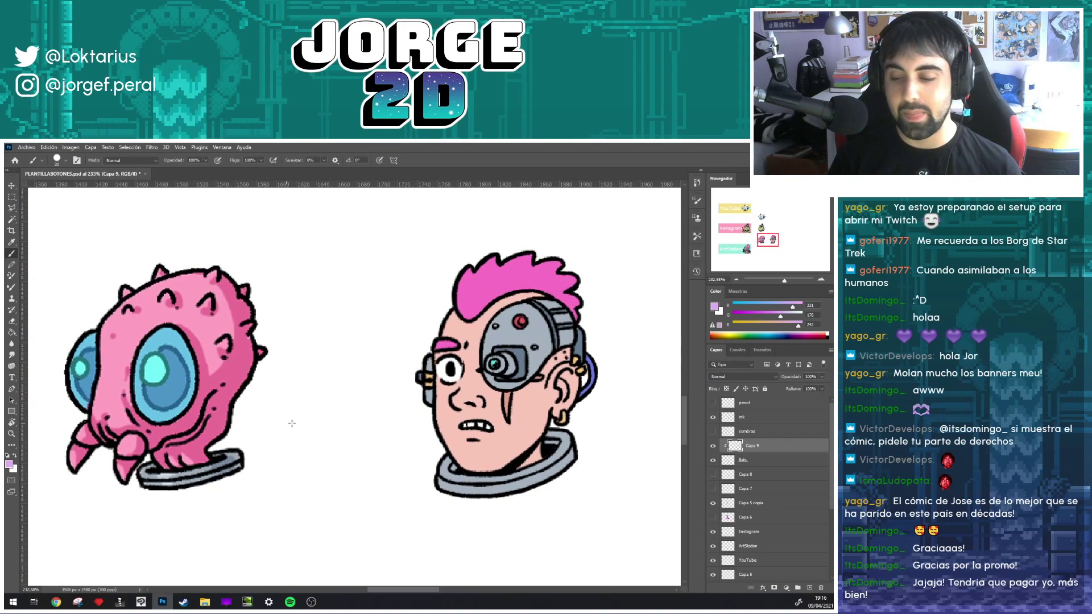
# - Sample the face's skin tone and darken it to pink dd8c88 as the paint colour
pyautogui.keyDown('alt'); pyautogui.click(492, 407); pyautogui.keyUp('alt')
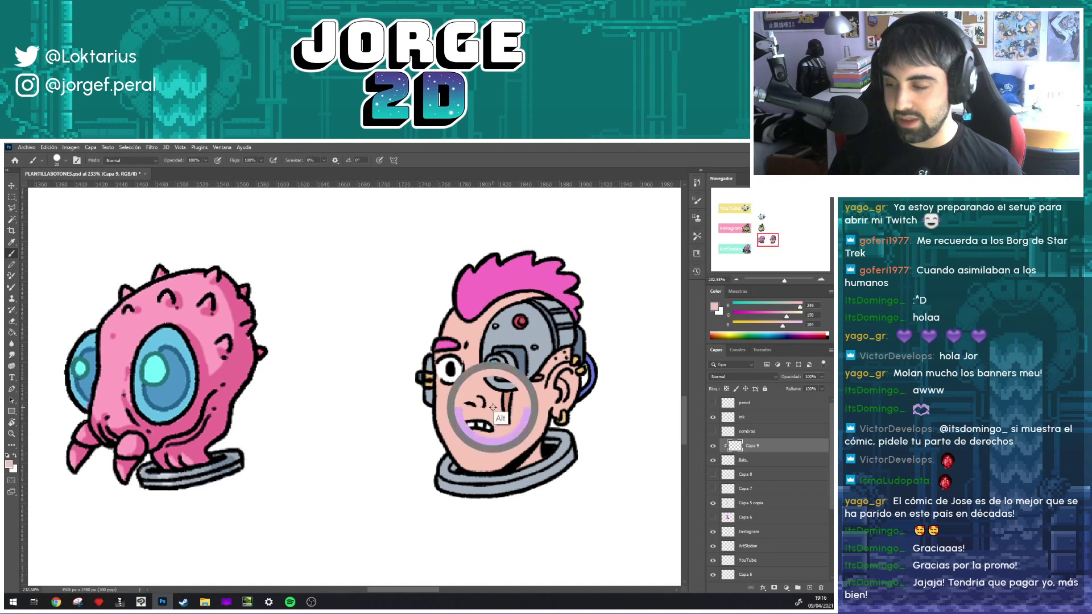
pyautogui.click(714, 307)
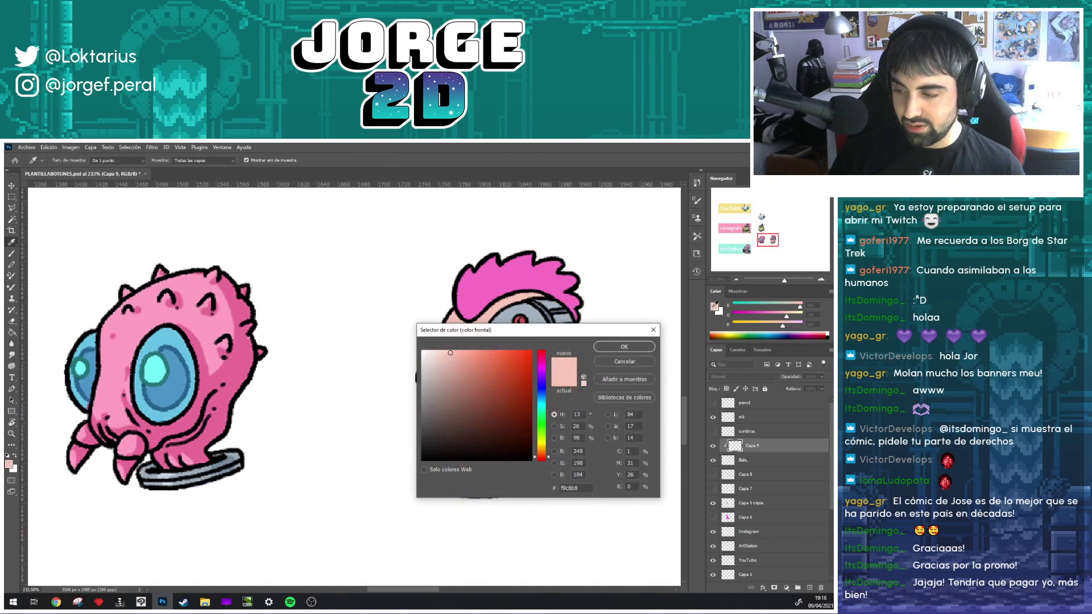
pyautogui.click(463, 364)
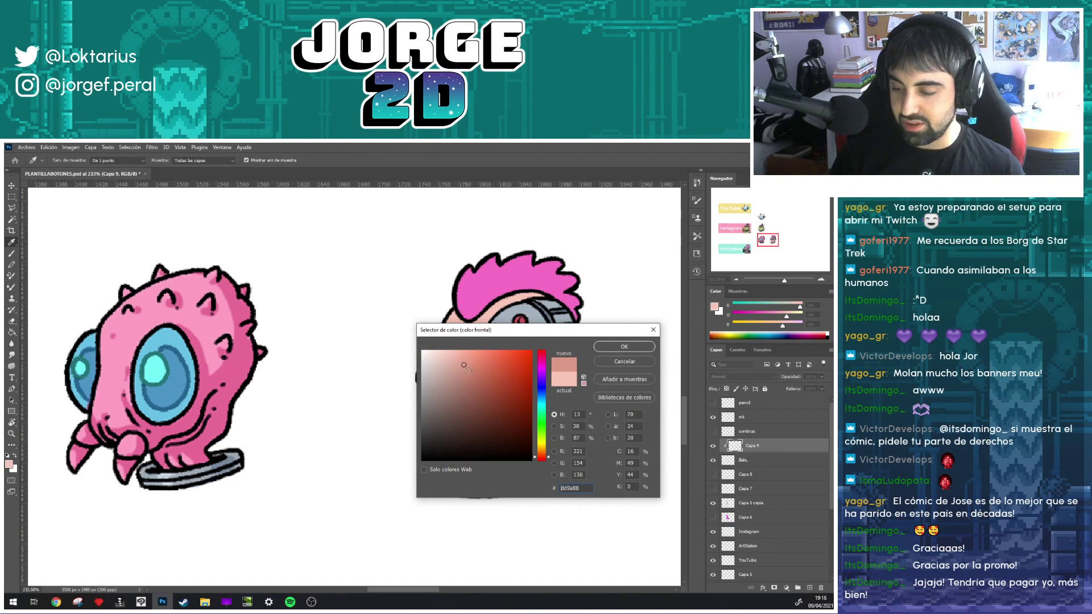
pyautogui.click(546, 459)
pyautogui.click(623, 346)
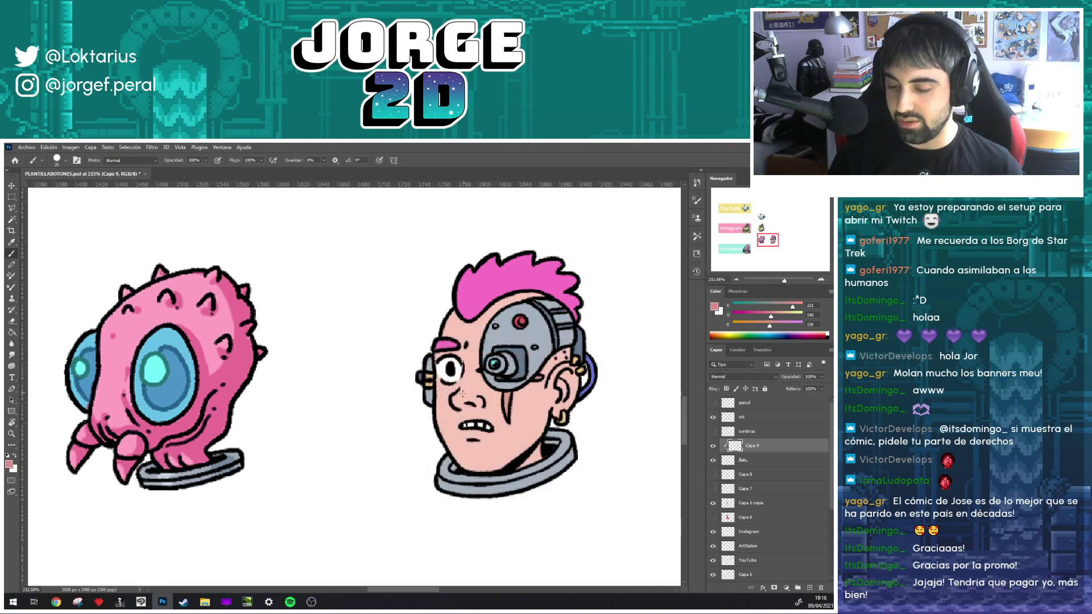
# - Paint darker pink blush on the cheeks, beside the nose, along the eyebrow and under the eyepiece
pyautogui.press('b')
pyautogui.moveTo(453, 400); pyautogui.dragTo(468, 404)
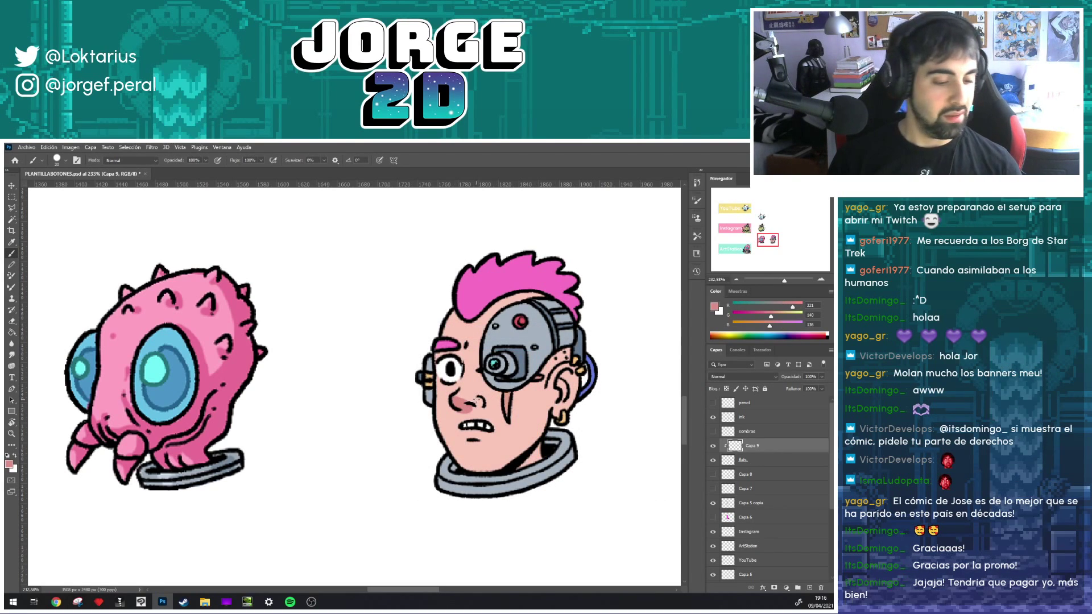
pyautogui.press('[')
pyautogui.press('[')
pyautogui.moveTo(466, 407); pyautogui.dragTo(478, 410)
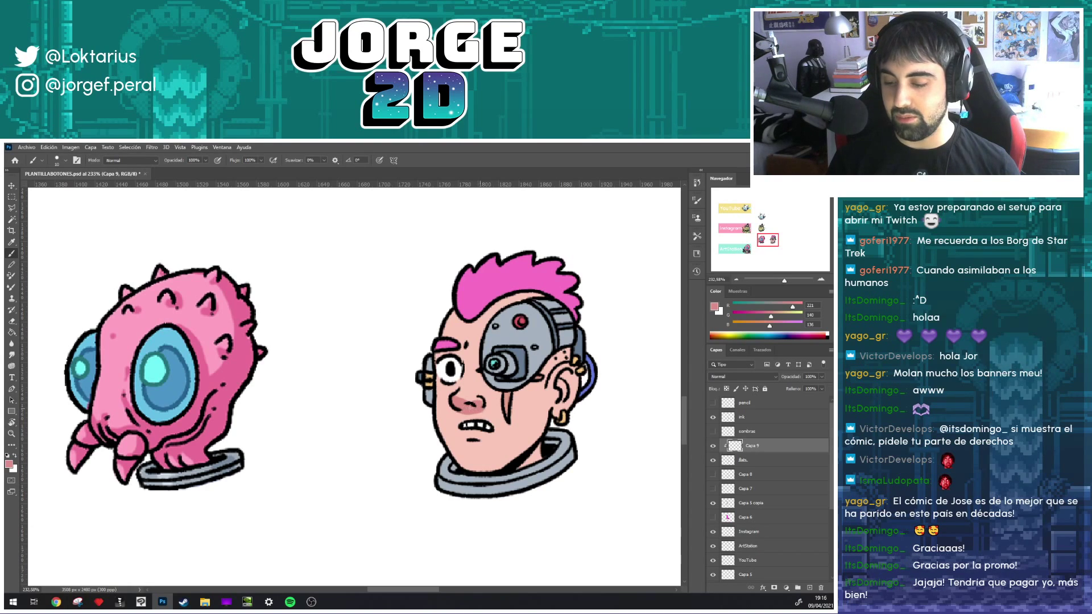
pyautogui.moveTo(436, 351); pyautogui.dragTo(464, 345)
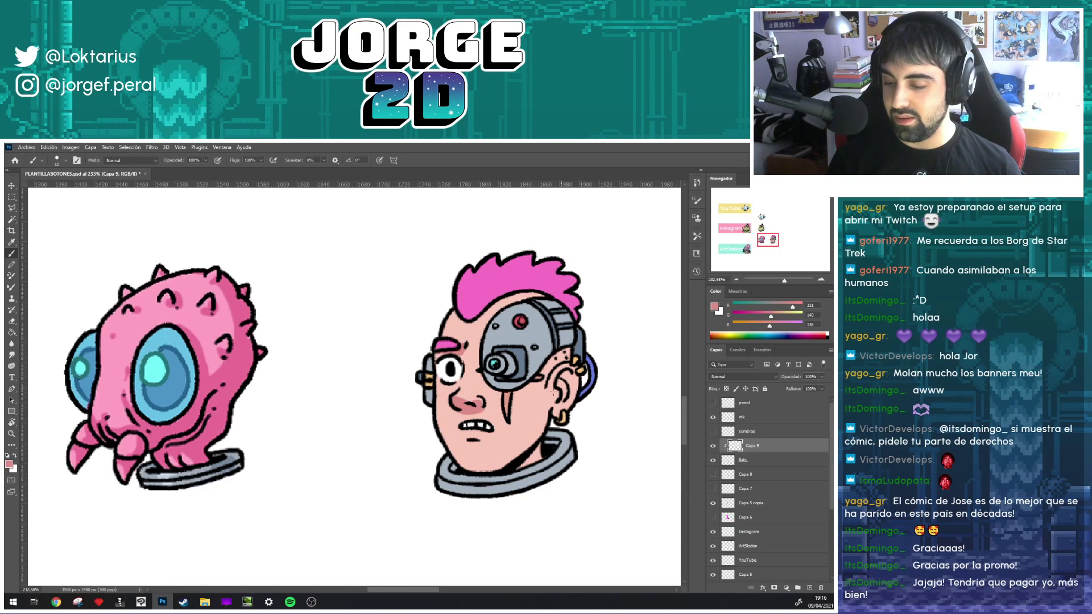
pyautogui.moveTo(501, 392); pyautogui.dragTo(543, 370)
pyautogui.press('e')
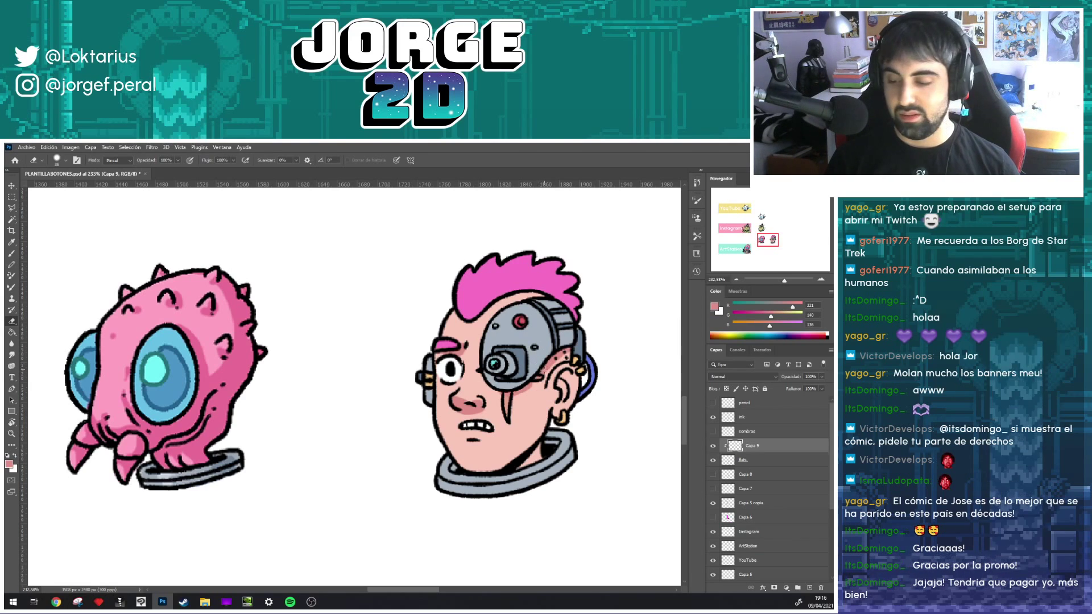
pyautogui.press('b')
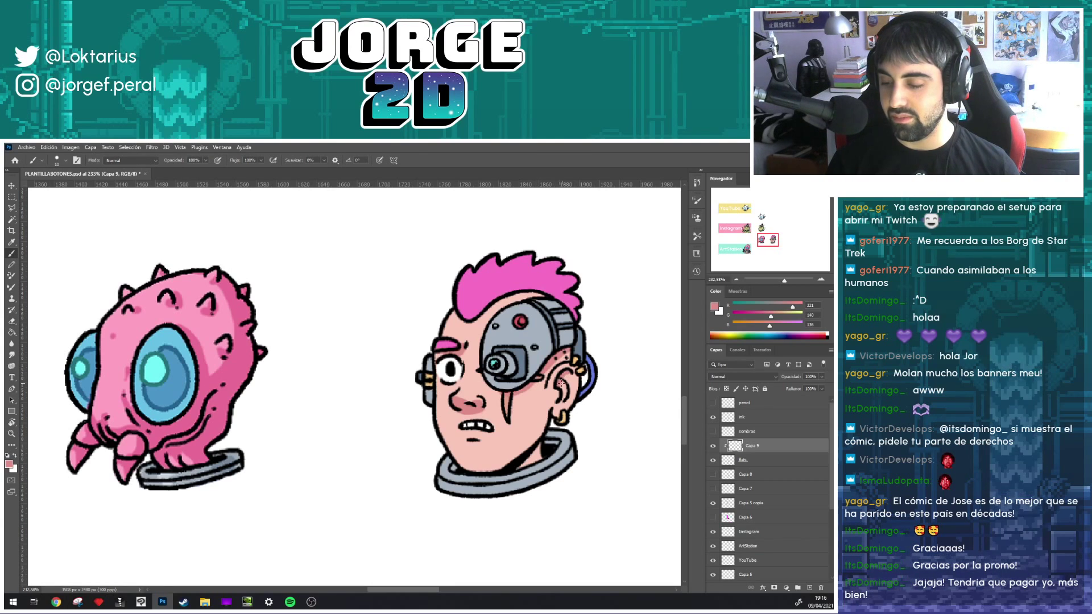
pyautogui.press('e')
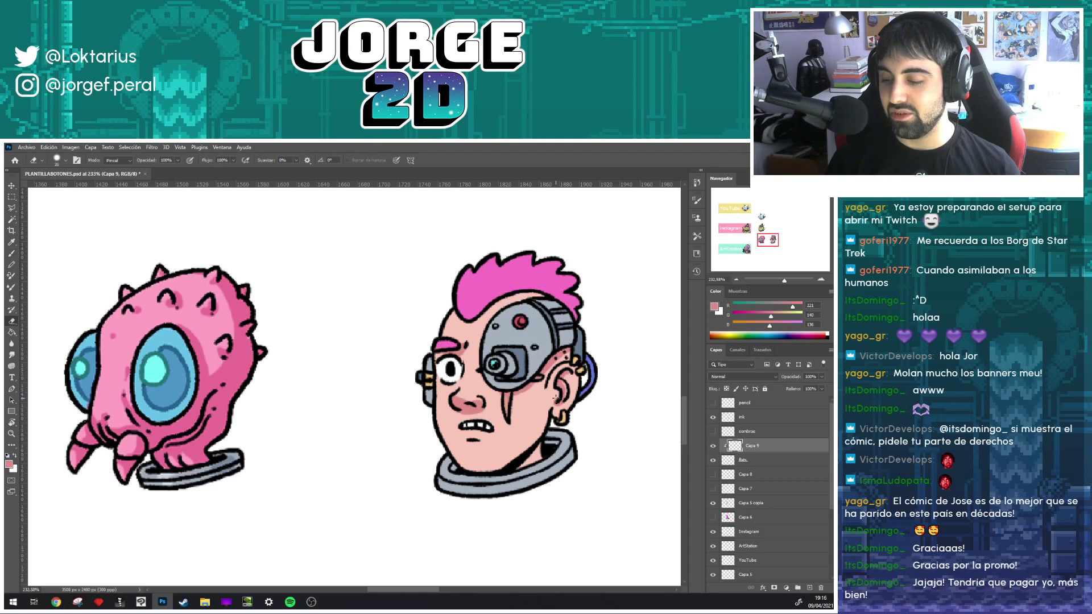
pyautogui.press('b')
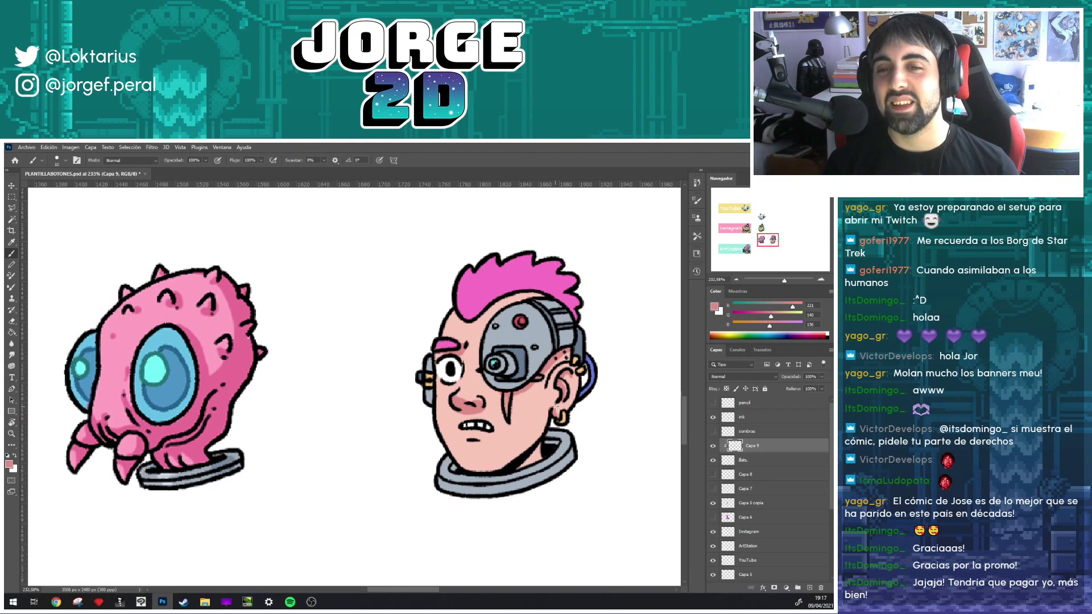
# - Shade the cyborg's chin and jaw with darker pink strokes
pyautogui.moveTo(553, 400)
pyautogui.mouseDown()
pyautogui.moveTo(532, 354)
pyautogui.moveTo(510, 379)
pyautogui.mouseUp()
pyautogui.moveTo(453, 405); pyautogui.dragTo(501, 388)
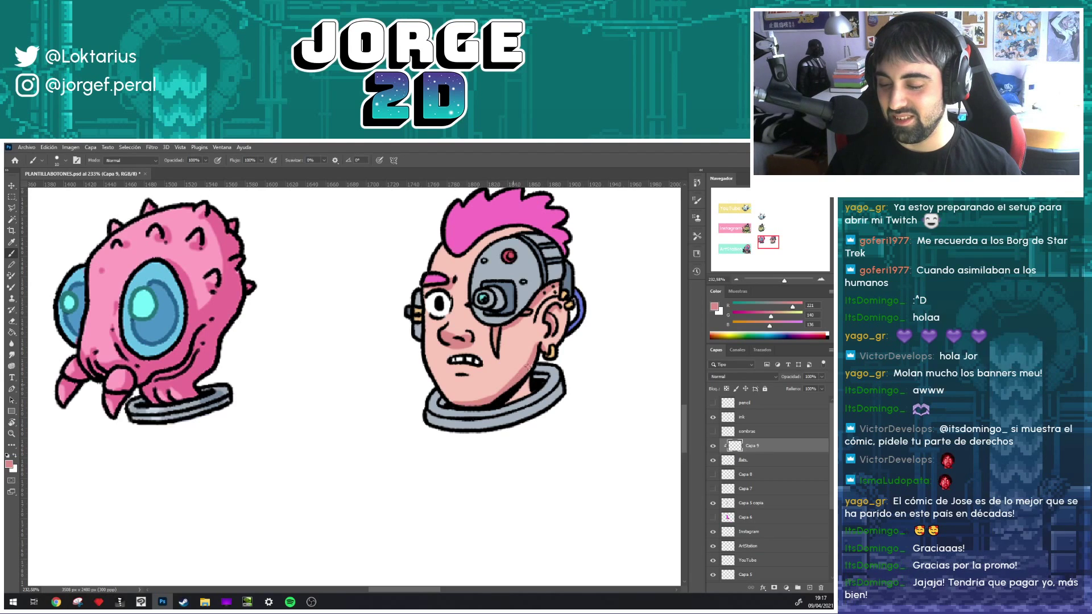
pyautogui.moveTo(514, 380)
pyautogui.mouseDown()
pyautogui.moveTo(514, 391)
pyautogui.moveTo(461, 379)
pyautogui.mouseUp()
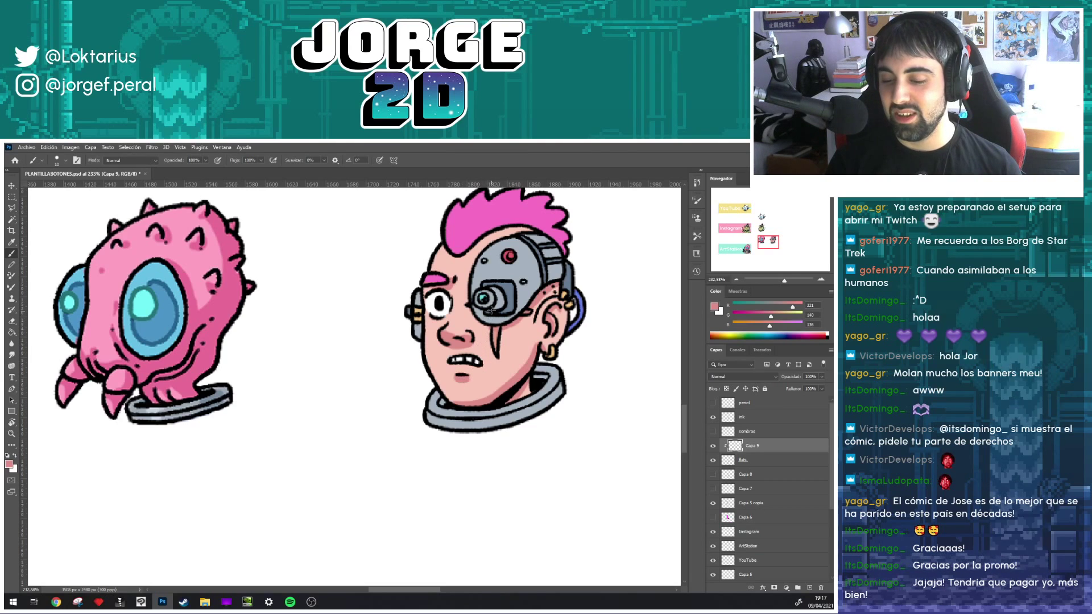
# - Recentre the view on the cyborg head, alternating between eraser and brush
pyautogui.moveTo(489, 311); pyautogui.dragTo(460, 357)
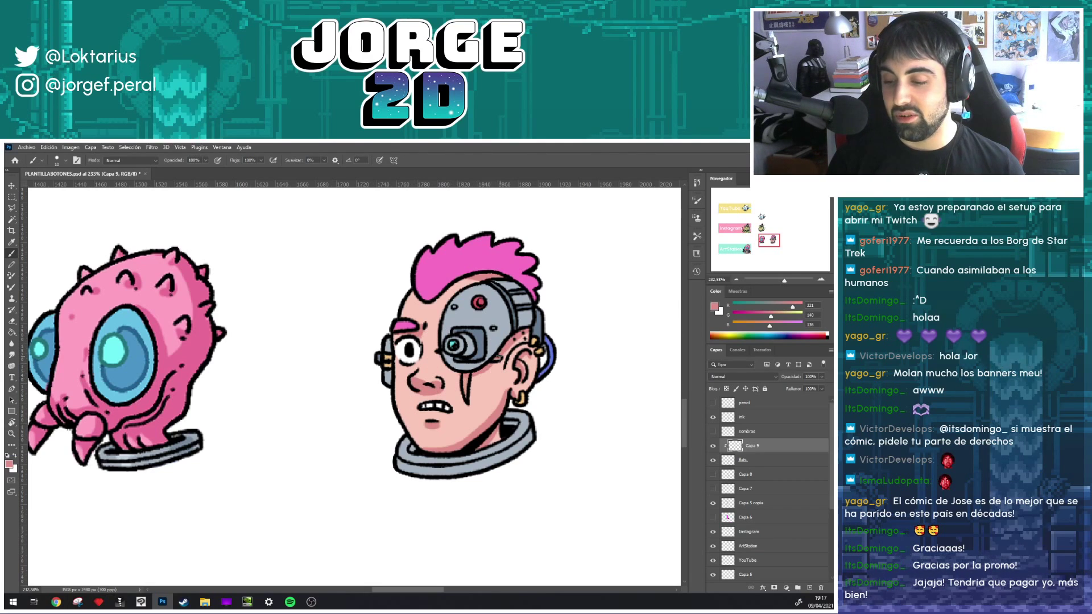
pyautogui.press('e')
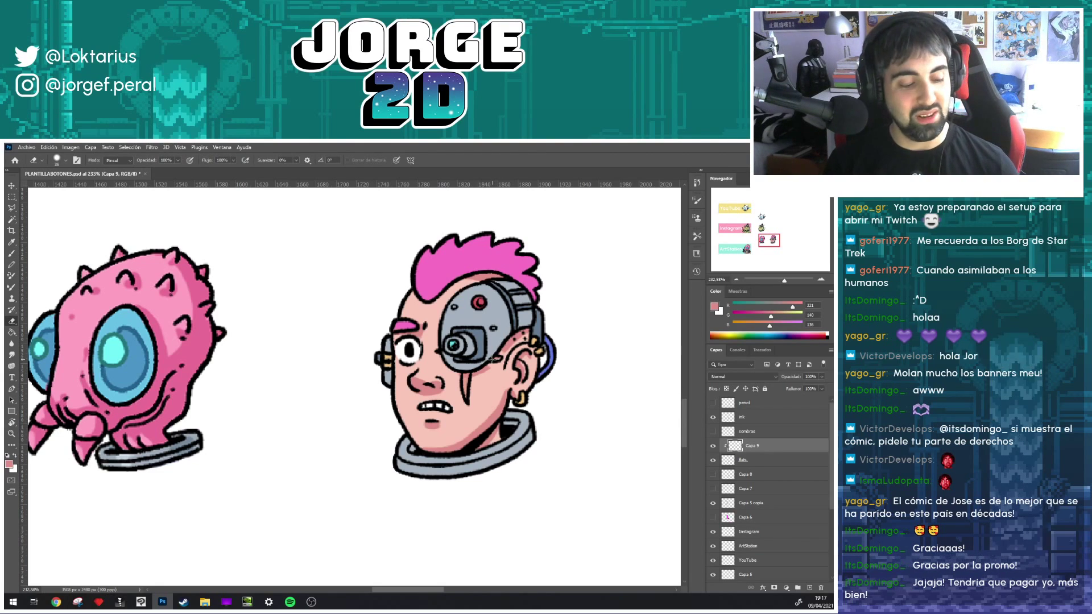
pyautogui.press('b')
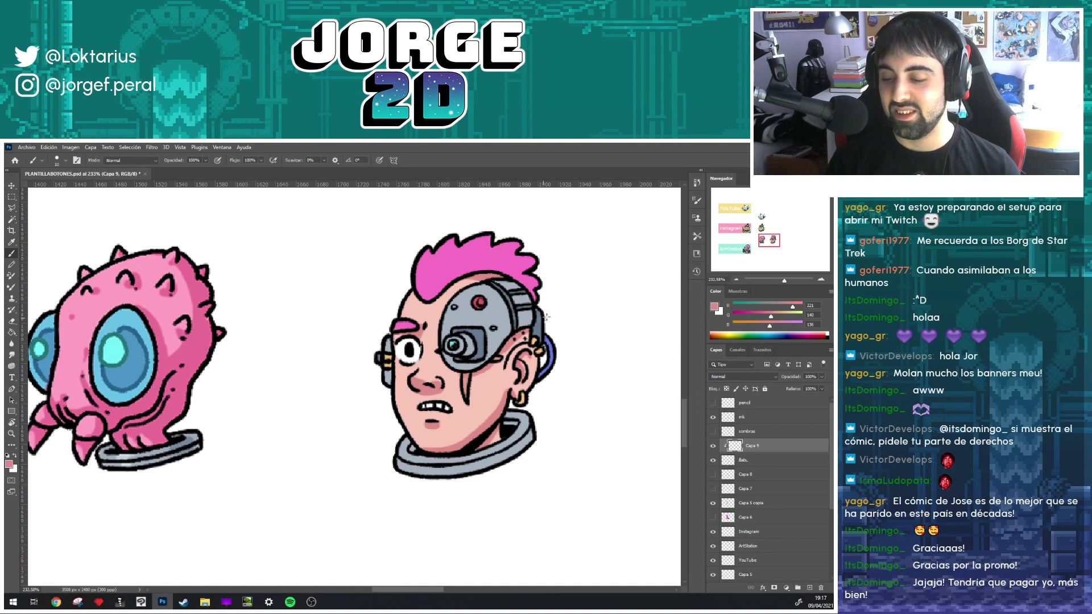
pyautogui.moveTo(500, 310); pyautogui.dragTo(494, 334)
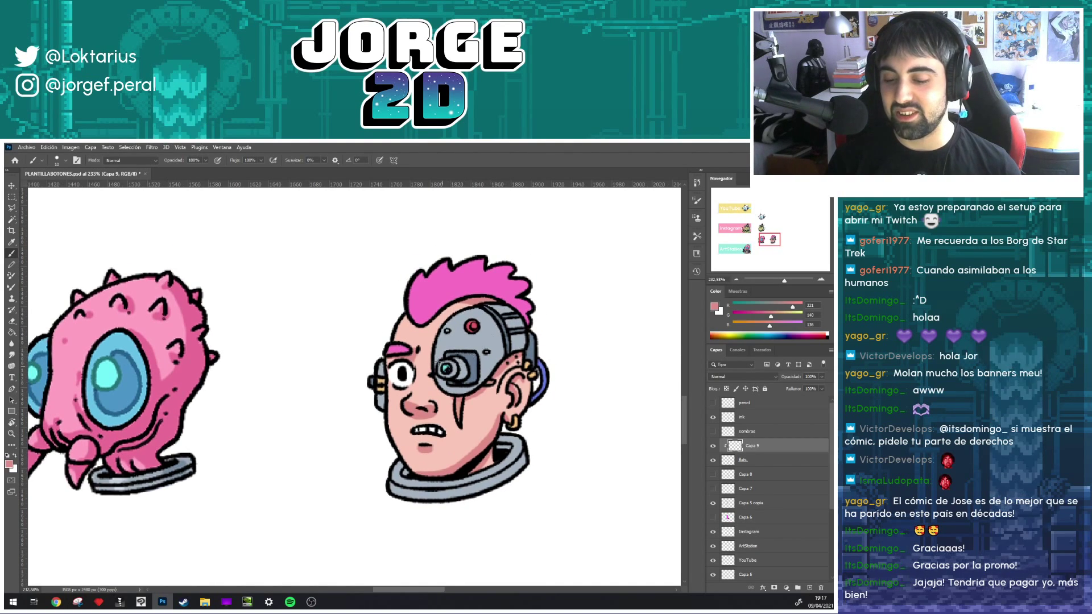
pyautogui.press('e')
pyautogui.press('b')
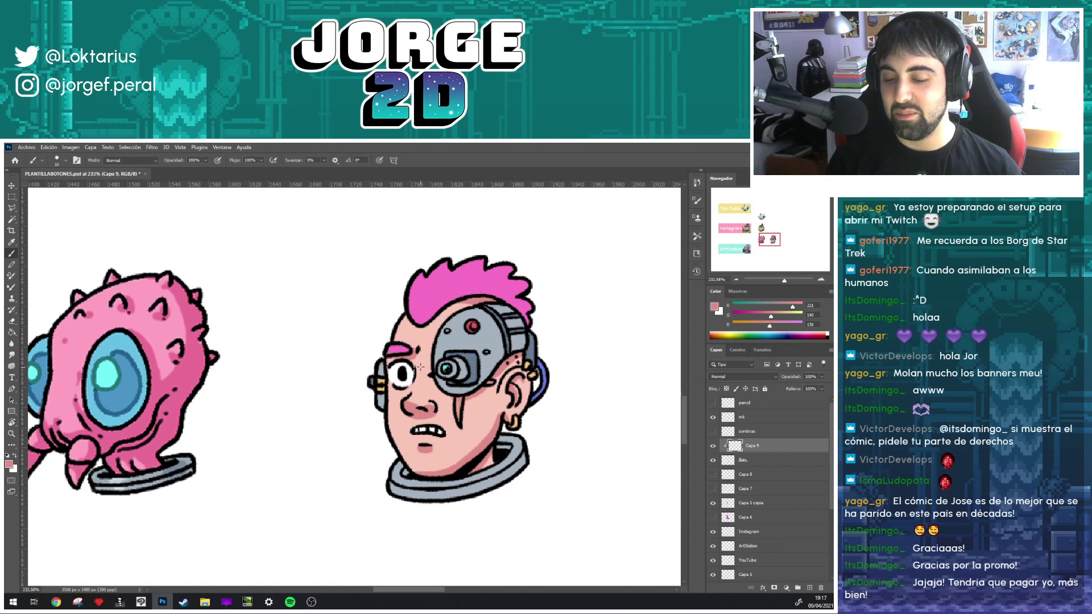
pyautogui.moveTo(475, 341)
pyautogui.mouseDown()
pyautogui.moveTo(462, 367)
pyautogui.moveTo(481, 398)
pyautogui.mouseUp()
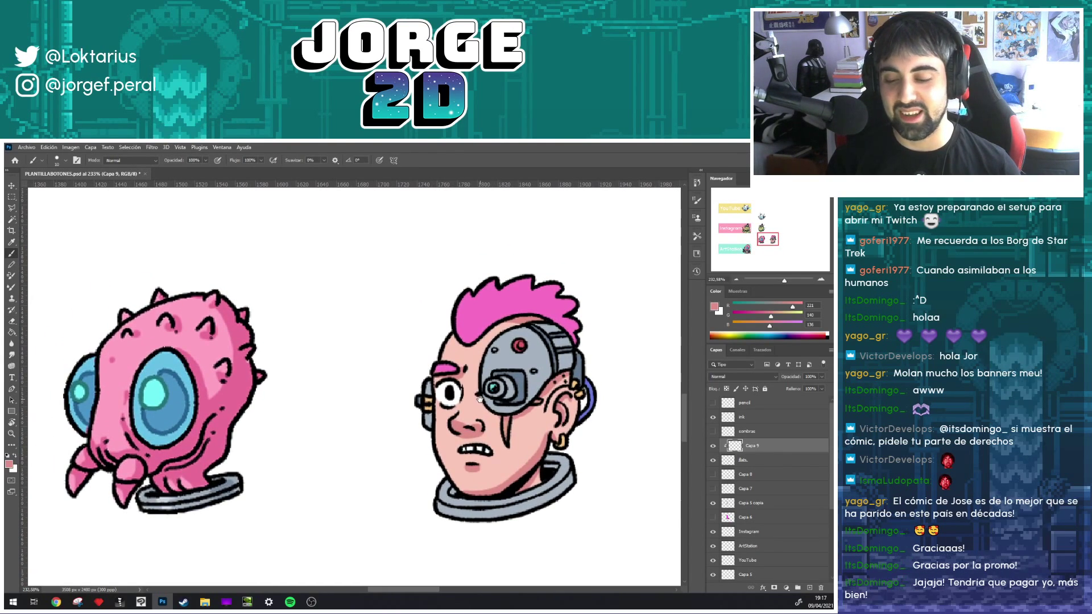
pyautogui.moveTo(482, 398); pyautogui.dragTo(413, 416)
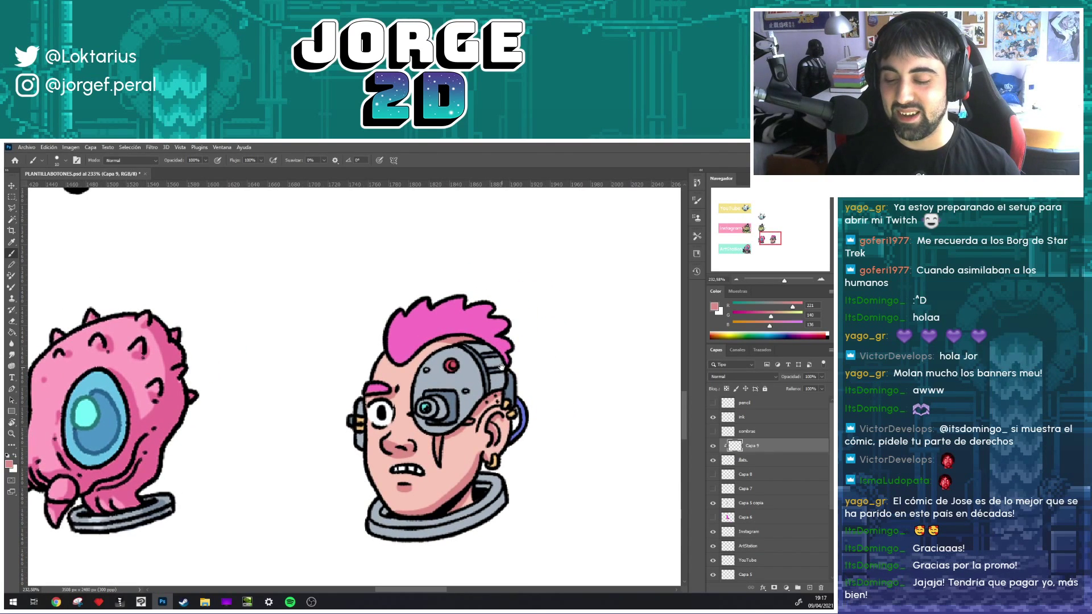
pyautogui.moveTo(500, 366); pyautogui.dragTo(498, 380)
# - Sample the mohawk's pink and shift it to a deeper magenta-purple paint colour
pyautogui.keyDown('alt'); pyautogui.click(474, 342); pyautogui.keyUp('alt')
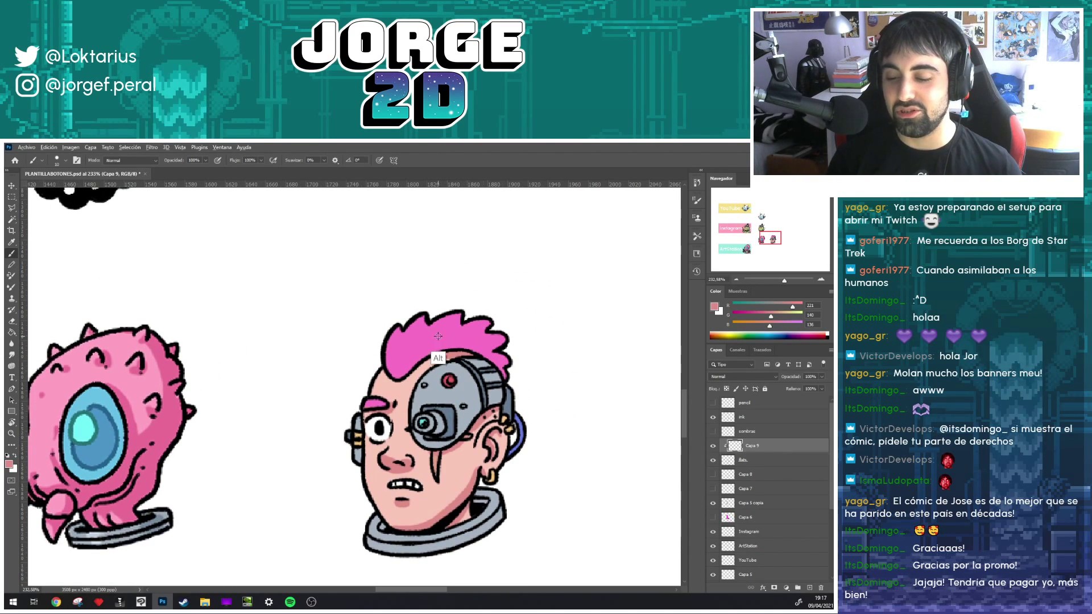
pyautogui.click(715, 306)
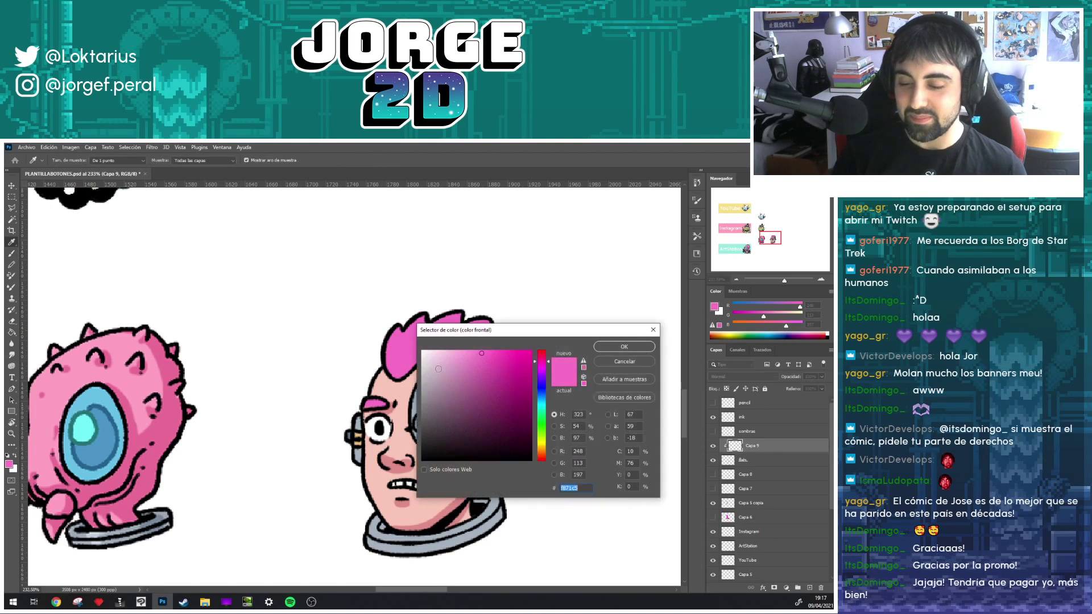
pyautogui.click(492, 360)
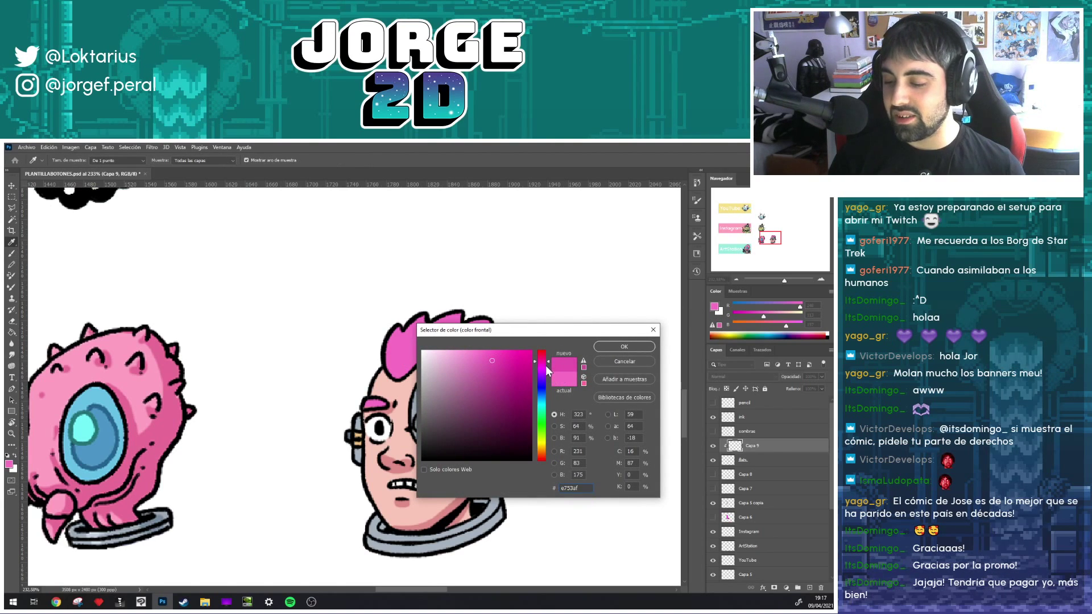
pyautogui.click(544, 368)
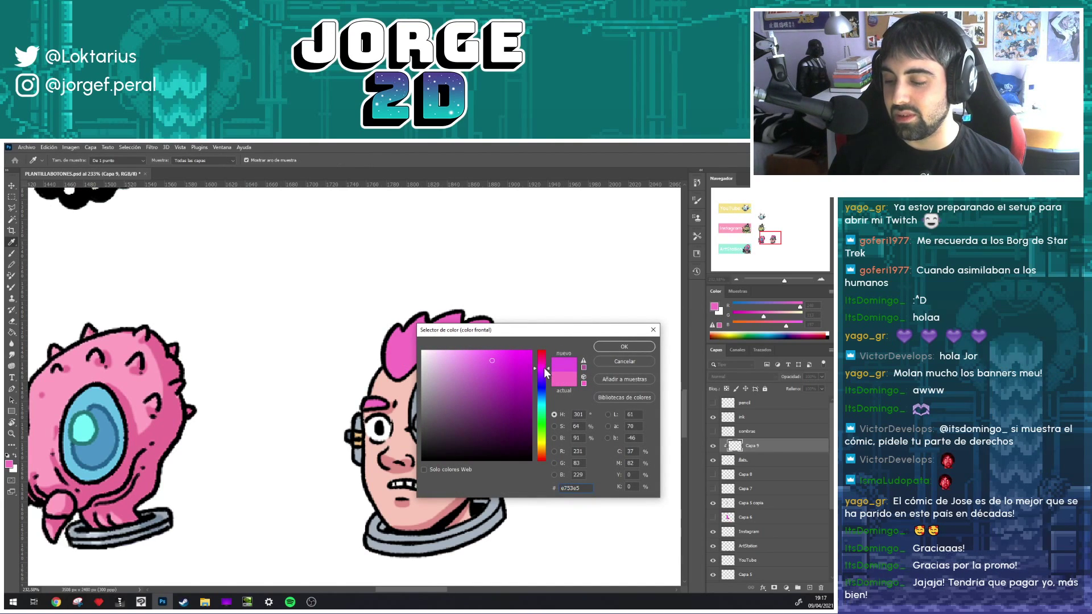
pyautogui.click(546, 372)
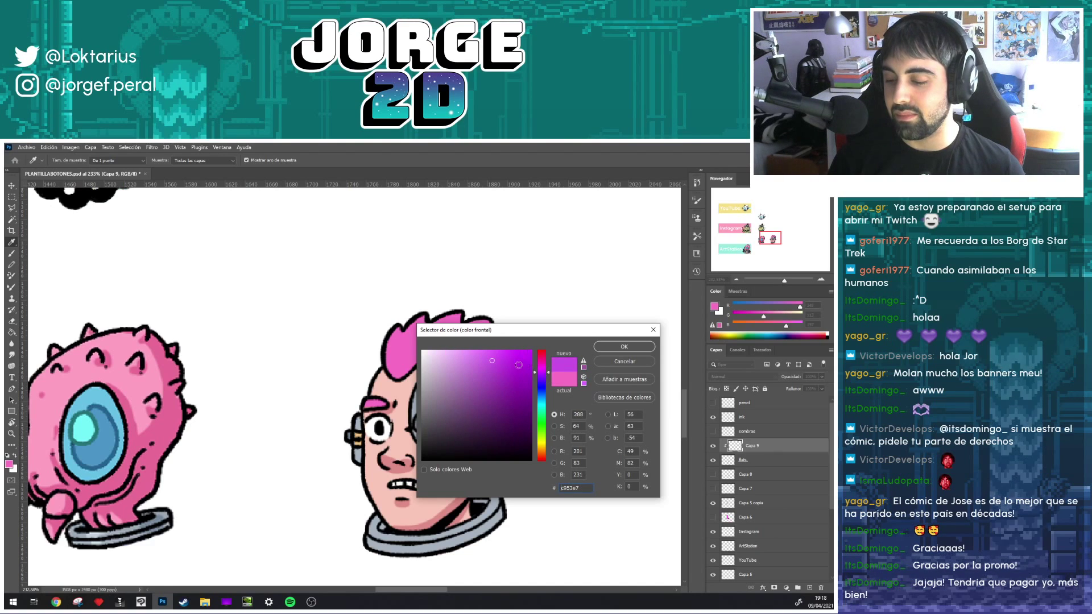
pyautogui.click(496, 367)
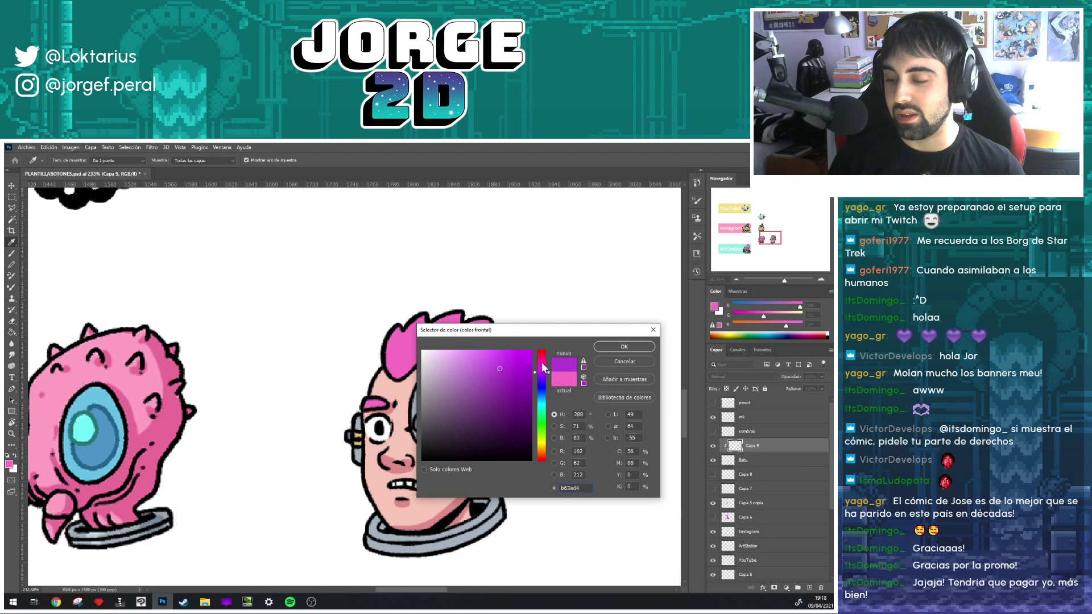
pyautogui.click(612, 348)
# - Paint purple shading across the mohawk, redoing the first stroke and extending it left
pyautogui.press('b')
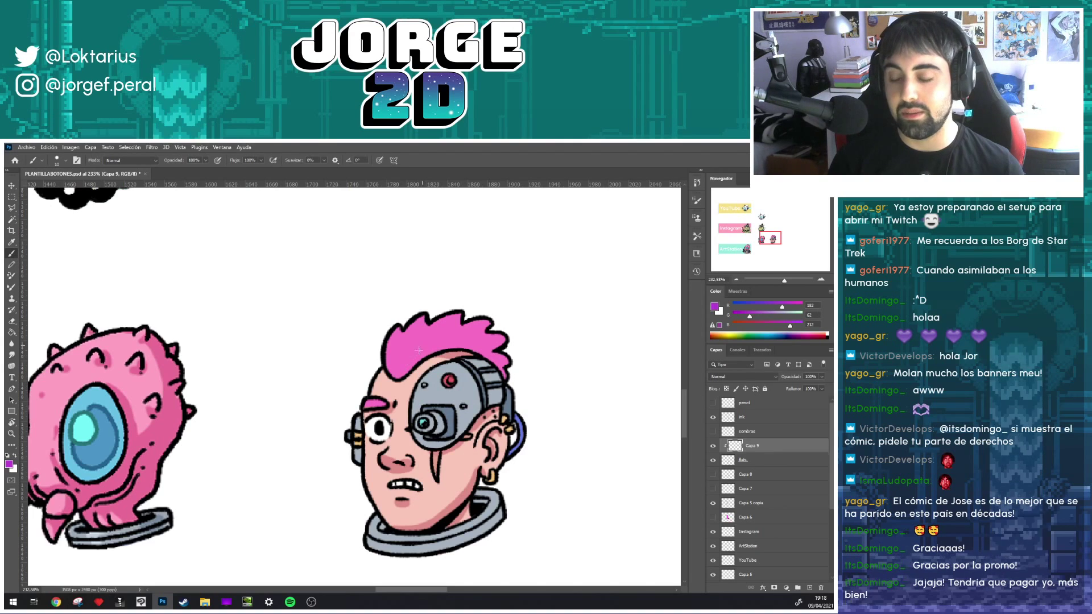
pyautogui.moveTo(418, 340); pyautogui.dragTo(419, 345)
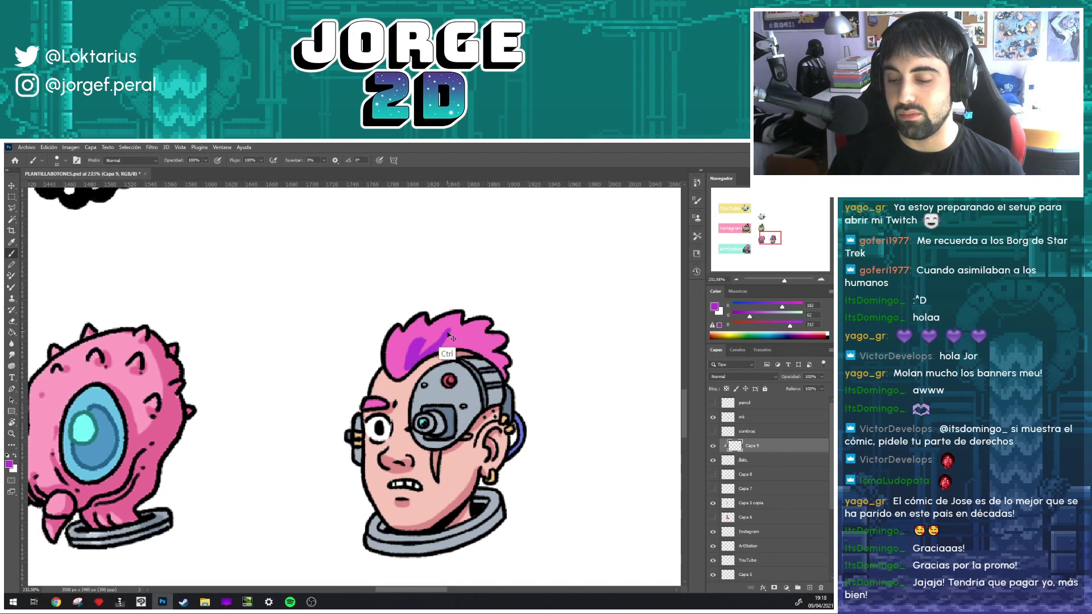
pyautogui.press('ctrl')
pyautogui.hotkey('ctrl', 'z')
pyautogui.moveTo(413, 343)
pyautogui.mouseDown()
pyautogui.moveTo(419, 353)
pyautogui.moveTo(456, 341)
pyautogui.moveTo(410, 357)
pyautogui.moveTo(500, 360)
pyautogui.moveTo(506, 373)
pyautogui.moveTo(459, 323)
pyautogui.moveTo(495, 318)
pyautogui.mouseUp()
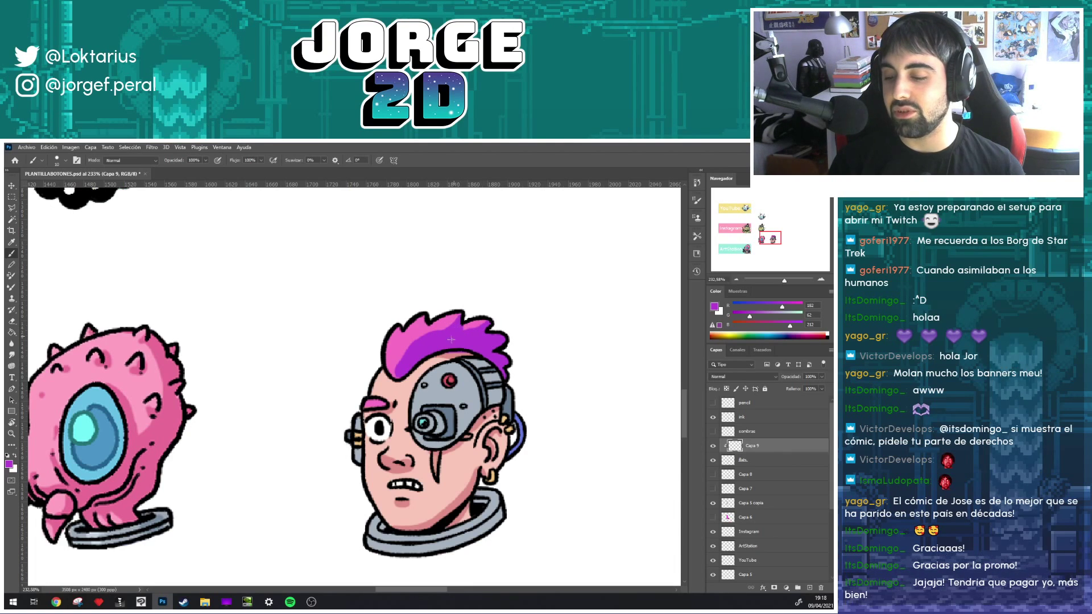
pyautogui.moveTo(404, 352); pyautogui.dragTo(398, 373)
# - Trim the hair shading with the eraser and add another purple stroke on the mohawk
pyautogui.press('e')
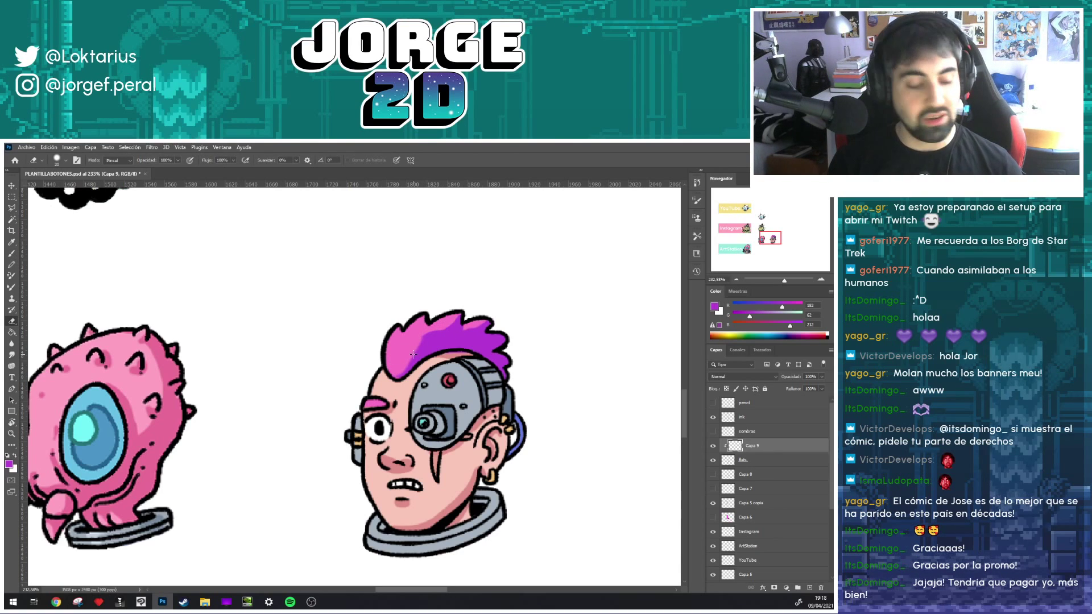
pyautogui.press('b')
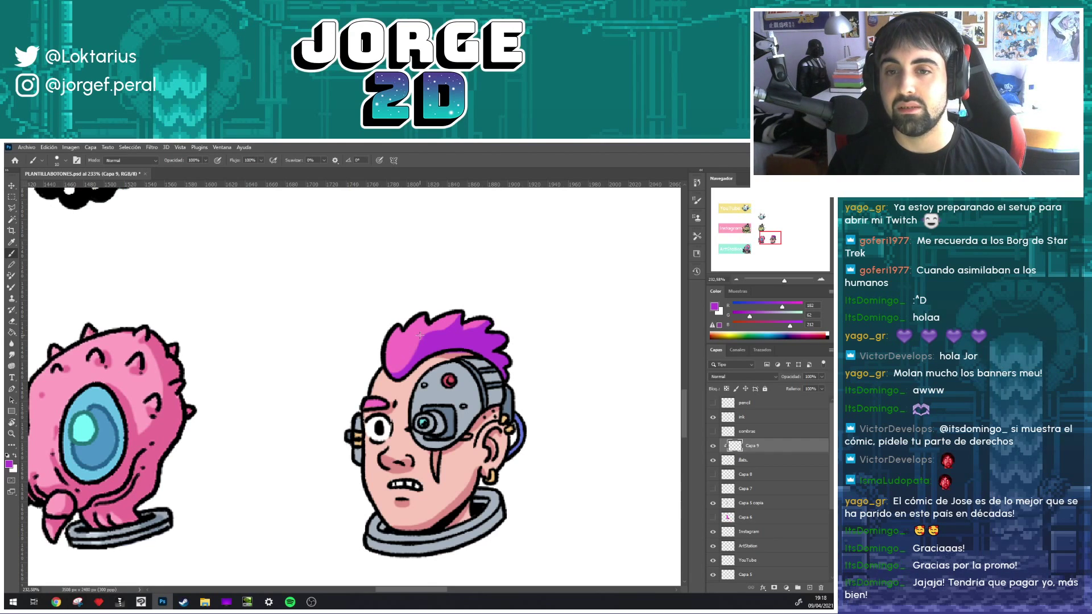
pyautogui.press('e')
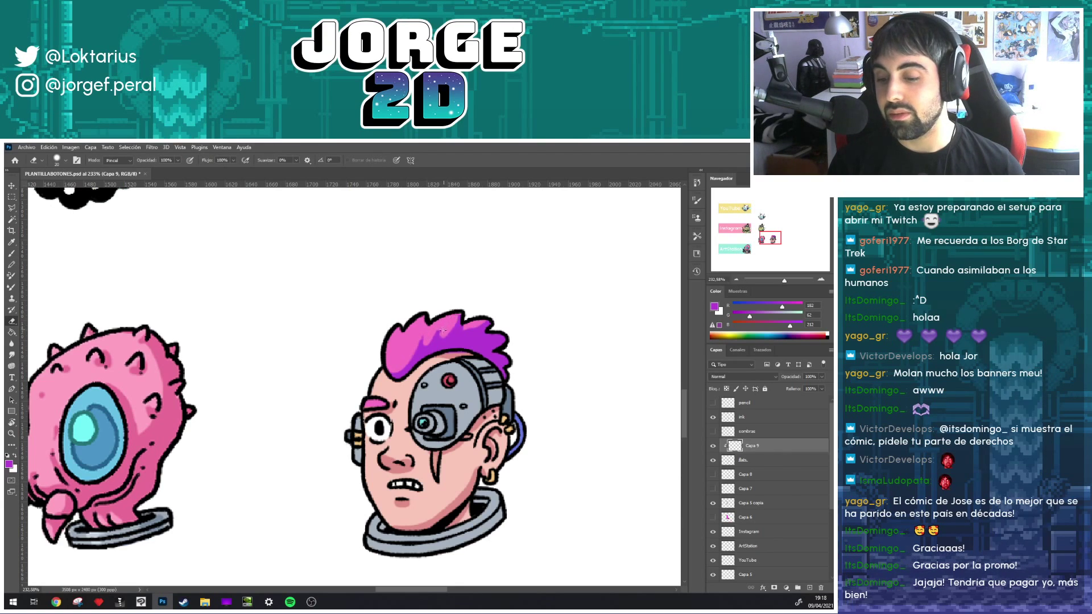
pyautogui.press('b')
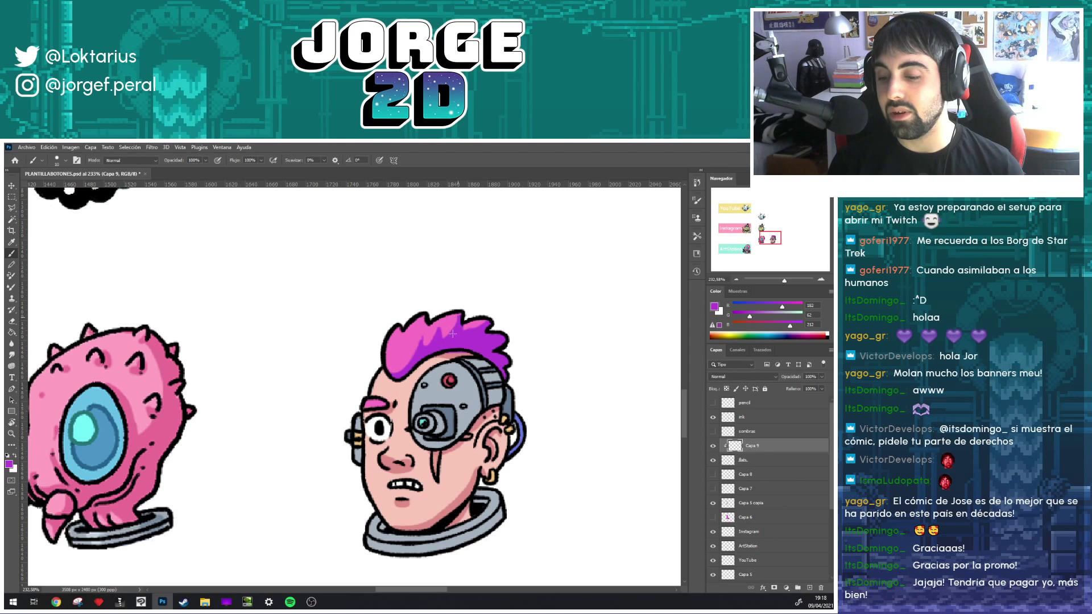
pyautogui.scroll(-3, 563, 341)
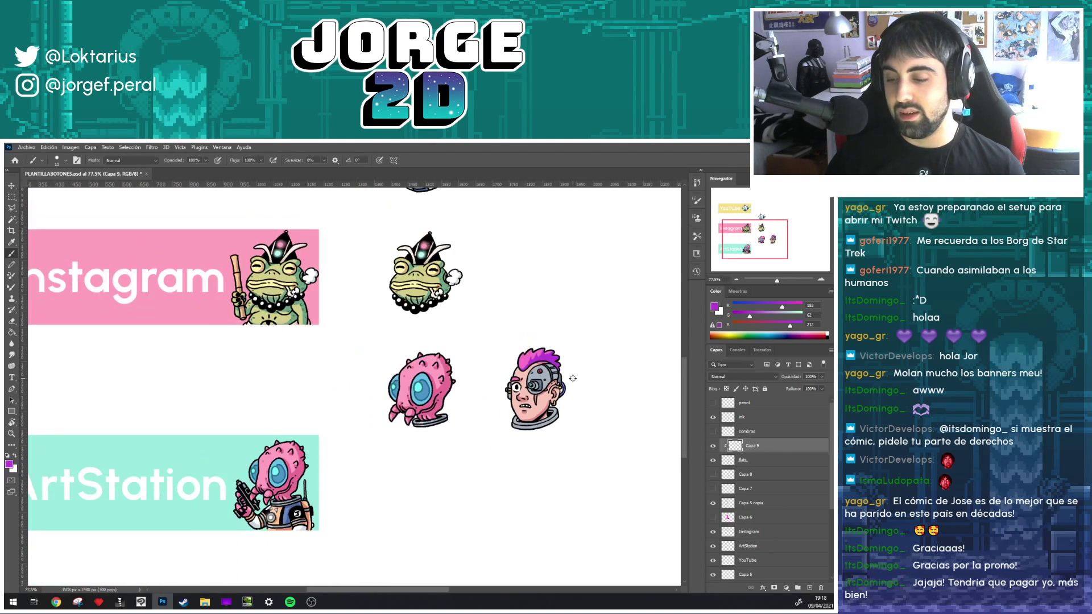
pyautogui.scroll(2, 565, 377)
pyautogui.scroll(1, 564, 377)
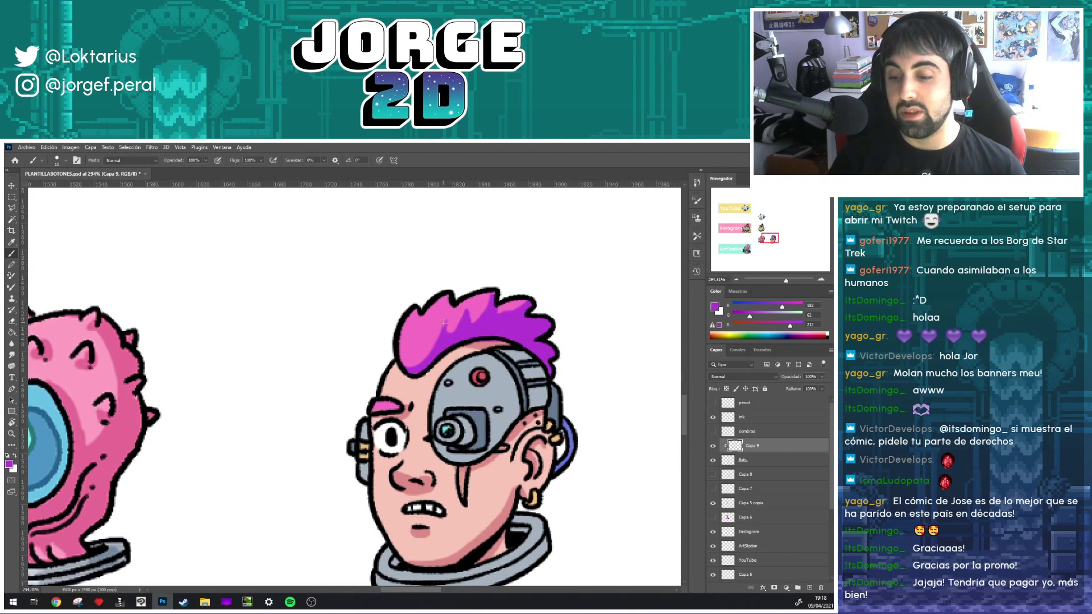
pyautogui.moveTo(423, 363); pyautogui.dragTo(435, 340)
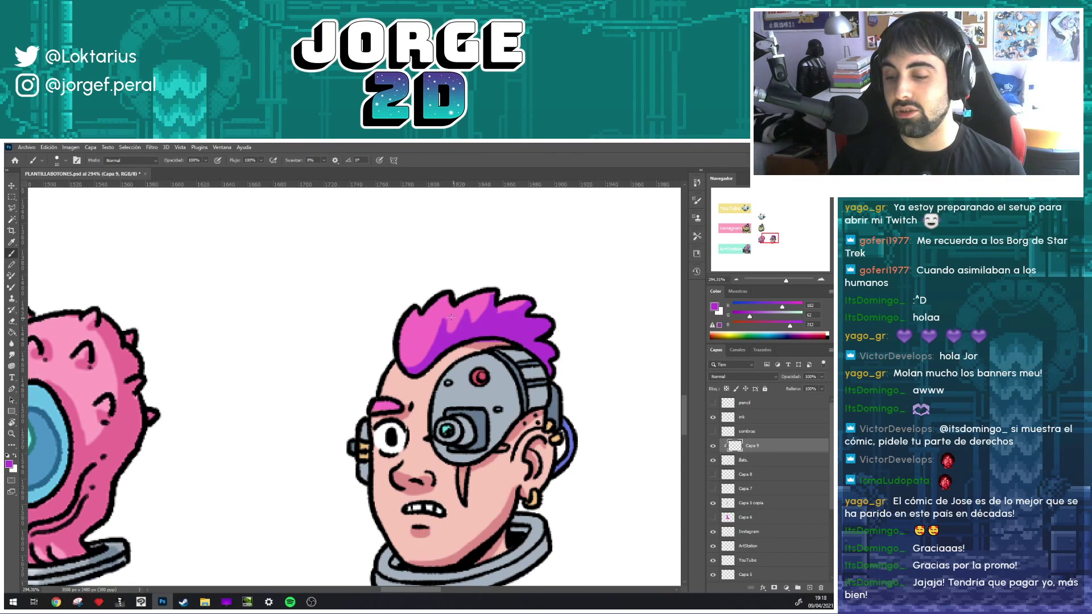
# - Touch up the mohawk shading and bring up the foreground colour chooser
pyautogui.press('e')
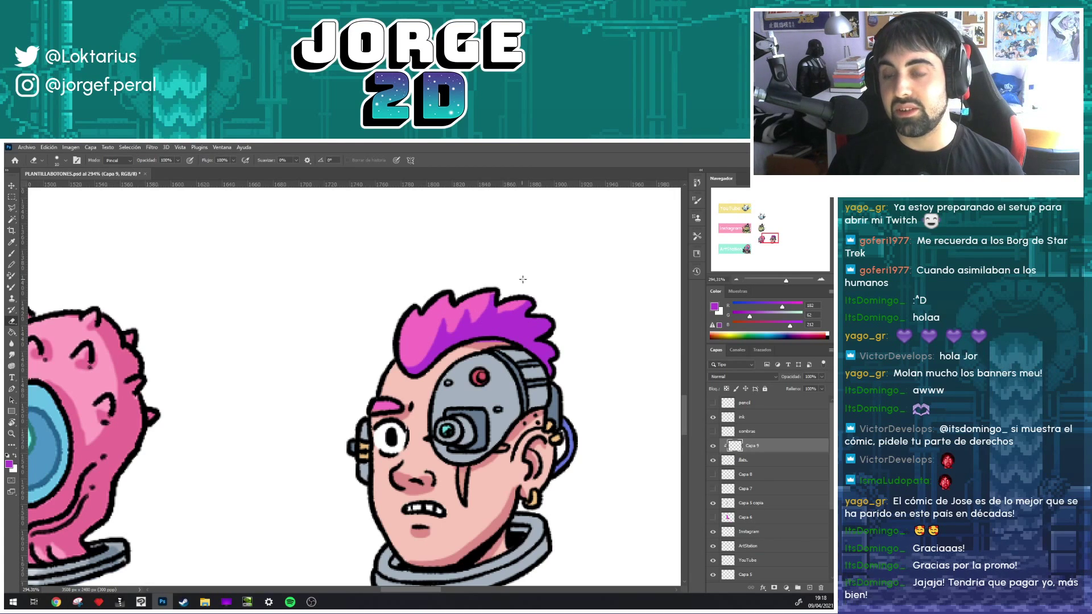
pyautogui.press('b')
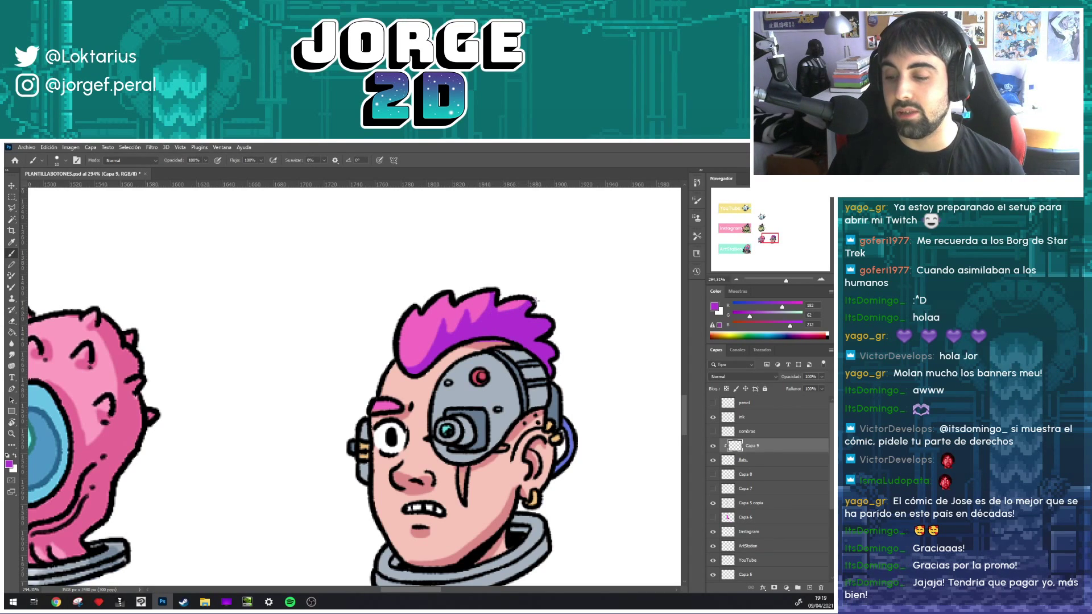
pyautogui.press('e')
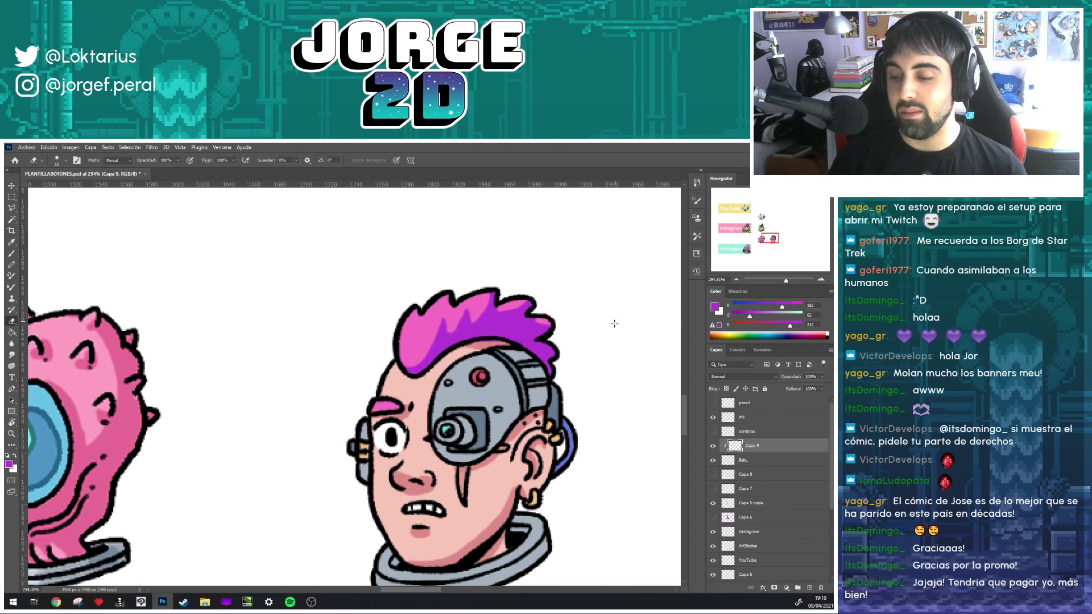
pyautogui.scroll(-1, 498, 341)
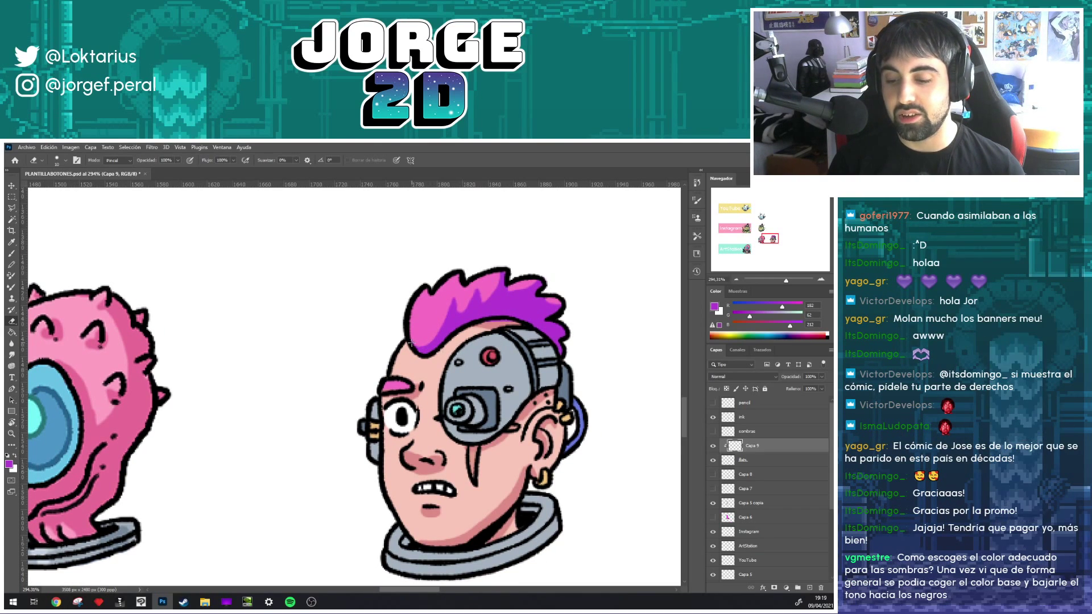
pyautogui.press('b')
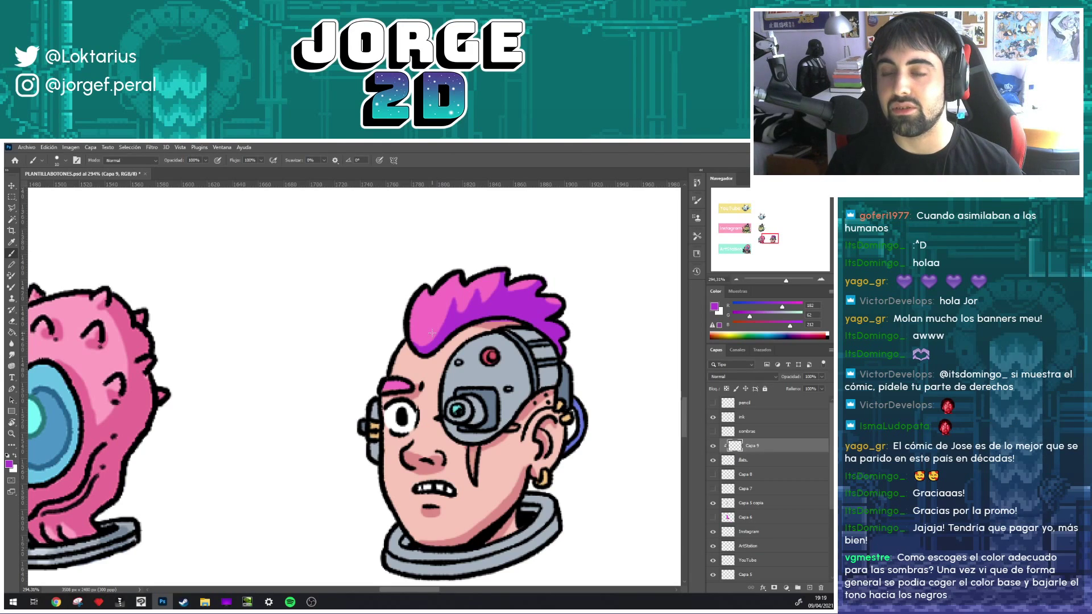
pyautogui.moveTo(546, 364); pyautogui.dragTo(539, 334)
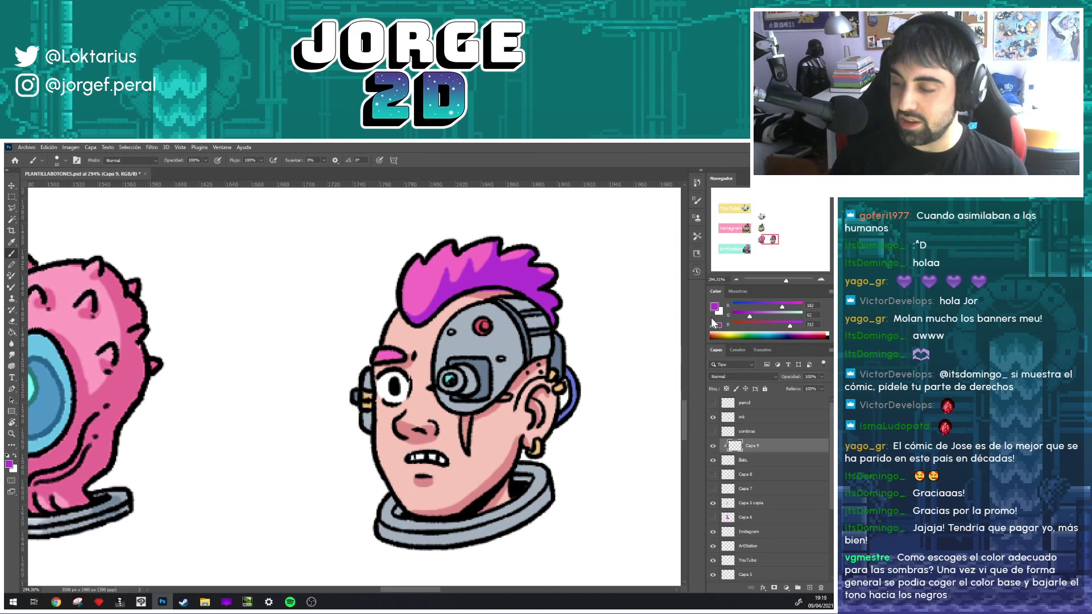
pyautogui.click(9, 464)
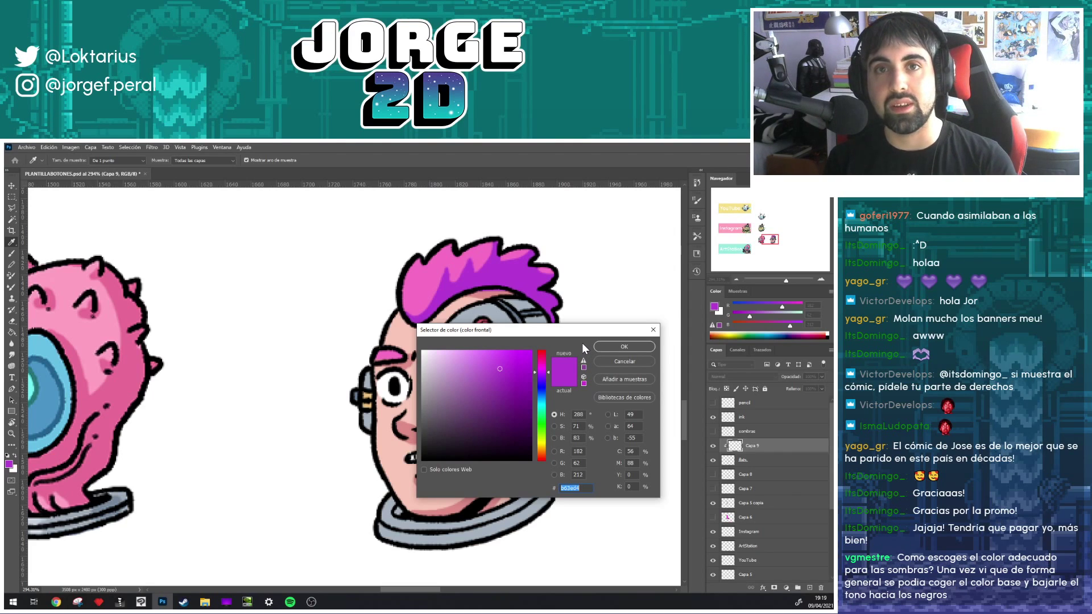
# - Keep the violet purple, finish touch-ups, and reframe the view toward the neck ring
pyautogui.click(622, 358)
pyautogui.press('b')
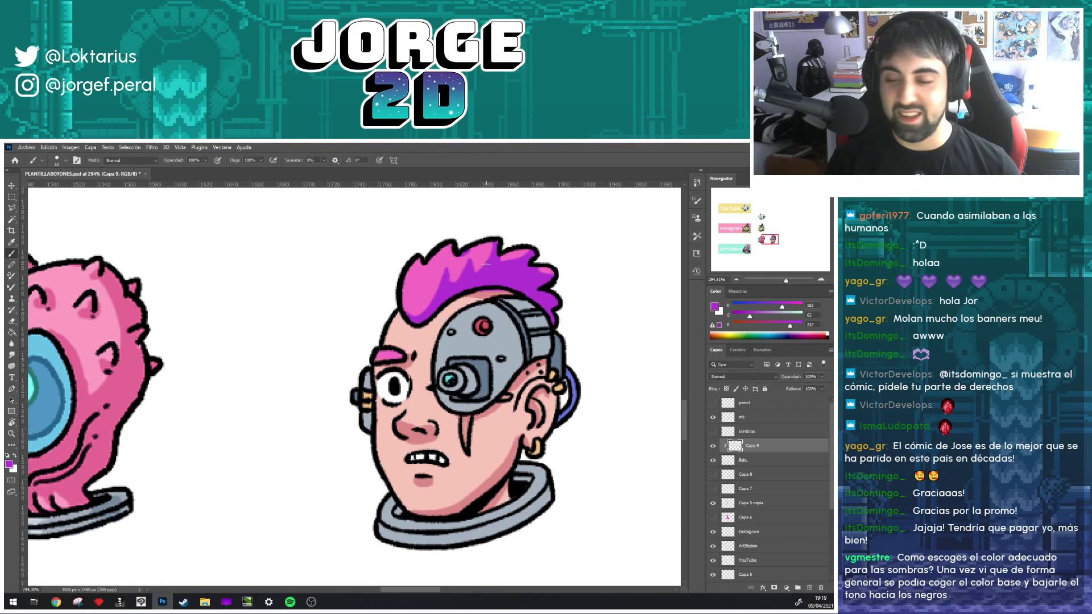
pyautogui.press('e')
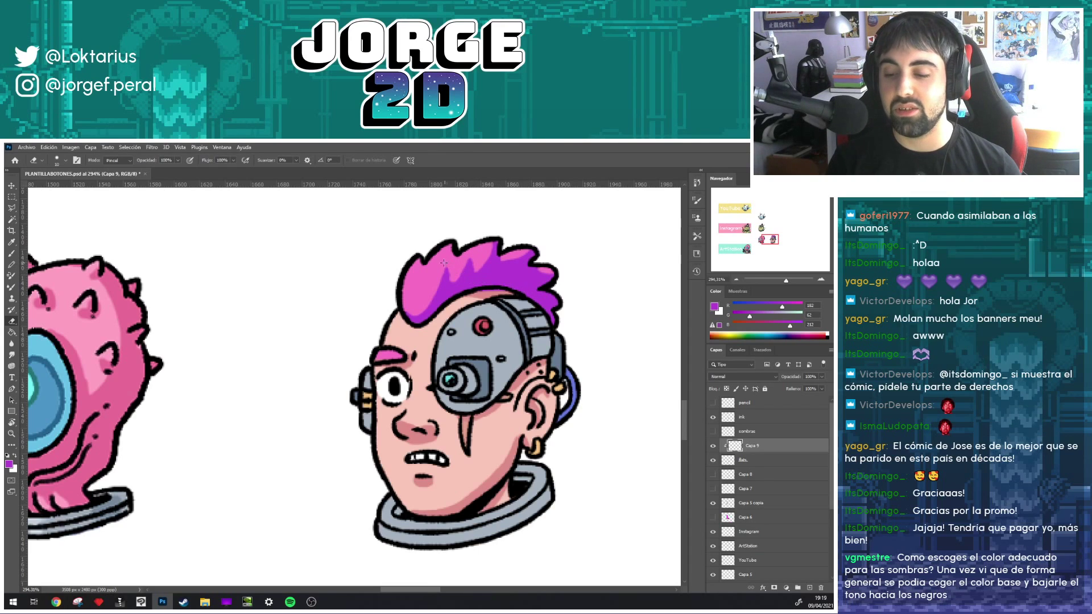
pyautogui.press('b')
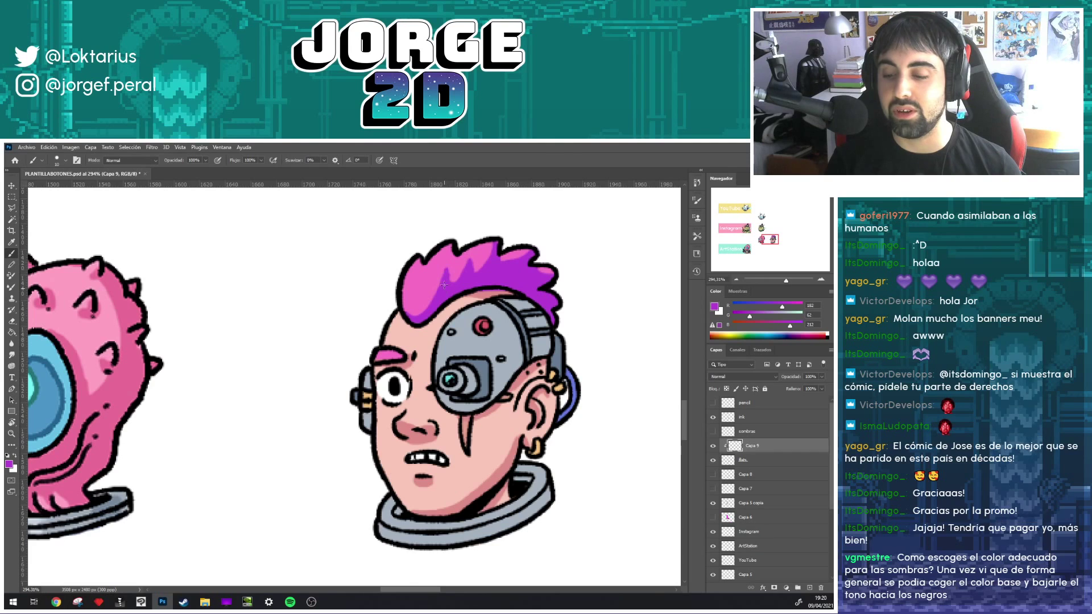
pyautogui.moveTo(516, 359); pyautogui.dragTo(500, 280)
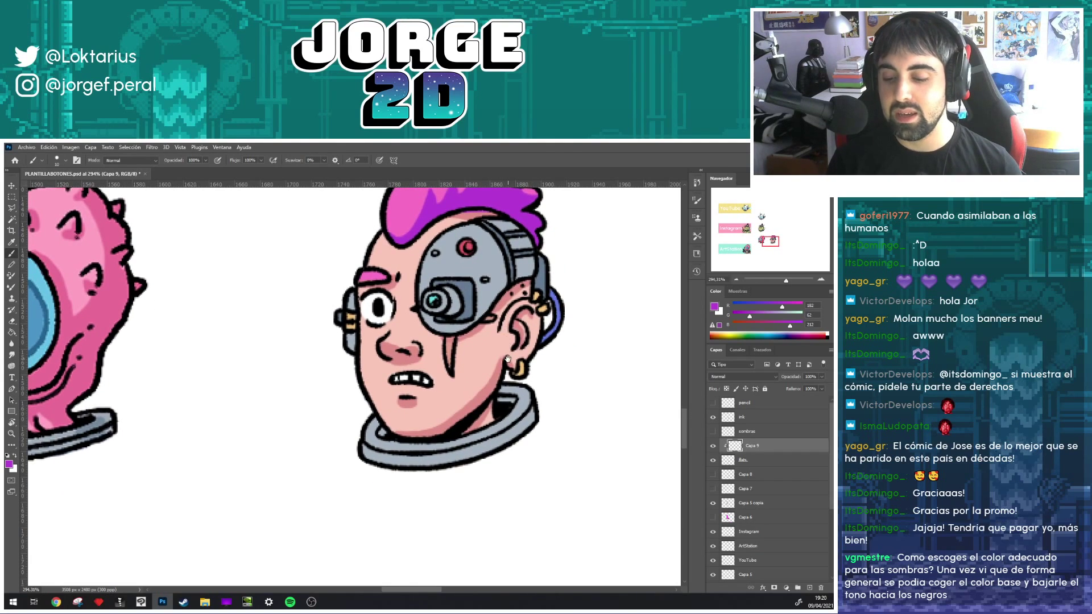
pyautogui.moveTo(506, 359)
pyautogui.mouseDown()
pyautogui.moveTo(414, 397)
pyautogui.moveTo(519, 331)
pyautogui.moveTo(577, 336)
pyautogui.mouseUp()
# - Sample the metal's blue-grey and paint darker shading bands along the neck ring
pyautogui.keyDown('alt'); pyautogui.click(519, 271); pyautogui.keyUp('alt')
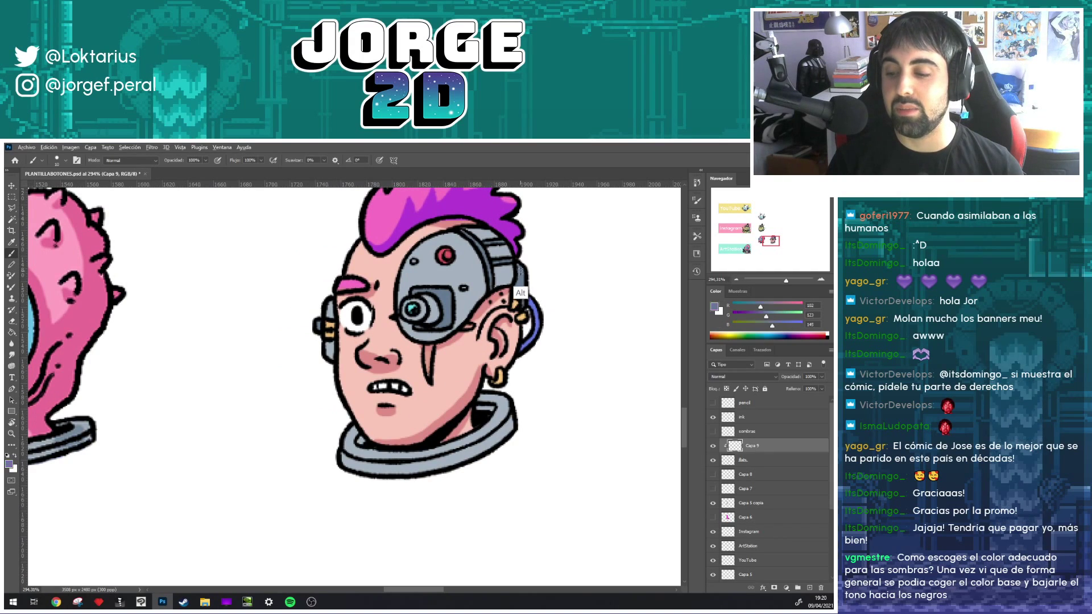
pyautogui.moveTo(509, 380); pyautogui.dragTo(545, 313)
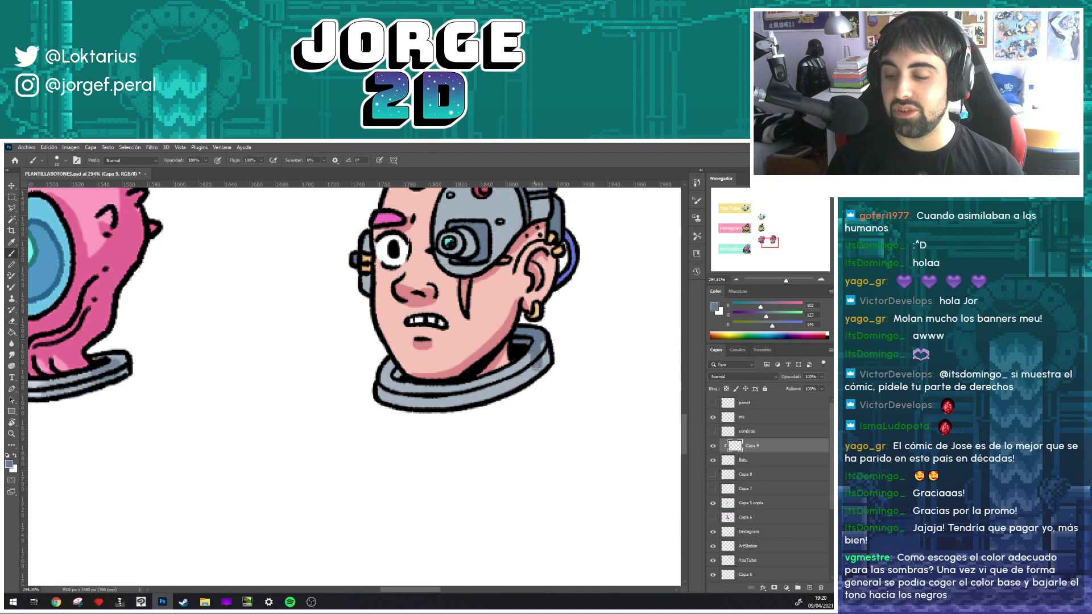
pyautogui.moveTo(537, 369); pyautogui.dragTo(531, 356)
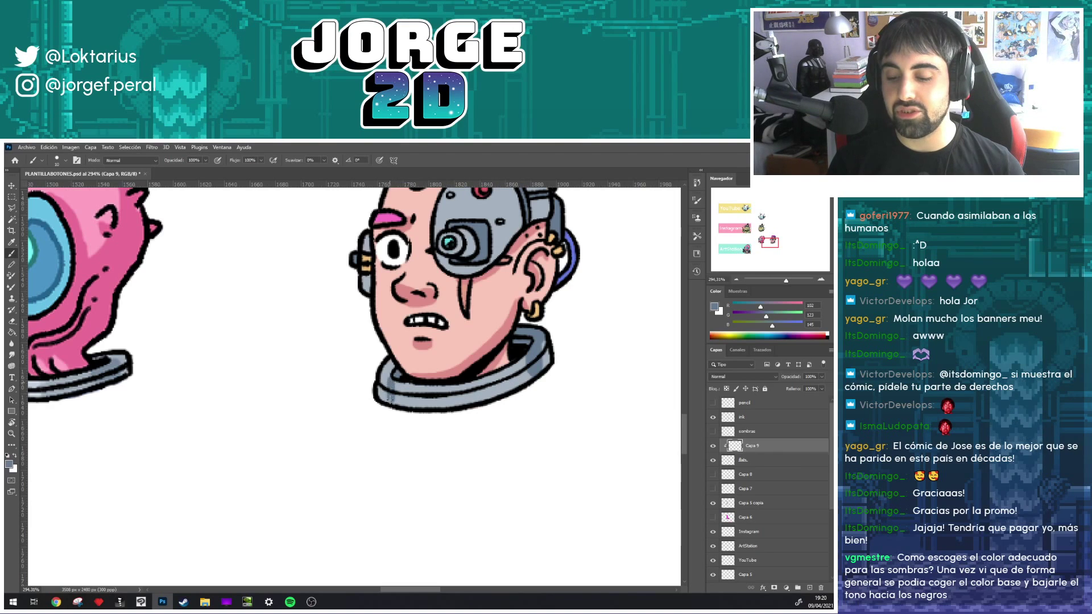
pyautogui.moveTo(396, 372); pyautogui.dragTo(390, 386)
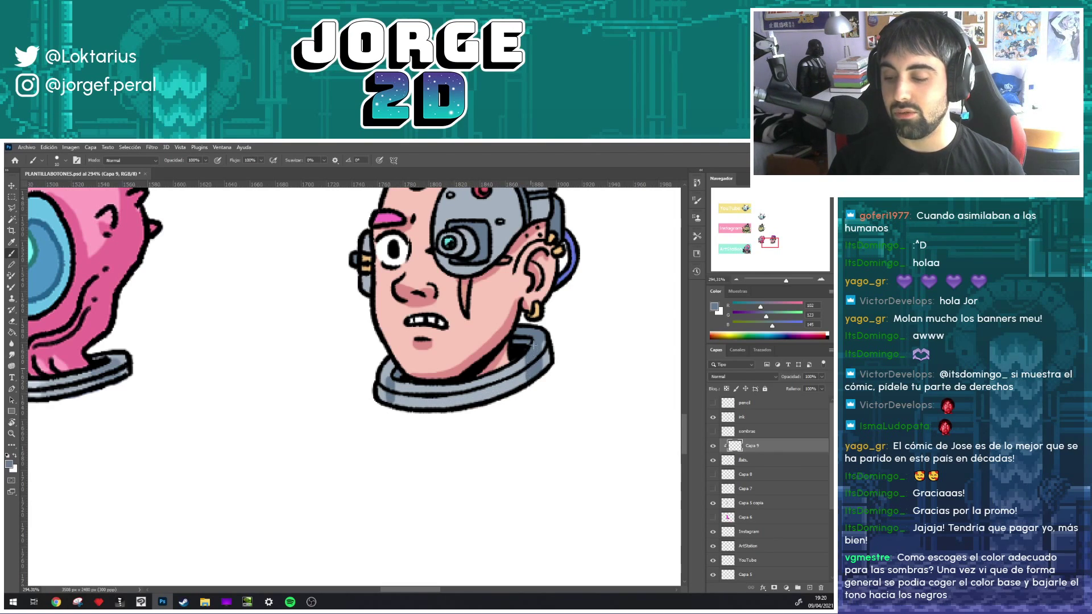
pyautogui.press('e')
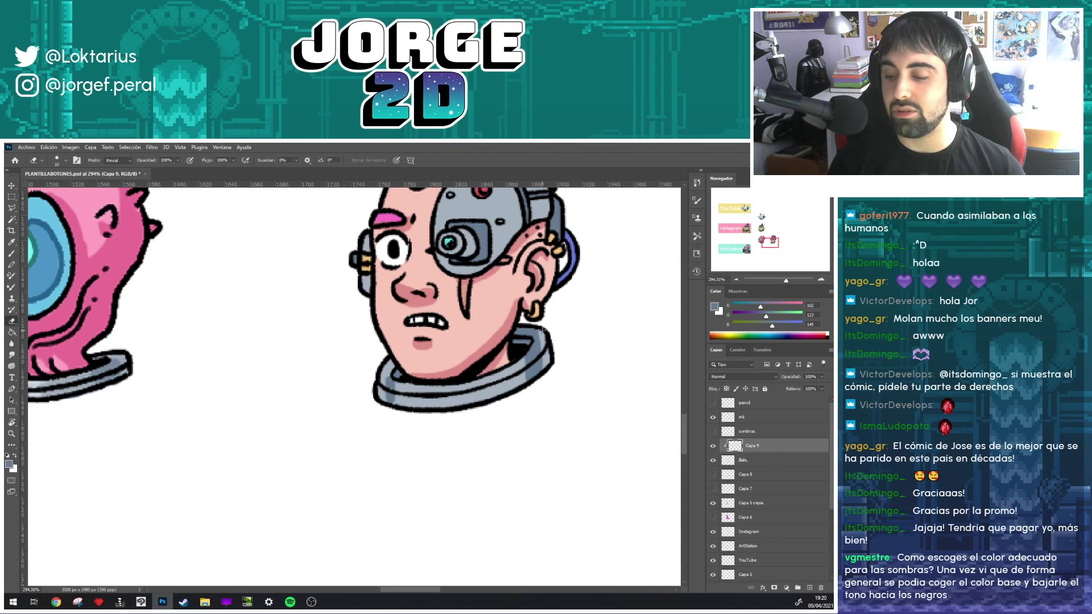
pyautogui.press('b')
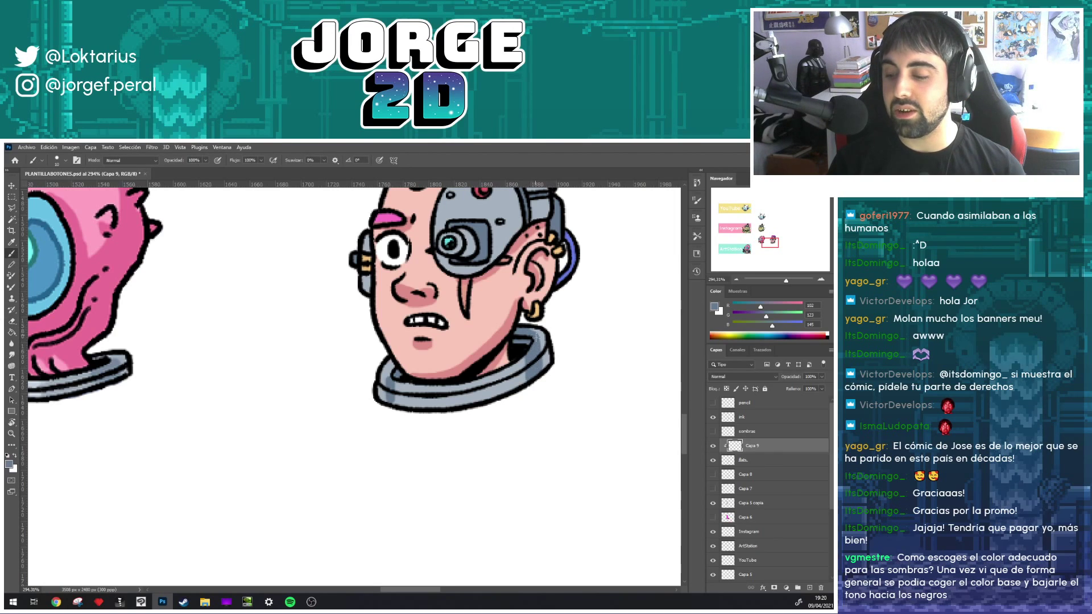
pyautogui.moveTo(504, 370); pyautogui.dragTo(501, 398)
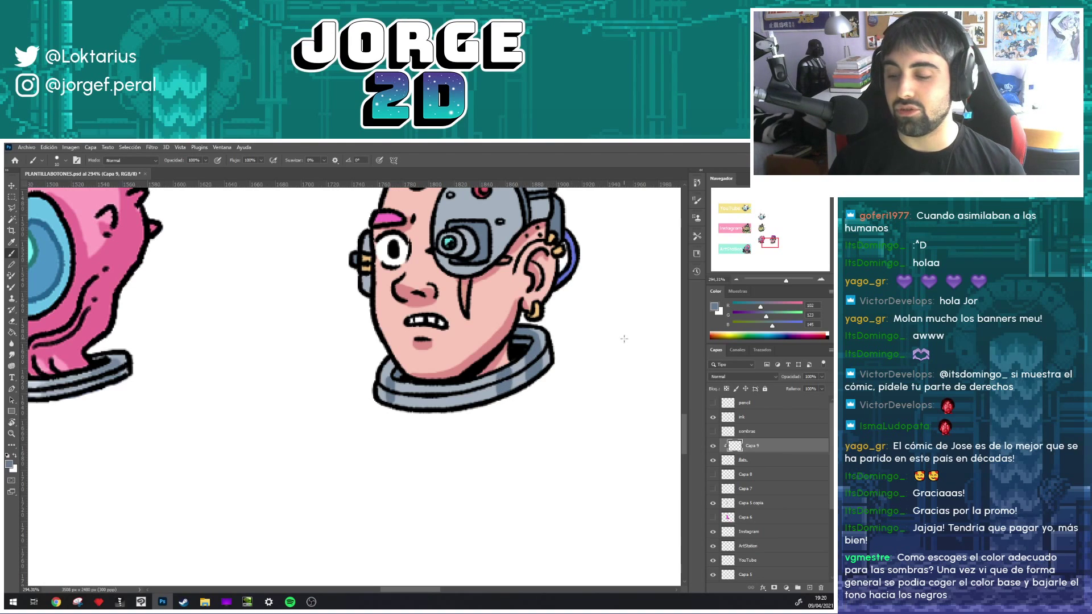
pyautogui.scroll(-3, 524, 336)
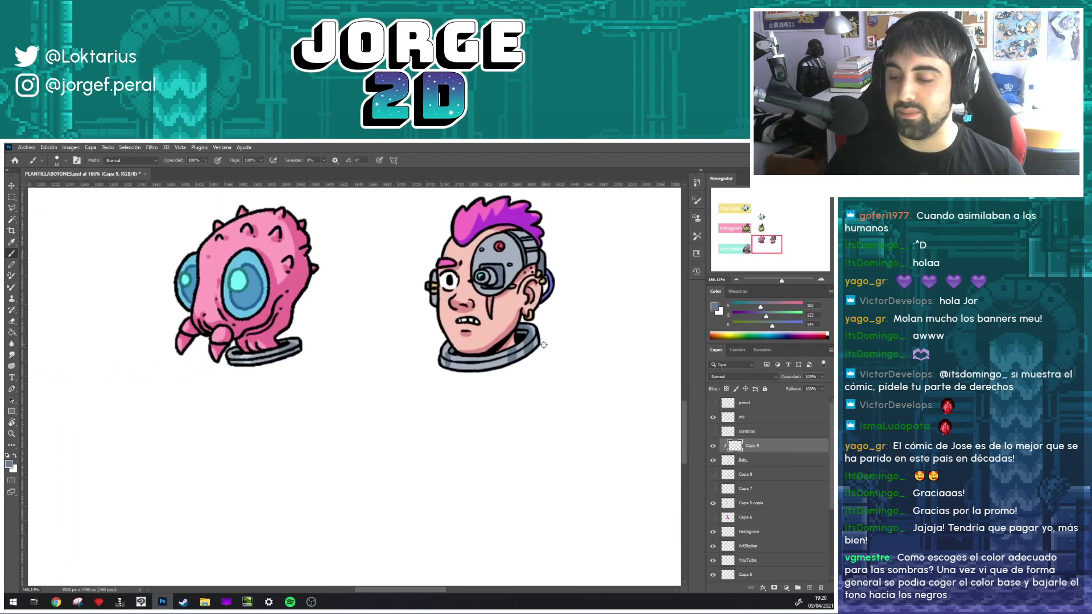
# - Sample light grey from the neck ring and paint highlight strokes on it
pyautogui.scroll(2, 555, 349)
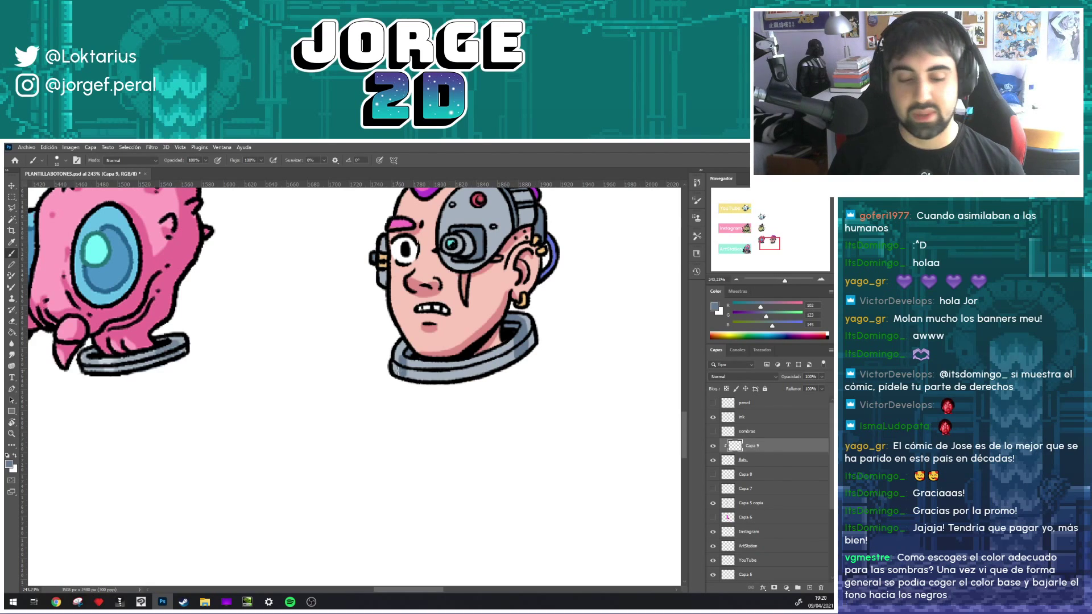
pyautogui.keyDown('alt'); pyautogui.click(104, 375); pyautogui.keyUp('alt')
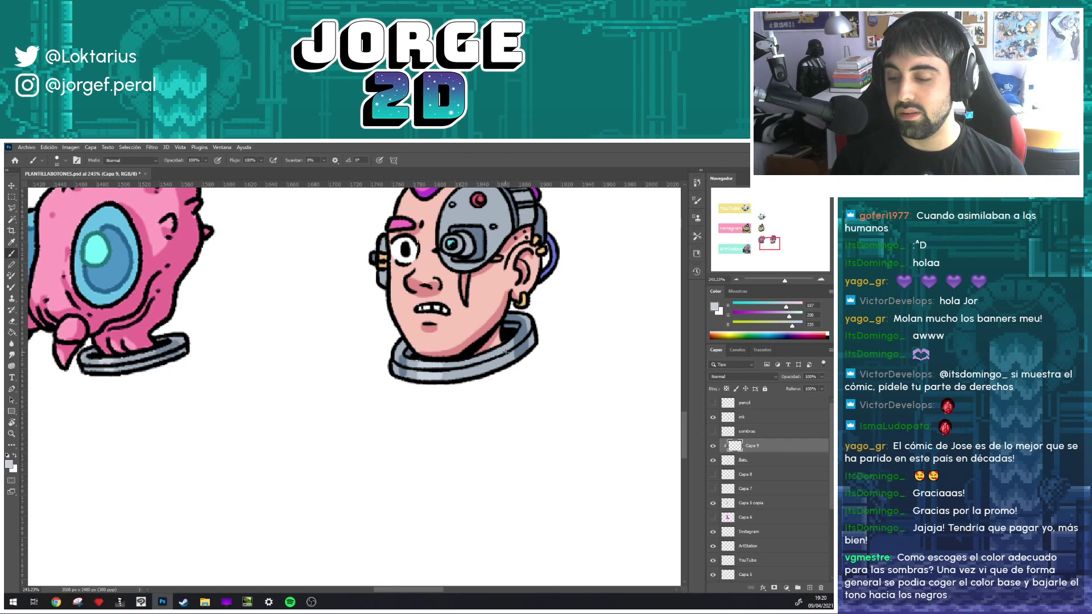
pyautogui.moveTo(503, 350); pyautogui.dragTo(500, 357)
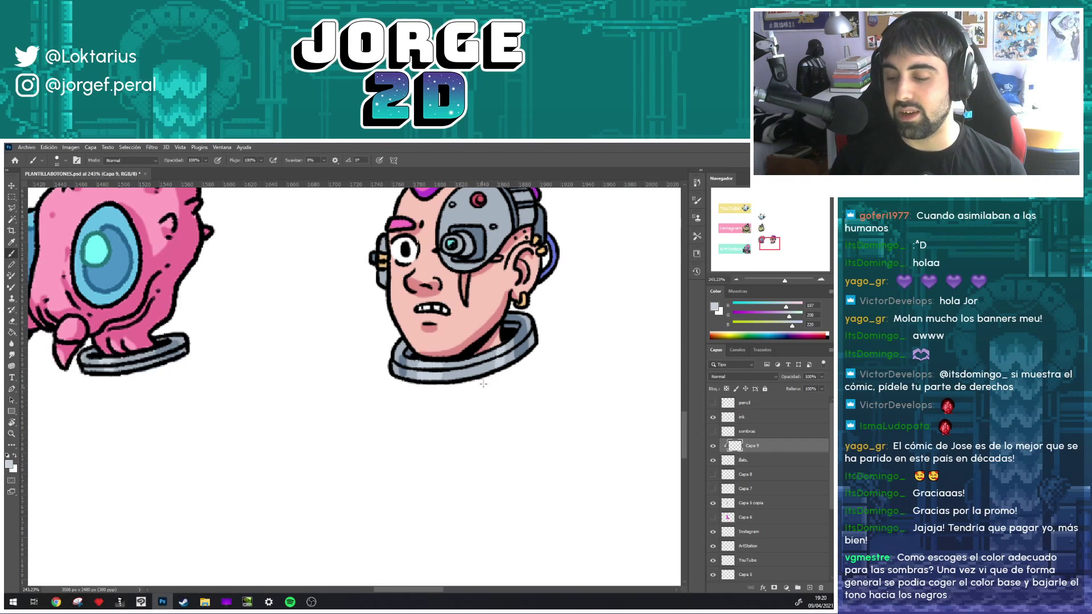
pyautogui.moveTo(530, 317); pyautogui.dragTo(502, 388)
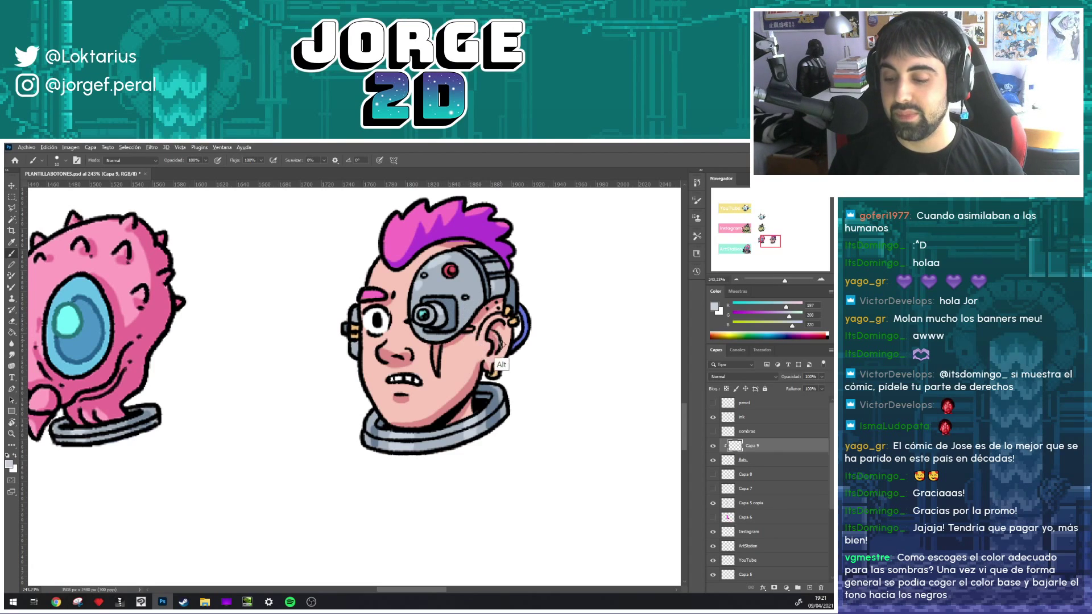
# - Resample the darker blue-grey from the helmet and the mid grey from the neck ring
pyautogui.press('alt')
pyautogui.keyDown('alt'); pyautogui.click(493, 403); pyautogui.keyUp('alt')
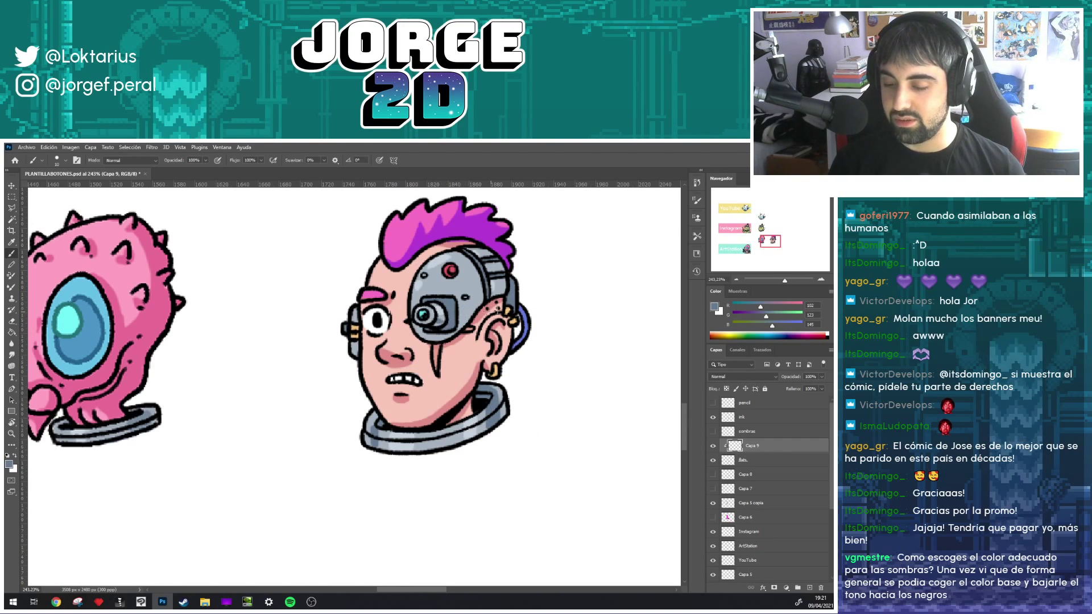
pyautogui.press('alt')
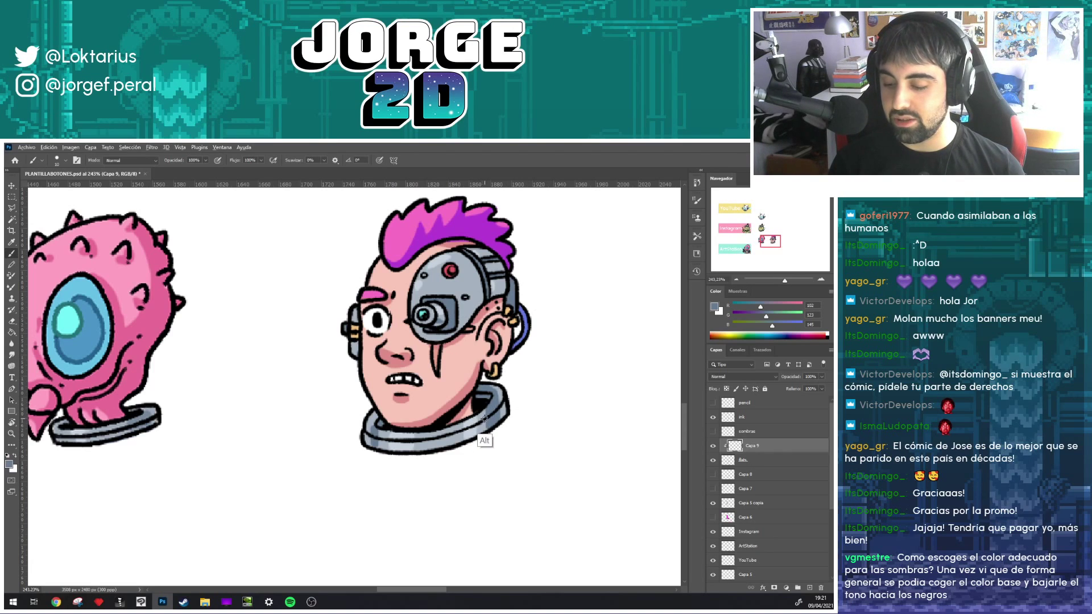
pyautogui.keyDown('alt'); pyautogui.click(485, 421); pyautogui.keyUp('alt')
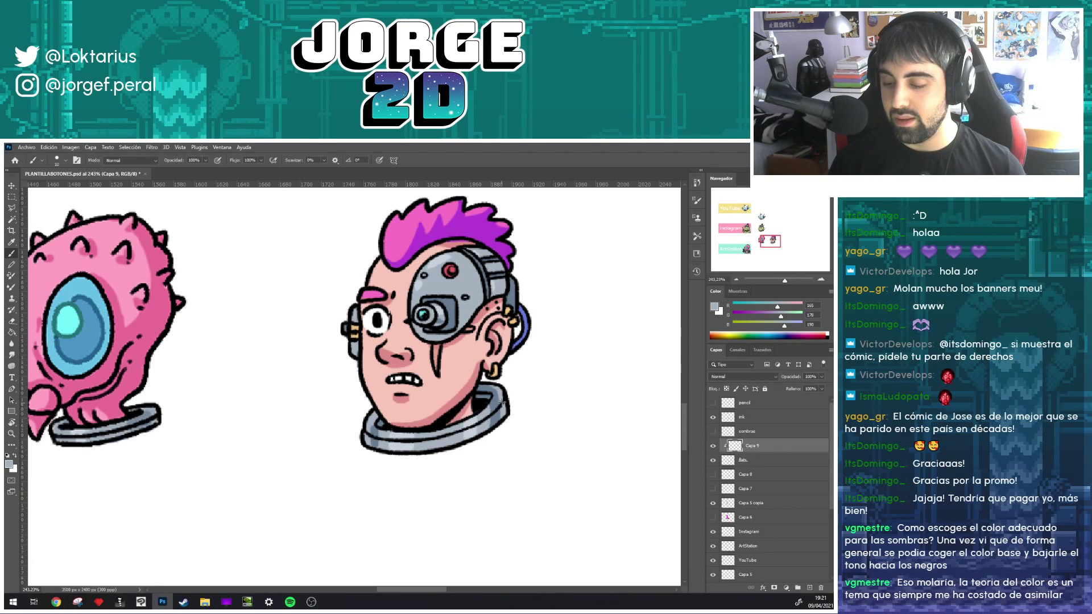
# - Sample the ring's darker grey, a light highlight grey and the chin's dark grey-blue while repositioning the view
pyautogui.keyDown('alt'); pyautogui.click(494, 420); pyautogui.keyUp('alt')
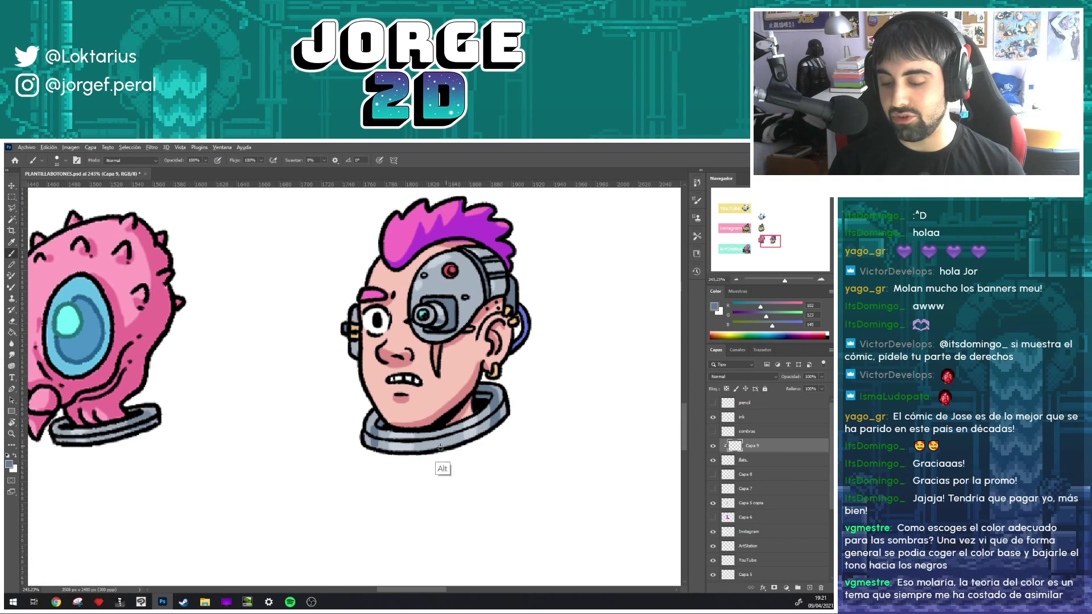
pyautogui.moveTo(476, 341)
pyautogui.mouseDown()
pyautogui.moveTo(465, 367)
pyautogui.moveTo(460, 355)
pyautogui.mouseUp()
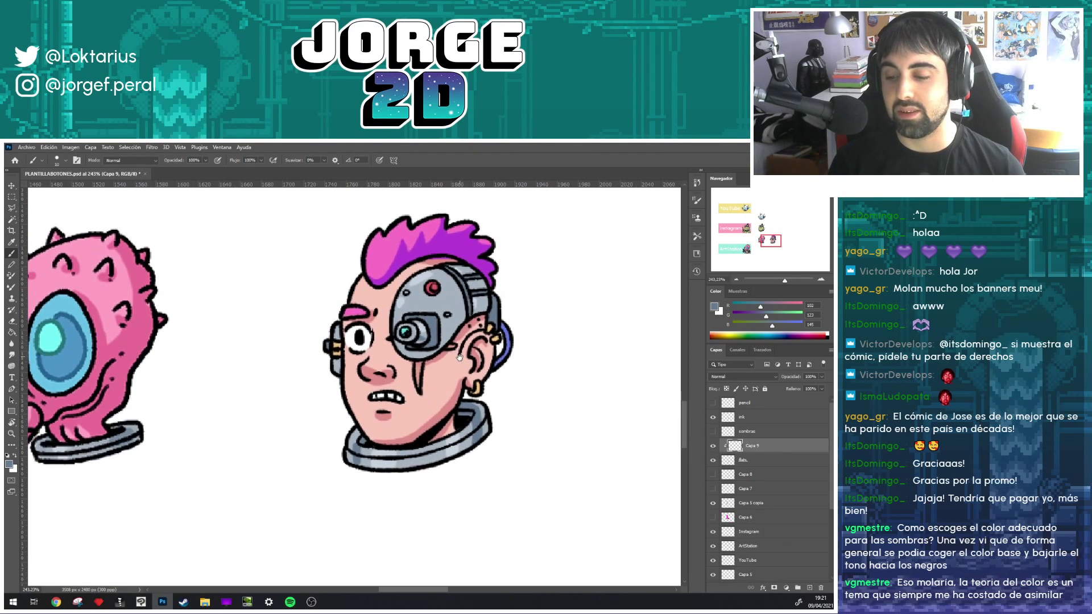
pyautogui.keyDown('alt'); pyautogui.click(425, 277); pyautogui.keyUp('alt')
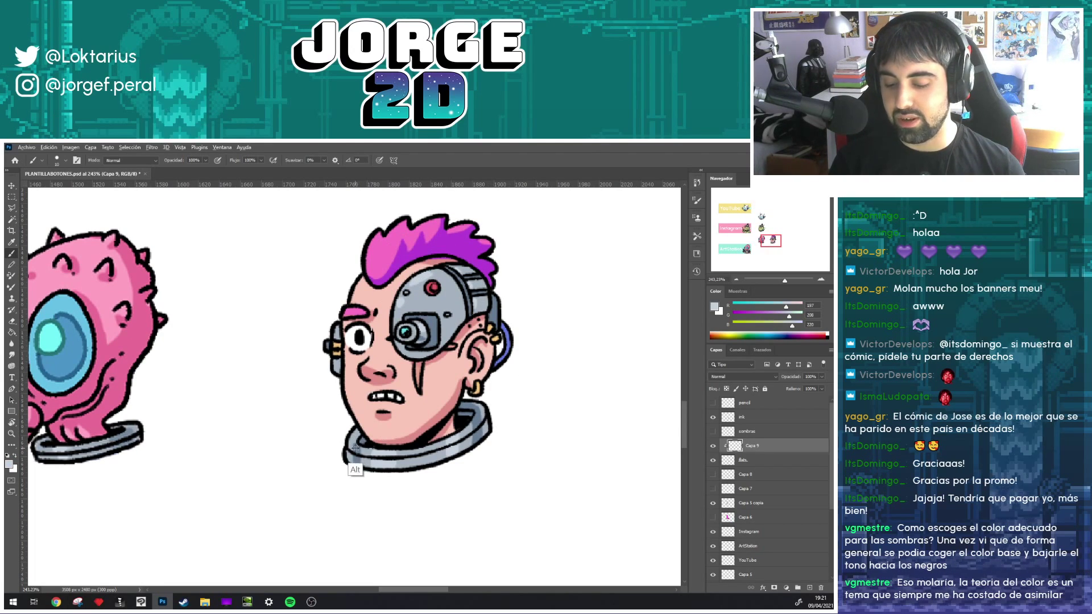
pyautogui.keyDown('alt'); pyautogui.click(357, 469); pyautogui.keyUp('alt')
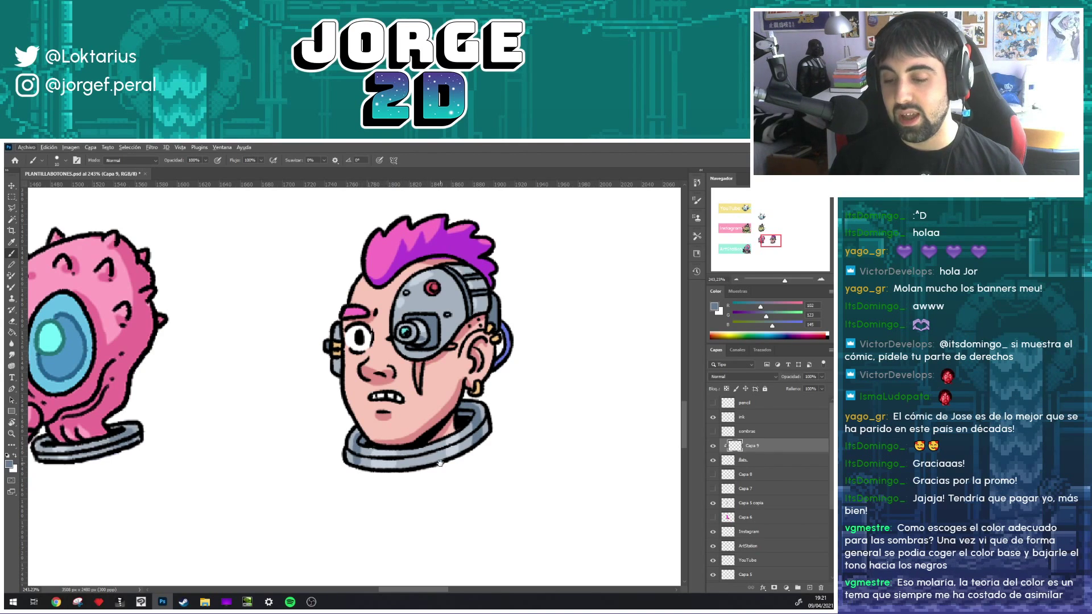
pyautogui.moveTo(440, 463); pyautogui.dragTo(442, 436)
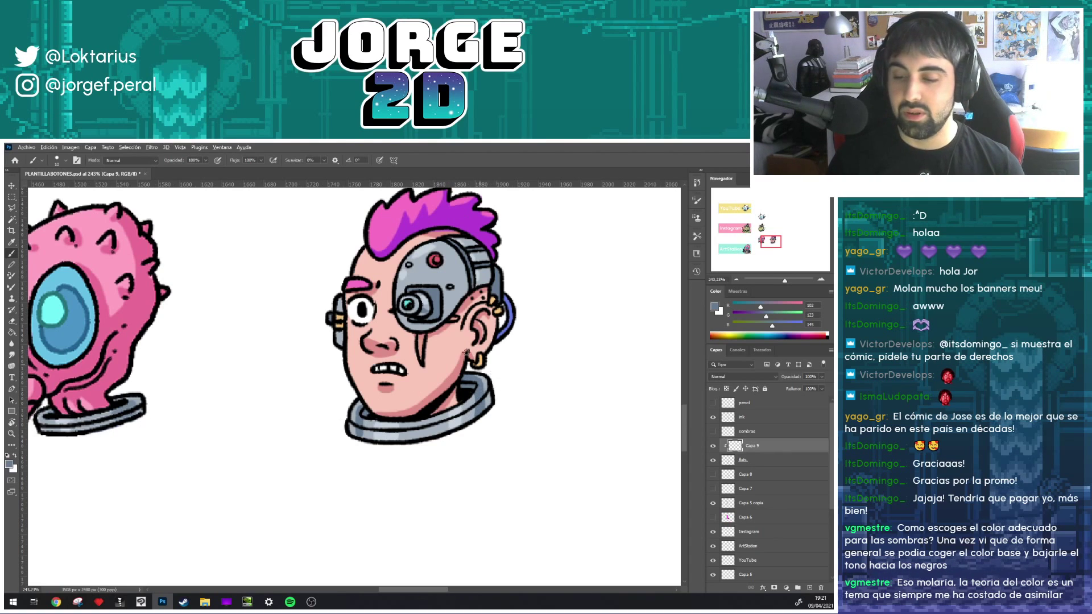
pyautogui.scroll(-3, 475, 364)
pyautogui.scroll(-3, 467, 360)
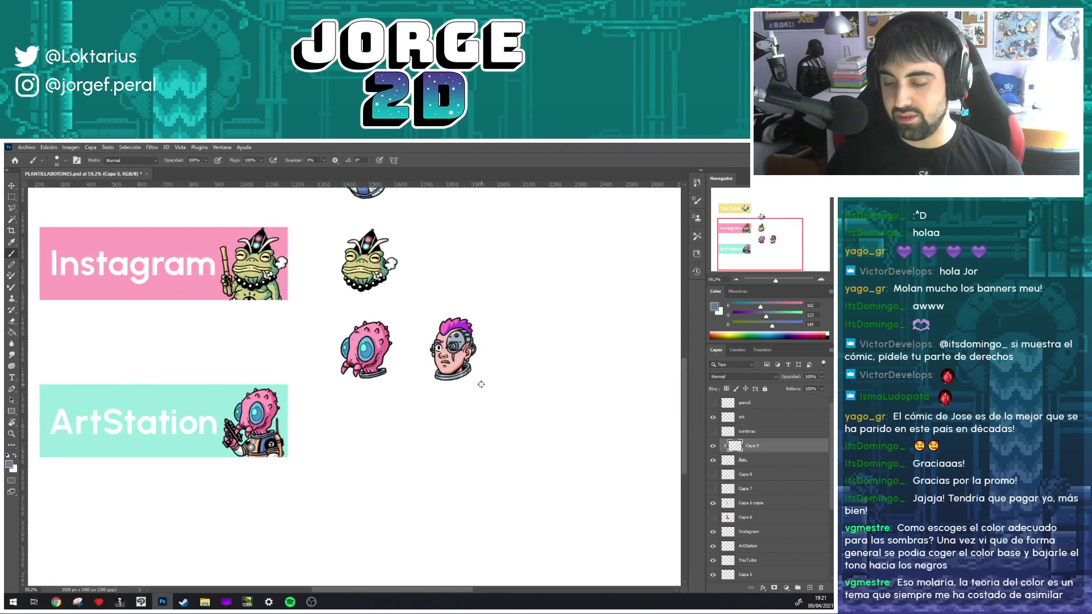
pyautogui.scroll(2, 467, 380)
pyautogui.scroll(2, 459, 378)
pyautogui.scroll(2, 459, 379)
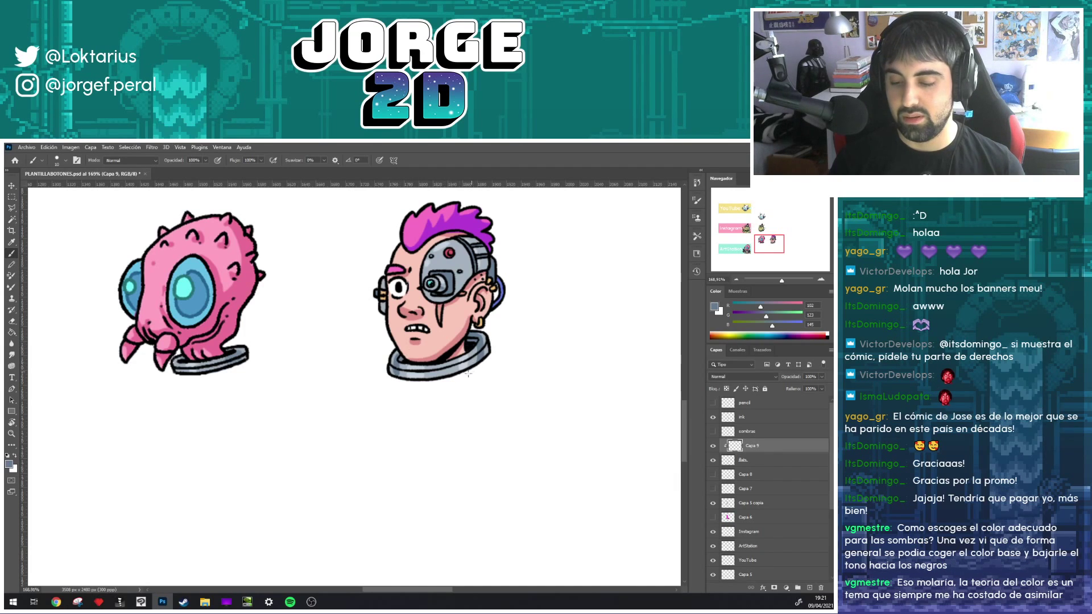
pyautogui.keyDown('alt'); pyautogui.click(403, 365); pyautogui.keyUp('alt')
pyautogui.press('e')
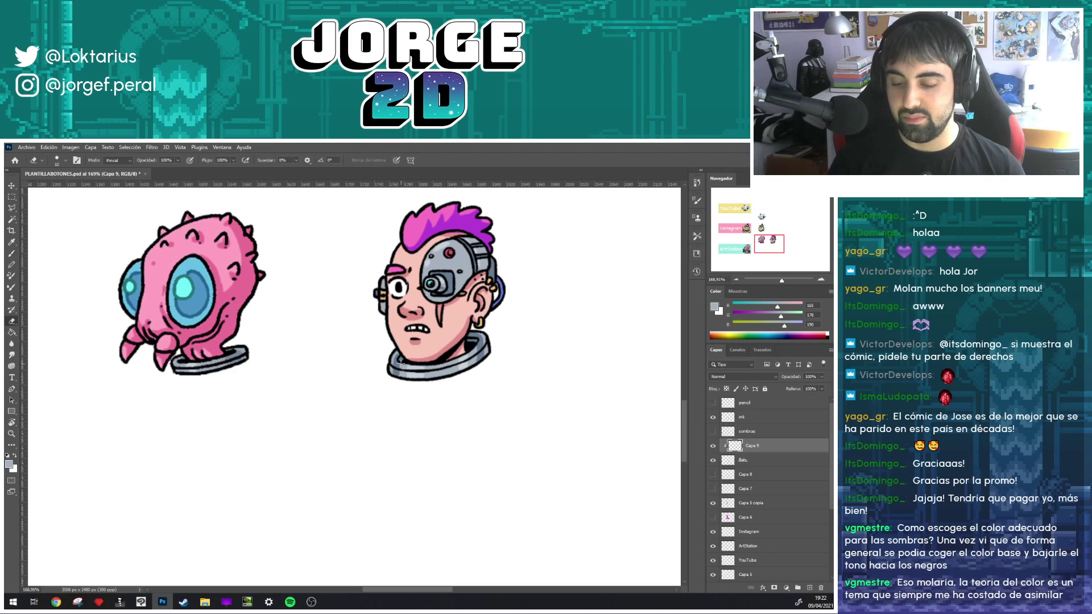
pyautogui.press('b')
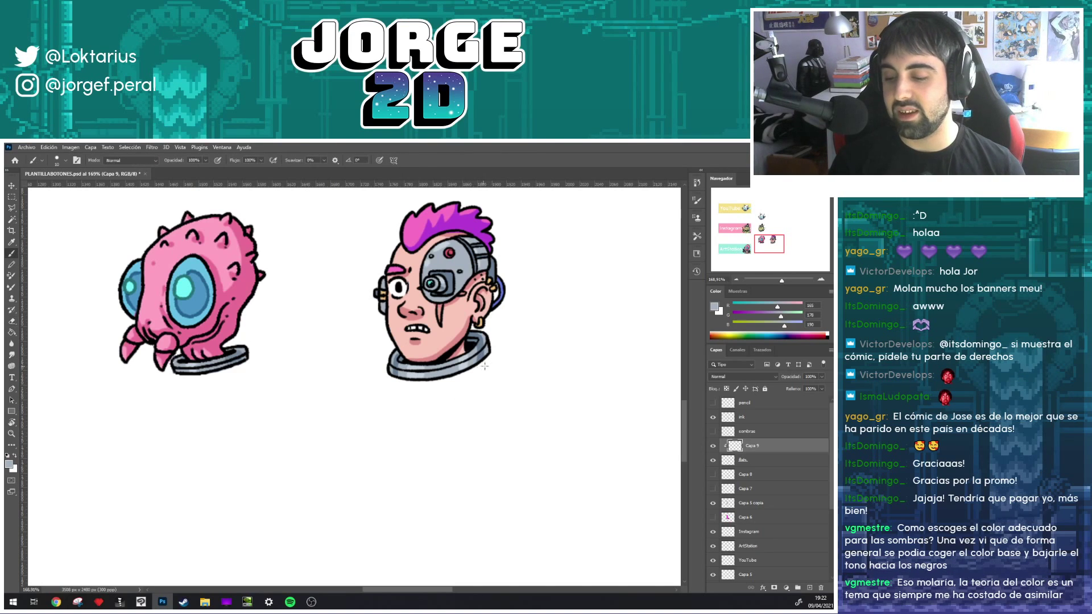
pyautogui.scroll(3, 496, 341)
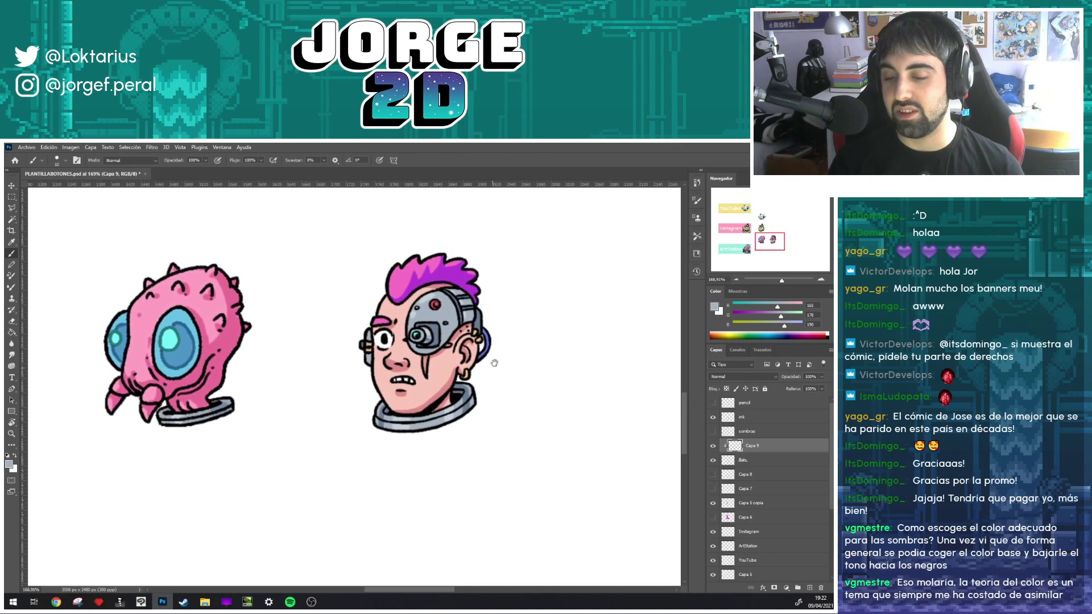
# - Sample the helmet's grey-blue and brush a short shading stroke on it, toggling Eraser and Brush
pyautogui.keyDown('alt'); pyautogui.click(434, 284); pyautogui.keyUp('alt')
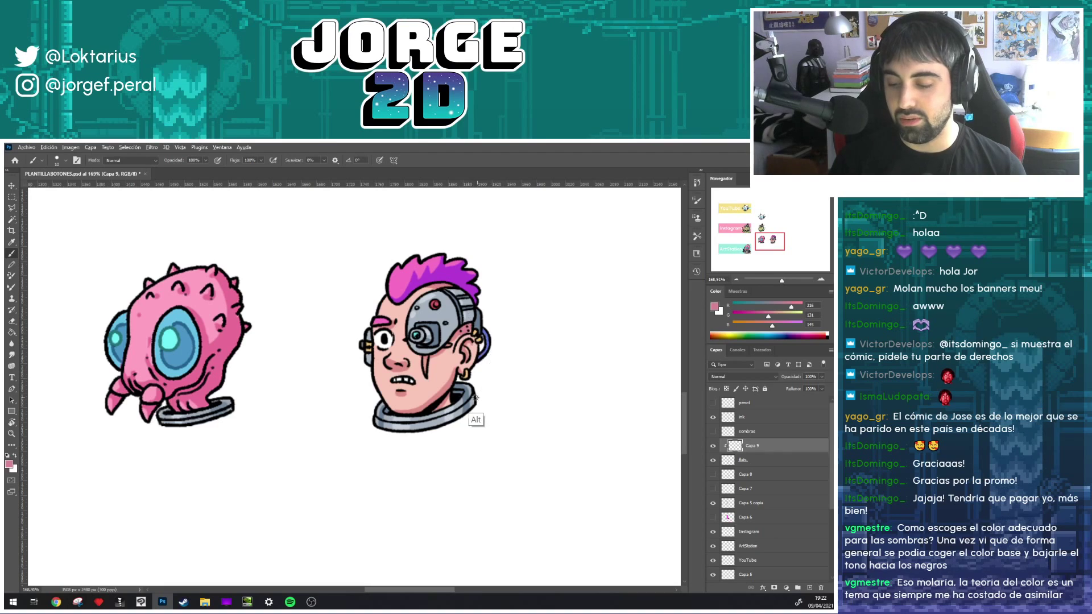
pyautogui.keyDown('alt'); pyautogui.click(474, 368); pyautogui.keyUp('alt')
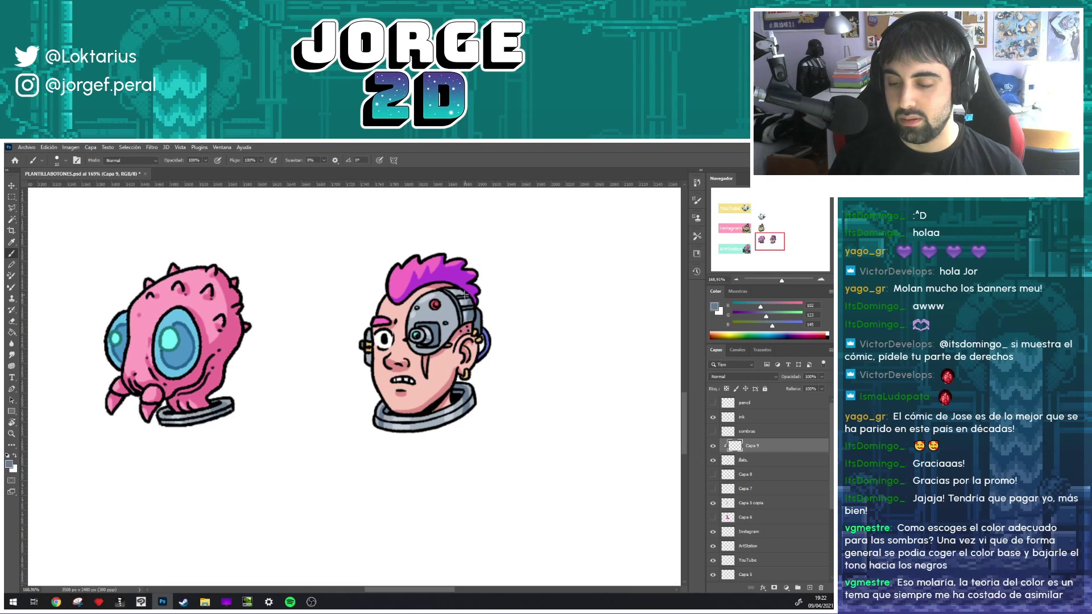
pyautogui.moveTo(468, 307); pyautogui.dragTo(465, 300)
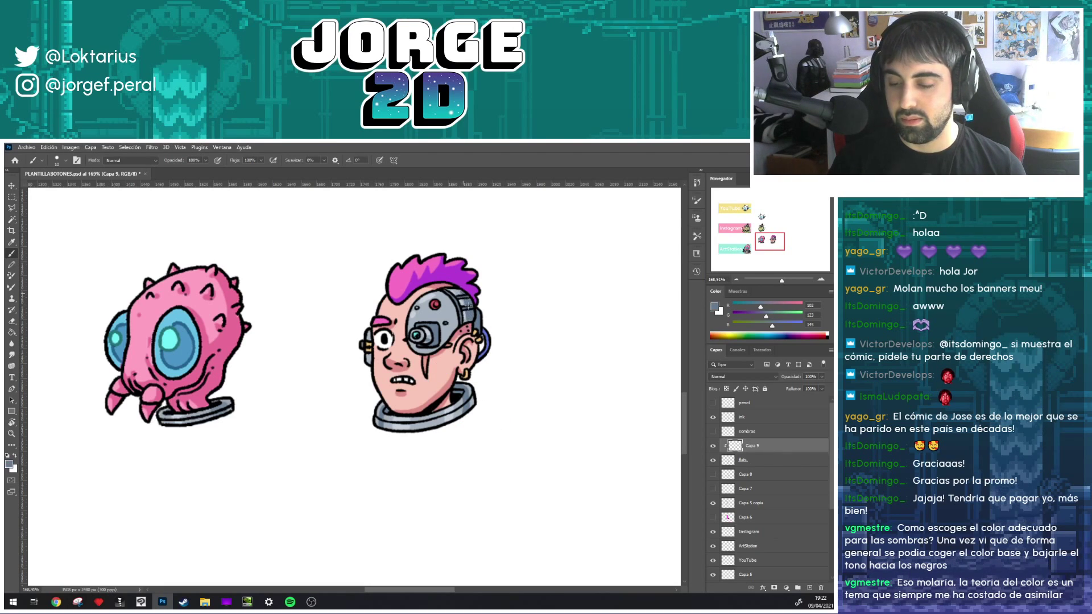
pyautogui.press('e')
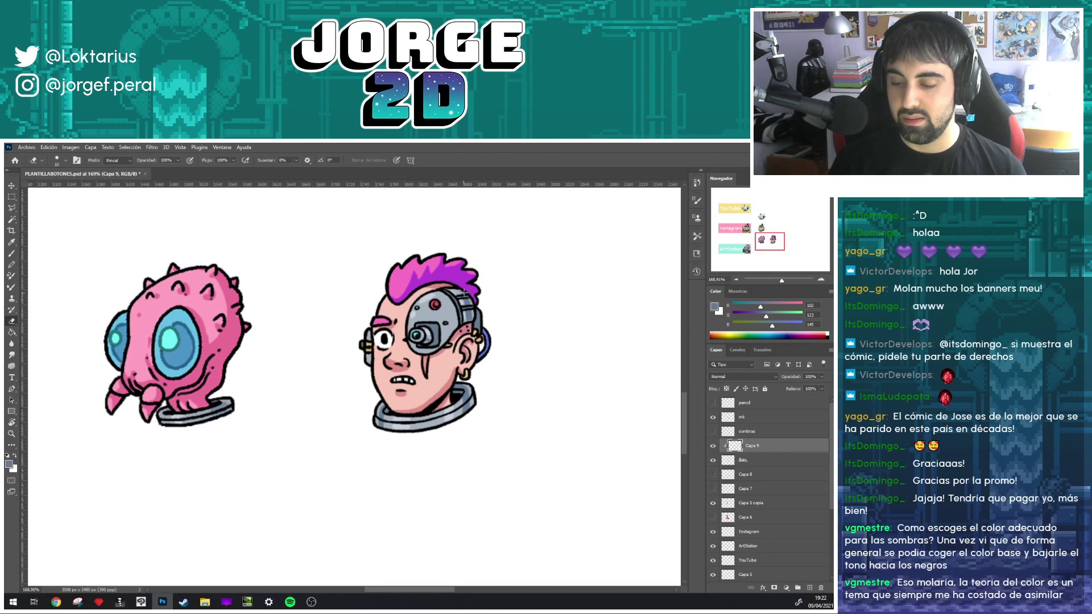
pyautogui.press('b')
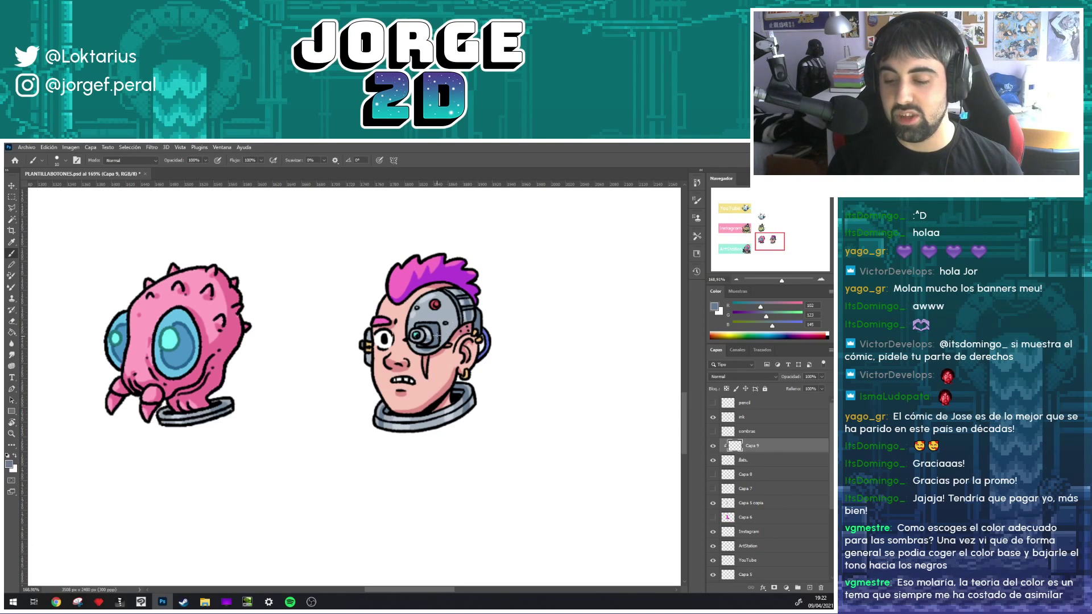
# - Darken the shading colour slightly in the foreground Color Picker and return to the Brush
pyautogui.click(720, 309)
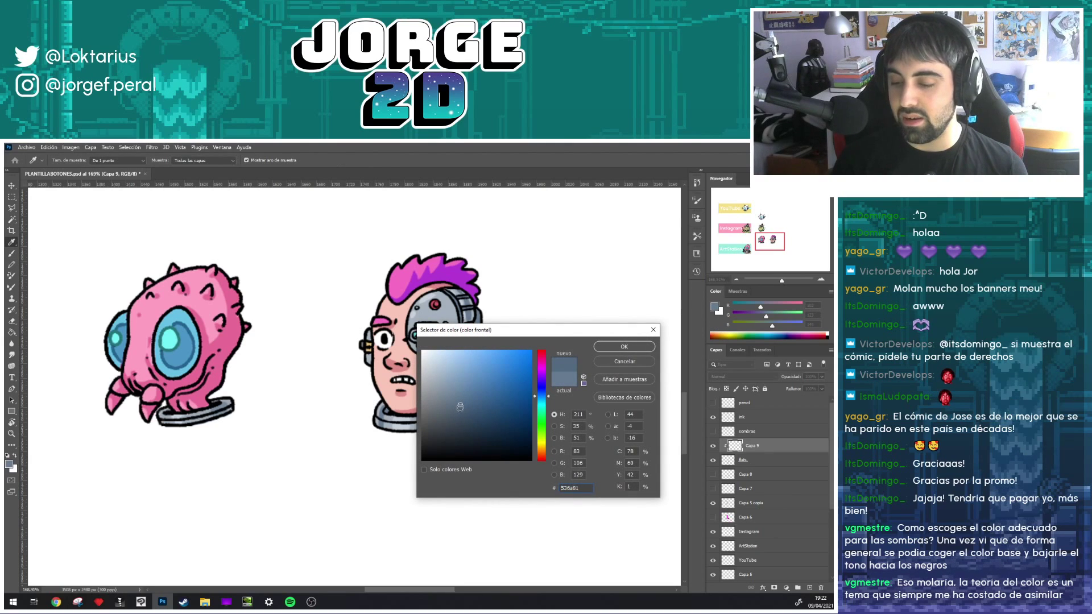
pyautogui.moveTo(460, 404); pyautogui.dragTo(462, 411)
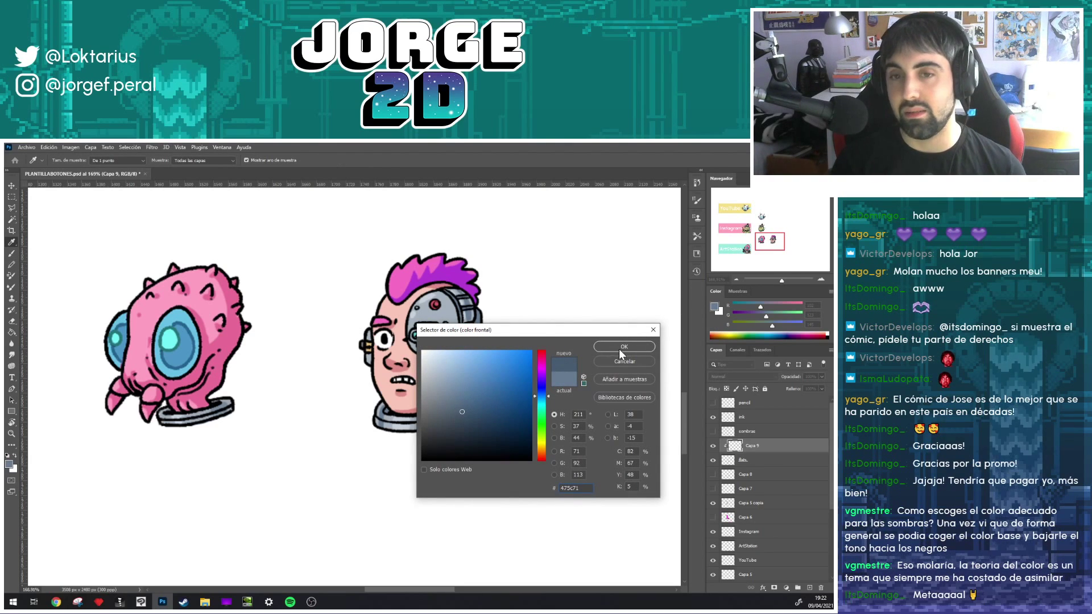
pyautogui.press('Return')
pyautogui.press('b')
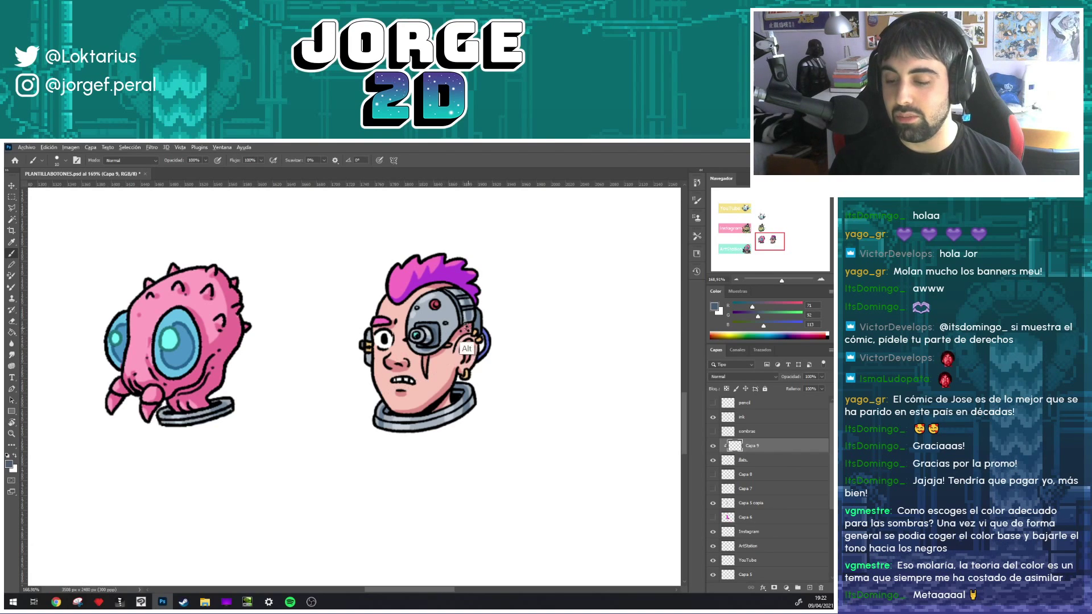
# - Sample the cyborg head's blue-grey, then the pink skin tone, and shift the view upward
pyautogui.press('alt')
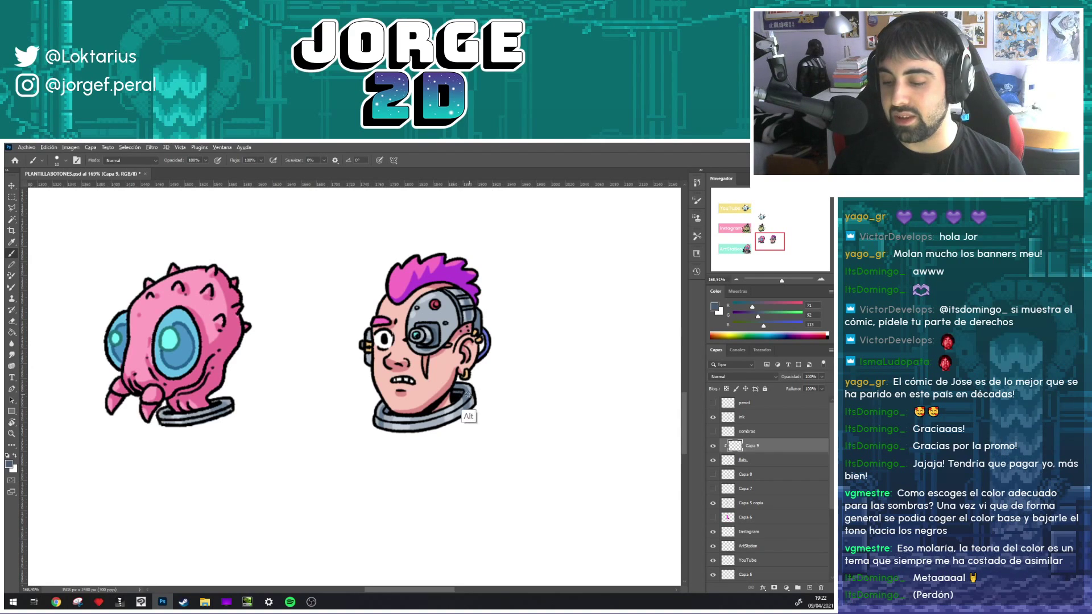
pyautogui.keyDown('alt'); pyautogui.click(465, 417); pyautogui.keyUp('alt')
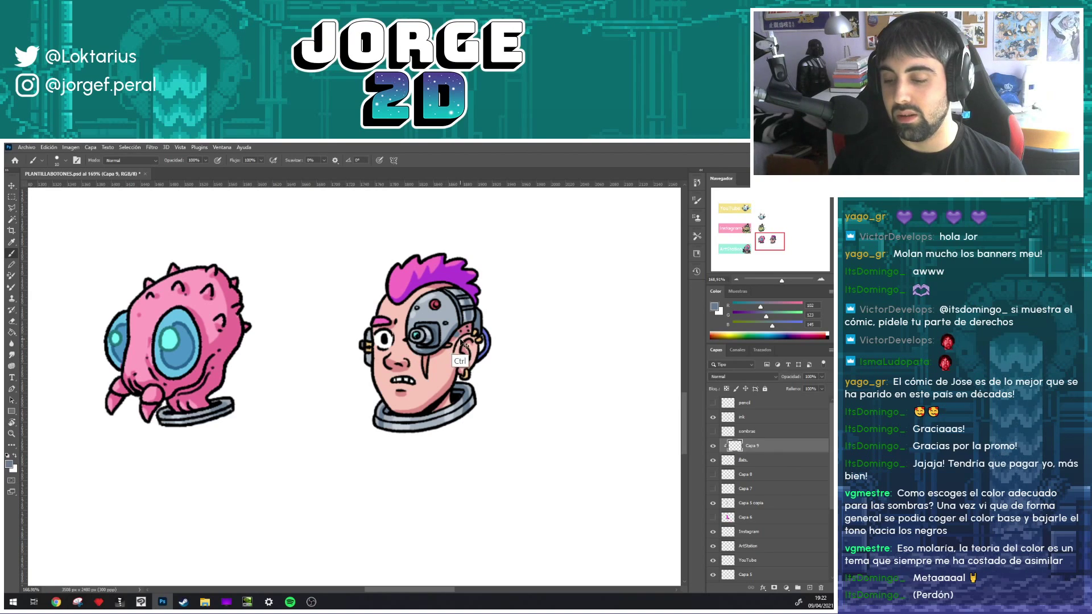
pyautogui.keyDown('alt'); pyautogui.click(439, 340); pyautogui.keyUp('alt')
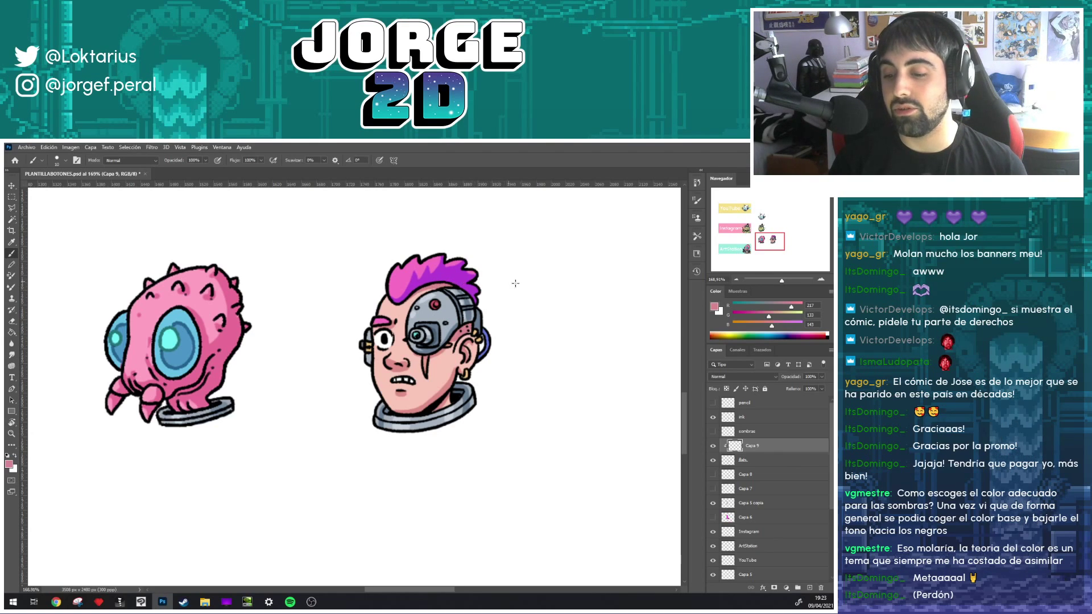
pyautogui.moveTo(515, 347); pyautogui.dragTo(501, 330)
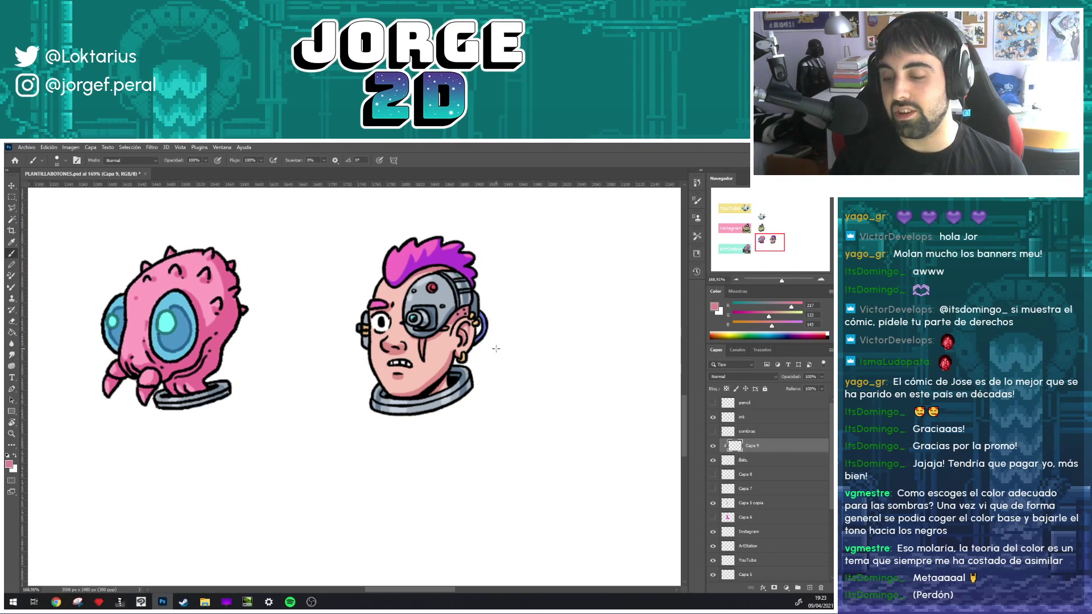
pyautogui.press('alt')
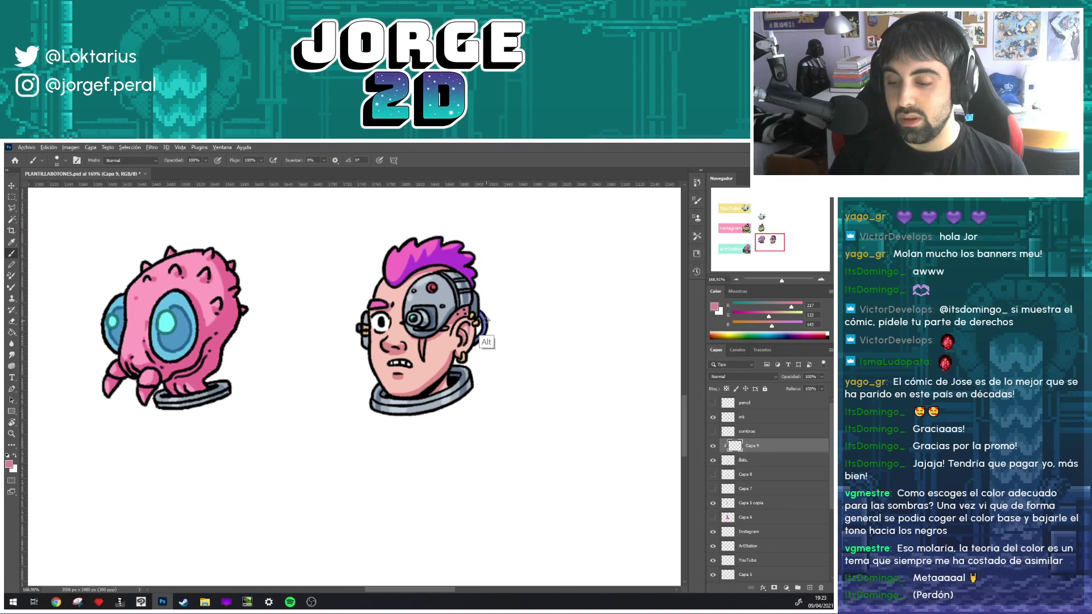
# - Sample the blue behind the ear, then set the painting colour to a darker blue, 3e51ac
pyautogui.keyDown('alt'); pyautogui.click(484, 338); pyautogui.keyUp('alt')
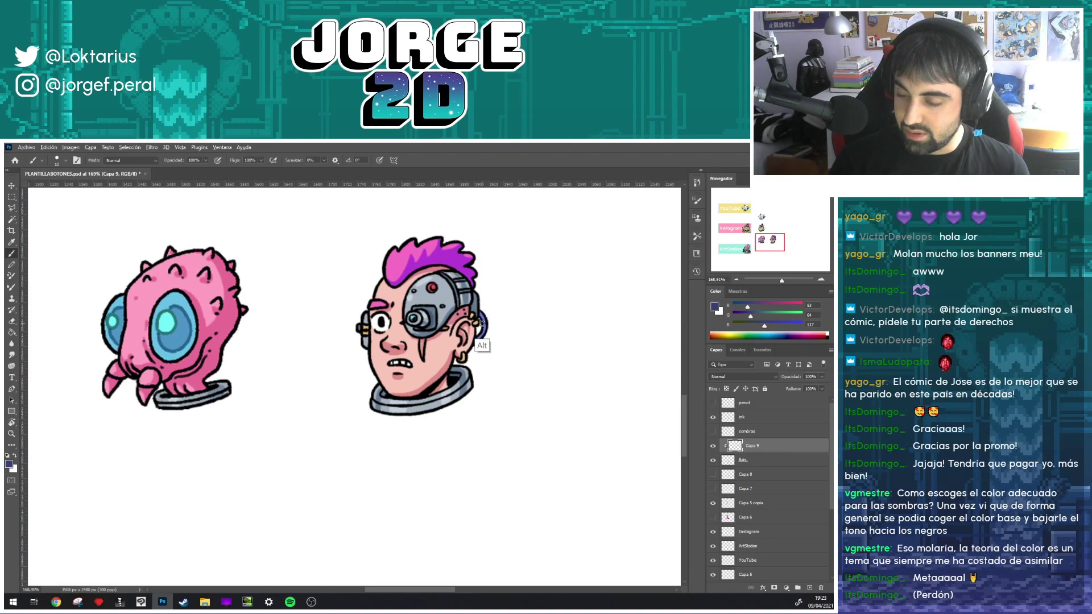
pyautogui.keyDown('alt'); pyautogui.click(482, 341); pyautogui.keyUp('alt')
pyautogui.click(715, 310)
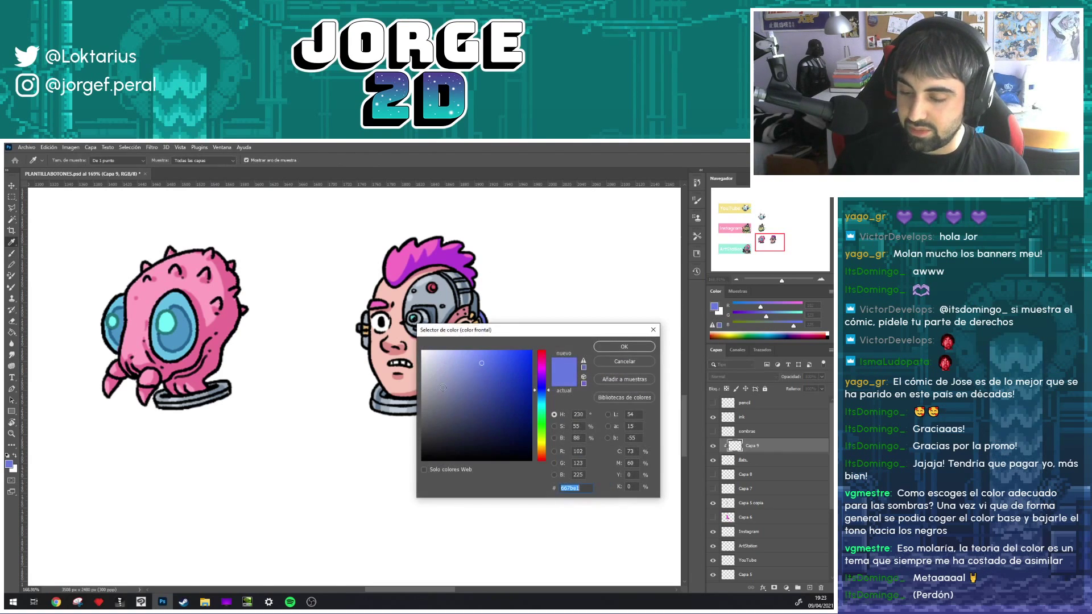
pyautogui.click(489, 376)
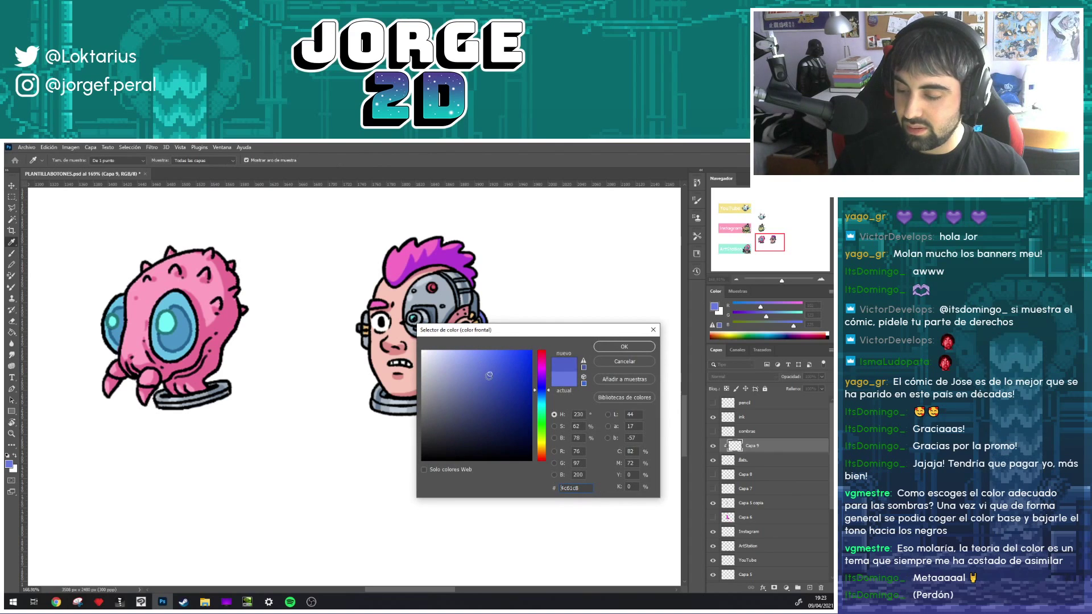
pyautogui.click(623, 348)
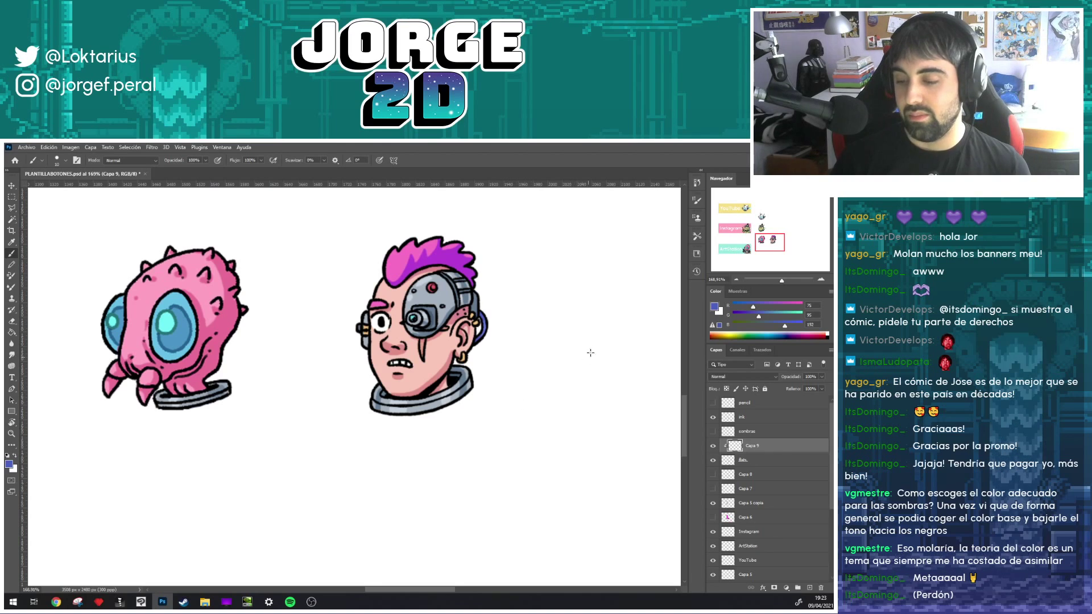
pyautogui.click(714, 307)
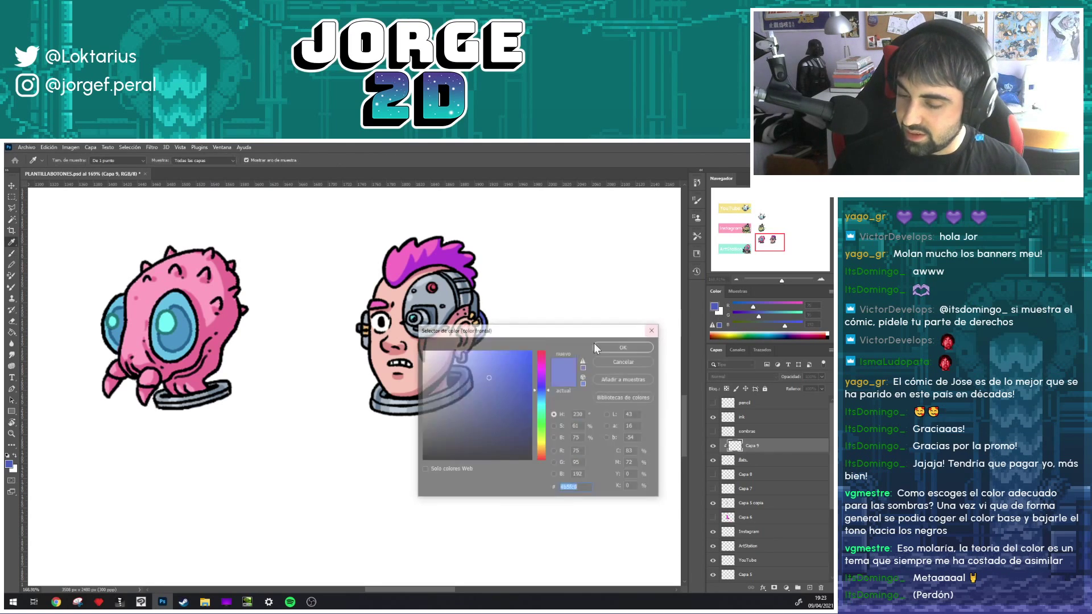
pyautogui.click(493, 387)
pyautogui.click(620, 347)
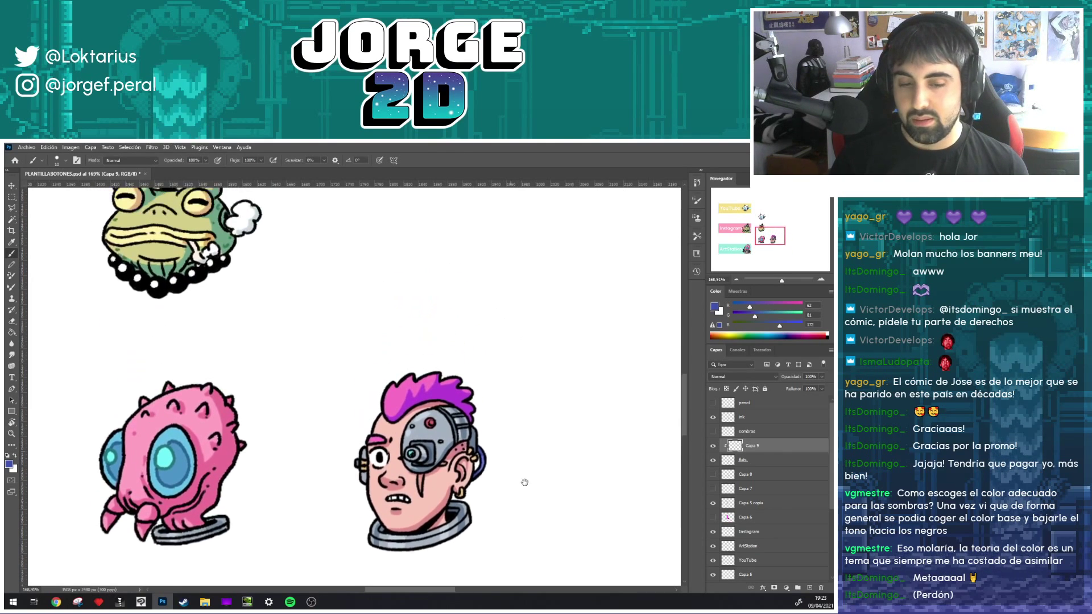
# - Lighten the mohawk's pink to a pale pink and paint a highlight on the left eyebrow
pyautogui.moveTo(528, 338); pyautogui.dragTo(506, 274)
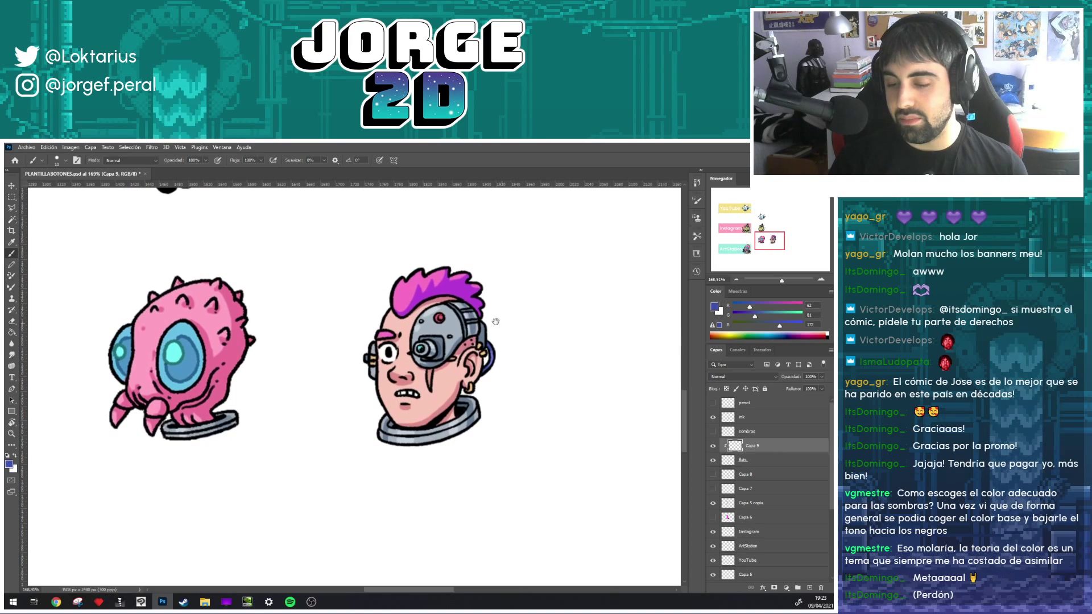
pyautogui.keyDown('alt'); pyautogui.click(407, 313); pyautogui.keyUp('alt')
pyautogui.click(716, 308)
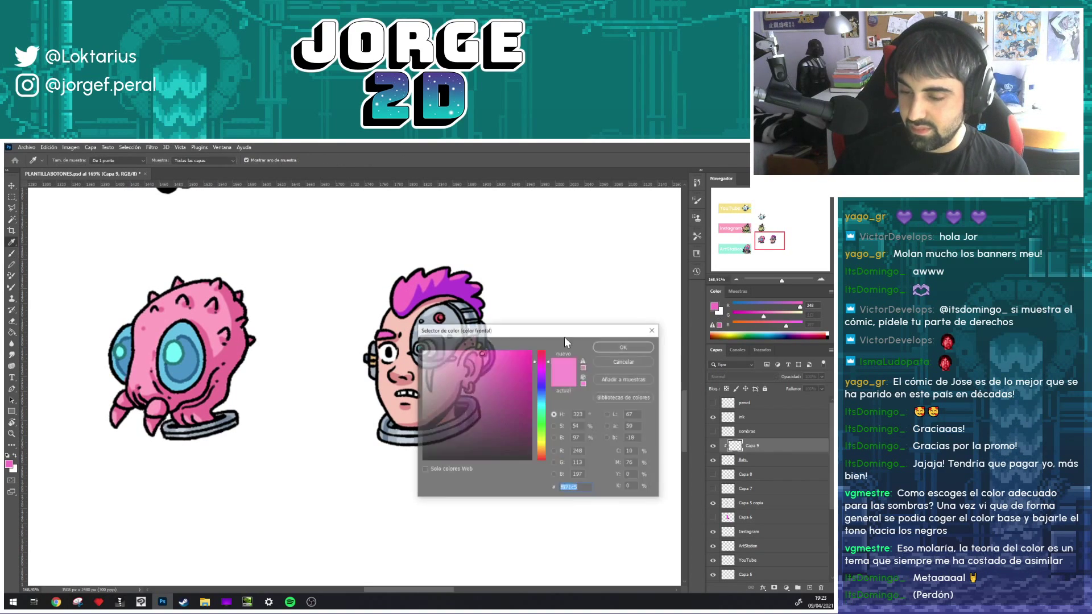
pyautogui.click(458, 351)
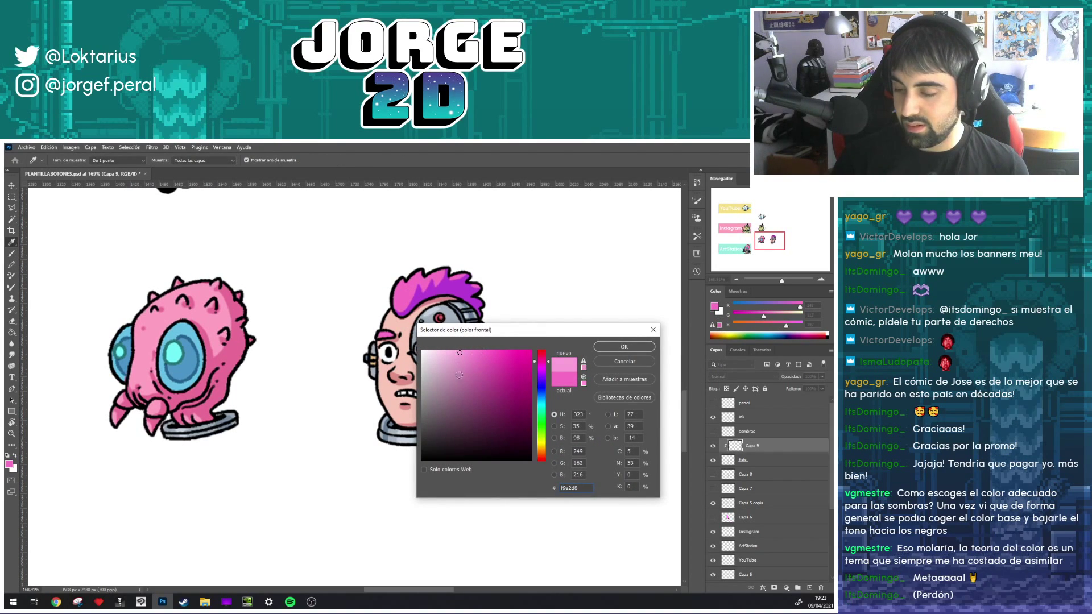
pyautogui.click(608, 346)
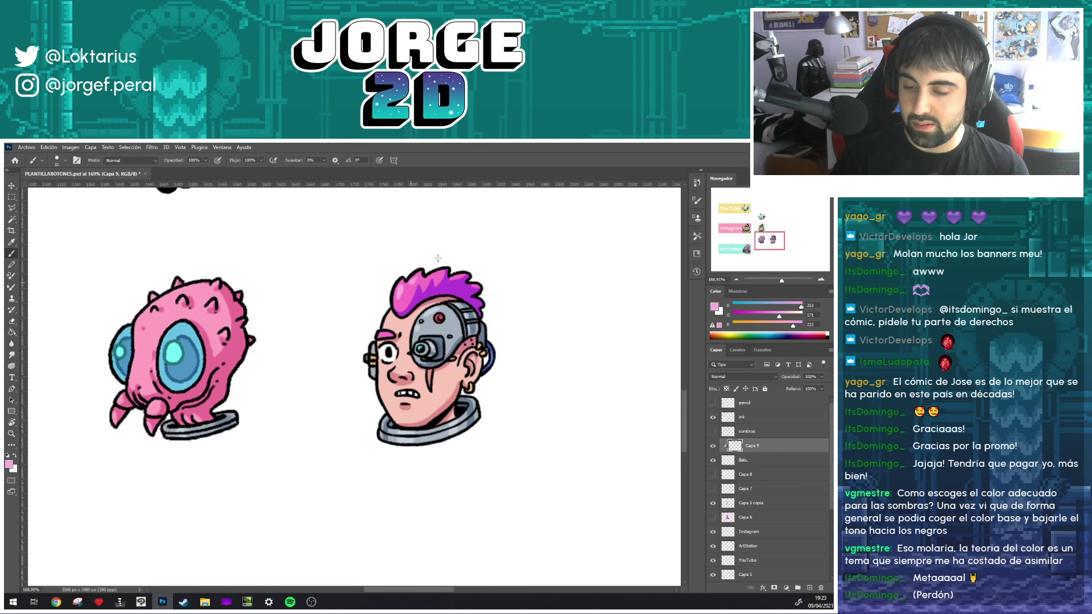
pyautogui.moveTo(392, 341); pyautogui.dragTo(379, 334)
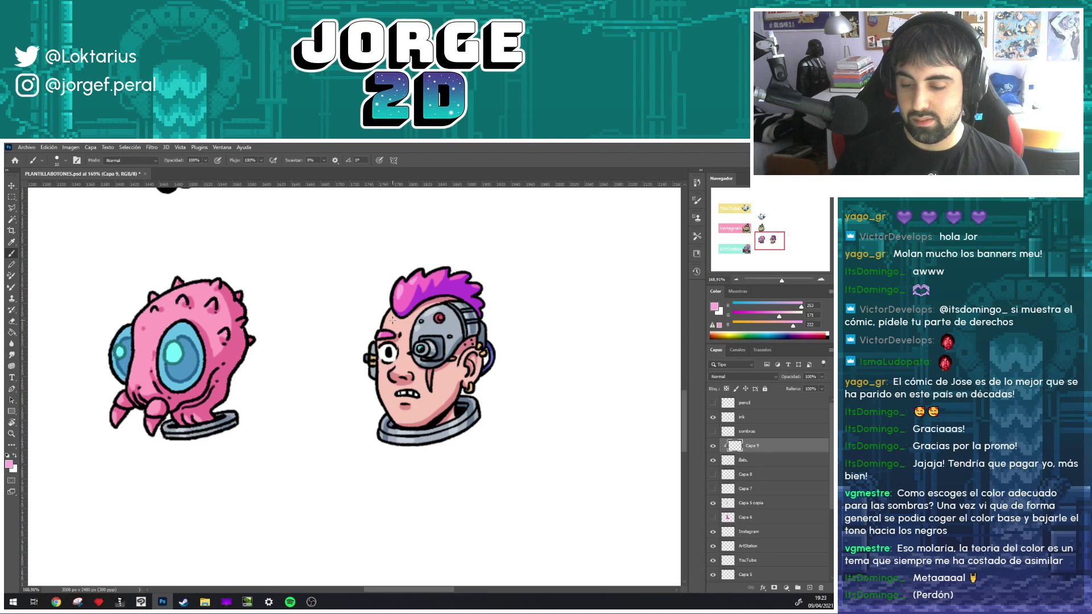
# - Sample the metal plate's grey and lighten it to a pale blue-grey (H 211°, S 9%, B 91%)
pyautogui.moveTo(516, 362)
pyautogui.mouseDown()
pyautogui.moveTo(504, 346)
pyautogui.moveTo(502, 359)
pyautogui.mouseUp()
pyautogui.keyDown('alt'); pyautogui.click(424, 330); pyautogui.keyUp('alt')
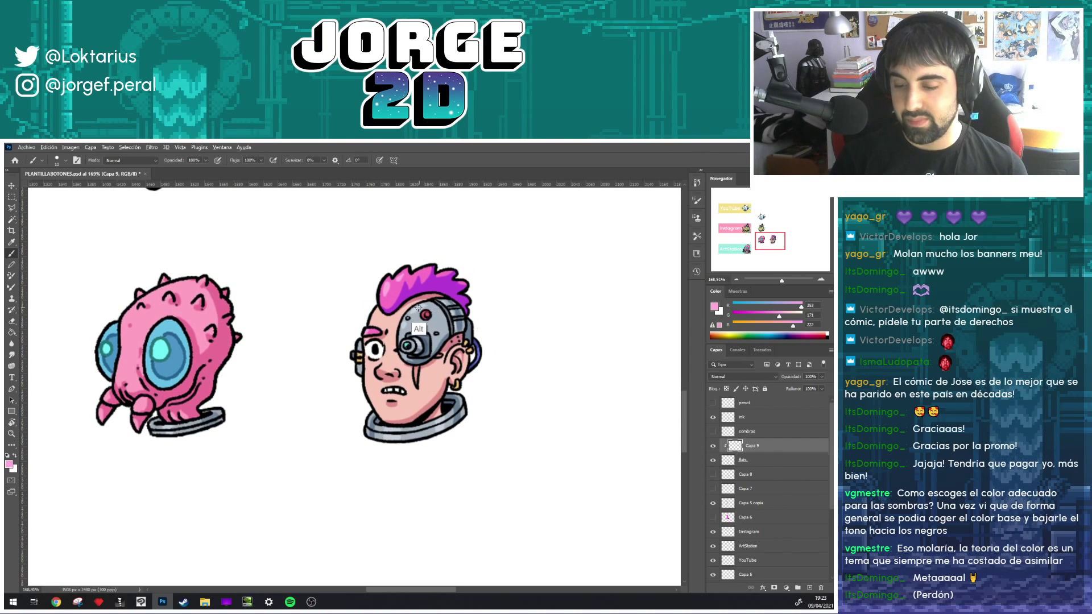
pyautogui.click(713, 306)
pyautogui.click(432, 363)
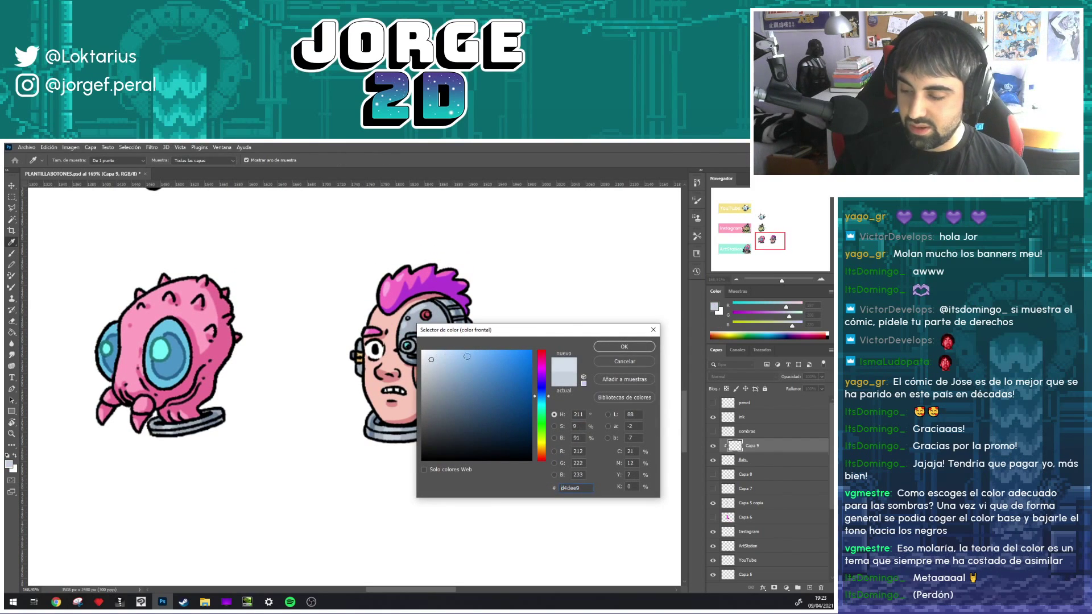
pyautogui.press('Return')
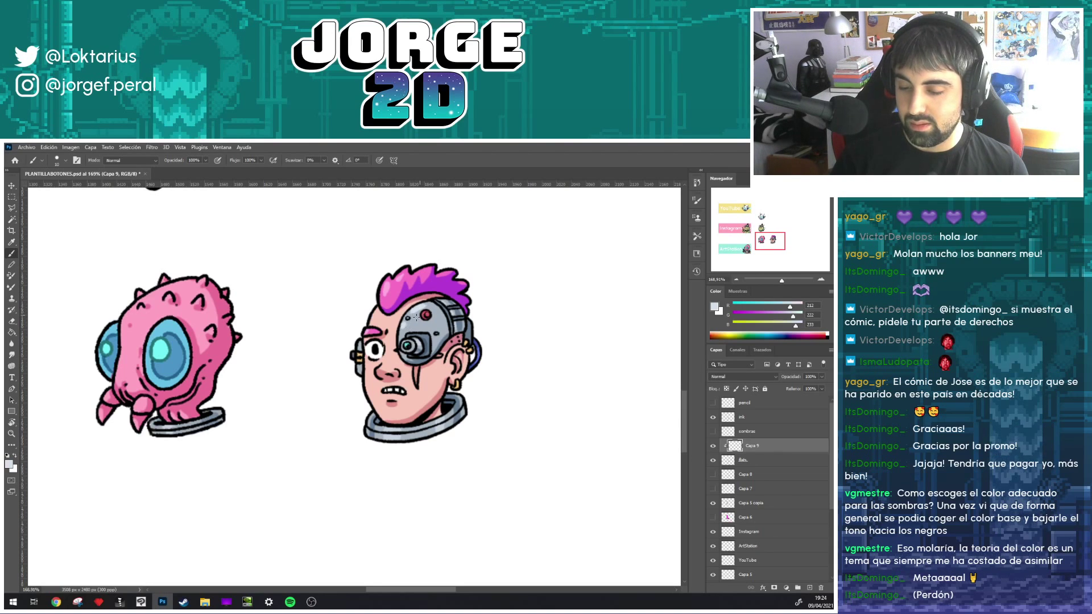
# - Zoom in on the cyborg head and stroke pale grey along the top edge of the metal plate
pyautogui.scroll(-5, 457, 314)
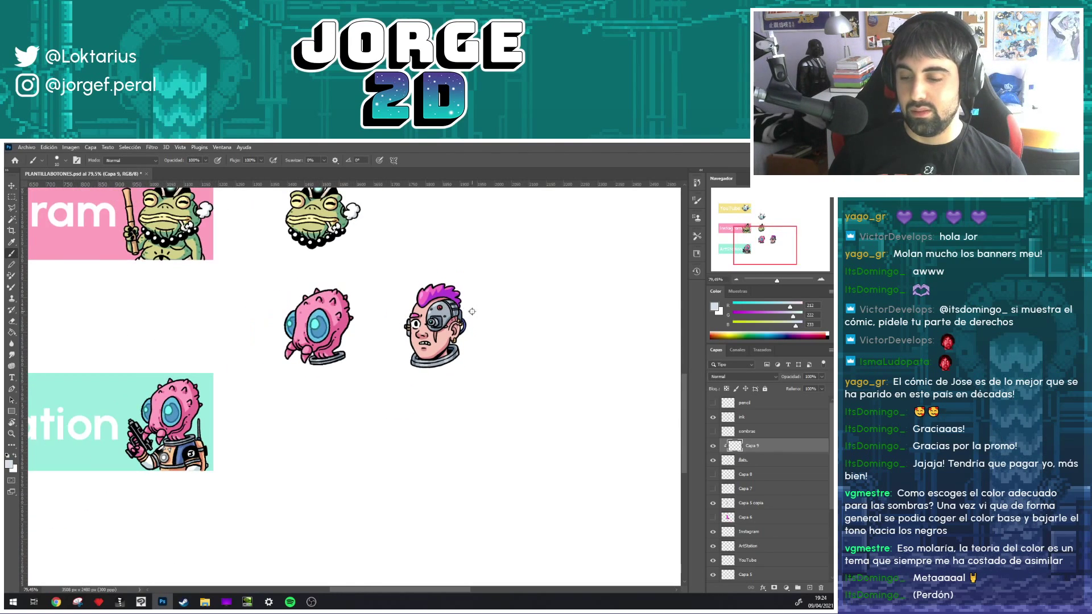
pyautogui.scroll(2, 472, 312)
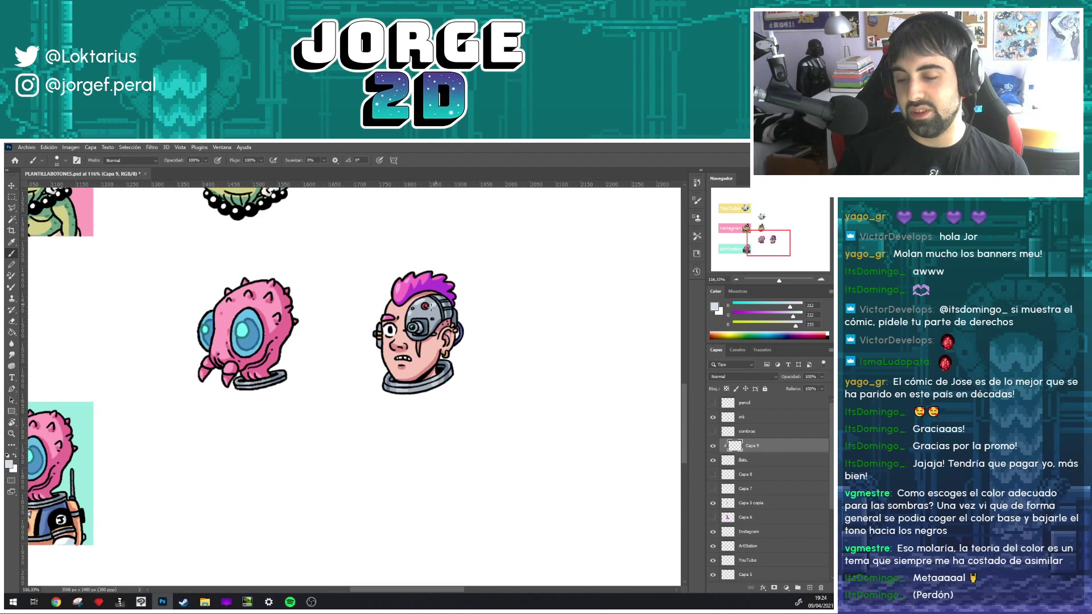
pyautogui.scroll(-3, 571, 329)
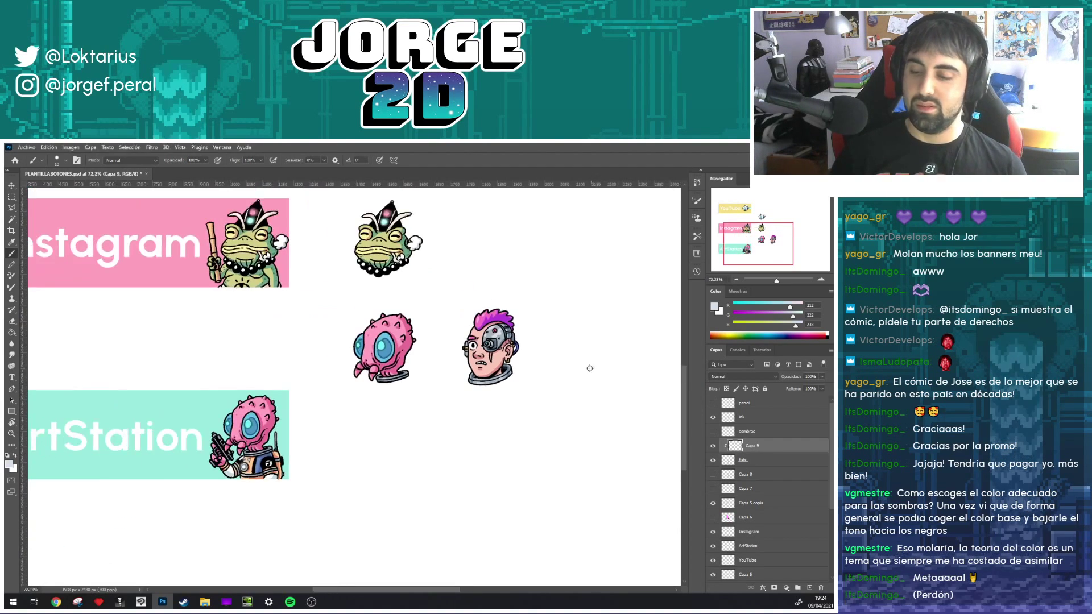
pyautogui.scroll(3, 563, 355)
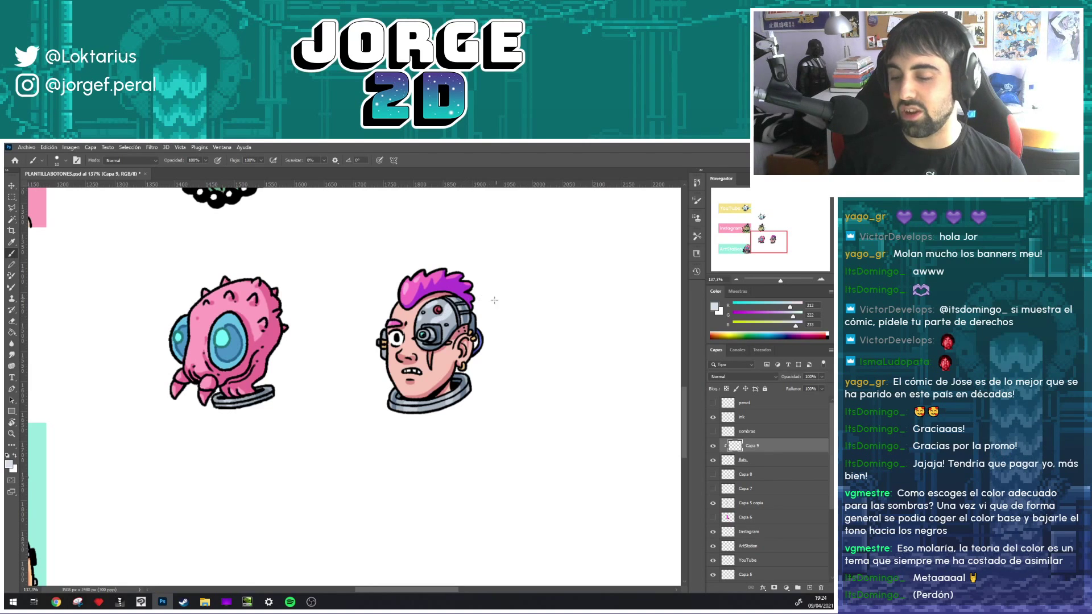
pyautogui.scroll(-2, 493, 323)
pyautogui.scroll(-1, 493, 323)
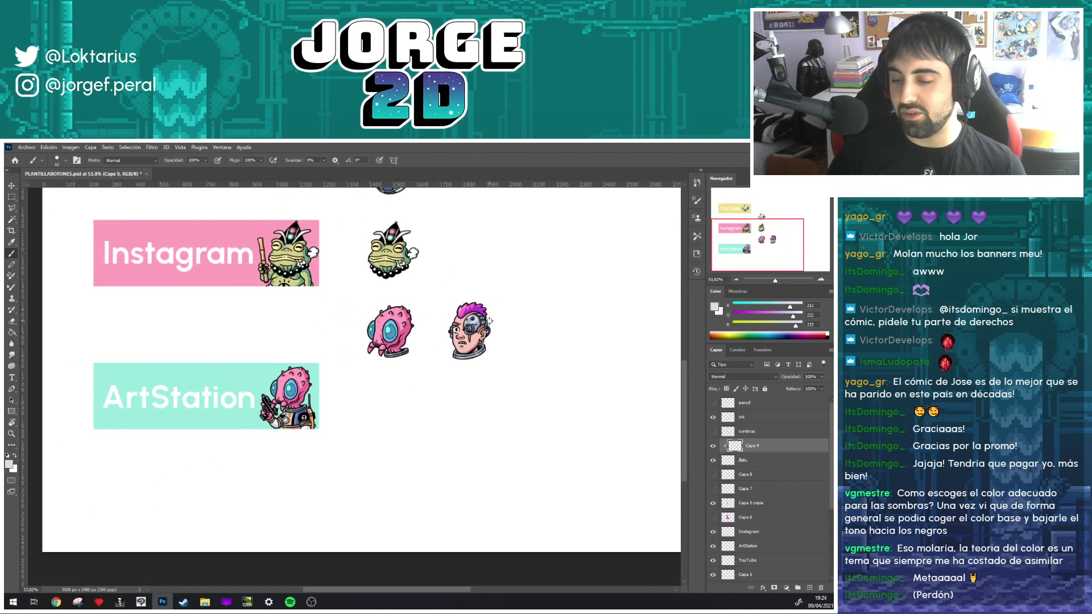
pyautogui.scroll(3, 494, 327)
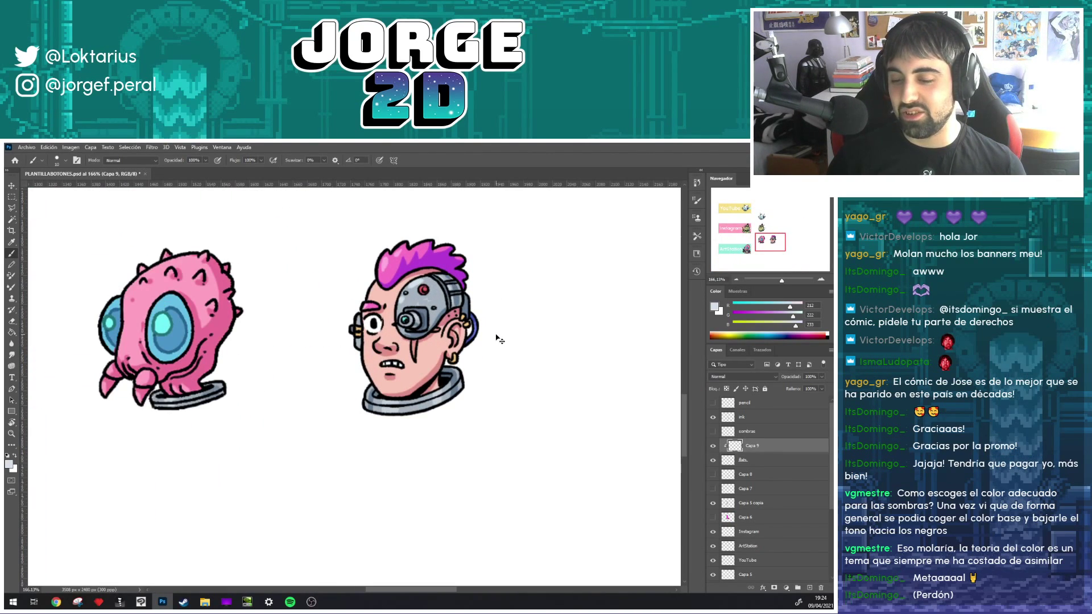
pyautogui.scroll(2, 423, 303)
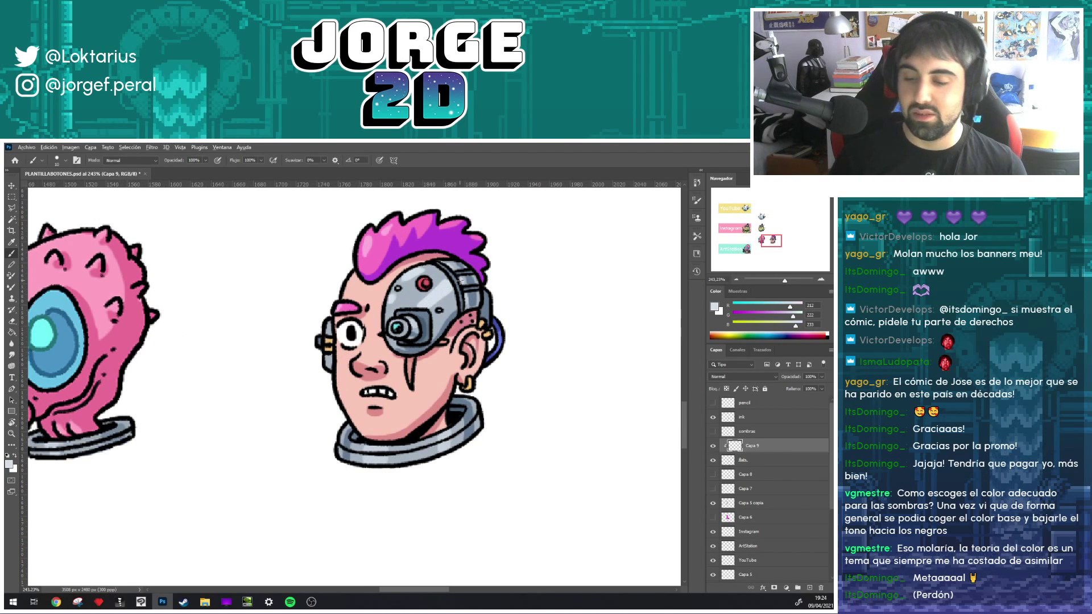
pyautogui.scroll(-2, 461, 280)
pyautogui.scroll(-2, 462, 282)
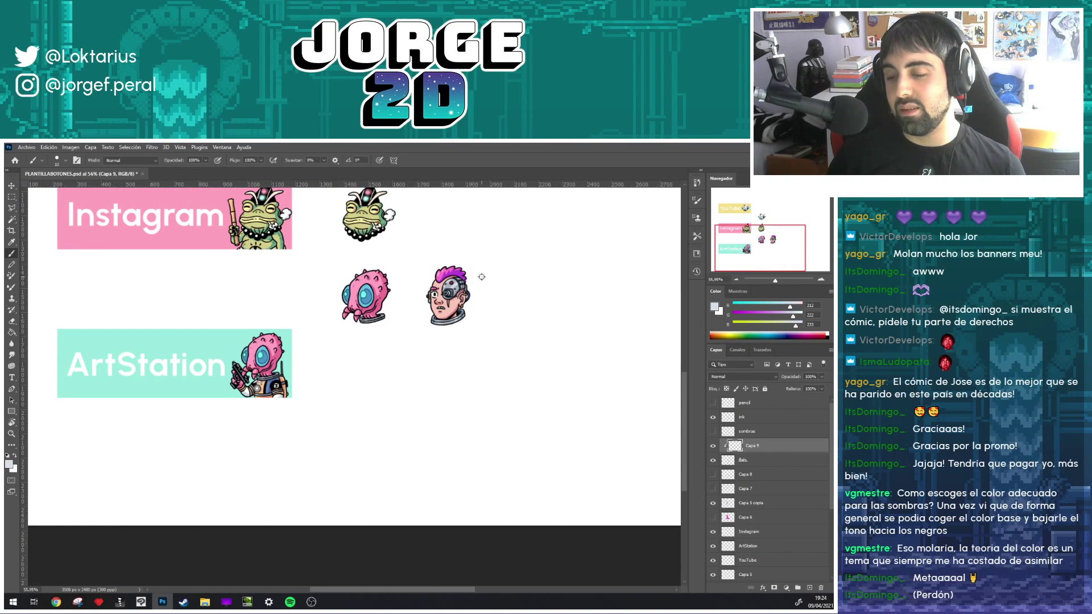
pyautogui.scroll(2, 481, 278)
pyautogui.scroll(2, 472, 285)
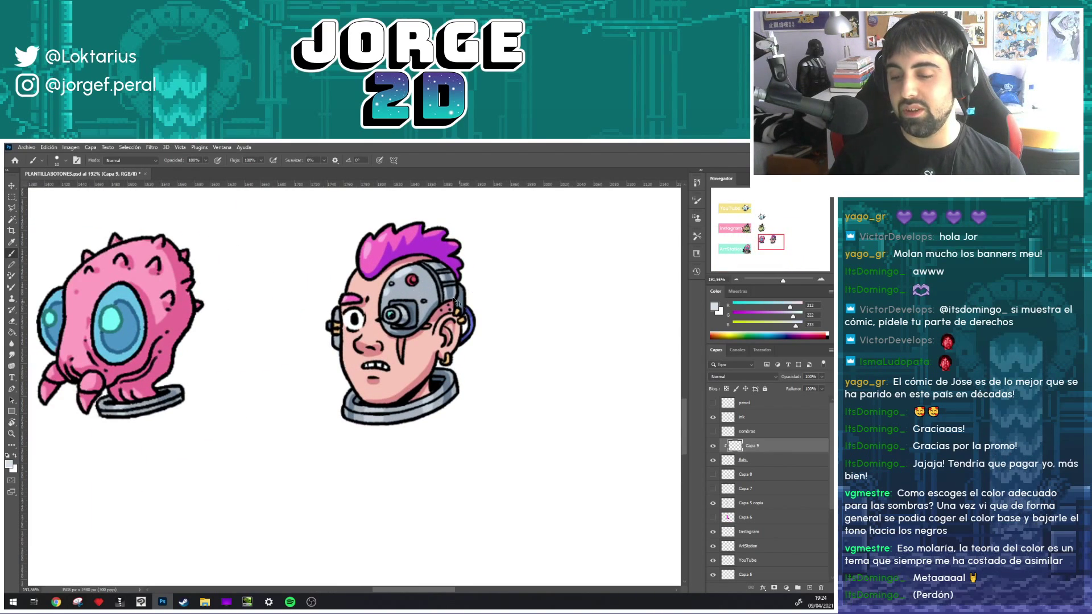
pyautogui.moveTo(407, 300); pyautogui.dragTo(429, 277)
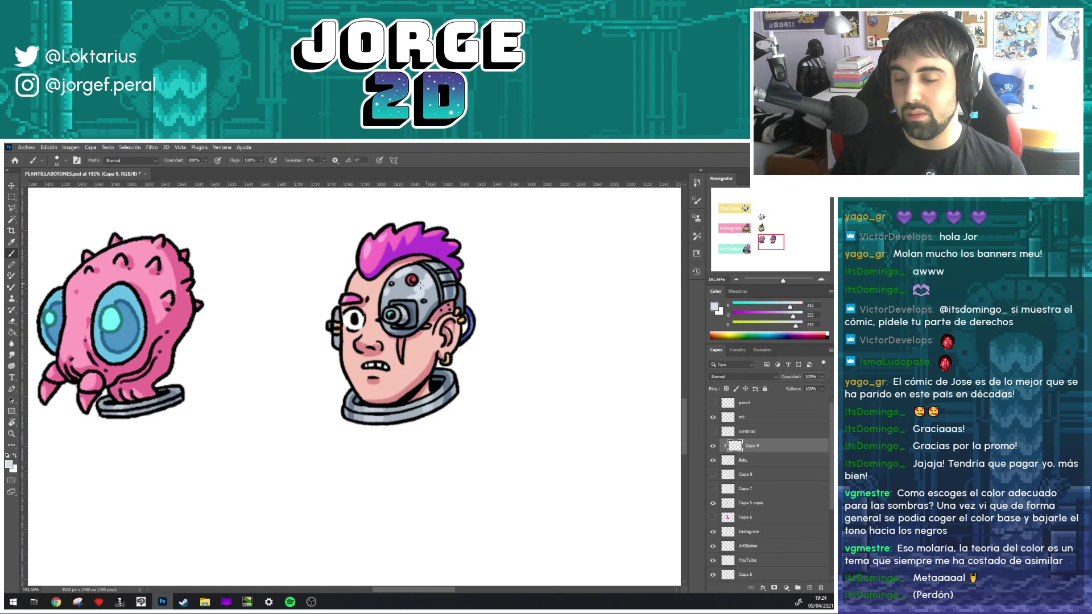
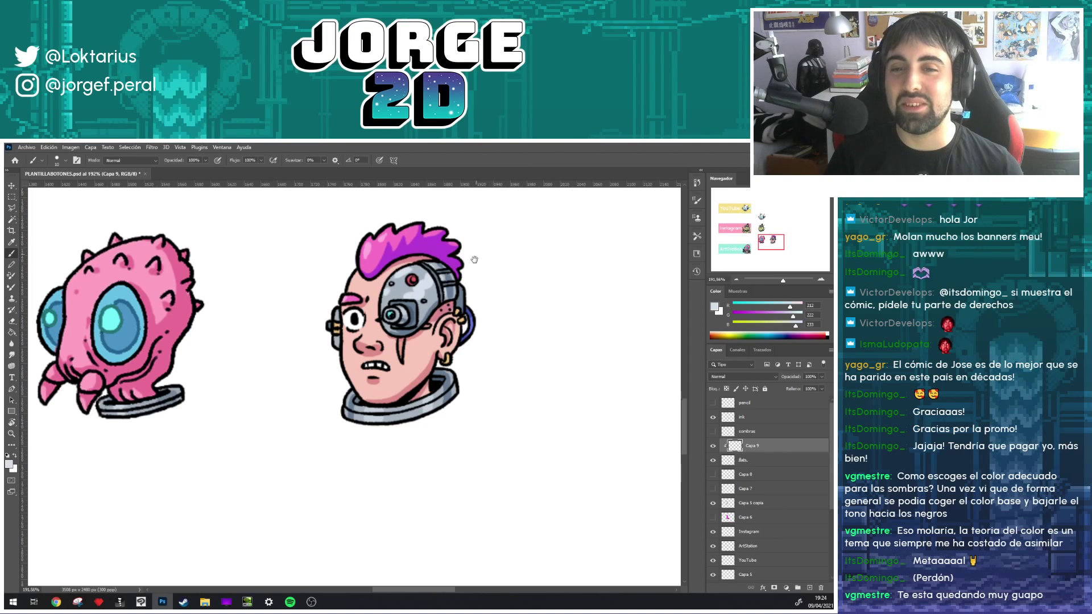
# - Paint a short light grey highlight stroke on the cyborg's metal head plate
pyautogui.moveTo(476, 282); pyautogui.dragTo(487, 298)
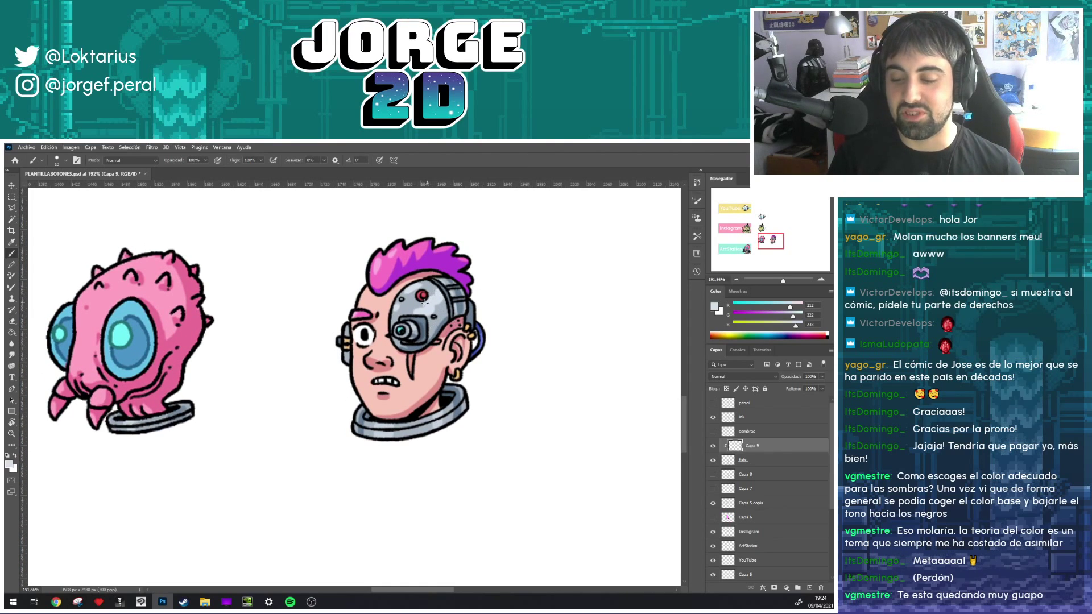
pyautogui.press('e')
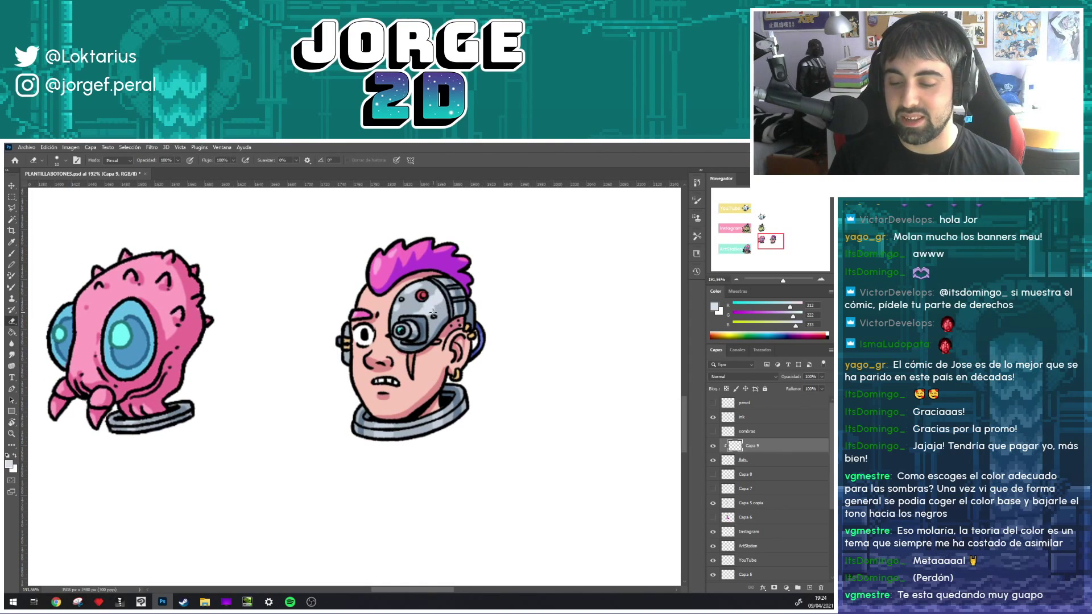
pyautogui.press('b')
pyautogui.moveTo(433, 301); pyautogui.dragTo(428, 311)
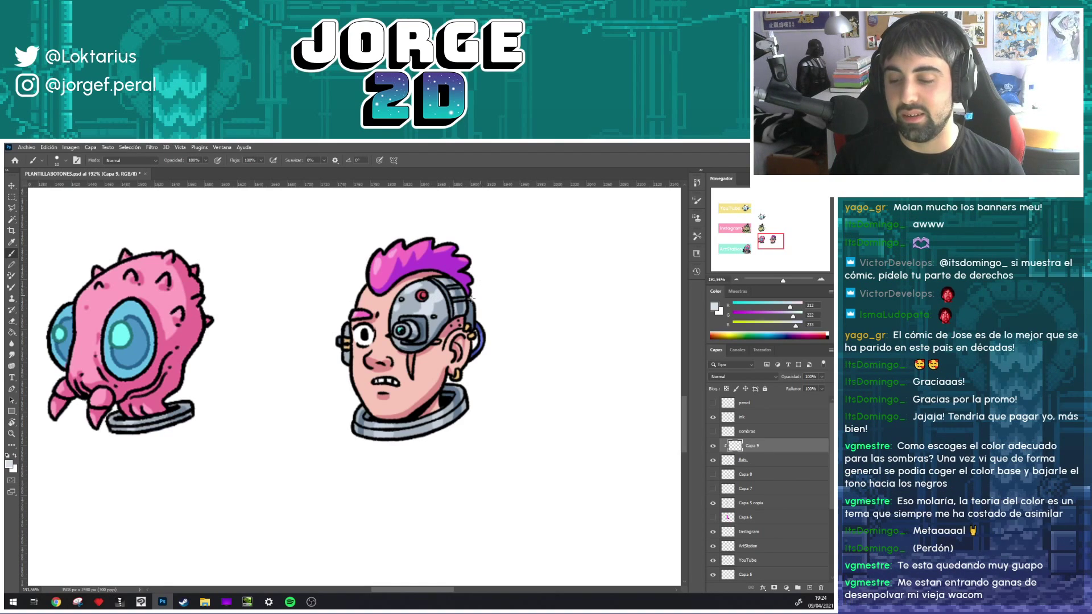
pyautogui.press('e')
pyautogui.press('b')
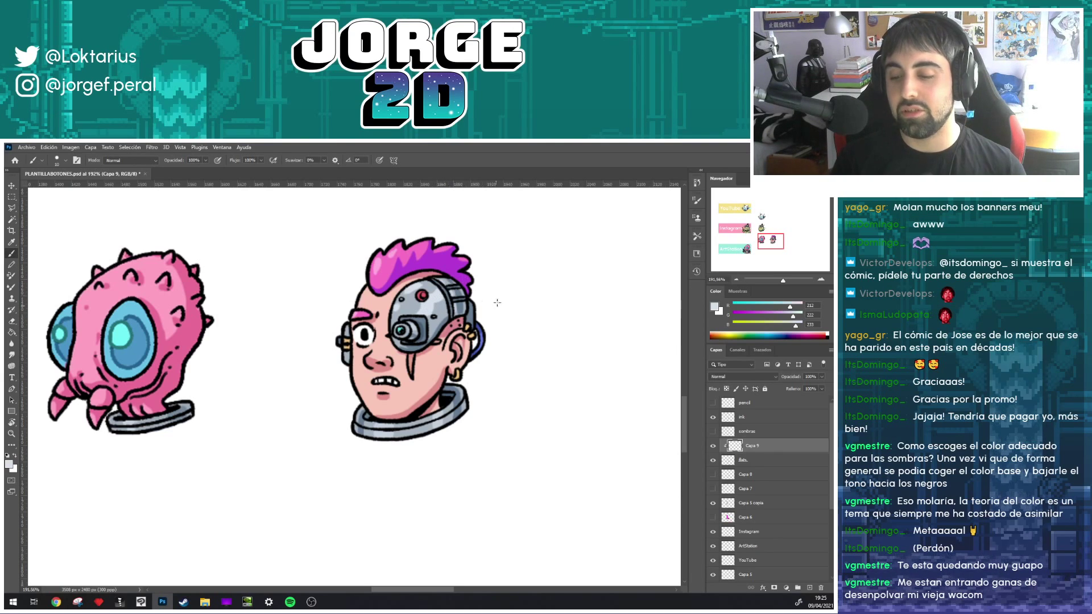
pyautogui.press('e')
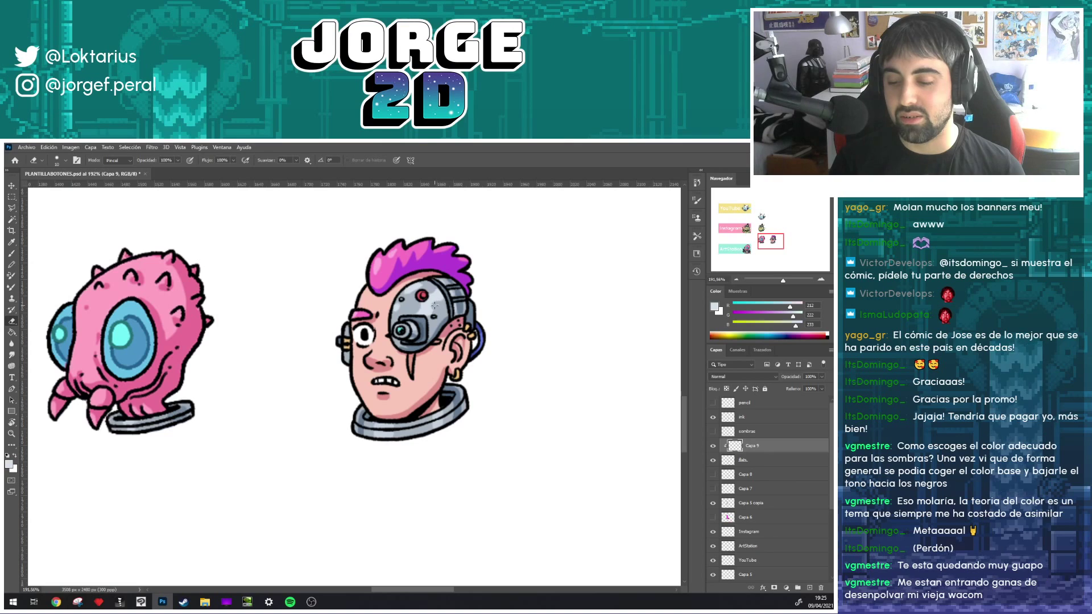
pyautogui.press('b')
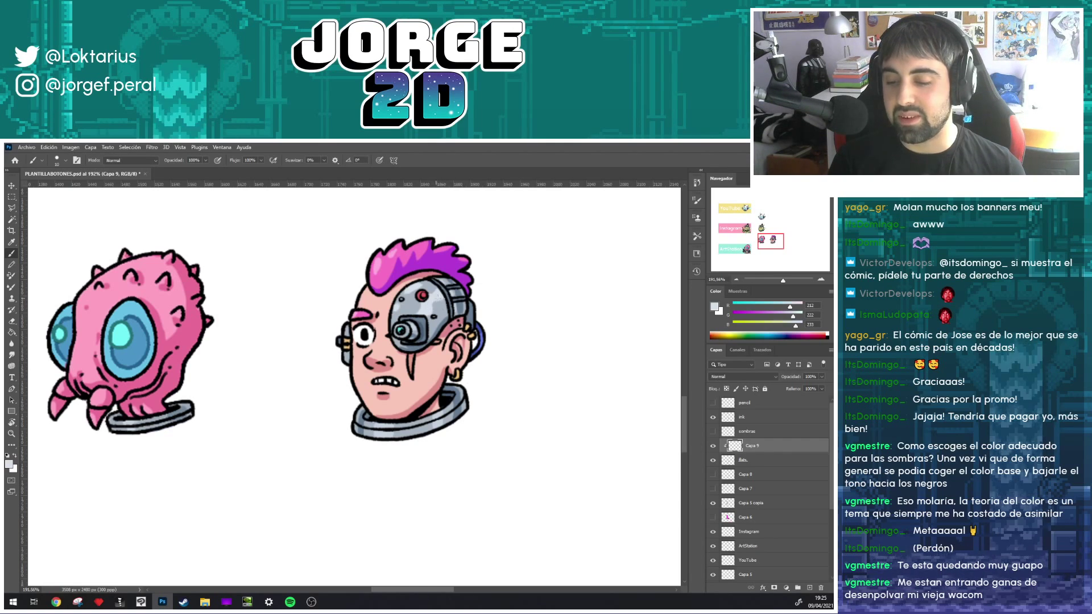
pyautogui.scroll(-1, 403, 323)
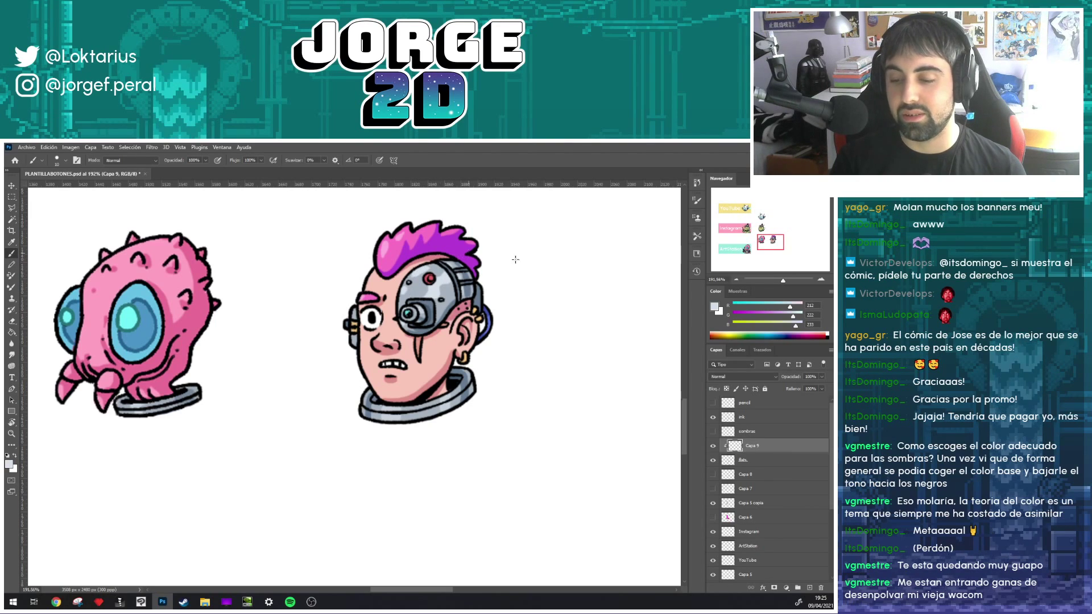
pyautogui.scroll(1, 509, 304)
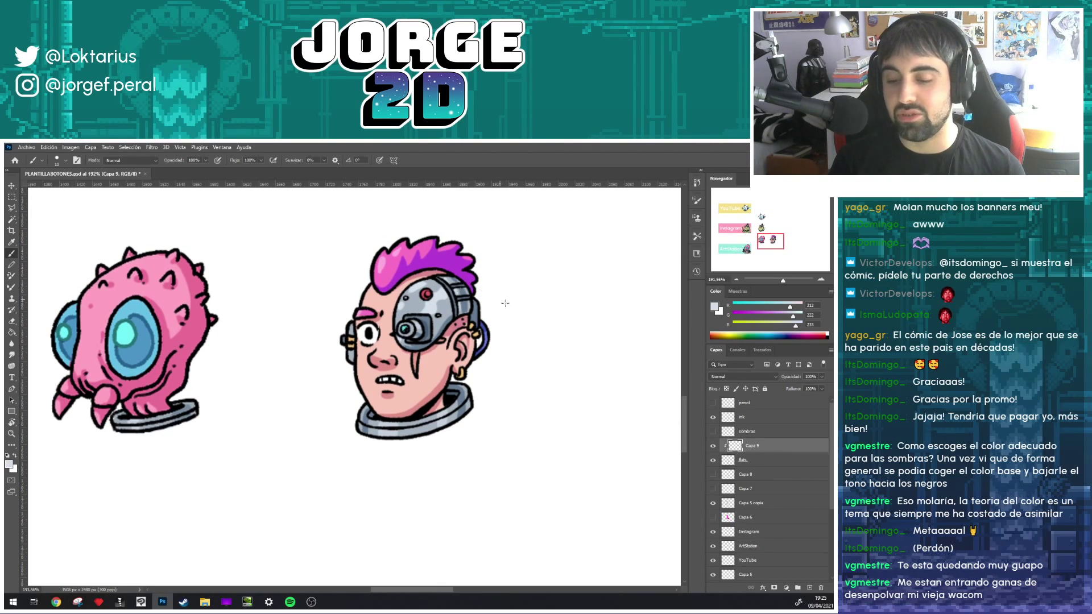
pyautogui.scroll(-2, 433, 313)
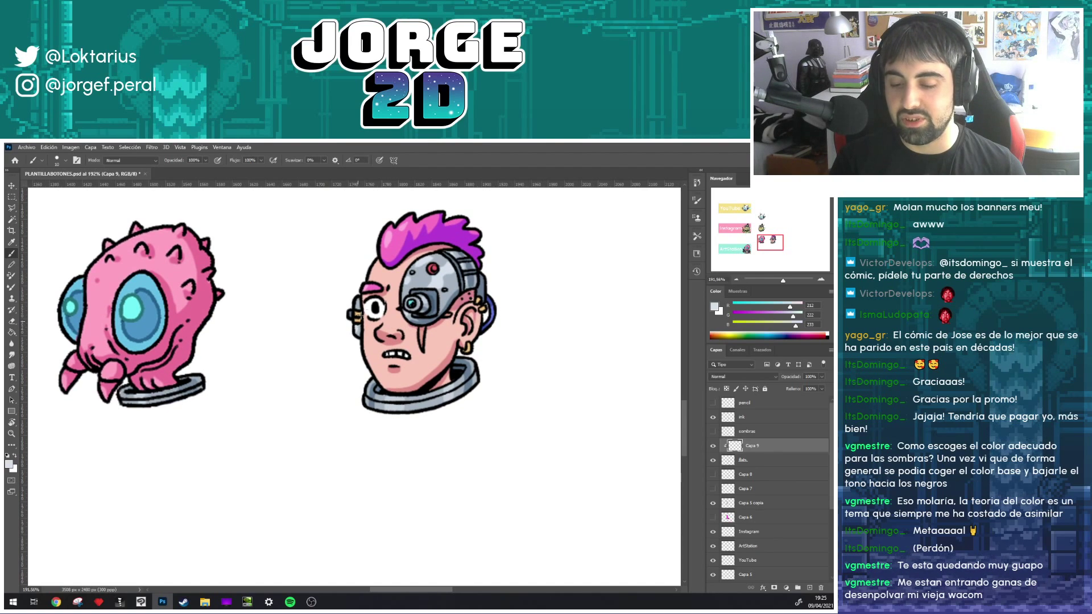
pyautogui.scroll(-1, 560, 355)
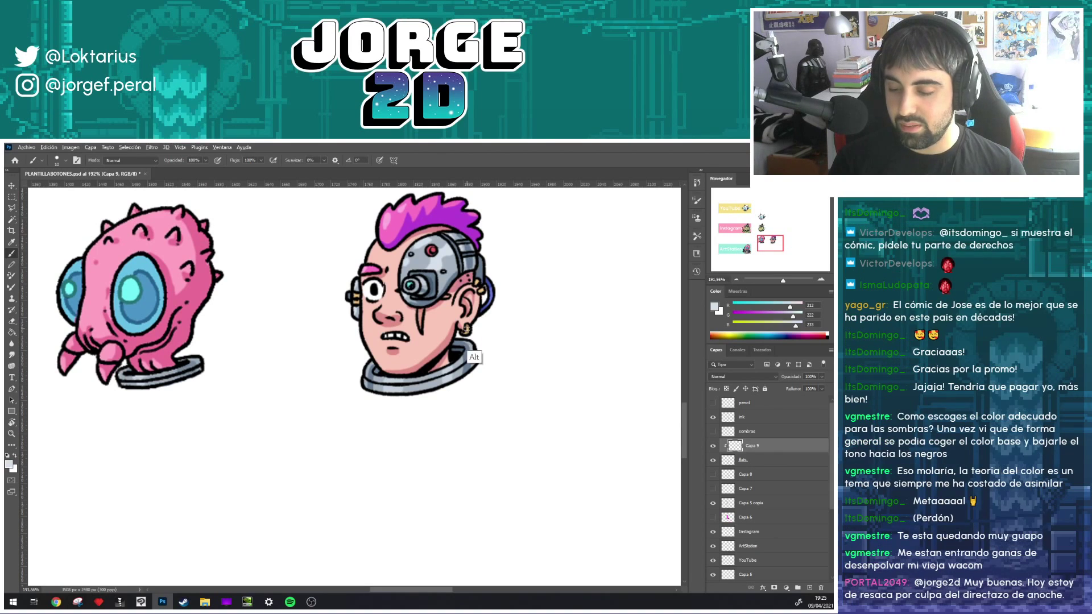
# - Sample the cyborg's tan skin and refine it to pale cream, RGB 246, 228, 205
pyautogui.keyDown('alt'); pyautogui.click(466, 329); pyautogui.keyUp('alt')
pyautogui.click(715, 308)
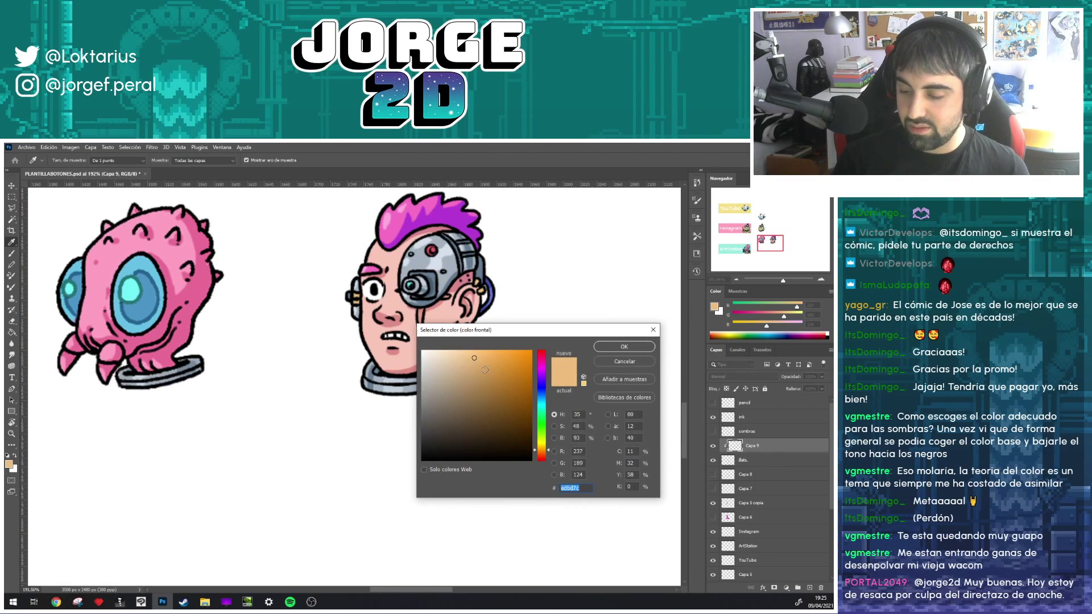
pyautogui.click(485, 370)
pyautogui.click(489, 375)
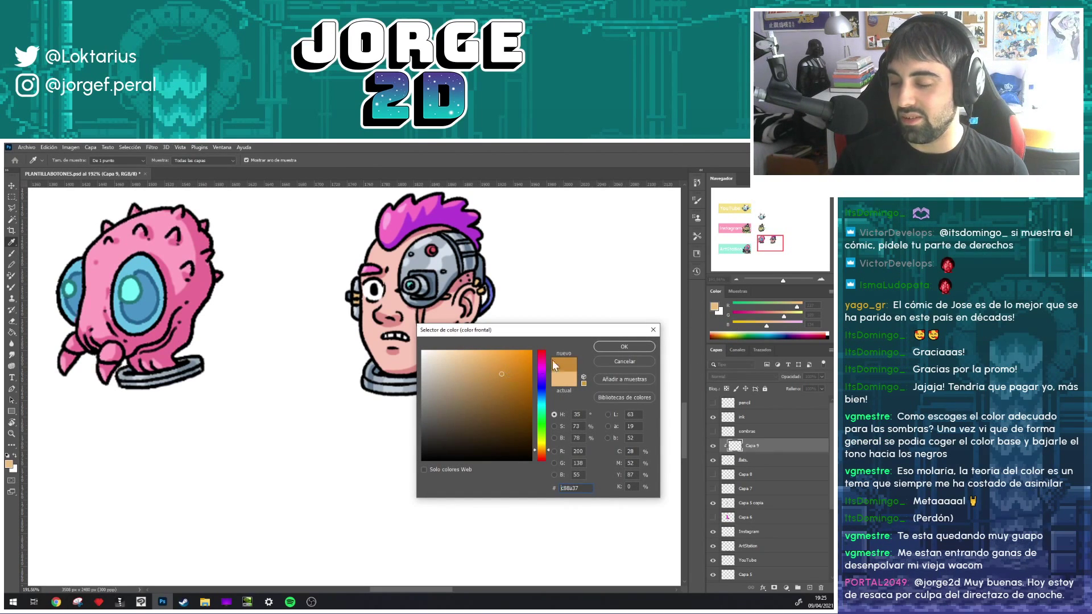
pyautogui.click(610, 343)
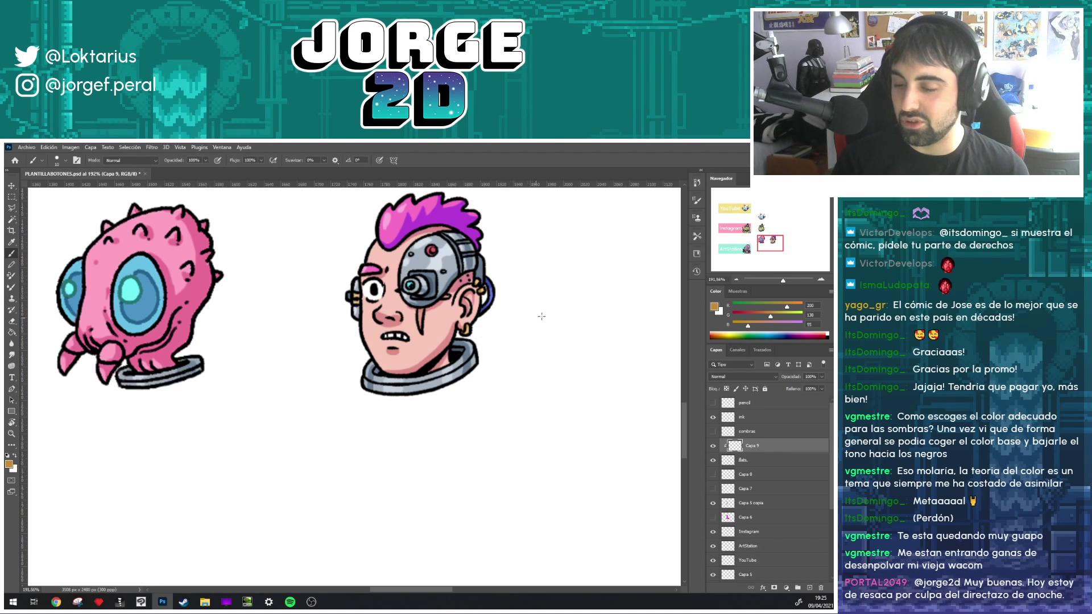
pyautogui.click(8, 464)
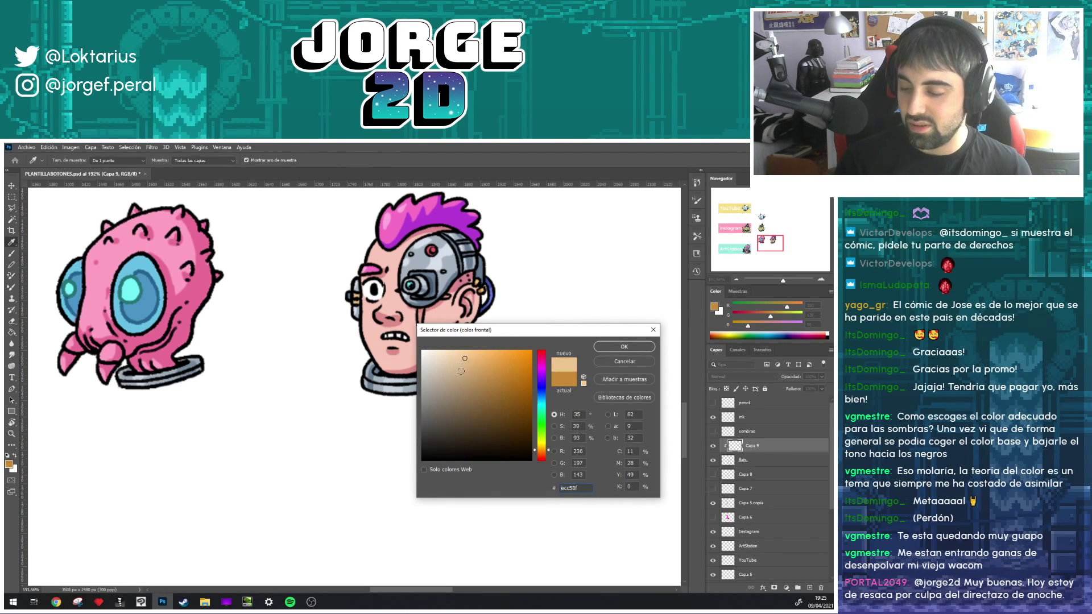
pyautogui.click(459, 357)
pyautogui.click(608, 345)
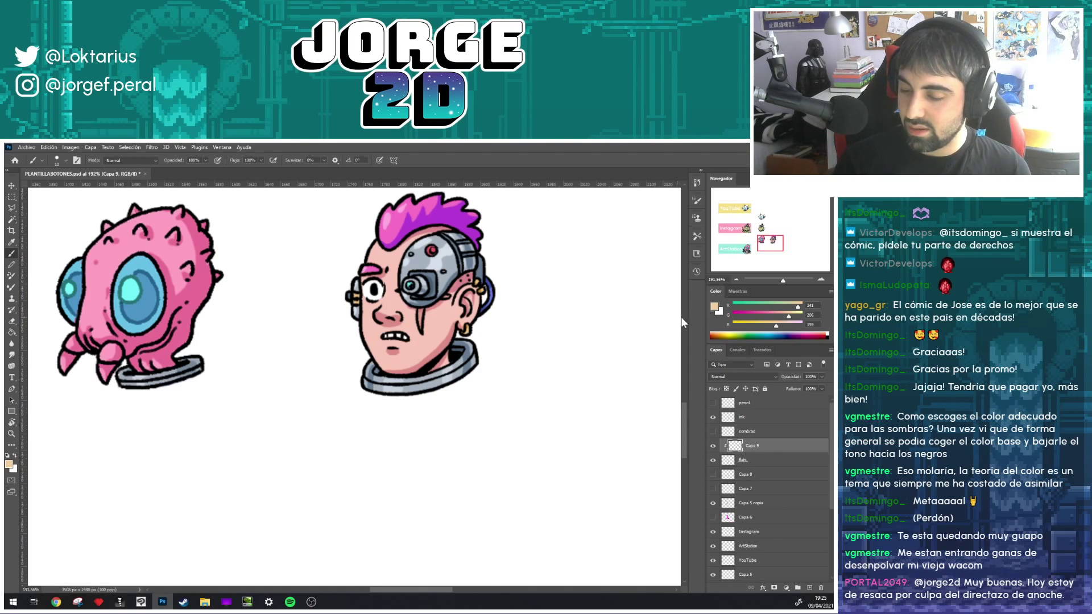
pyautogui.click(715, 307)
pyautogui.click(440, 354)
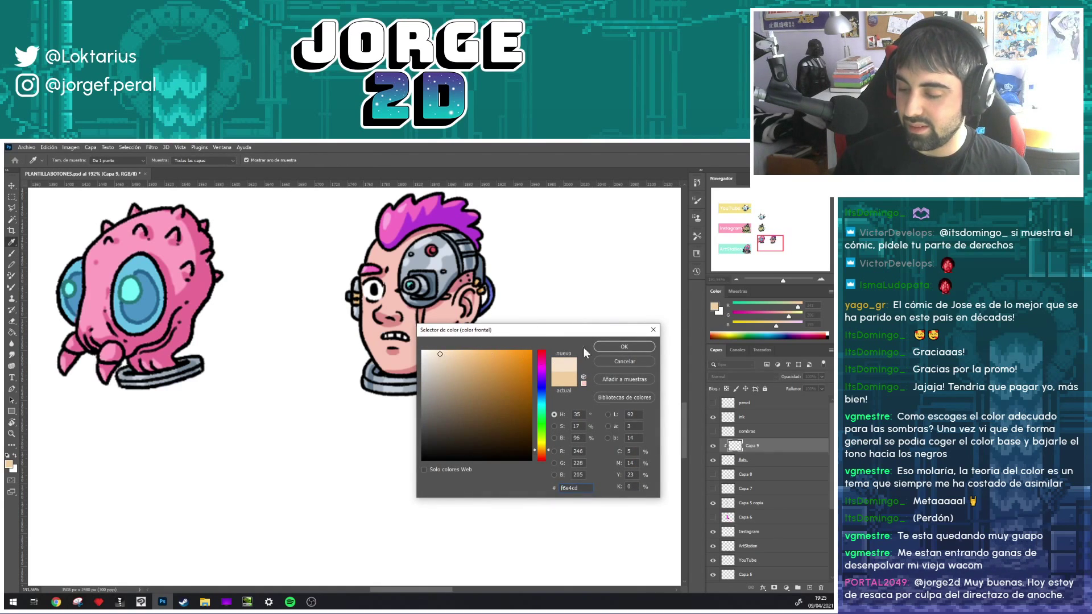
pyautogui.click(620, 347)
pyautogui.press('b')
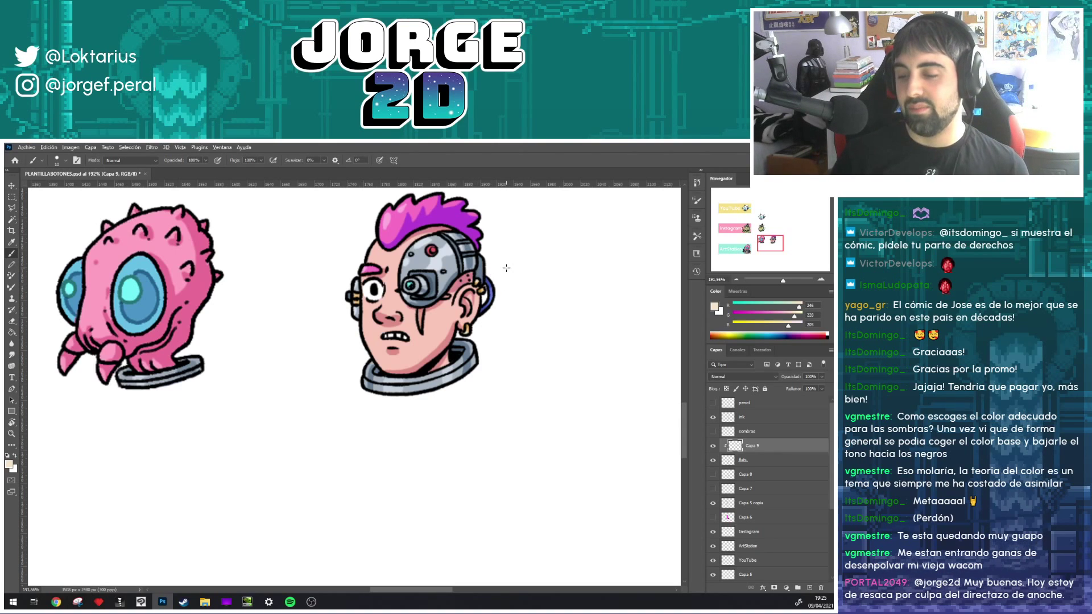
# - Add a new empty layer, Capa 10, above Capa 9
pyautogui.scroll(-5, 506, 268)
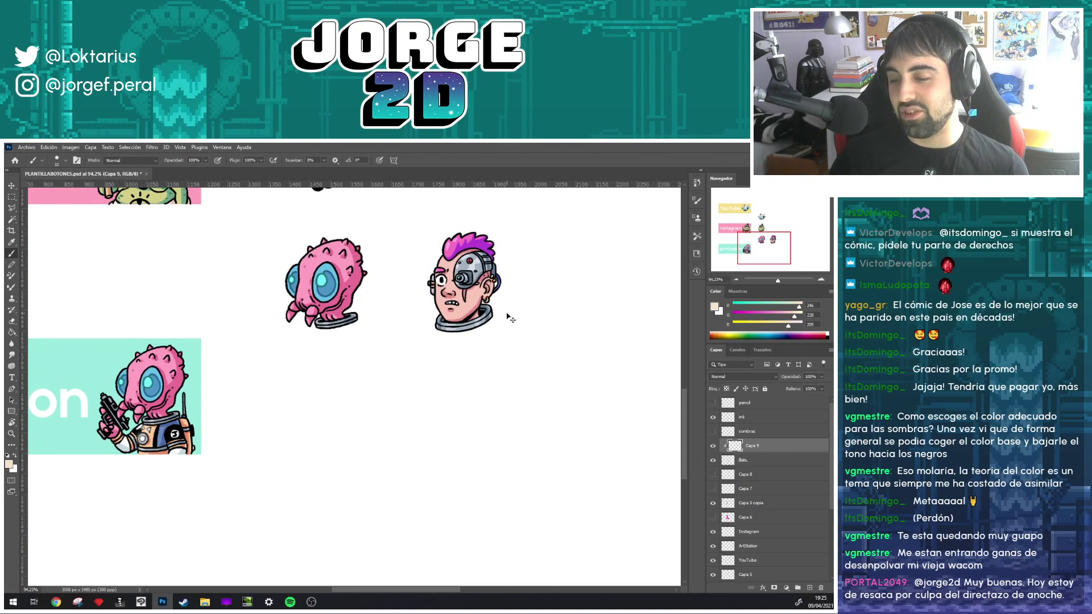
pyautogui.scroll(2, 501, 320)
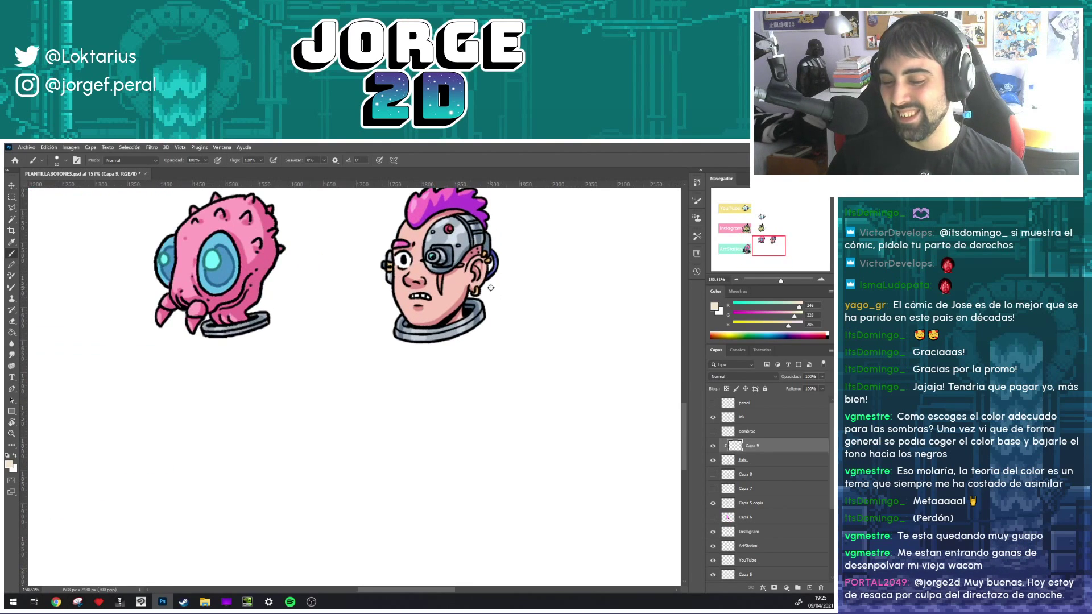
pyautogui.scroll(3, 495, 295)
pyautogui.scroll(-1, 492, 291)
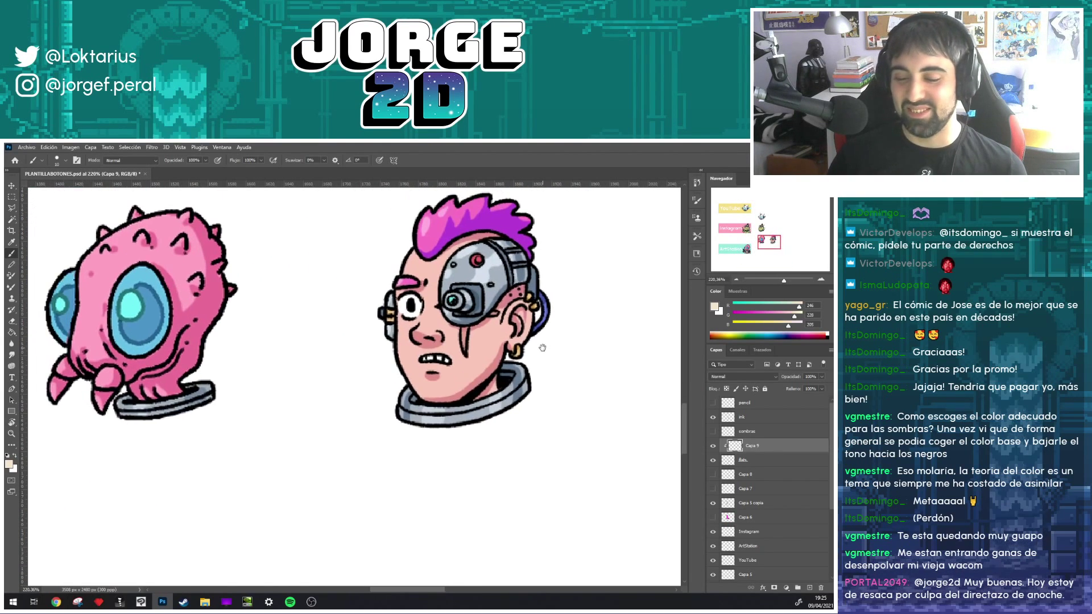
pyautogui.scroll(-2, 501, 307)
pyautogui.scroll(-2, 515, 330)
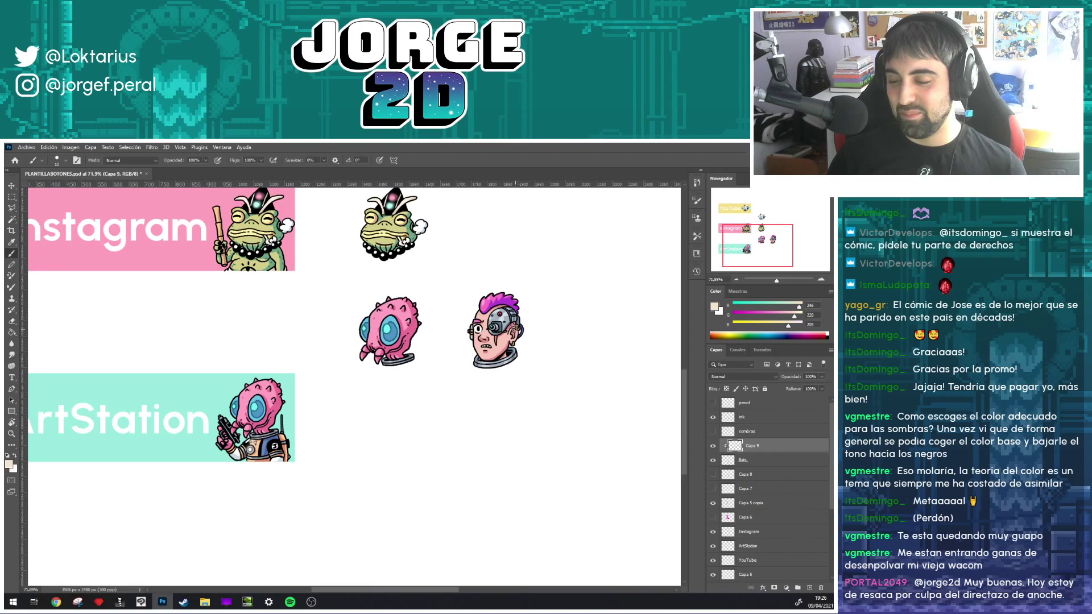
pyautogui.scroll(3, 512, 327)
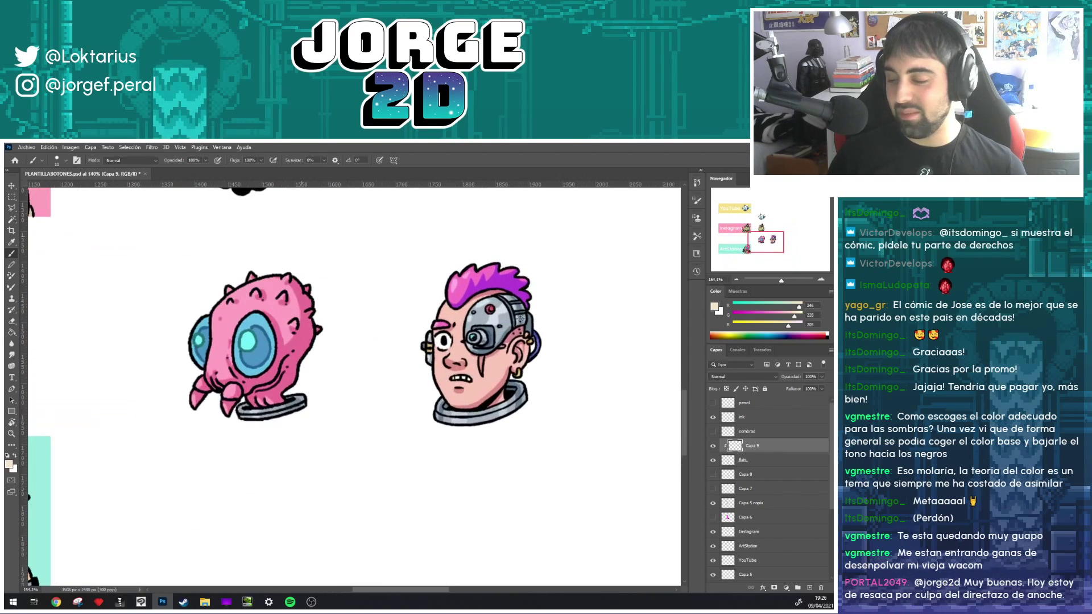
pyautogui.click(810, 588)
pyautogui.moveTo(512, 317); pyautogui.dragTo(503, 334)
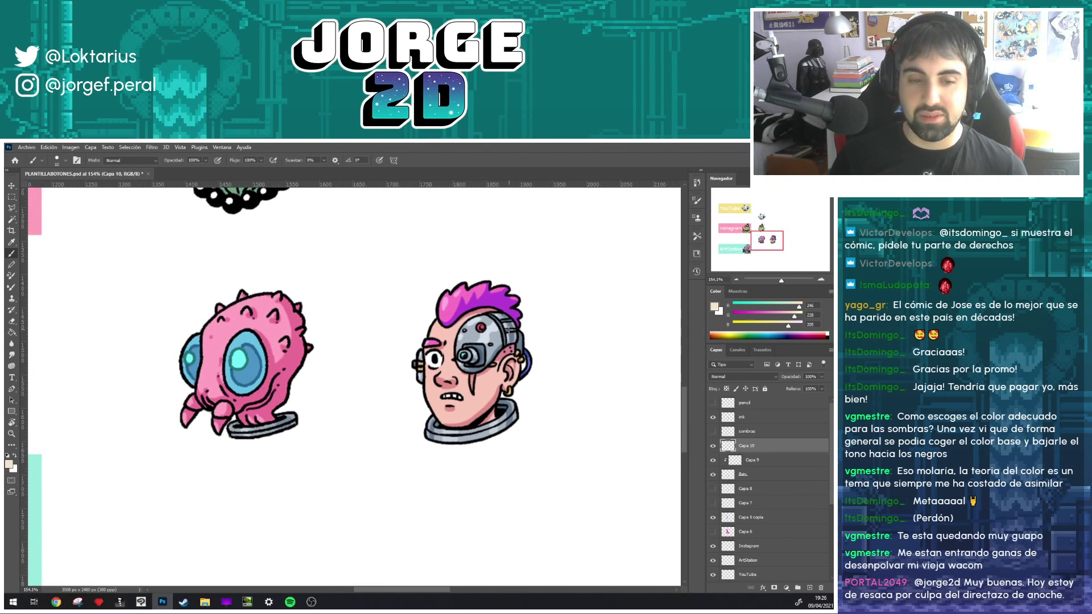
# - Check the brush preset picker and close it without changes
pyautogui.click(64, 161)
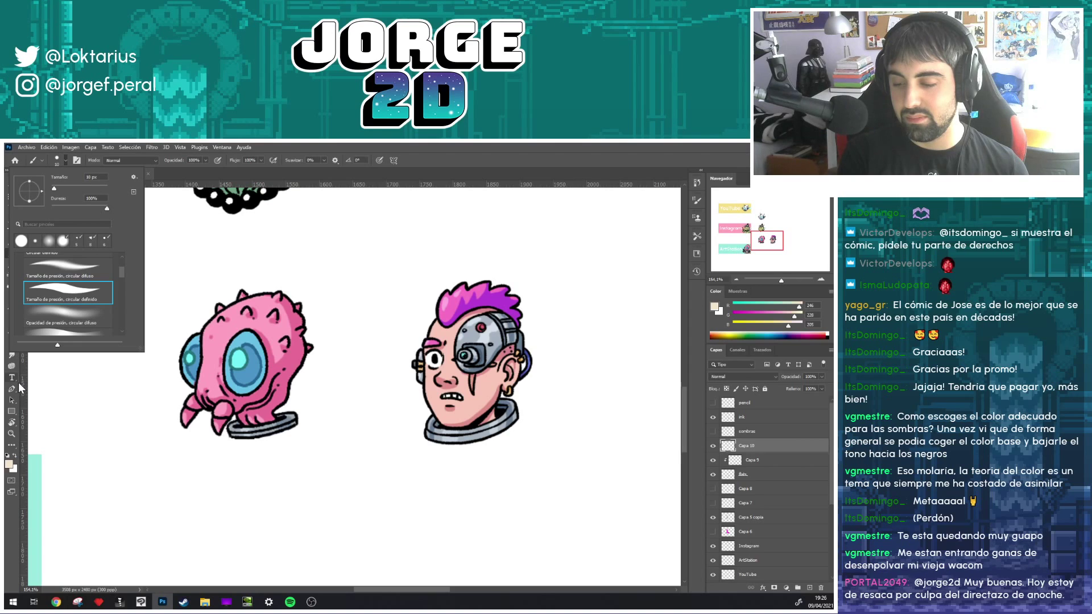
pyautogui.press('Escape')
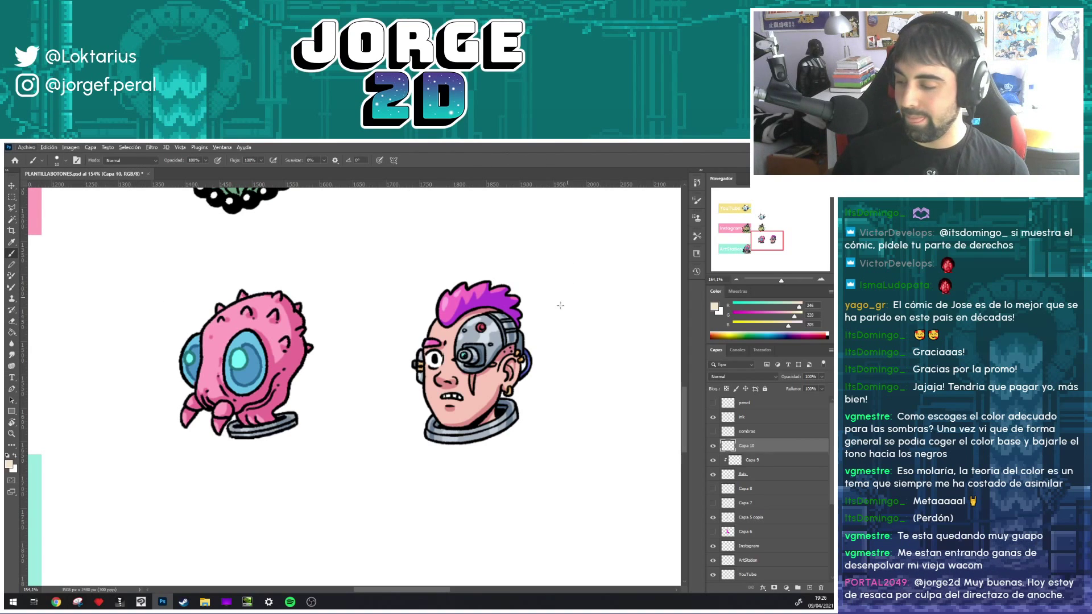
pyautogui.scroll(3, 495, 340)
pyautogui.scroll(2, 495, 340)
# - Select the ink layer, then hide and show it to compare the face
pyautogui.click(751, 420)
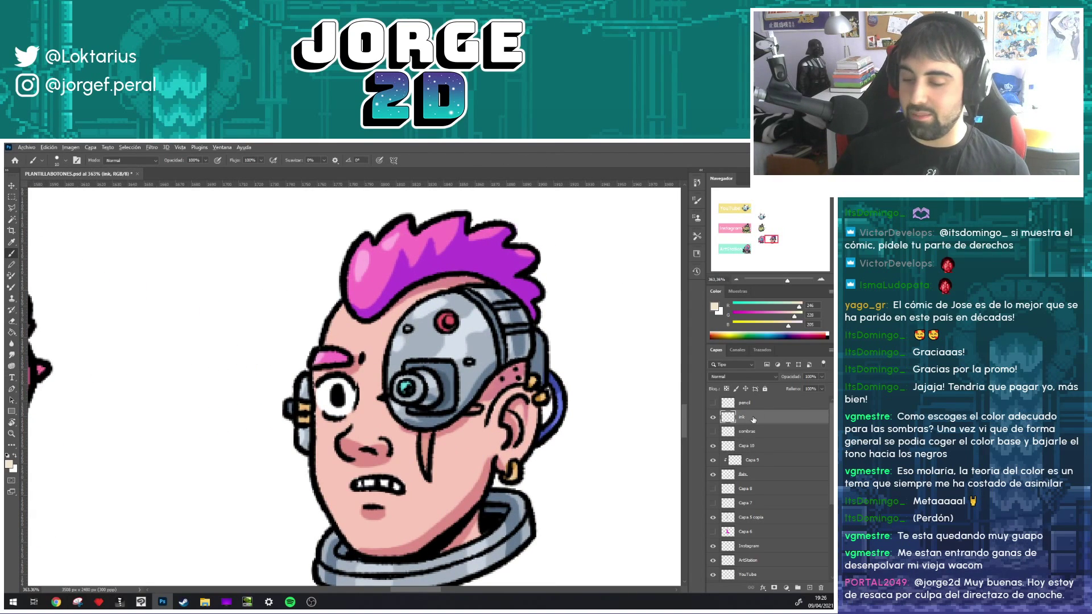
pyautogui.scroll(-2, 380, 346)
pyautogui.scroll(-2, 380, 346)
pyautogui.scroll(-1, 371, 322)
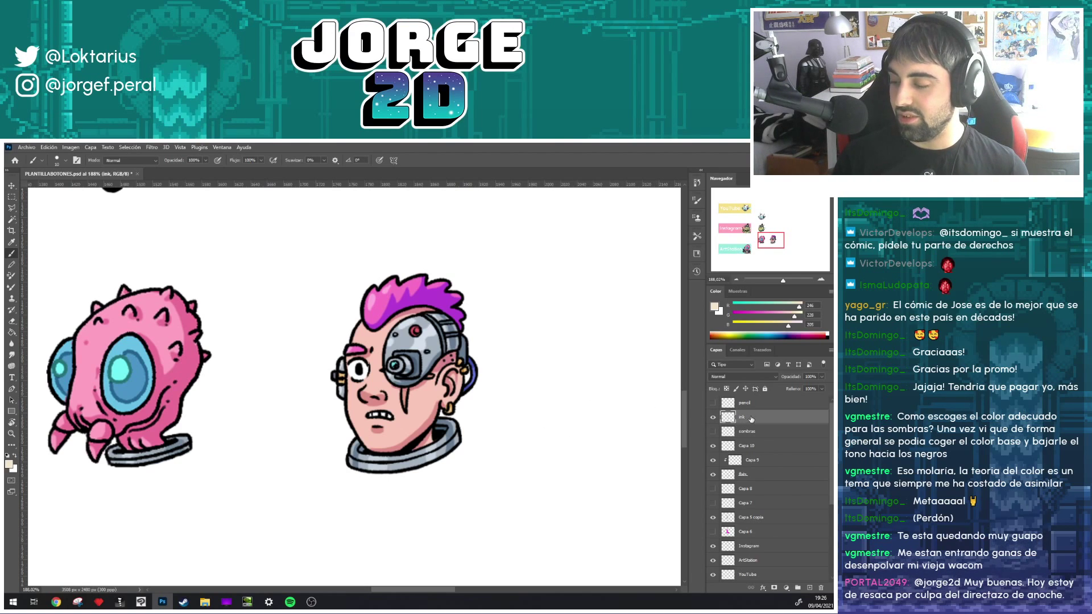
pyautogui.click(713, 417)
pyautogui.click(713, 418)
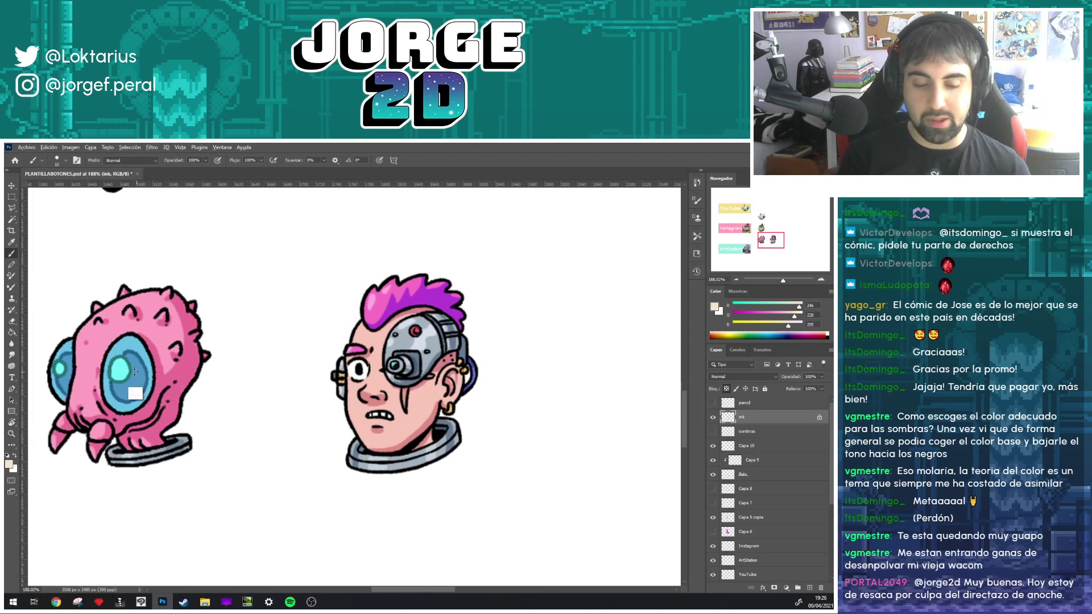
# - Try a blue rim light along the cyborg's hair, face, eyepiece and collar, then undo it
pyautogui.keyDown('alt'); pyautogui.click(136, 395); pyautogui.keyUp('alt')
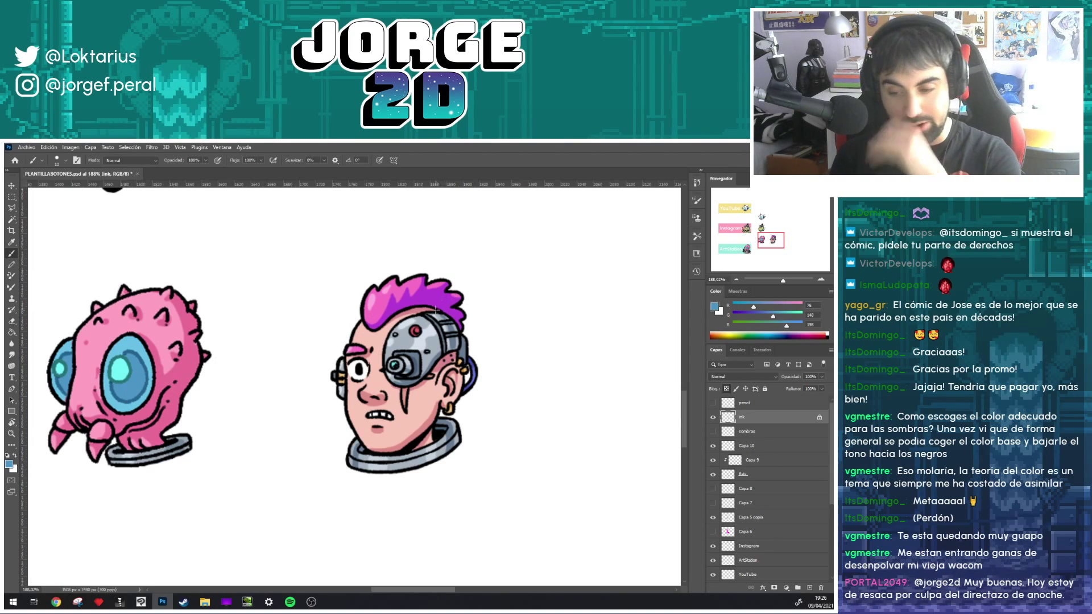
pyautogui.moveTo(458, 284)
pyautogui.mouseDown()
pyautogui.moveTo(344, 369)
pyautogui.moveTo(464, 319)
pyautogui.moveTo(472, 398)
pyautogui.mouseUp()
pyautogui.moveTo(358, 450); pyautogui.dragTo(460, 433)
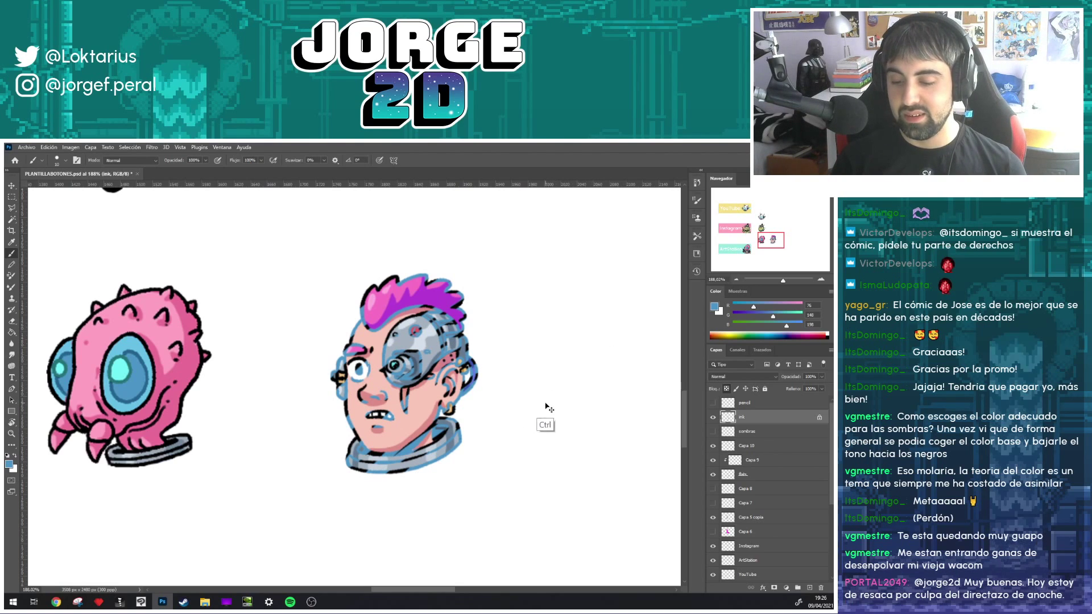
pyautogui.hotkey('ctrl', 'z')
pyautogui.hotkey('ctrl', 'z')
pyautogui.hotkey('ctrl', 'z')
# - Sample the eye lens cyan and adjust it to a deeper blue
pyautogui.scroll(3, 353, 343)
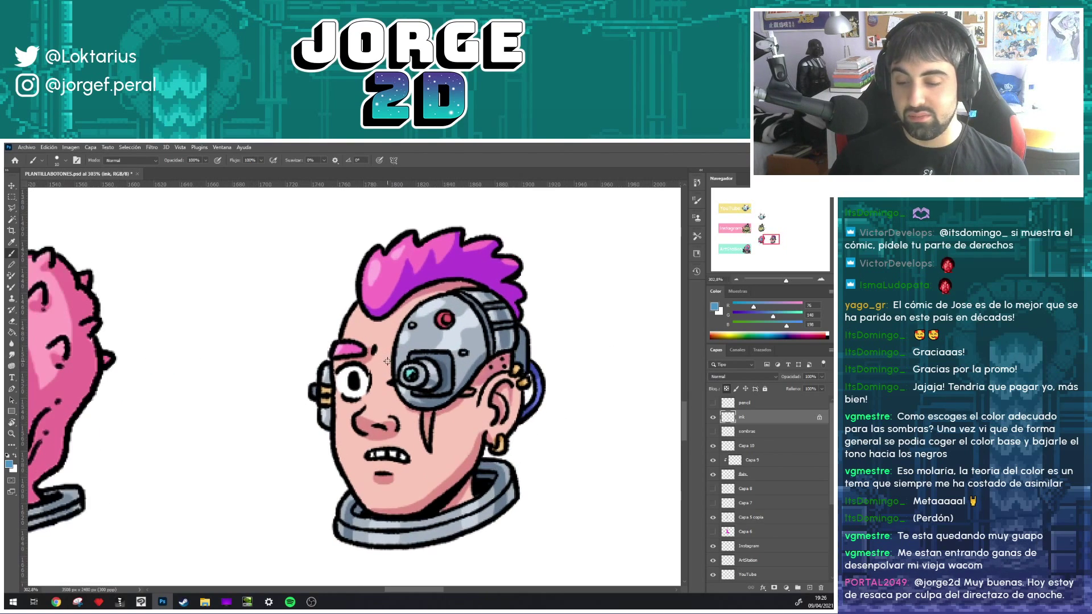
pyautogui.keyDown('alt'); pyautogui.click(411, 373); pyautogui.keyUp('alt')
pyautogui.click(715, 308)
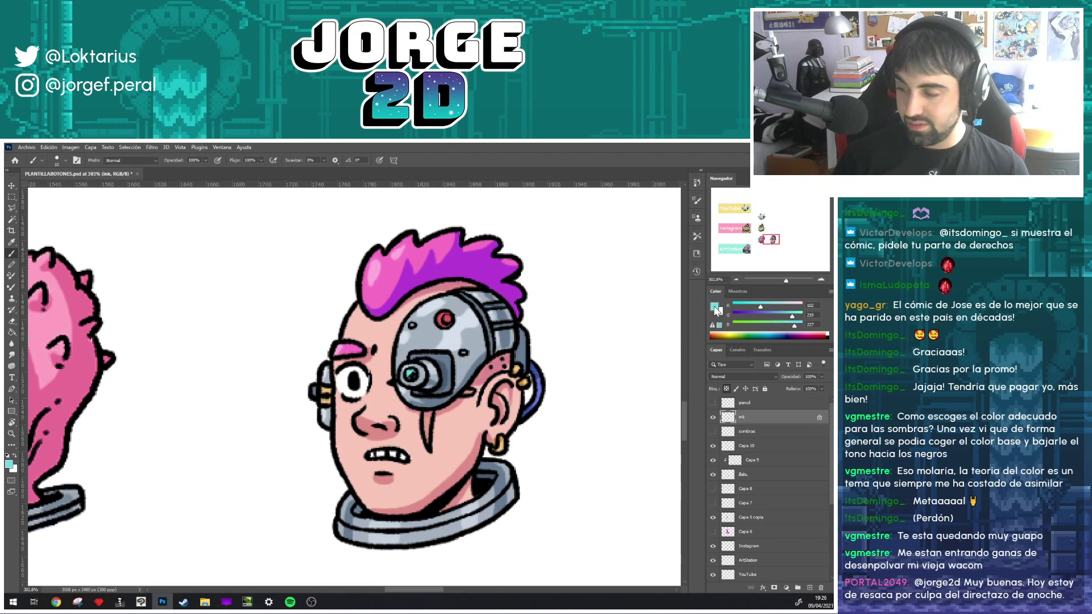
pyautogui.moveTo(495, 391); pyautogui.dragTo(500, 397)
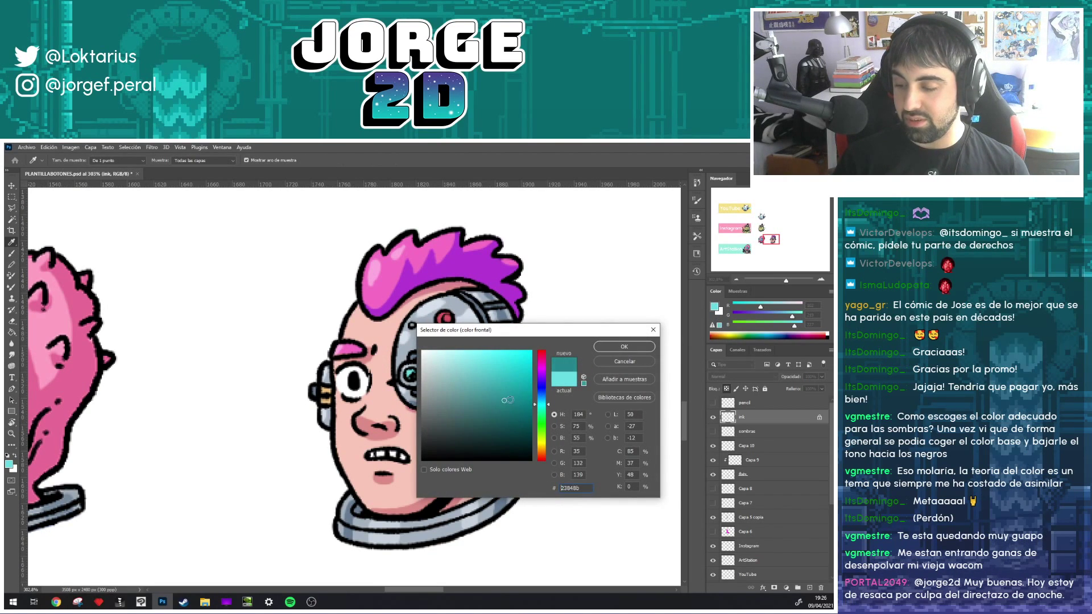
pyautogui.click(544, 399)
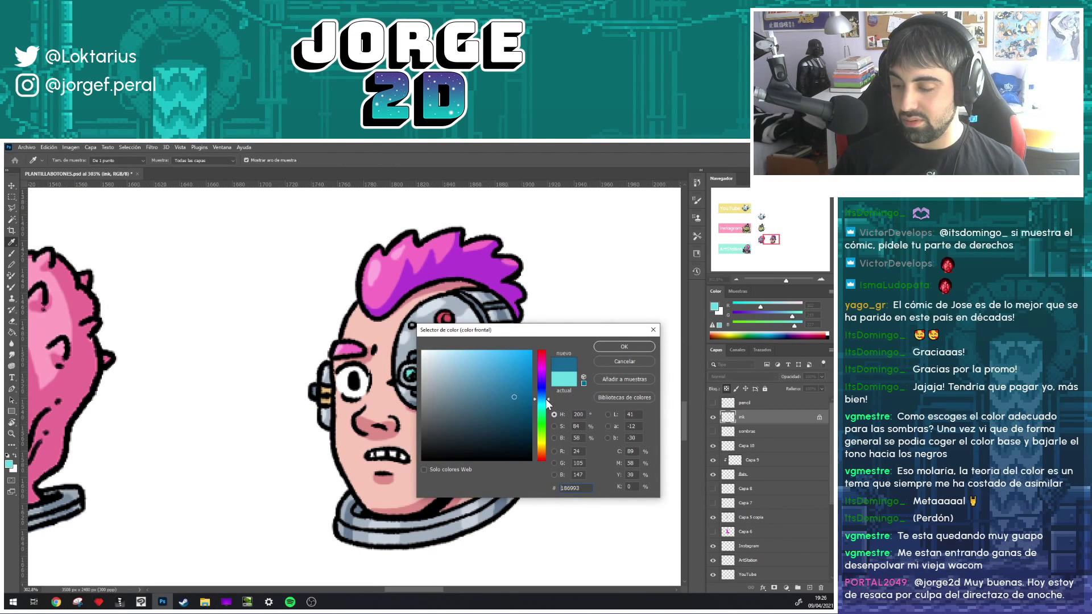
pyautogui.click(620, 345)
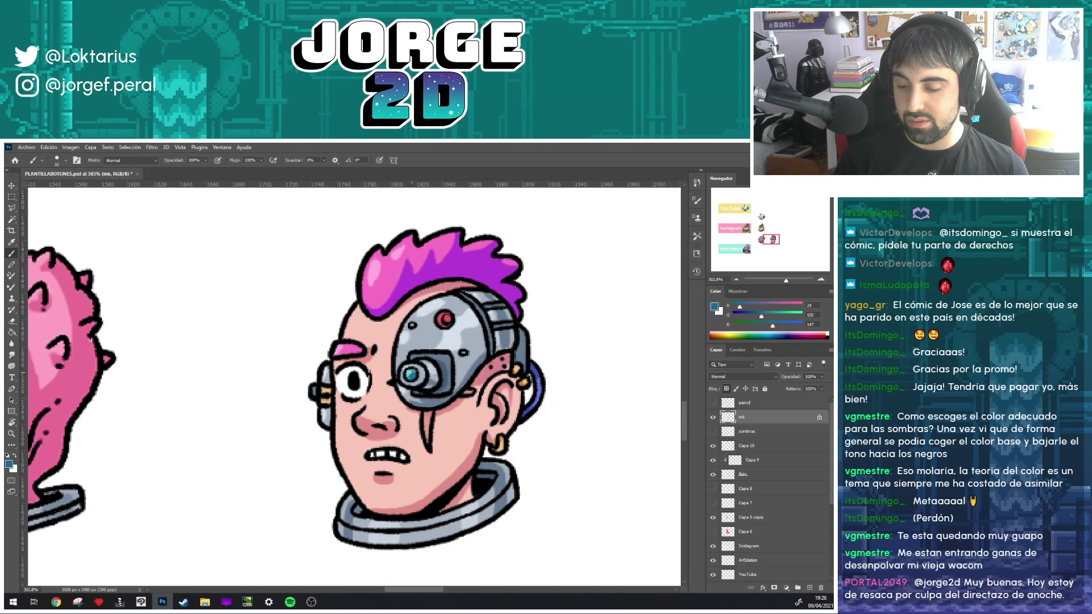
# - Sample the face's skin tone and shift it to a darker, saturated red
pyautogui.scroll(-5, 537, 347)
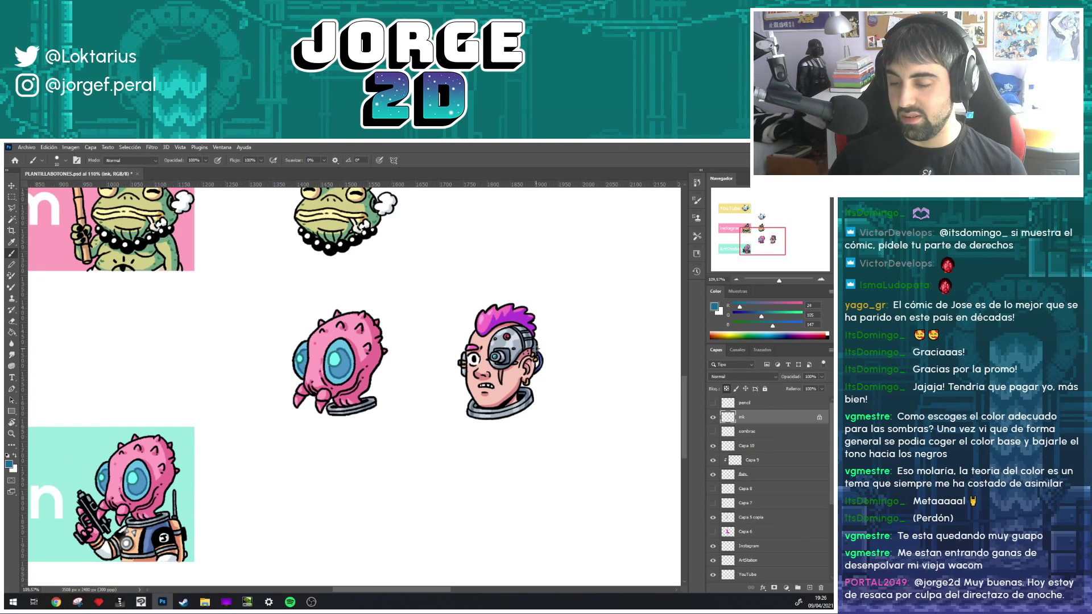
pyautogui.scroll(1, 518, 350)
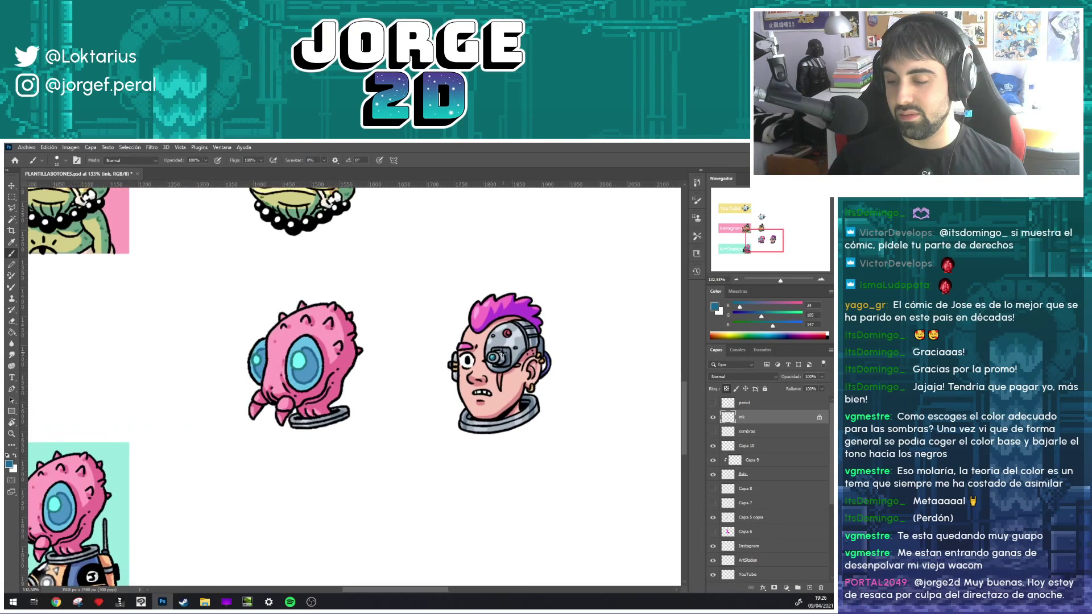
pyautogui.scroll(1, 518, 353)
pyautogui.scroll(1, 523, 369)
pyautogui.scroll(1, 534, 390)
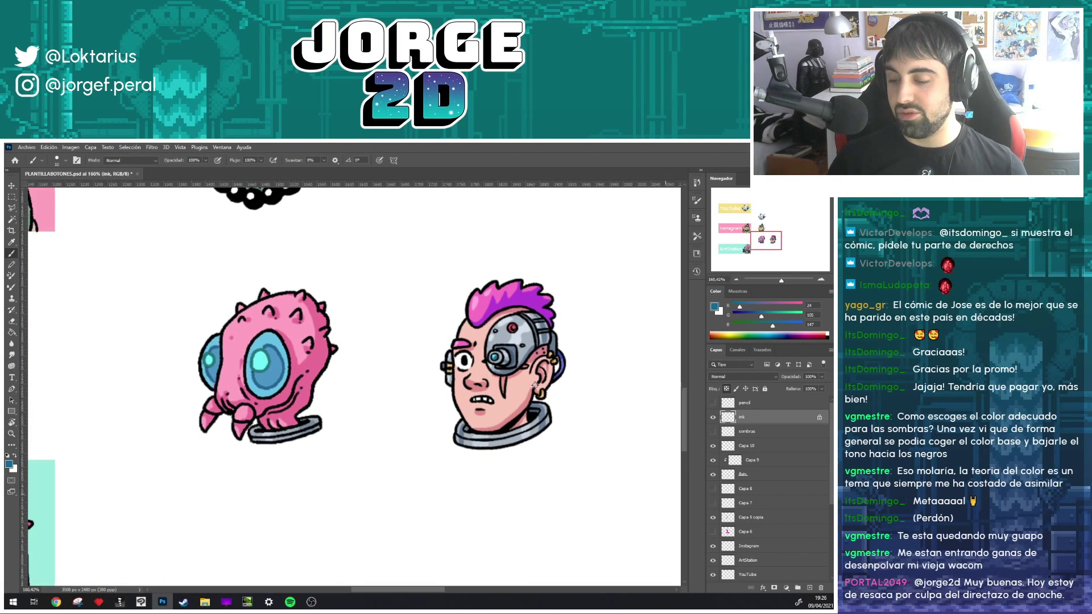
pyautogui.scroll(1, 501, 387)
pyautogui.keyDown('alt'); pyautogui.click(506, 401); pyautogui.keyUp('alt')
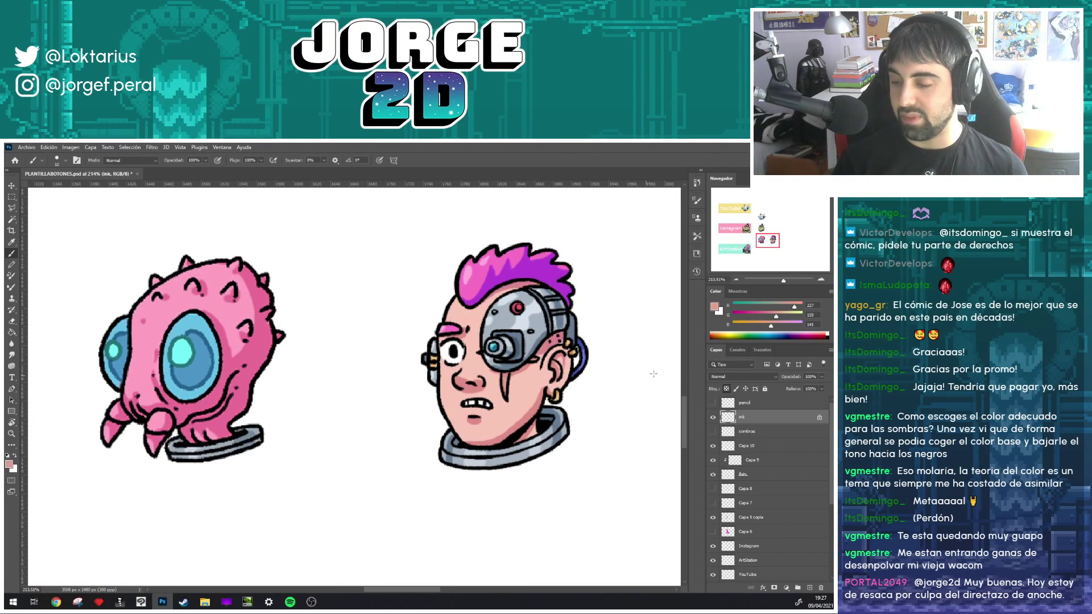
pyautogui.click(715, 307)
pyautogui.click(542, 368)
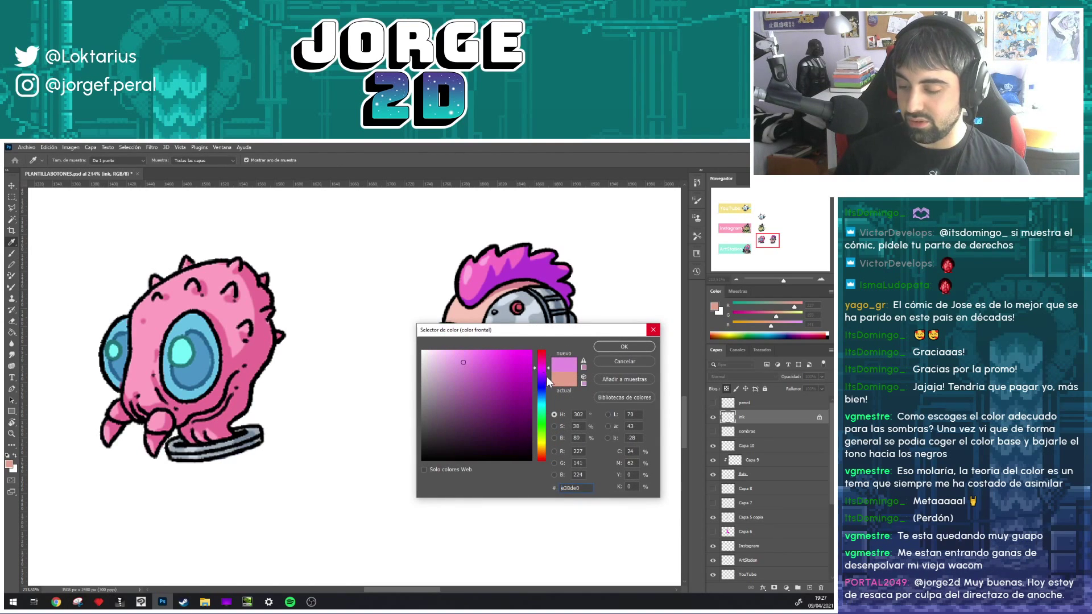
pyautogui.moveTo(551, 377); pyautogui.dragTo(544, 347)
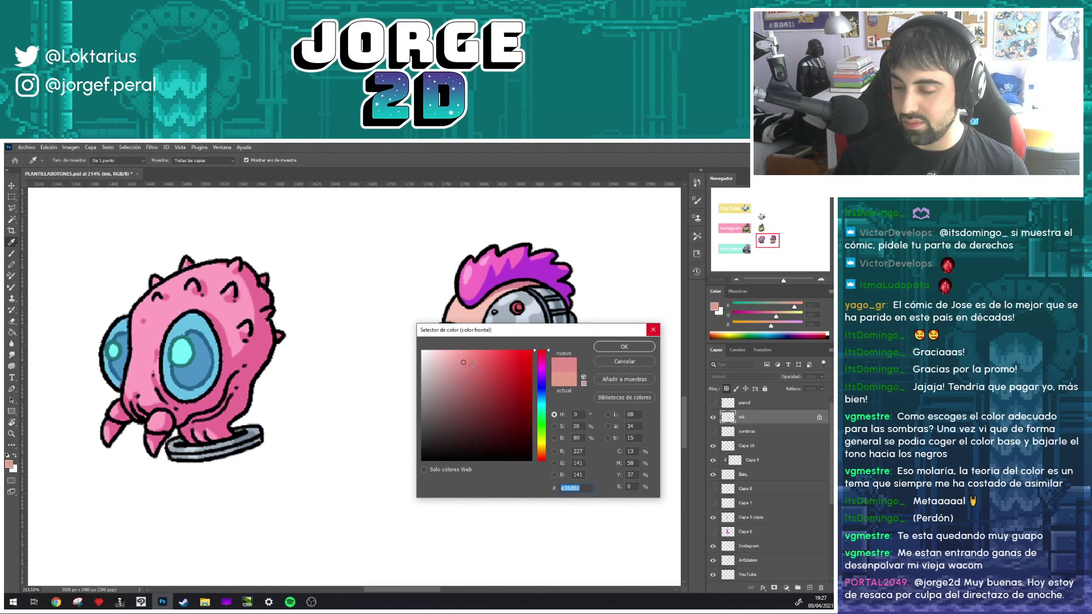
pyautogui.click(472, 365)
pyautogui.moveTo(471, 366); pyautogui.dragTo(482, 370)
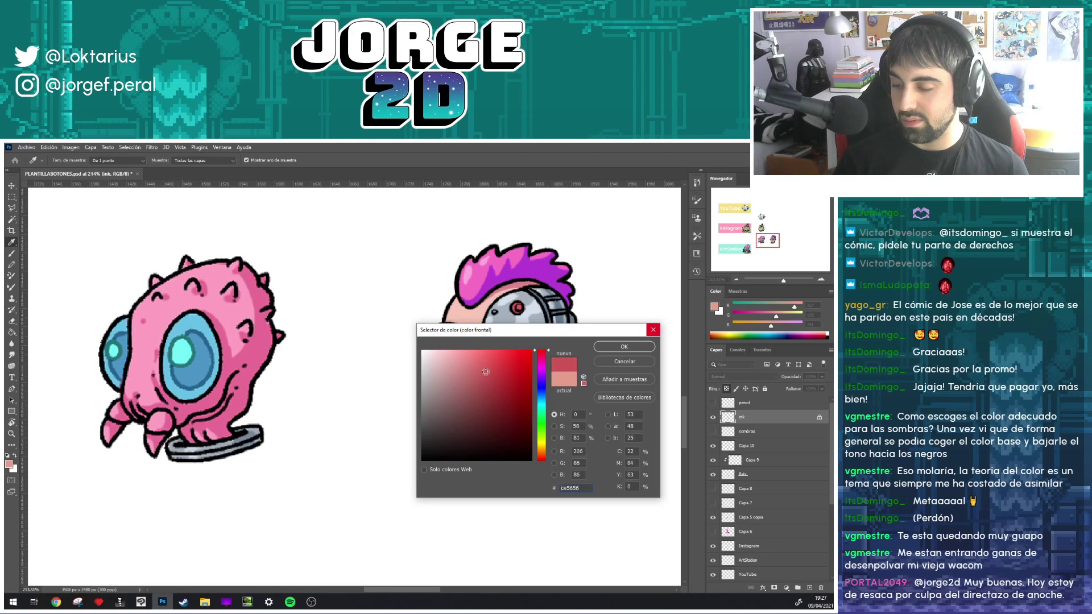
pyautogui.click(619, 347)
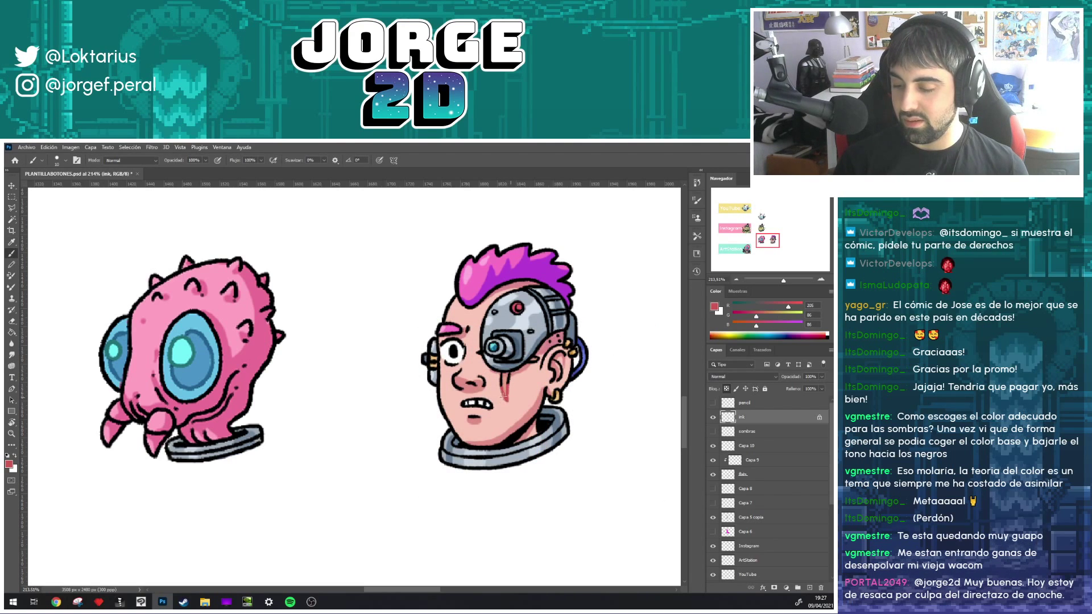
# - Resample the red already painted on the cyborg's face and view the whole icon set
pyautogui.scroll(-3, 504, 378)
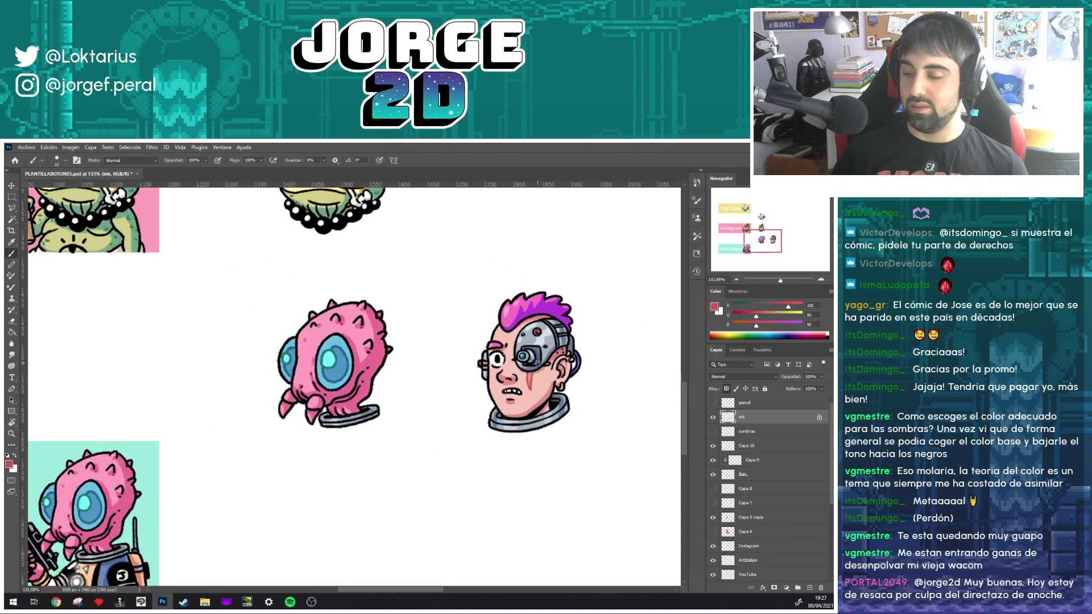
pyautogui.scroll(-2, 512, 378)
pyautogui.scroll(5, 559, 374)
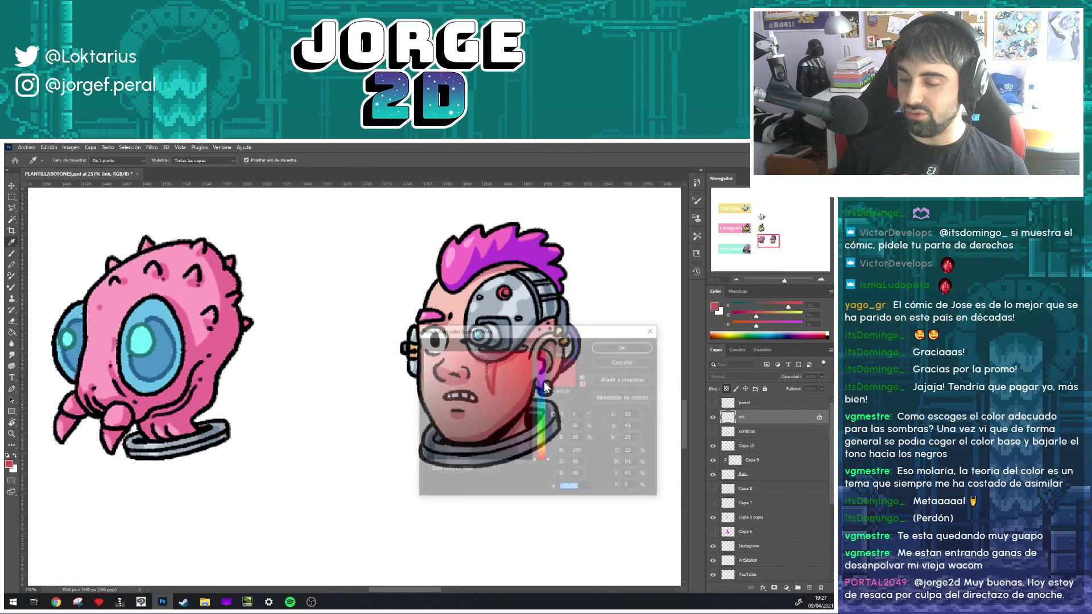
pyautogui.press('i')
pyautogui.click(490, 377)
pyautogui.click(605, 346)
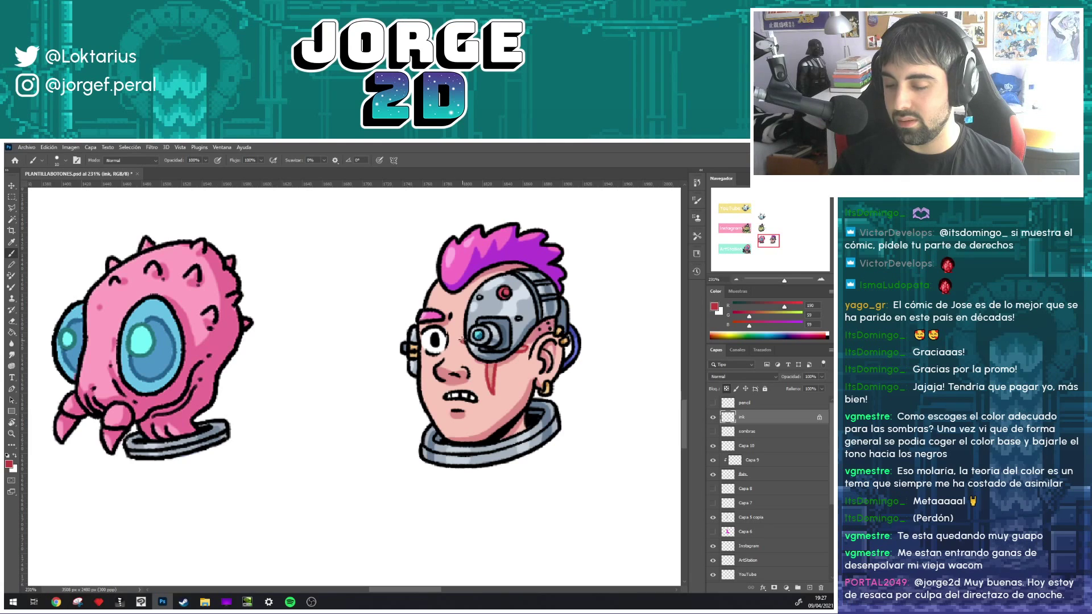
pyautogui.scroll(-5, 498, 335)
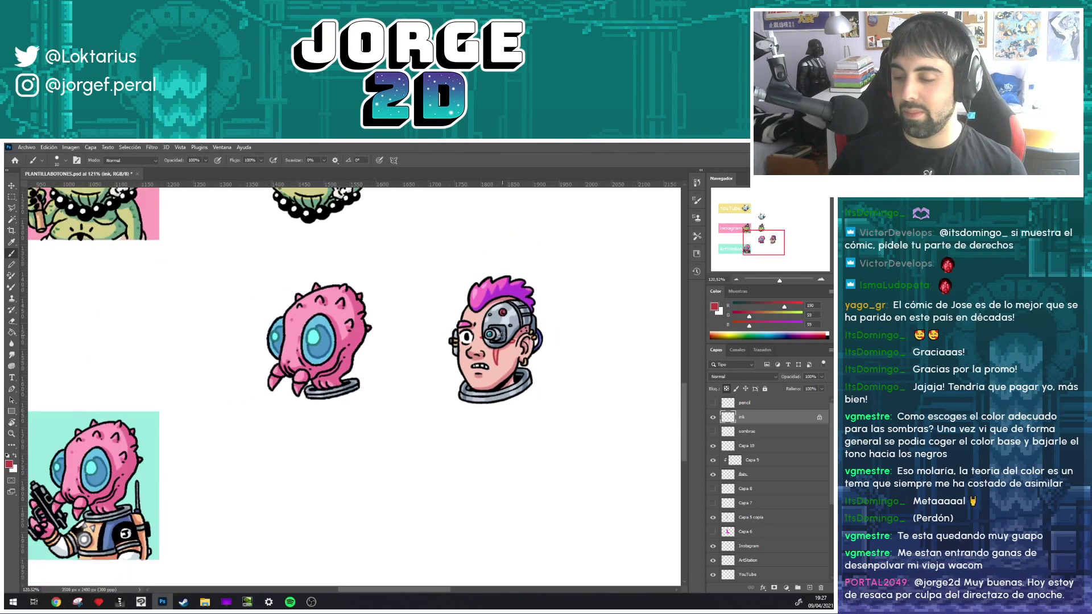
pyautogui.moveTo(535, 353)
pyautogui.mouseDown()
pyautogui.moveTo(534, 426)
pyautogui.moveTo(534, 370)
pyautogui.mouseUp()
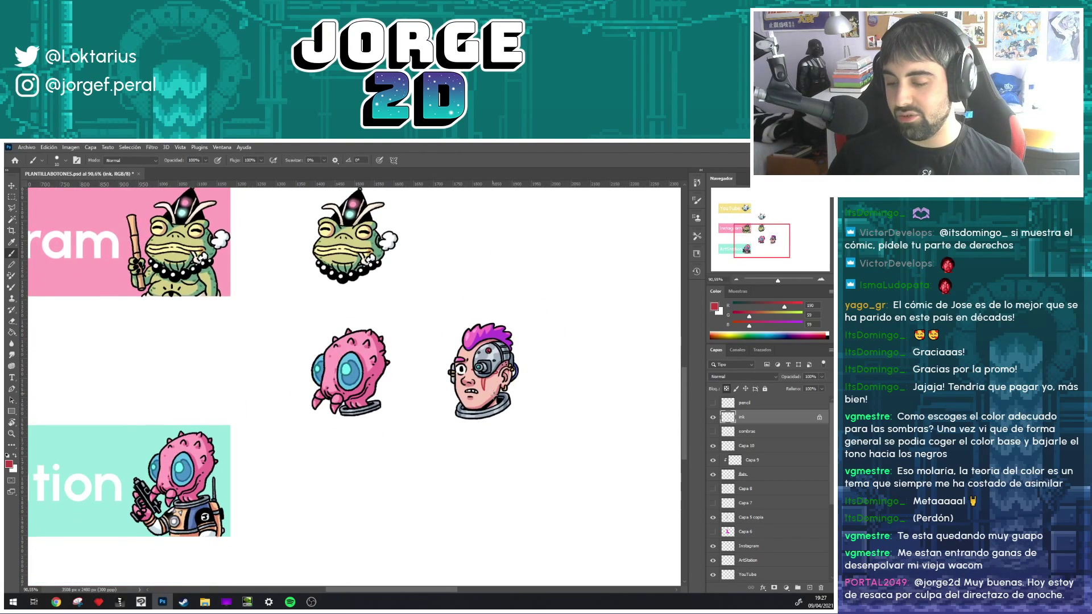
pyautogui.scroll(3, 490, 392)
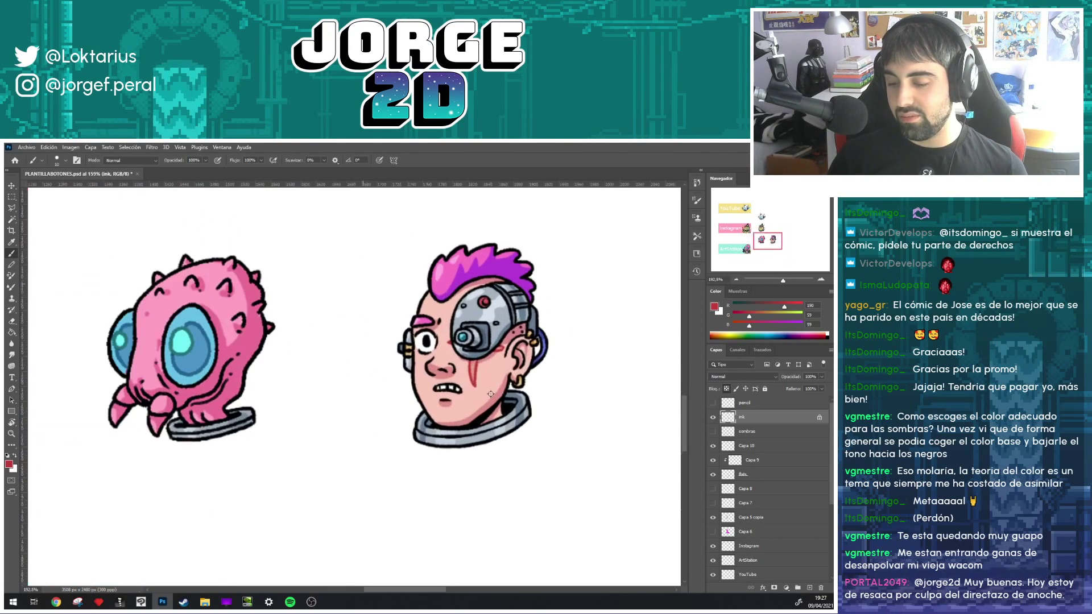
# - Change the painting colour to a slightly muted red for the cheek scars
pyautogui.click(715, 307)
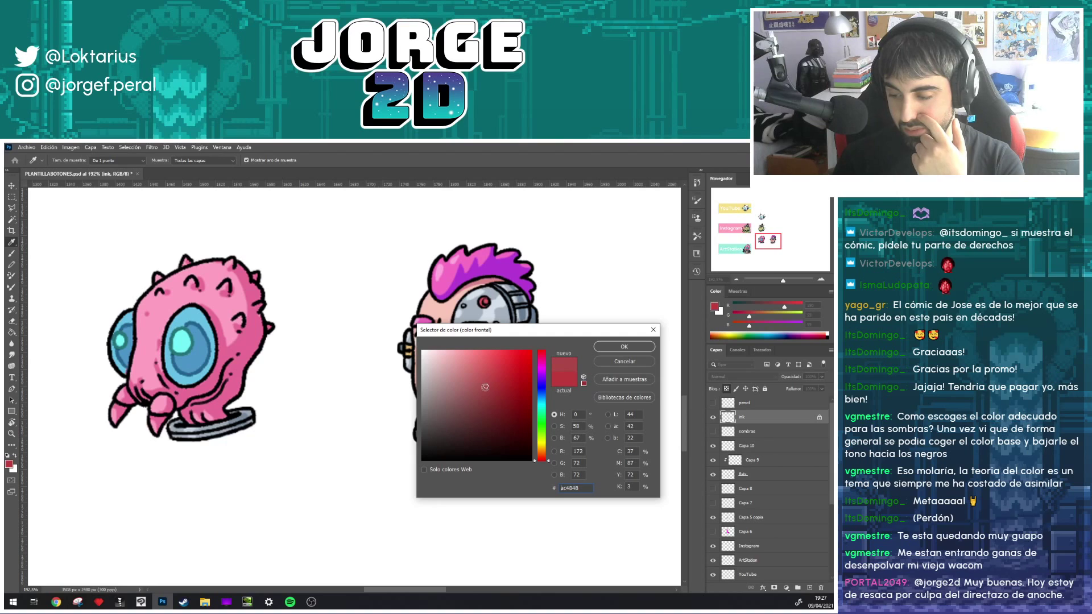
pyautogui.click(486, 389)
pyautogui.click(623, 345)
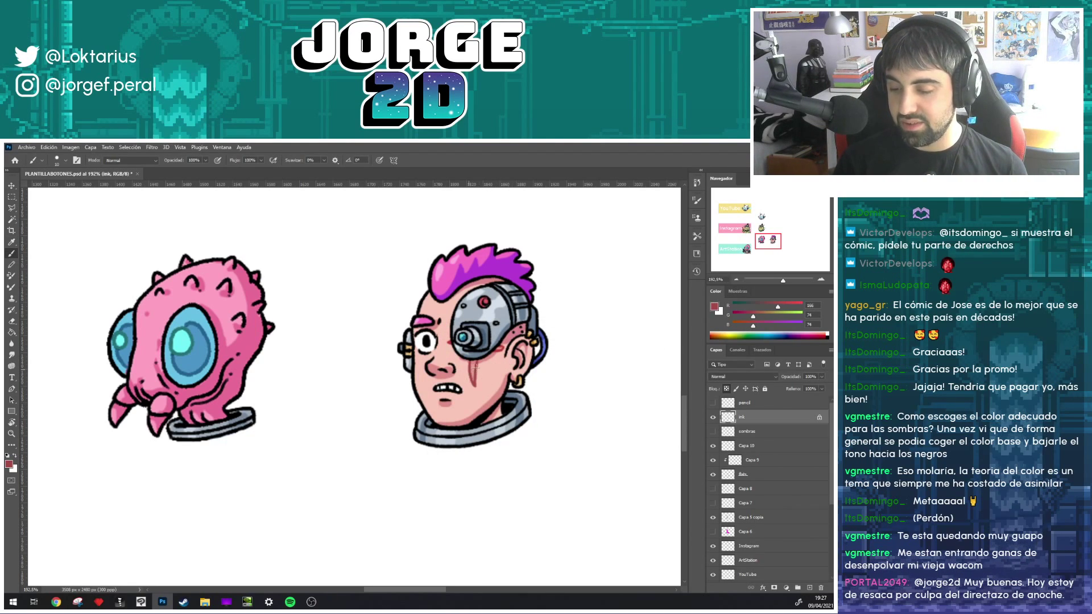
pyautogui.scroll(3, 499, 362)
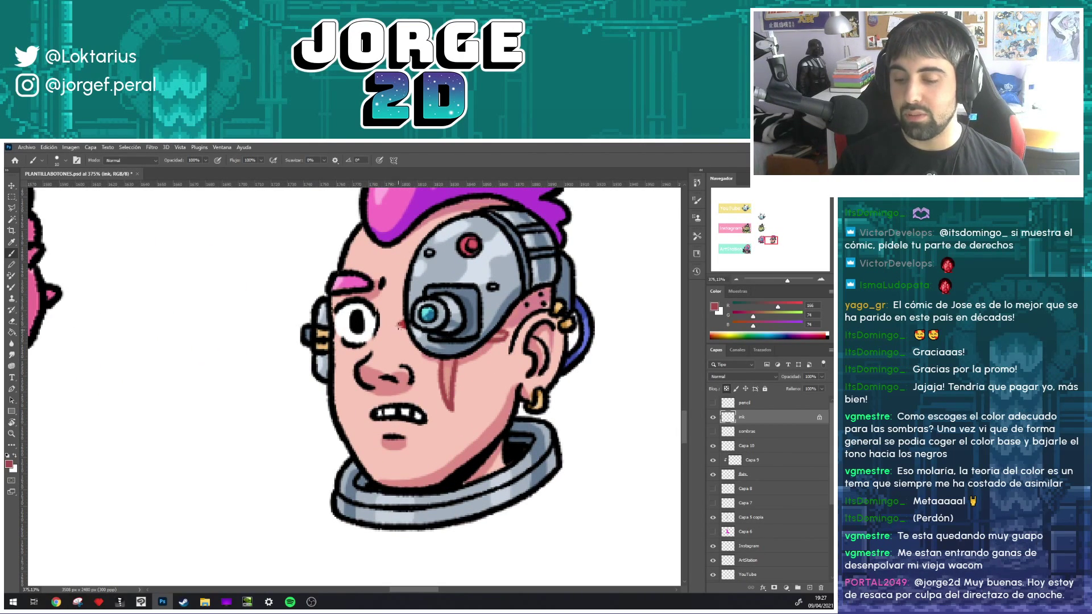
pyautogui.moveTo(536, 291); pyautogui.dragTo(529, 337)
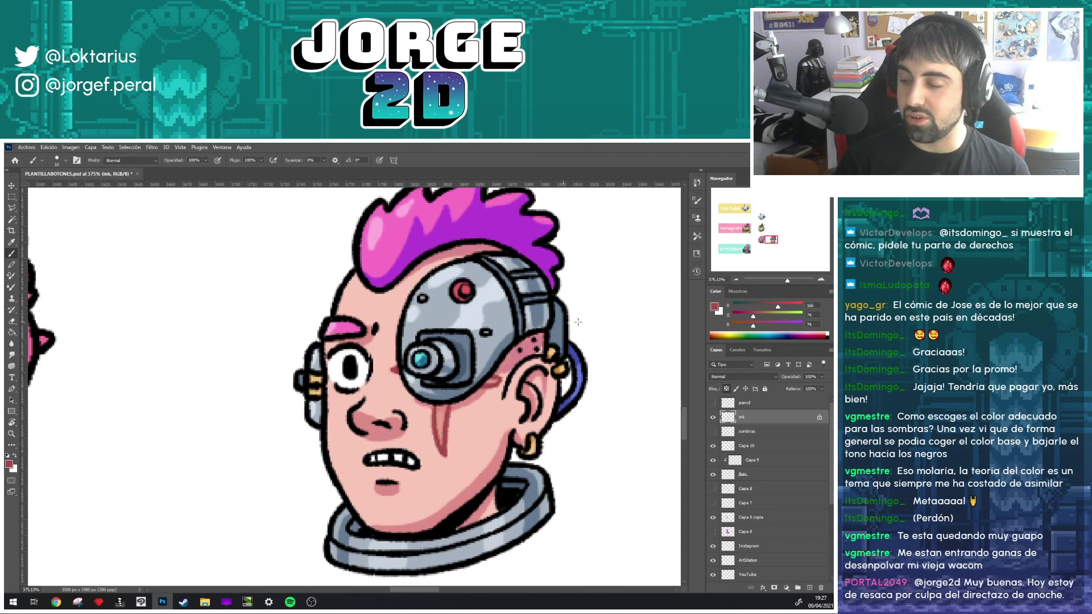
# - Sample the robot eye's red and darken it to a deep crimson for painting
pyautogui.click(714, 308)
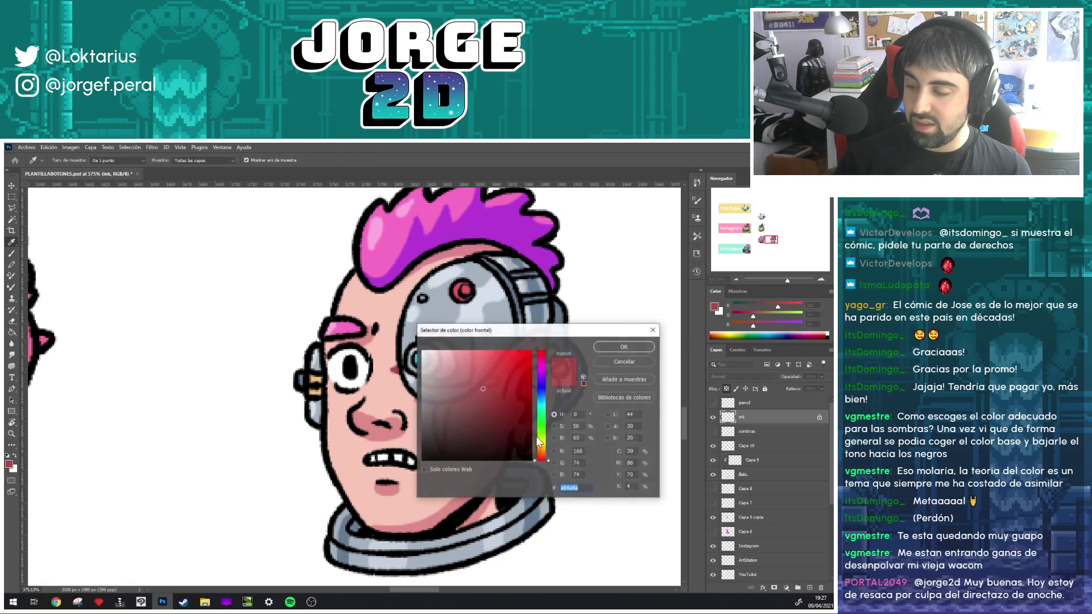
pyautogui.click(465, 290)
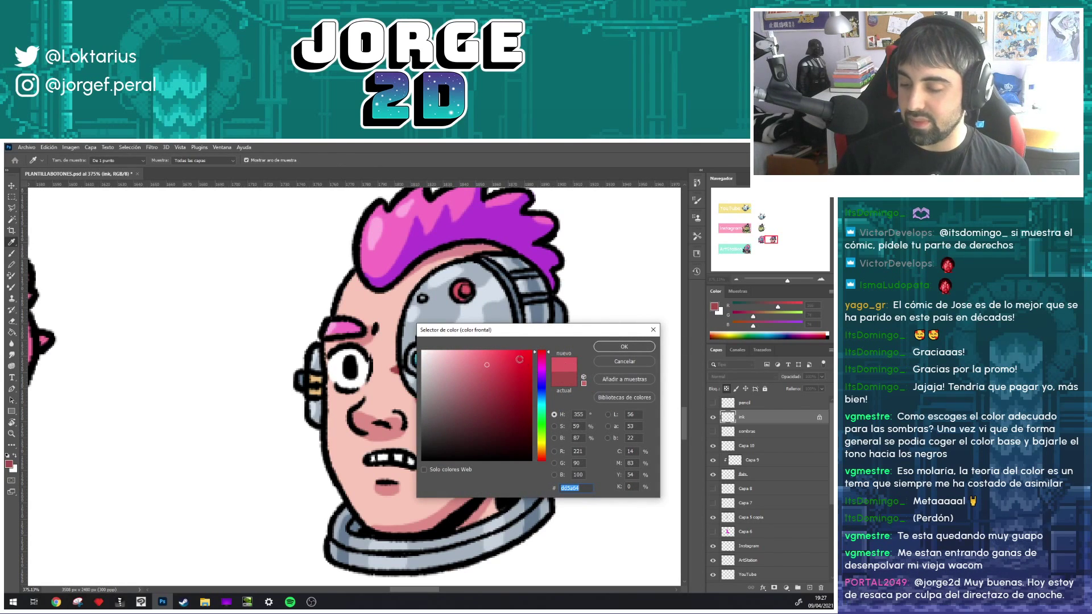
pyautogui.moveTo(515, 373); pyautogui.dragTo(523, 383)
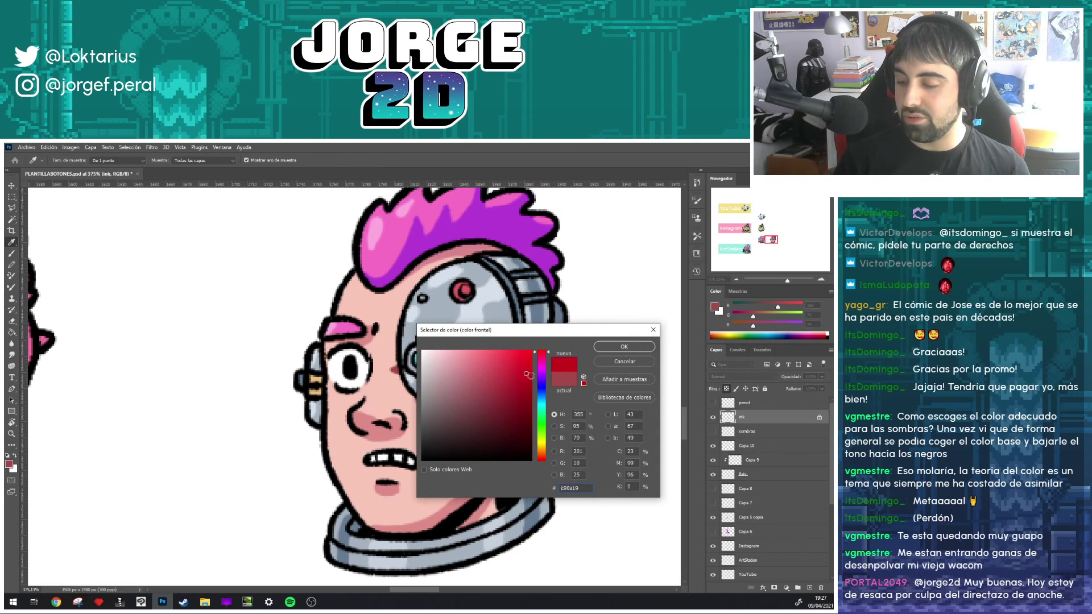
pyautogui.click(622, 347)
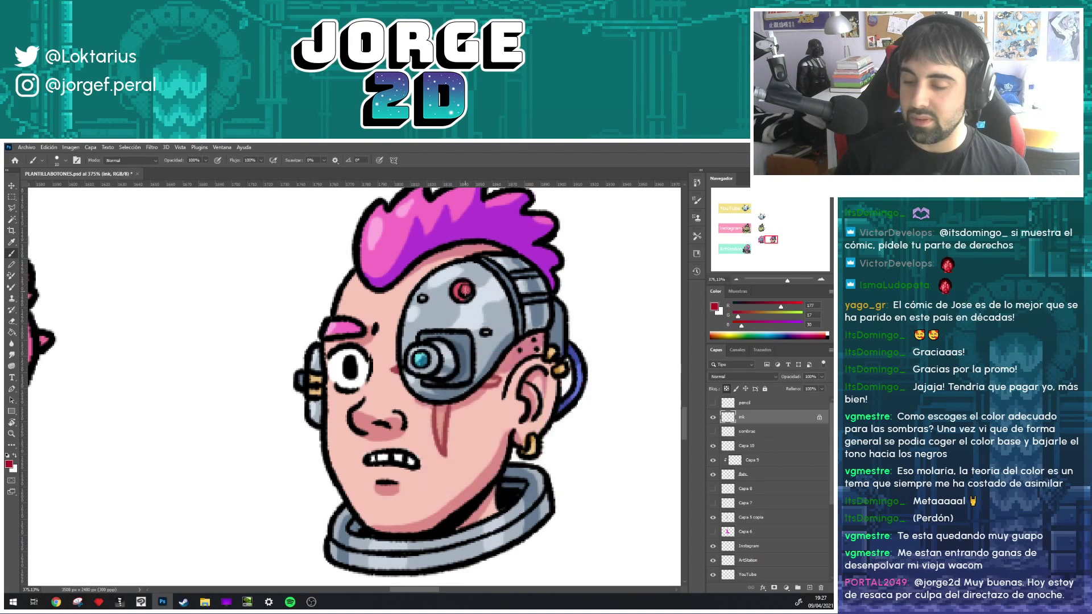
pyautogui.press('b')
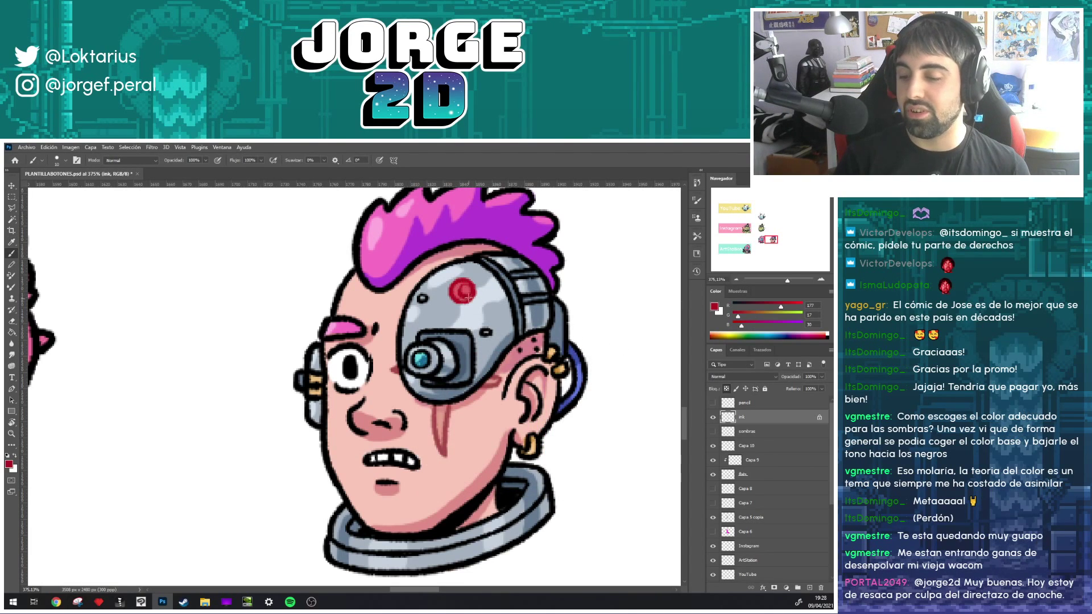
pyautogui.scroll(-5, 512, 281)
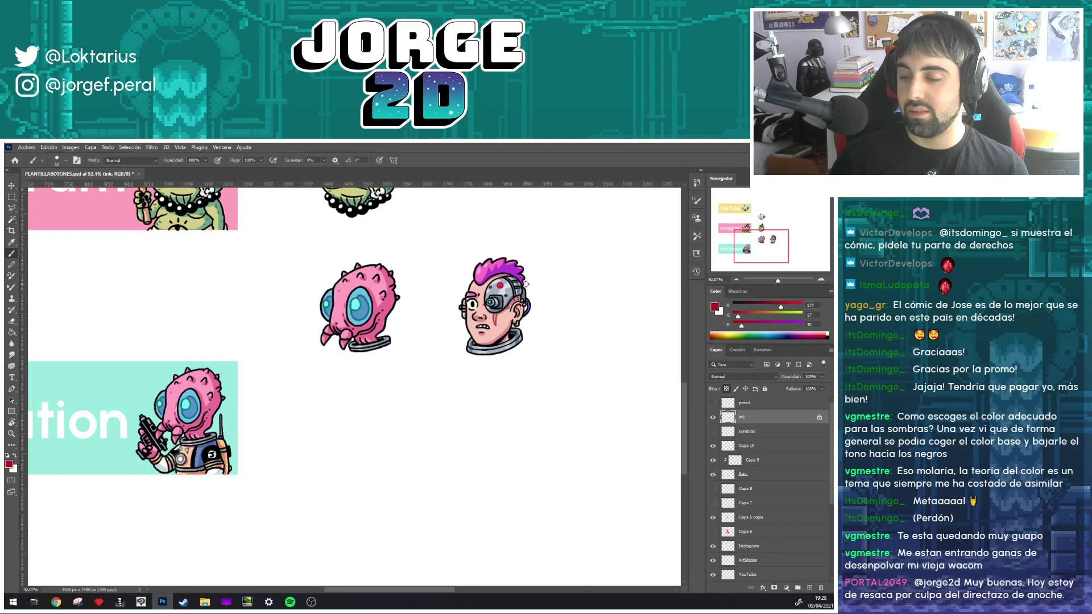
pyautogui.scroll(2, 526, 283)
pyautogui.scroll(1, 563, 275)
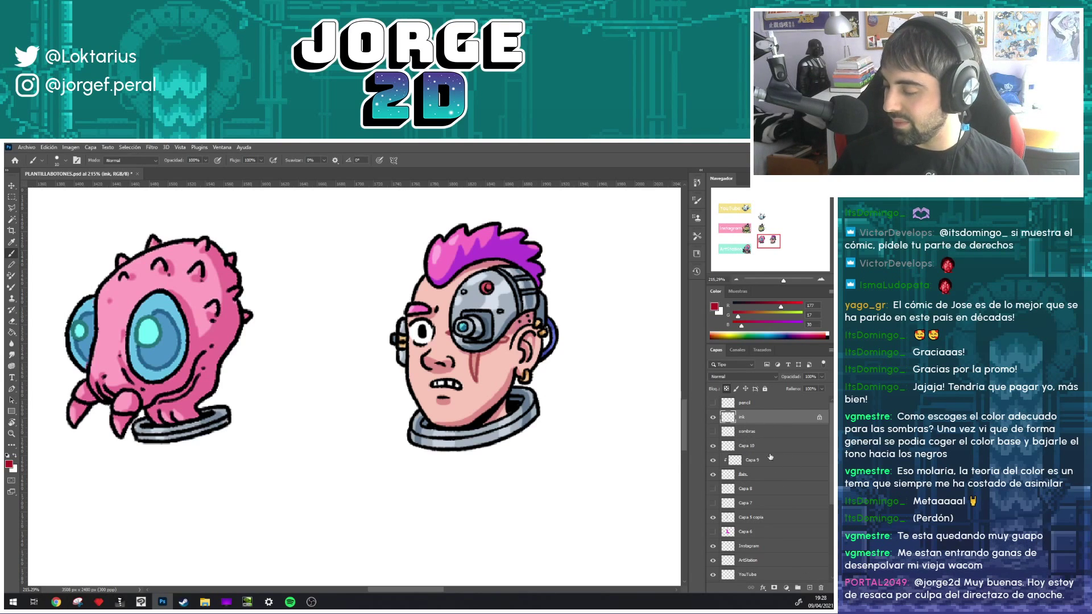
# - Add a new empty layer above ink and choose a soft round brush preset
pyautogui.click(809, 587)
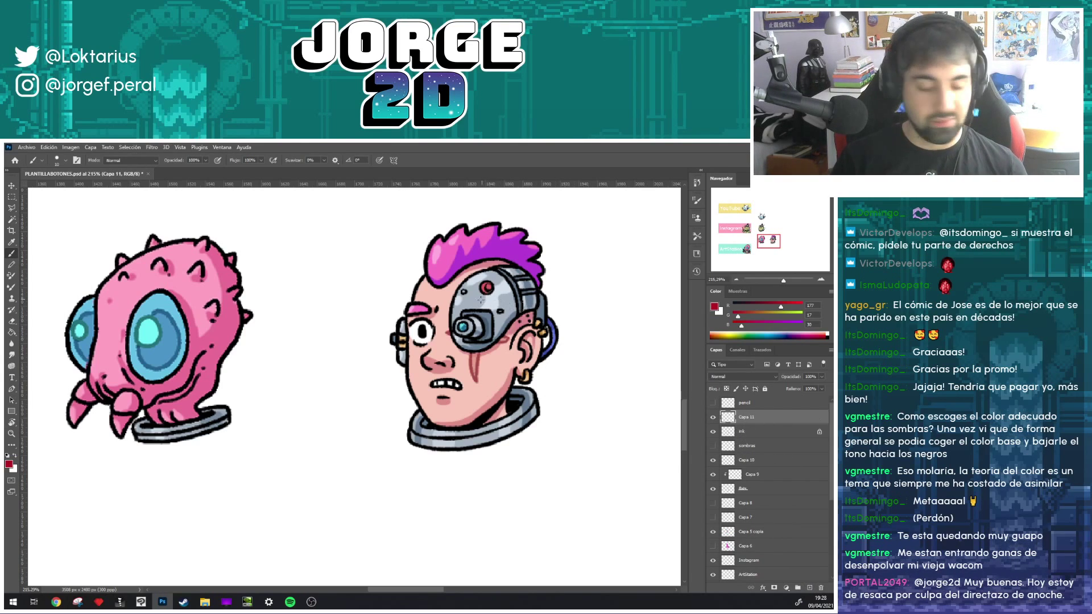
pyautogui.click(63, 162)
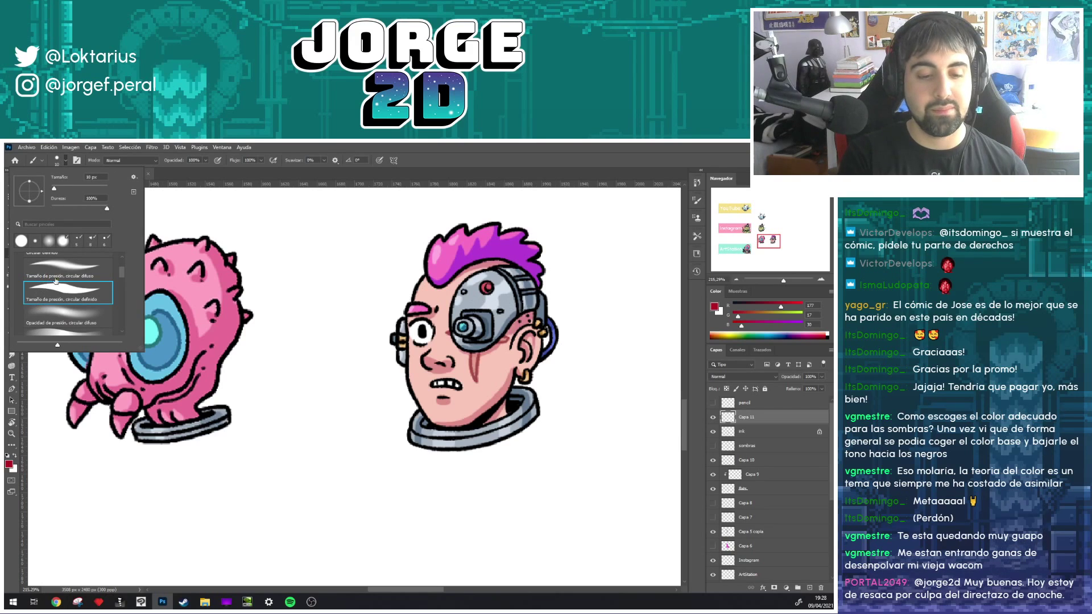
pyautogui.moveTo(123, 271); pyautogui.dragTo(120, 278)
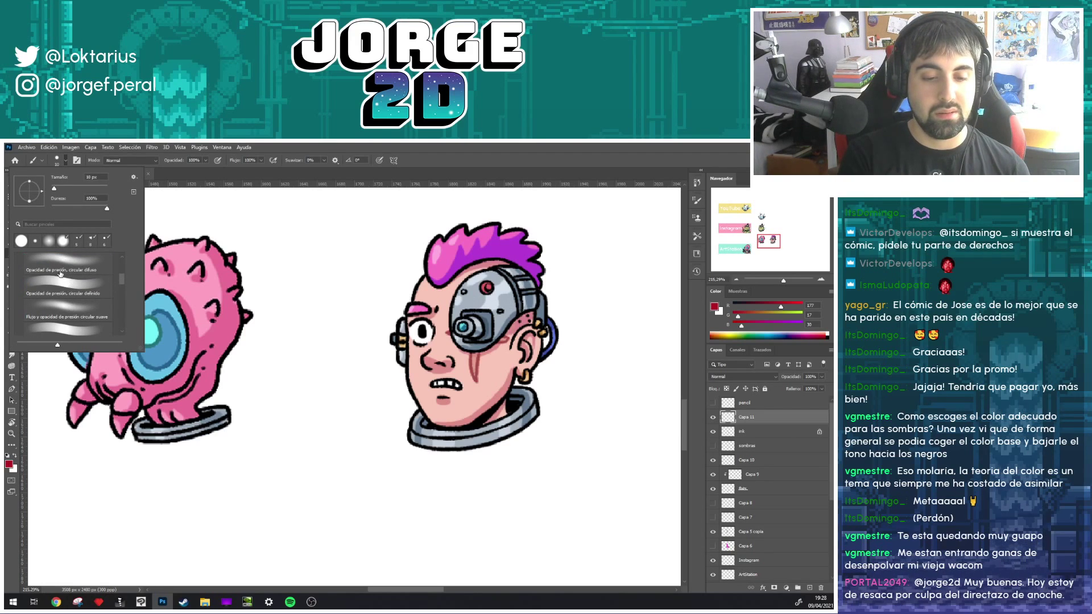
pyautogui.click(68, 310)
pyautogui.press('Return')
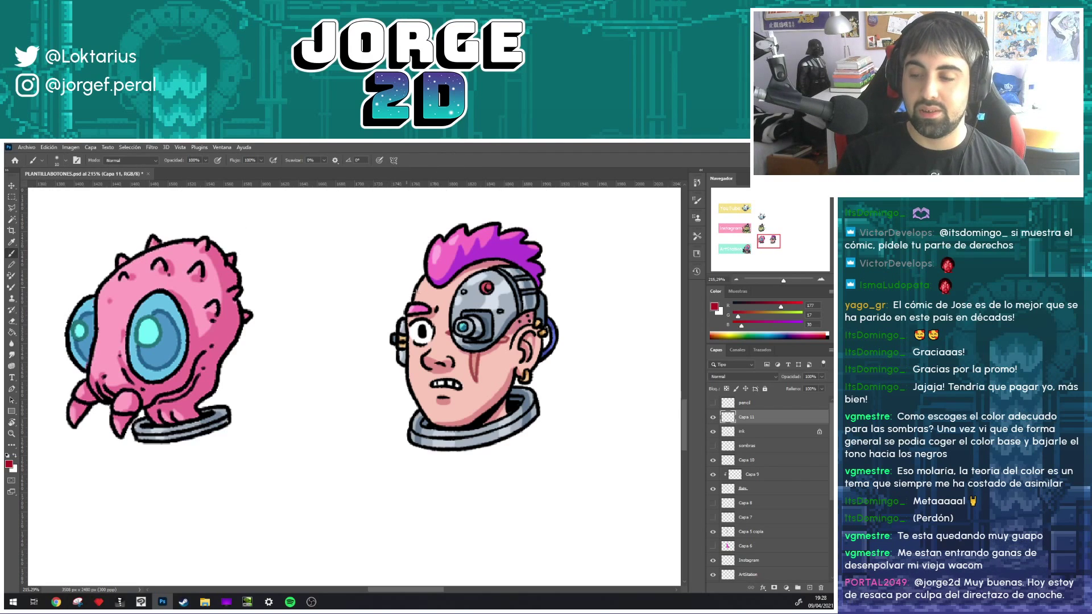
# - Paint two test strokes between the heads and undo them
pyautogui.moveTo(350, 336)
pyautogui.mouseDown()
pyautogui.moveTo(301, 438)
pyautogui.moveTo(398, 500)
pyautogui.mouseUp()
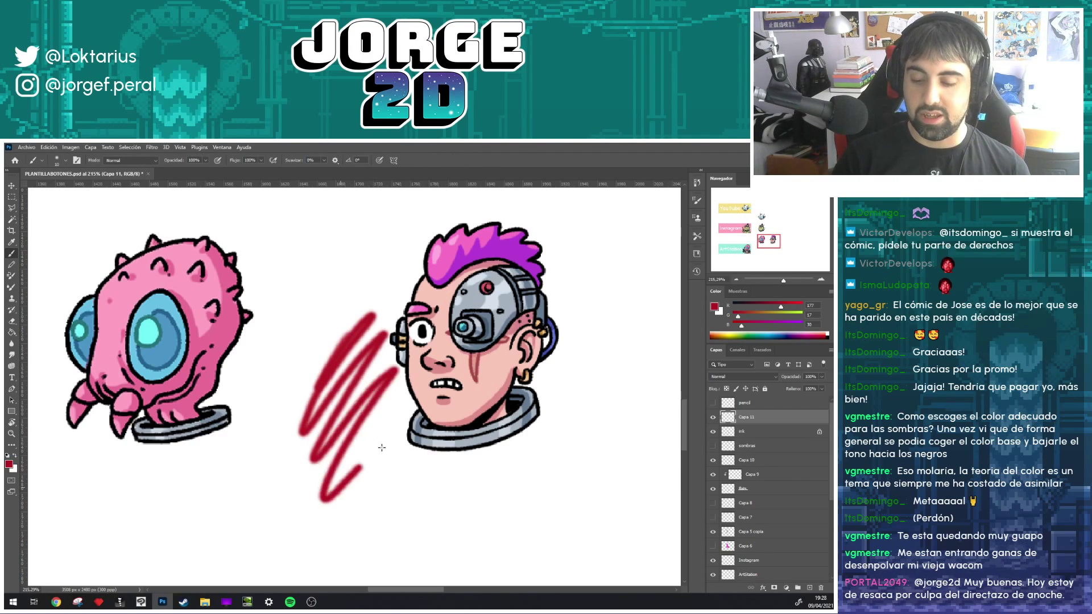
pyautogui.hotkey('ctrl', 'z')
pyautogui.hotkey('ctrl', 'z')
pyautogui.hotkey('ctrl', 'z')
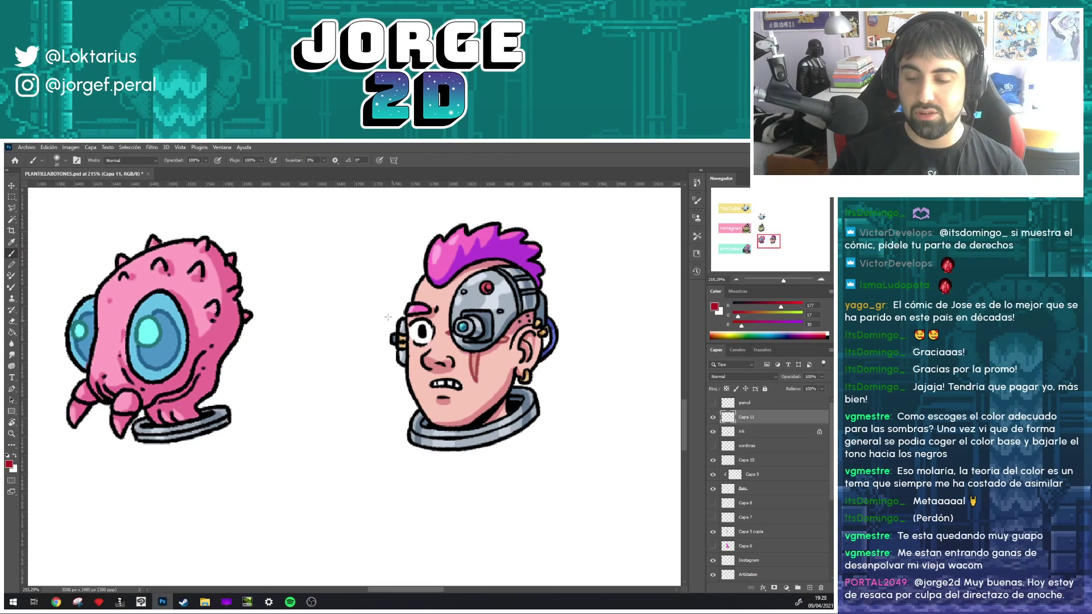
pyautogui.moveTo(349, 327); pyautogui.dragTo(318, 364)
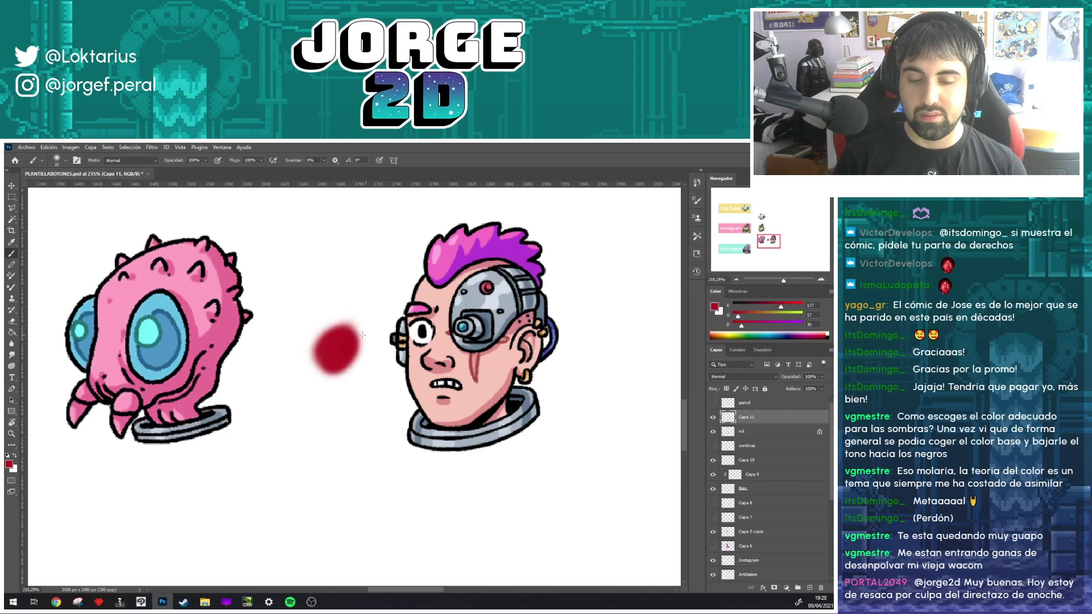
pyautogui.hotkey('ctrl', 'z')
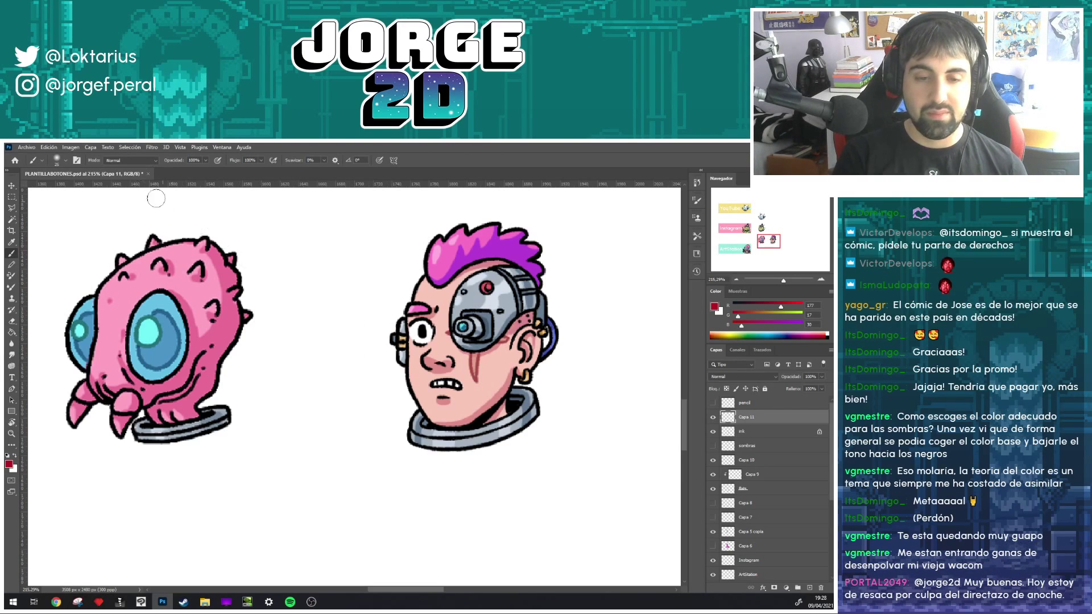
# - Set the brush opacity to 18%
pyautogui.click(64, 160)
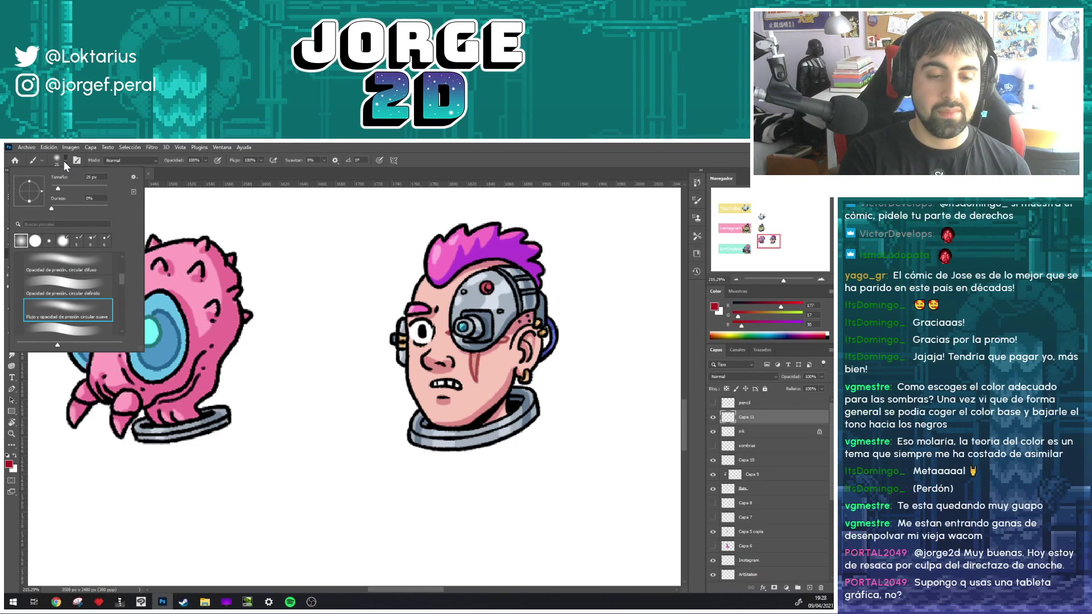
pyautogui.click(63, 160)
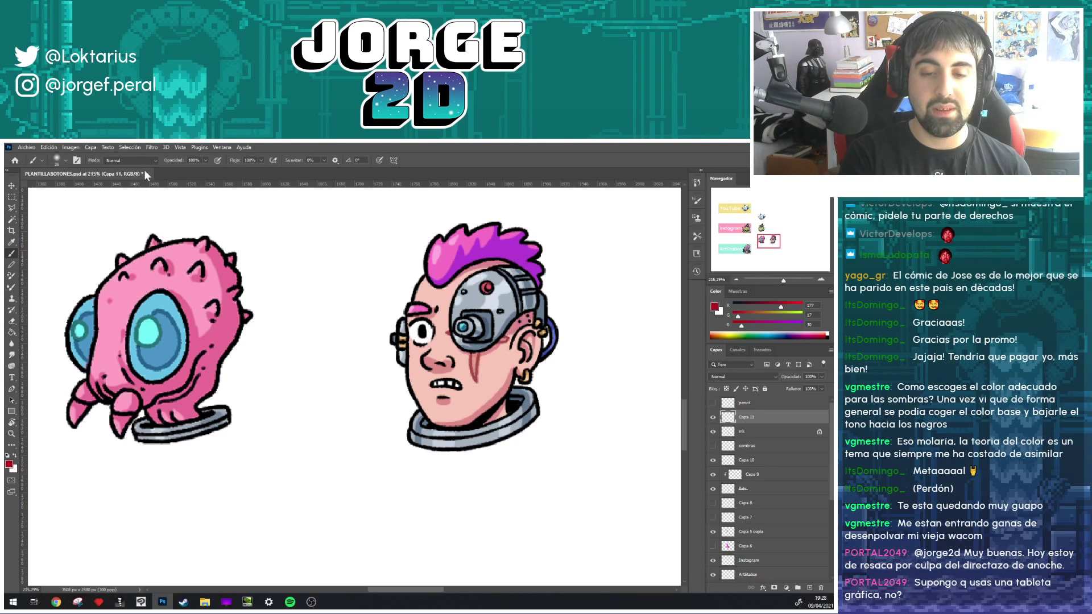
pyautogui.click(205, 160)
pyautogui.moveTo(189, 169); pyautogui.dragTo(173, 168)
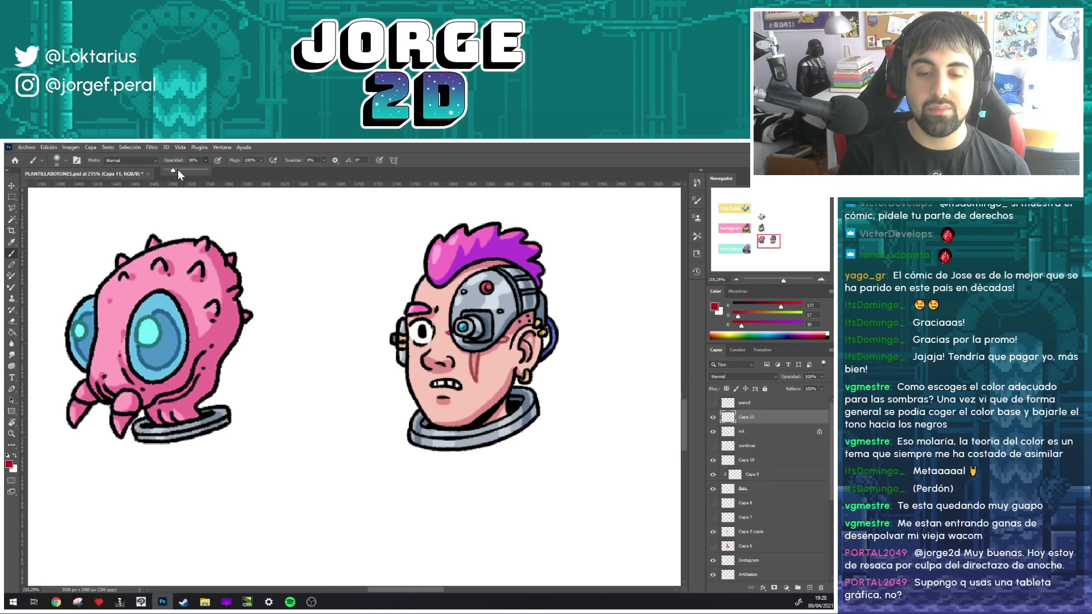
# - At brush size 20, paint soft shading around the cyborg's red robotic eye
pyautogui.press('[')
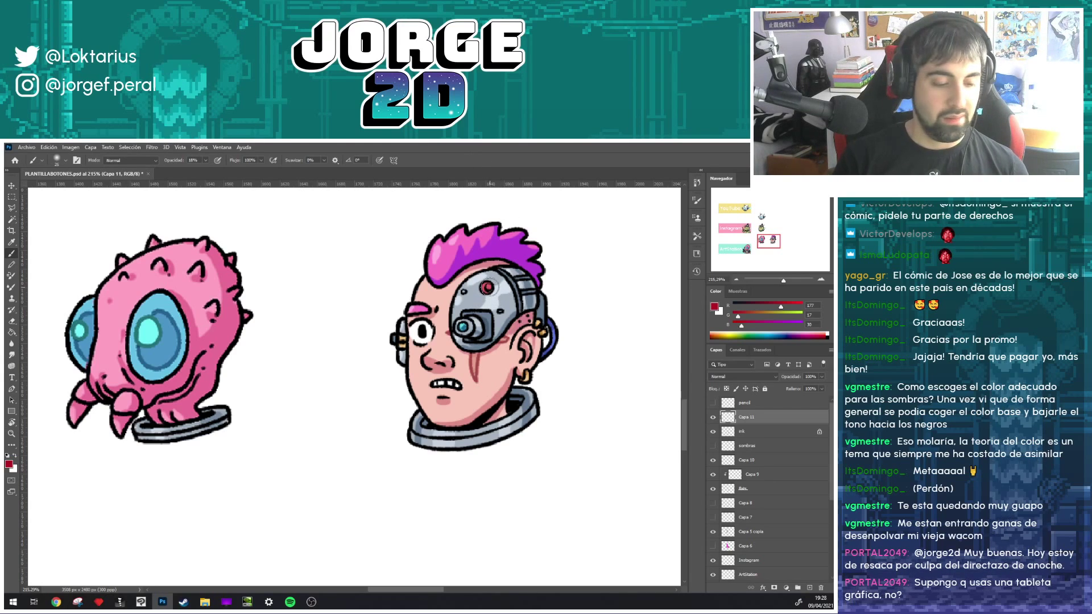
pyautogui.moveTo(489, 285); pyautogui.dragTo(481, 293)
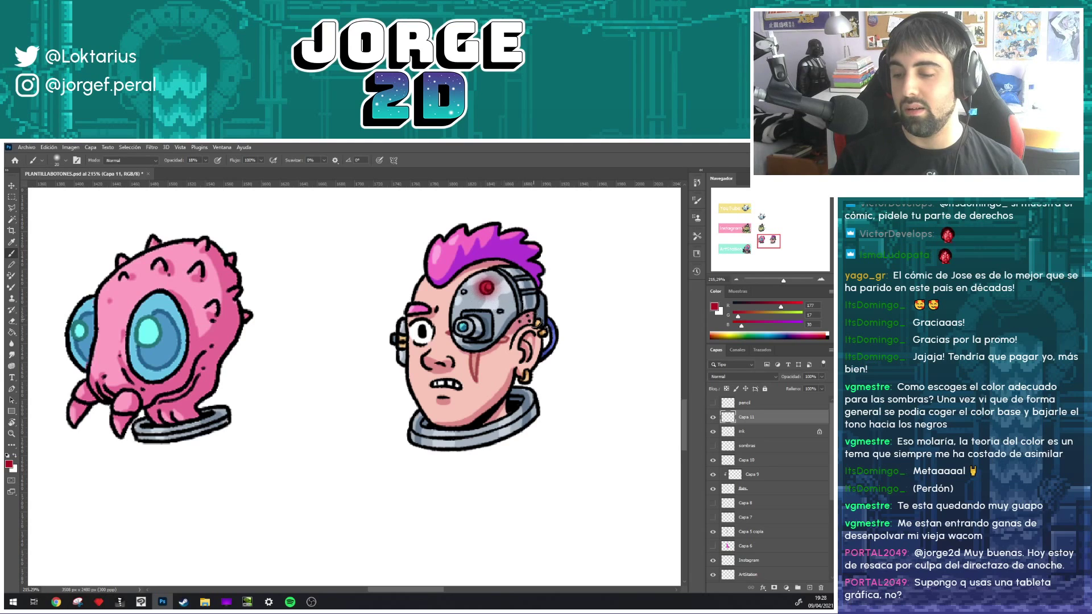
pyautogui.press('[')
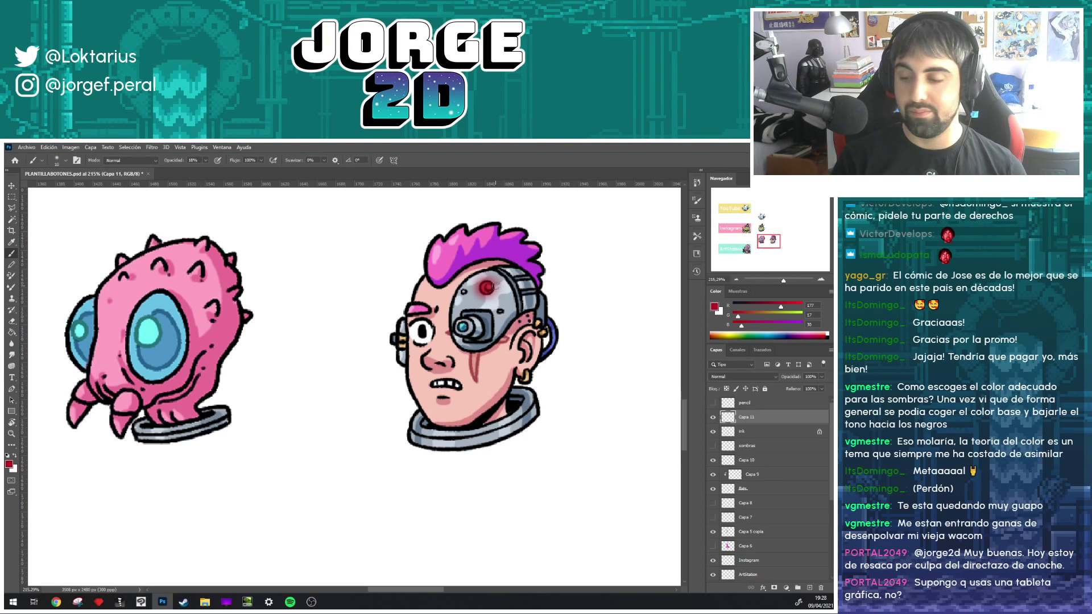
pyautogui.click(715, 308)
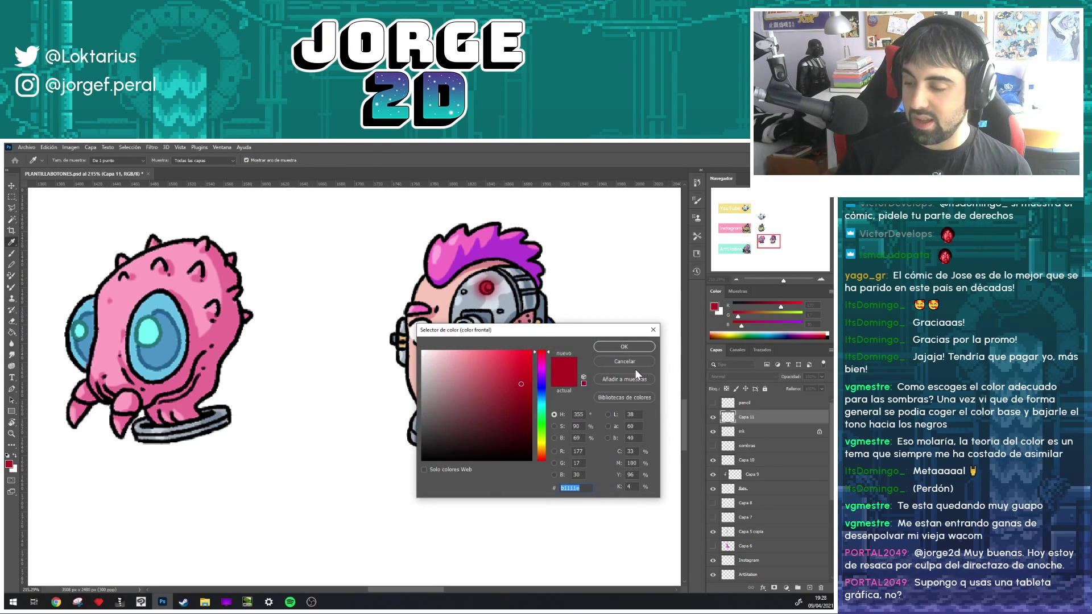
pyautogui.click(631, 344)
pyautogui.press('m')
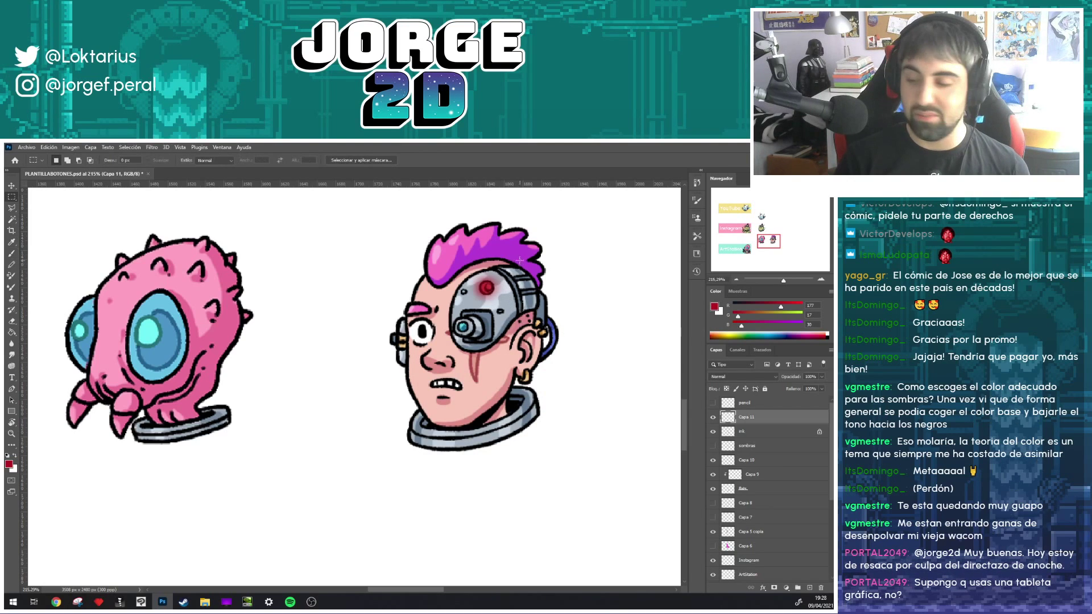
pyautogui.moveTo(450, 254); pyautogui.dragTo(522, 314)
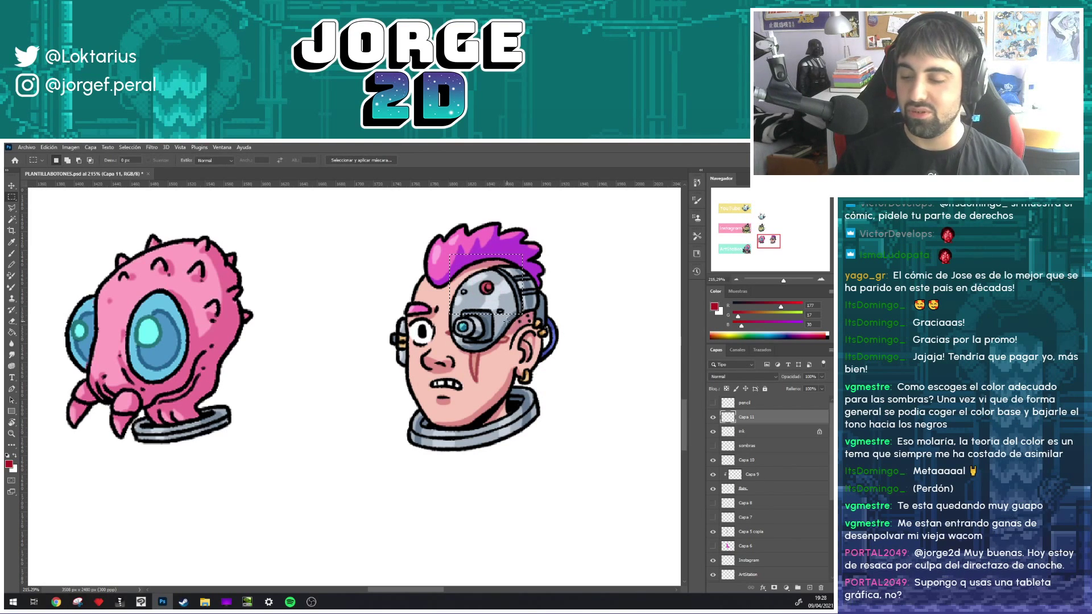
pyautogui.hotkey('ctrl', 'd')
pyautogui.press('b')
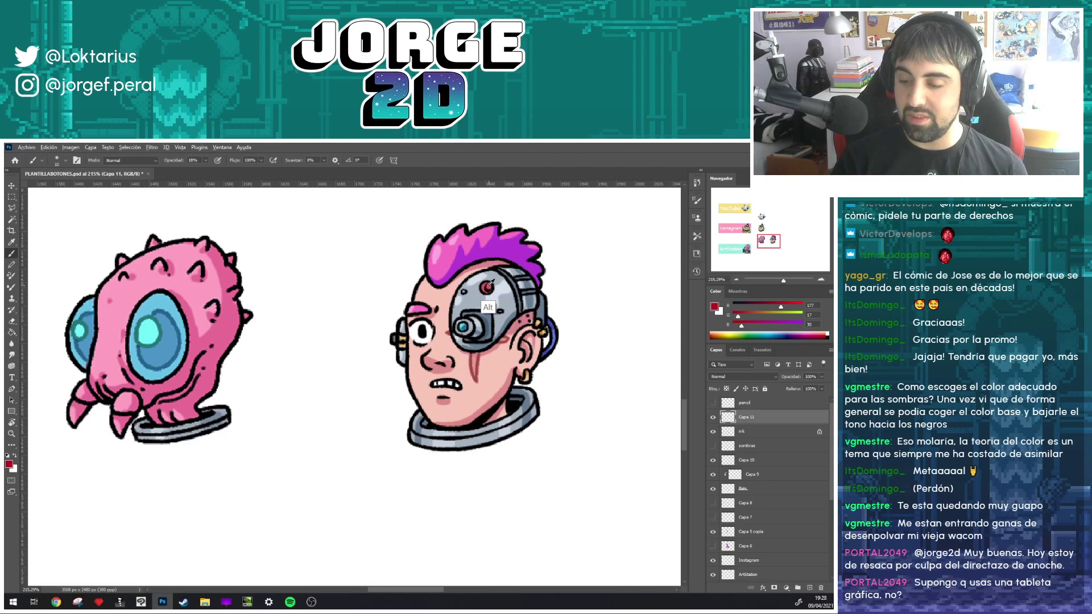
# - Sample a pink-red from the artwork, set brush size 25, and lighten it to bright pink
pyautogui.keyDown('alt'); pyautogui.click(488, 284); pyautogui.keyUp('alt')
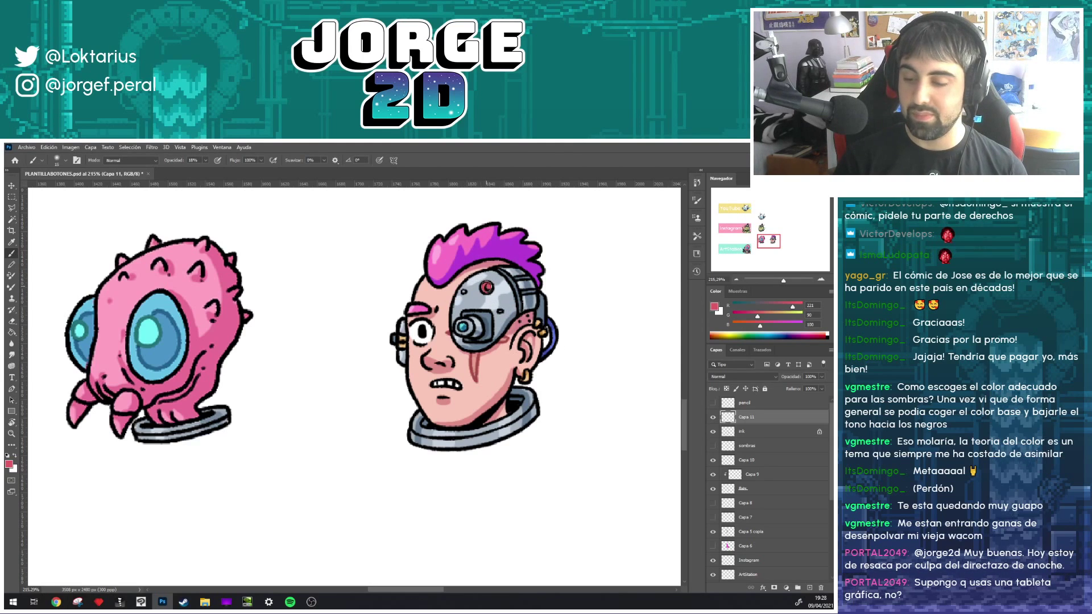
pyautogui.press(']')
pyautogui.press(']')
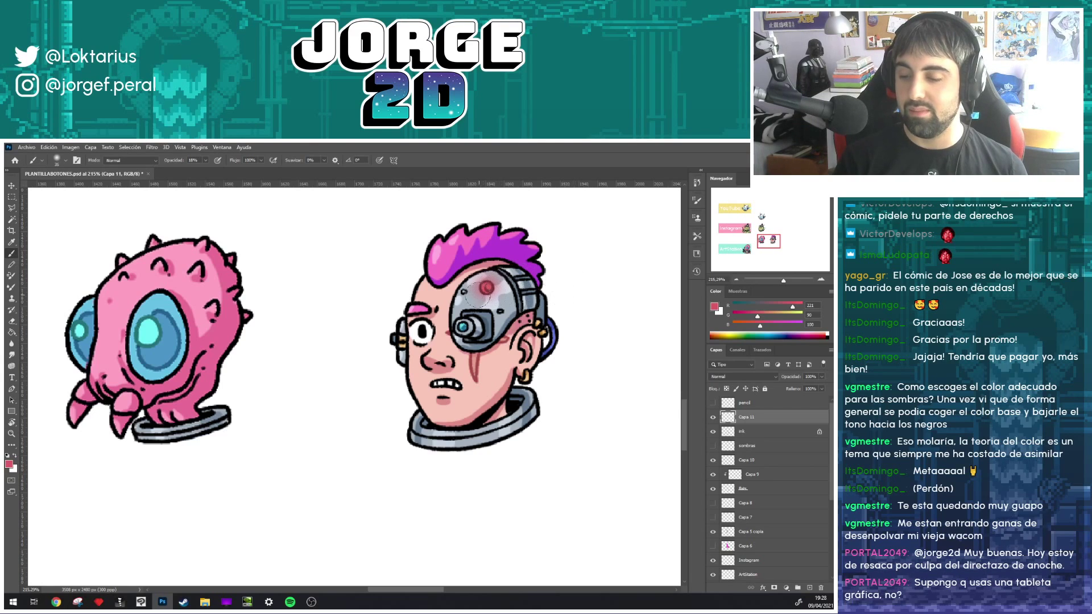
pyautogui.click(8, 464)
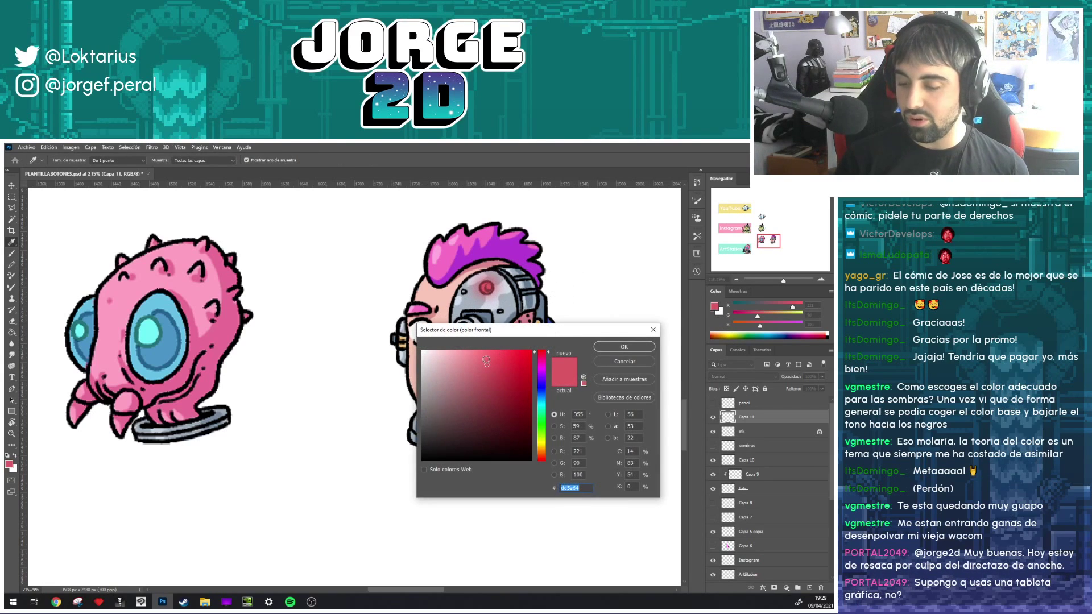
pyautogui.moveTo(486, 361); pyautogui.dragTo(480, 350)
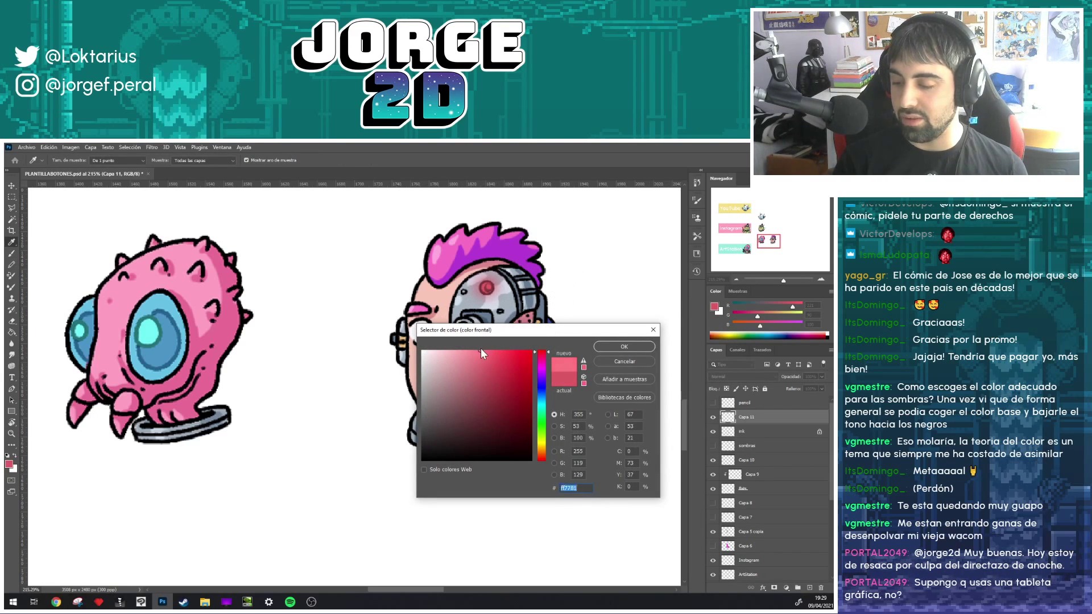
pyautogui.click(624, 347)
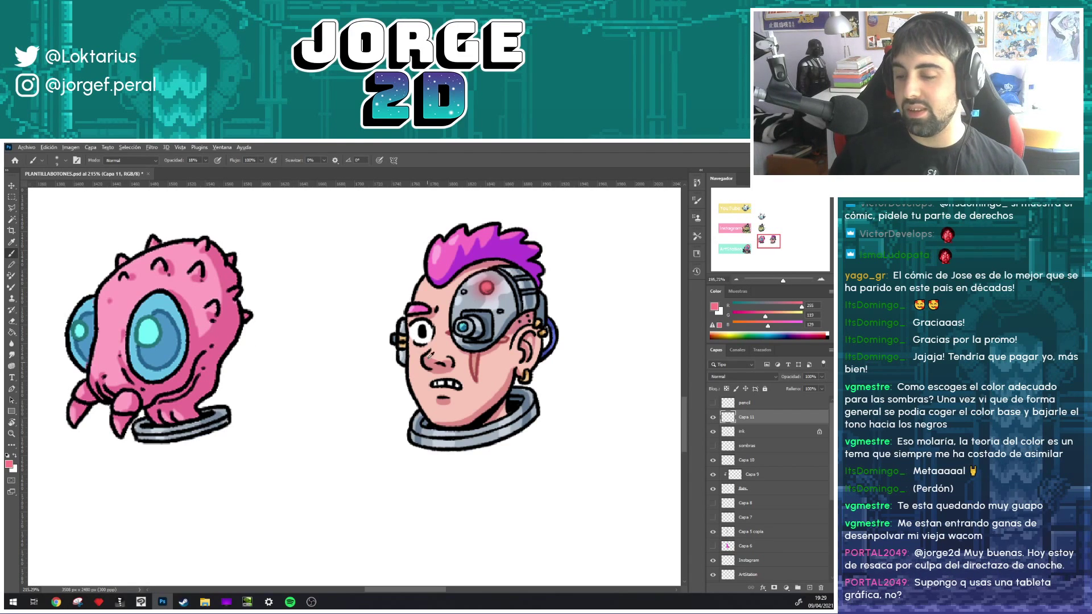
# - Confirm the light pink as the painting colour
pyautogui.scroll(-3, 430, 354)
pyautogui.scroll(3, 431, 354)
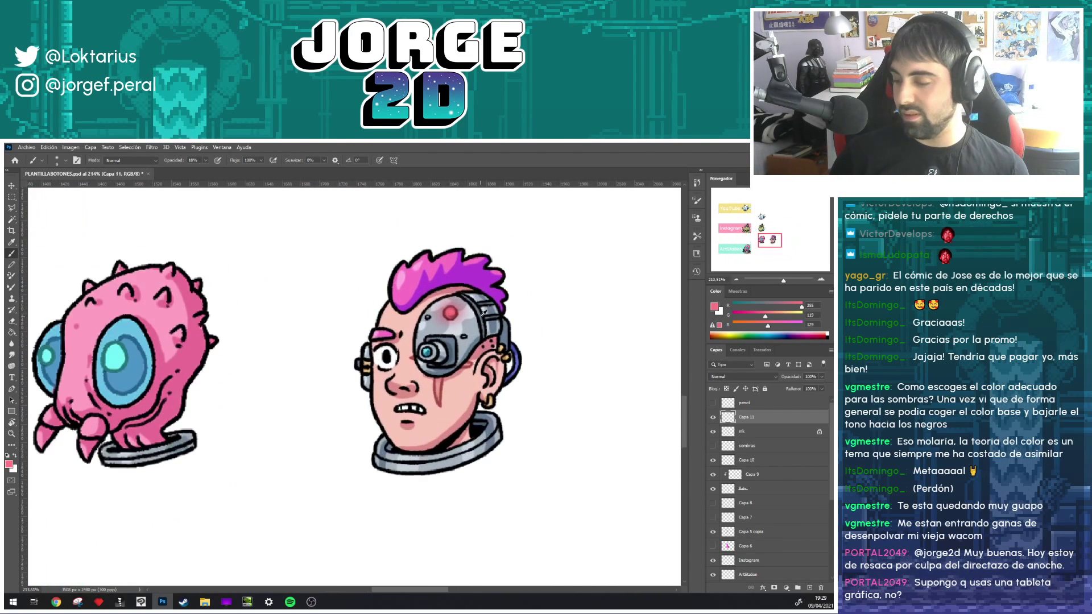
pyautogui.click(715, 307)
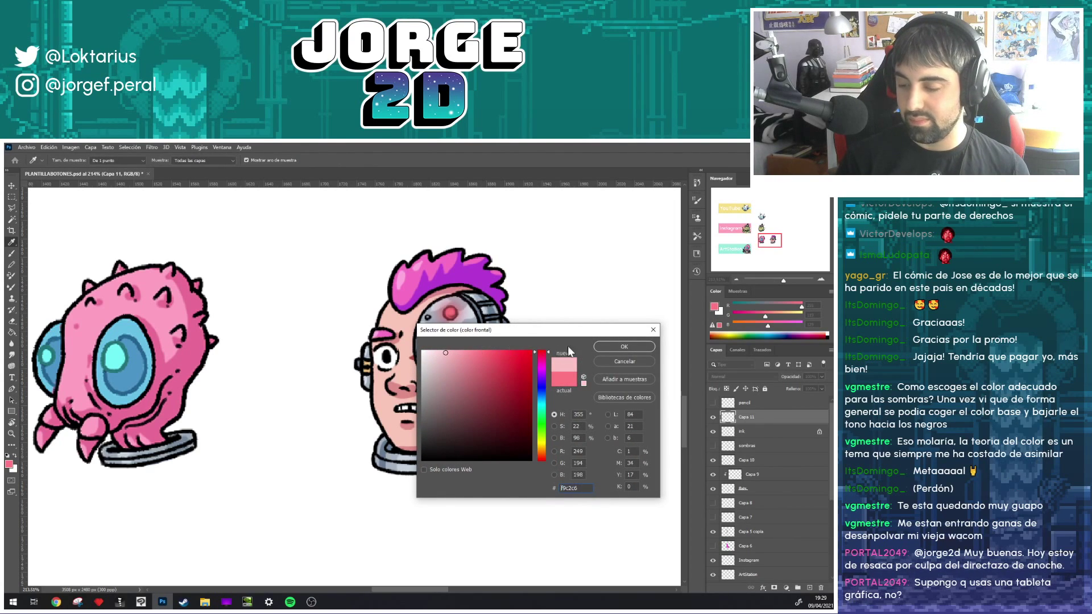
pyautogui.click(624, 347)
pyautogui.press('b')
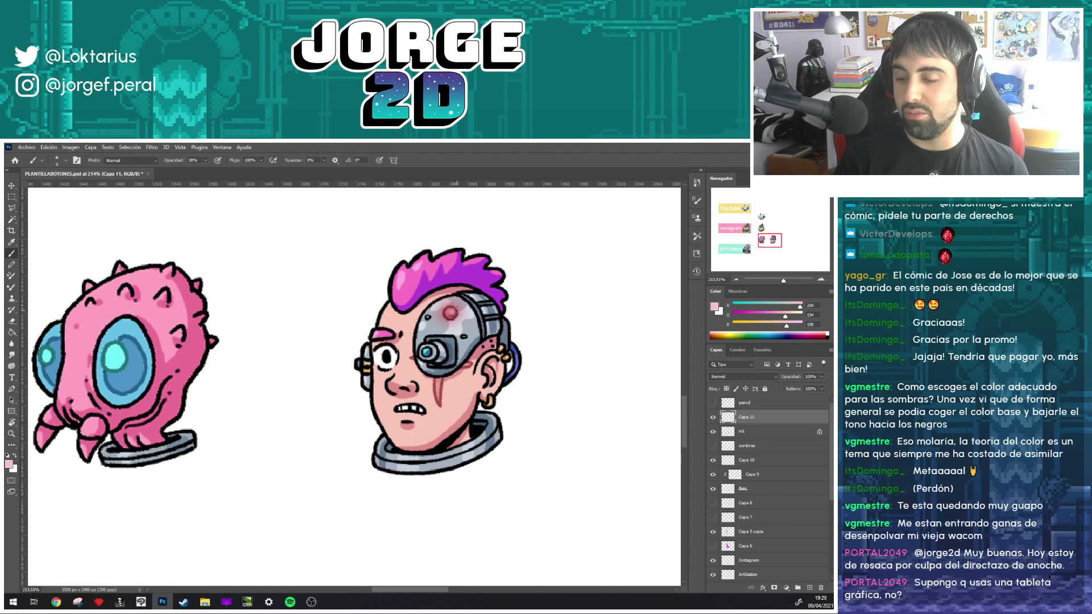
pyautogui.scroll(-1, 493, 240)
# - Select the area around the cyborg's head and apply Levels, brightening highlights and darkening midtones
pyautogui.scroll(-3, 493, 240)
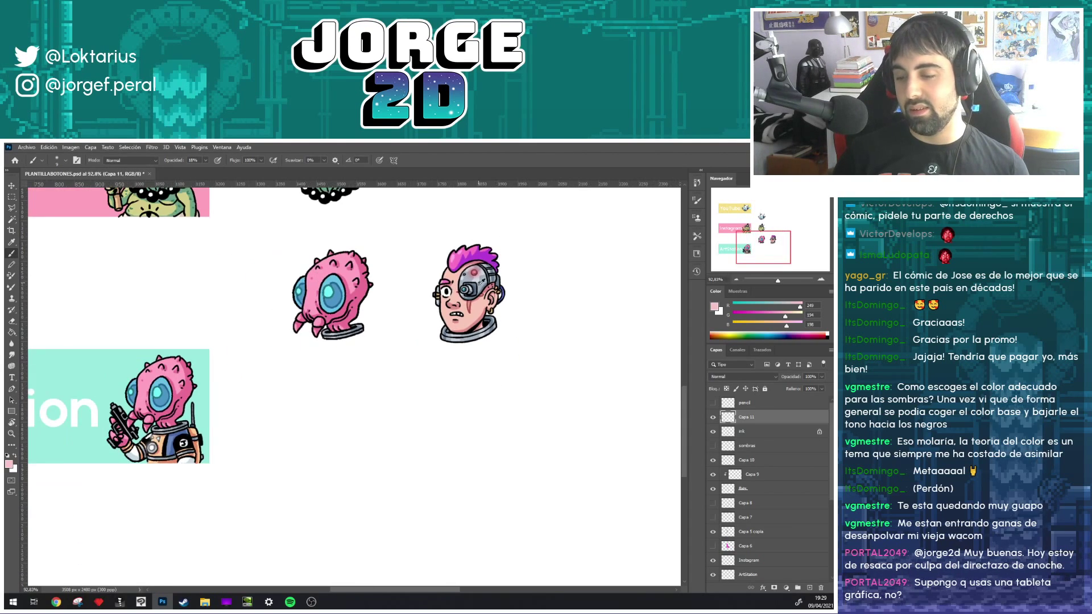
pyautogui.scroll(2, 423, 214)
pyautogui.press('m')
pyautogui.moveTo(423, 215); pyautogui.dragTo(519, 310)
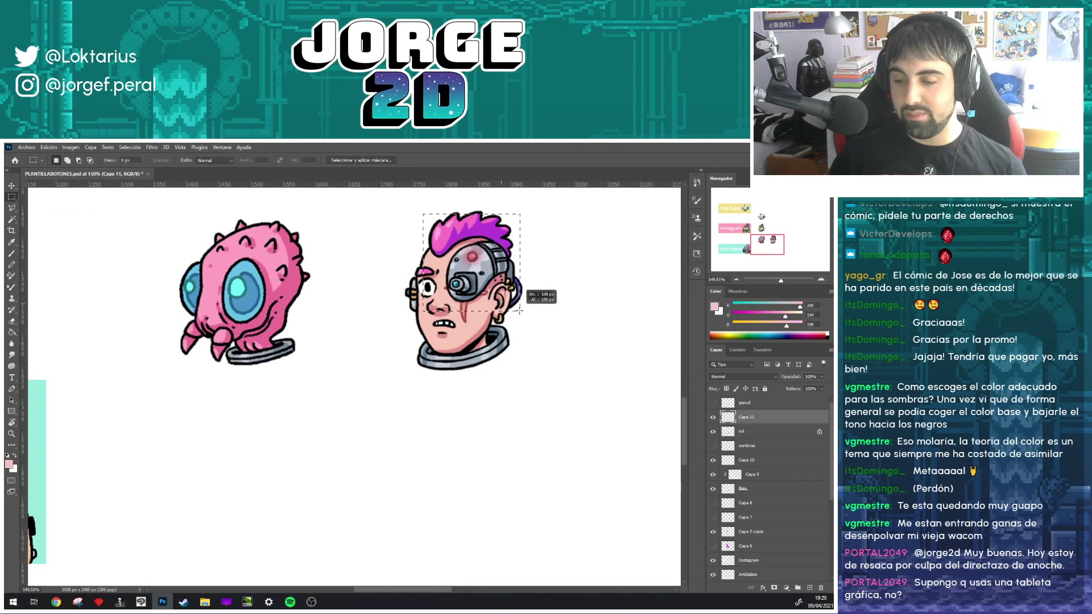
pyautogui.press('i')
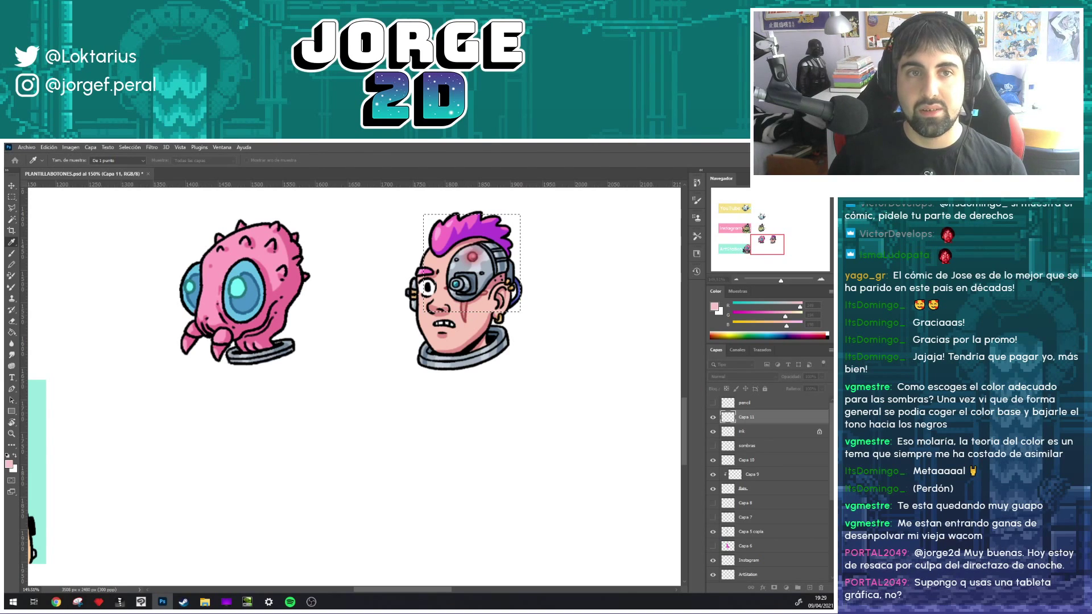
pyautogui.hotkey('ctrl', 'l')
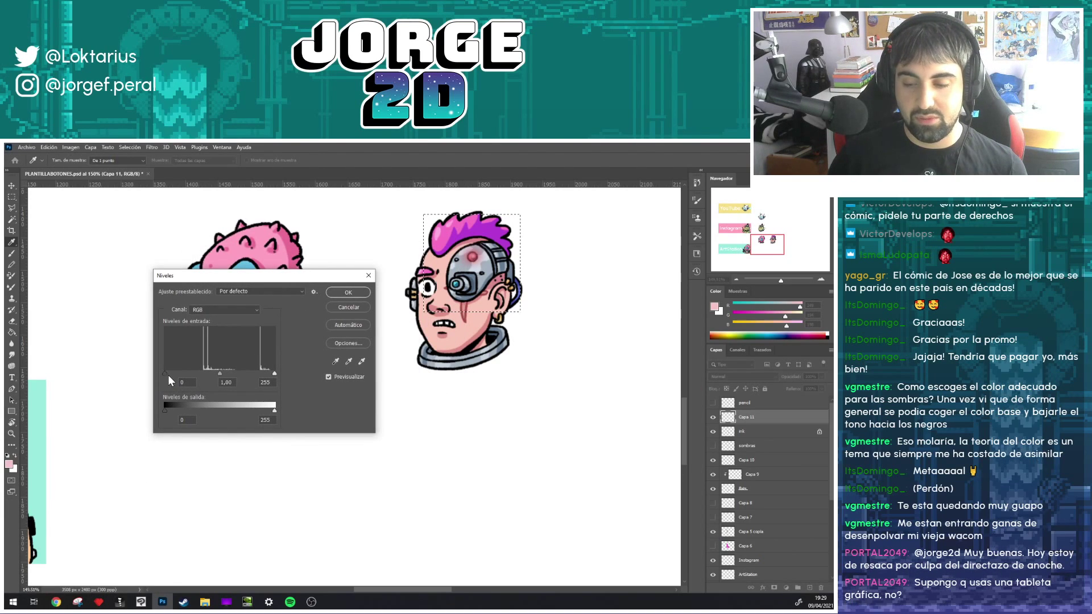
pyautogui.moveTo(274, 373); pyautogui.dragTo(217, 373)
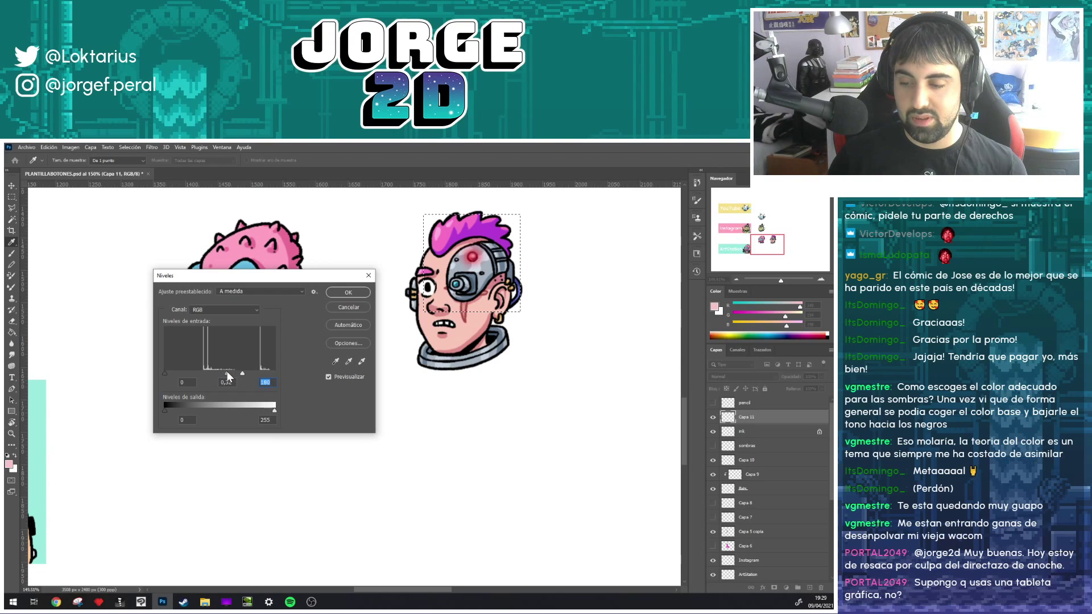
pyautogui.moveTo(227, 373); pyautogui.dragTo(229, 373)
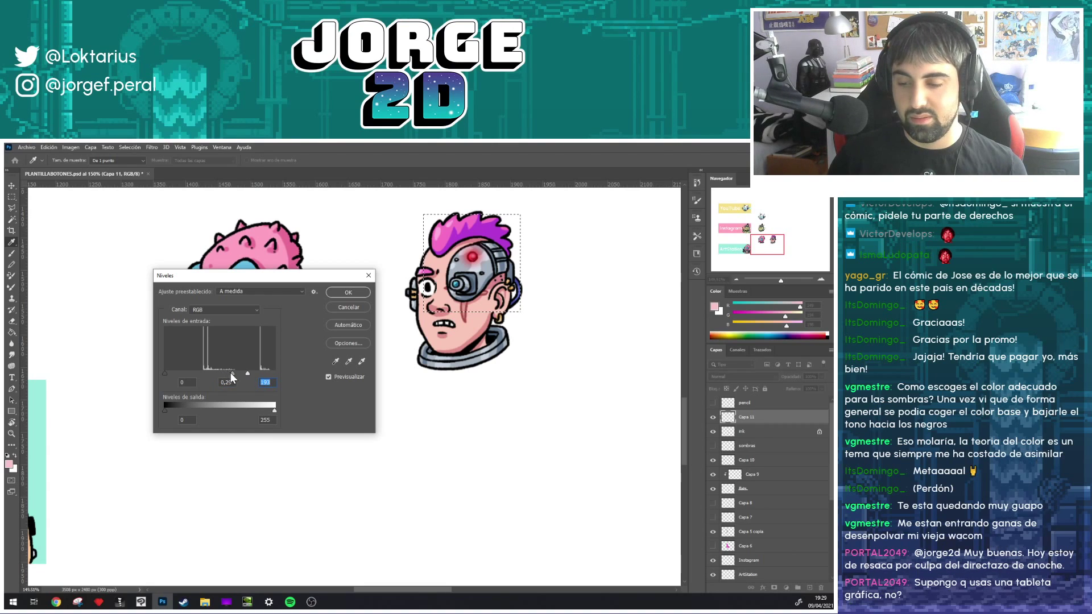
pyautogui.moveTo(228, 373); pyautogui.dragTo(237, 373)
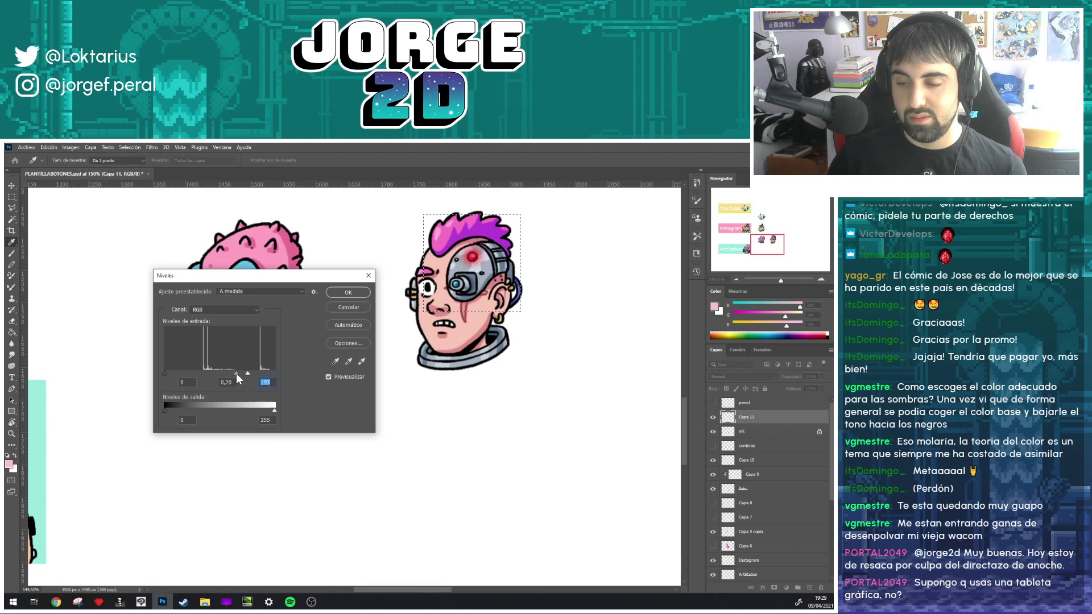
pyautogui.click(348, 292)
pyautogui.press('m')
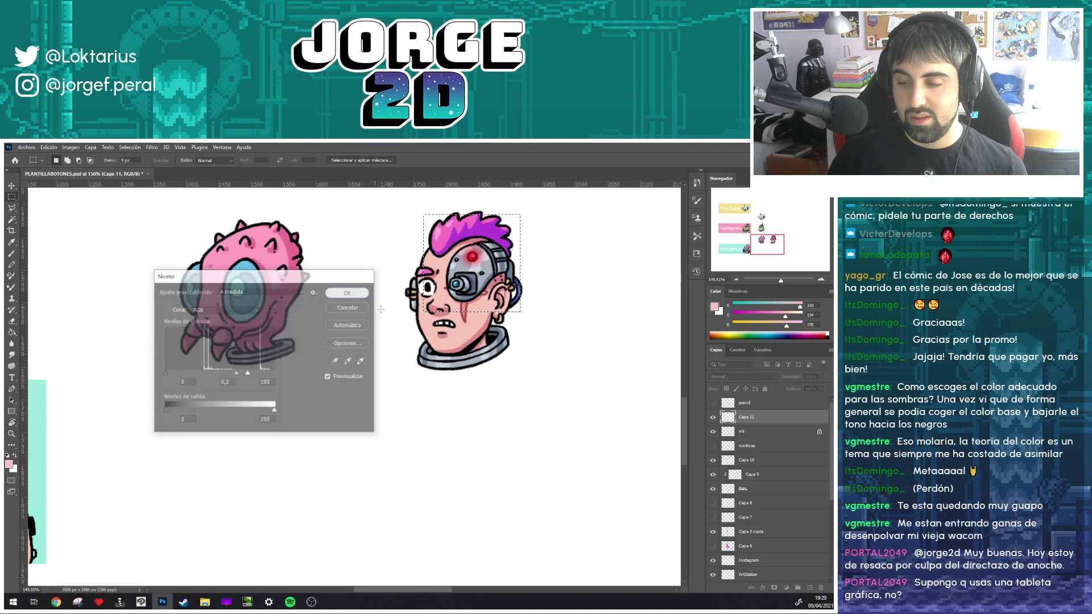
# - Raise Capa 11's lightness by +22 in Hue/Saturation and toggle its visibility to compare
pyautogui.hotkey('ctrl', 'u')
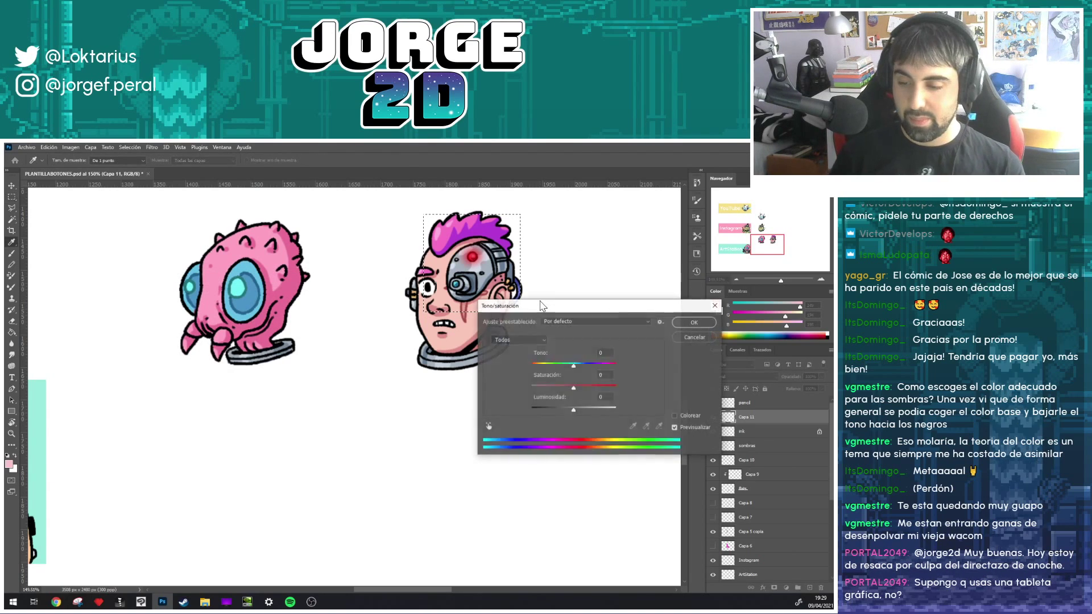
pyautogui.moveTo(580, 408); pyautogui.dragTo(583, 408)
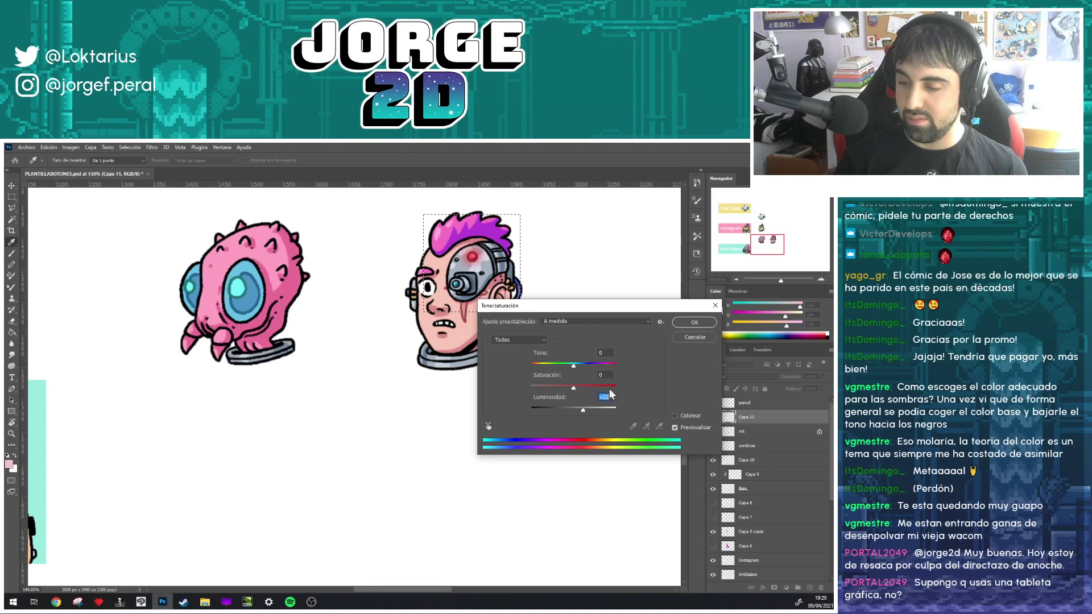
pyautogui.click(692, 320)
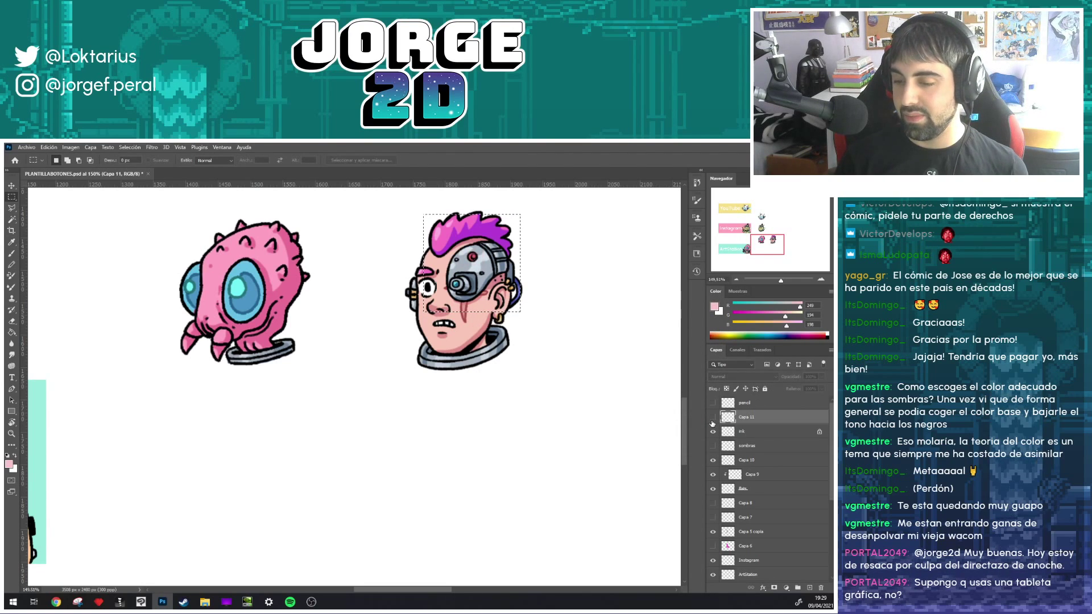
pyautogui.click(712, 421)
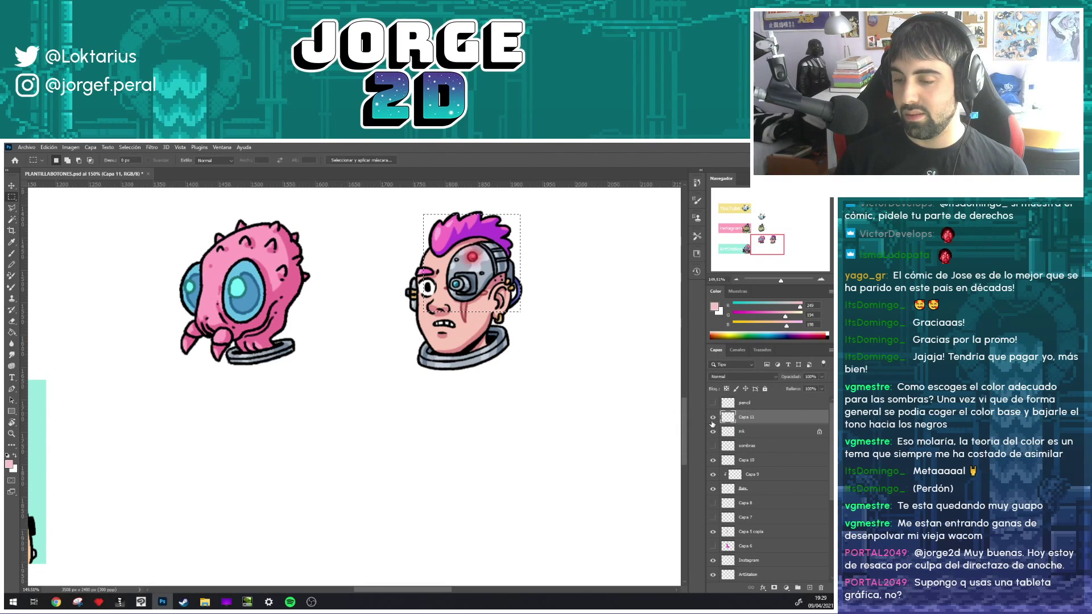
pyautogui.click(712, 421)
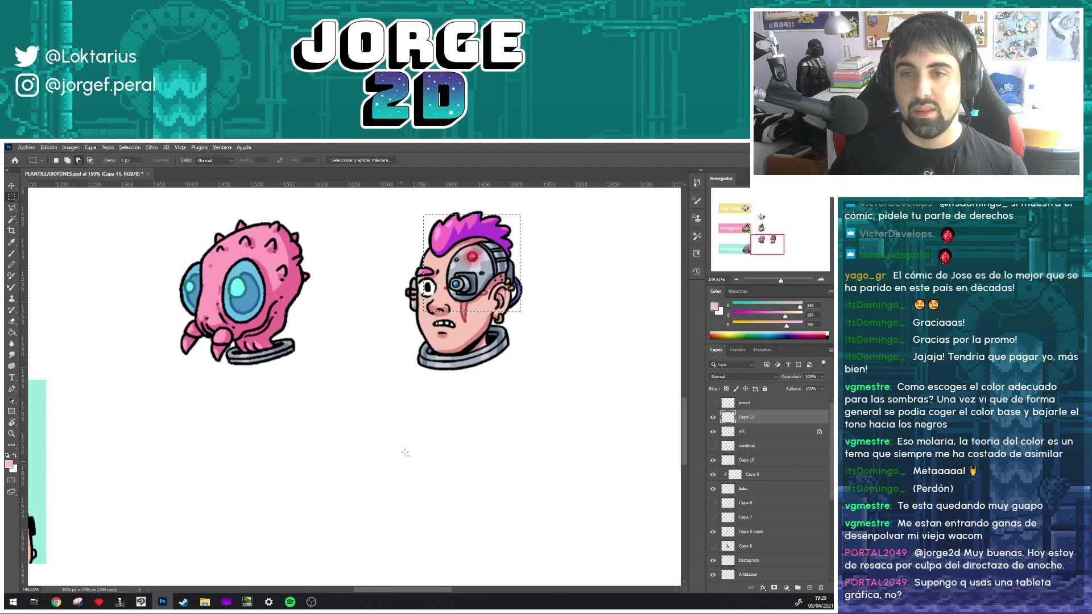
pyautogui.scroll(-1, 431, 426)
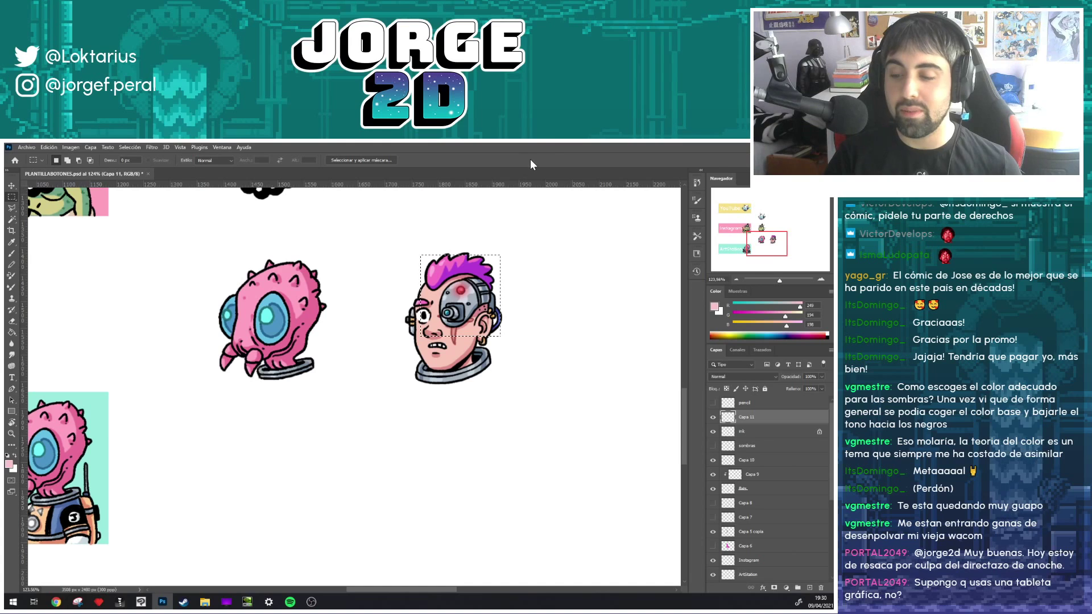
pyautogui.moveTo(540, 290); pyautogui.dragTo(516, 316)
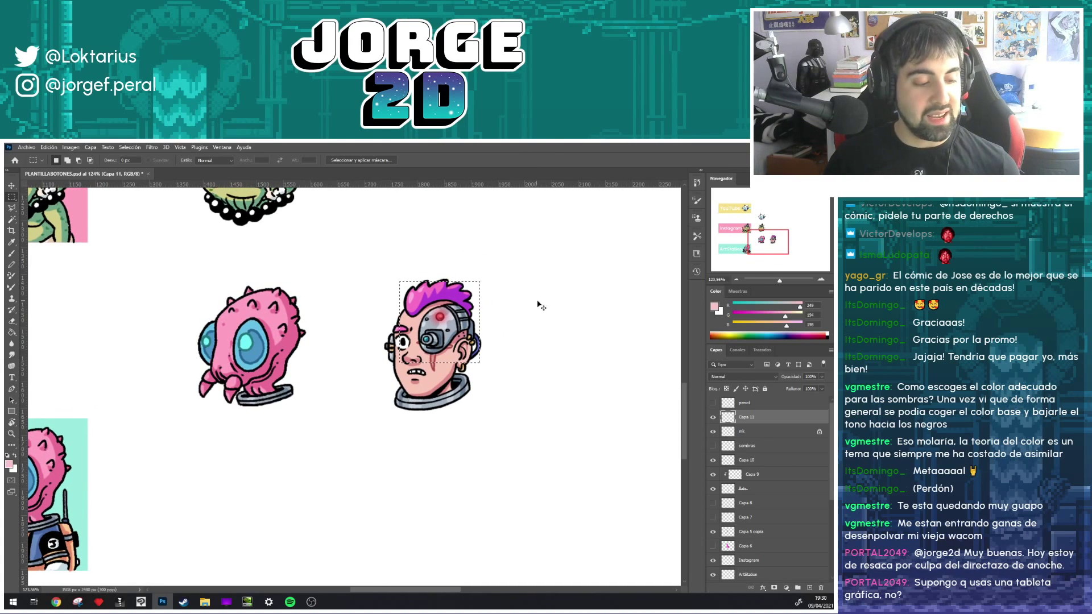
pyautogui.scroll(-3, 435, 340)
pyautogui.moveTo(492, 278); pyautogui.dragTo(472, 307)
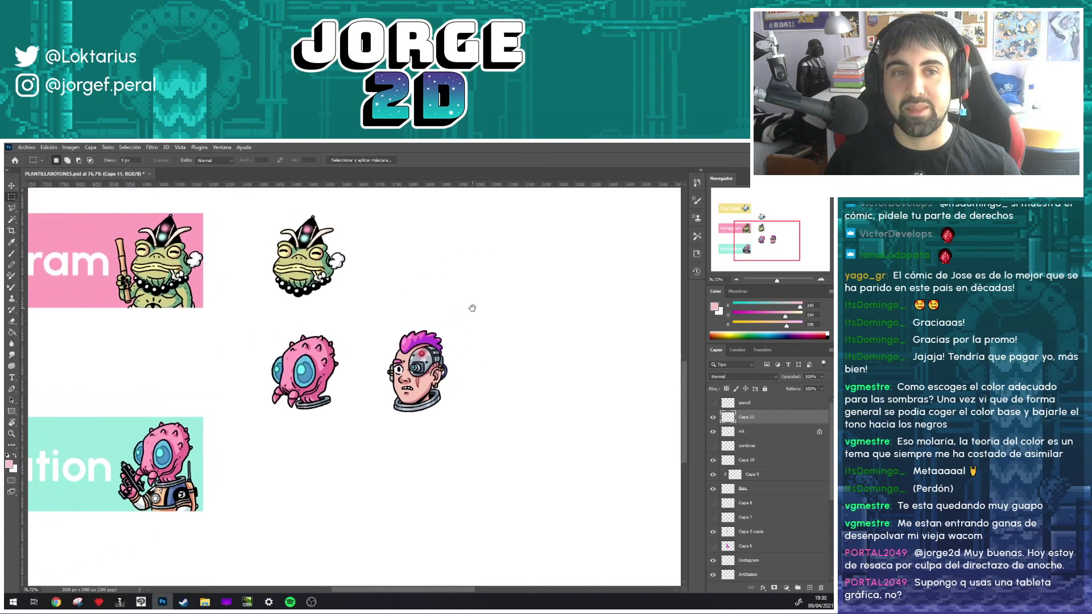
pyautogui.scroll(1, 426, 380)
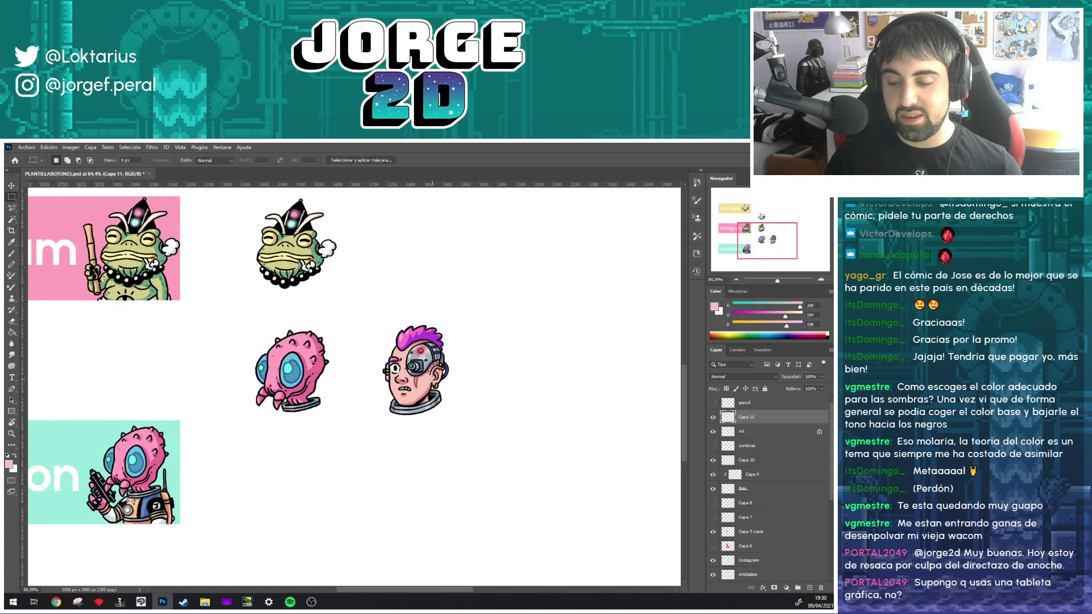
pyautogui.scroll(2, 431, 377)
pyautogui.scroll(1, 432, 375)
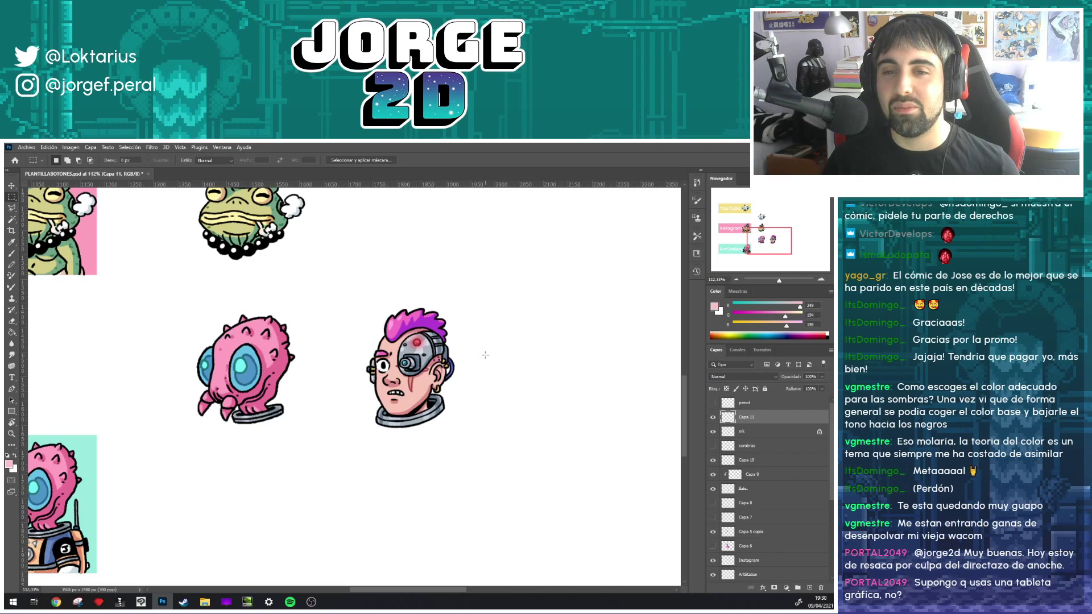
pyautogui.scroll(-1, 485, 355)
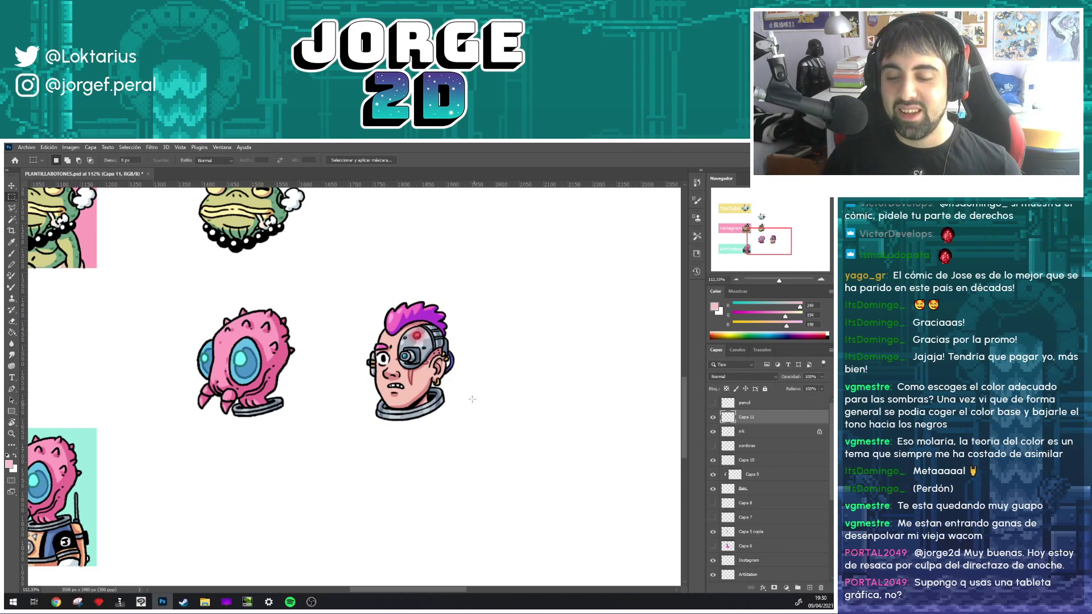
pyautogui.moveTo(454, 354)
pyautogui.mouseDown()
pyautogui.moveTo(481, 376)
pyautogui.moveTo(464, 384)
pyautogui.mouseUp()
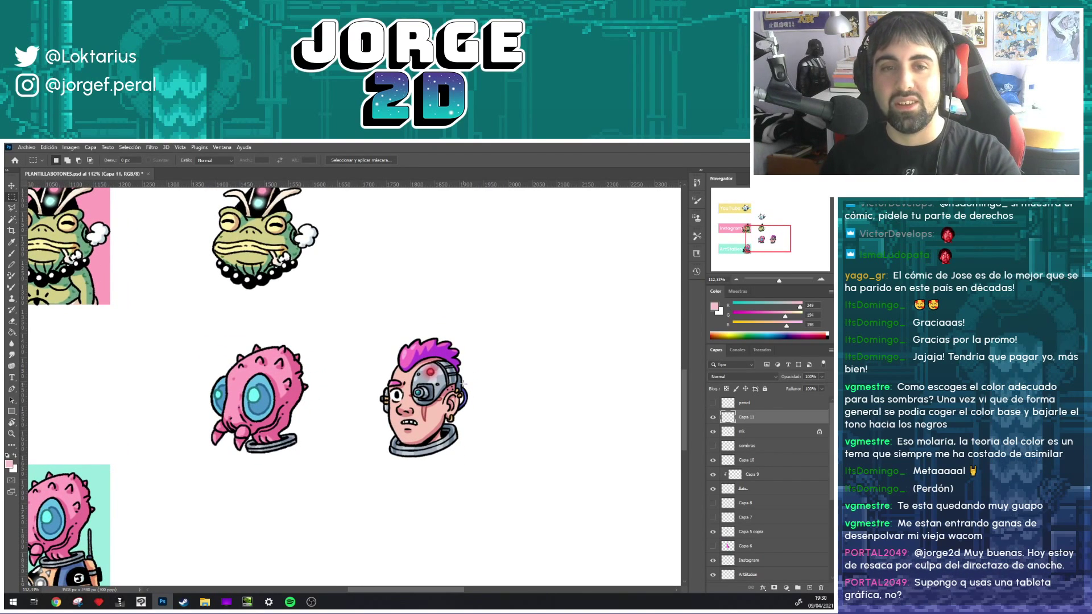
pyautogui.moveTo(466, 399); pyautogui.dragTo(466, 362)
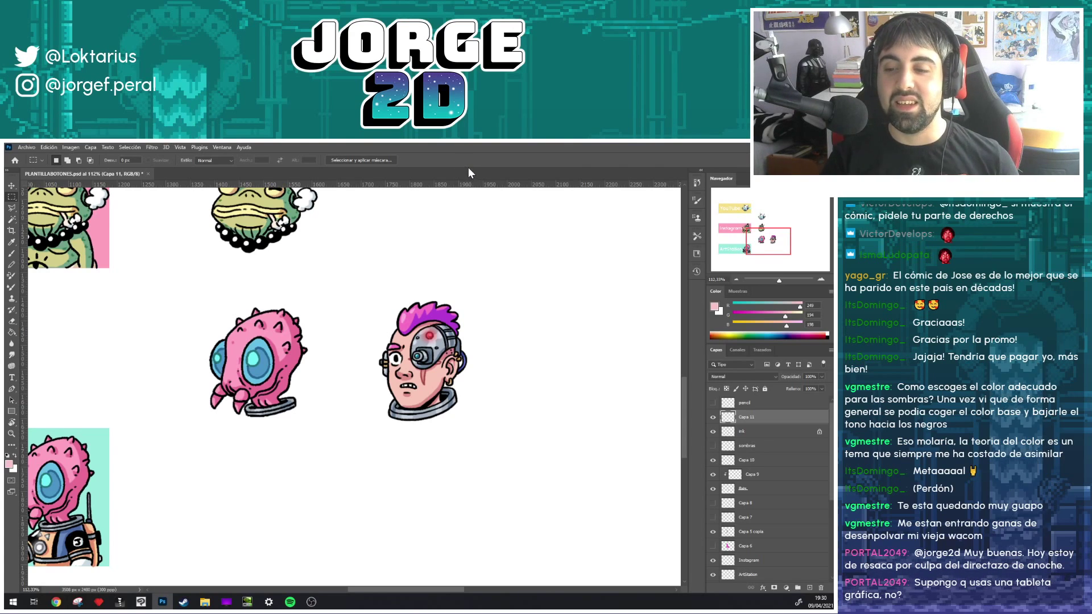
pyautogui.moveTo(460, 262); pyautogui.dragTo(448, 235)
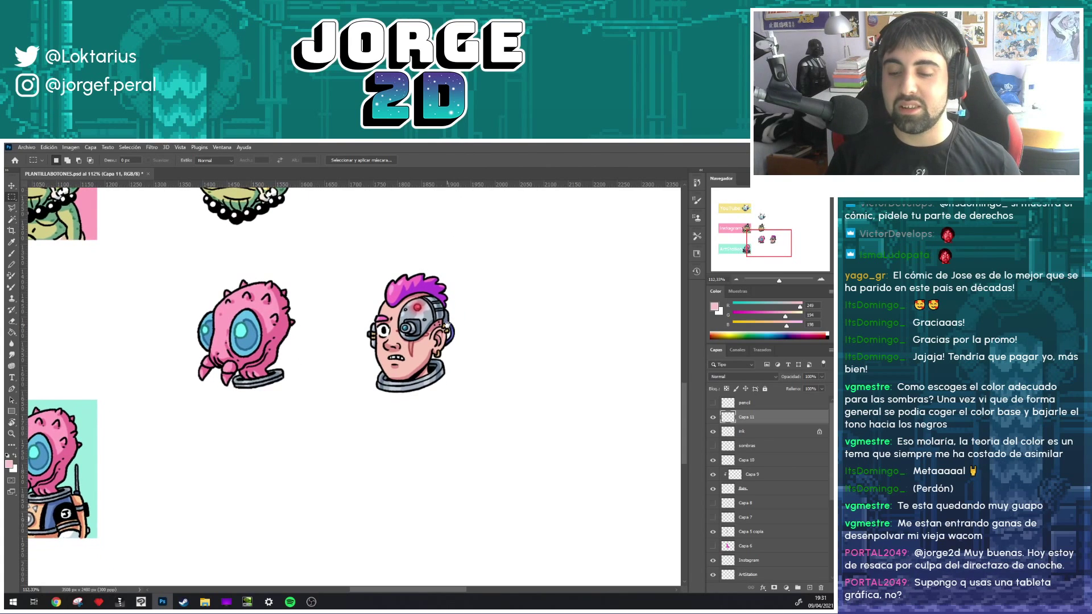
# - Pan from the frog drawing back to the two heads and switch to the Eraser
pyautogui.scroll(2, 447, 326)
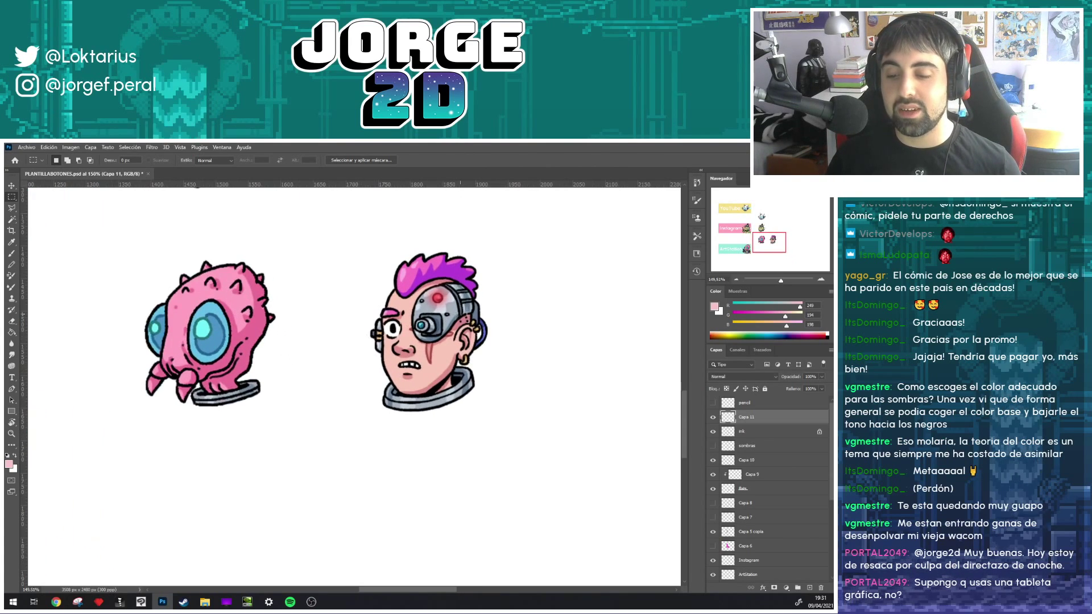
pyautogui.scroll(2, 478, 310)
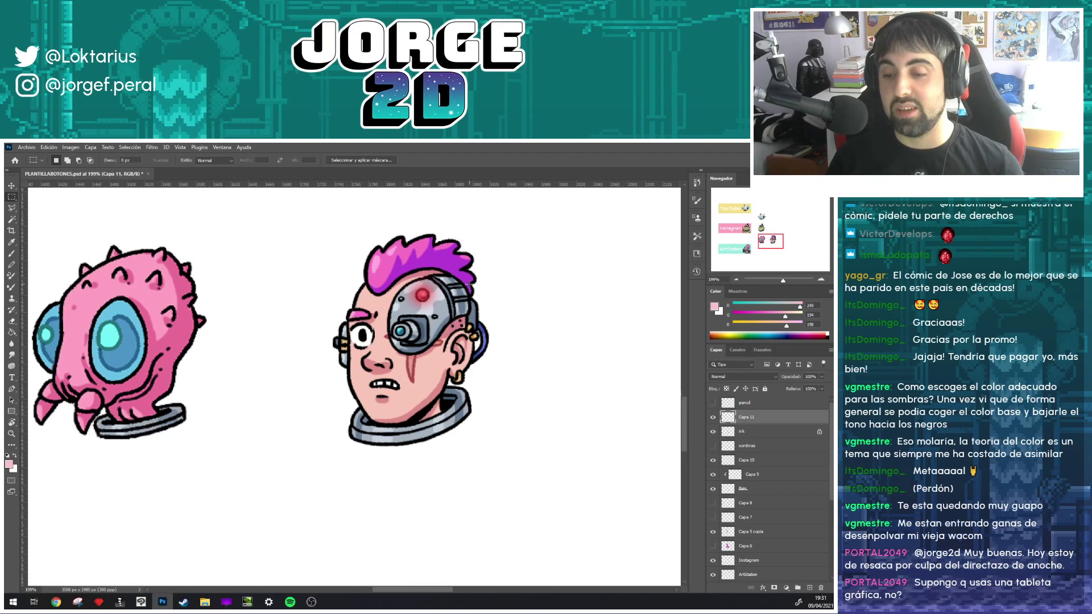
pyautogui.moveTo(484, 291)
pyautogui.mouseDown()
pyautogui.moveTo(477, 459)
pyautogui.moveTo(478, 403)
pyautogui.mouseUp()
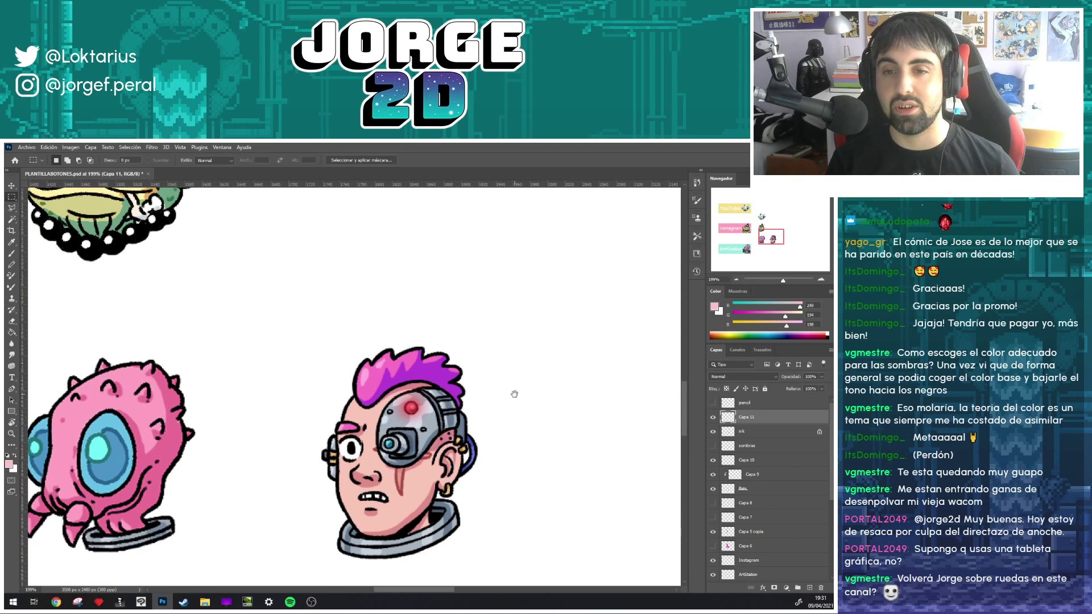
pyautogui.moveTo(493, 385)
pyautogui.mouseDown()
pyautogui.moveTo(514, 357)
pyautogui.moveTo(526, 370)
pyautogui.mouseUp()
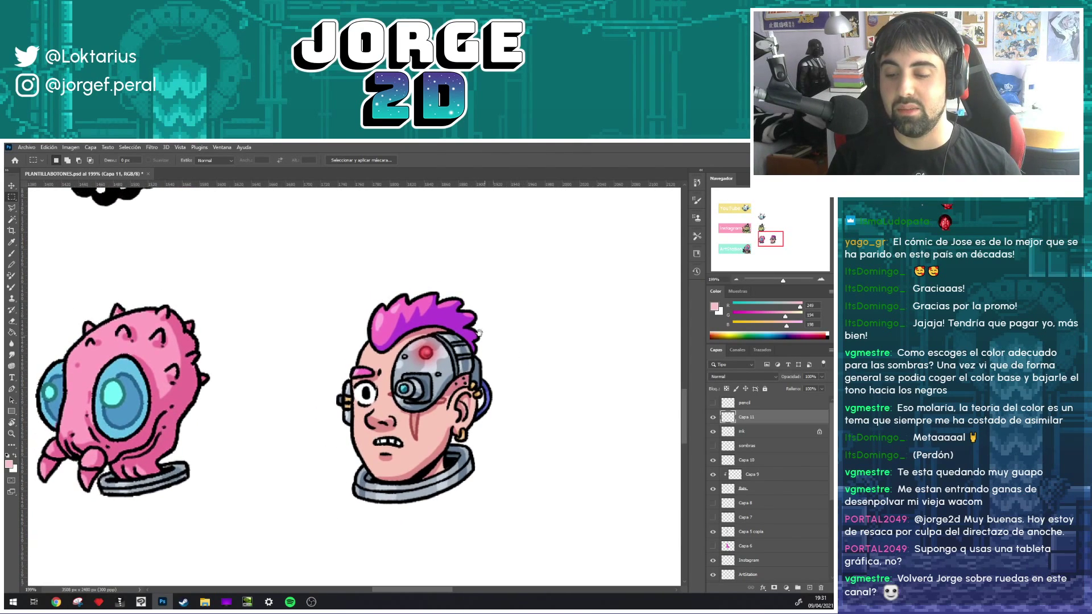
pyautogui.press('e')
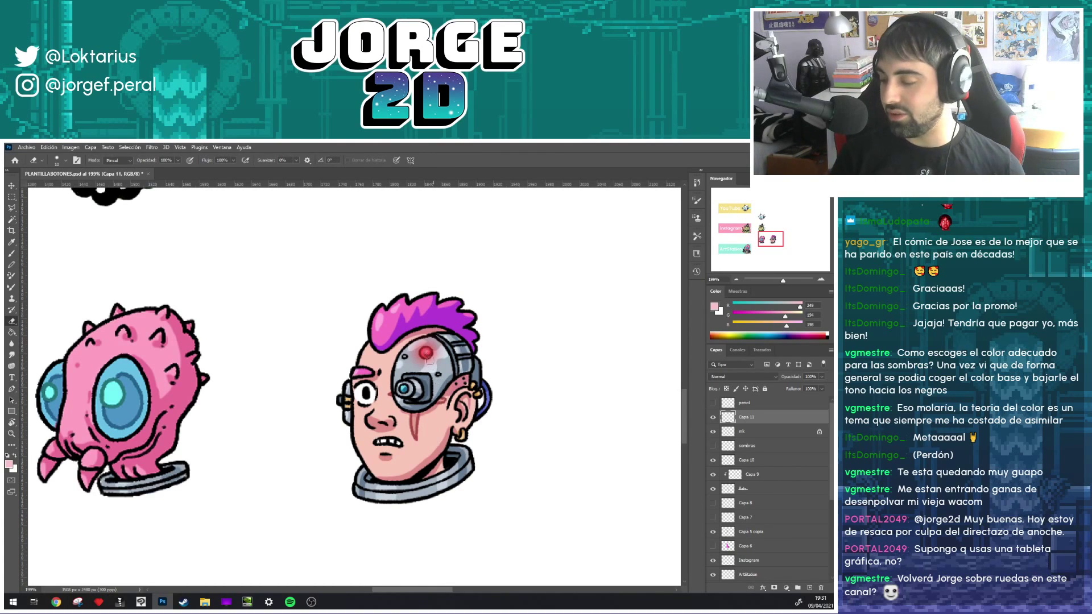
# - Select Capa 9 and toggle its visibility to check the cyborg's hair shading
pyautogui.click(765, 476)
pyautogui.click(713, 474)
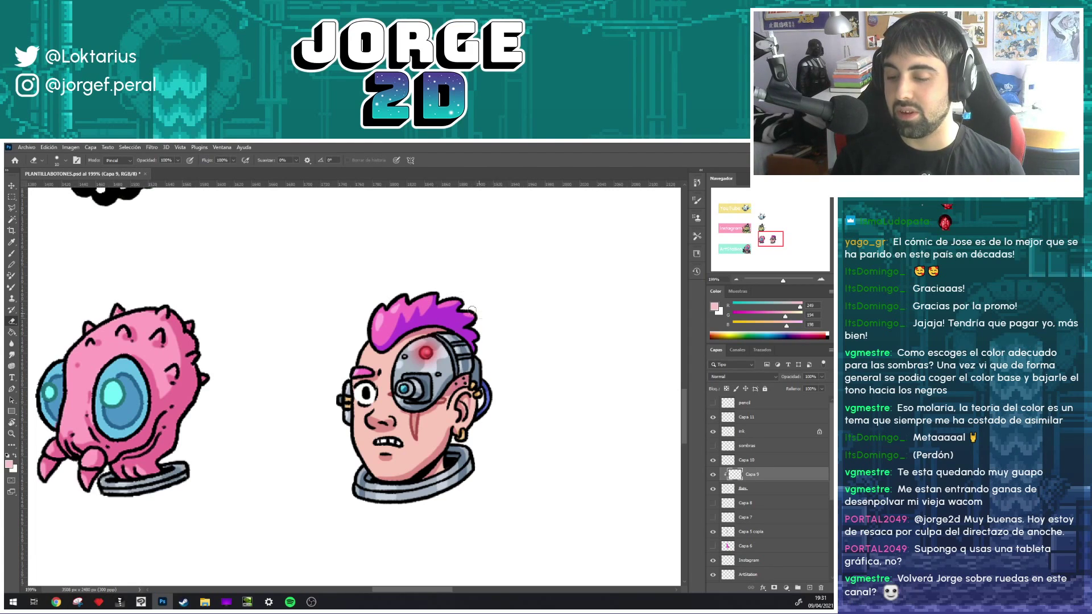
pyautogui.scroll(-2, 500, 350)
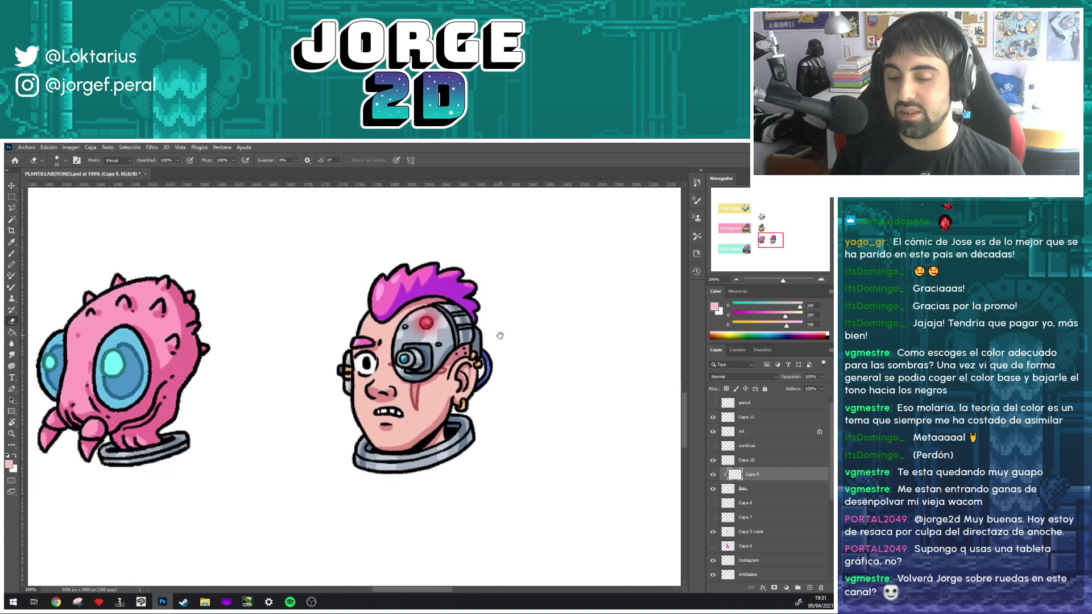
pyautogui.moveTo(492, 362); pyautogui.dragTo(494, 362)
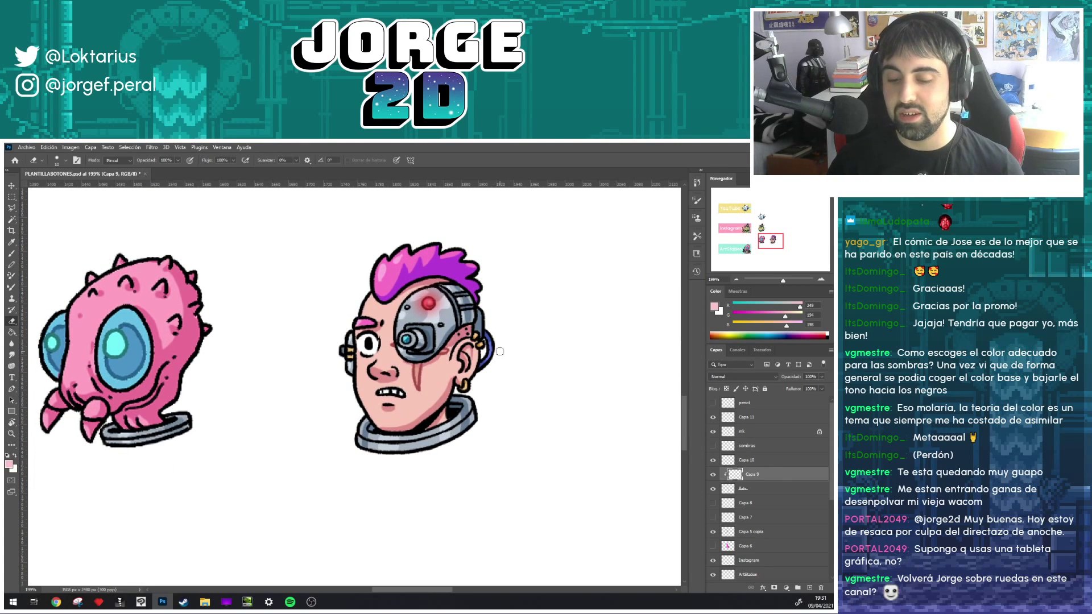
pyautogui.scroll(-1, 472, 360)
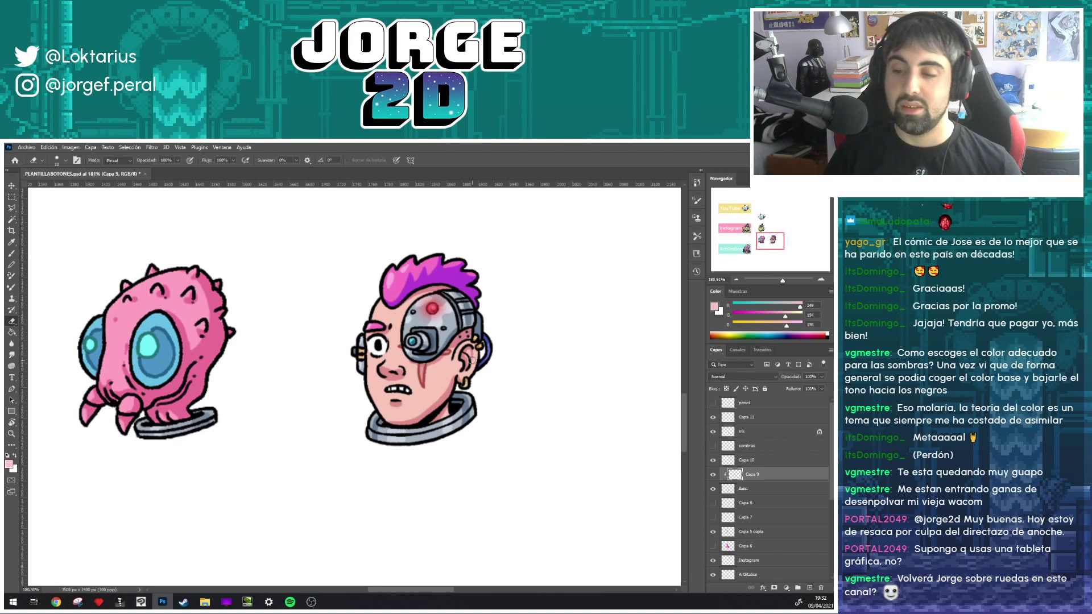
pyautogui.moveTo(457, 330); pyautogui.dragTo(475, 314)
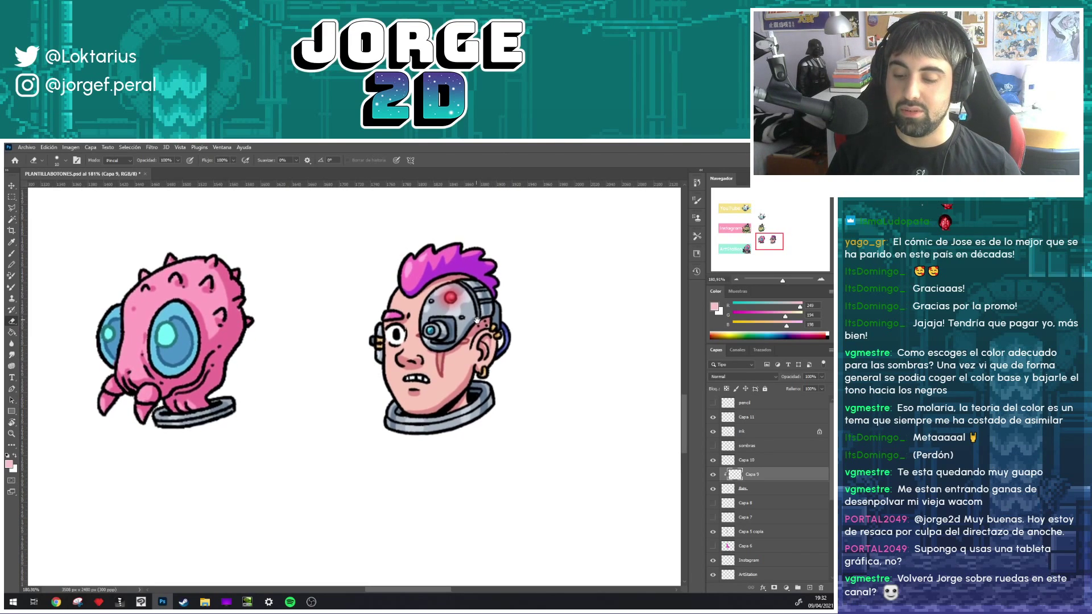
pyautogui.scroll(-1, 475, 315)
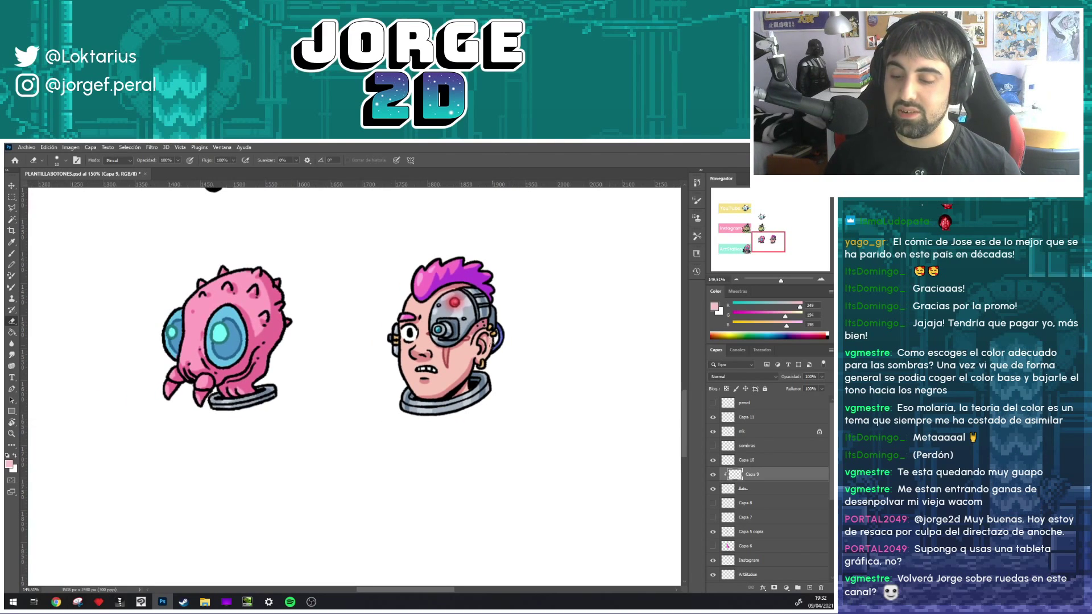
pyautogui.scroll(-1, 481, 313)
pyautogui.moveTo(485, 312); pyautogui.dragTo(493, 386)
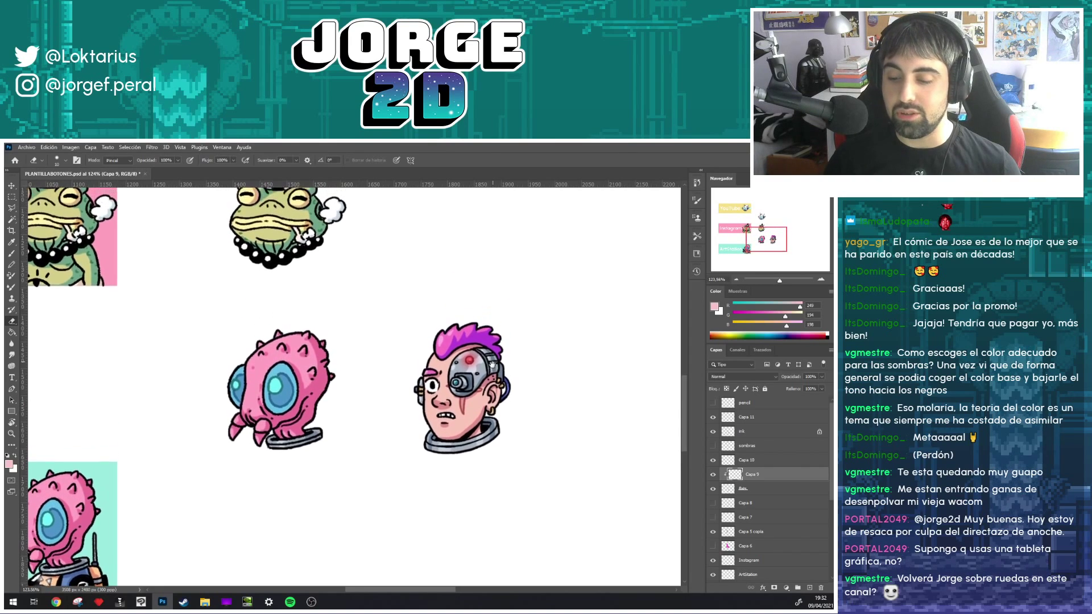
pyautogui.scroll(2, 457, 364)
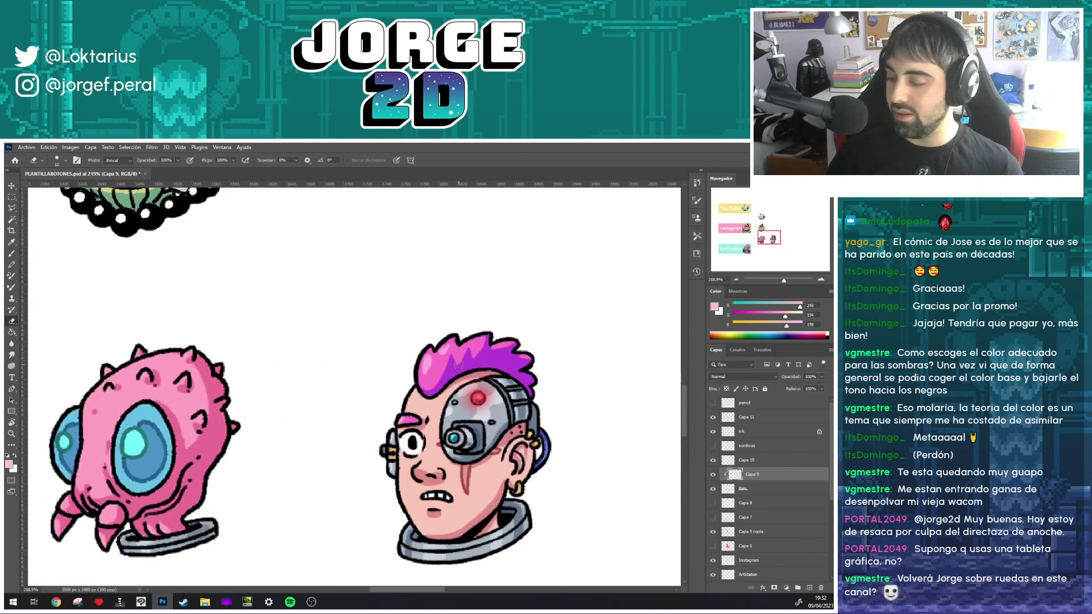
pyautogui.click(713, 474)
pyautogui.click(713, 474)
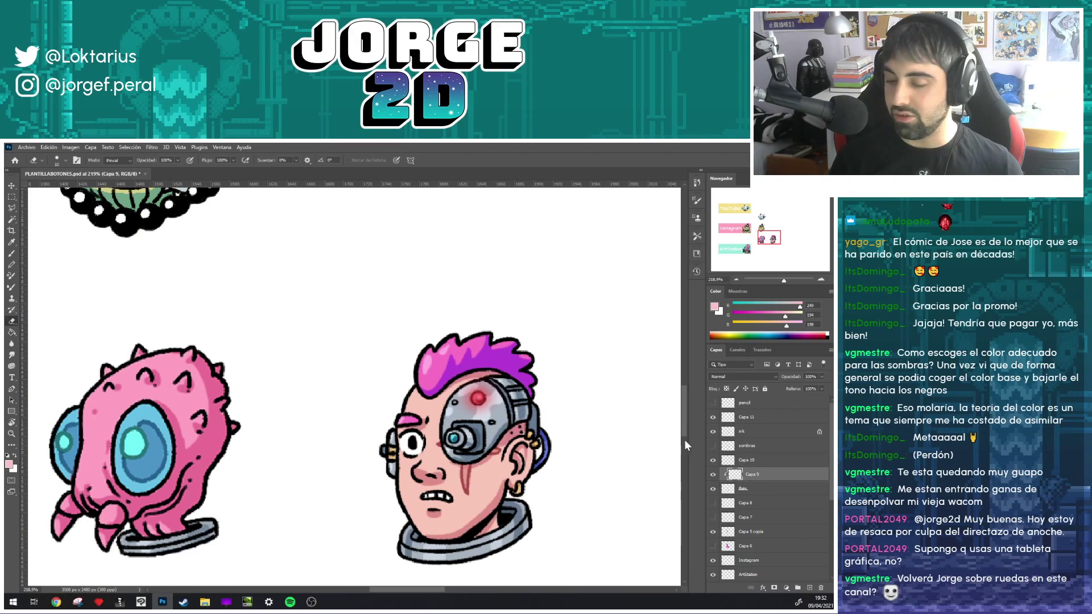
# - With the Brush, sample the cyborg's hair pink and set brush opacity to 100%
pyautogui.press('b')
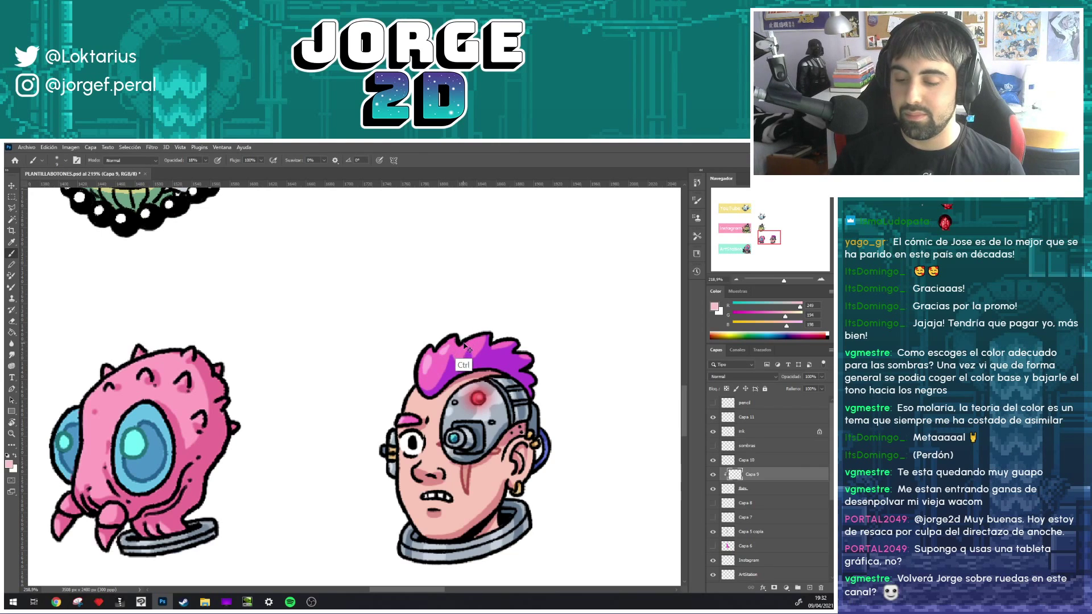
pyautogui.click(64, 160)
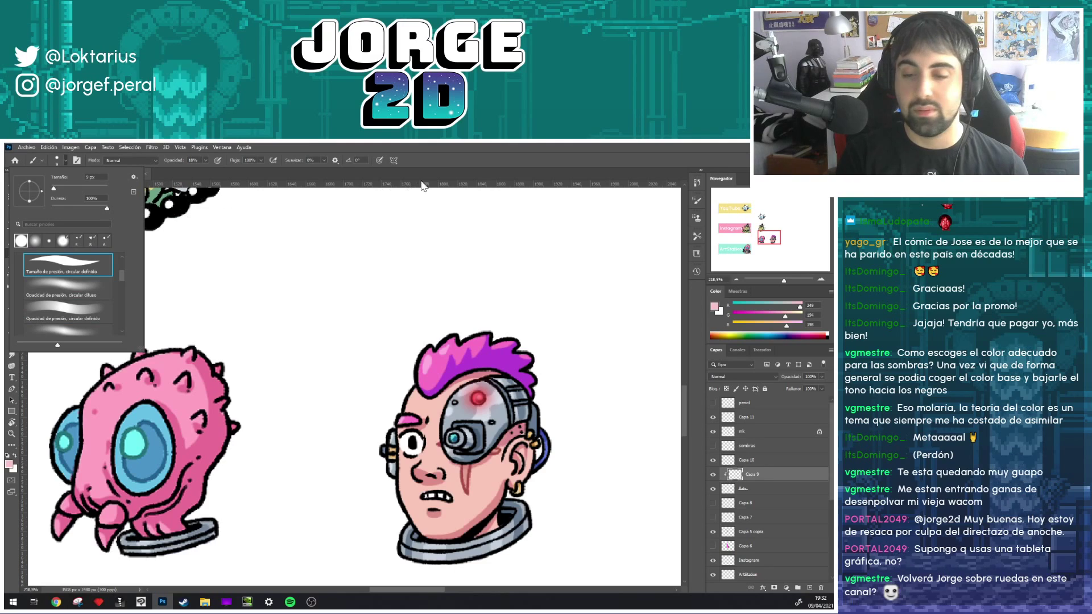
pyautogui.click(471, 287)
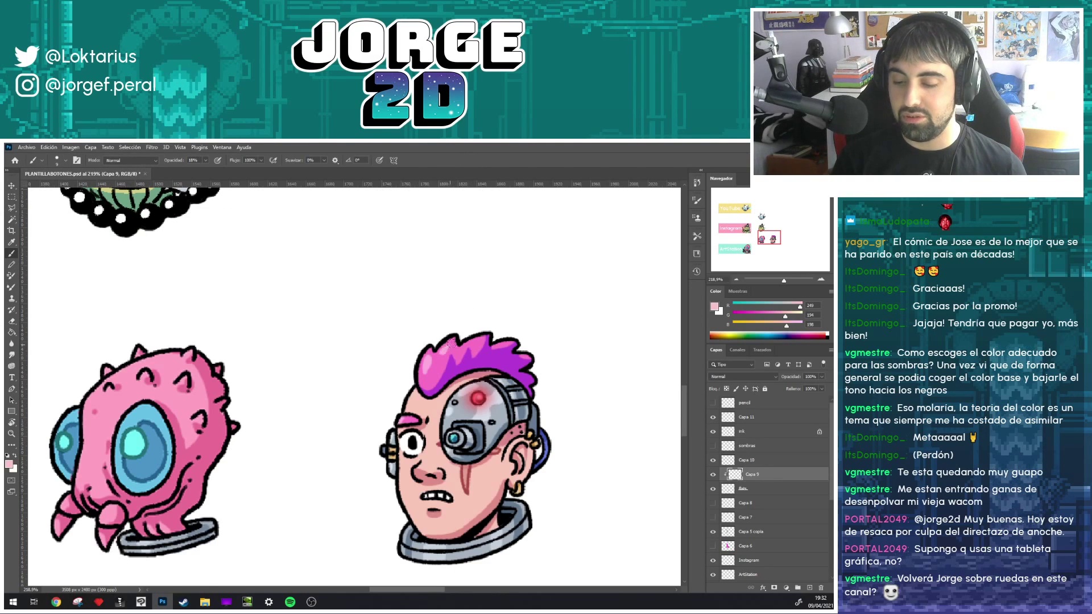
pyautogui.press('alt')
pyautogui.keyDown('alt'); pyautogui.click(453, 344); pyautogui.keyUp('alt')
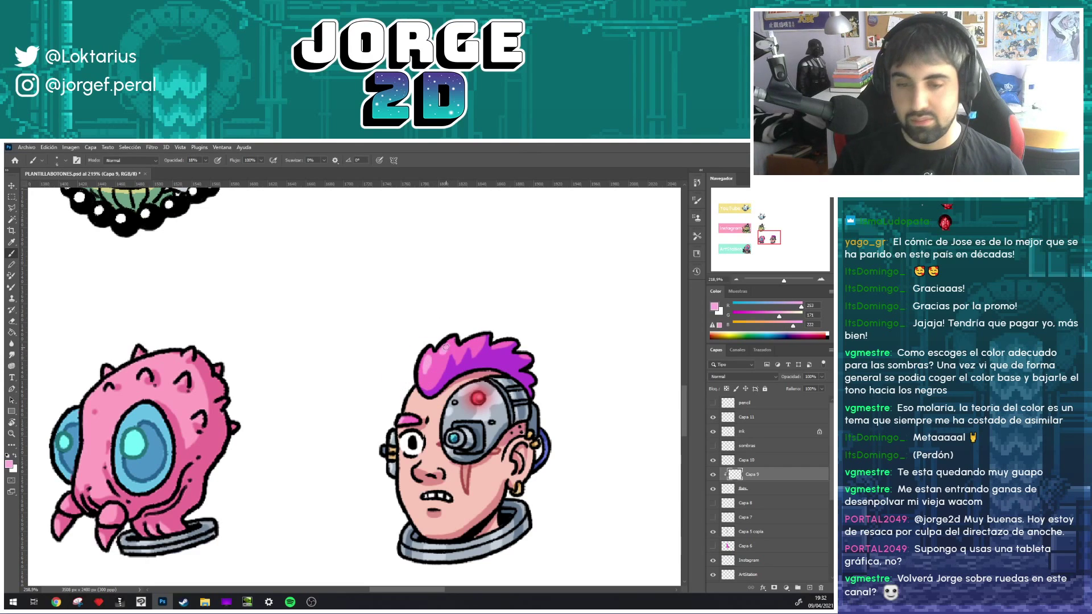
pyautogui.click(206, 160)
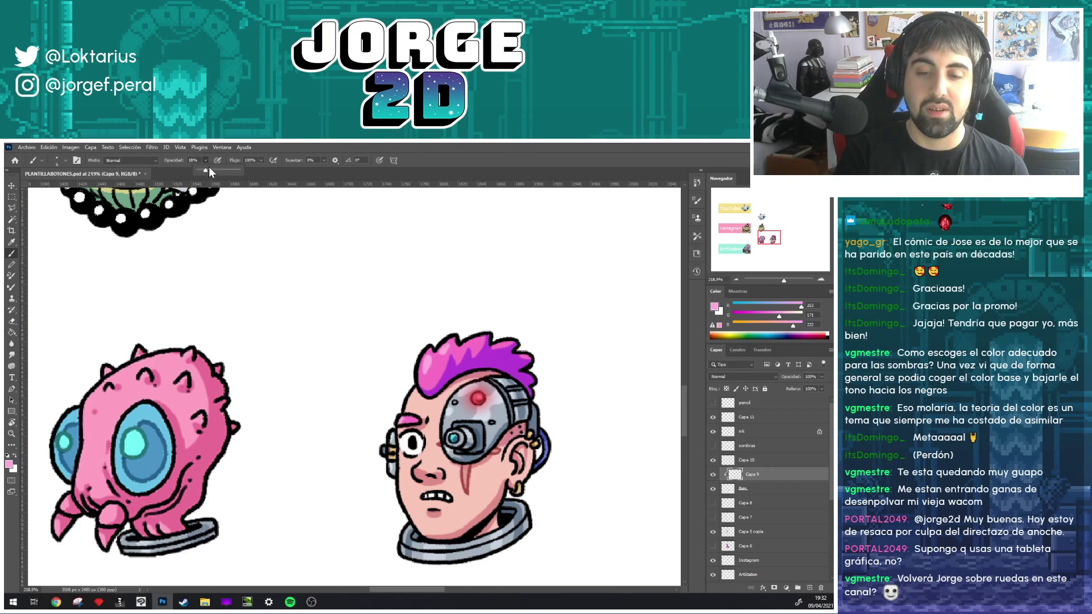
pyautogui.moveTo(205, 170); pyautogui.dragTo(238, 170)
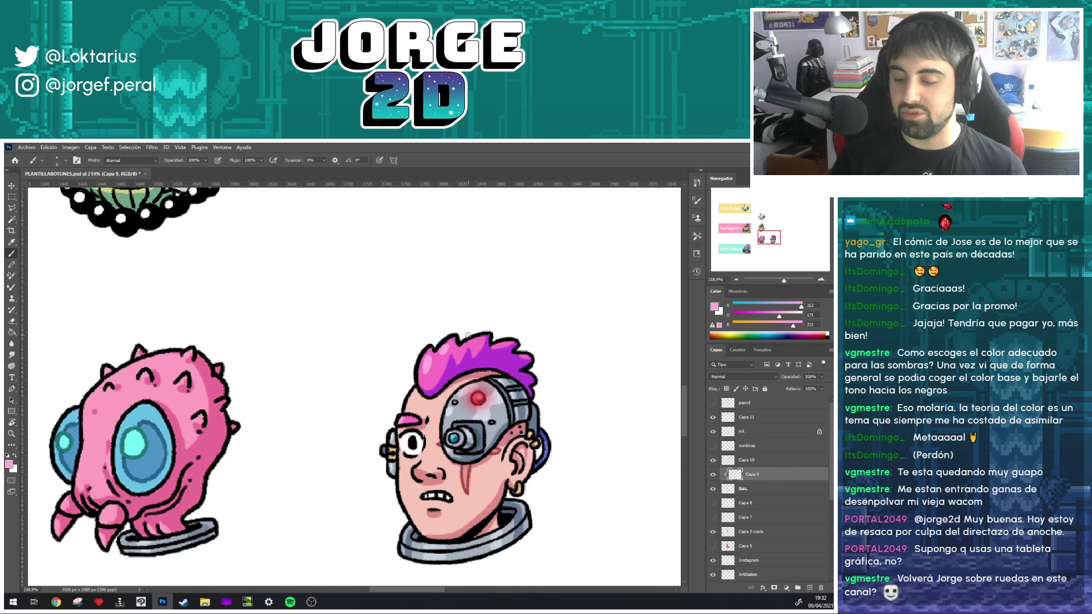
# - Zoom out and preview Capa 6's magenta squares behind the four icons, then hide them
pyautogui.scroll(-5, 471, 327)
pyautogui.moveTo(522, 398); pyautogui.dragTo(621, 398)
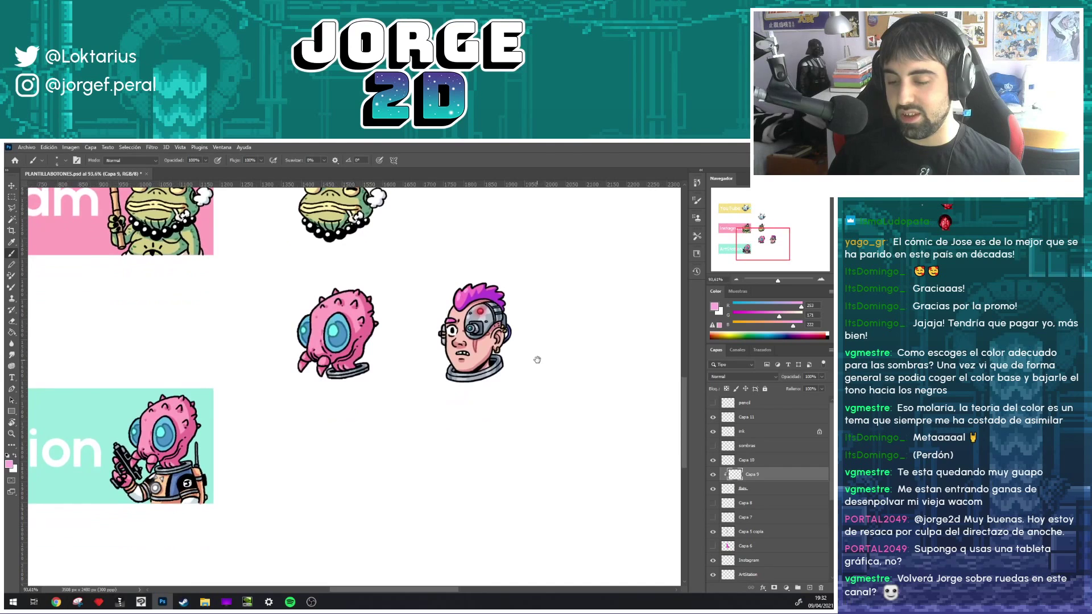
pyautogui.scroll(-3, 621, 398)
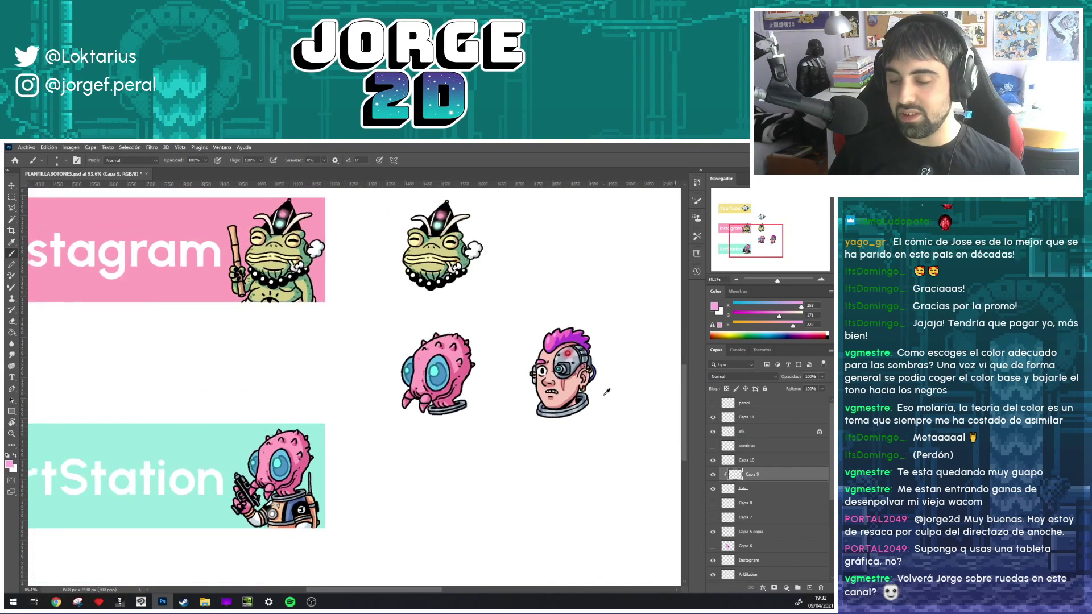
pyautogui.moveTo(589, 395)
pyautogui.mouseDown()
pyautogui.moveTo(493, 450)
pyautogui.moveTo(499, 495)
pyautogui.mouseUp()
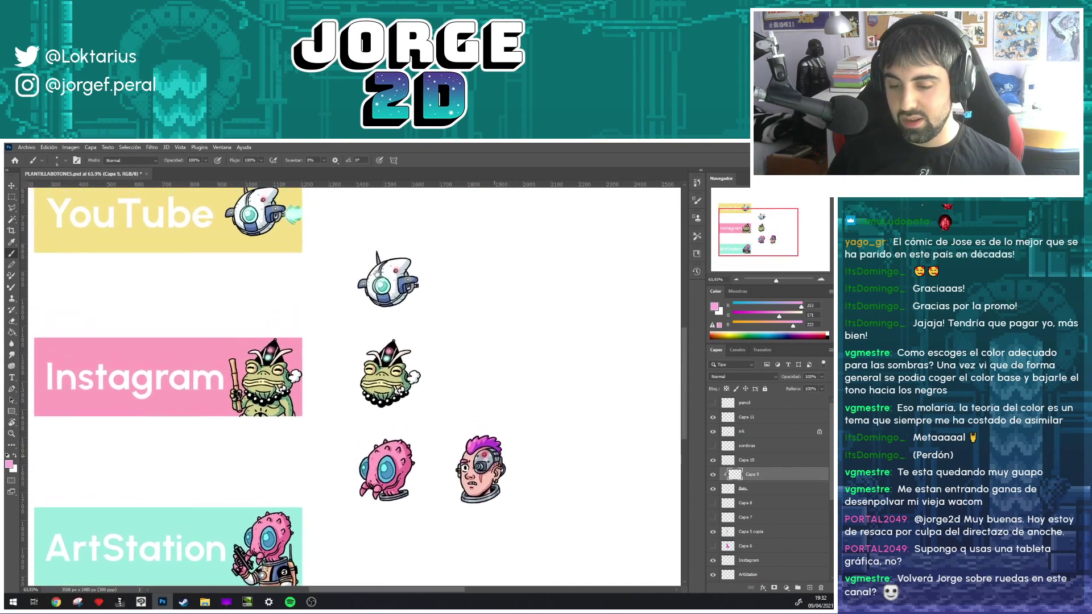
pyautogui.click(714, 546)
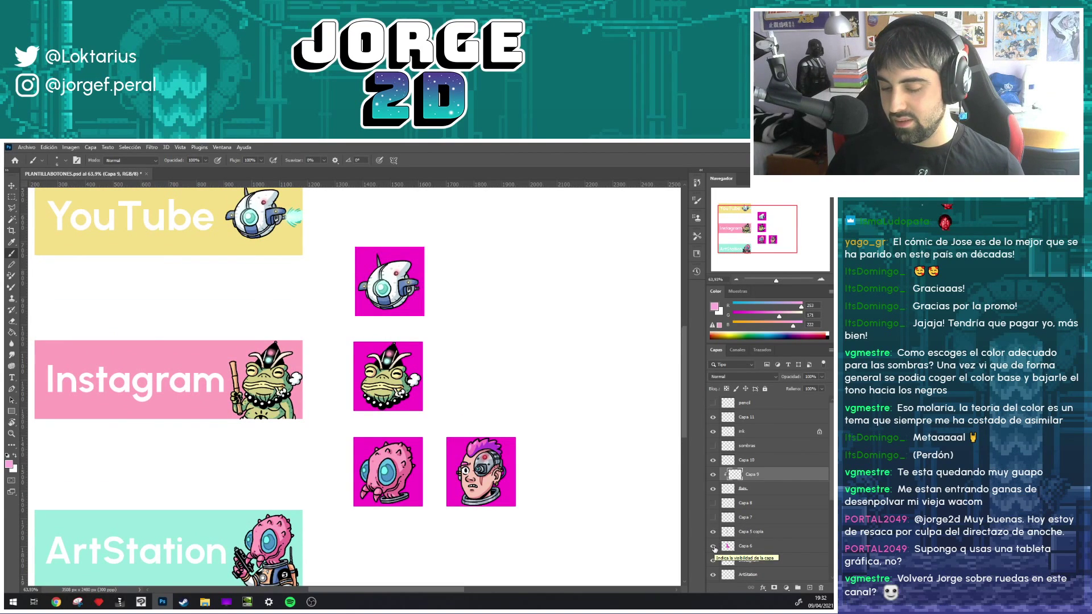
pyautogui.click(714, 546)
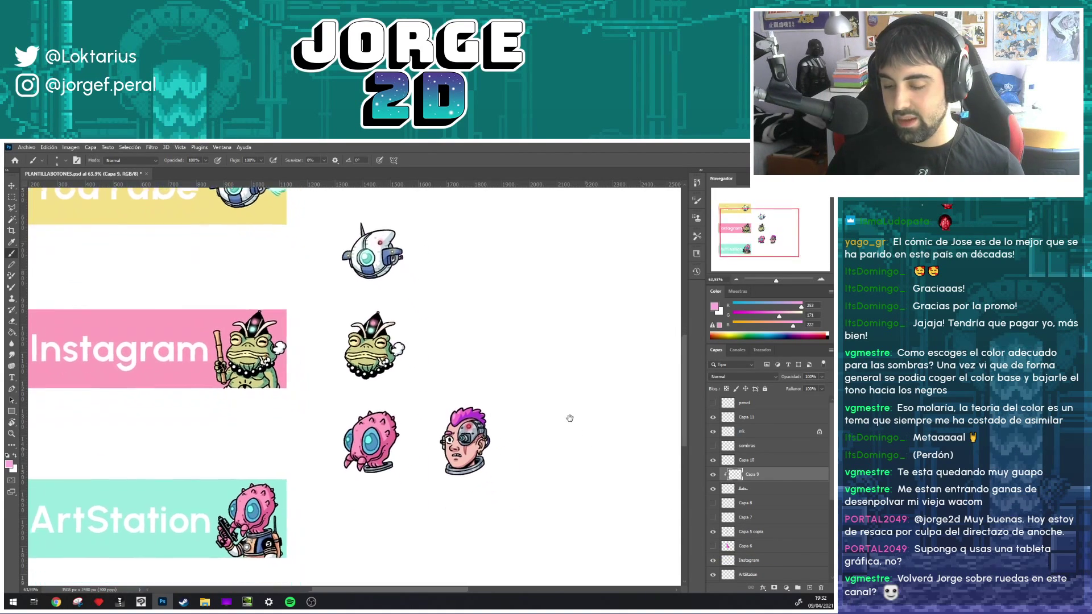
# - Recentre on the four icons and save the document
pyautogui.moveTo(586, 449); pyautogui.dragTo(536, 402)
pyautogui.scroll(3, 471, 434)
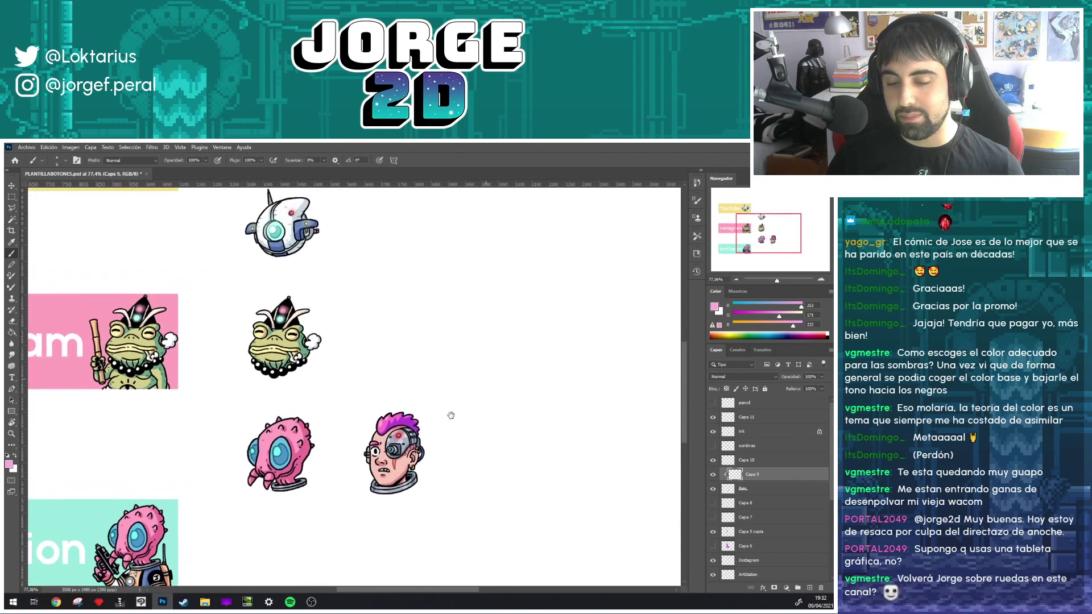
pyautogui.hotkey('ctrl', 's')
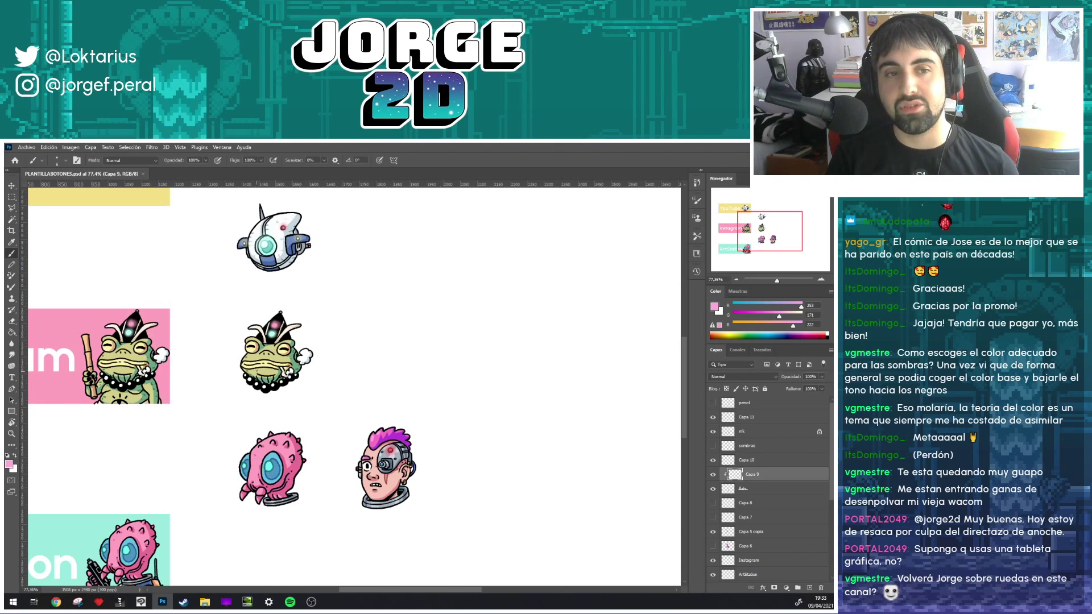
pyautogui.moveTo(441, 371)
pyautogui.mouseDown()
pyautogui.moveTo(470, 308)
pyautogui.moveTo(471, 351)
pyautogui.mouseUp()
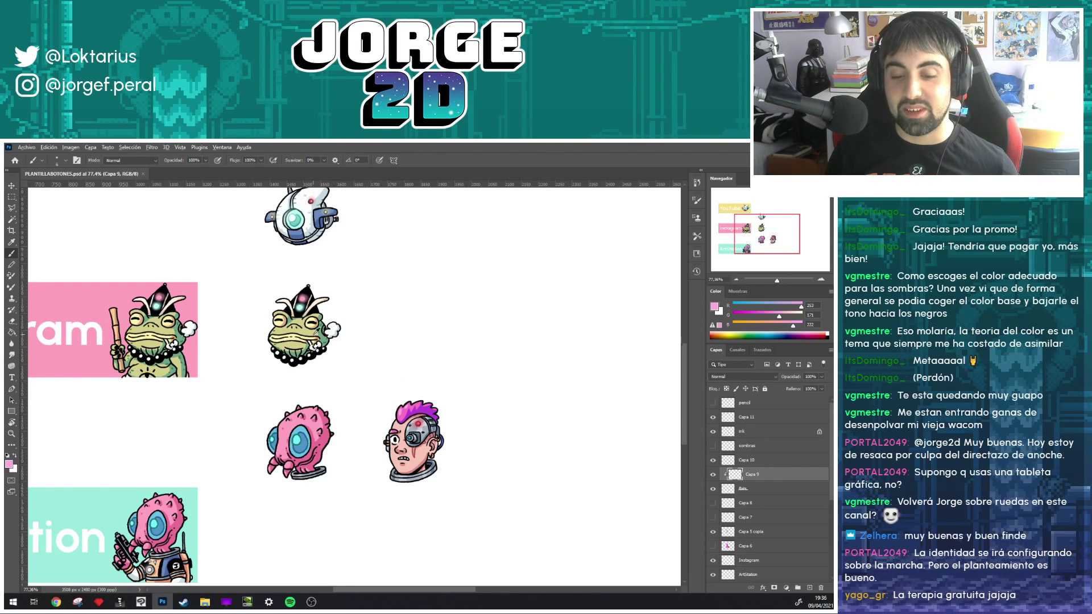
# - Zoom in on the frog icon and sample its green skin colour
pyautogui.scroll(1, 316, 335)
pyautogui.scroll(1, 316, 336)
pyautogui.scroll(1, 319, 335)
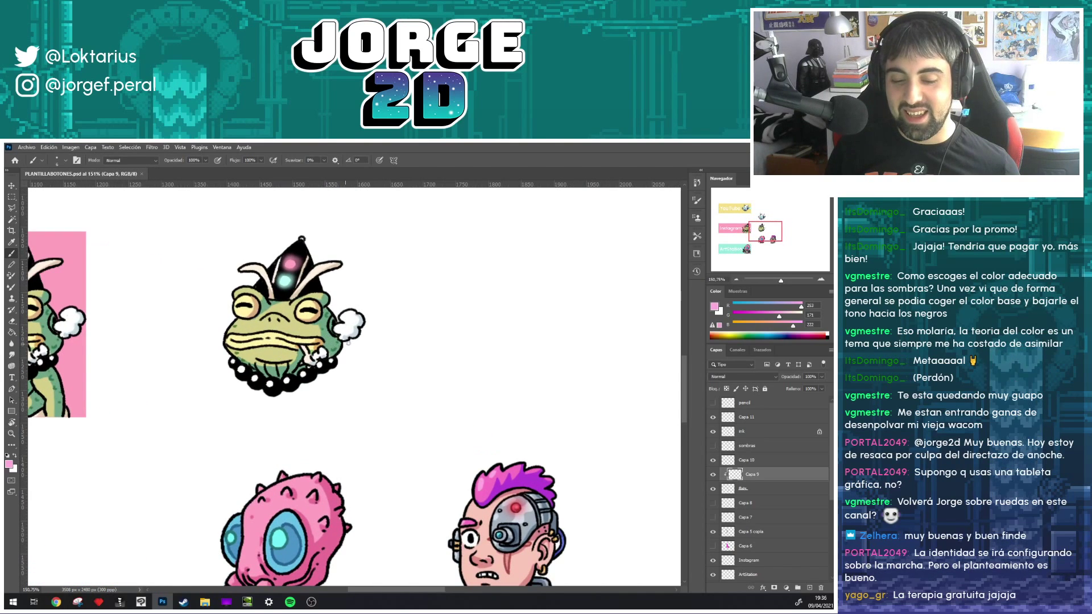
pyautogui.scroll(1, 325, 336)
pyautogui.moveTo(404, 301); pyautogui.dragTo(326, 333)
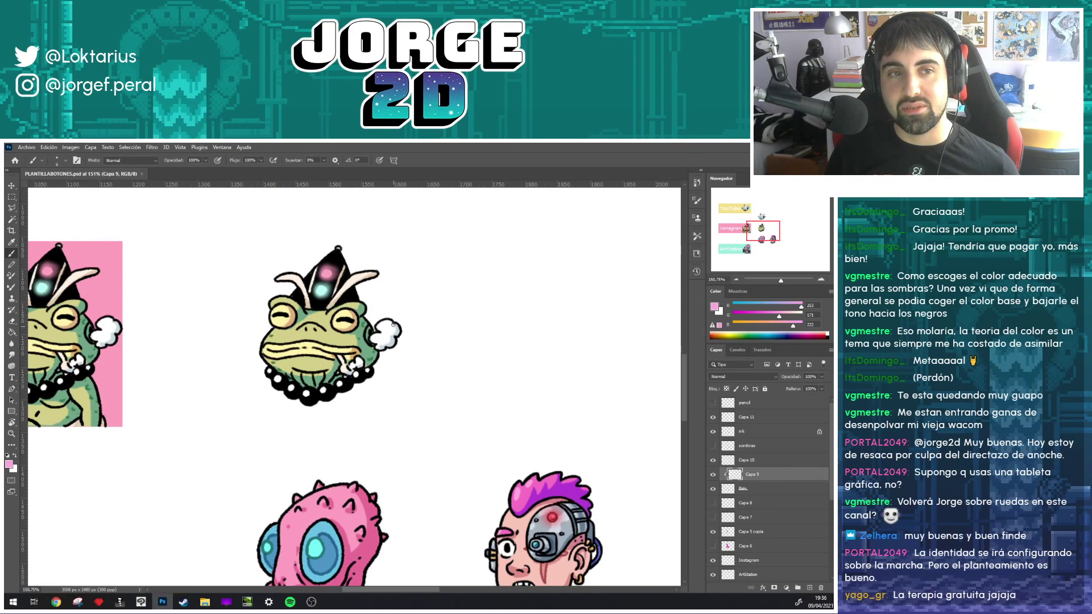
pyautogui.moveTo(392, 321); pyautogui.dragTo(409, 316)
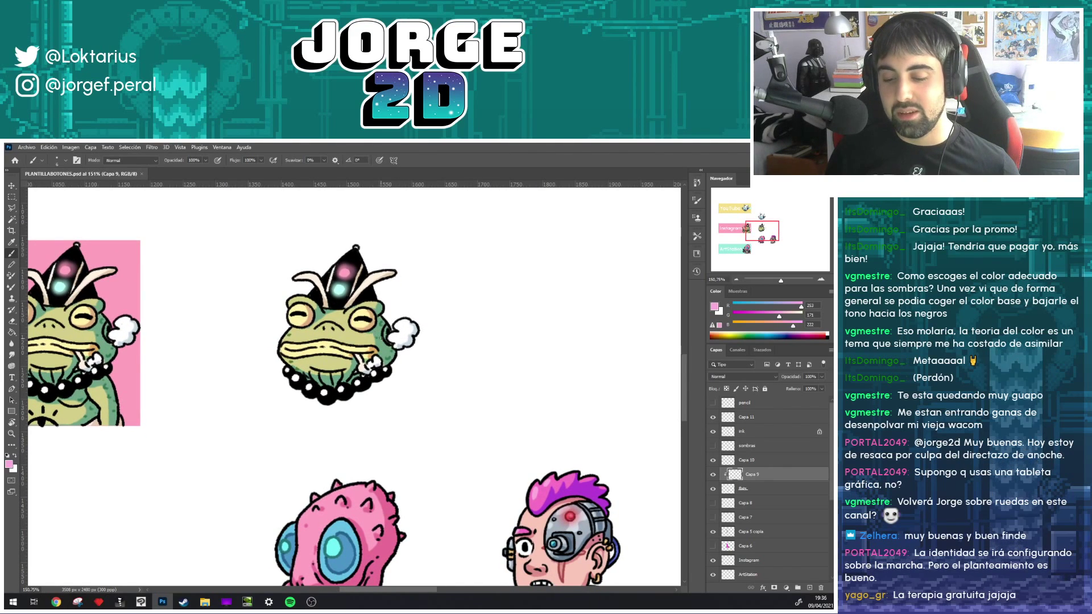
pyautogui.scroll(3, 381, 336)
pyautogui.scroll(2, 383, 333)
pyautogui.keyDown('alt'); pyautogui.click(383, 315); pyautogui.keyUp('alt')
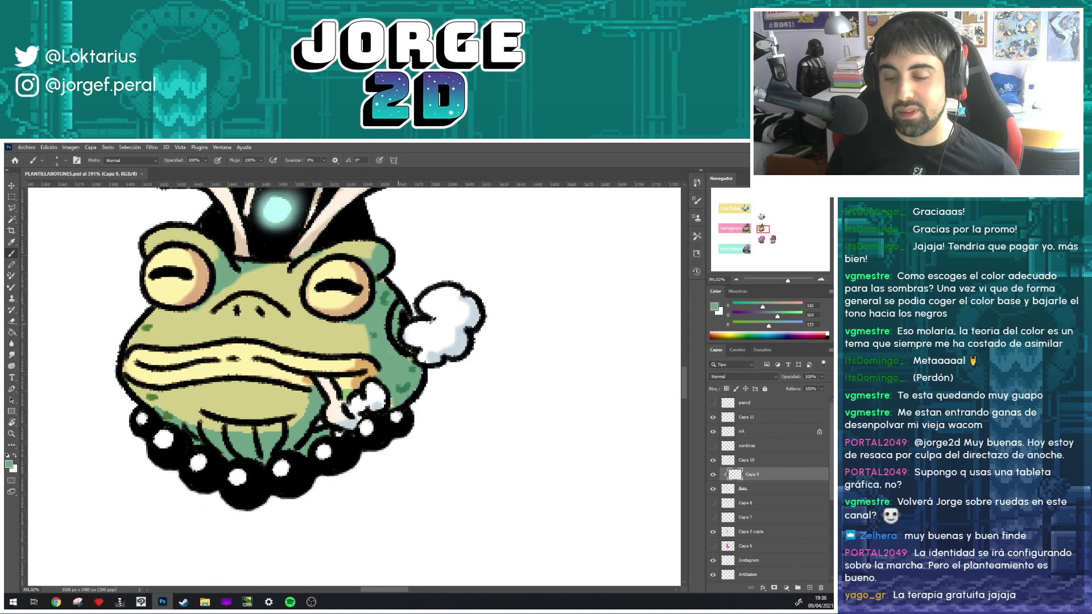
# - On the flats layer, paint a green swatch to the frog's right
pyautogui.moveTo(636, 284); pyautogui.dragTo(522, 301)
pyautogui.click(522, 338)
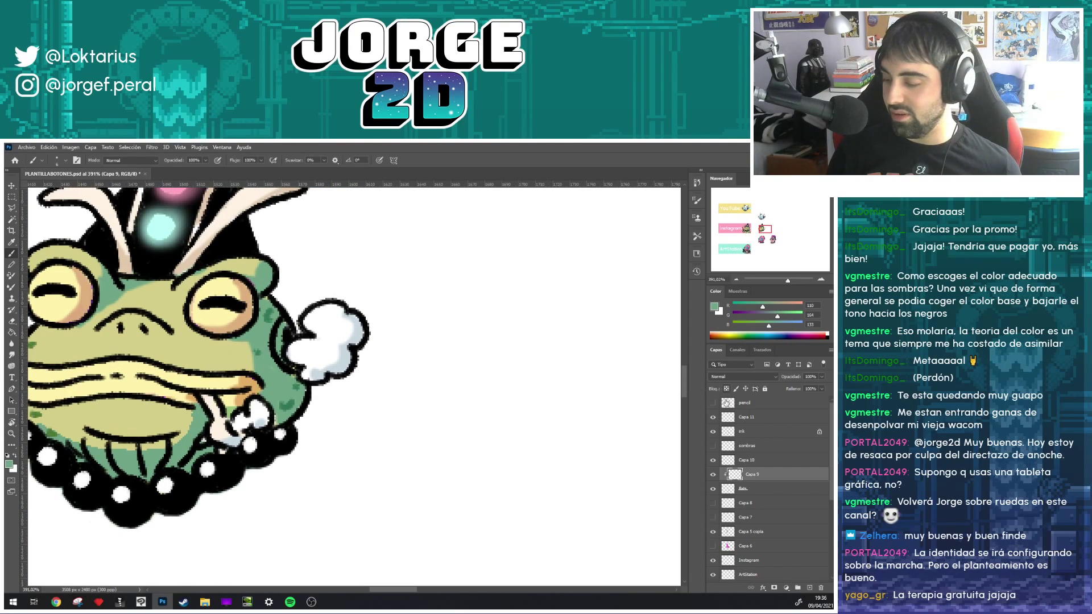
pyautogui.click(763, 488)
pyautogui.moveTo(537, 312); pyautogui.dragTo(525, 344)
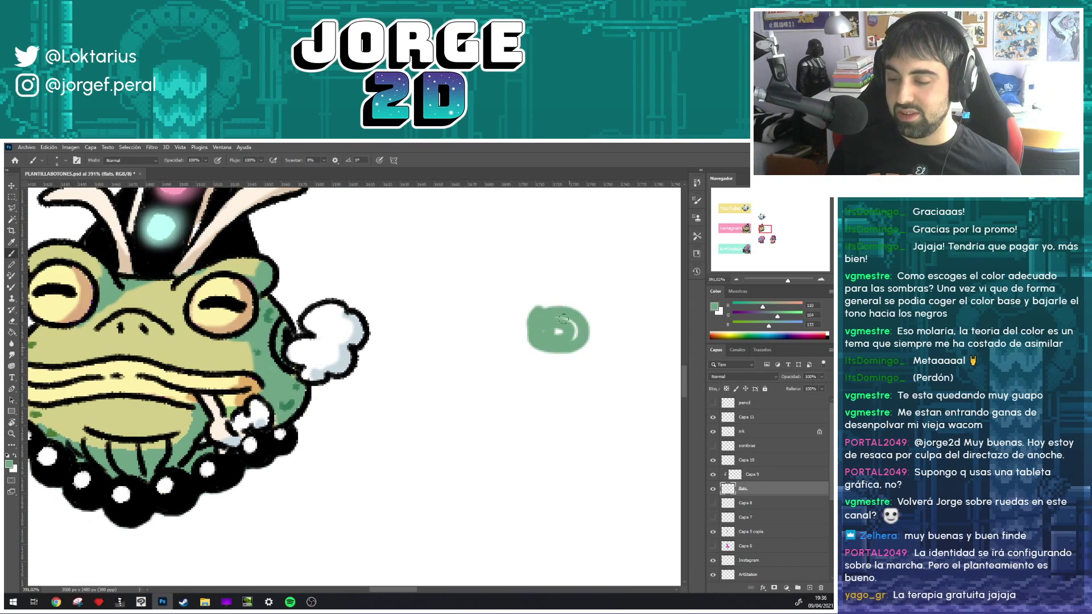
# - Sample the frog's pale yellow and paint a yellow swatch left of the green one
pyautogui.keyDown('alt'); pyautogui.click(227, 361); pyautogui.keyUp('alt')
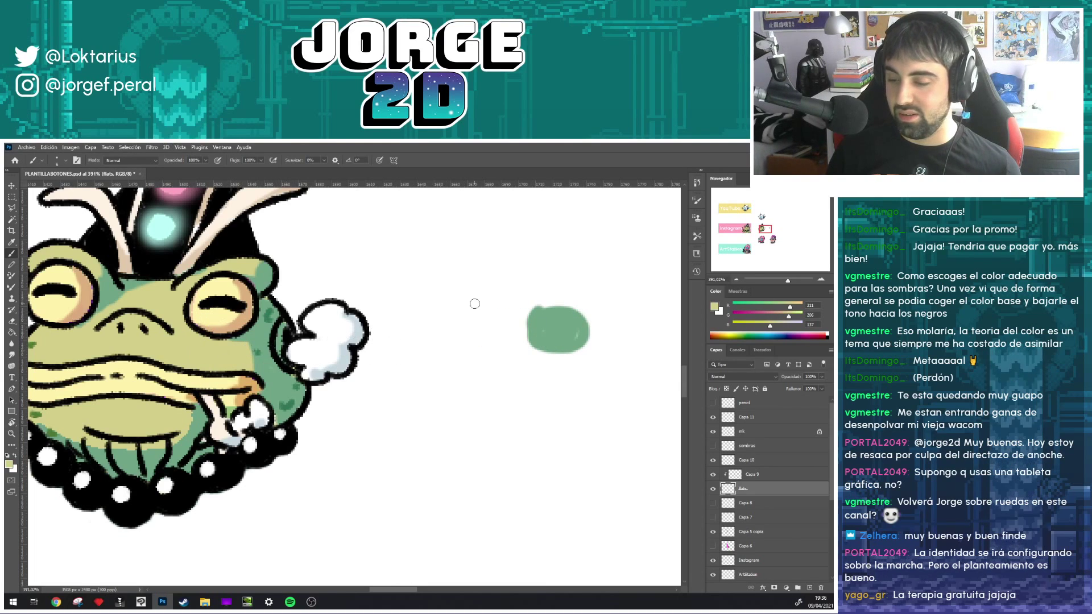
pyautogui.moveTo(475, 304); pyautogui.dragTo(535, 313)
pyautogui.hotkey('ctrl', 'z')
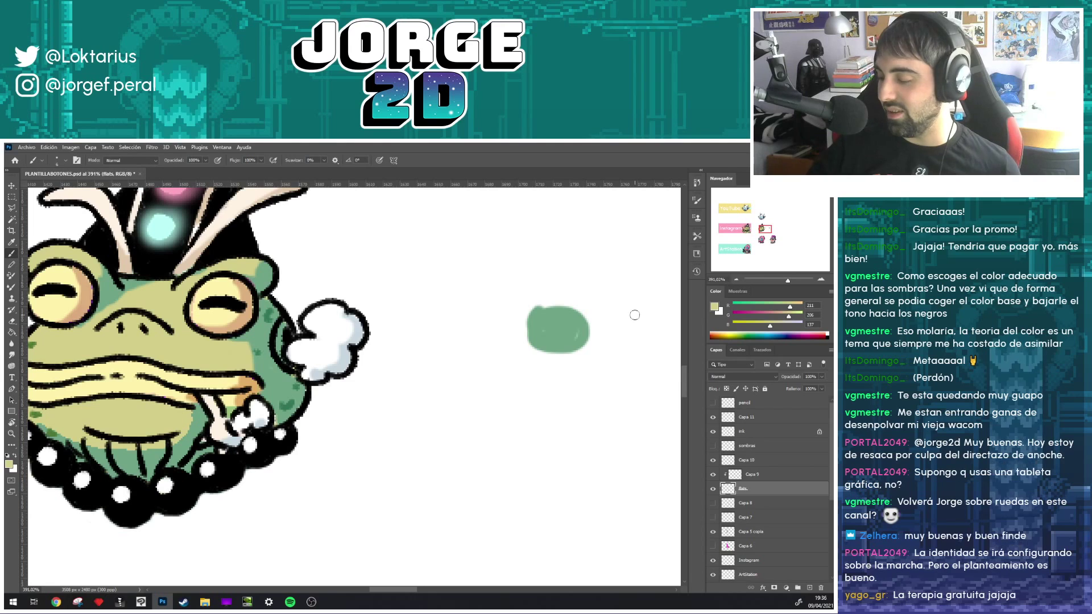
pyautogui.hotkey('alt', ']')
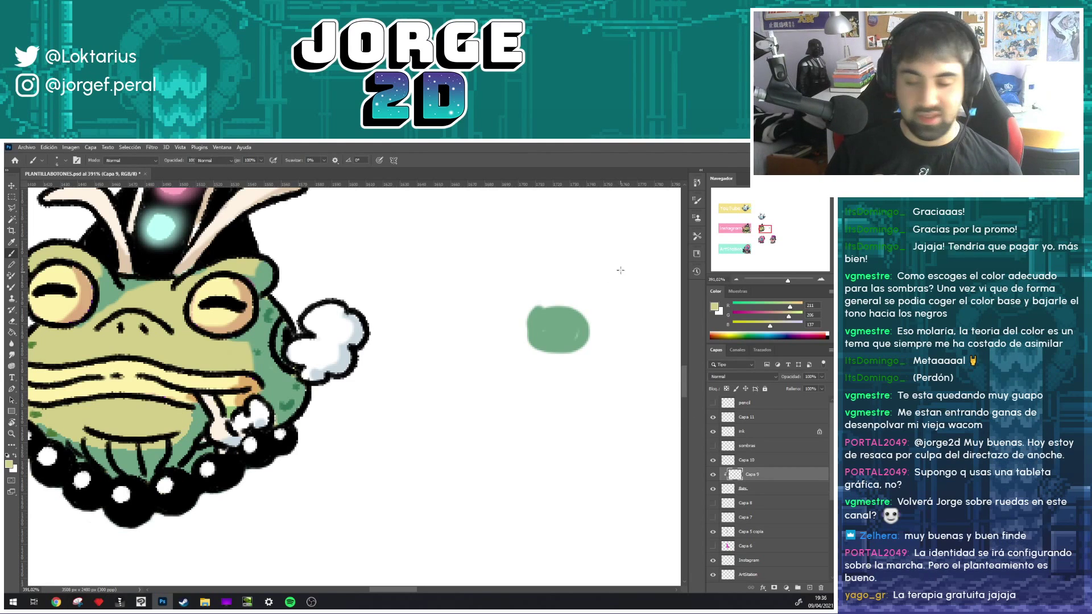
pyautogui.press('m')
pyautogui.moveTo(637, 249); pyautogui.dragTo(413, 462)
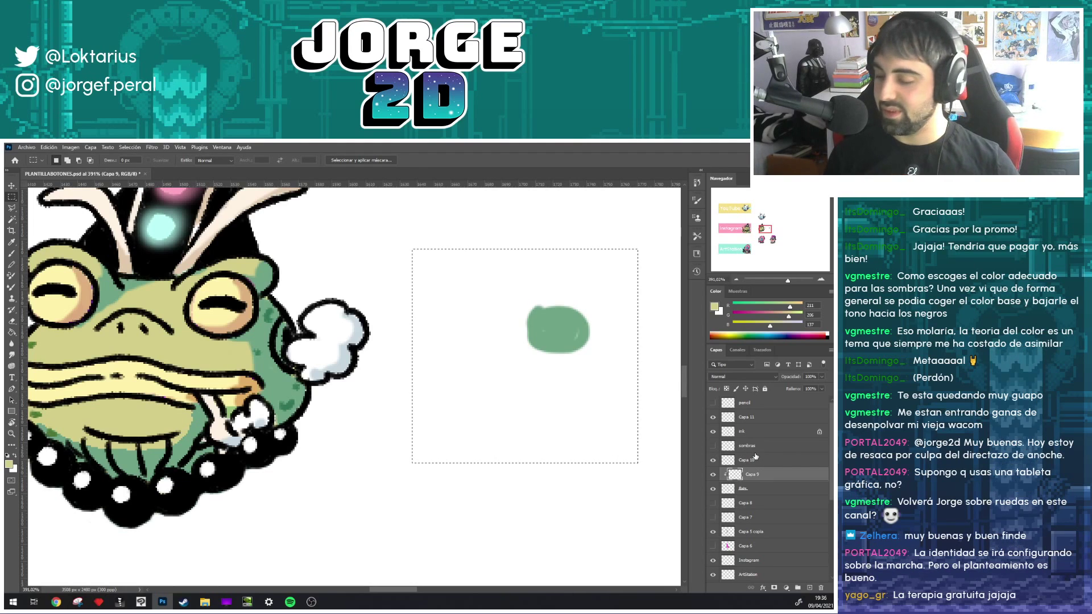
pyautogui.hotkey('alt', '[')
pyautogui.hotkey('ctrl', 'd')
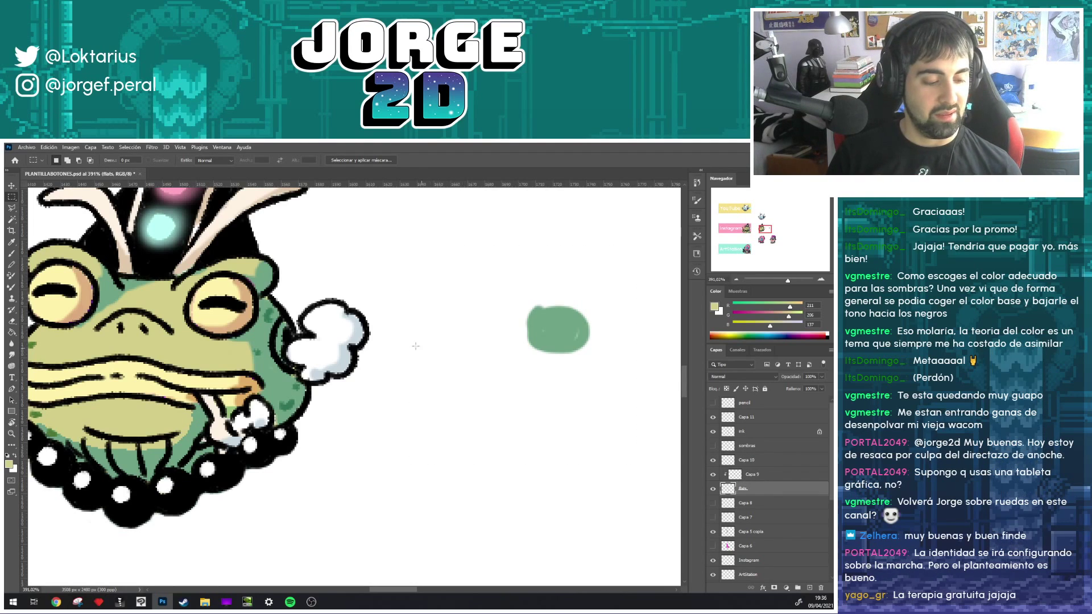
pyautogui.press('b')
pyautogui.moveTo(471, 332); pyautogui.dragTo(508, 331)
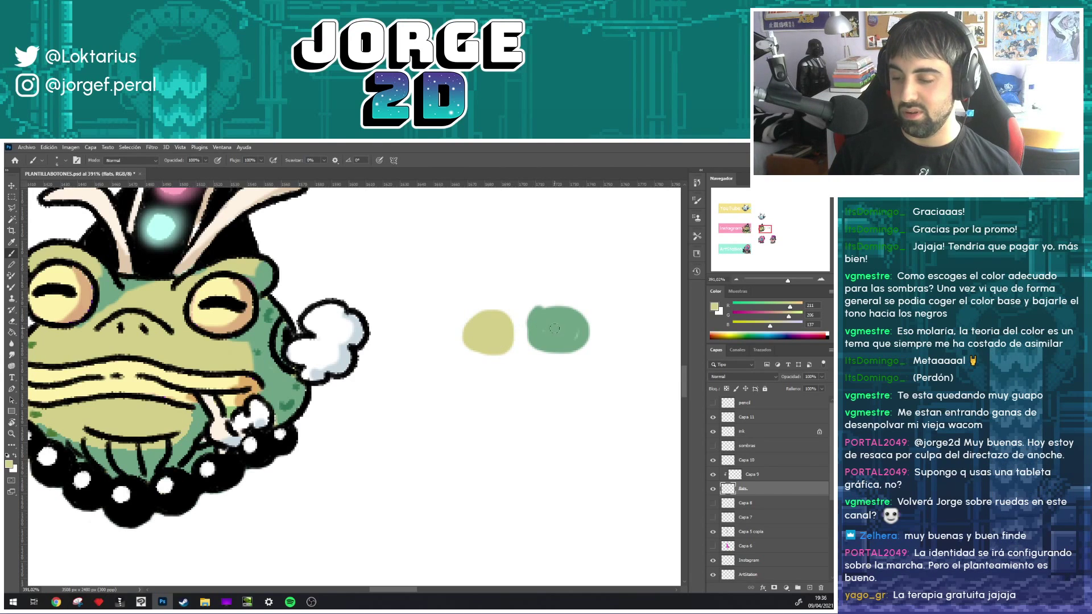
# - Pick a darker olive shade of the yellow and paint it below the yellow swatch
pyautogui.click(9, 464)
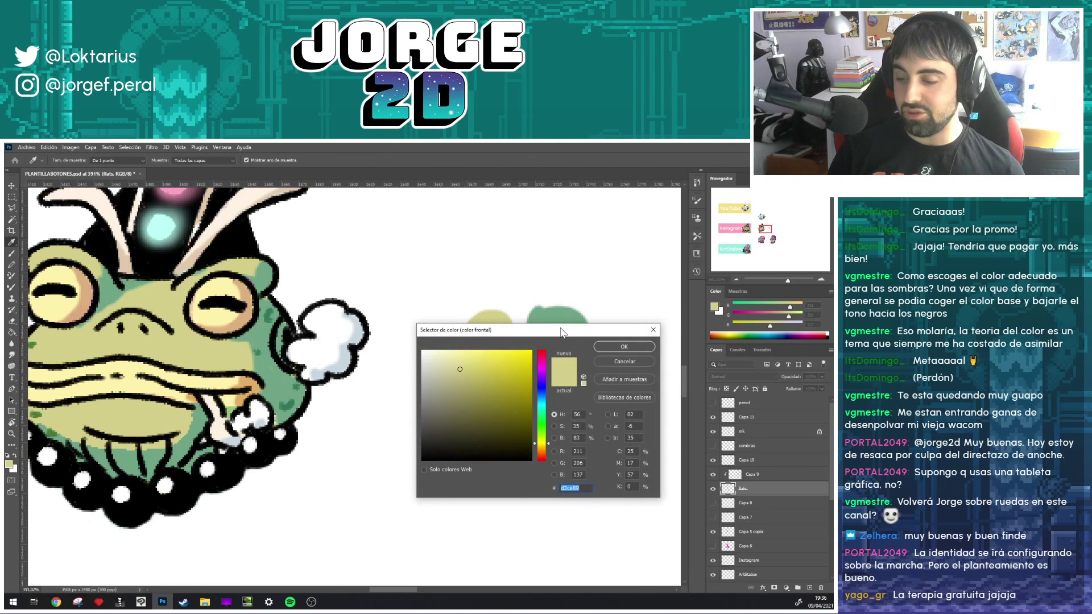
pyautogui.moveTo(561, 328)
pyautogui.mouseDown()
pyautogui.moveTo(380, 348)
pyautogui.moveTo(330, 314)
pyautogui.mouseUp()
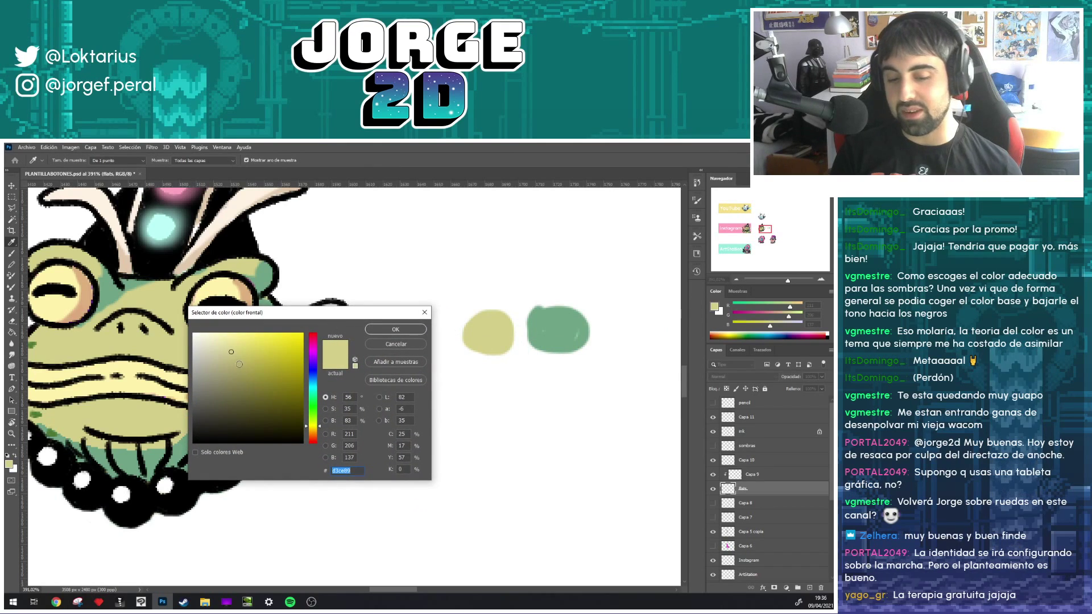
pyautogui.write('ffffff')
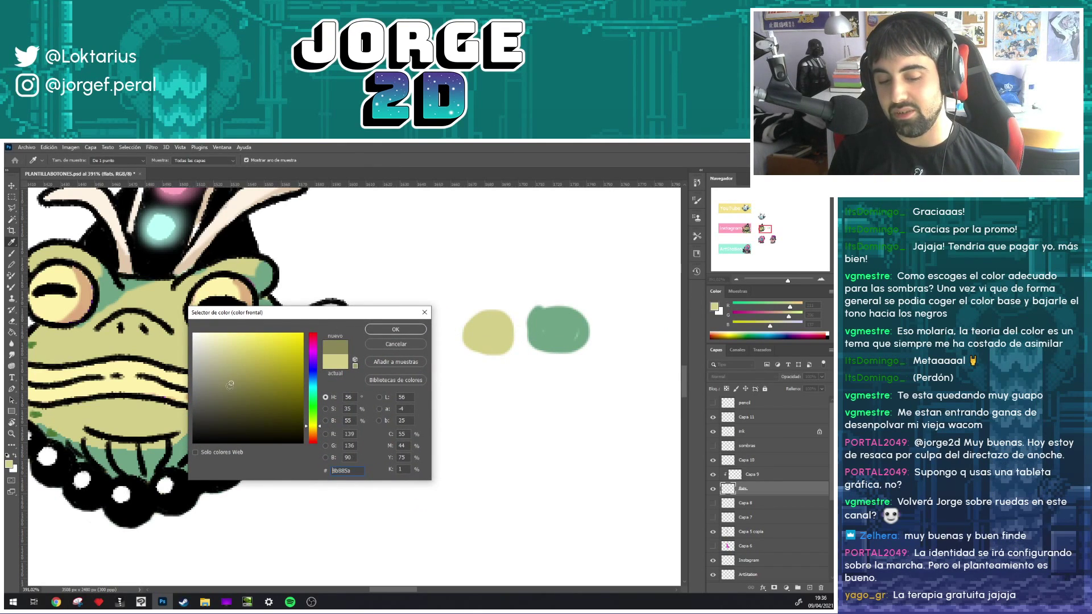
pyautogui.click(483, 347)
pyautogui.click(230, 378)
pyautogui.click(396, 330)
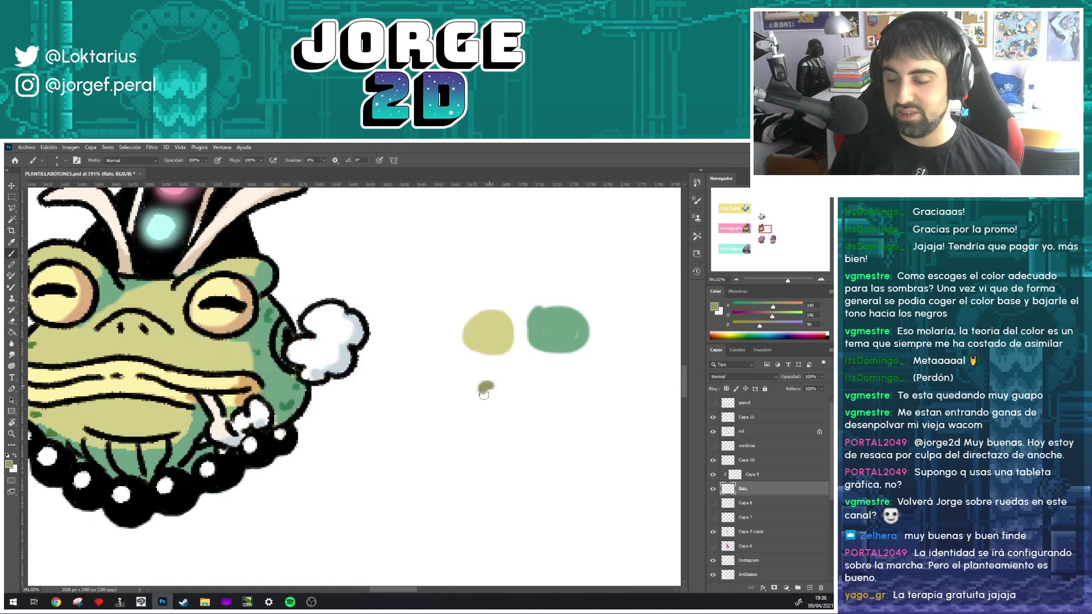
pyautogui.moveTo(484, 378); pyautogui.dragTo(498, 390)
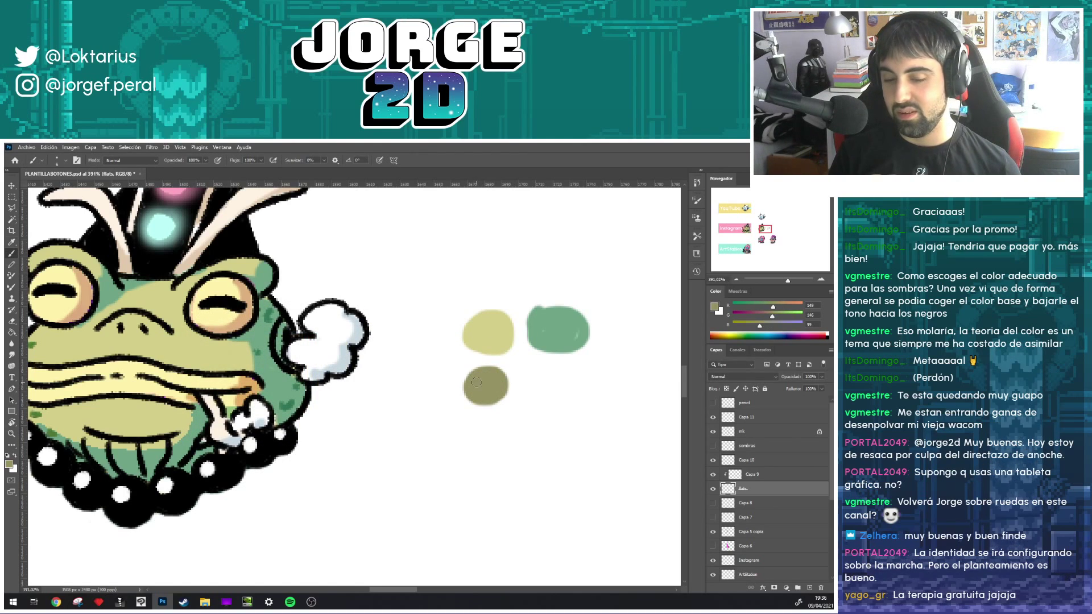
# - Sample the green swatch, lighten it, and paint a light green swatch below it
pyautogui.press('alt')
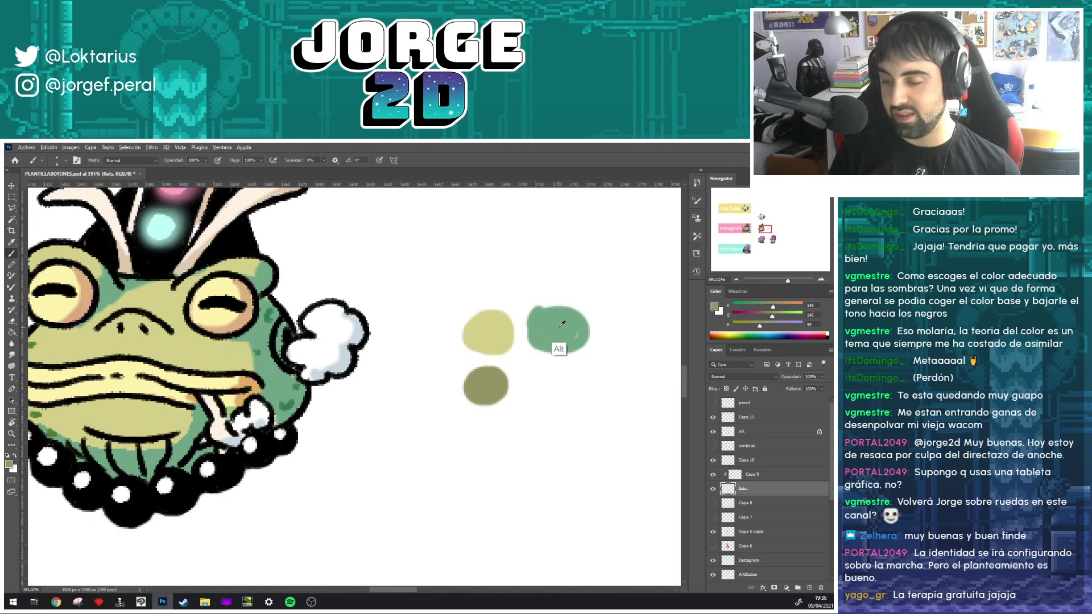
pyautogui.keyDown('alt'); pyautogui.click(562, 324); pyautogui.keyUp('alt')
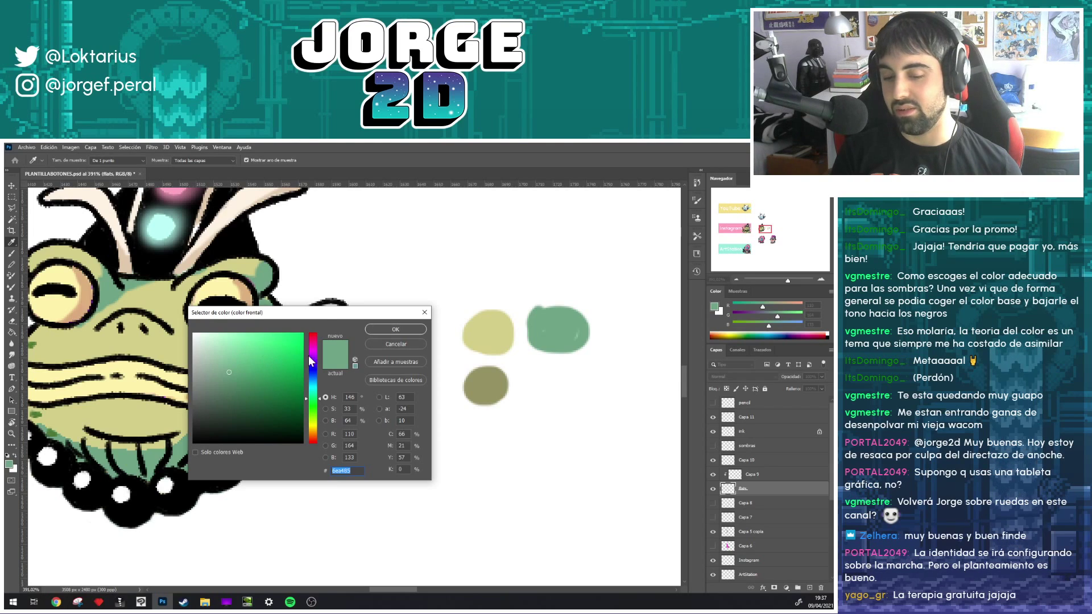
pyautogui.click(229, 346)
pyautogui.click(389, 331)
pyautogui.moveTo(553, 367)
pyautogui.mouseDown()
pyautogui.moveTo(560, 392)
pyautogui.moveTo(557, 374)
pyautogui.mouseUp()
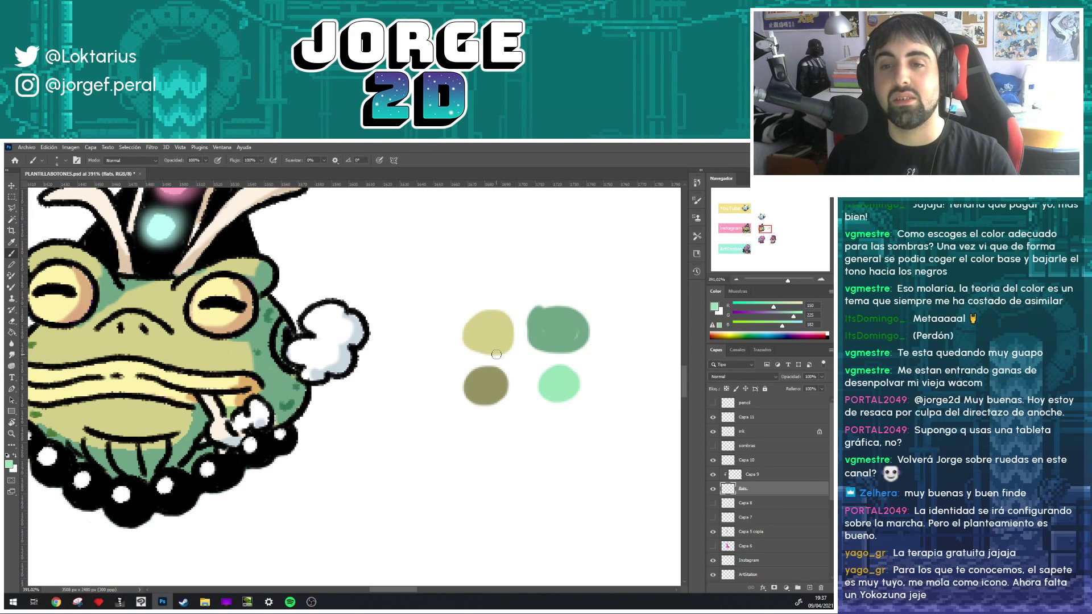
# - Delete the four test swatches beside the frog, then switch over to Chrome
pyautogui.scroll(-2, 541, 298)
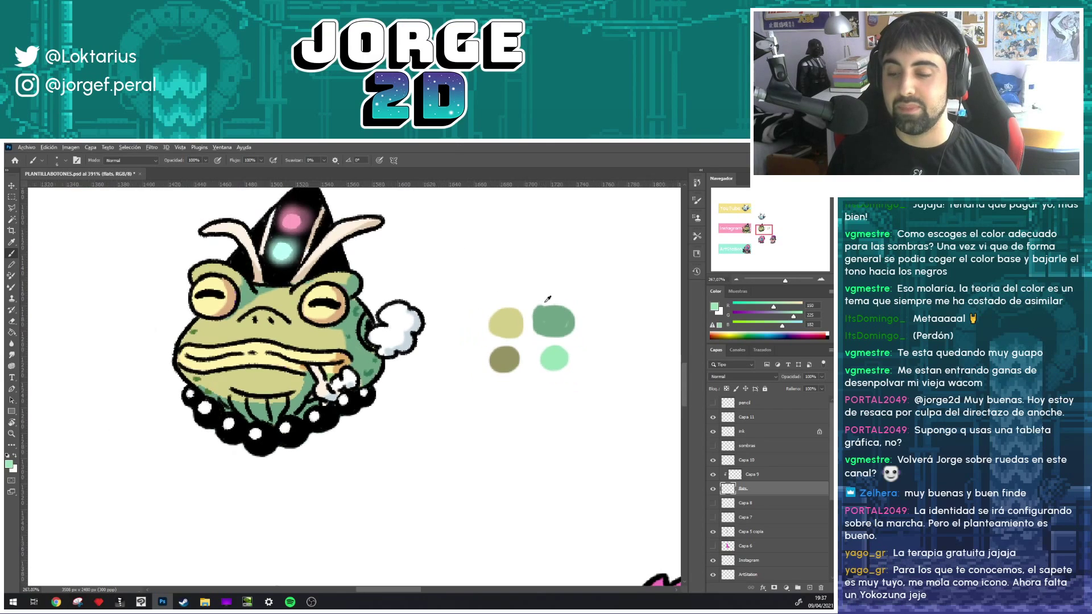
pyautogui.press('m')
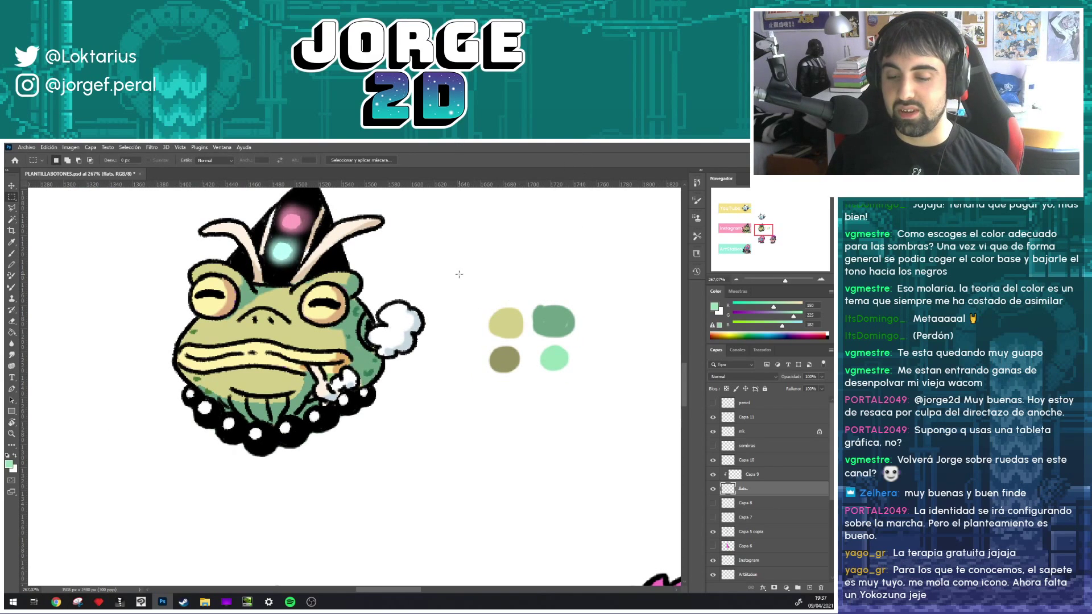
pyautogui.moveTo(459, 274); pyautogui.dragTo(608, 416)
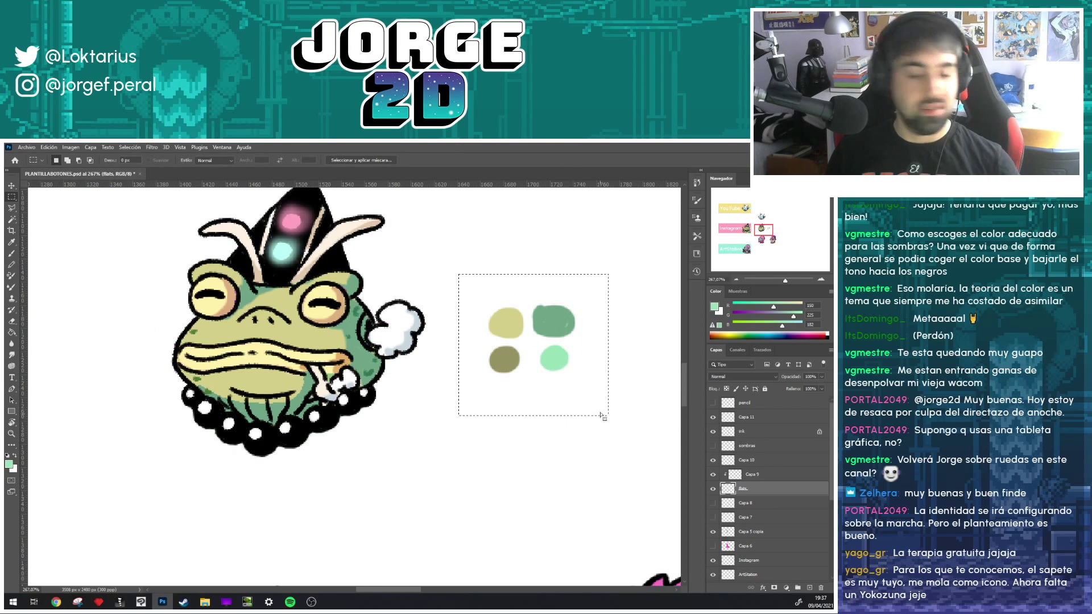
pyautogui.press('Delete')
pyautogui.hotkey('ctrl', 'd')
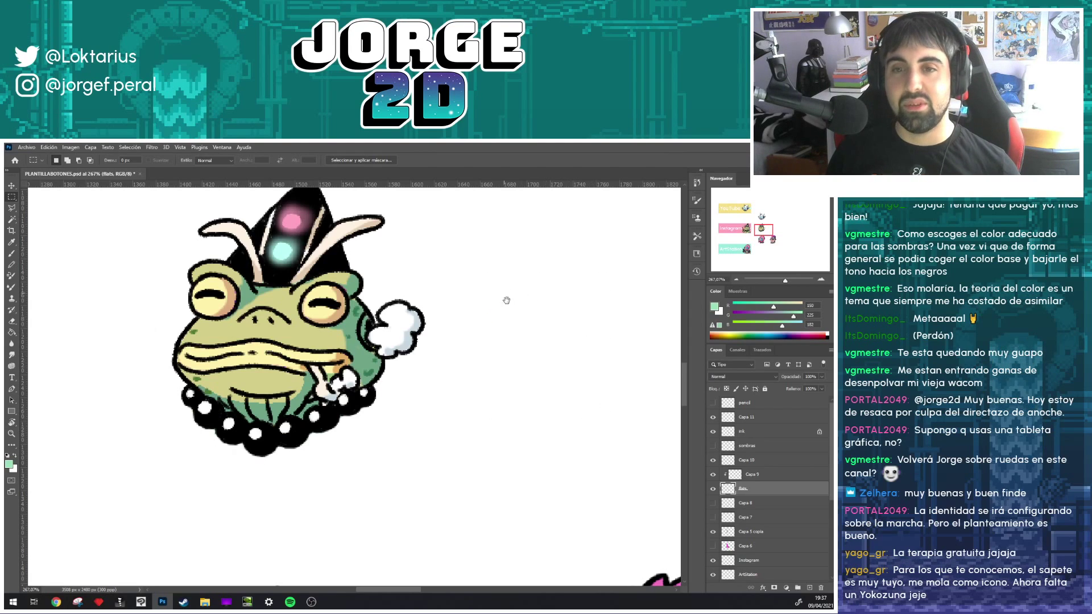
pyautogui.moveTo(506, 307); pyautogui.dragTo(531, 354)
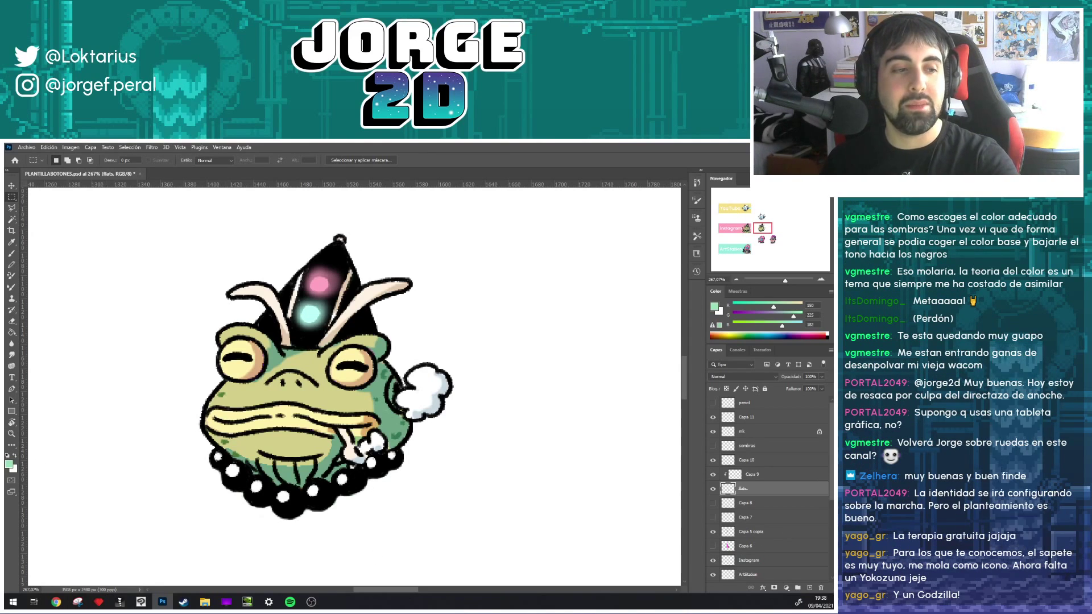
pyautogui.hotkey('alt', 'Tab')
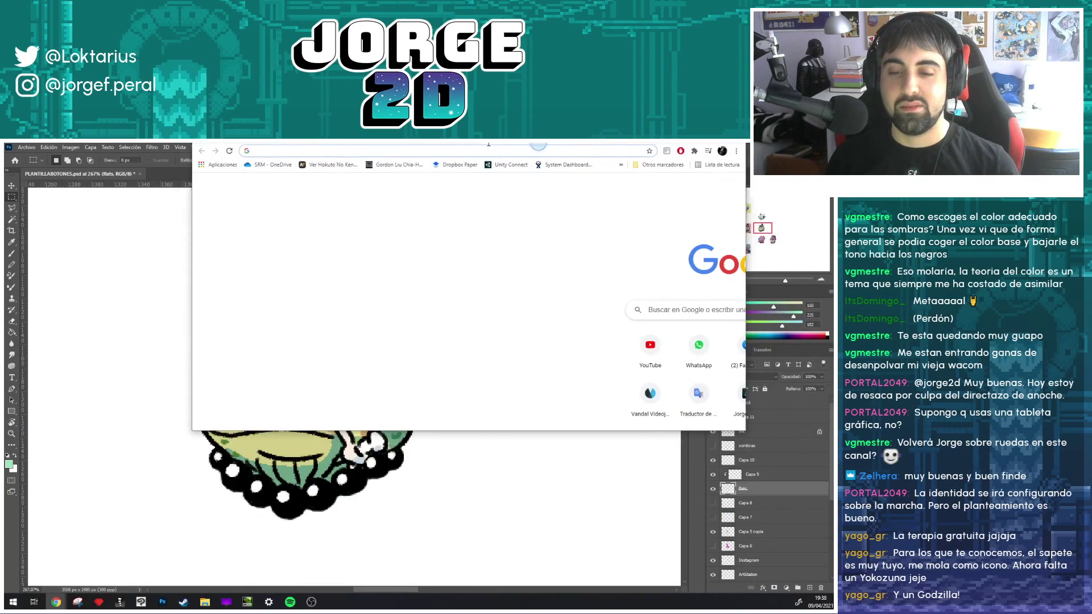
# - Enter 'insta' in Chrome's address bar to open the artist's Instagram profile grid
pyautogui.write('int')
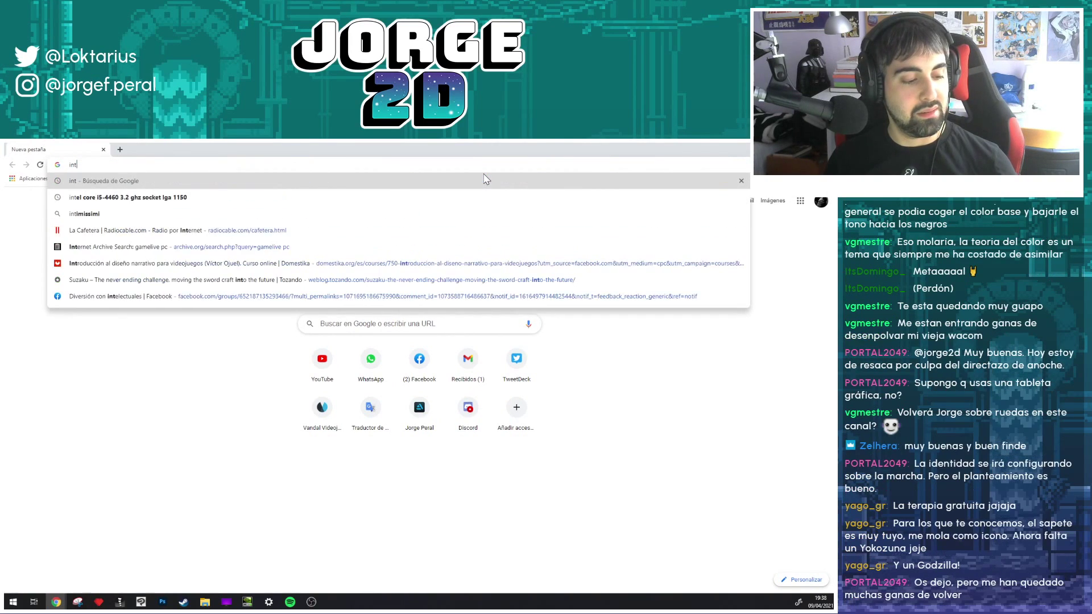
pyautogui.press('BackSpace')
pyautogui.write('sta')
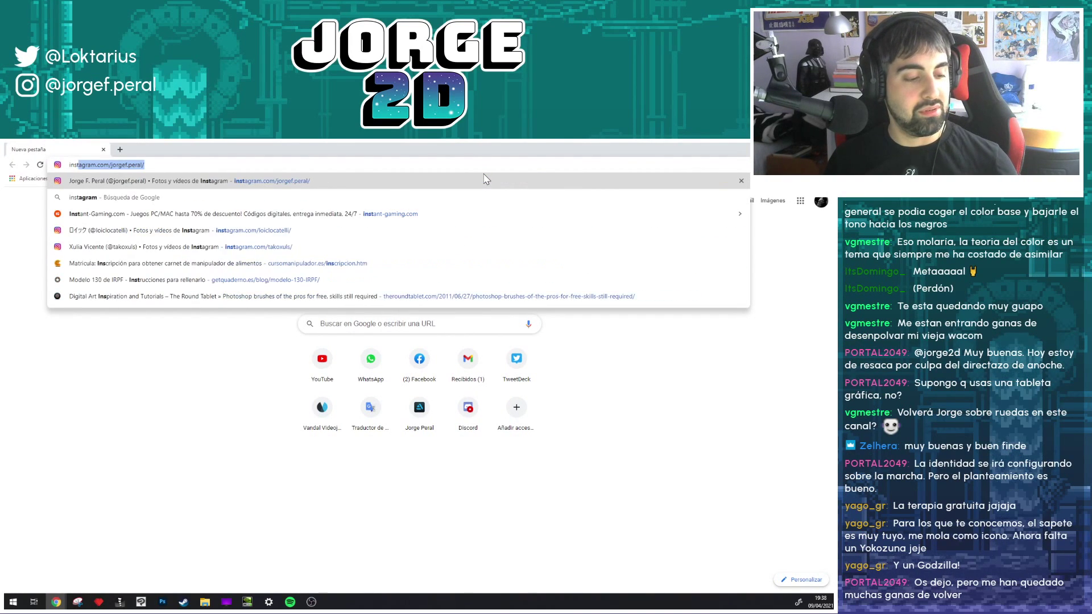
pyautogui.press('Return')
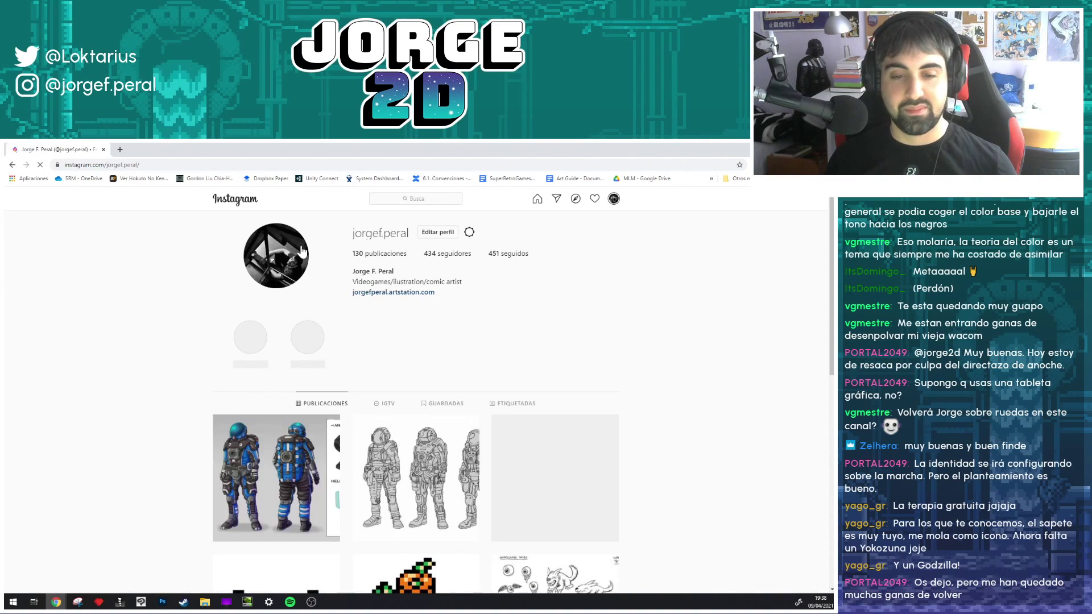
pyautogui.scroll(-4, 402, 438)
pyautogui.scroll(-4, 403, 438)
# - View the Gojira sketch post on Instagram, then close it
pyautogui.click(304, 328)
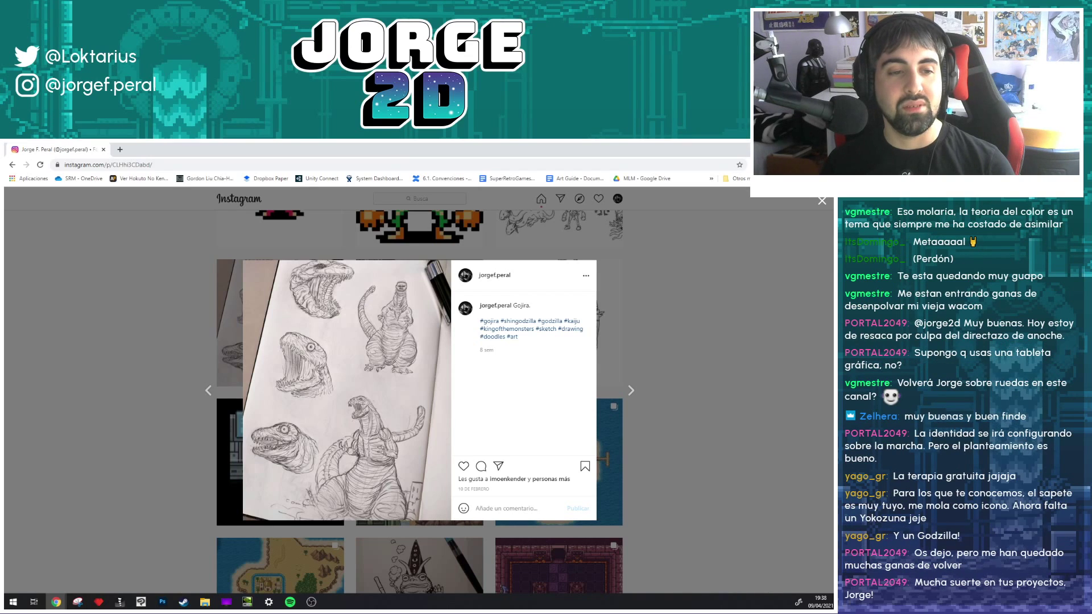
pyautogui.hotkey('alt', 'Tab')
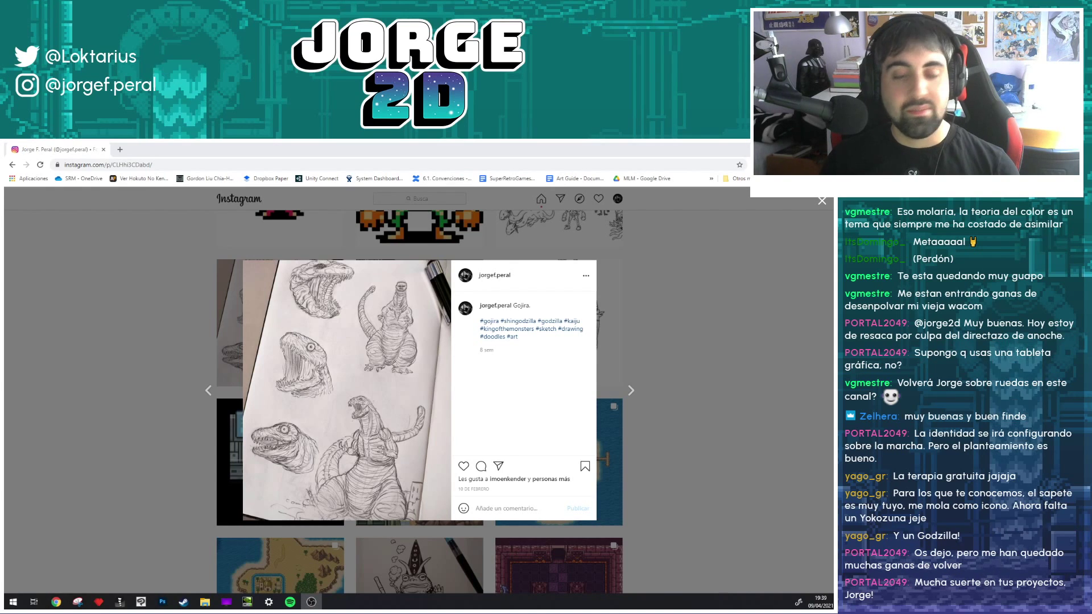
pyautogui.click(695, 303)
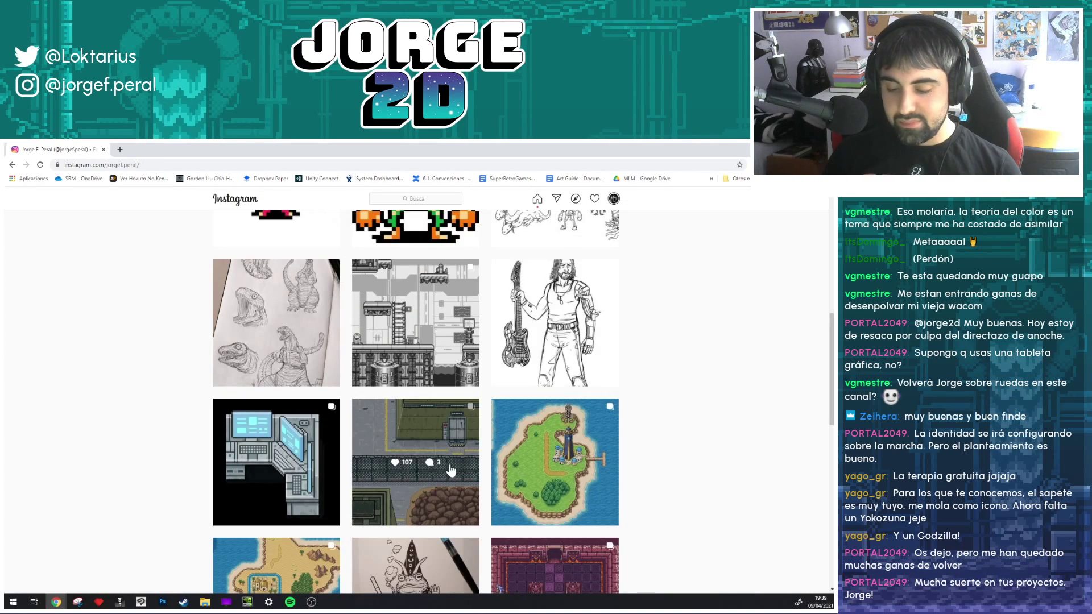
# - Open the Johnny Silverhand sketch post from the grid, then return to Photoshop
pyautogui.scroll(-2, 456, 472)
pyautogui.scroll(-2, 456, 472)
pyautogui.scroll(4, 512, 466)
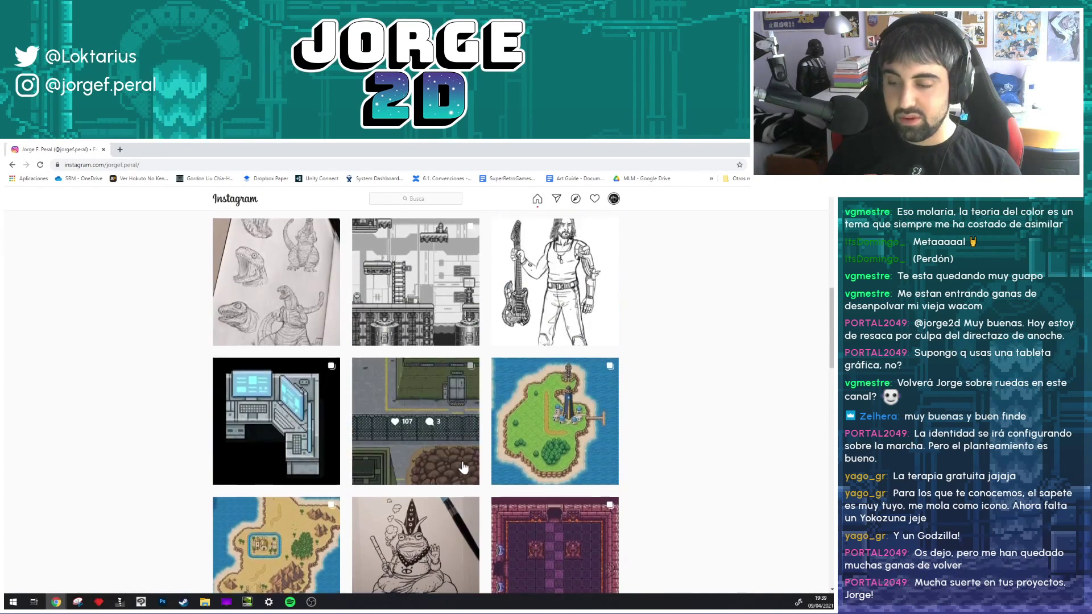
pyautogui.scroll(2, 557, 459)
pyautogui.click(559, 392)
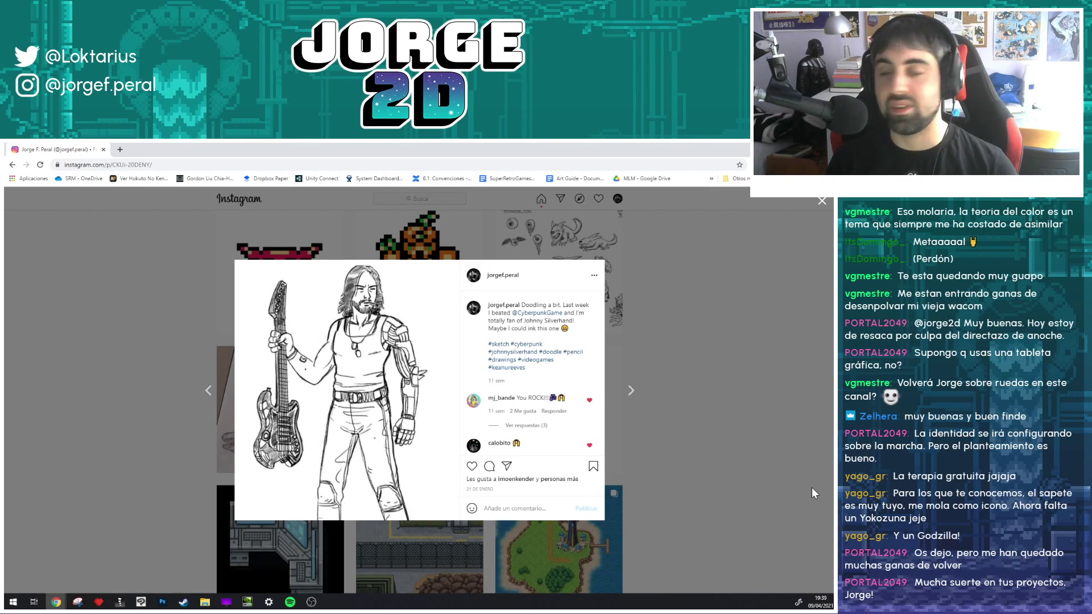
pyautogui.click(162, 601)
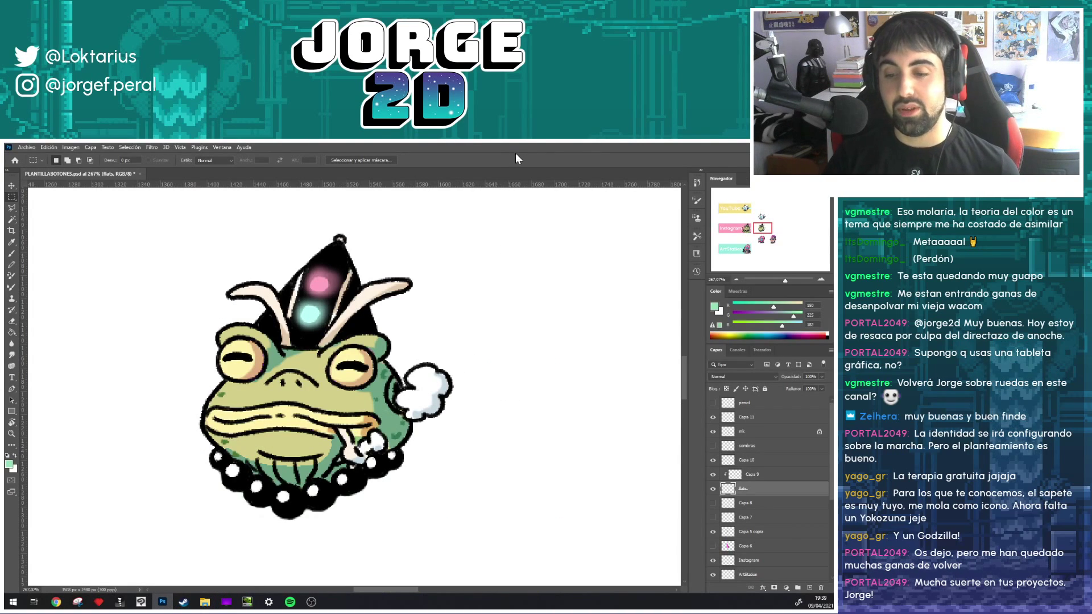
# - Bring the robot and frog heads into view and add Capa 12 above the pencil layer
pyautogui.moveTo(512, 366); pyautogui.dragTo(437, 339)
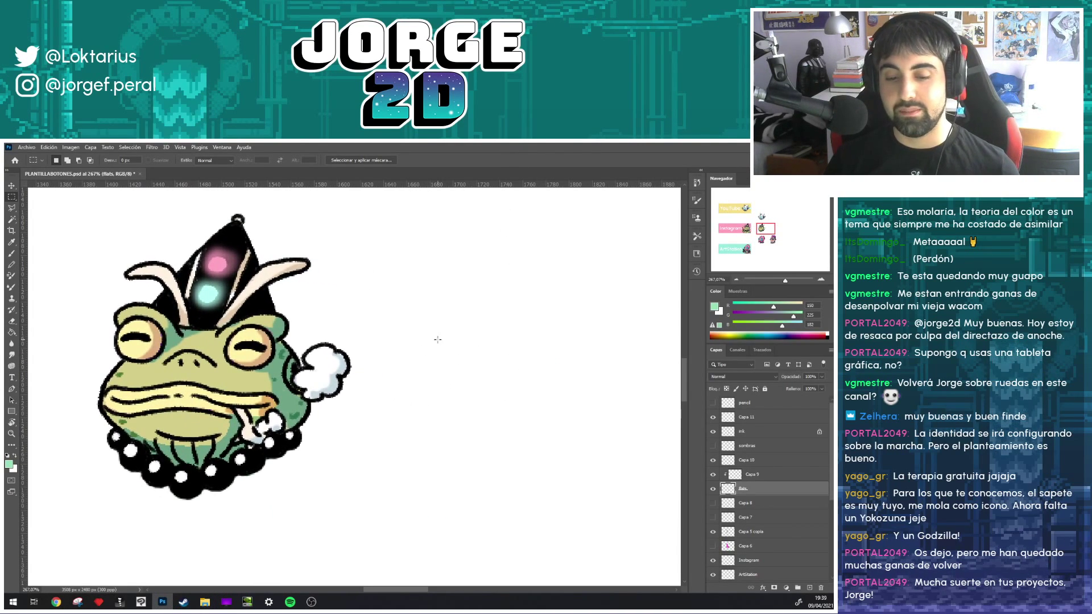
pyautogui.scroll(-3, 422, 336)
pyautogui.scroll(-2, 417, 339)
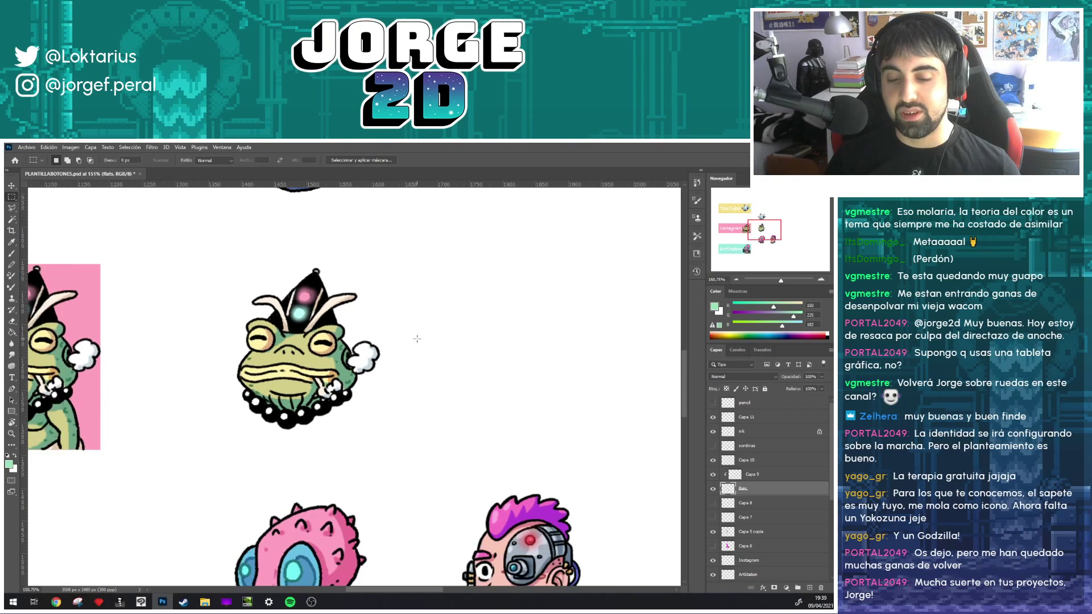
pyautogui.moveTo(471, 335); pyautogui.dragTo(383, 346)
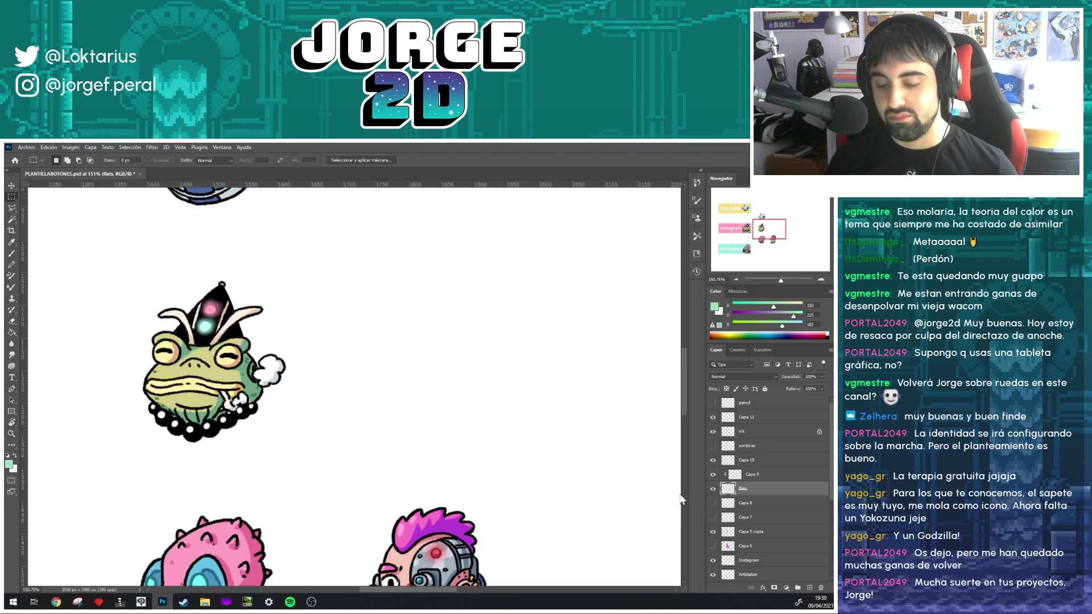
pyautogui.moveTo(481, 446)
pyautogui.mouseDown()
pyautogui.moveTo(461, 355)
pyautogui.moveTo(475, 445)
pyautogui.mouseUp()
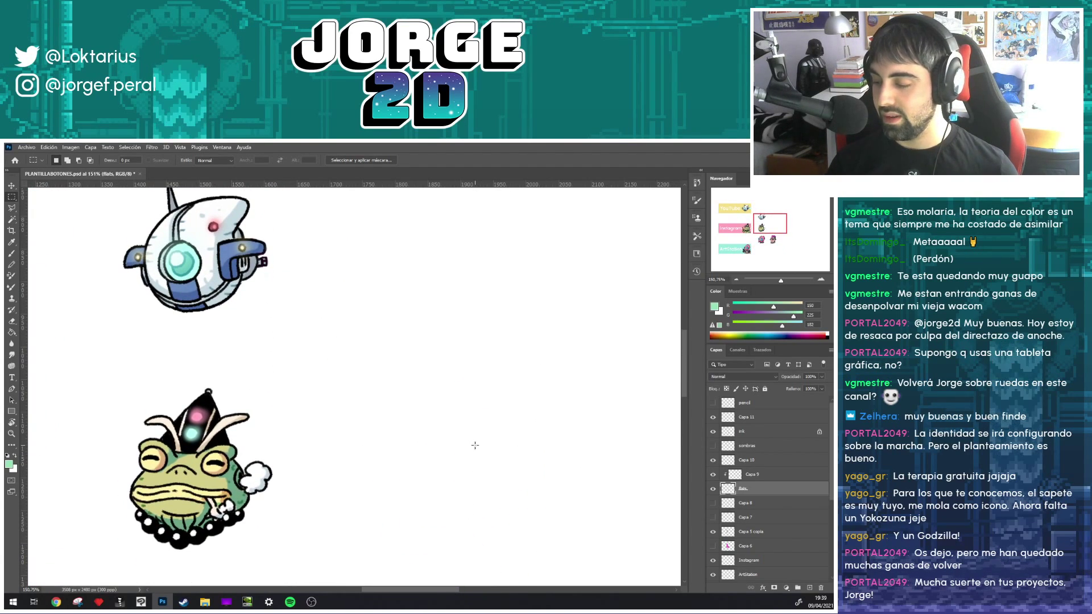
pyautogui.click(748, 403)
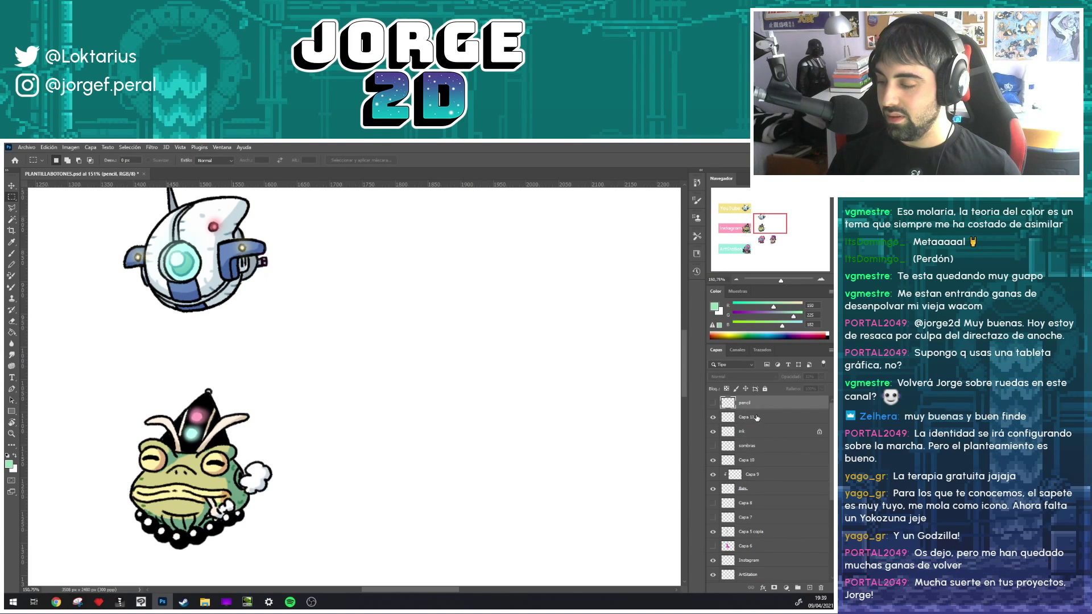
pyautogui.click(751, 418)
pyautogui.hotkey('ctrl', 'shift', 'alt', 'n')
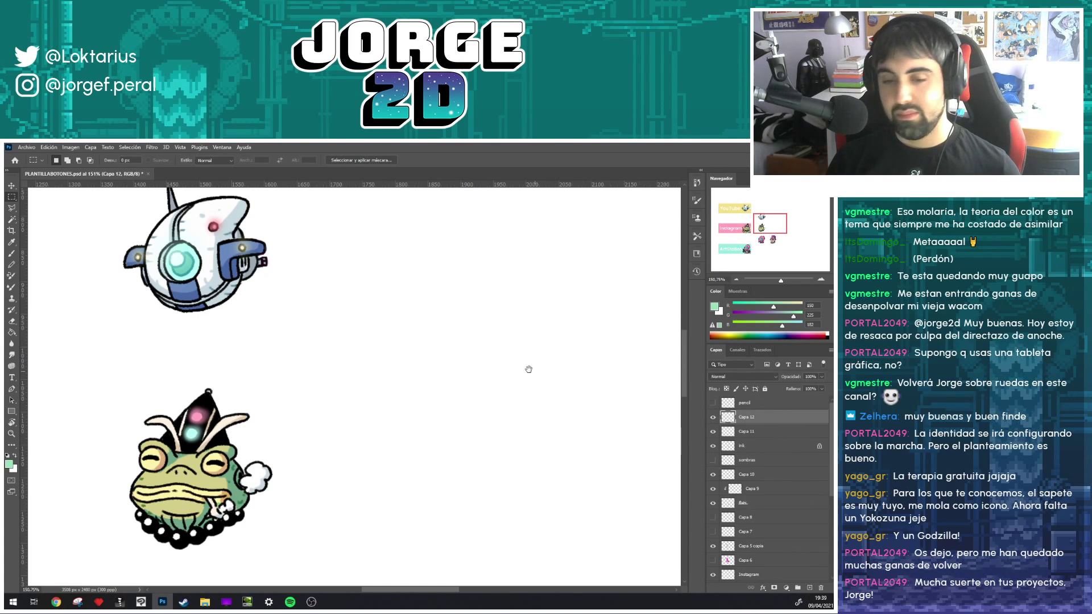
pyautogui.hscroll(-2, 495, 371)
pyautogui.hscroll(-3, 508, 363)
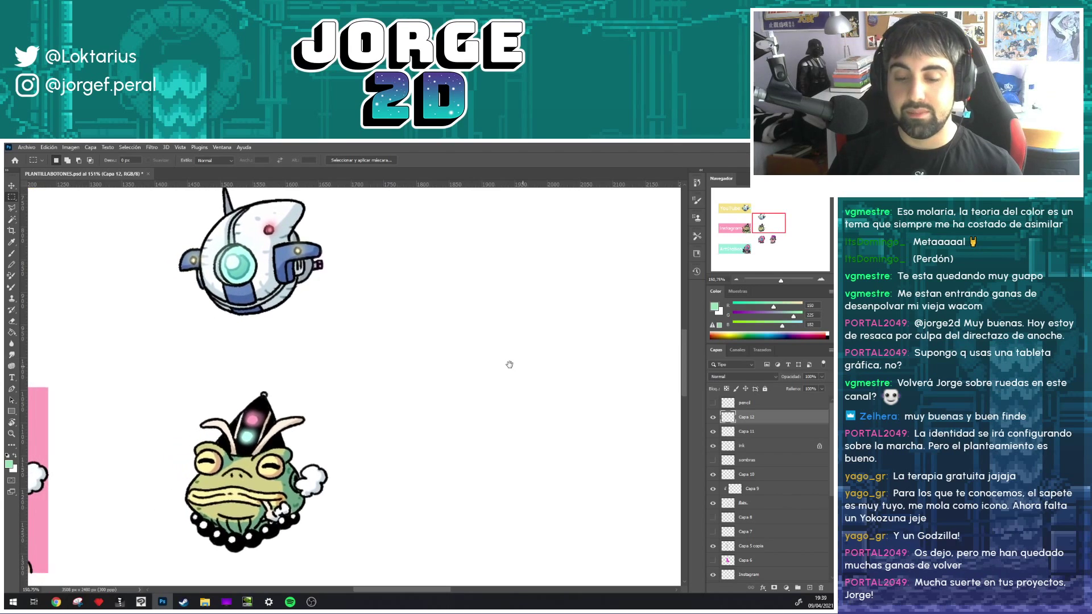
# - Pick a mid grey and choose the Lápiz definido definitivo KYLE pencil brush
pyautogui.click(714, 308)
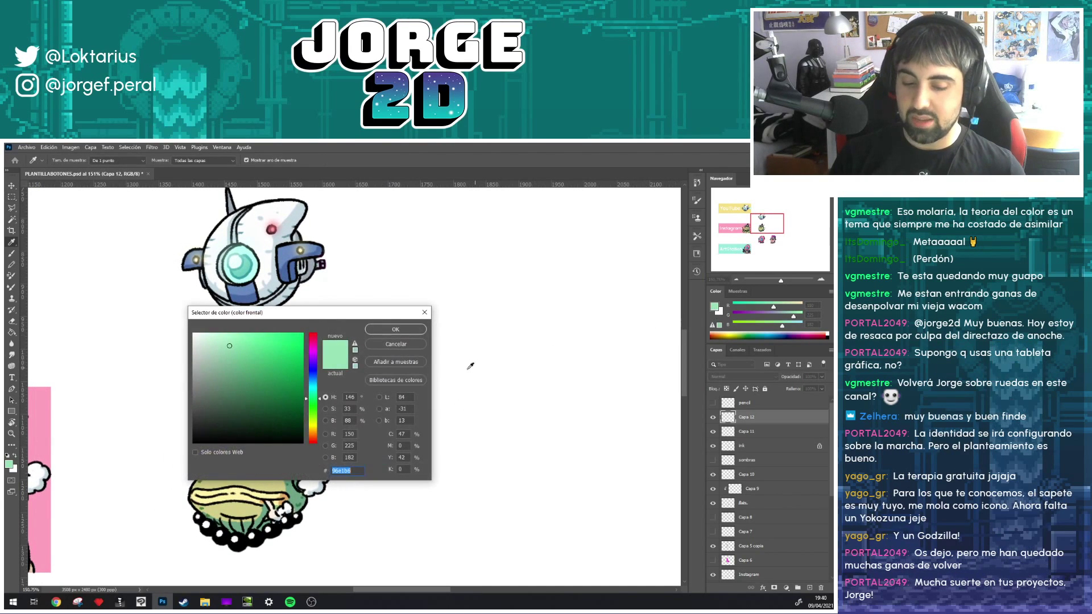
pyautogui.moveTo(199, 372); pyautogui.dragTo(174, 388)
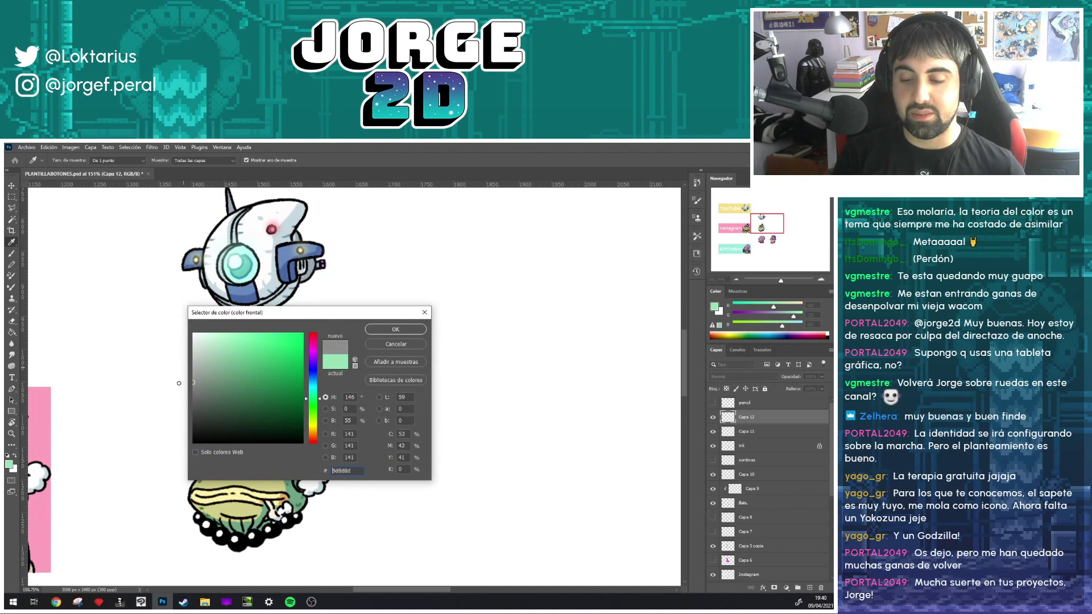
pyautogui.click(395, 329)
pyautogui.moveTo(464, 292); pyautogui.dragTo(450, 332)
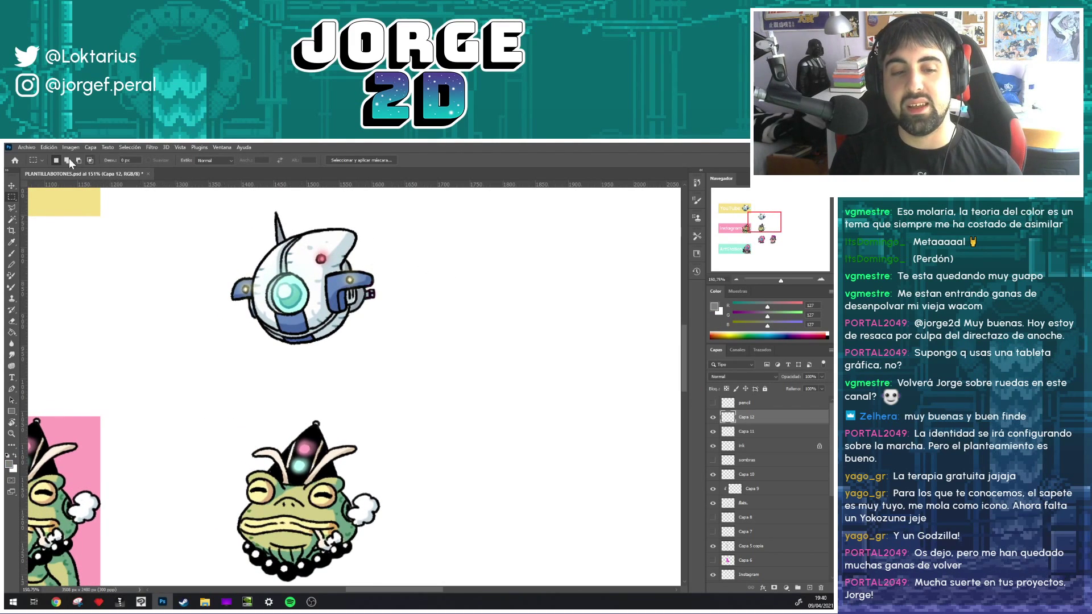
pyautogui.press('b')
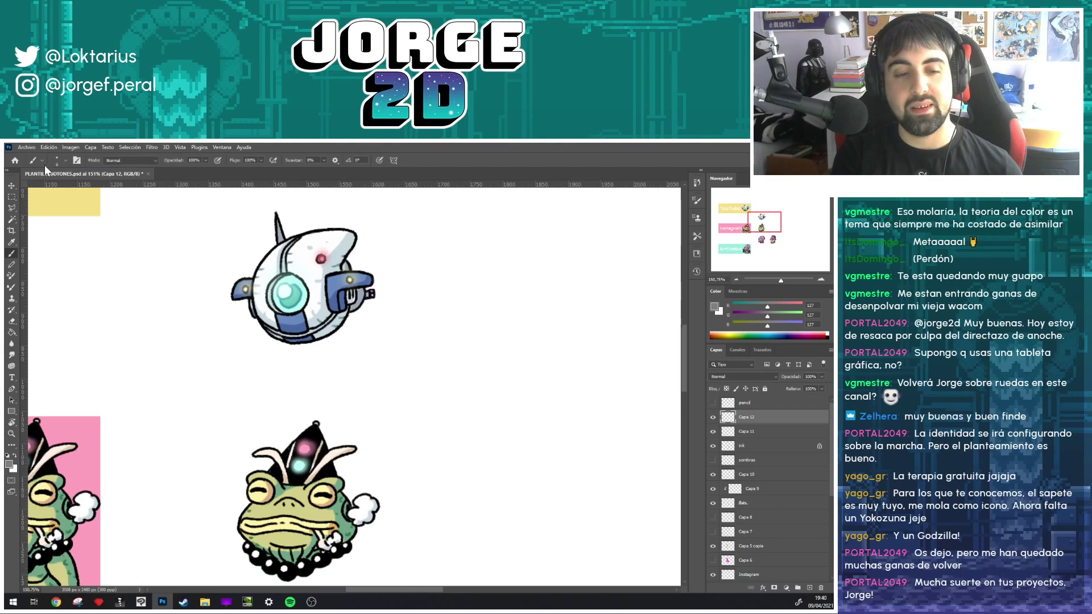
pyautogui.click(38, 160)
pyautogui.click(56, 161)
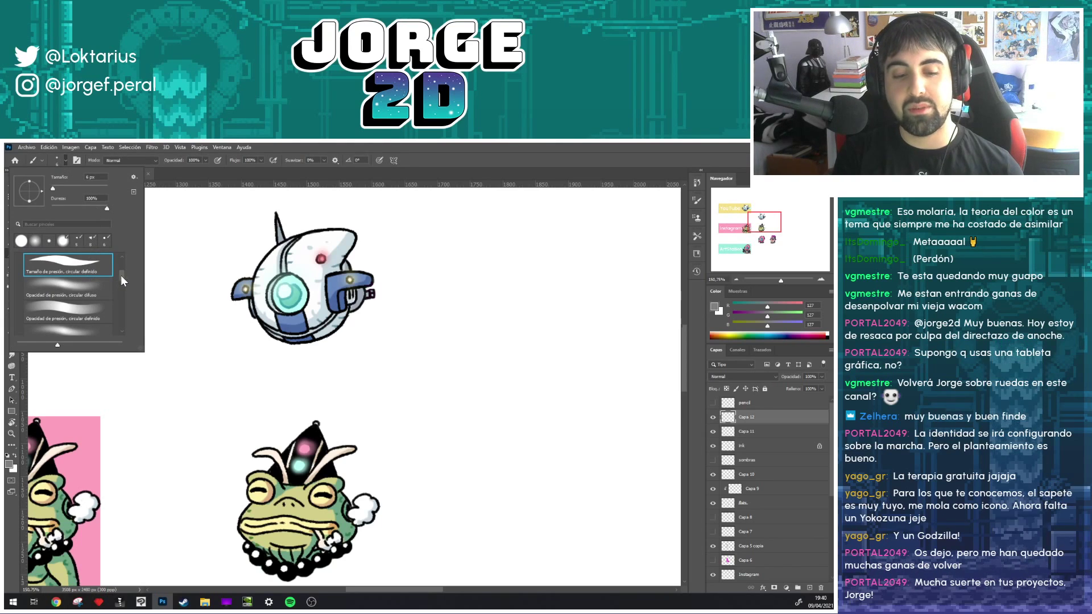
pyautogui.moveTo(120, 275); pyautogui.dragTo(118, 289)
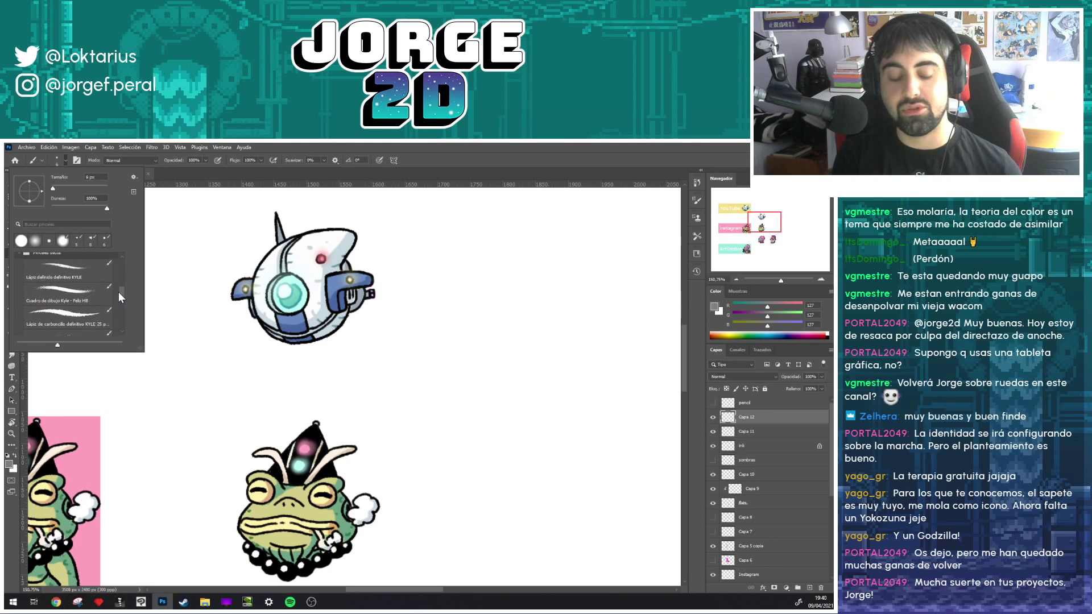
pyautogui.click(85, 284)
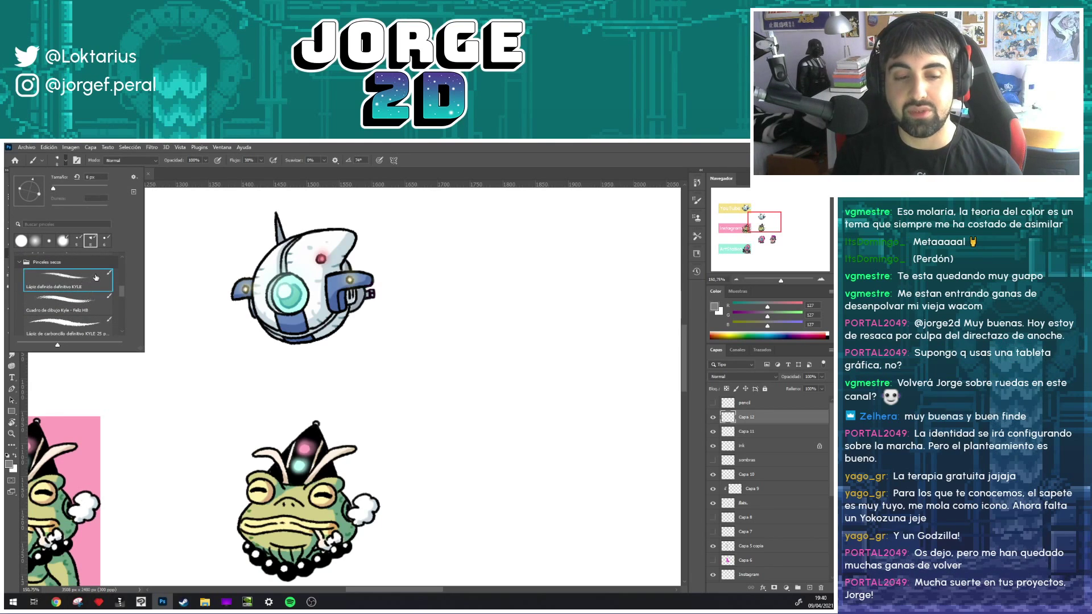
# - Darken the foreground colour to grey 5b5b5b for the pencil
pyautogui.click(450, 159)
pyautogui.click(9, 464)
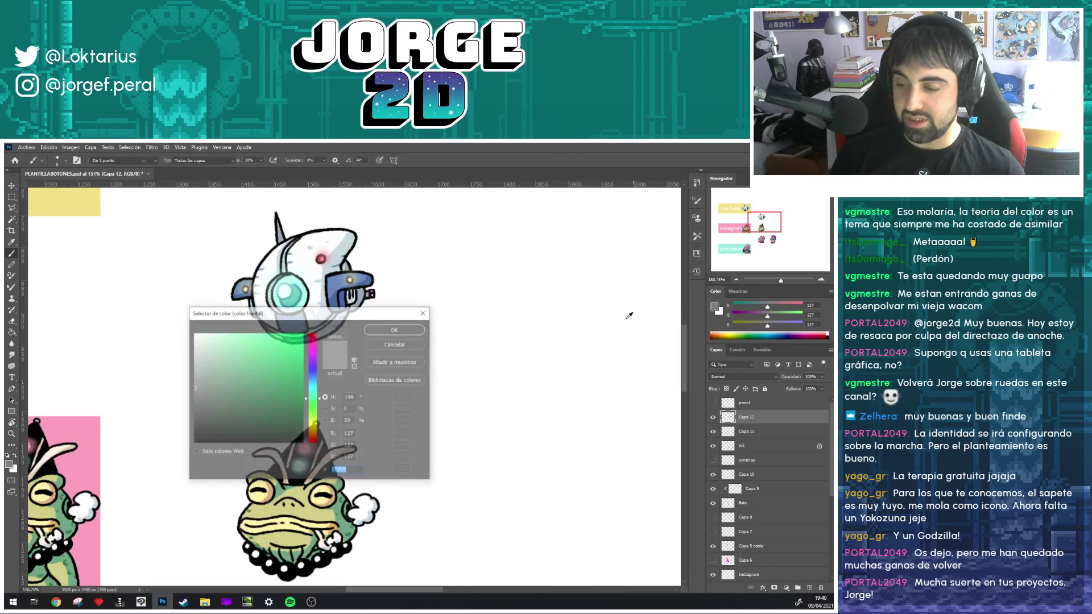
pyautogui.moveTo(223, 396); pyautogui.dragTo(194, 403)
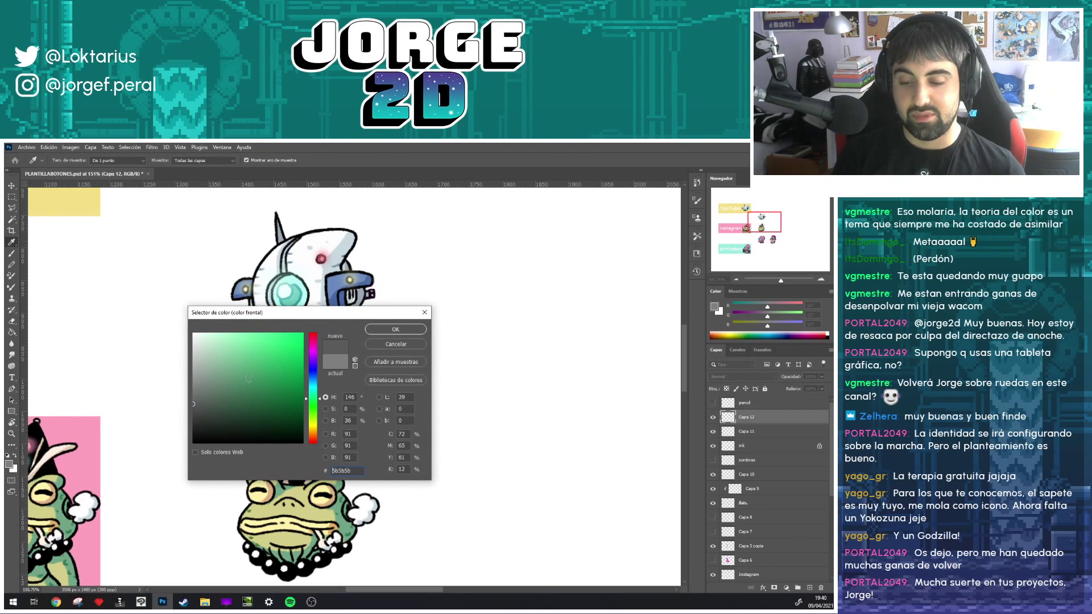
pyautogui.click(395, 330)
pyautogui.moveTo(479, 329); pyautogui.dragTo(406, 347)
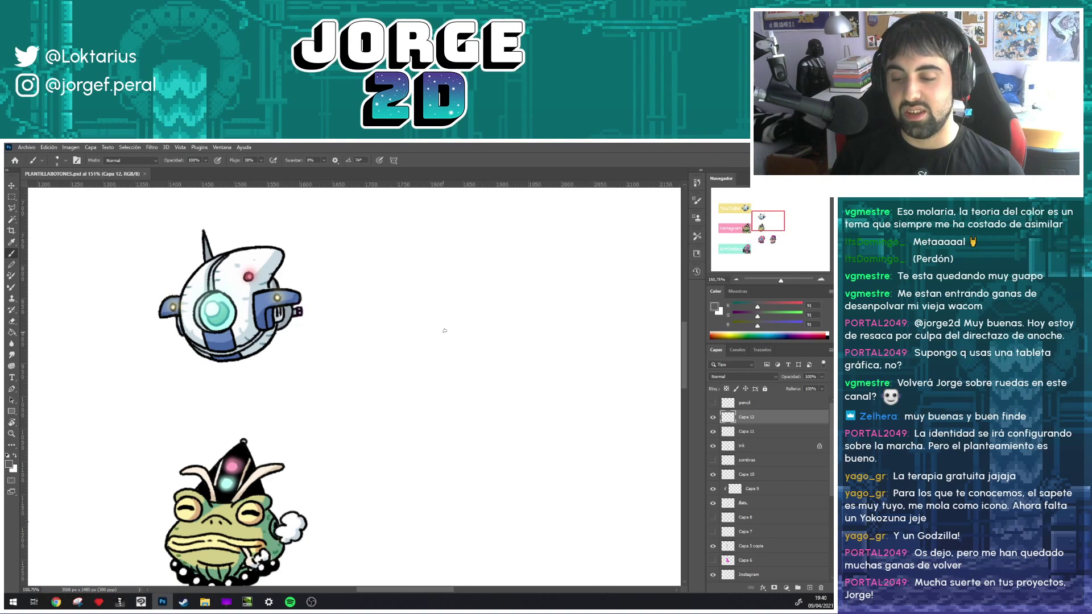
# - Sketch the round face oval with a vertical guide line, undoing the trial inner strokes
pyautogui.moveTo(439, 348)
pyautogui.mouseDown()
pyautogui.moveTo(425, 329)
pyautogui.moveTo(389, 379)
pyautogui.mouseUp()
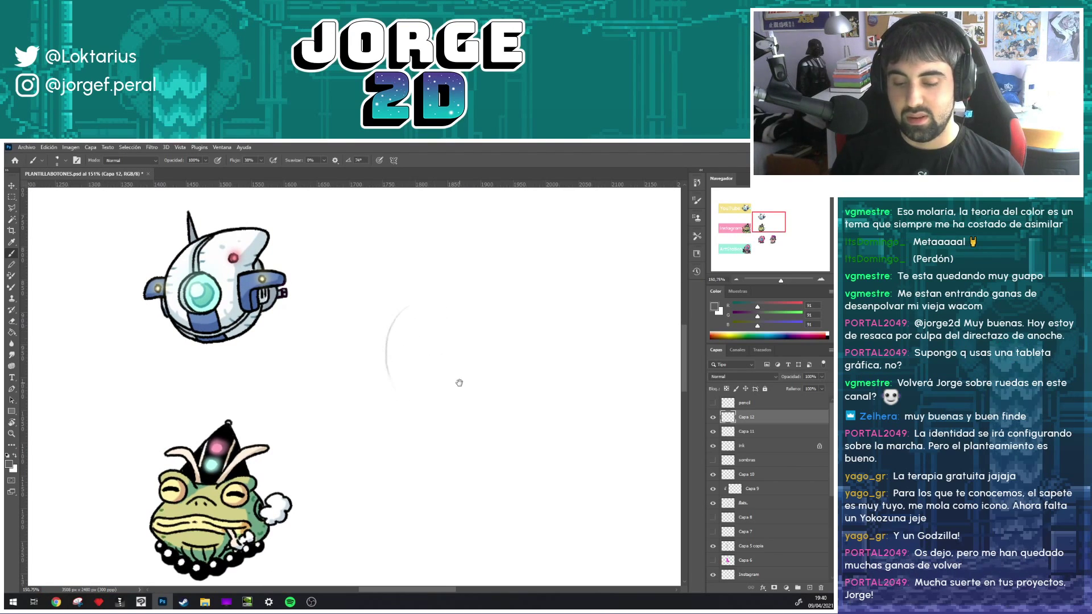
pyautogui.moveTo(459, 382)
pyautogui.mouseDown()
pyautogui.moveTo(458, 347)
pyautogui.moveTo(398, 356)
pyautogui.mouseUp()
pyautogui.moveTo(432, 266); pyautogui.dragTo(387, 355)
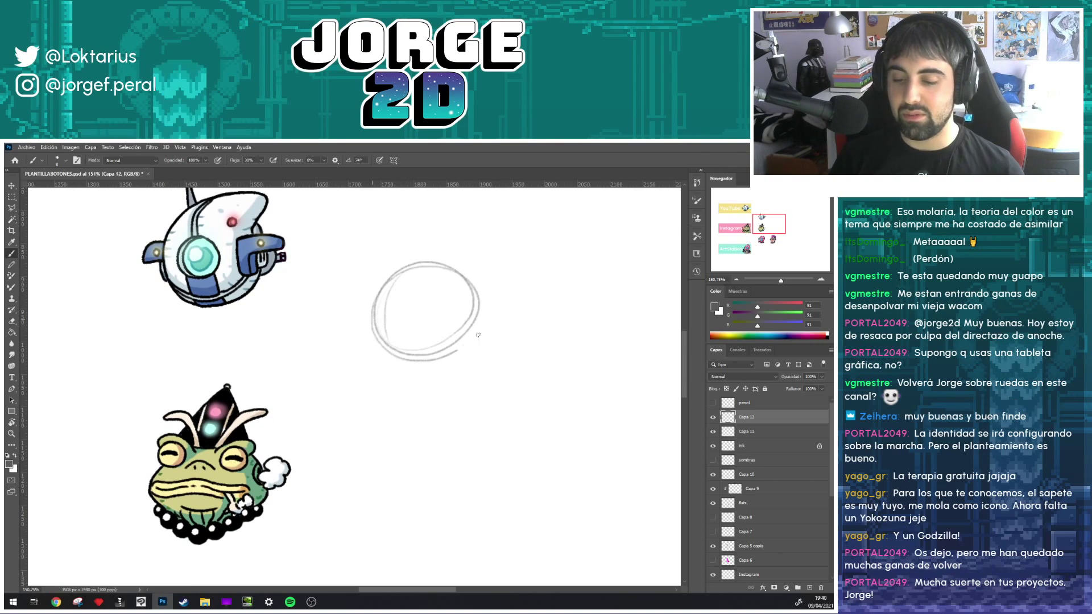
pyautogui.moveTo(378, 293); pyautogui.dragTo(366, 348)
pyautogui.moveTo(422, 268); pyautogui.dragTo(427, 363)
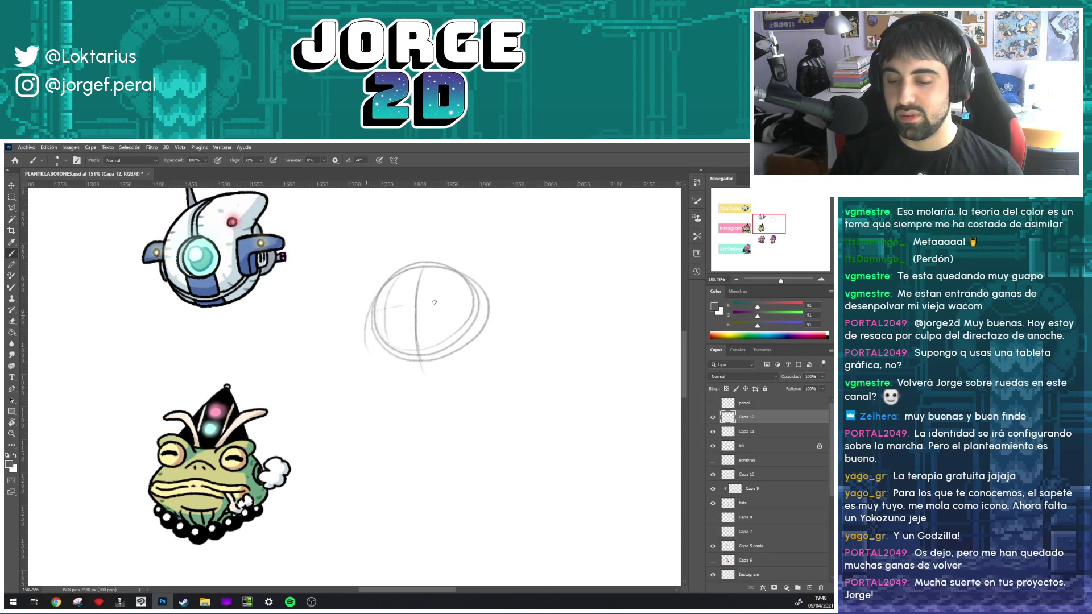
pyautogui.moveTo(419, 301)
pyautogui.mouseDown()
pyautogui.moveTo(479, 300)
pyautogui.moveTo(461, 322)
pyautogui.moveTo(444, 303)
pyautogui.mouseUp()
pyautogui.hotkey('ctrl', 'z')
pyautogui.hotkey('ctrl', 'z')
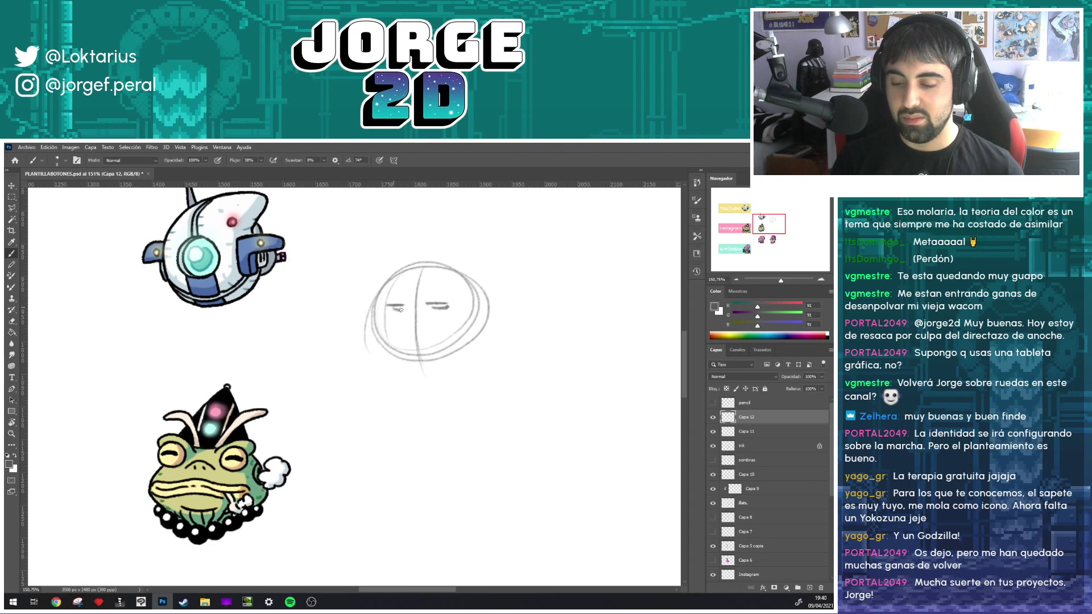
# - Draw a closed left eye line, the right eyebrow, a nose arc and the mouth line
pyautogui.moveTo(403, 306); pyautogui.dragTo(388, 307)
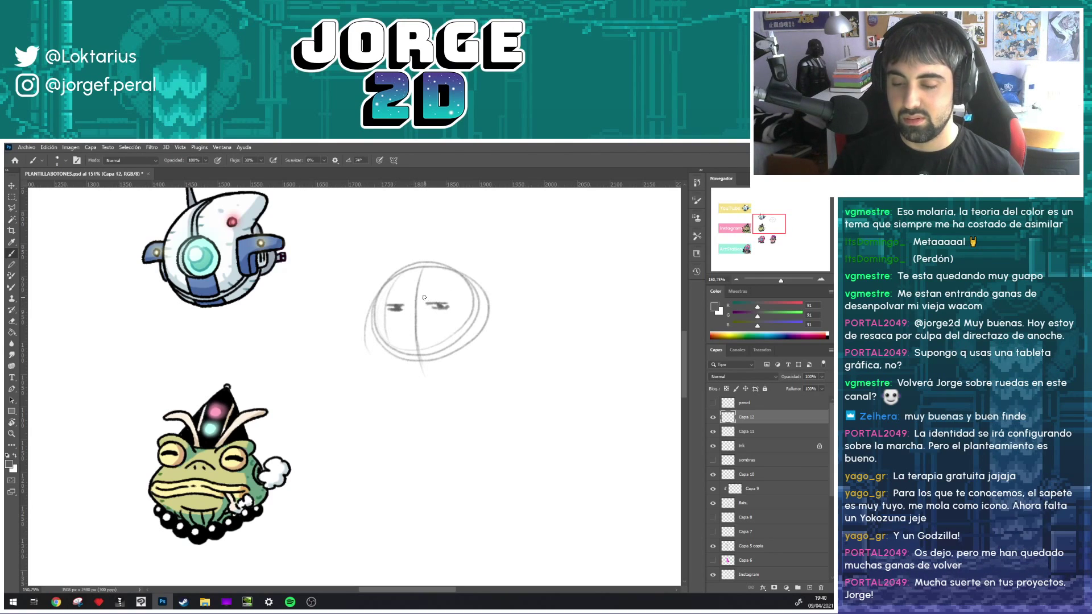
pyautogui.moveTo(431, 297)
pyautogui.mouseDown()
pyautogui.moveTo(440, 295)
pyautogui.moveTo(427, 288)
pyautogui.mouseUp()
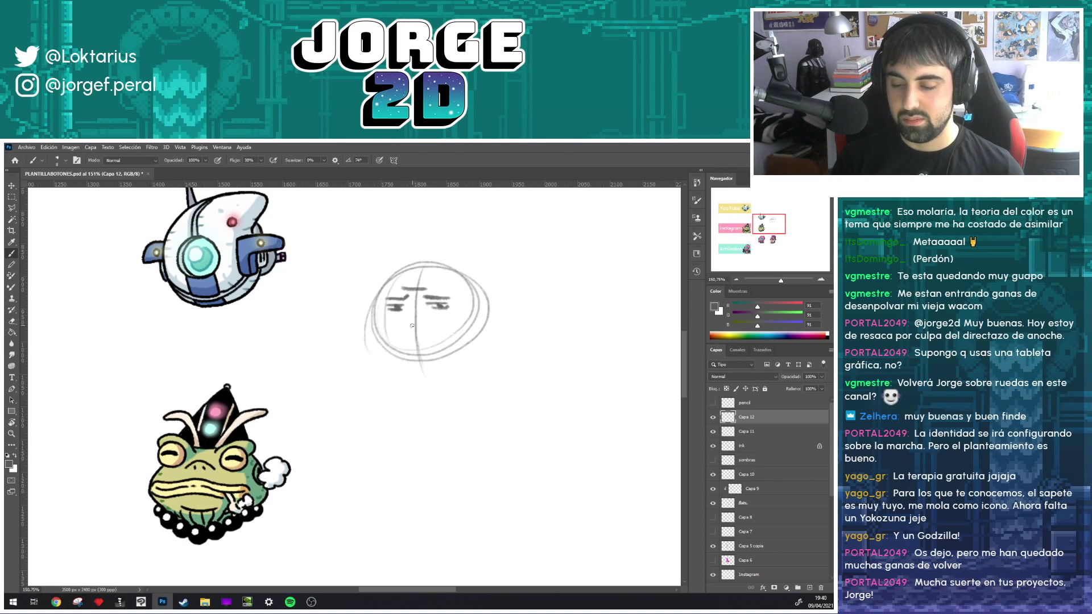
pyautogui.moveTo(406, 325); pyautogui.dragTo(423, 325)
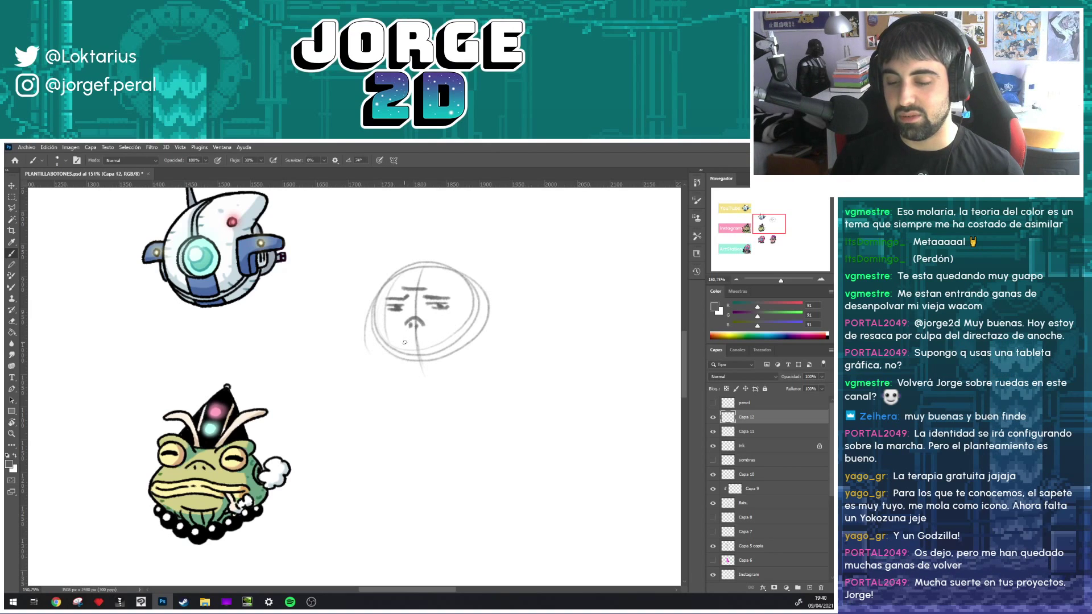
pyautogui.moveTo(428, 342)
pyautogui.mouseDown()
pyautogui.moveTo(409, 340)
pyautogui.moveTo(422, 357)
pyautogui.moveTo(418, 376)
pyautogui.moveTo(475, 347)
pyautogui.mouseUp()
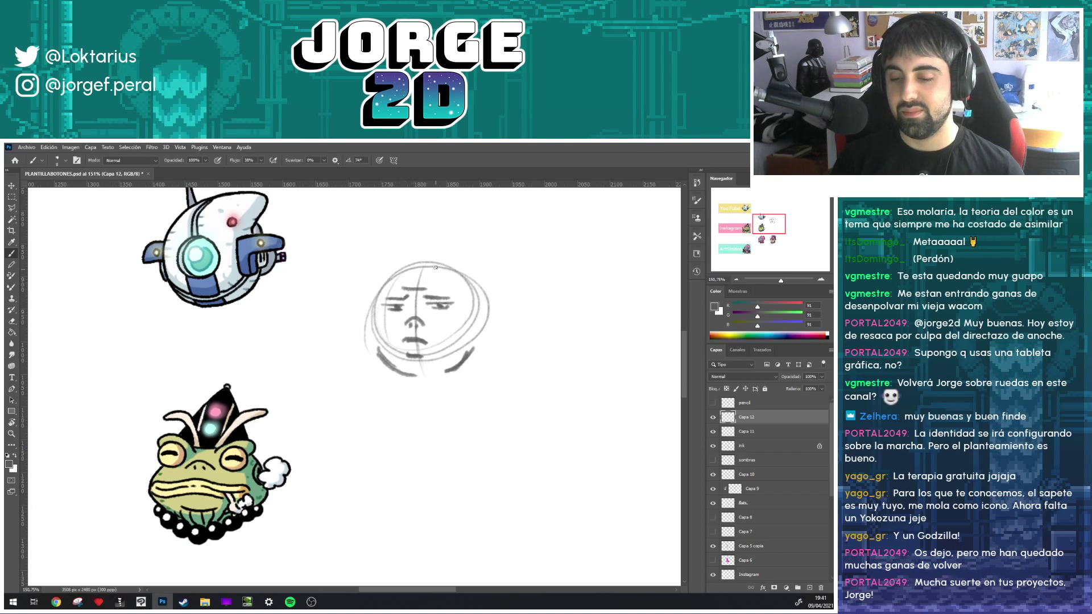
# - Sketch a topknot bun on top of the head, undoing the last stray stroke
pyautogui.moveTo(407, 262)
pyautogui.mouseDown()
pyautogui.moveTo(432, 250)
pyautogui.moveTo(448, 259)
pyautogui.moveTo(419, 257)
pyautogui.moveTo(419, 273)
pyautogui.mouseUp()
pyautogui.moveTo(436, 237); pyautogui.dragTo(424, 269)
pyautogui.moveTo(442, 257)
pyautogui.mouseDown()
pyautogui.moveTo(447, 276)
pyautogui.moveTo(461, 272)
pyautogui.moveTo(500, 318)
pyautogui.moveTo(481, 302)
pyautogui.moveTo(480, 342)
pyautogui.moveTo(487, 301)
pyautogui.moveTo(482, 330)
pyautogui.moveTo(493, 327)
pyautogui.mouseUp()
pyautogui.hotkey('ctrl', 'z')
pyautogui.hotkey('ctrl', 'z')
pyautogui.hotkey('ctrl', 'z')
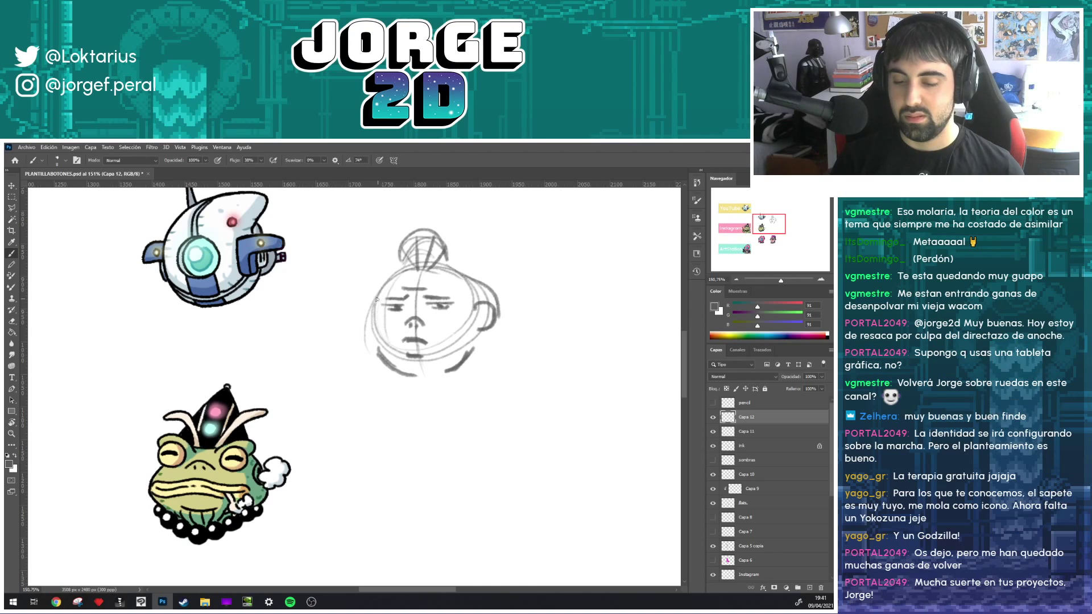
# - Try head-edge and left-eye strokes, undoing them and erasing the rough jaw lines
pyautogui.moveTo(391, 281)
pyautogui.mouseDown()
pyautogui.moveTo(373, 304)
pyautogui.moveTo(371, 340)
pyautogui.moveTo(406, 378)
pyautogui.mouseUp()
pyautogui.hotkey('ctrl', 'z')
pyautogui.hotkey('ctrl', 'z')
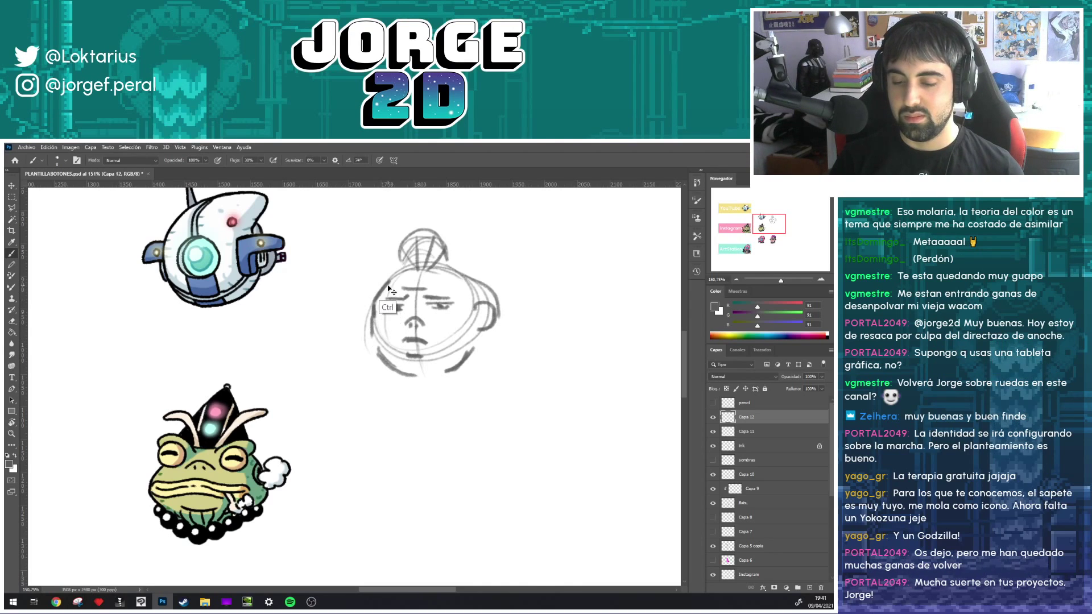
pyautogui.moveTo(382, 308)
pyautogui.mouseDown()
pyautogui.moveTo(401, 302)
pyautogui.moveTo(371, 322)
pyautogui.moveTo(375, 358)
pyautogui.moveTo(419, 378)
pyautogui.moveTo(439, 376)
pyautogui.moveTo(388, 349)
pyautogui.moveTo(418, 374)
pyautogui.moveTo(438, 359)
pyautogui.mouseUp()
pyautogui.hotkey('ctrl', 'z')
pyautogui.press('e')
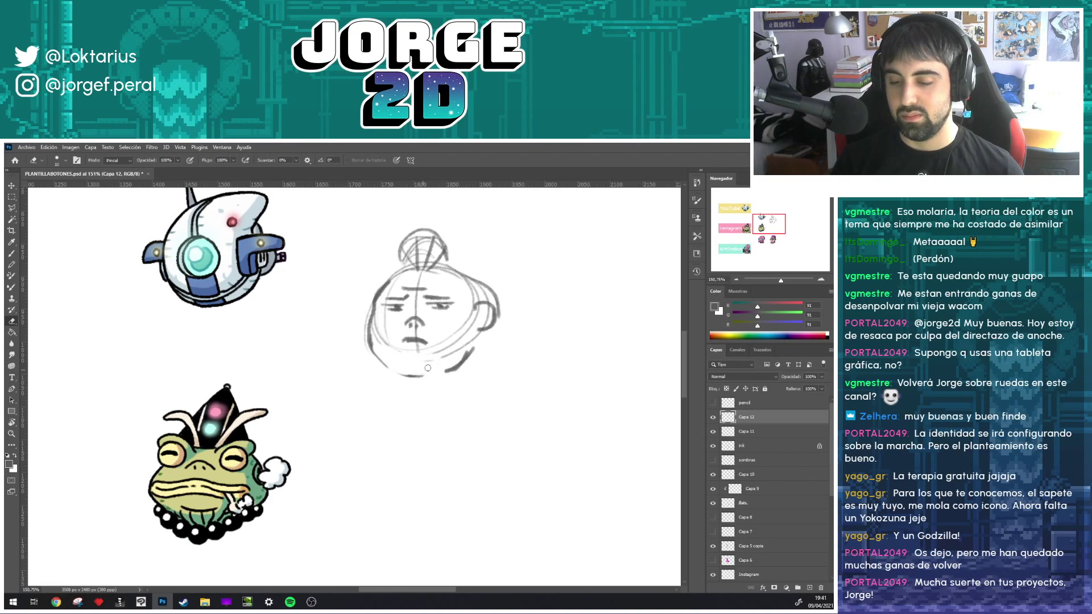
pyautogui.press('b')
# - Redraw the lower jaw, chin, left cheek and top edge of the head
pyautogui.moveTo(367, 348)
pyautogui.mouseDown()
pyautogui.moveTo(394, 380)
pyautogui.moveTo(452, 382)
pyautogui.mouseUp()
pyautogui.moveTo(486, 341); pyautogui.dragTo(464, 375)
pyautogui.moveTo(382, 288); pyautogui.dragTo(367, 324)
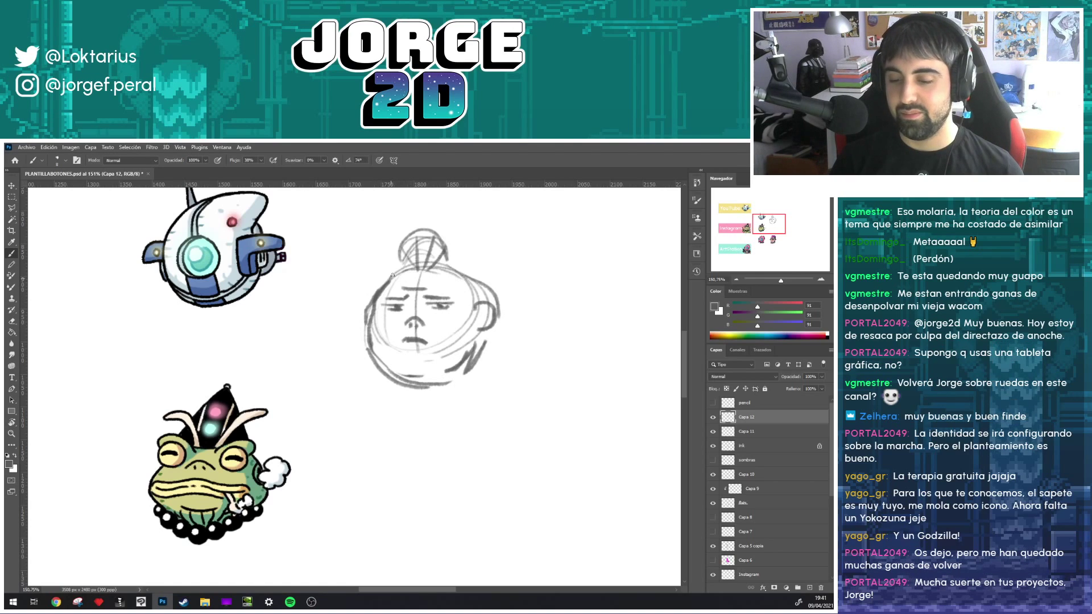
pyautogui.moveTo(393, 276)
pyautogui.mouseDown()
pyautogui.moveTo(475, 275)
pyautogui.moveTo(465, 279)
pyautogui.moveTo(494, 320)
pyautogui.moveTo(471, 337)
pyautogui.moveTo(461, 369)
pyautogui.mouseUp()
pyautogui.moveTo(496, 323)
pyautogui.mouseDown()
pyautogui.moveTo(477, 358)
pyautogui.moveTo(433, 382)
pyautogui.moveTo(448, 376)
pyautogui.moveTo(425, 364)
pyautogui.mouseUp()
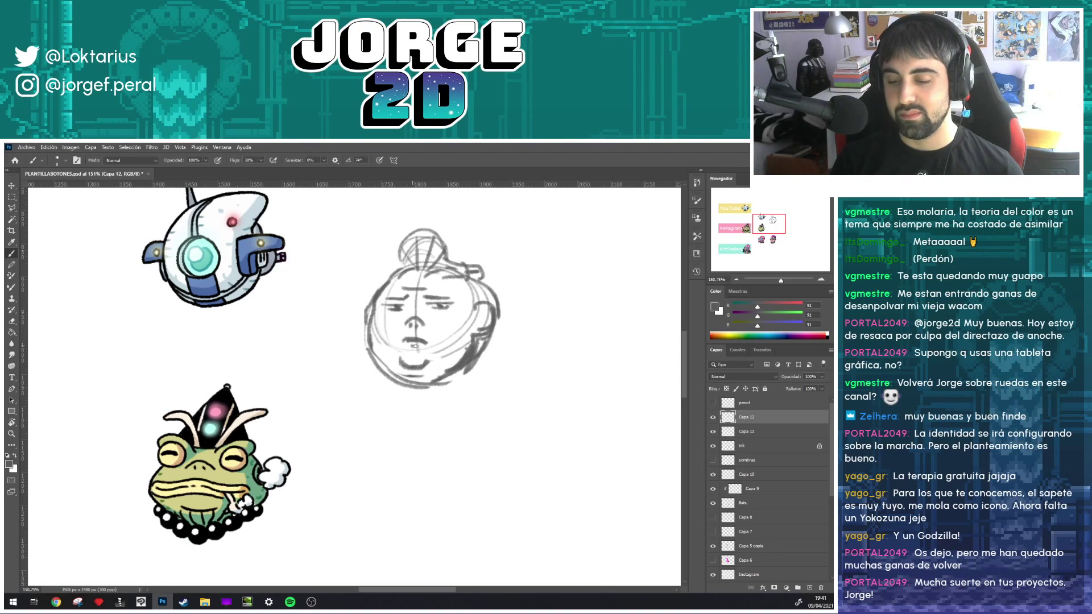
# - Darken both eyes and brows and draw an ear on the head's right side
pyautogui.moveTo(379, 306); pyautogui.dragTo(458, 302)
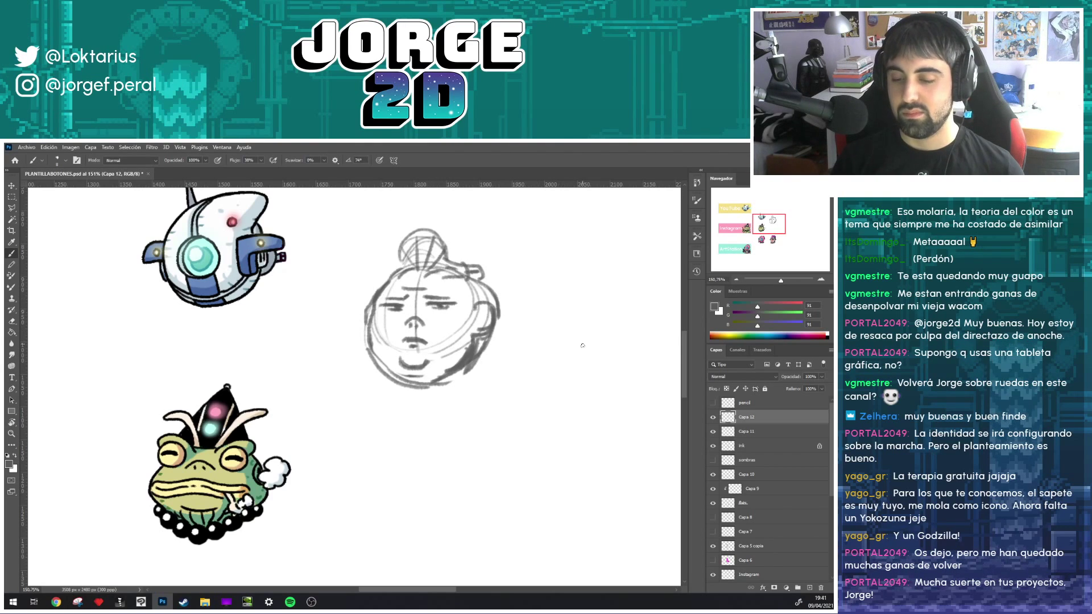
pyautogui.moveTo(583, 346); pyautogui.dragTo(573, 356)
pyautogui.moveTo(371, 307); pyautogui.dragTo(447, 303)
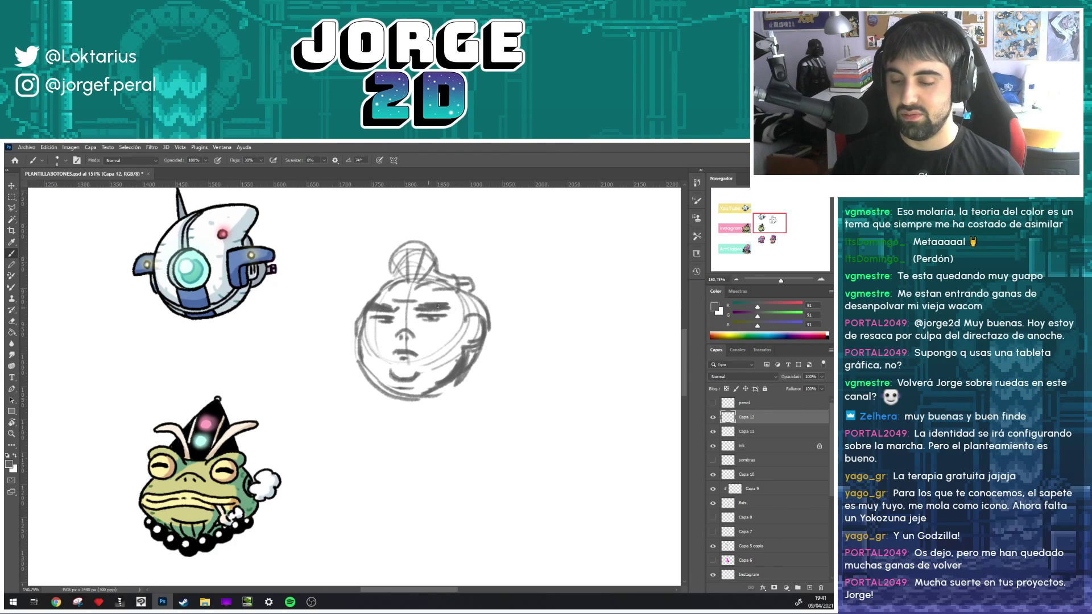
pyautogui.moveTo(474, 314); pyautogui.dragTo(462, 329)
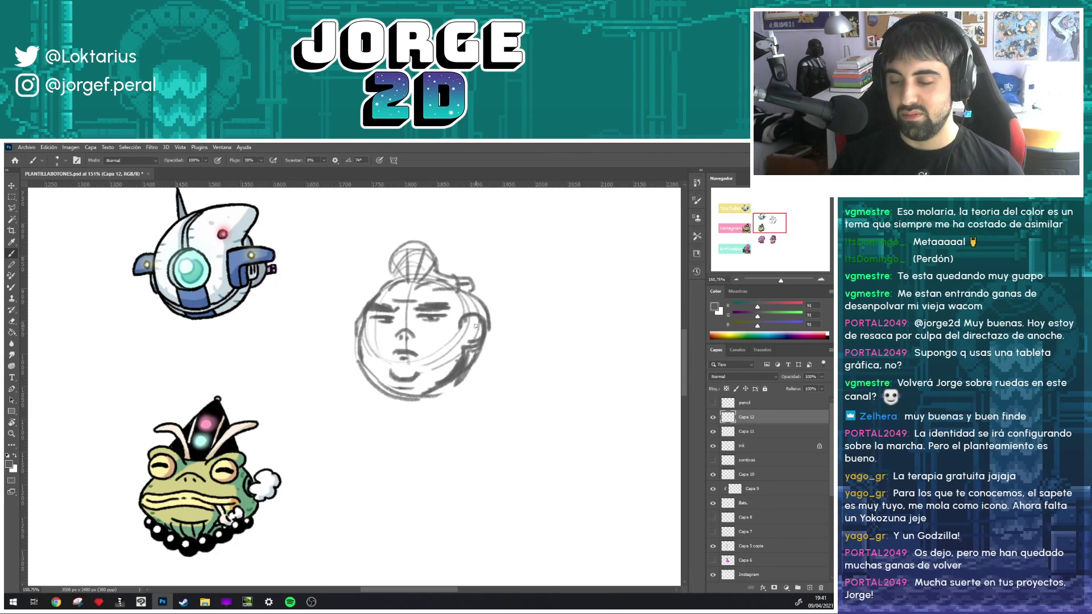
# - Add inner ear strokes, fade Capa 12 to 24% opacity and add a new layer
pyautogui.press('ctrl')
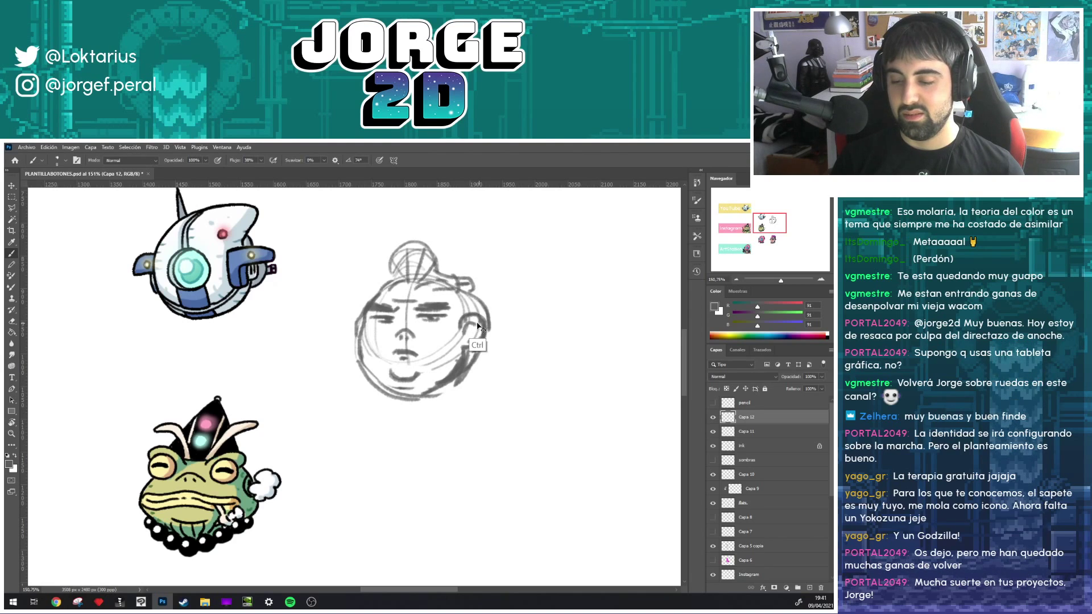
pyautogui.moveTo(477, 322)
pyautogui.mouseDown()
pyautogui.moveTo(465, 334)
pyautogui.moveTo(474, 340)
pyautogui.mouseUp()
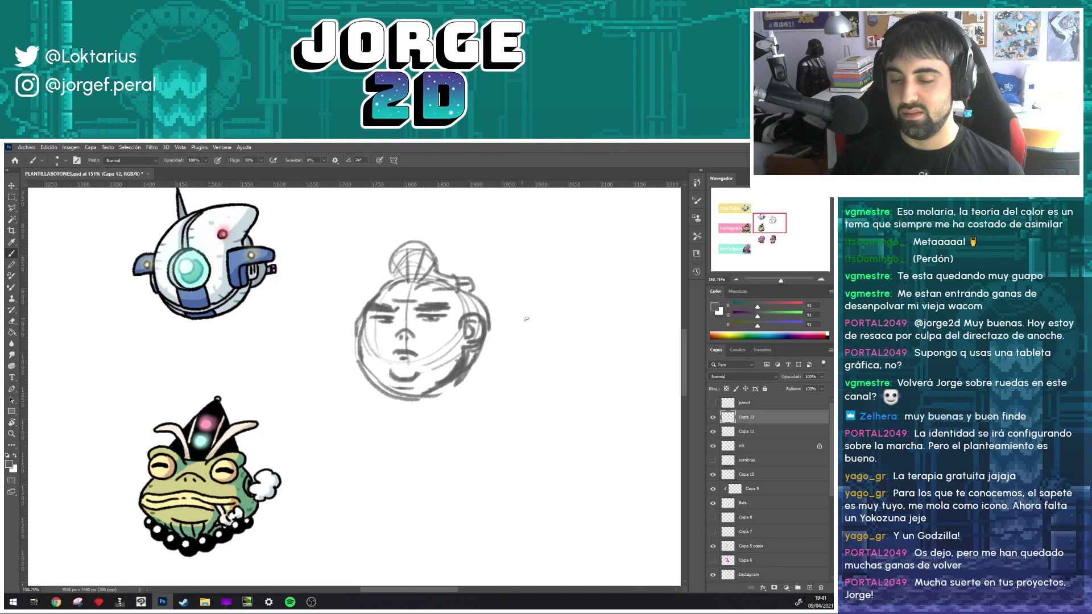
pyautogui.click(821, 377)
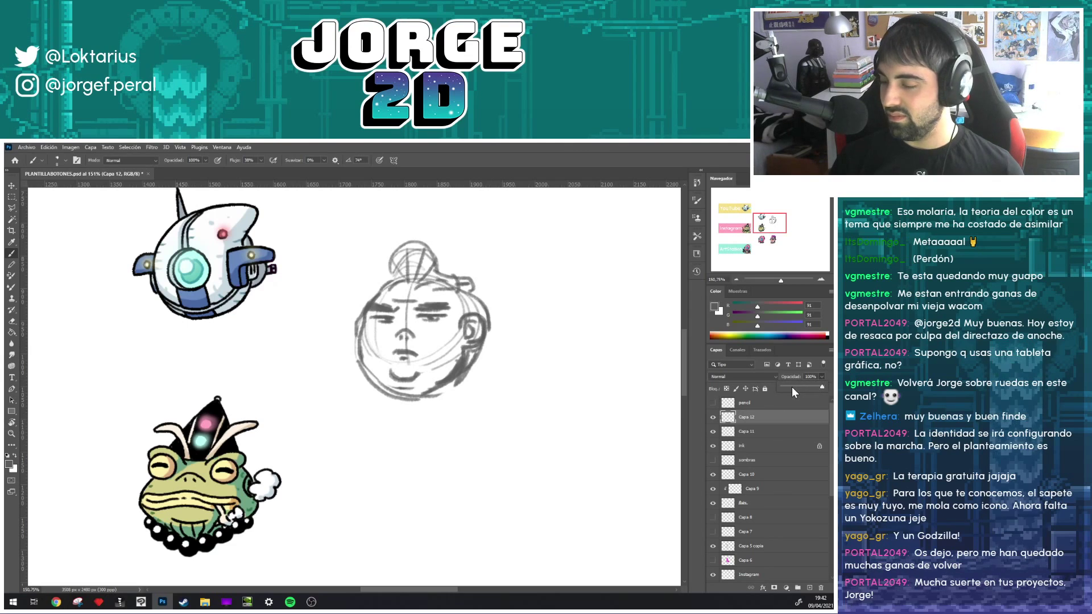
pyautogui.click(792, 387)
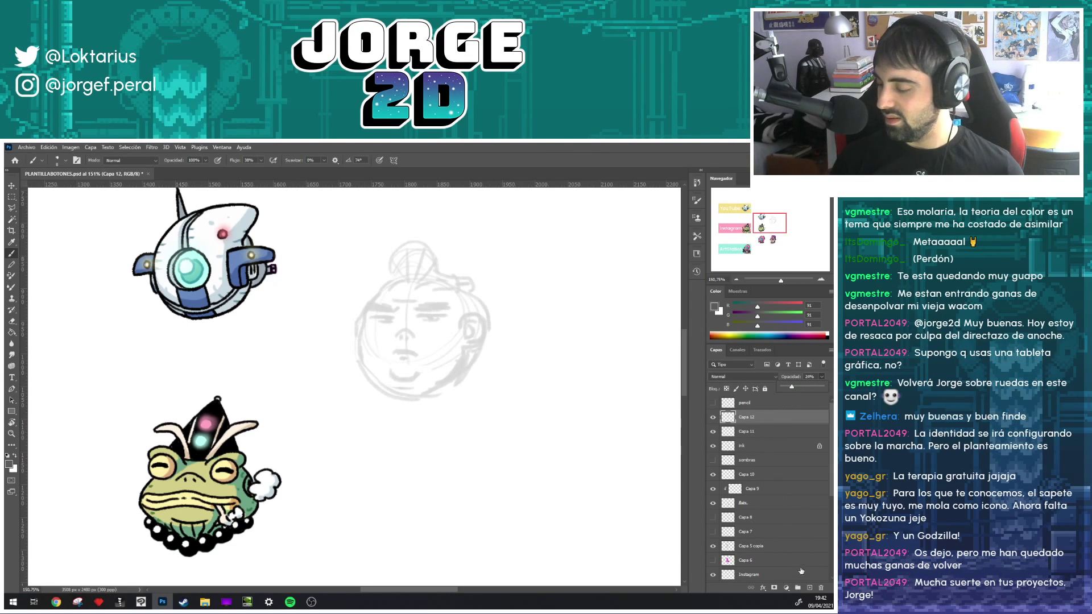
pyautogui.click(811, 588)
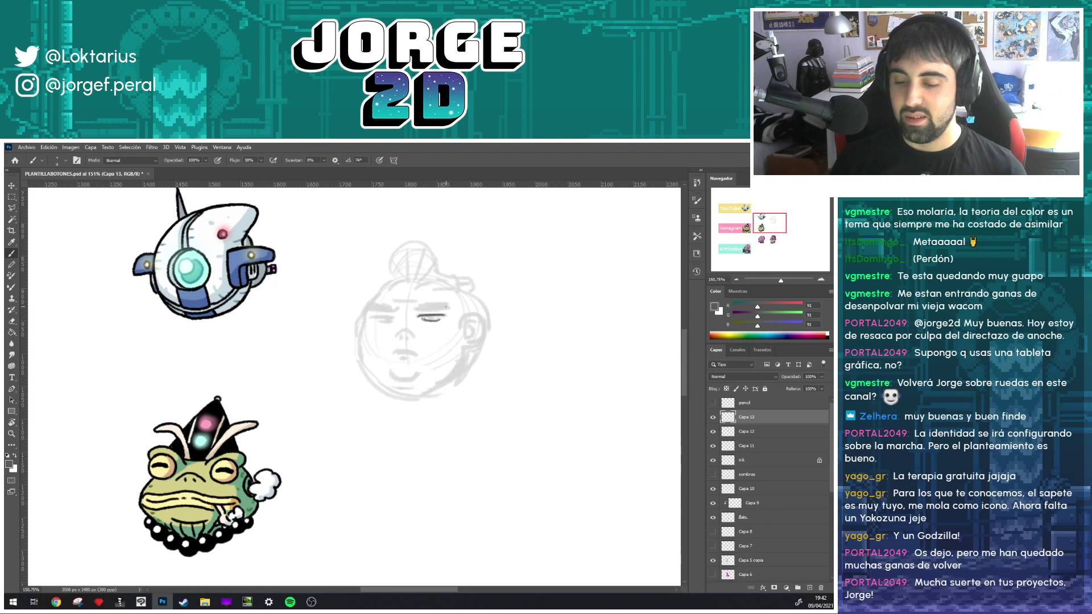
# - Zoom in and ink the closed eyes' lid lines, redoing the left eye's lower lid
pyautogui.scroll(3, 446, 312)
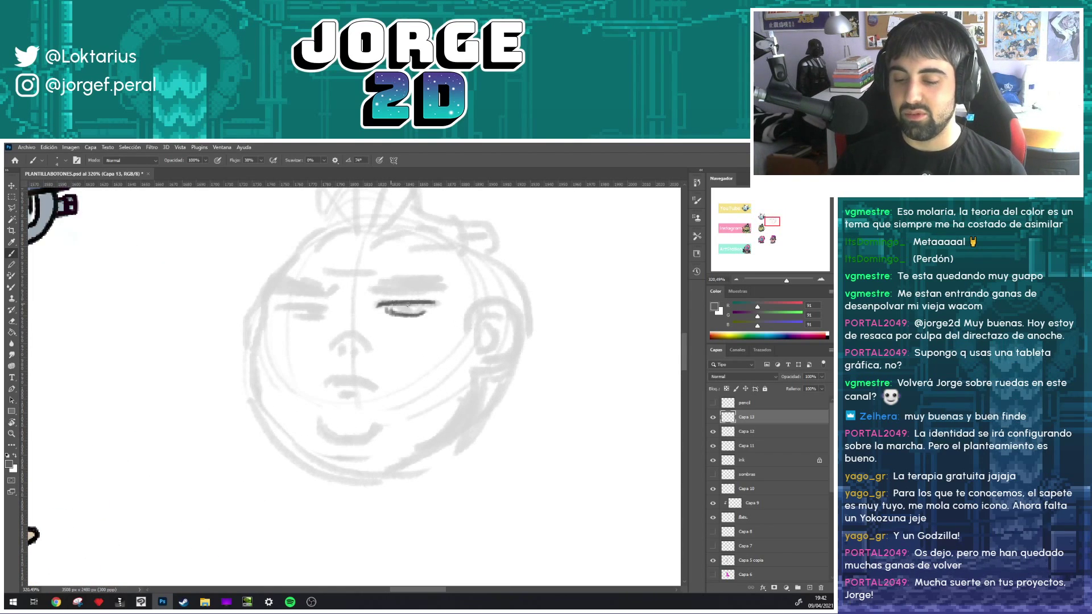
pyautogui.moveTo(406, 310); pyautogui.dragTo(437, 303)
pyautogui.moveTo(277, 307); pyautogui.dragTo(327, 312)
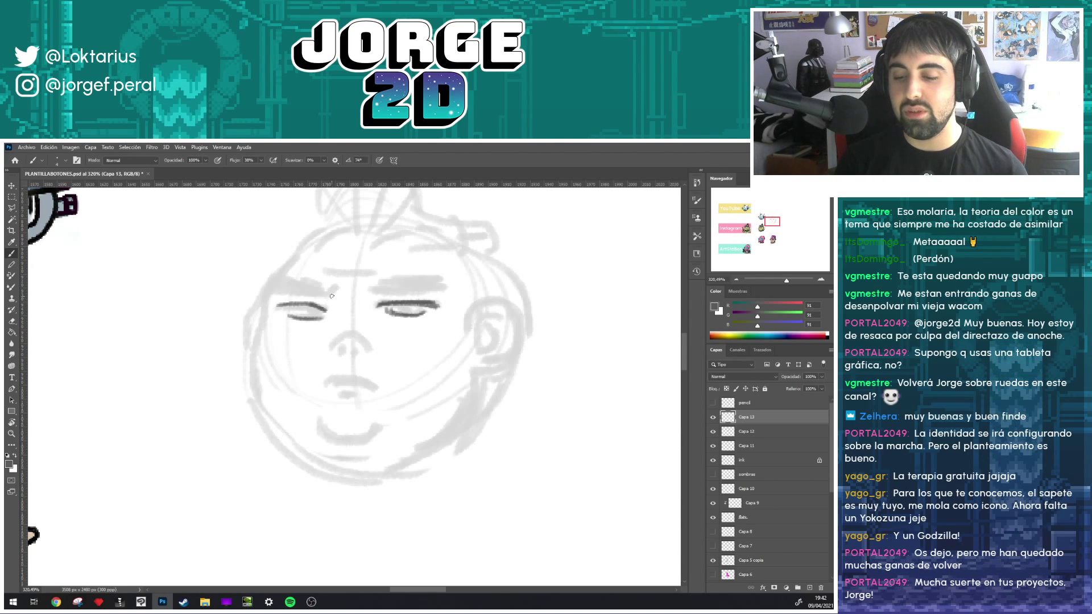
pyautogui.hotkey('ctrl', 'z')
pyautogui.hotkey('ctrl', 'z')
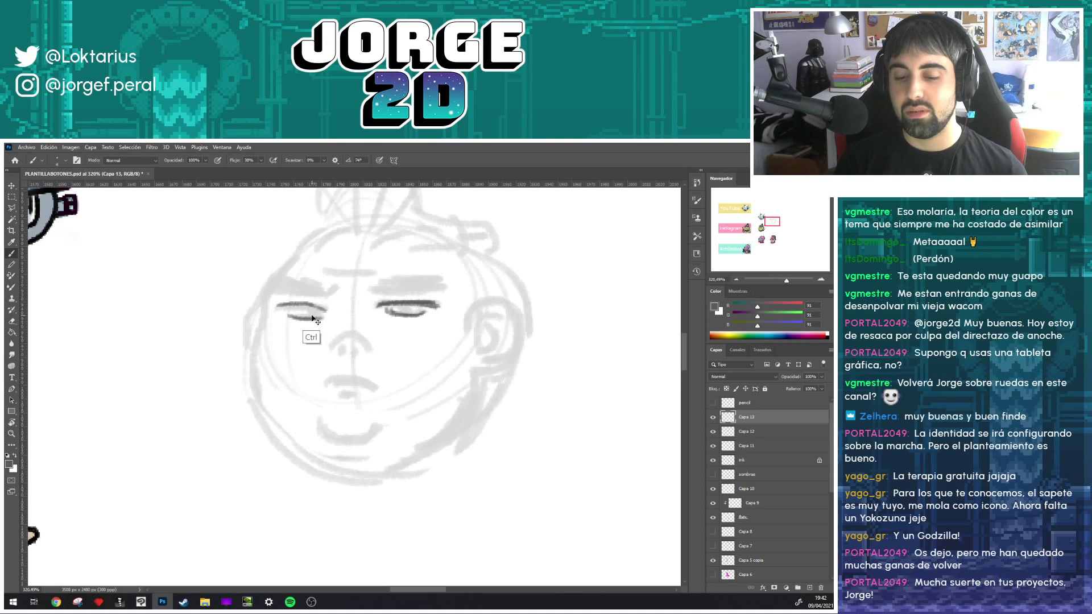
pyautogui.hotkey('ctrl', 'z')
pyautogui.moveTo(292, 317)
pyautogui.mouseDown()
pyautogui.moveTo(329, 310)
pyautogui.moveTo(292, 302)
pyautogui.moveTo(316, 315)
pyautogui.mouseUp()
pyautogui.hotkey('ctrl', 'z')
# - Add lower-lid detail and a crease to the right eye and outline both thick eyebrows
pyautogui.moveTo(405, 310); pyautogui.dragTo(423, 307)
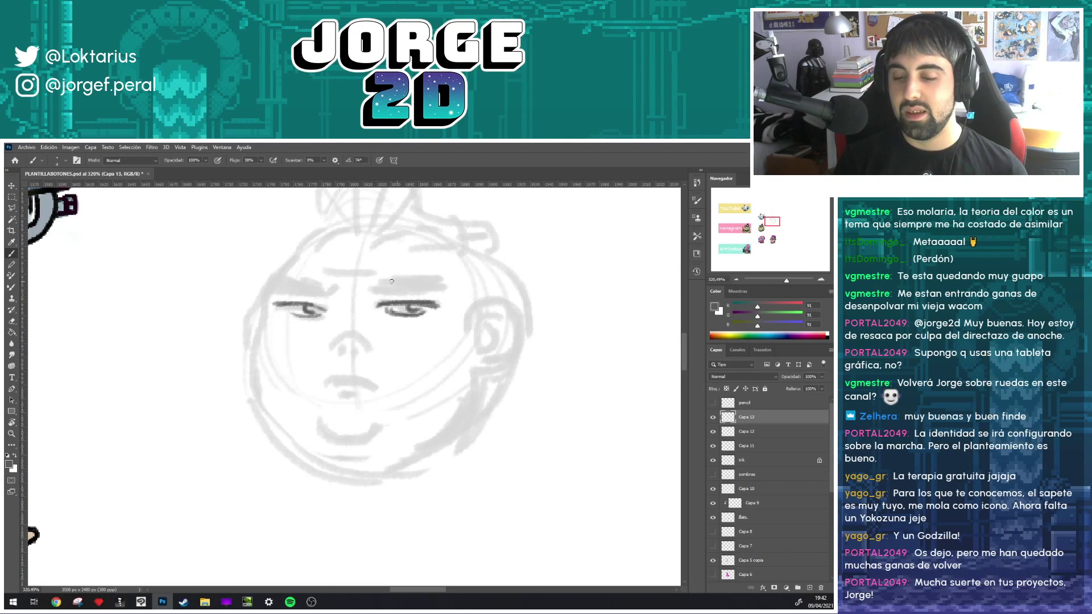
pyautogui.moveTo(367, 282)
pyautogui.mouseDown()
pyautogui.moveTo(374, 293)
pyautogui.moveTo(401, 276)
pyautogui.moveTo(439, 275)
pyautogui.moveTo(432, 292)
pyautogui.moveTo(443, 275)
pyautogui.moveTo(392, 273)
pyautogui.mouseUp()
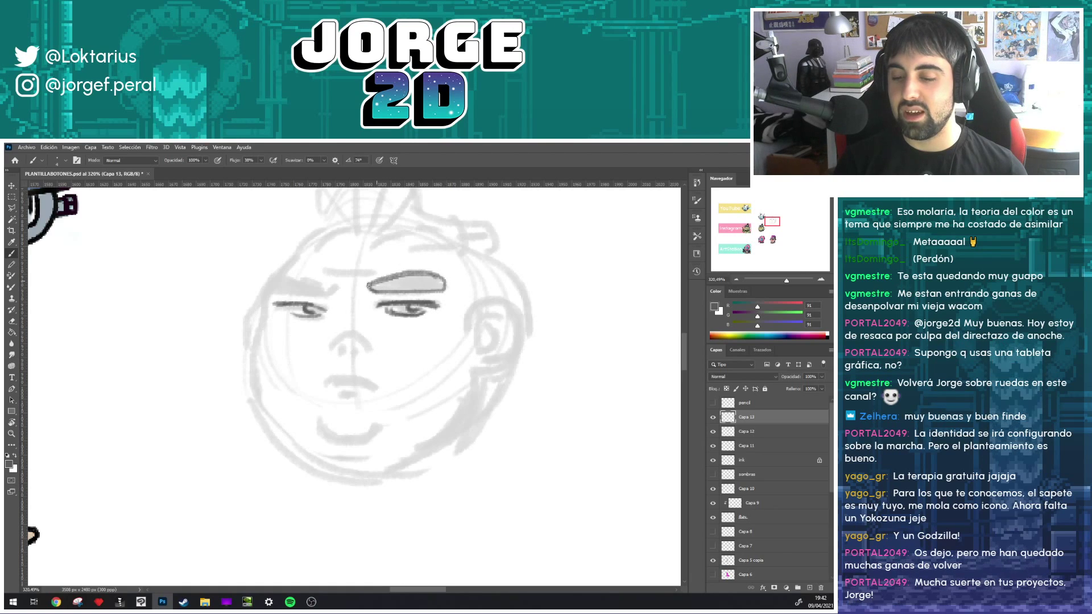
pyautogui.moveTo(273, 274)
pyautogui.mouseDown()
pyautogui.moveTo(324, 287)
pyautogui.moveTo(262, 291)
pyautogui.moveTo(325, 290)
pyautogui.mouseUp()
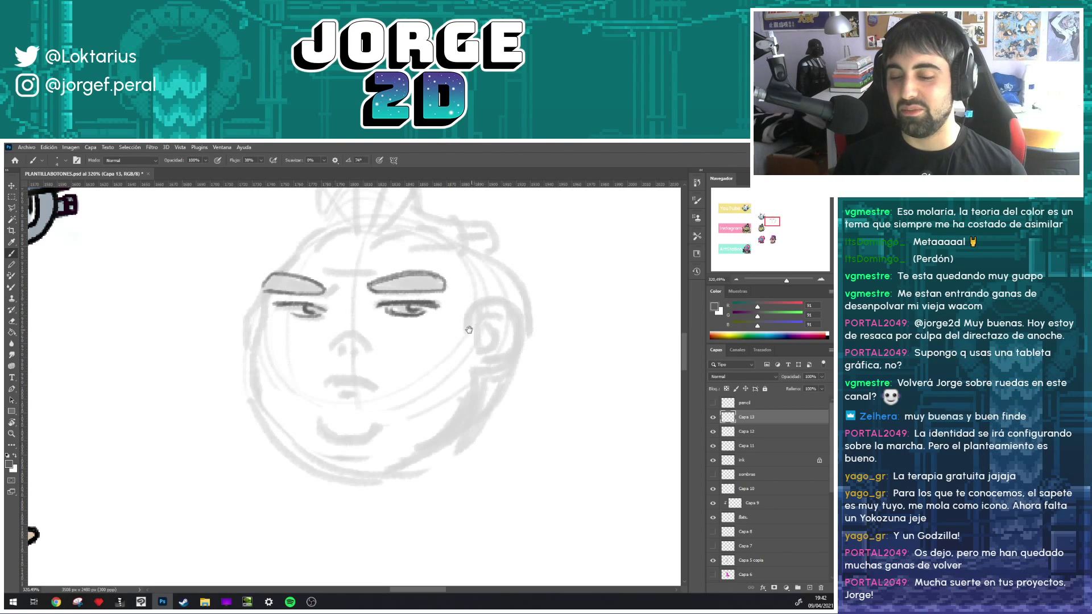
# - Draw the nose bridge and the lower lip, discarding guide marks above the eyebrows
pyautogui.hscroll(-2, 469, 327)
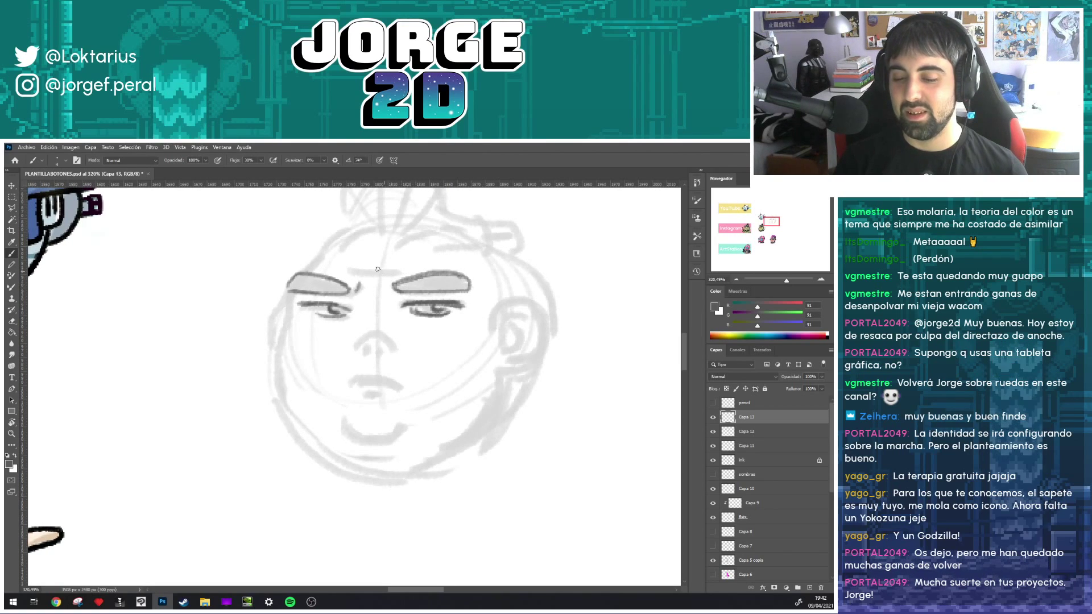
pyautogui.moveTo(355, 267)
pyautogui.mouseDown()
pyautogui.moveTo(418, 260)
pyautogui.moveTo(382, 275)
pyautogui.mouseUp()
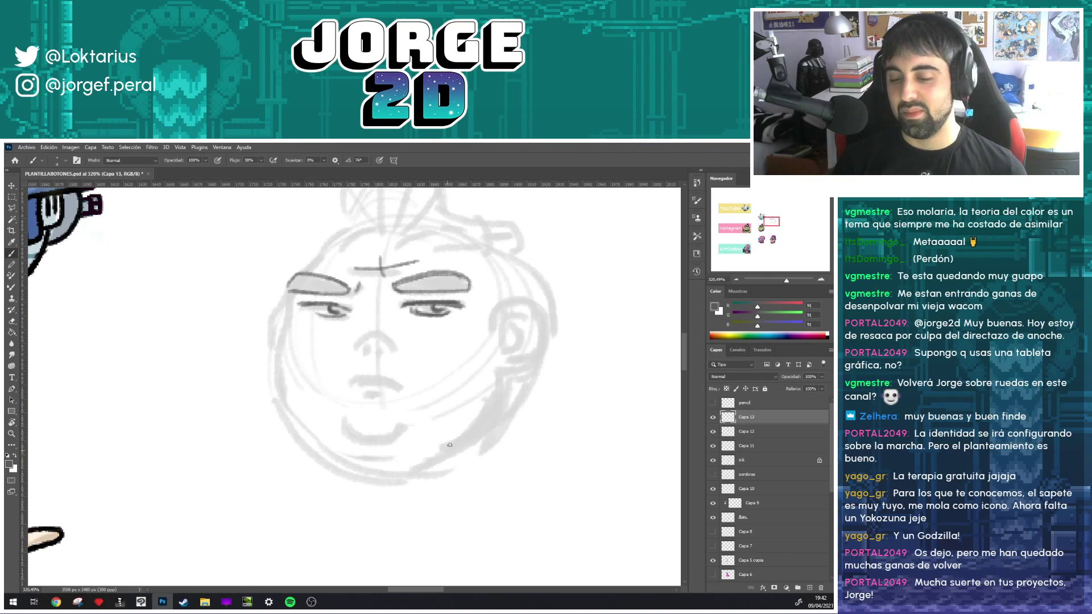
pyautogui.hotkey('ctrl', 'z')
pyautogui.hotkey('ctrl', 'z')
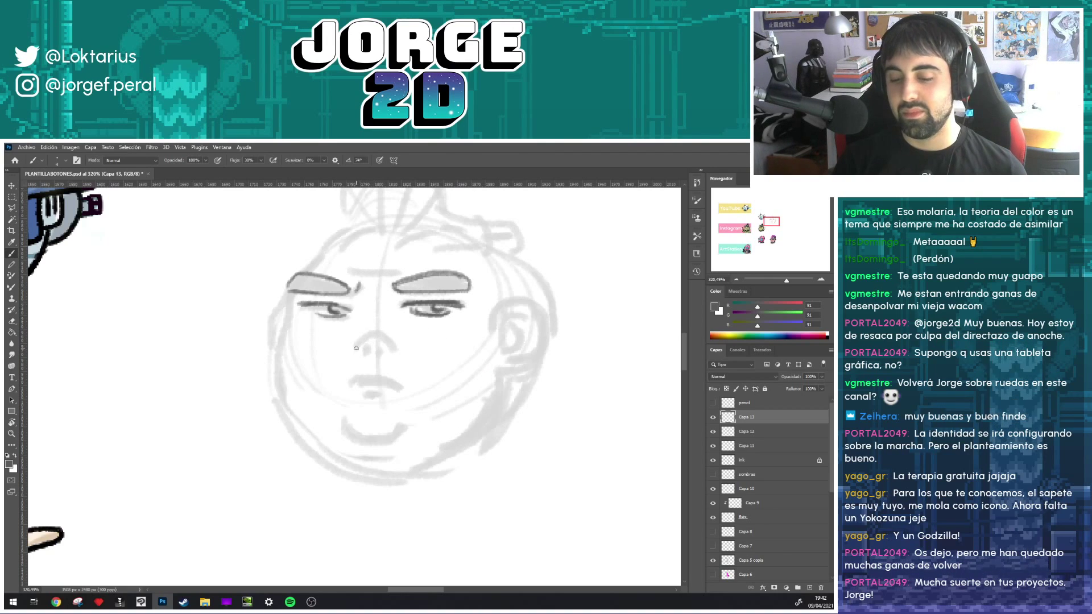
pyautogui.moveTo(353, 347)
pyautogui.mouseDown()
pyautogui.moveTo(369, 334)
pyautogui.moveTo(398, 349)
pyautogui.moveTo(381, 331)
pyautogui.moveTo(365, 352)
pyautogui.moveTo(381, 352)
pyautogui.moveTo(360, 379)
pyautogui.moveTo(409, 385)
pyautogui.mouseUp()
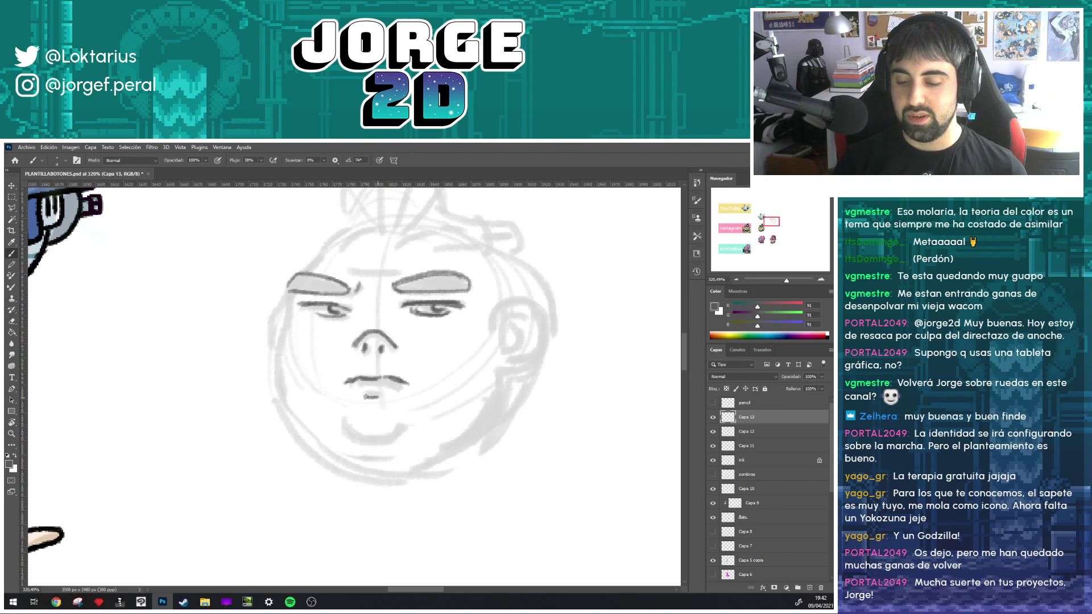
pyautogui.moveTo(365, 397); pyautogui.dragTo(360, 395)
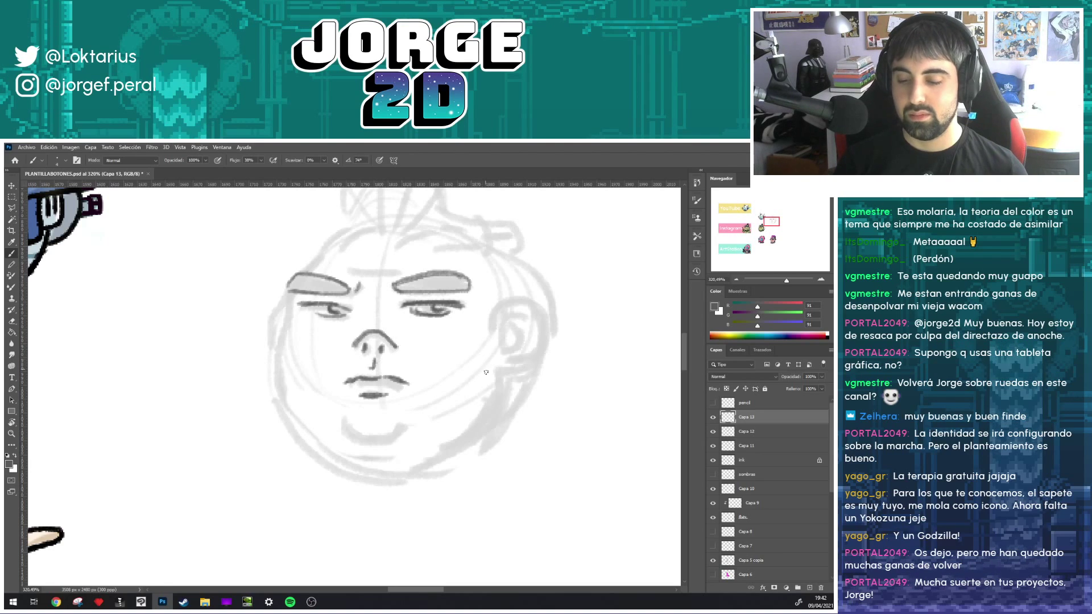
# - Outline the left jaw and chin, undoing rough strokes and darkening the jaw line
pyautogui.scroll(-1, 487, 372)
pyautogui.moveTo(290, 270)
pyautogui.mouseDown()
pyautogui.moveTo(278, 387)
pyautogui.moveTo(333, 447)
pyautogui.mouseUp()
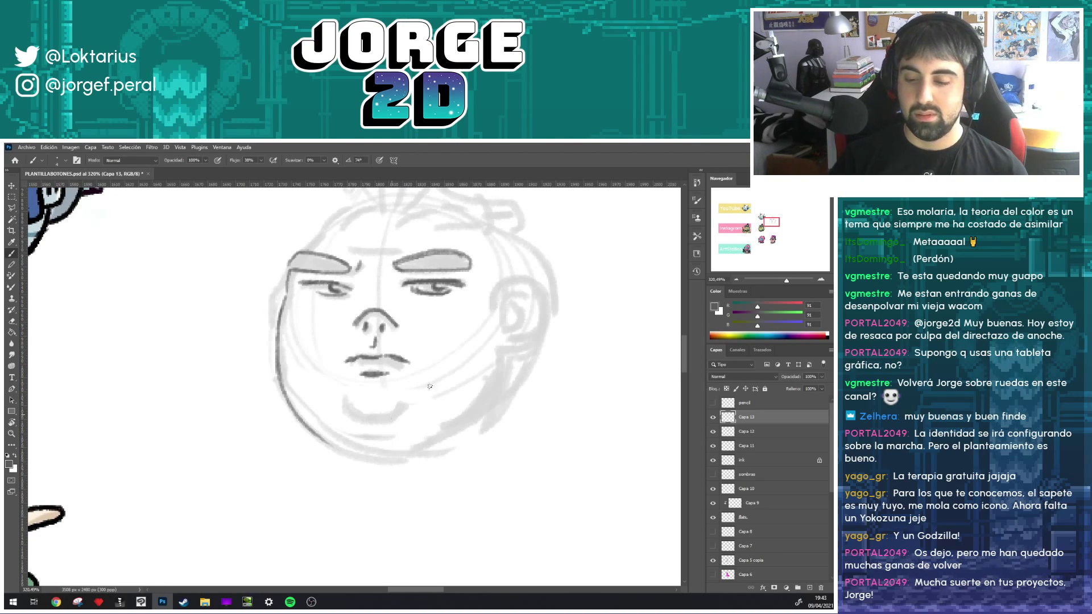
pyautogui.moveTo(279, 376)
pyautogui.mouseDown()
pyautogui.moveTo(327, 442)
pyautogui.moveTo(394, 418)
pyautogui.mouseUp()
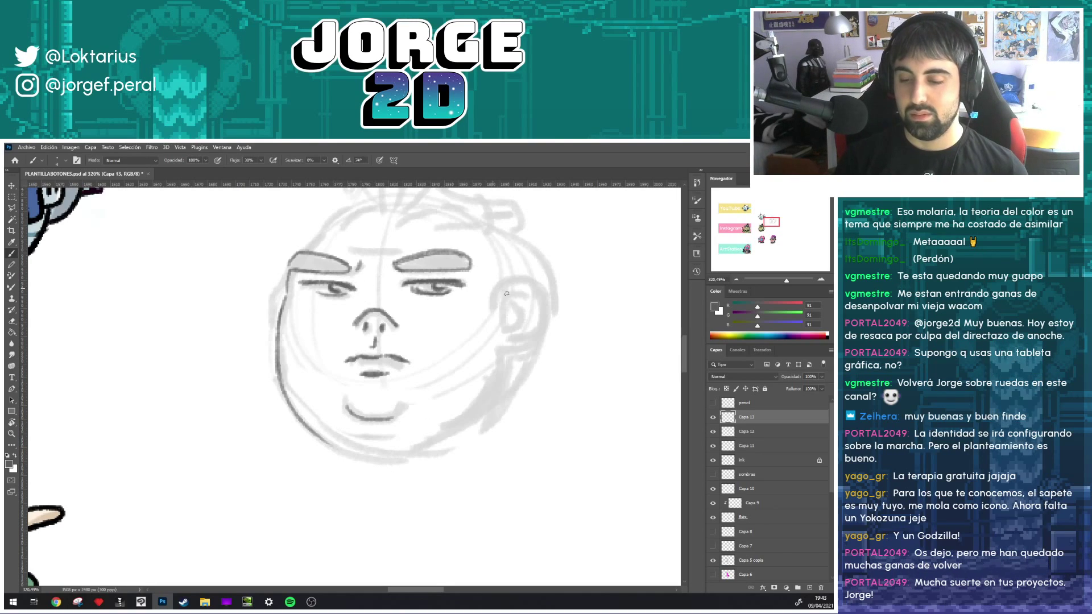
pyautogui.moveTo(330, 444); pyautogui.dragTo(373, 449)
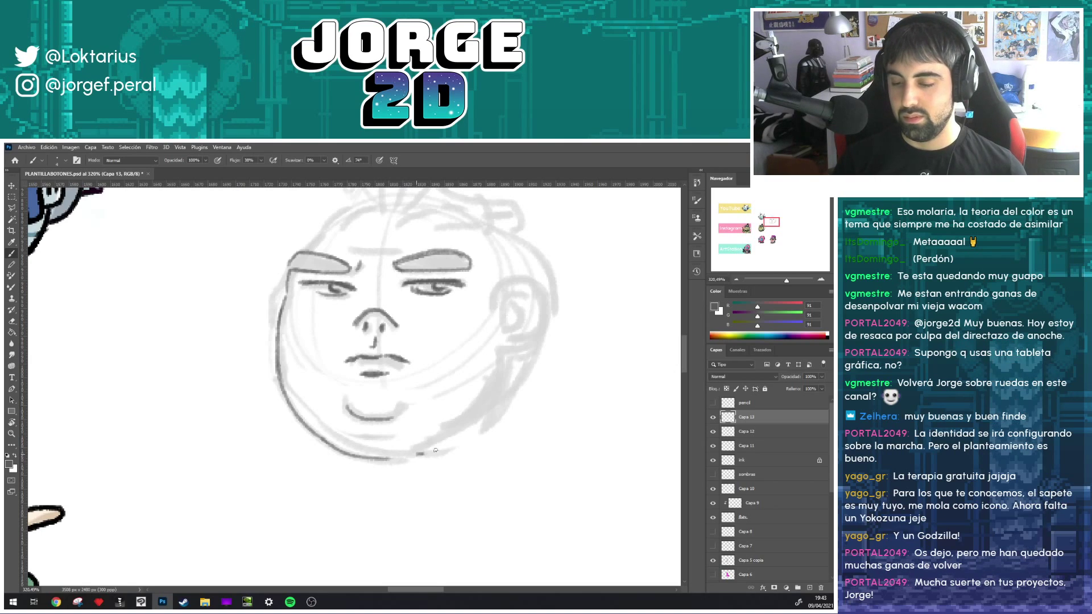
pyautogui.hotkey('ctrl', 'z')
pyautogui.moveTo(310, 432)
pyautogui.mouseDown()
pyautogui.moveTo(335, 447)
pyautogui.moveTo(548, 353)
pyautogui.moveTo(547, 369)
pyautogui.moveTo(445, 454)
pyautogui.mouseUp()
pyautogui.hotkey('ctrl', 'z')
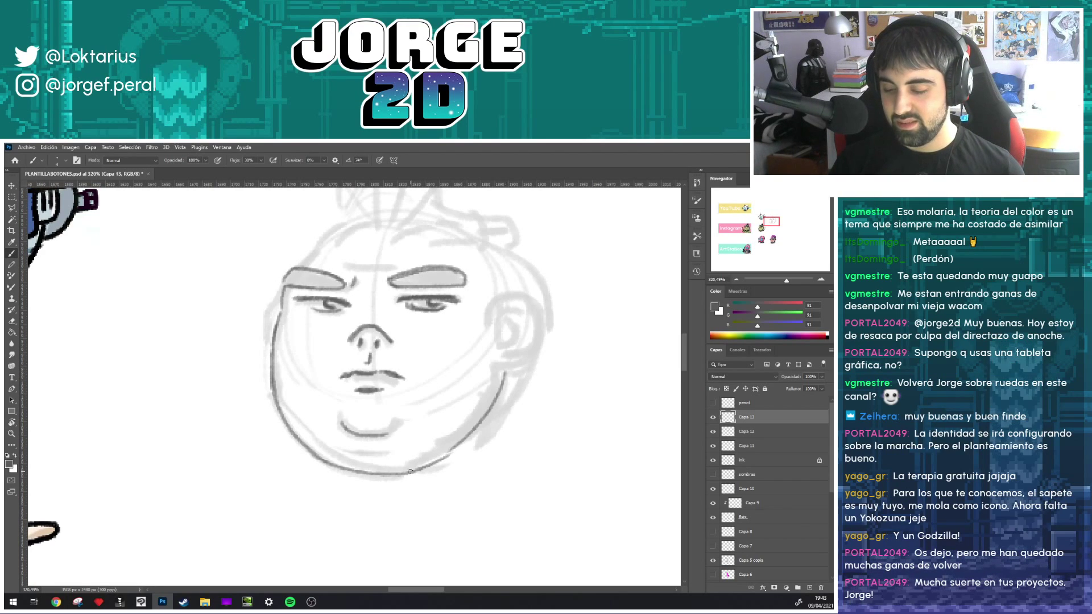
pyautogui.moveTo(283, 288); pyautogui.dragTo(267, 340)
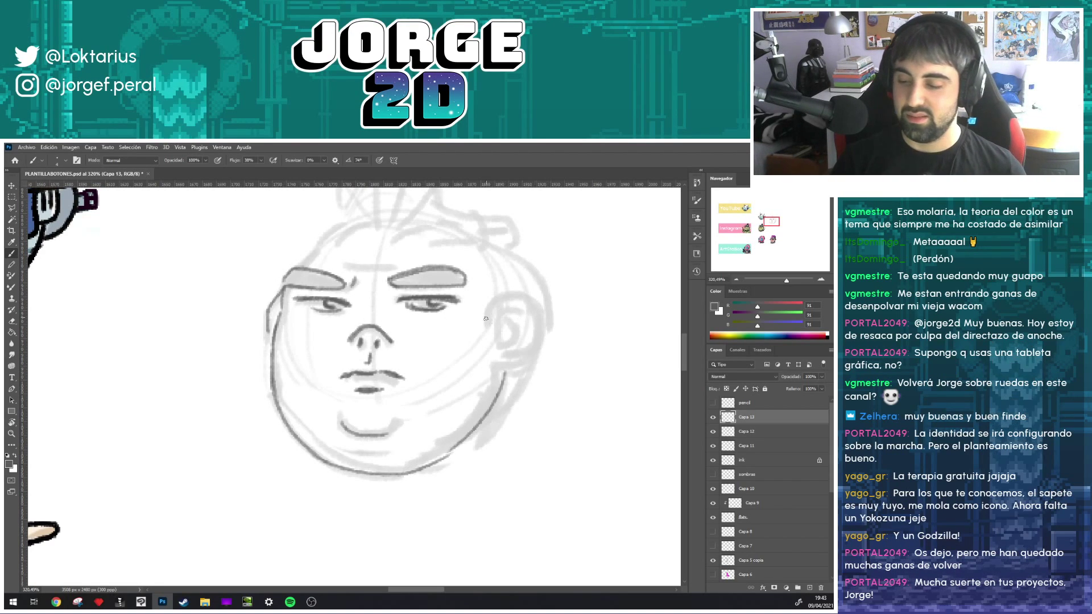
# - Redraw the right ear's outline and its inner curve after undoing the rough version
pyautogui.moveTo(486, 322)
pyautogui.mouseDown()
pyautogui.moveTo(537, 350)
pyautogui.moveTo(528, 300)
pyautogui.moveTo(536, 344)
pyautogui.moveTo(478, 421)
pyautogui.mouseUp()
pyautogui.hotkey('ctrl', 'z')
pyautogui.hotkey('ctrl', 'z')
pyautogui.hotkey('ctrl', 'z')
pyautogui.hotkey('ctrl', 'z')
pyautogui.hotkey('ctrl', 'z')
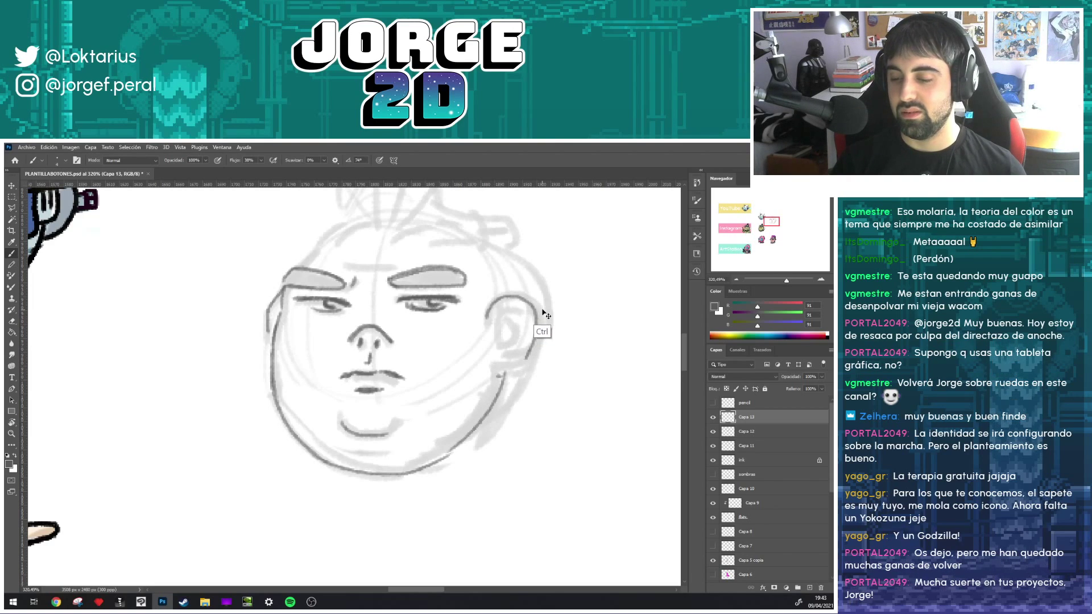
pyautogui.hotkey('ctrl', 'z')
pyautogui.moveTo(496, 328)
pyautogui.mouseDown()
pyautogui.moveTo(493, 319)
pyautogui.moveTo(541, 299)
pyautogui.moveTo(543, 352)
pyautogui.moveTo(509, 380)
pyautogui.mouseUp()
pyautogui.moveTo(537, 325)
pyautogui.mouseDown()
pyautogui.moveTo(534, 304)
pyautogui.moveTo(507, 326)
pyautogui.moveTo(526, 335)
pyautogui.moveTo(515, 357)
pyautogui.moveTo(556, 367)
pyautogui.mouseUp()
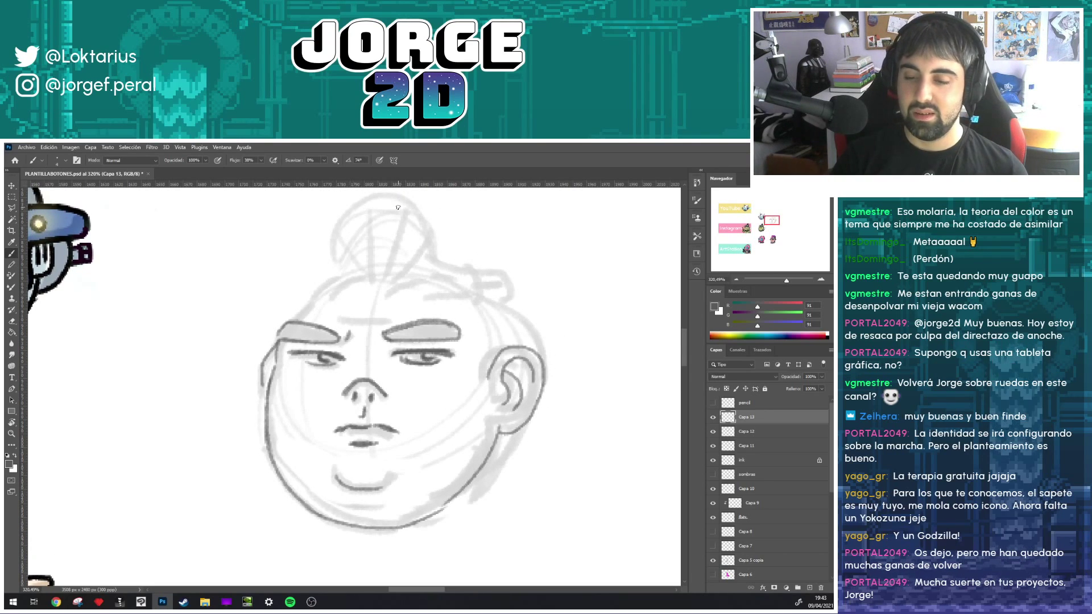
# - Outline the topknot bun and fill it with fanned hair lines
pyautogui.moveTo(401, 202)
pyautogui.mouseDown()
pyautogui.moveTo(341, 213)
pyautogui.moveTo(329, 262)
pyautogui.moveTo(418, 222)
pyautogui.moveTo(428, 265)
pyautogui.mouseUp()
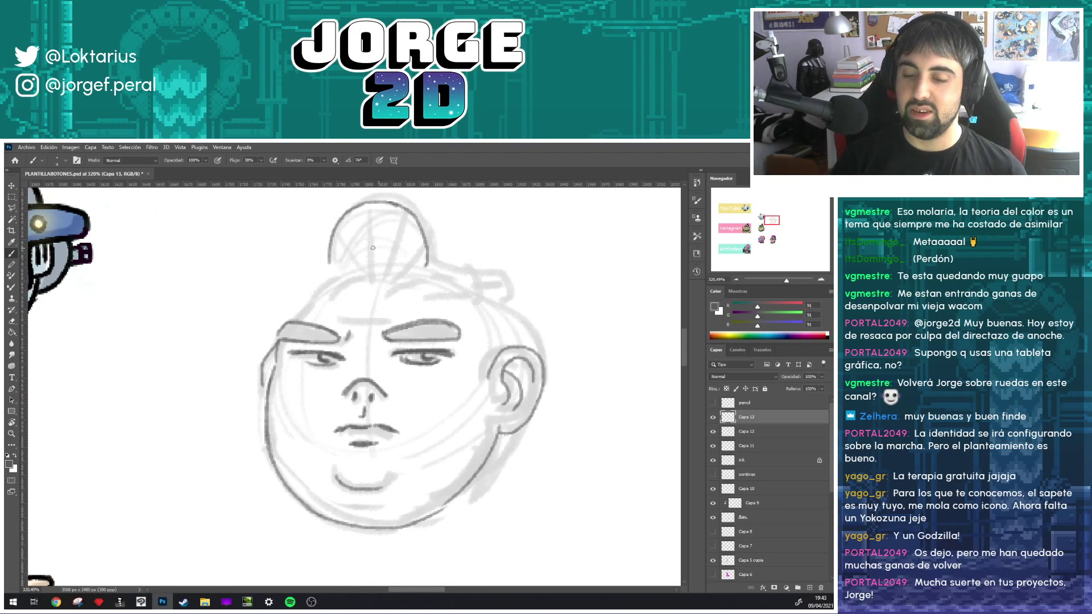
pyautogui.moveTo(330, 242); pyautogui.dragTo(348, 264)
pyautogui.moveTo(339, 222)
pyautogui.mouseDown()
pyautogui.moveTo(358, 273)
pyautogui.moveTo(370, 267)
pyautogui.mouseUp()
pyautogui.moveTo(368, 203)
pyautogui.mouseDown()
pyautogui.moveTo(376, 270)
pyautogui.moveTo(389, 264)
pyautogui.mouseUp()
pyautogui.moveTo(414, 228)
pyautogui.mouseDown()
pyautogui.moveTo(395, 273)
pyautogui.moveTo(415, 272)
pyautogui.moveTo(322, 278)
pyautogui.mouseUp()
# - Trace the upper-right hair contour, the right side of the head and a strand from the bun
pyautogui.moveTo(319, 297); pyautogui.dragTo(339, 282)
pyautogui.moveTo(417, 282)
pyautogui.mouseDown()
pyautogui.moveTo(449, 277)
pyautogui.moveTo(500, 296)
pyautogui.moveTo(500, 322)
pyautogui.moveTo(544, 344)
pyautogui.moveTo(537, 332)
pyautogui.moveTo(549, 355)
pyautogui.mouseUp()
pyautogui.moveTo(549, 357); pyautogui.dragTo(531, 392)
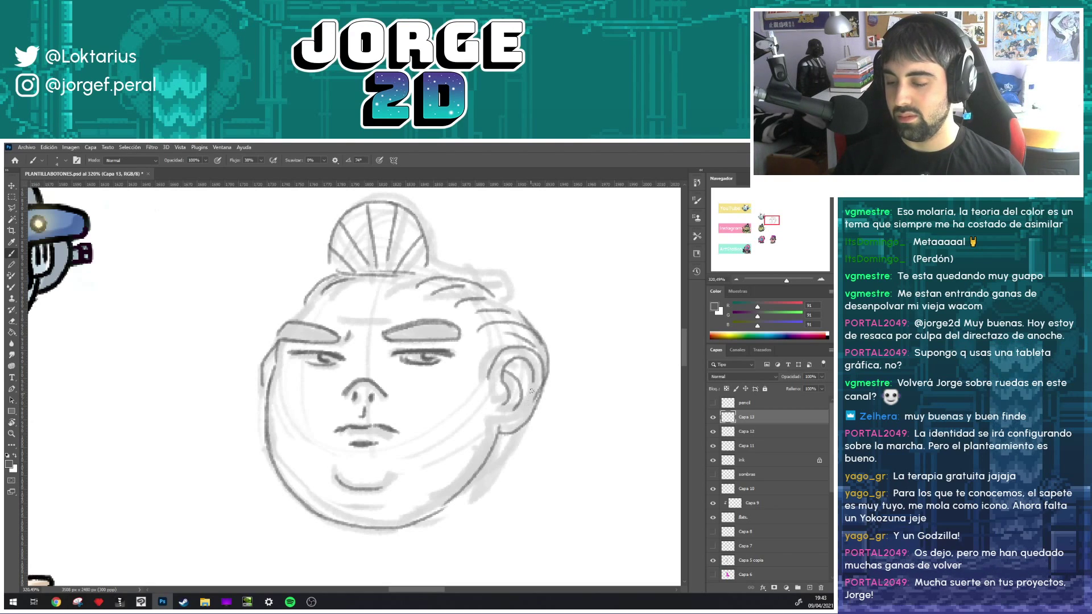
pyautogui.moveTo(547, 336)
pyautogui.mouseDown()
pyautogui.moveTo(531, 418)
pyautogui.moveTo(541, 469)
pyautogui.mouseUp()
pyautogui.hotkey('ctrl', 'z')
pyautogui.moveTo(529, 413); pyautogui.dragTo(546, 398)
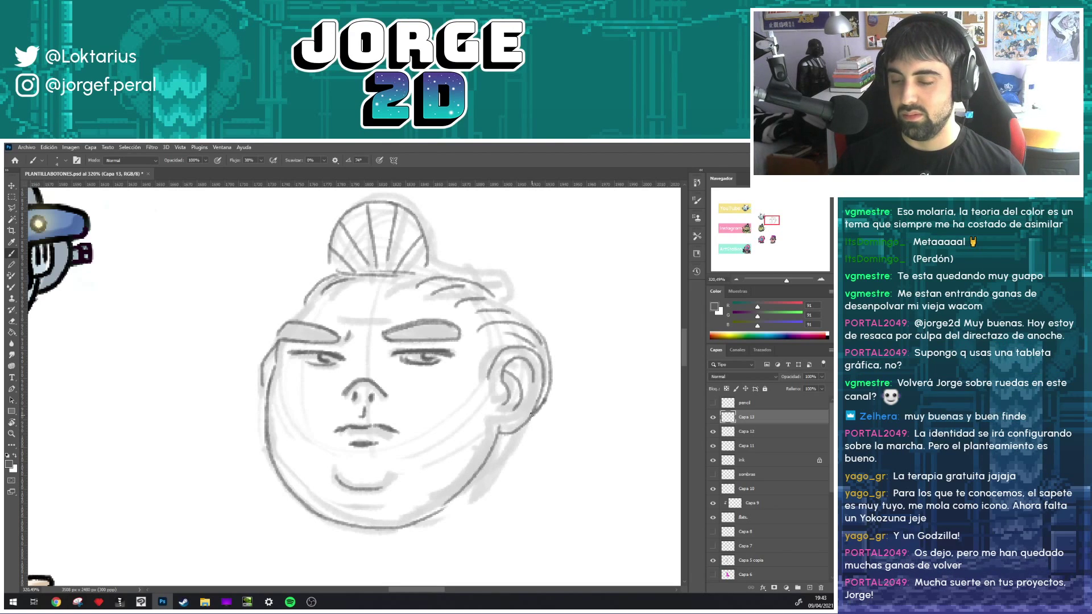
pyautogui.moveTo(484, 293); pyautogui.dragTo(543, 335)
pyautogui.moveTo(428, 252)
pyautogui.mouseDown()
pyautogui.moveTo(474, 272)
pyautogui.moveTo(481, 263)
pyautogui.moveTo(471, 284)
pyautogui.moveTo(485, 290)
pyautogui.moveTo(506, 271)
pyautogui.moveTo(521, 299)
pyautogui.moveTo(516, 287)
pyautogui.mouseUp()
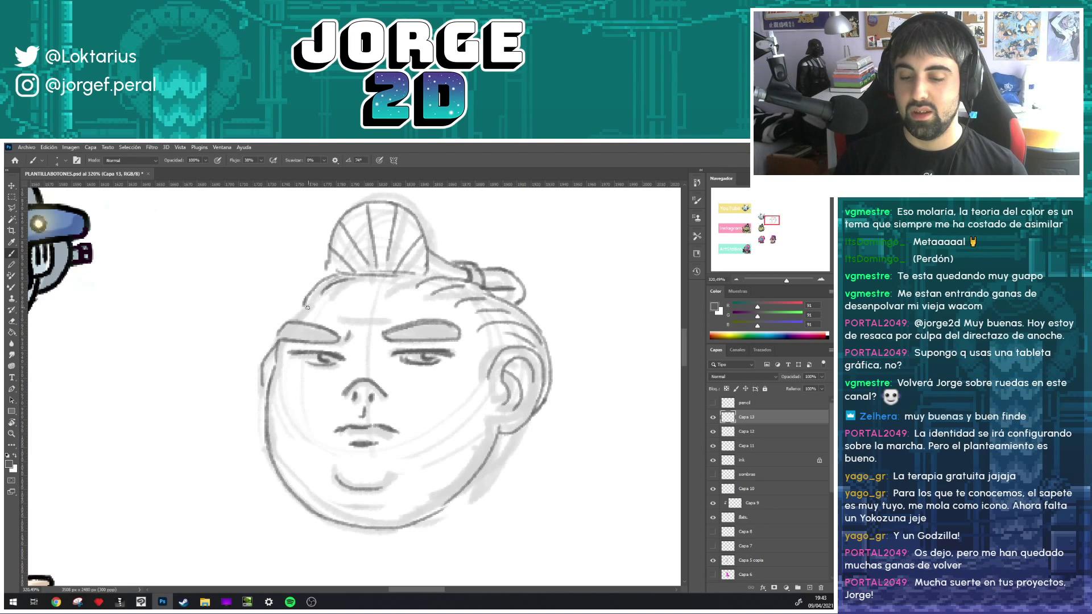
# - Refine the upper-left hair, draw the hairline into the bun's base and darken the left face edge
pyautogui.moveTo(298, 319); pyautogui.dragTo(310, 304)
pyautogui.moveTo(304, 307)
pyautogui.mouseDown()
pyautogui.moveTo(337, 269)
pyautogui.moveTo(415, 274)
pyautogui.mouseUp()
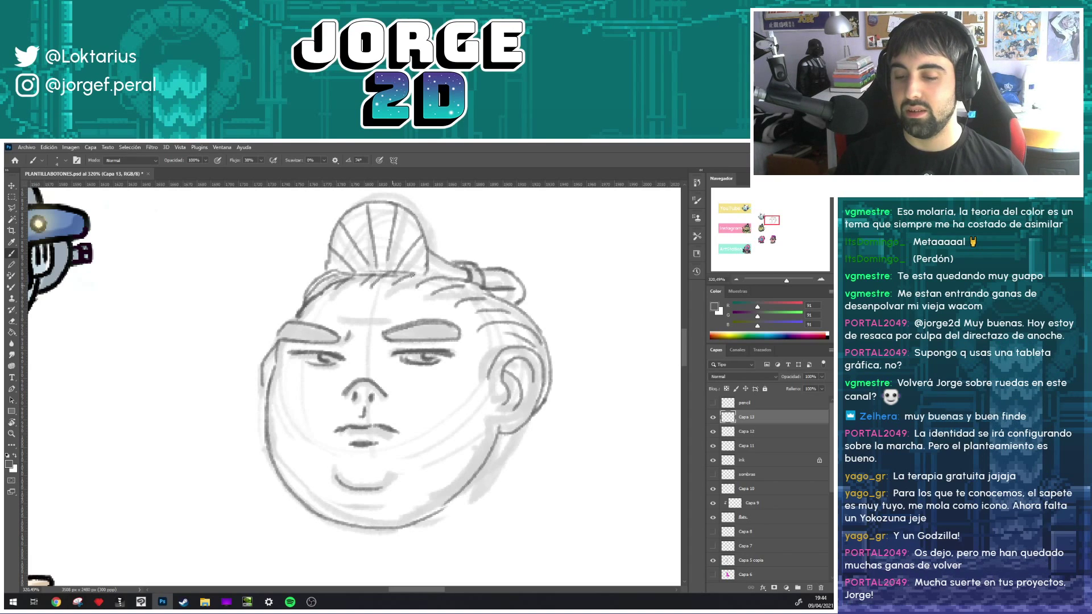
pyautogui.moveTo(347, 283); pyautogui.dragTo(459, 272)
pyautogui.moveTo(338, 260)
pyautogui.mouseDown()
pyautogui.moveTo(330, 272)
pyautogui.moveTo(398, 268)
pyautogui.mouseUp()
pyautogui.moveTo(548, 337); pyautogui.dragTo(548, 313)
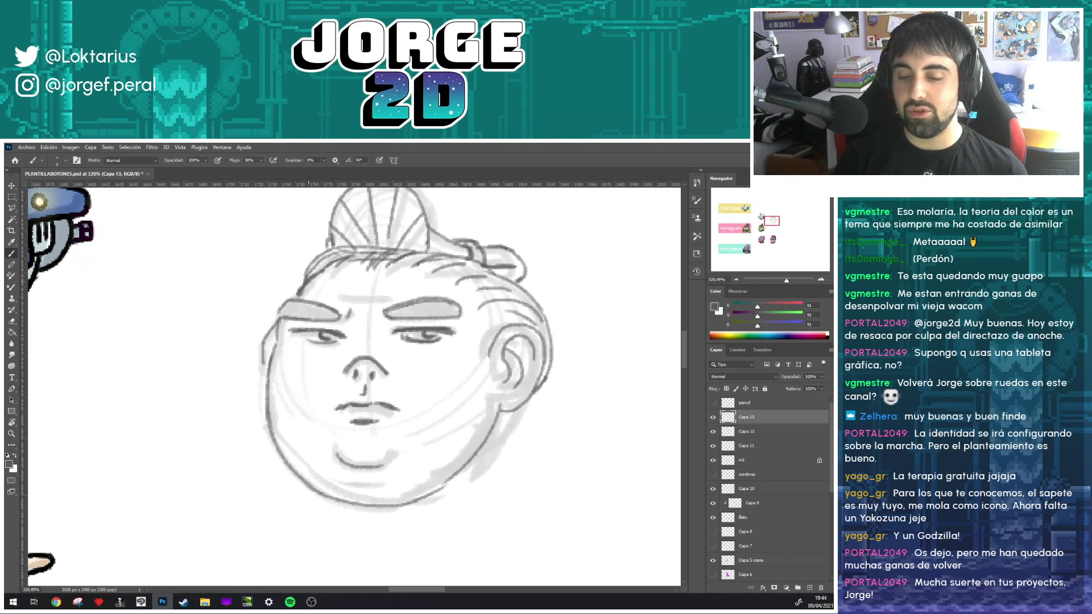
pyautogui.moveTo(353, 262); pyautogui.dragTo(338, 300)
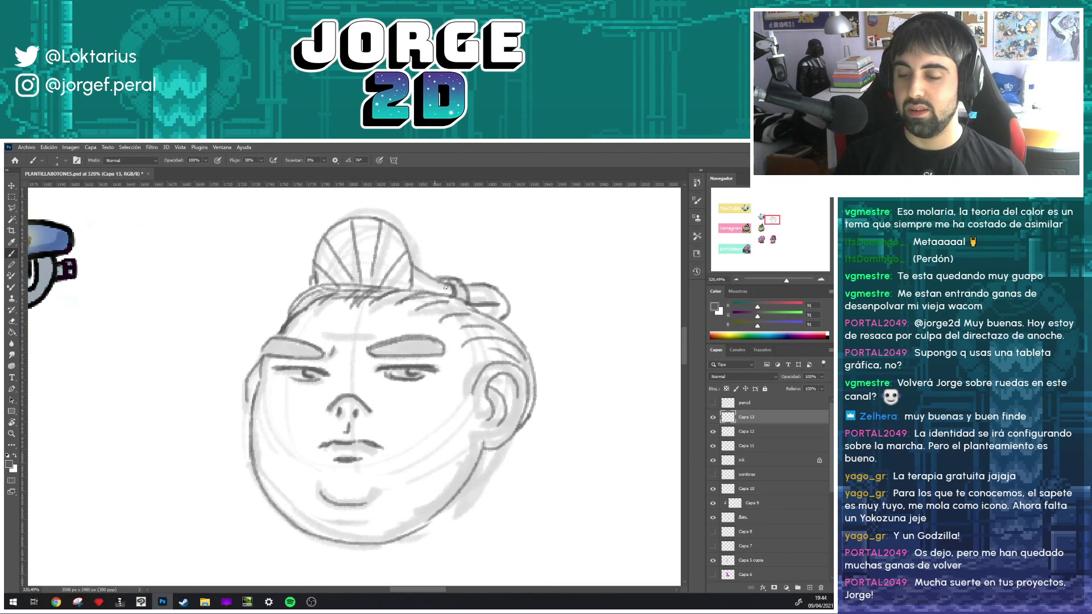
pyautogui.moveTo(263, 357); pyautogui.dragTo(252, 400)
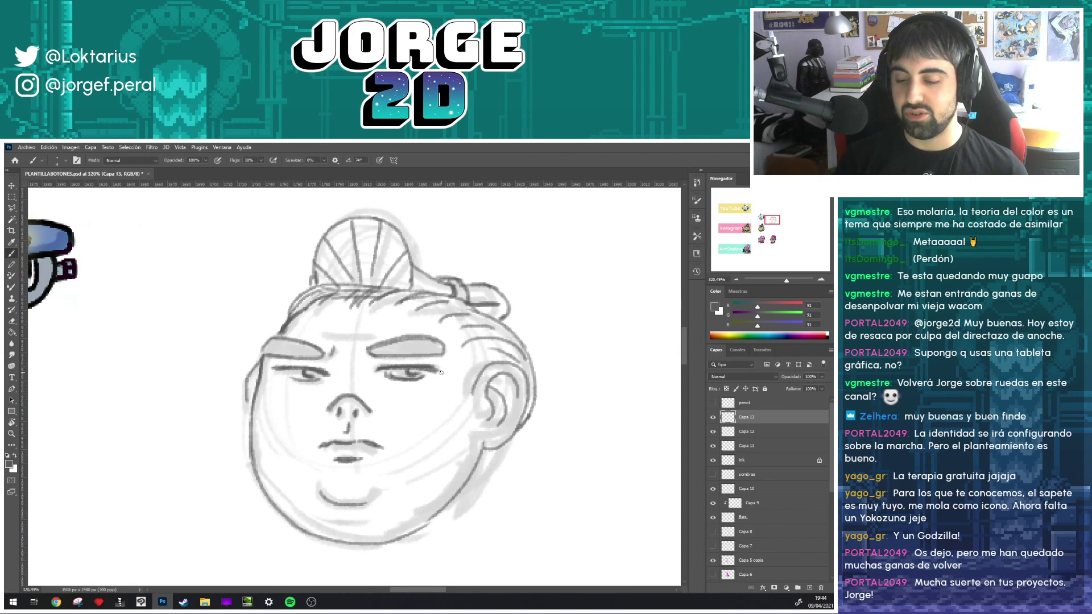
pyautogui.moveTo(413, 346); pyautogui.dragTo(438, 324)
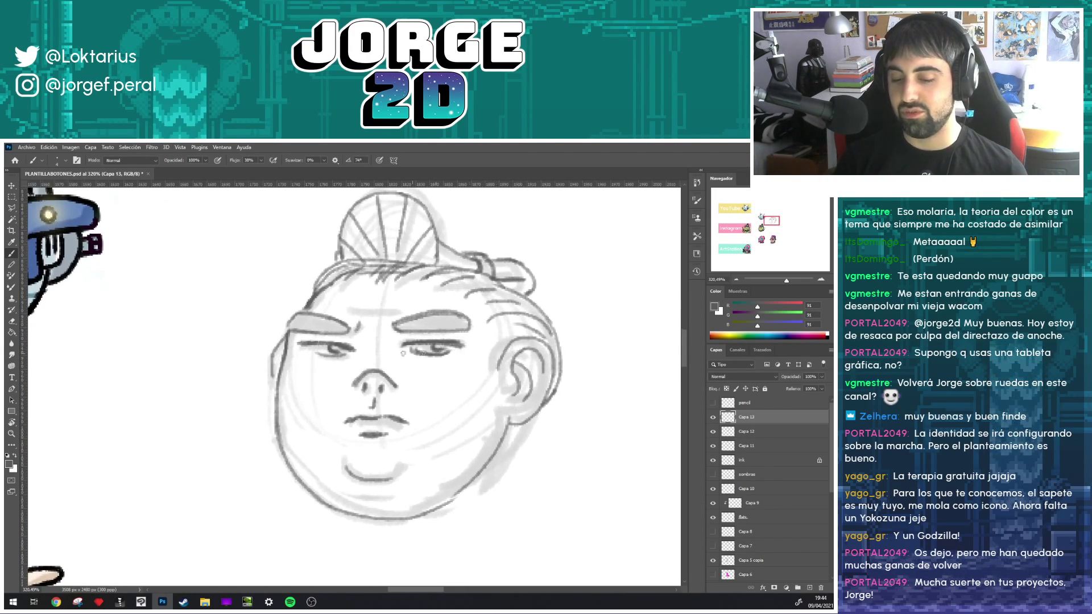
# - Sharpen the left eye's upper lid and right eye's corner, undoing the under-eye lines
pyautogui.press('e')
pyautogui.press('b')
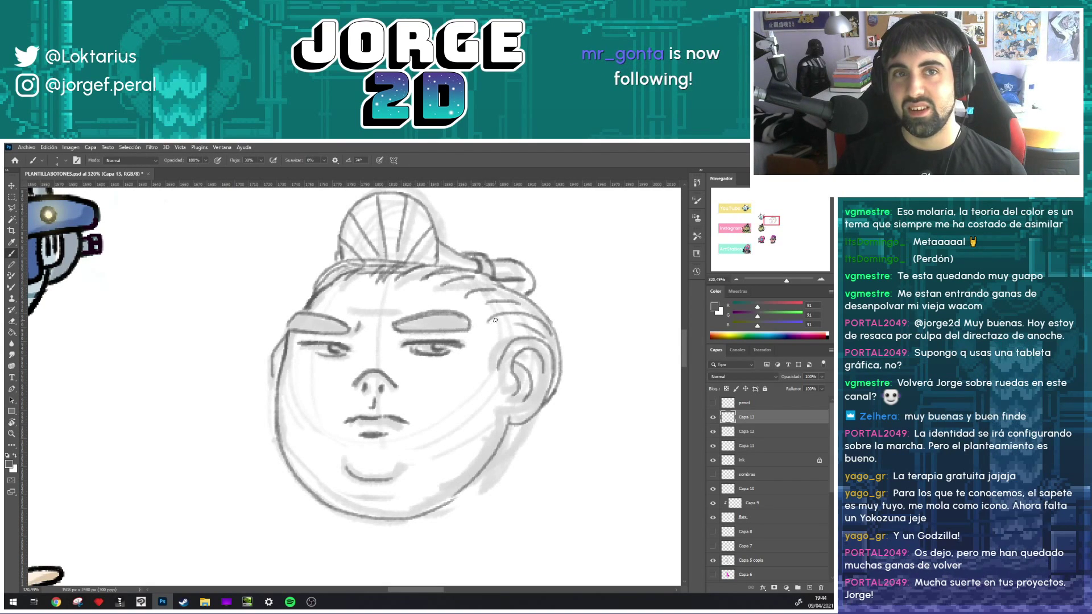
pyautogui.scroll(-1, 447, 340)
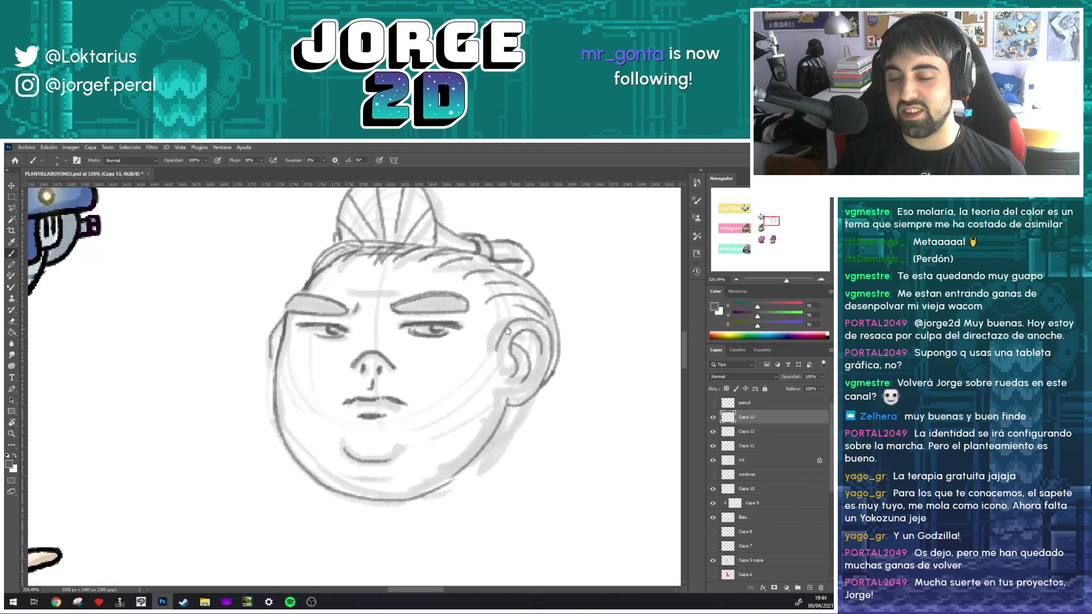
pyautogui.moveTo(302, 323); pyautogui.dragTo(325, 321)
pyautogui.moveTo(456, 322); pyautogui.dragTo(462, 317)
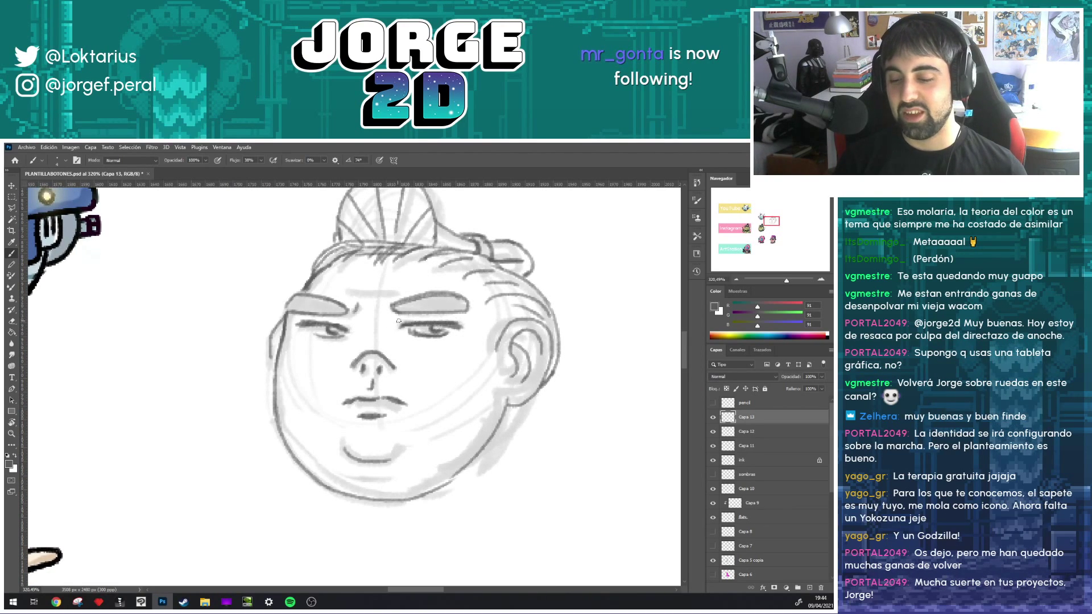
pyautogui.moveTo(398, 335); pyautogui.dragTo(415, 346)
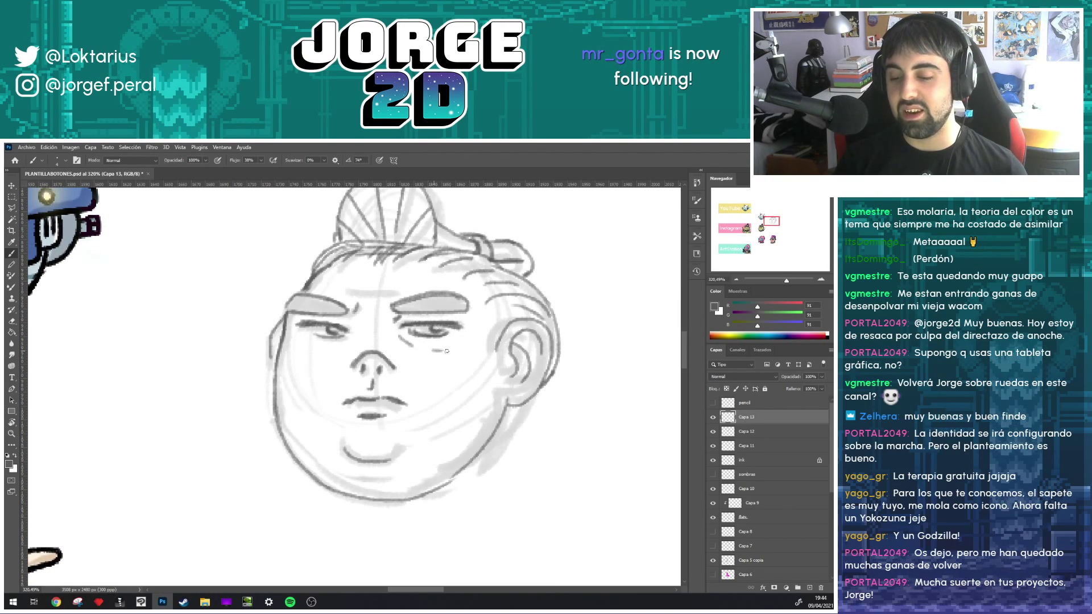
pyautogui.moveTo(340, 343); pyautogui.dragTo(349, 349)
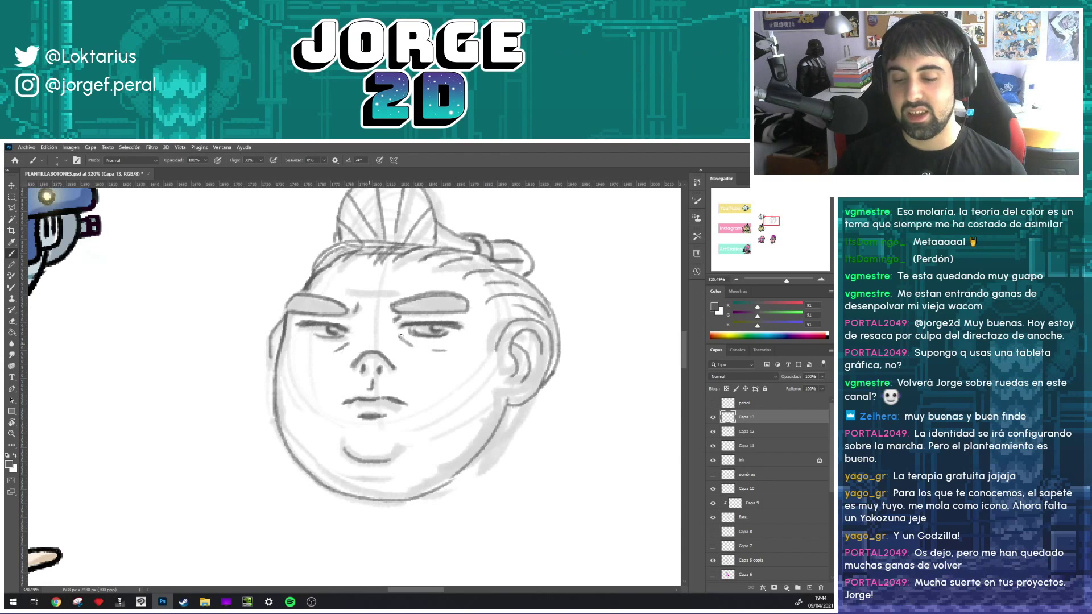
pyautogui.hotkey('ctrl', 'z')
pyautogui.hotkey('ctrl', 'z')
pyautogui.hotkey('ctrl', 'z')
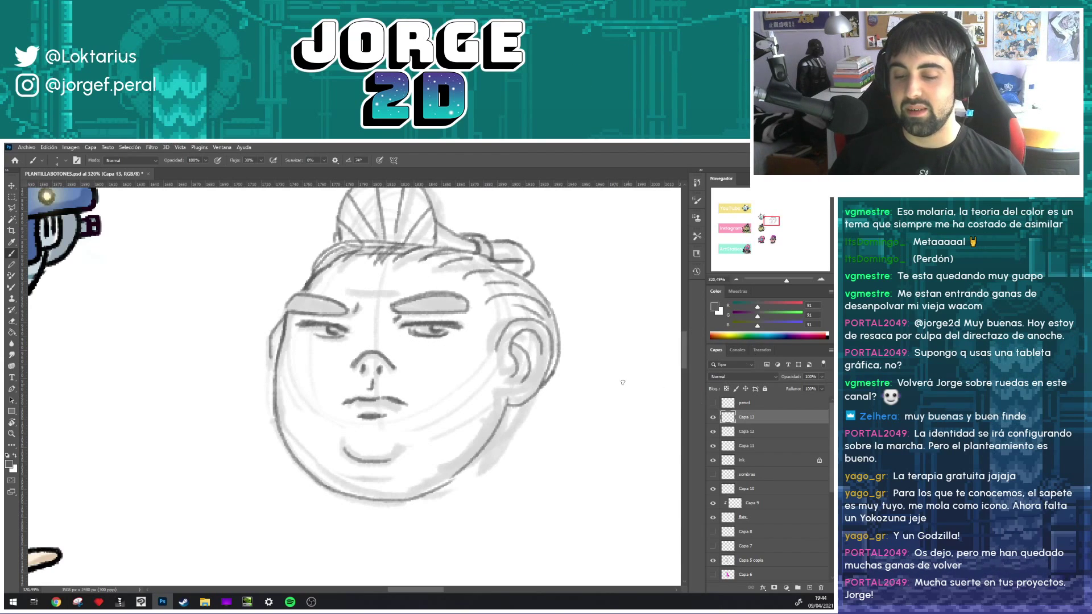
# - Erase both eyes with the Eraser and redraw them with the Brush
pyautogui.scroll(-3, 512, 365)
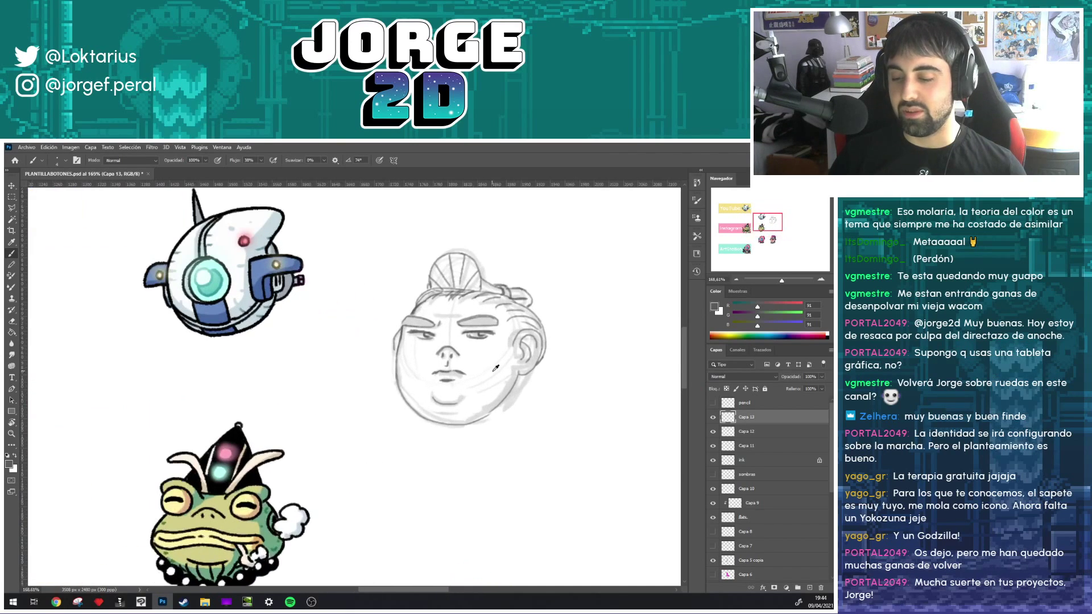
pyautogui.scroll(1, 496, 368)
pyautogui.press('e')
pyautogui.moveTo(428, 329)
pyautogui.mouseDown()
pyautogui.moveTo(392, 325)
pyautogui.moveTo(497, 326)
pyautogui.mouseUp()
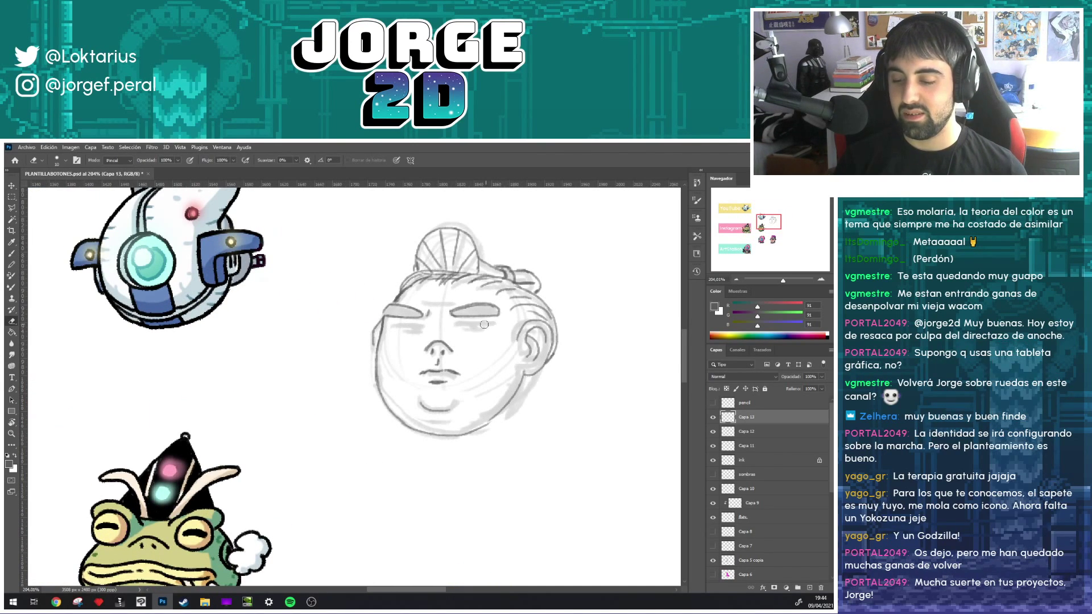
pyautogui.press('b')
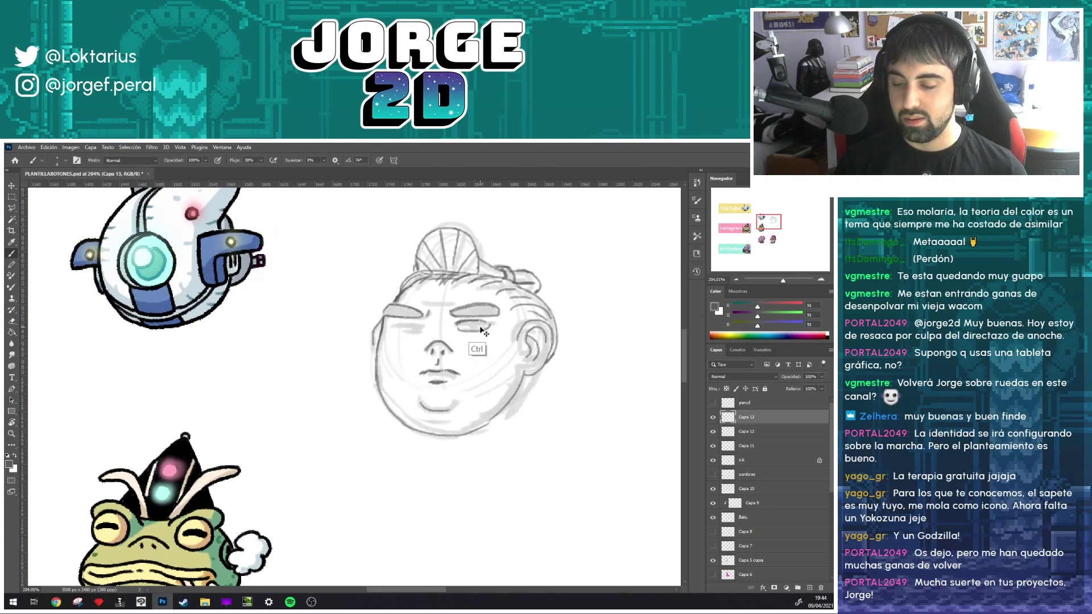
pyautogui.moveTo(454, 328); pyautogui.dragTo(487, 327)
pyautogui.moveTo(401, 326); pyautogui.dragTo(421, 331)
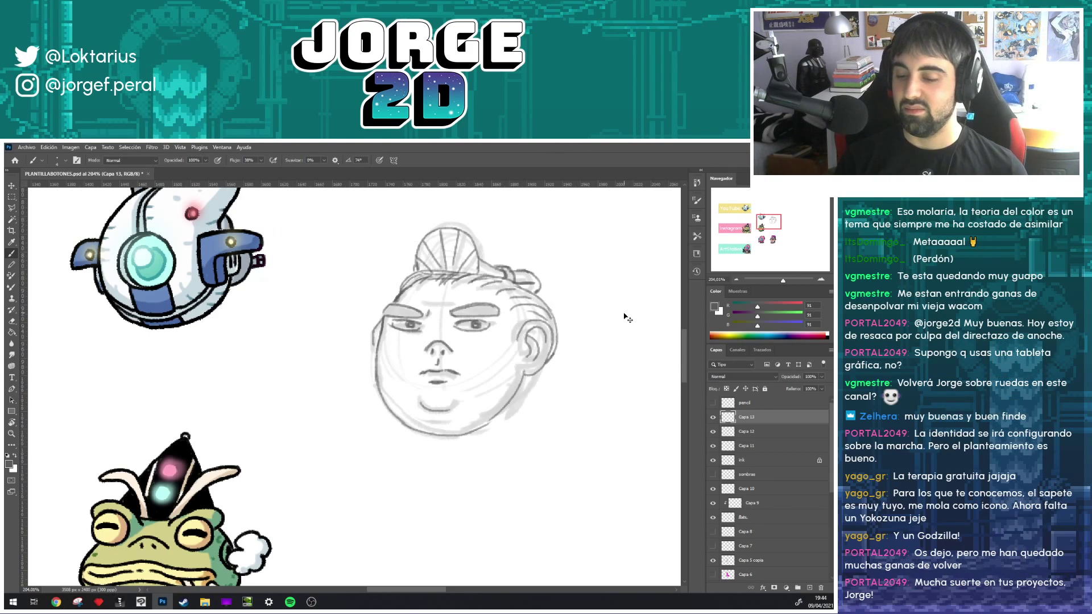
# - Undo the latest eye strokes and hide the Capa 12 sketch layer
pyautogui.press('ctrl')
pyautogui.hotkey('ctrl', 'z')
pyautogui.hotkey('ctrl', 'z')
pyautogui.hotkey('ctrl', 'z')
pyautogui.hotkey('ctrl', 'z')
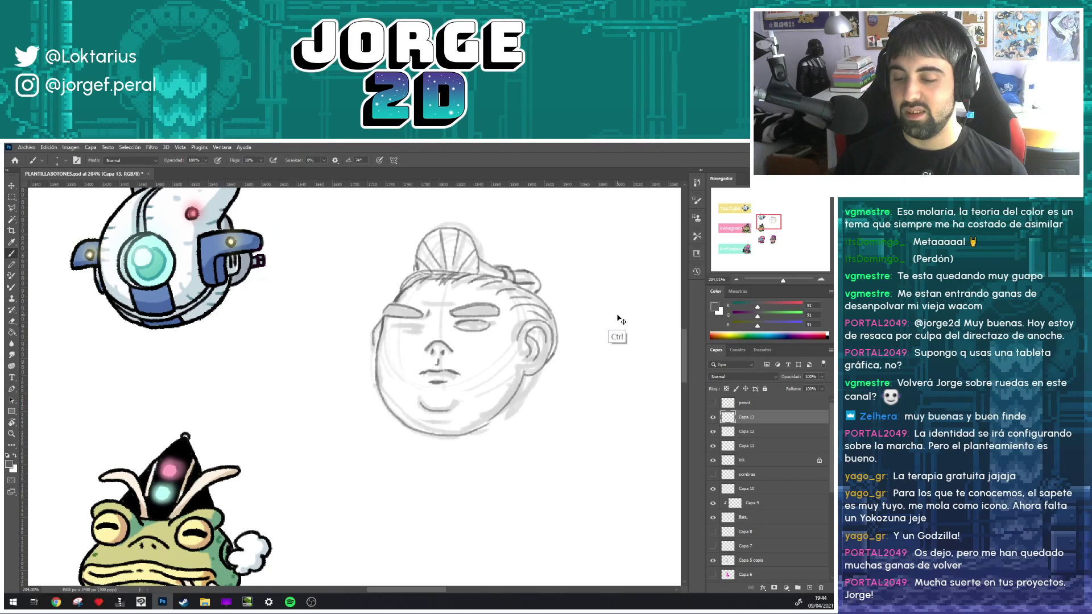
pyautogui.hotkey('ctrl', 'z')
pyautogui.hotkey('ctrl', 'z')
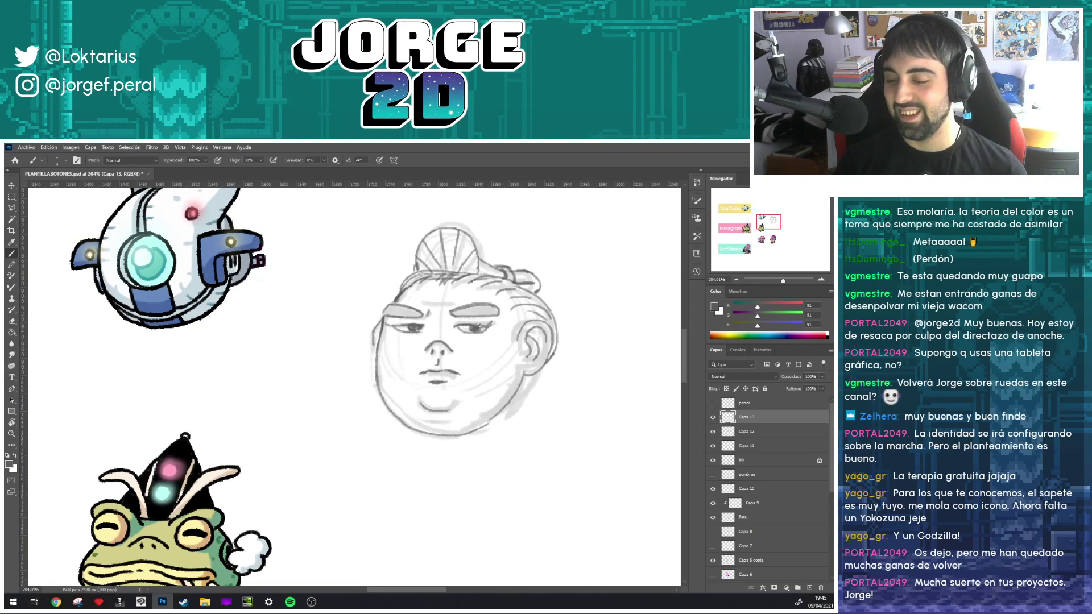
pyautogui.scroll(-5, 517, 314)
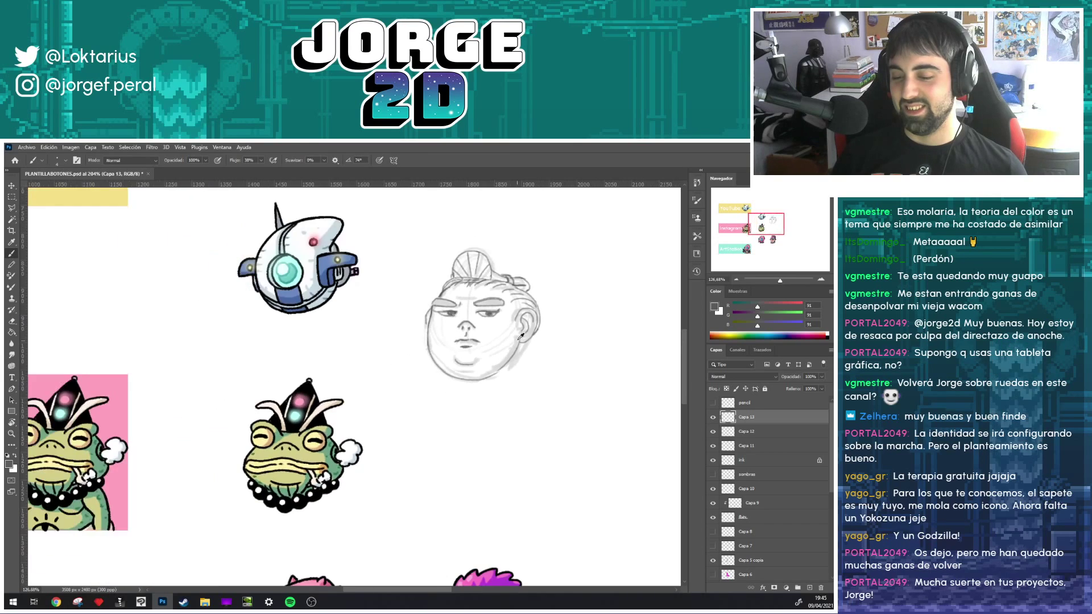
pyautogui.click(713, 431)
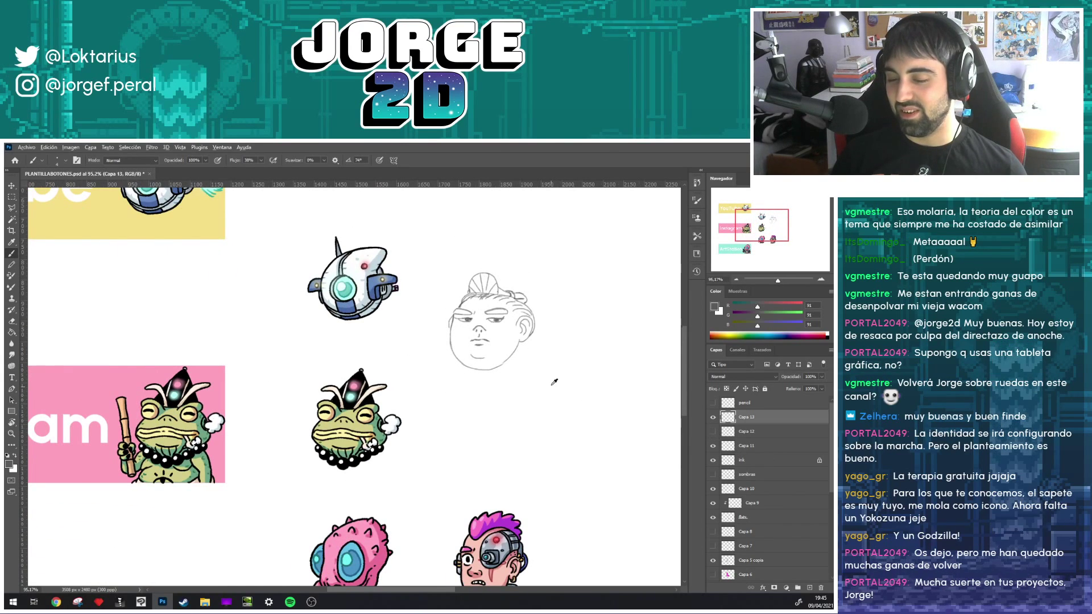
pyautogui.scroll(5, 532, 345)
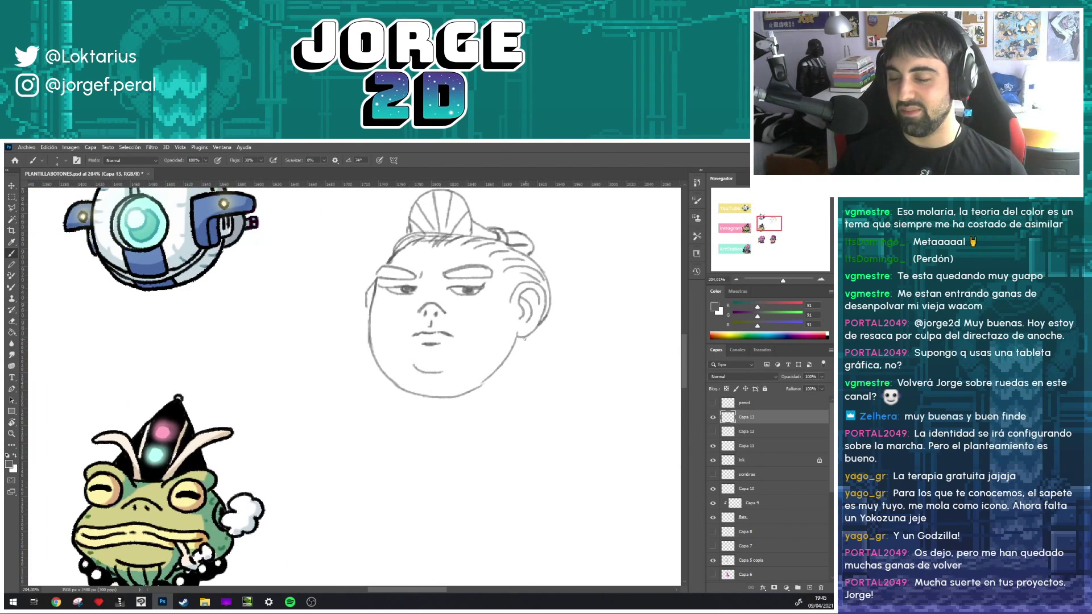
# - Darken the right jaw line and save the document
pyautogui.moveTo(512, 349); pyautogui.dragTo(482, 382)
pyautogui.moveTo(526, 343); pyautogui.dragTo(521, 365)
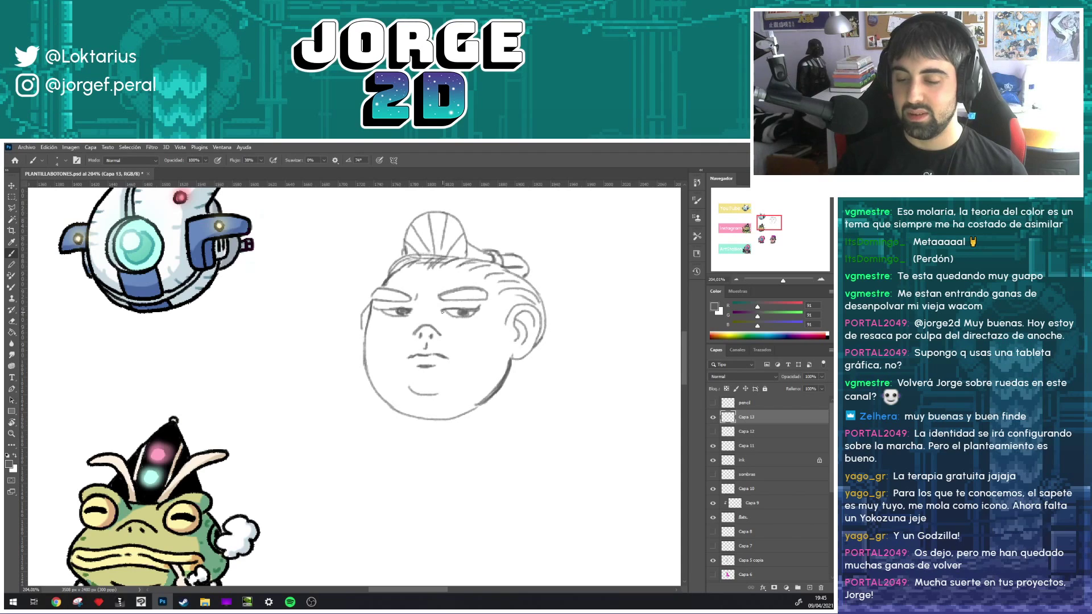
pyautogui.scroll(-5, 434, 243)
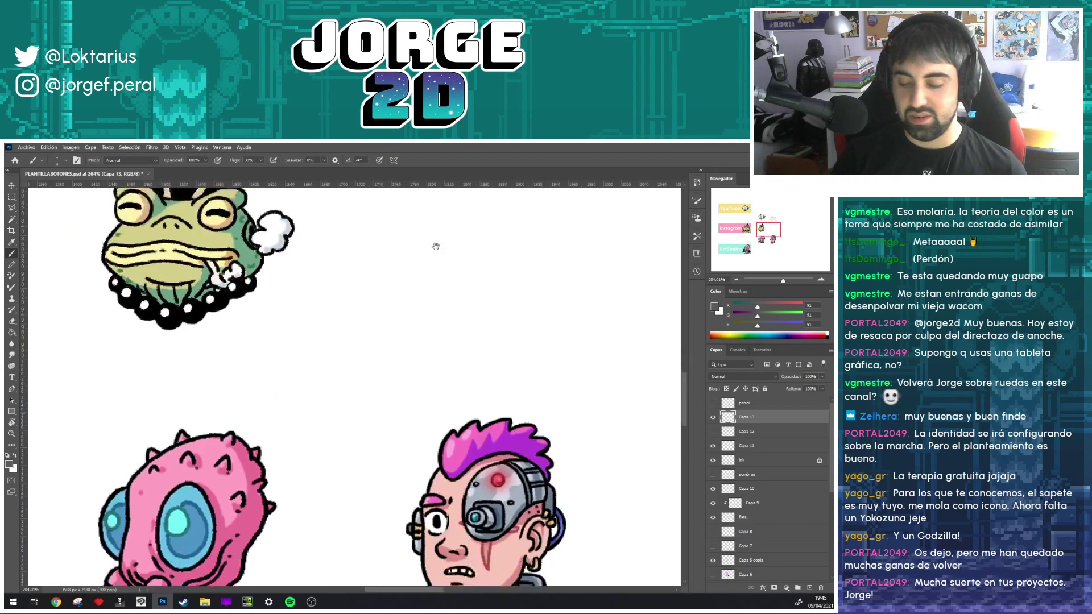
pyautogui.scroll(-3, 441, 217)
pyautogui.scroll(5, 438, 214)
pyautogui.scroll(3, 518, 426)
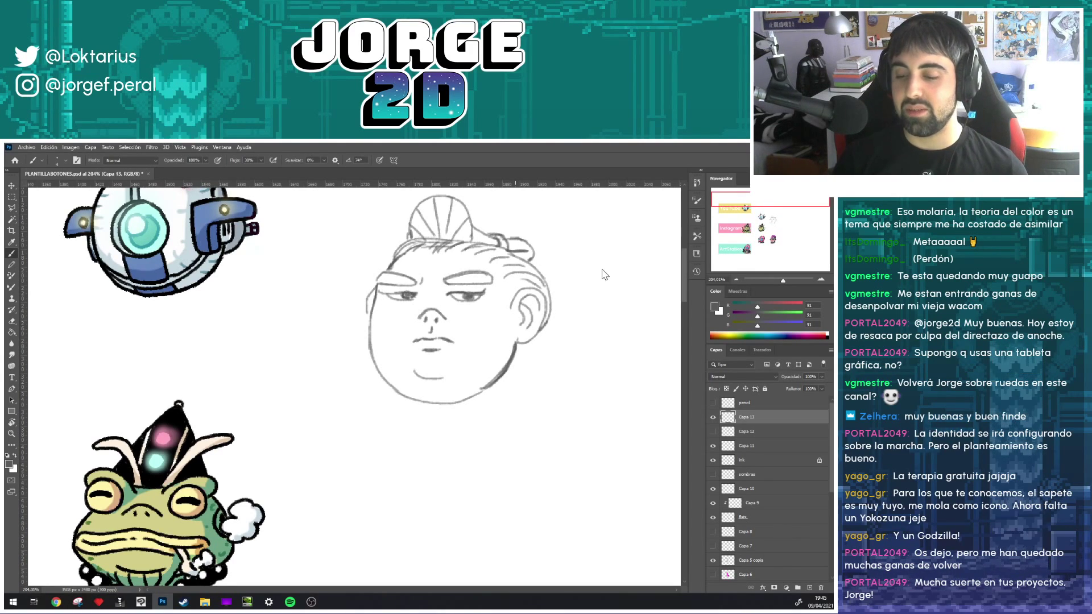
pyautogui.hotkey('ctrl', 's')
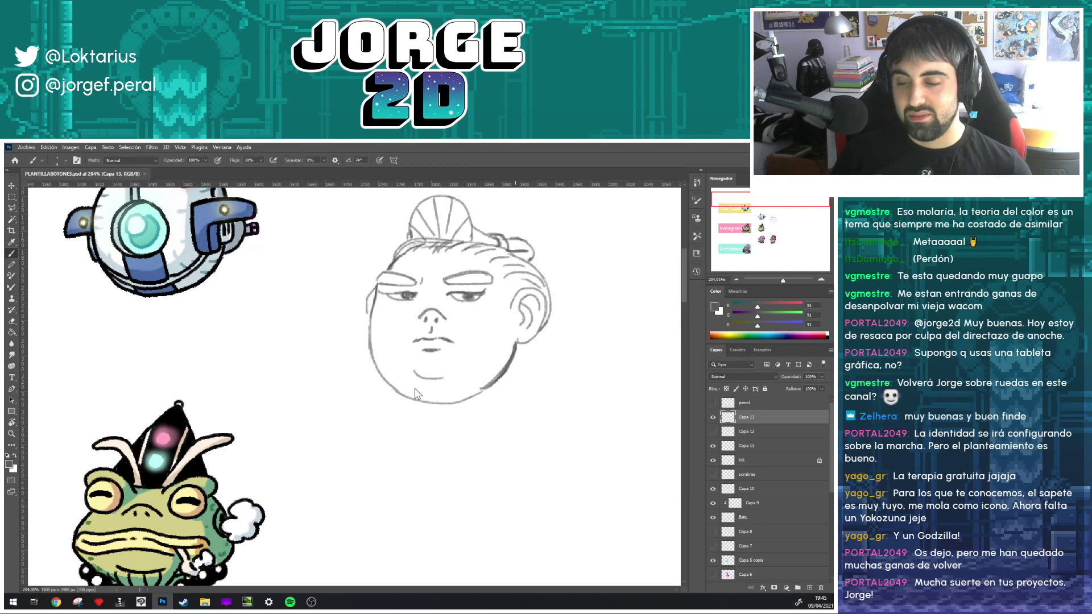
pyautogui.scroll(-3, 396, 413)
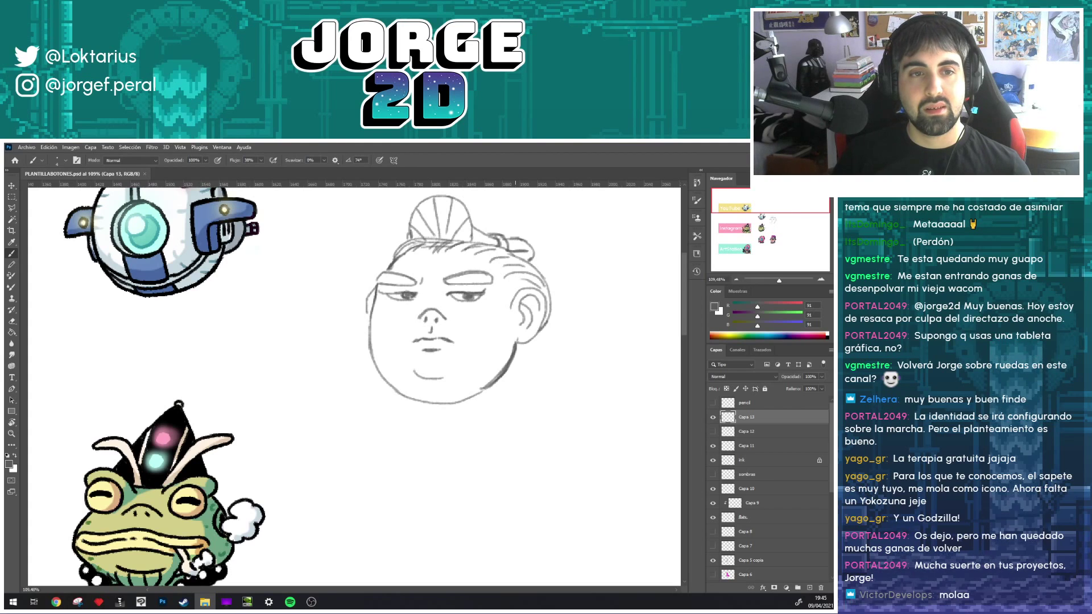
# - Reopen PLANTILLABOTONES.psd and marquee-select a rectangle around the face sketch
pyautogui.click(145, 174)
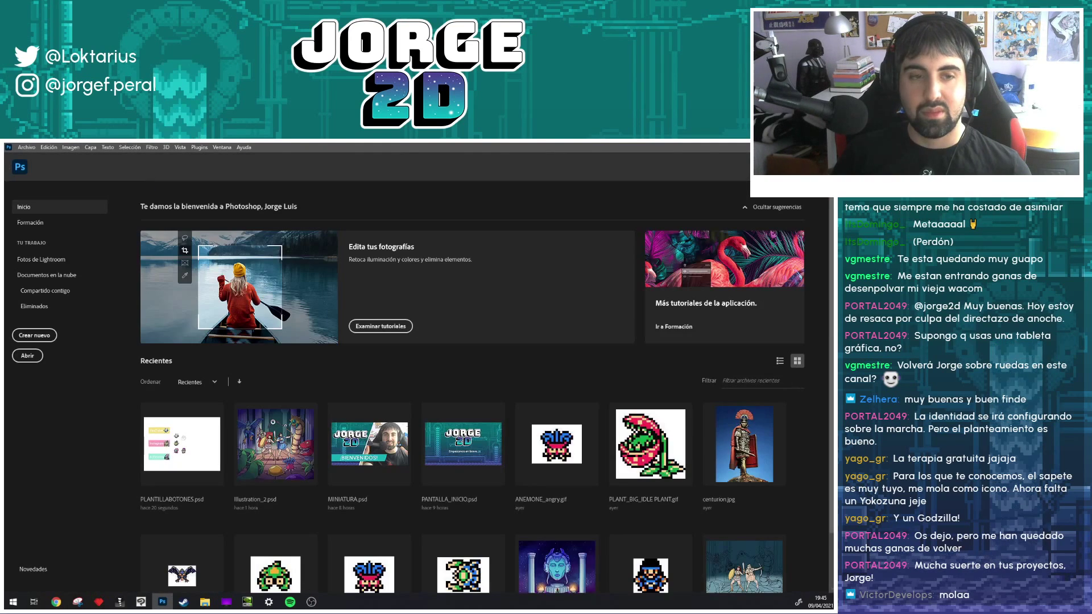
pyautogui.click(159, 431)
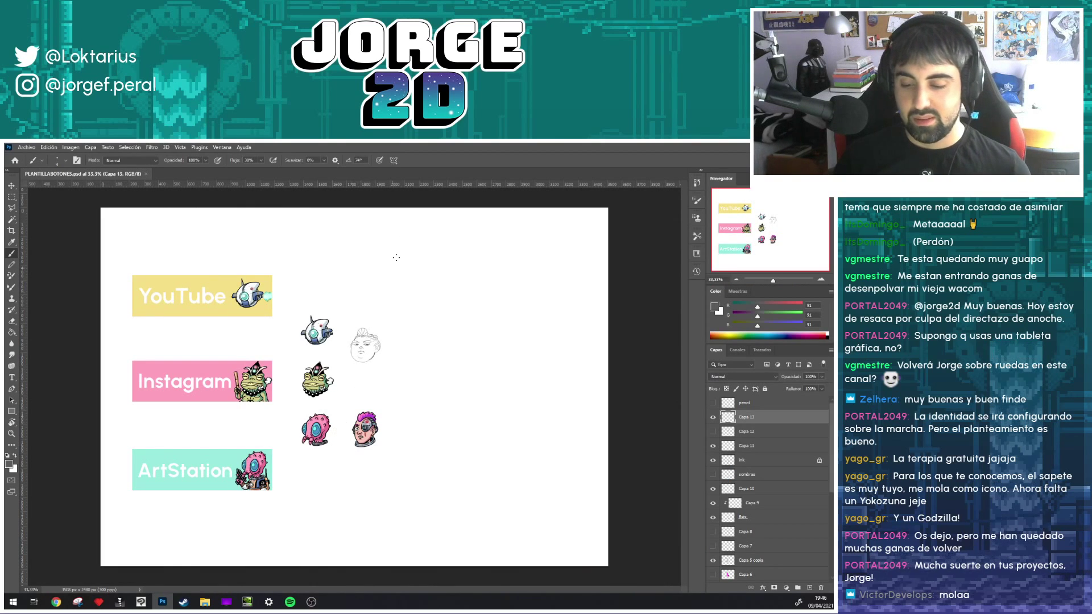
pyautogui.scroll(5, 356, 352)
pyautogui.scroll(1, 417, 335)
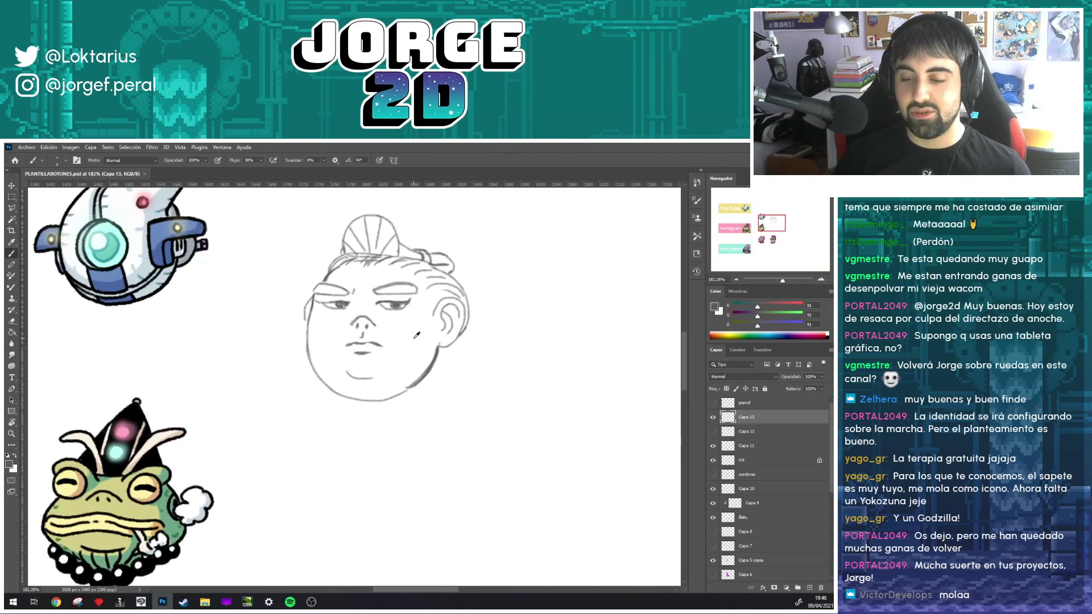
pyautogui.press('m')
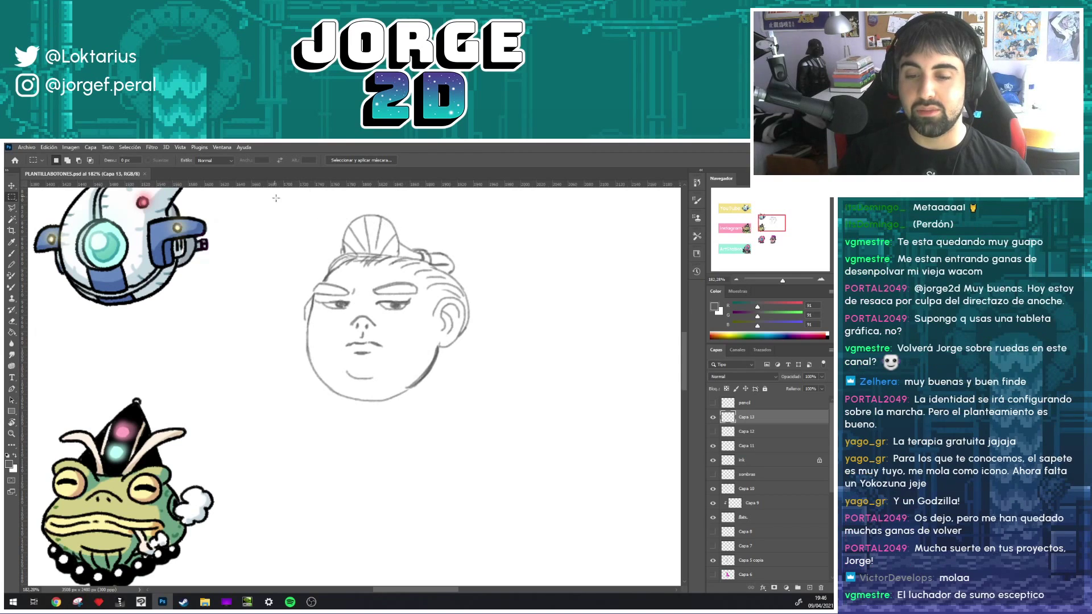
pyautogui.moveTo(275, 196); pyautogui.dragTo(510, 419)
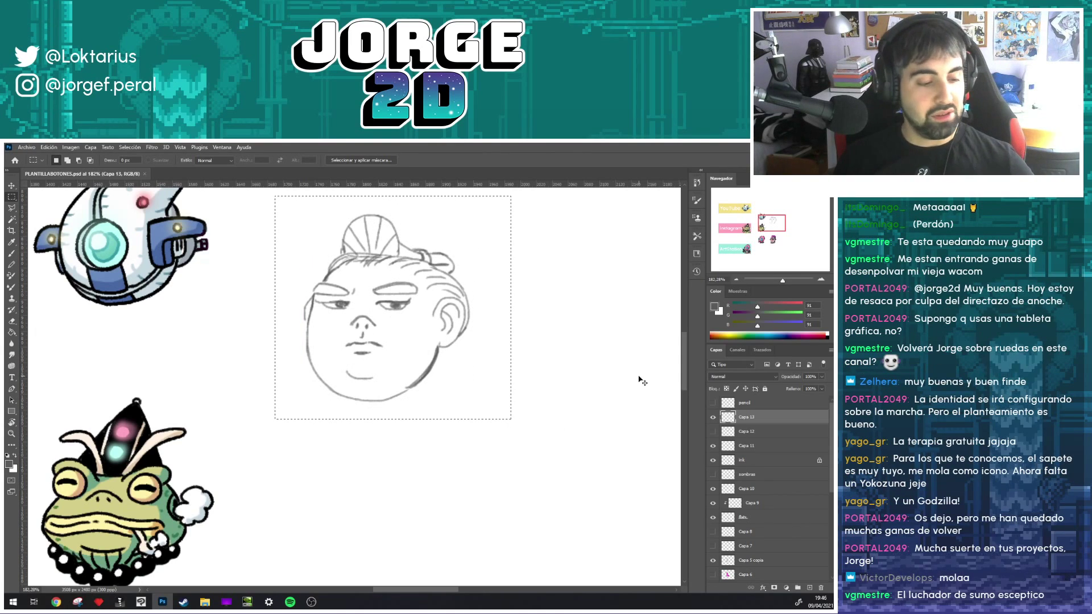
# - Flip the selected face with Voltear horizontal, replacing a mistaken 180° rotation, then deselect
pyautogui.hotkey('ctrl', 't')
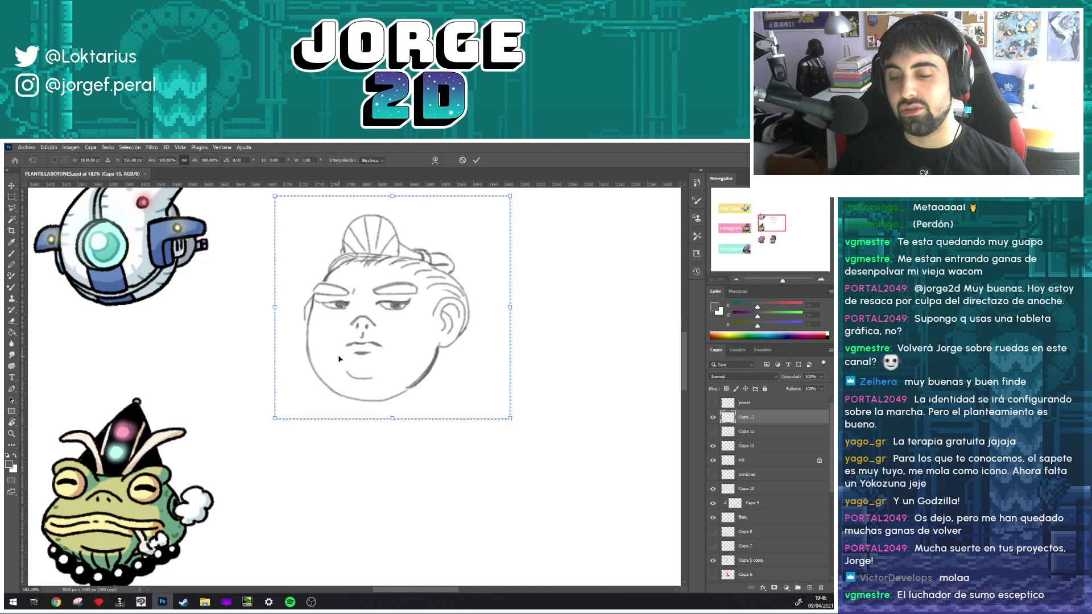
pyautogui.rightClick(391, 314)
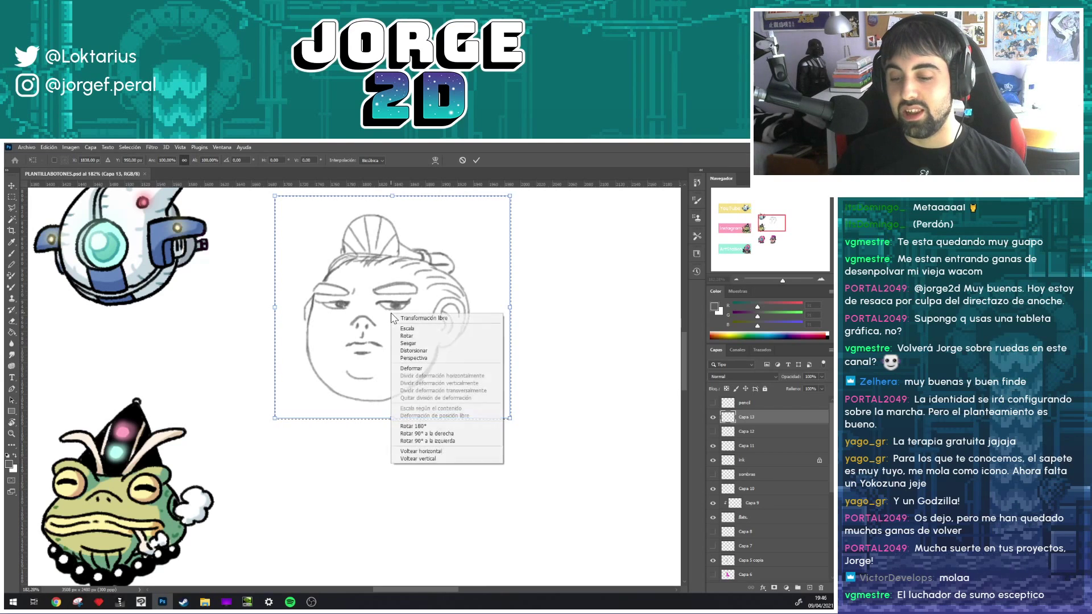
pyautogui.click(430, 427)
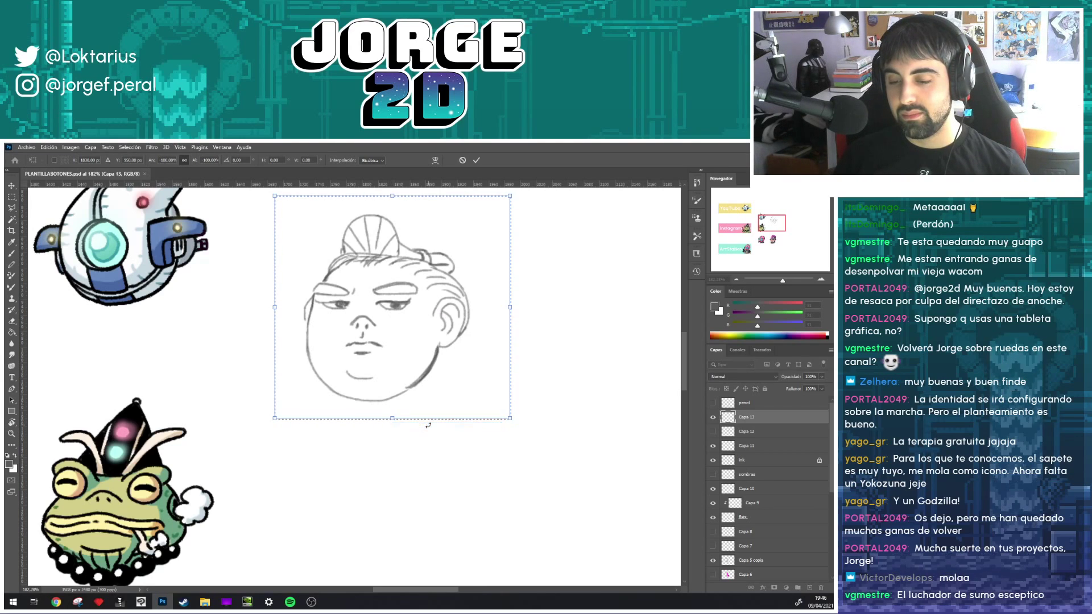
pyautogui.hotkey('ctrl', 'z')
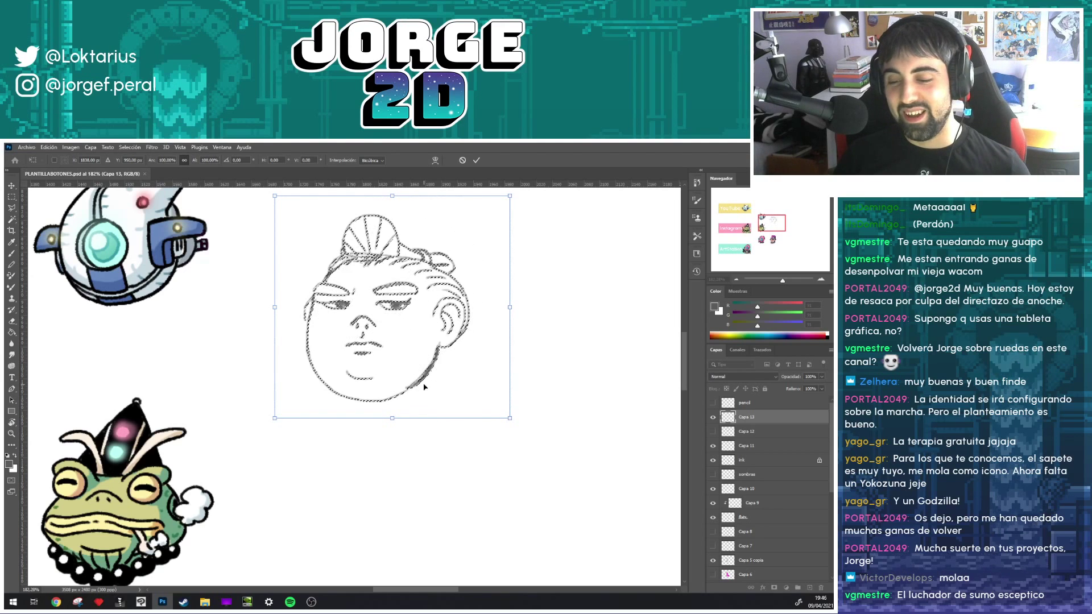
pyautogui.rightClick(399, 345)
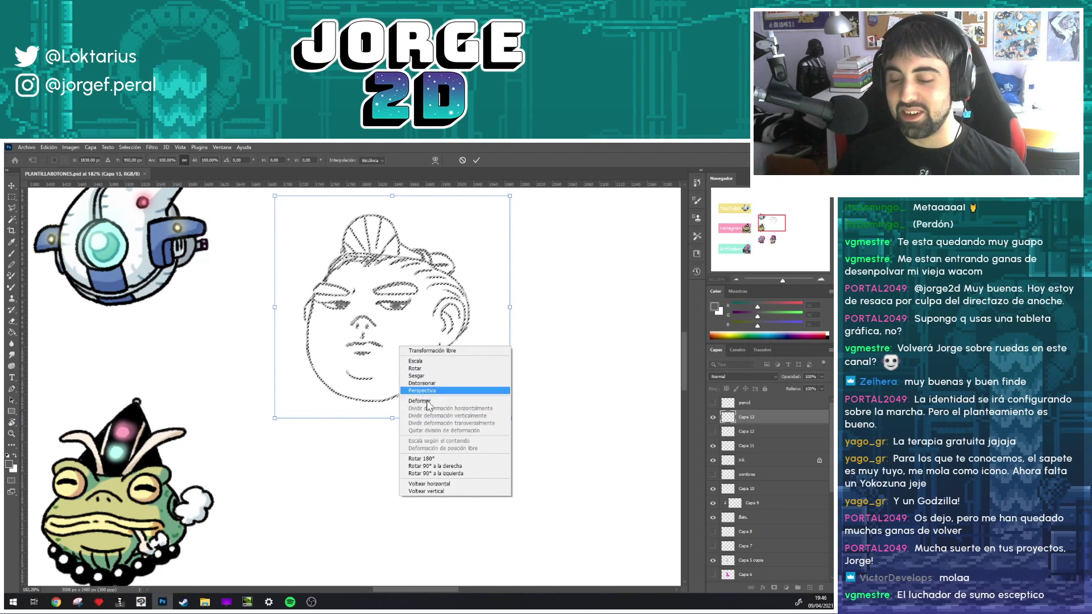
pyautogui.click(447, 483)
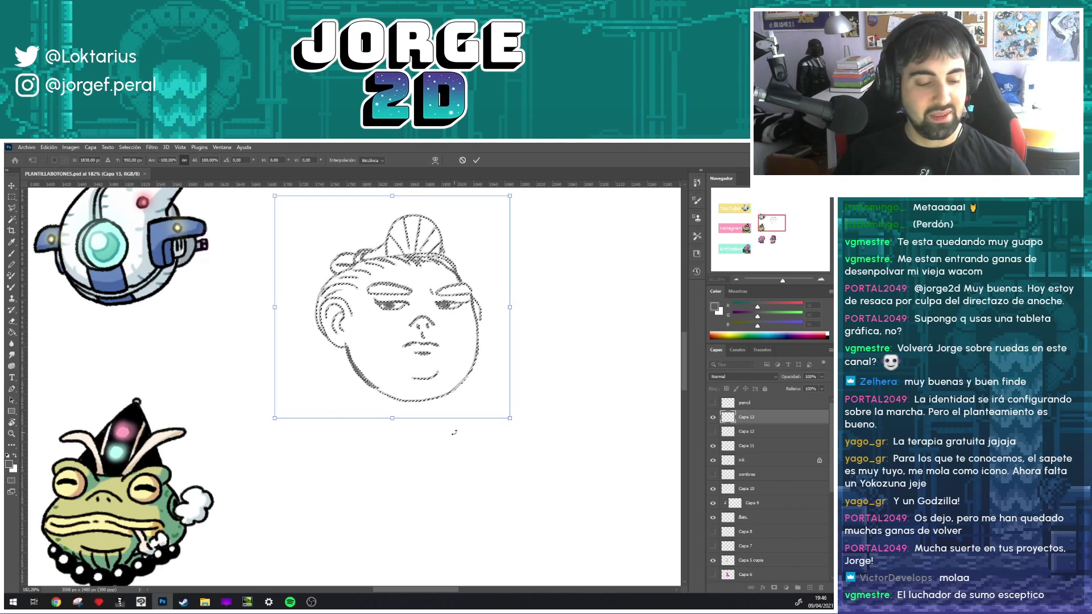
pyautogui.press('Return')
pyautogui.hotkey('ctrl', 'd')
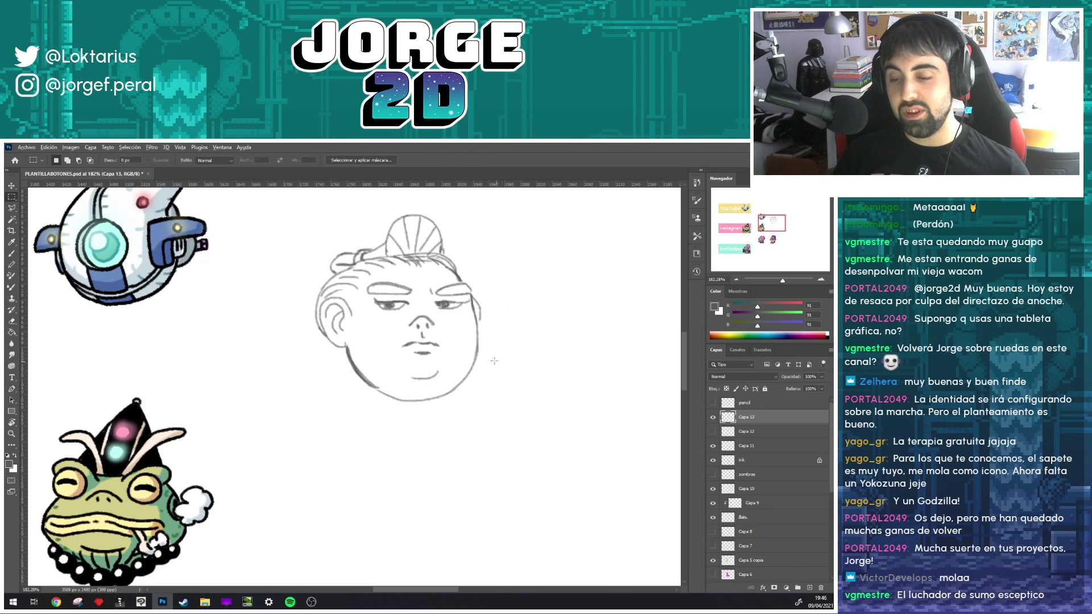
pyautogui.scroll(2, 452, 323)
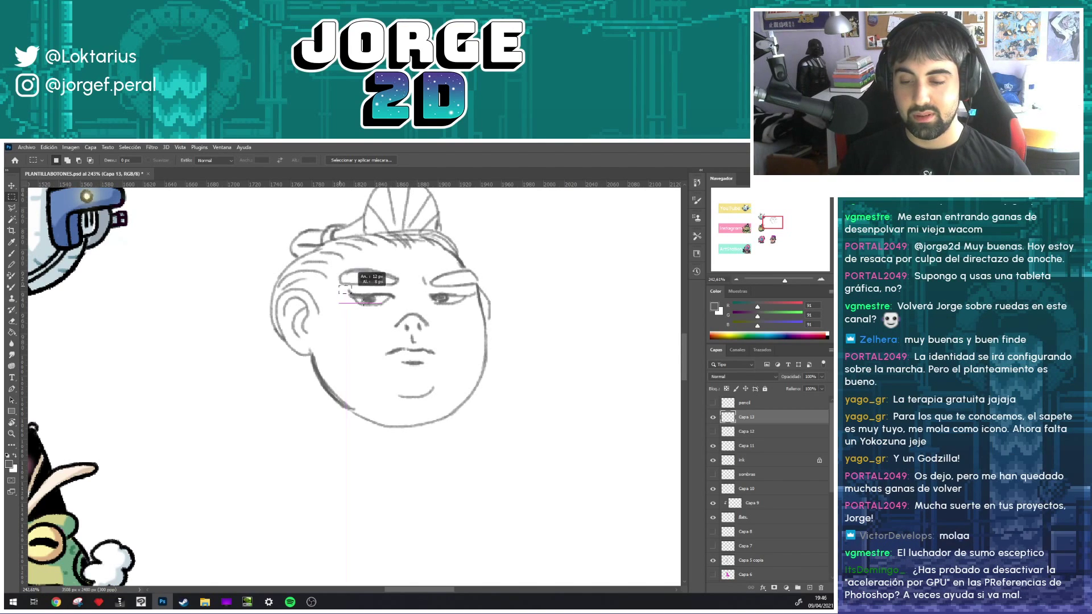
# - Nudge the left eye slightly right and tilt it about four degrees
pyautogui.moveTo(346, 292); pyautogui.dragTo(403, 316)
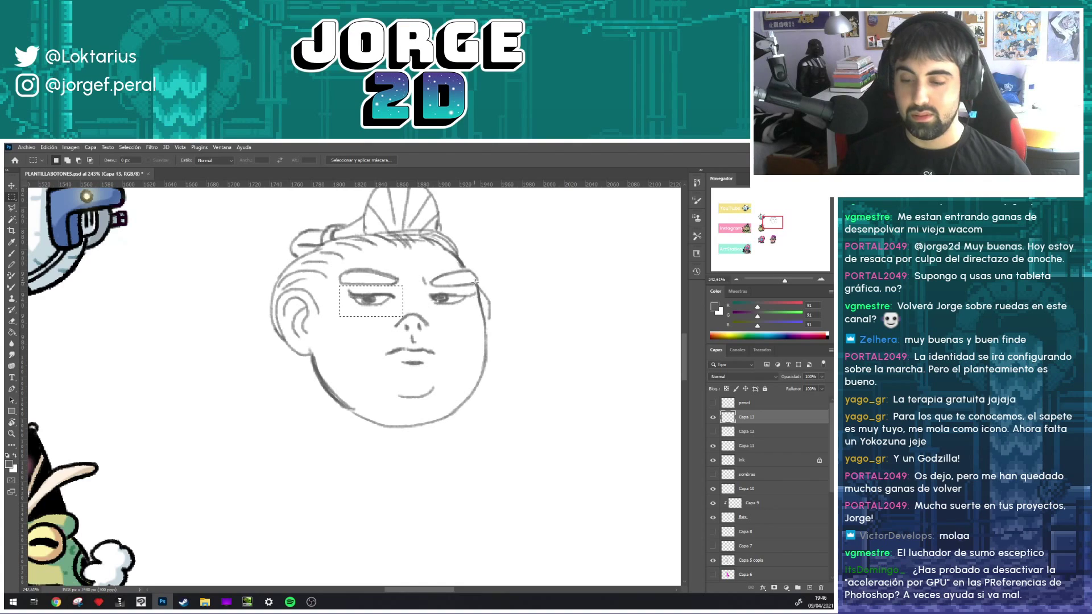
pyautogui.hotkey('ctrl', 't')
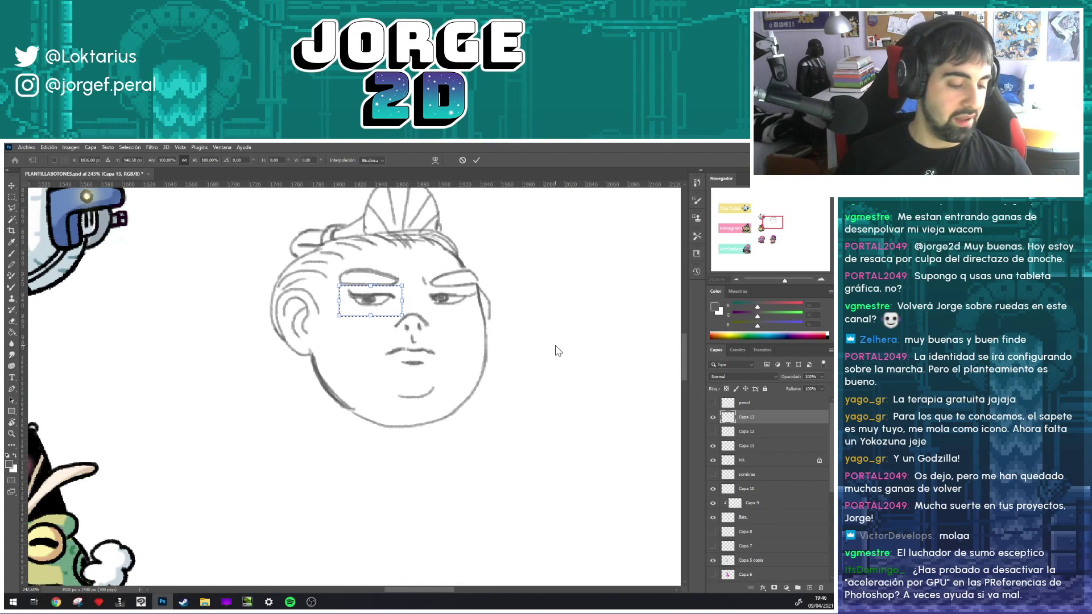
pyautogui.press('Right')
pyautogui.press('Right')
pyautogui.press('Right')
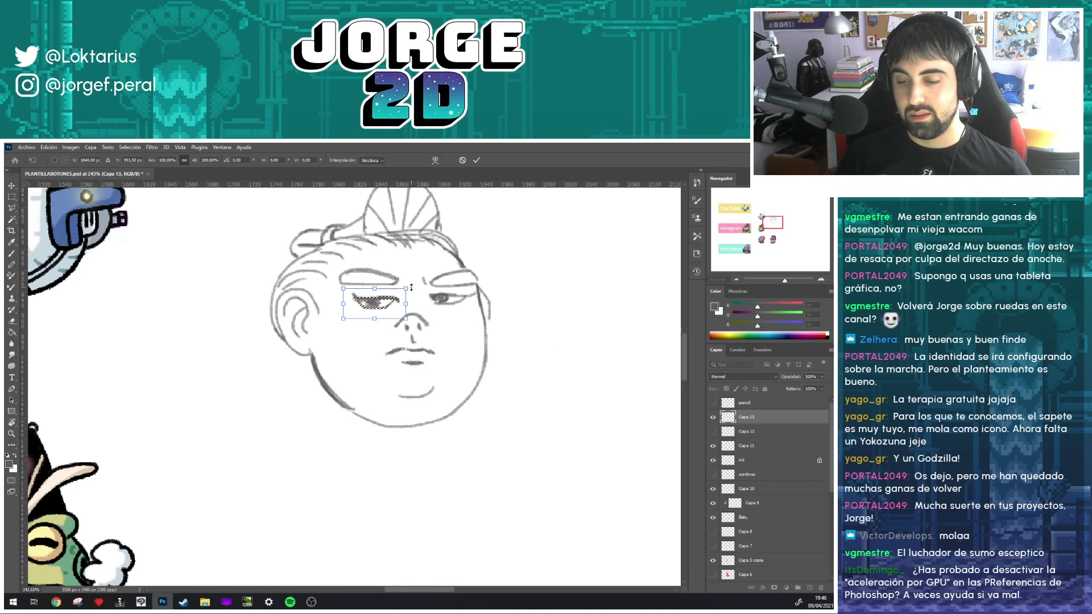
pyautogui.moveTo(414, 286); pyautogui.dragTo(409, 283)
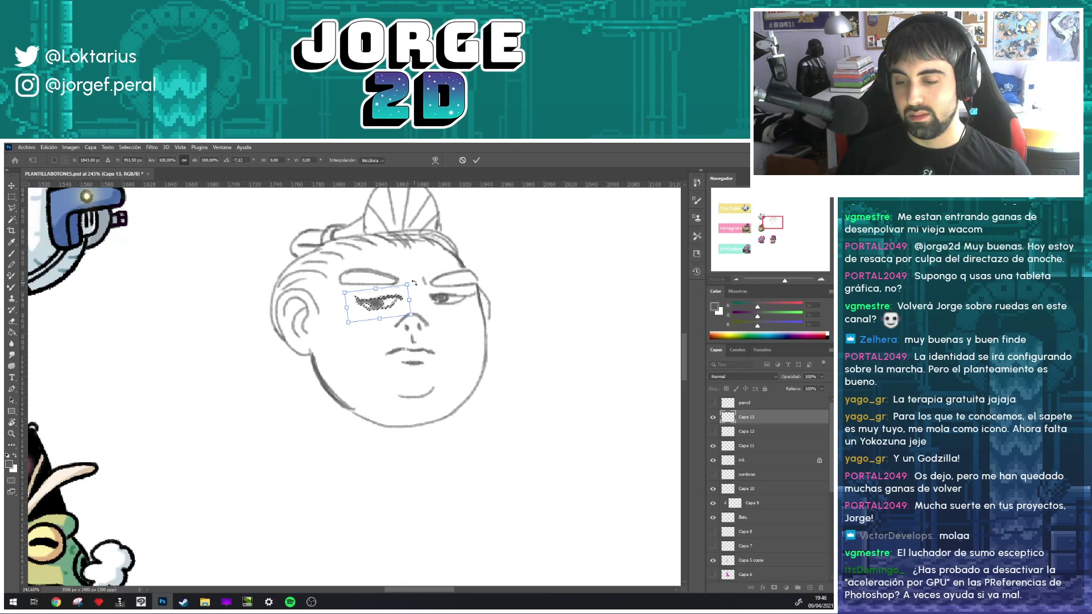
pyautogui.moveTo(413, 283); pyautogui.dragTo(415, 285)
pyautogui.press('Return')
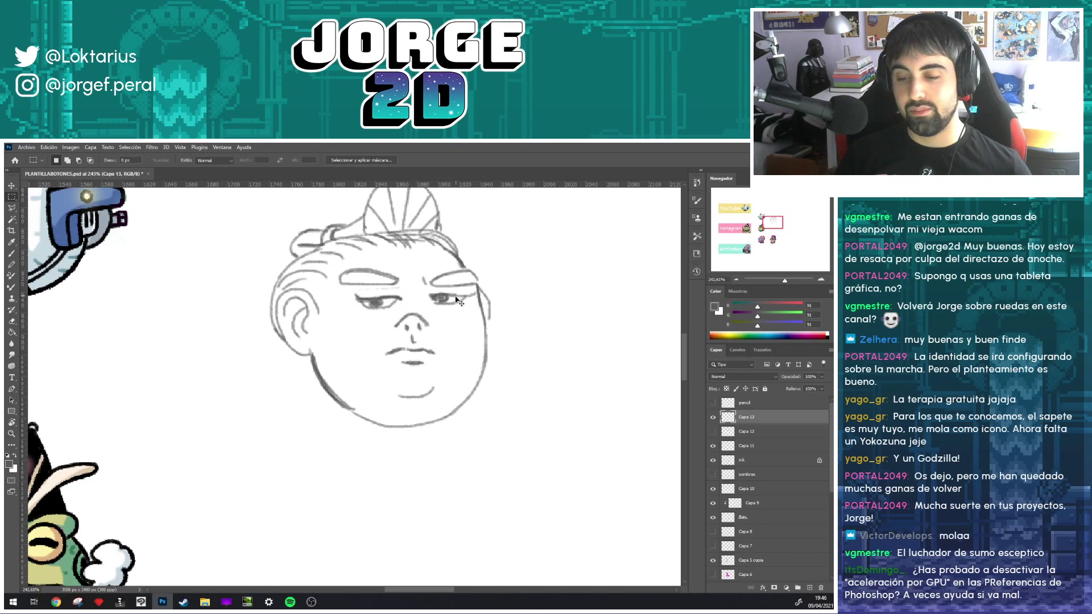
# - Lasso the nose and mouth, shift them a few pixels right, then deselect
pyautogui.scroll(-5, 437, 330)
pyautogui.scroll(4, 421, 321)
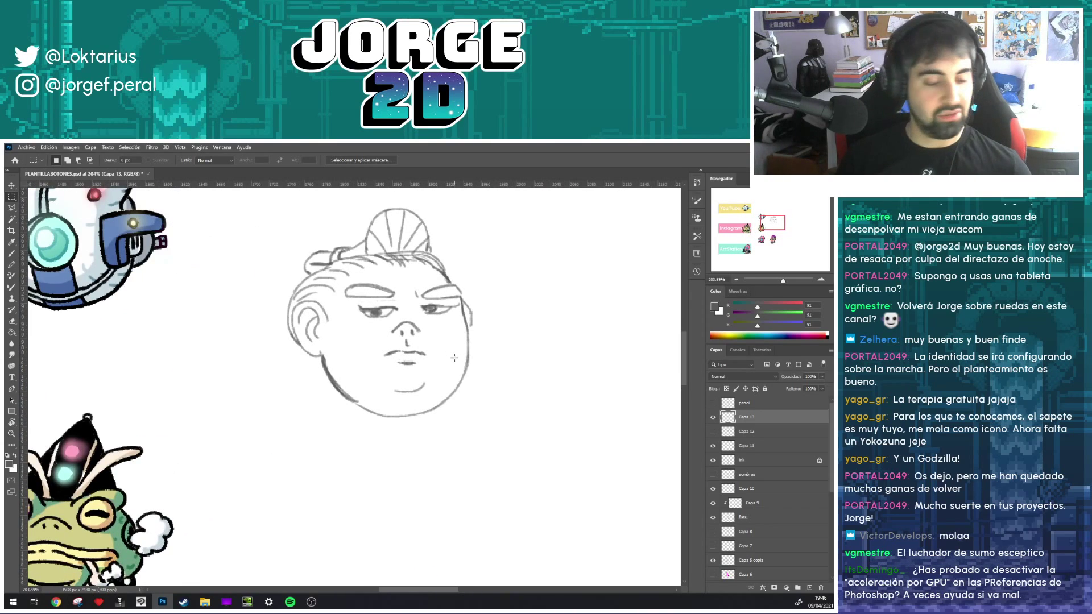
pyautogui.press('l')
pyautogui.moveTo(380, 333); pyautogui.dragTo(417, 316)
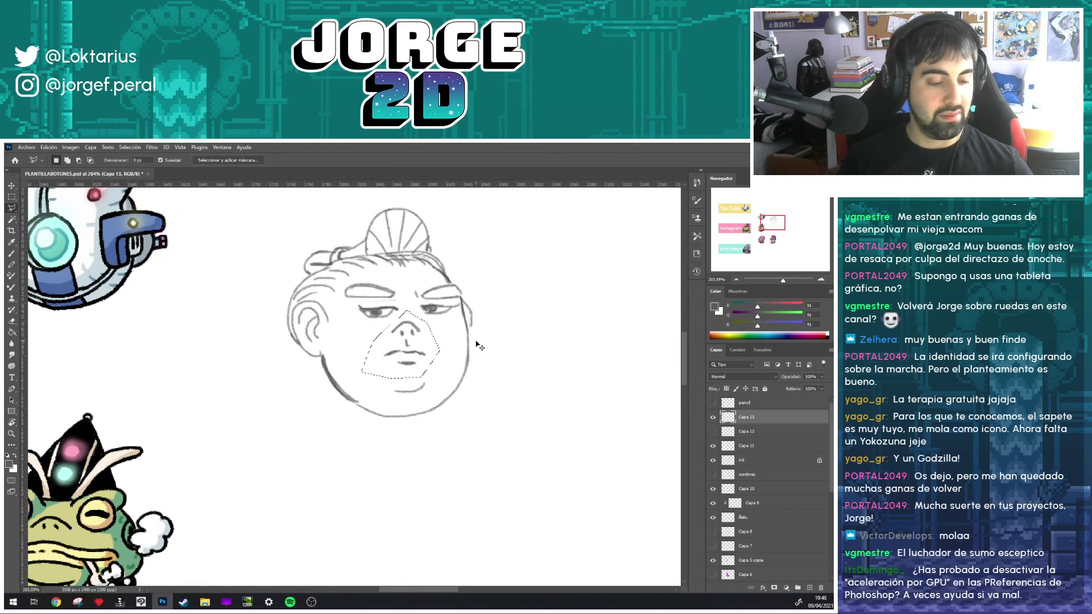
pyautogui.hotkey('ctrl', 't')
pyautogui.press('Right')
pyautogui.press('Right')
pyautogui.press('Right')
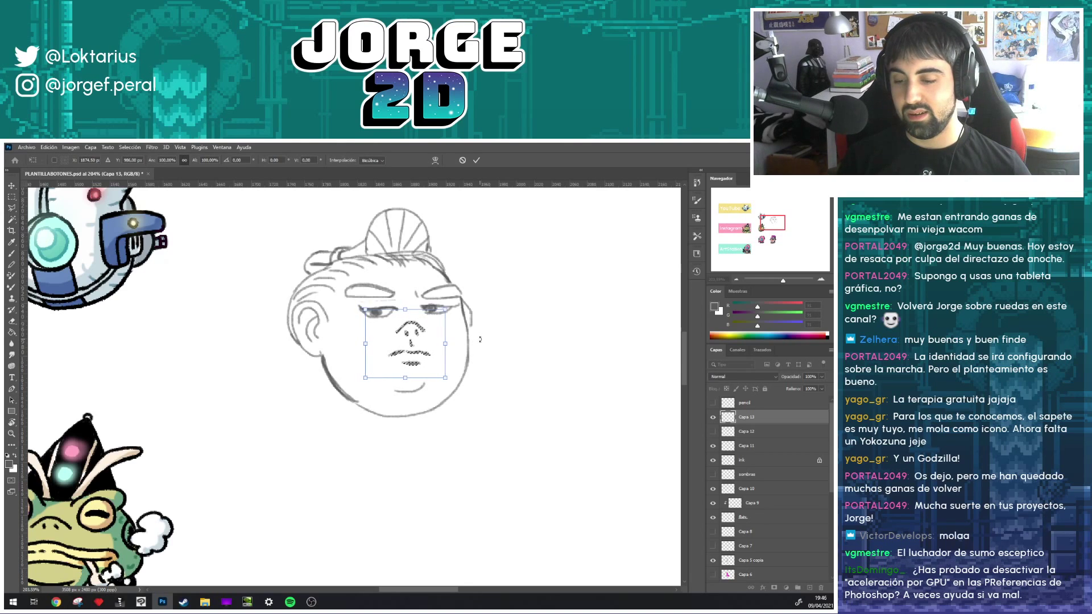
pyautogui.press('Right')
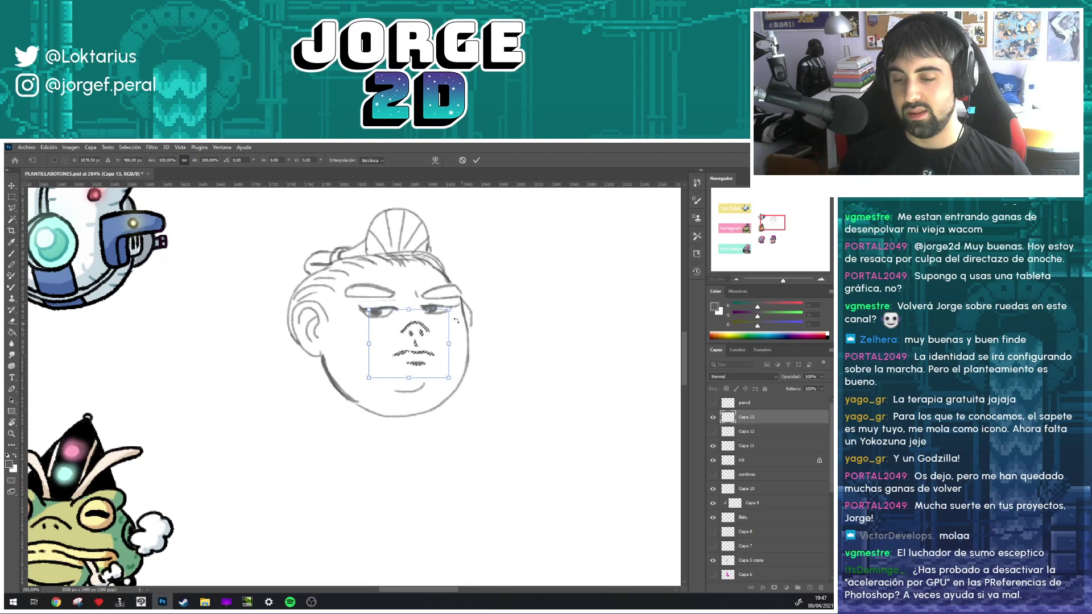
pyautogui.press('Return')
pyautogui.hotkey('ctrl', 'd')
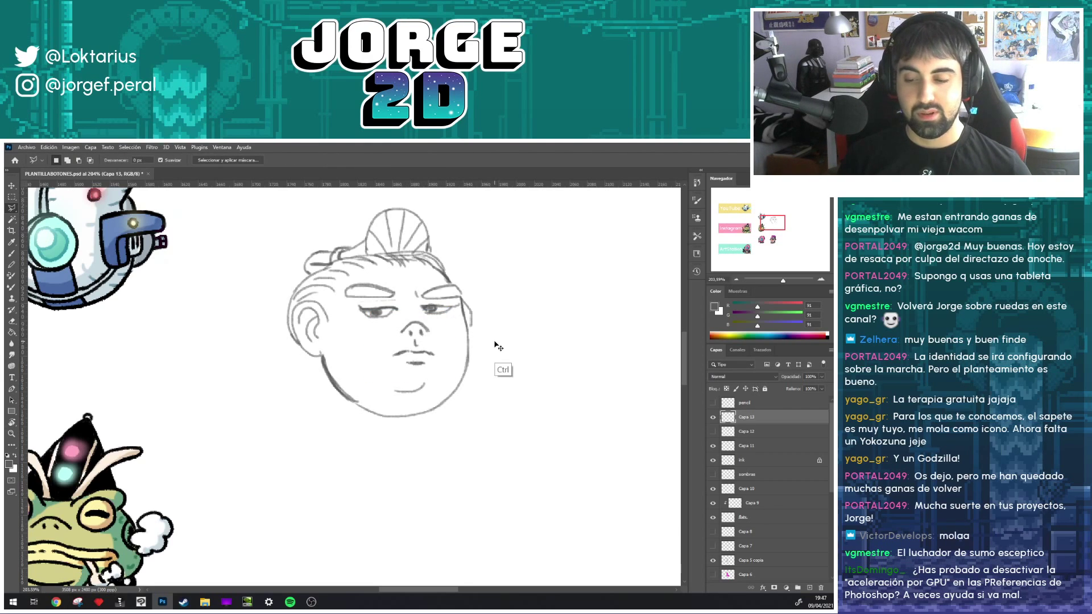
# - Flip the whole face layer horizontally back to its original direction
pyautogui.hotkey('ctrl', 't')
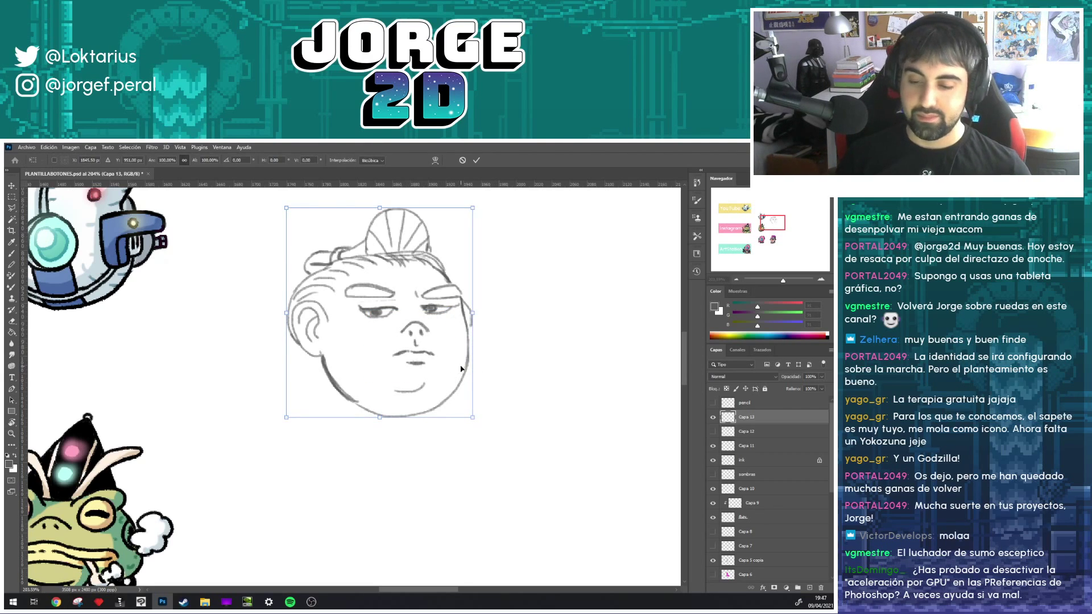
pyautogui.rightClick(414, 345)
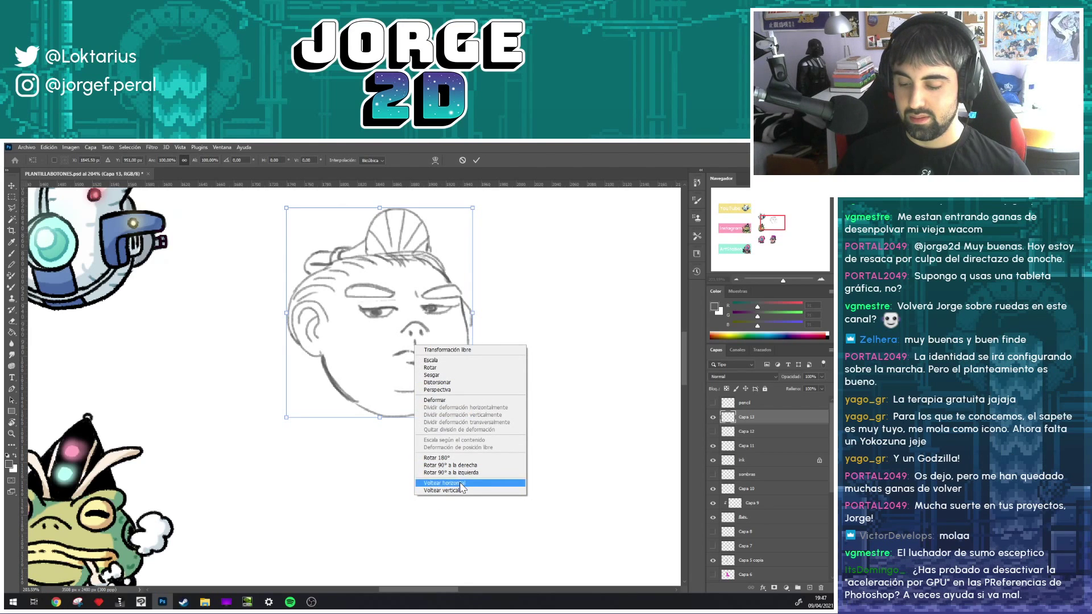
pyautogui.click(443, 483)
pyautogui.press('Return')
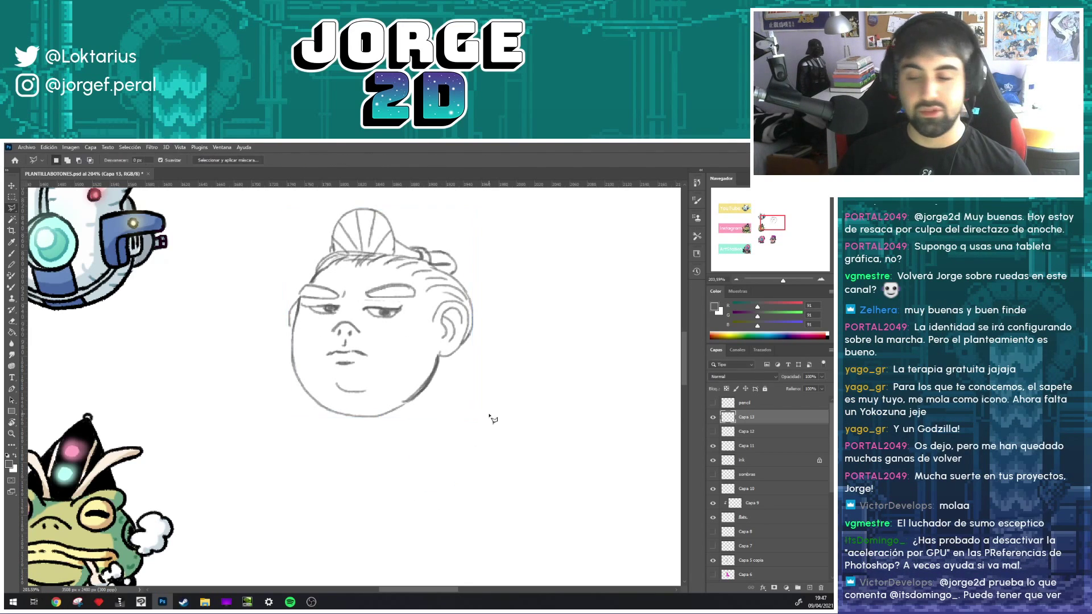
# - Recentre the face in the view and return to the brush tool
pyautogui.moveTo(453, 311); pyautogui.dragTo(523, 307)
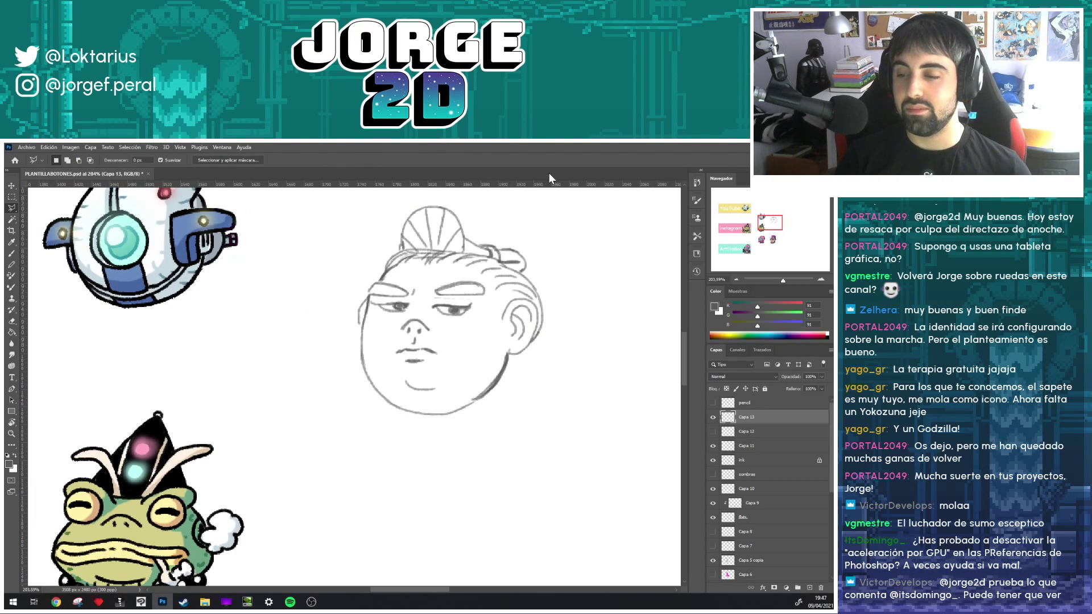
pyautogui.press('e')
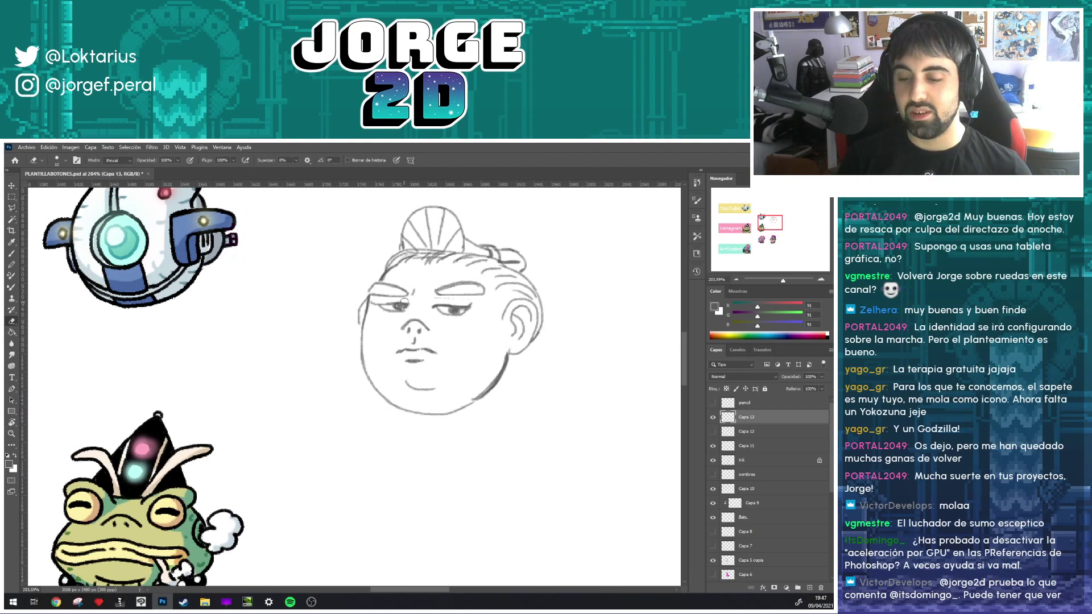
pyautogui.press('b')
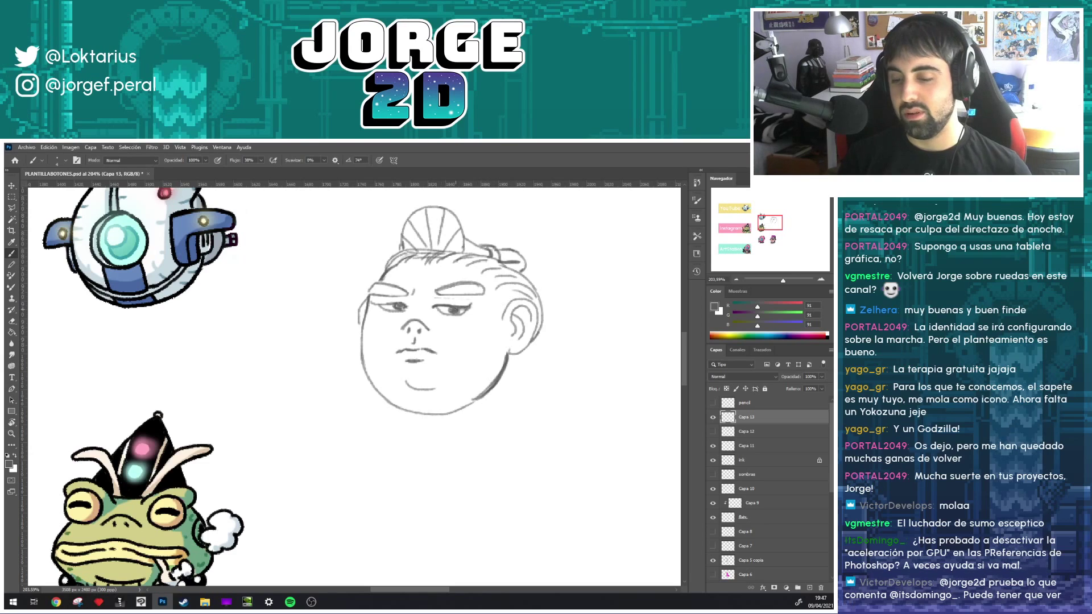
pyautogui.press('e')
pyautogui.press('b')
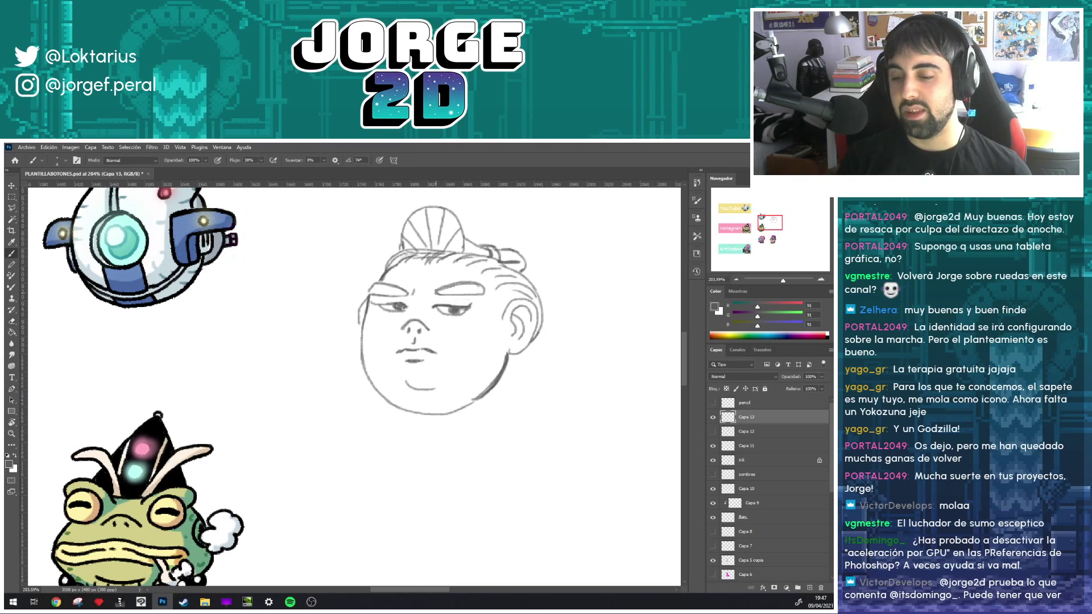
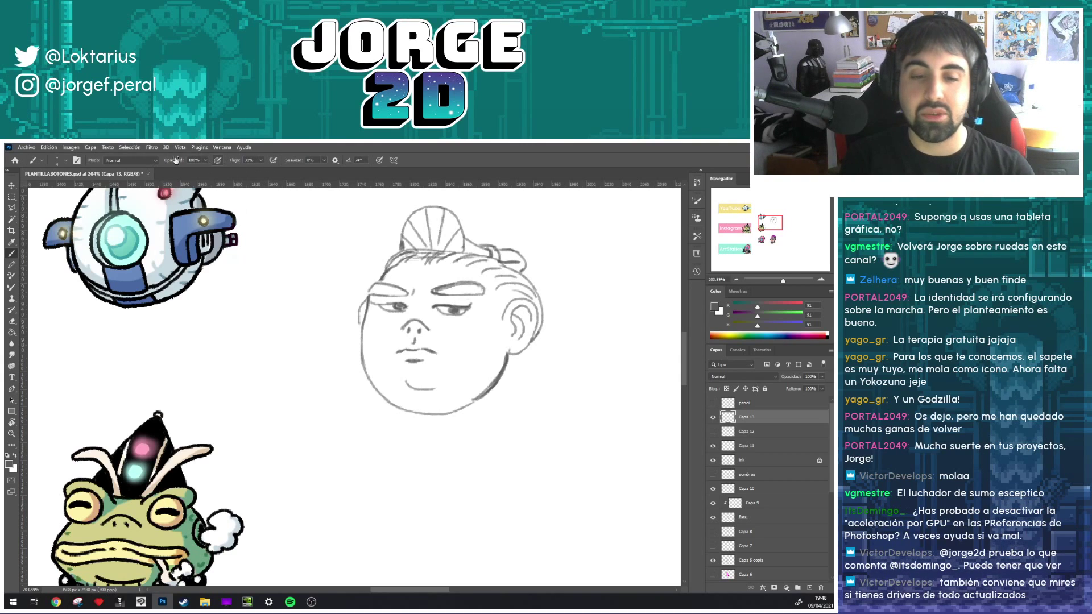
# - Adjust the advanced graphics processor settings in Photoshop's Performance preferences
pyautogui.click(41, 147)
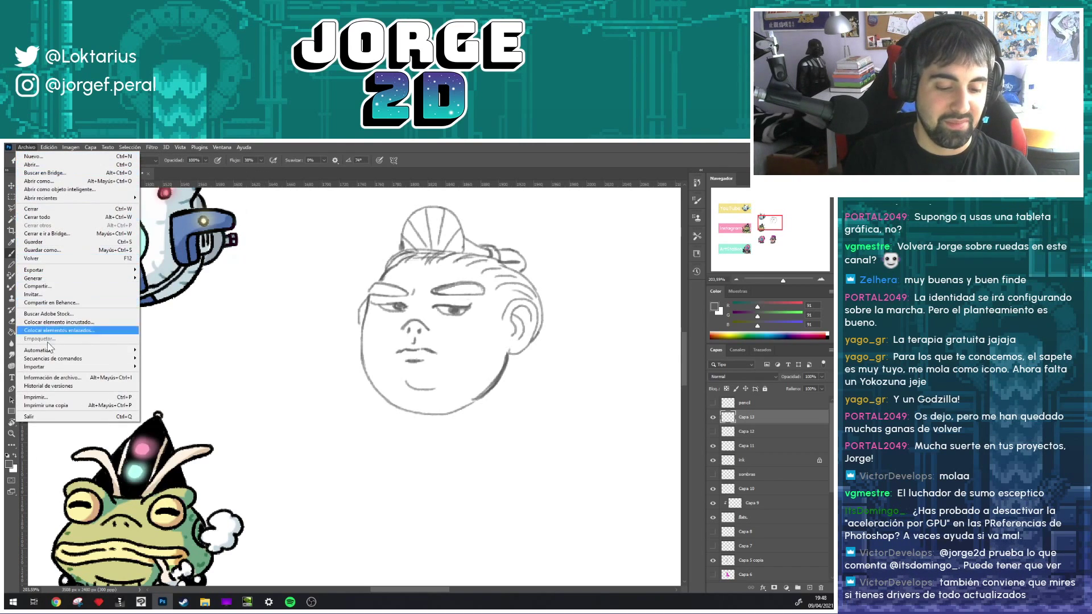
pyautogui.click(46, 148)
pyautogui.moveTo(61, 493)
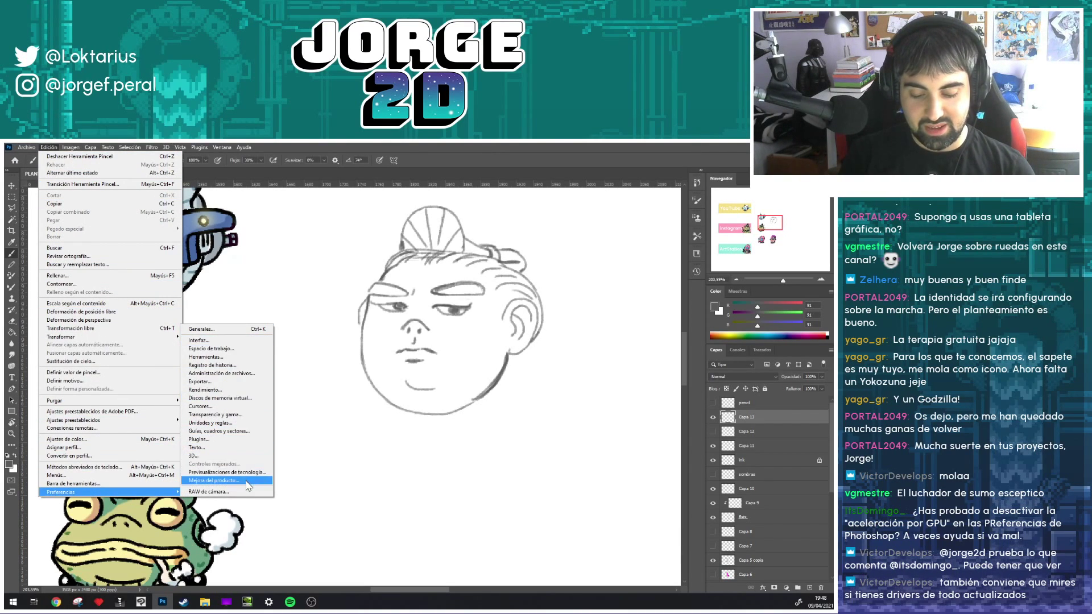
pyautogui.click(254, 340)
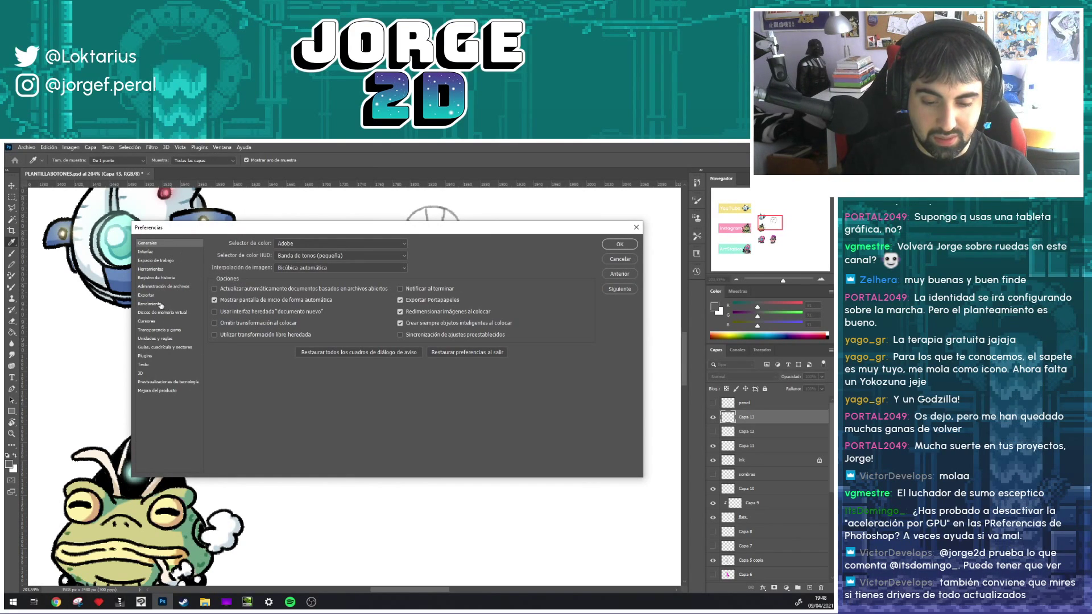
pyautogui.click(161, 306)
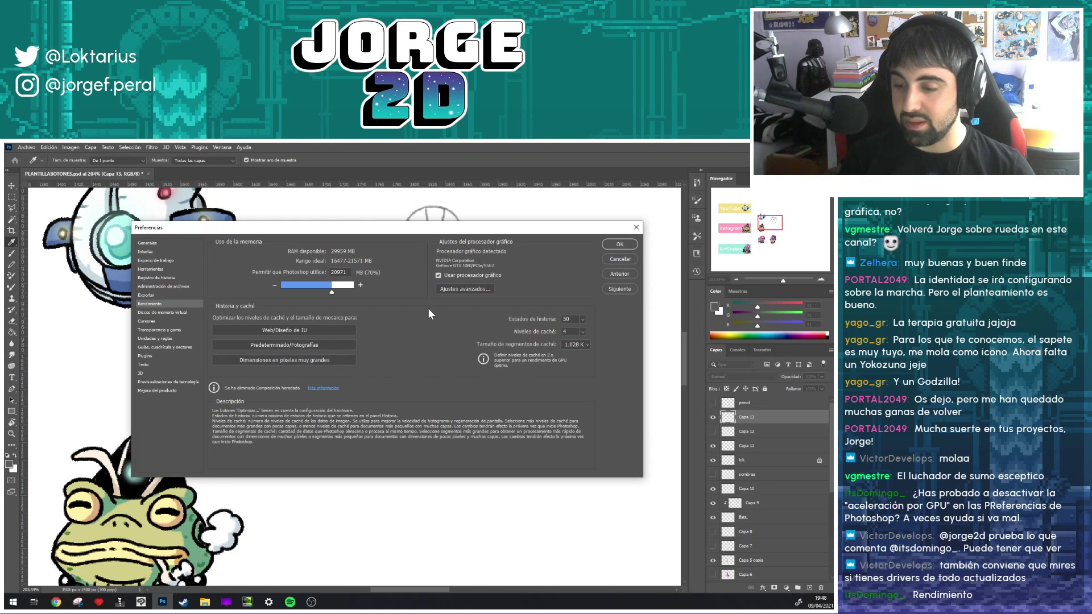
pyautogui.click(459, 290)
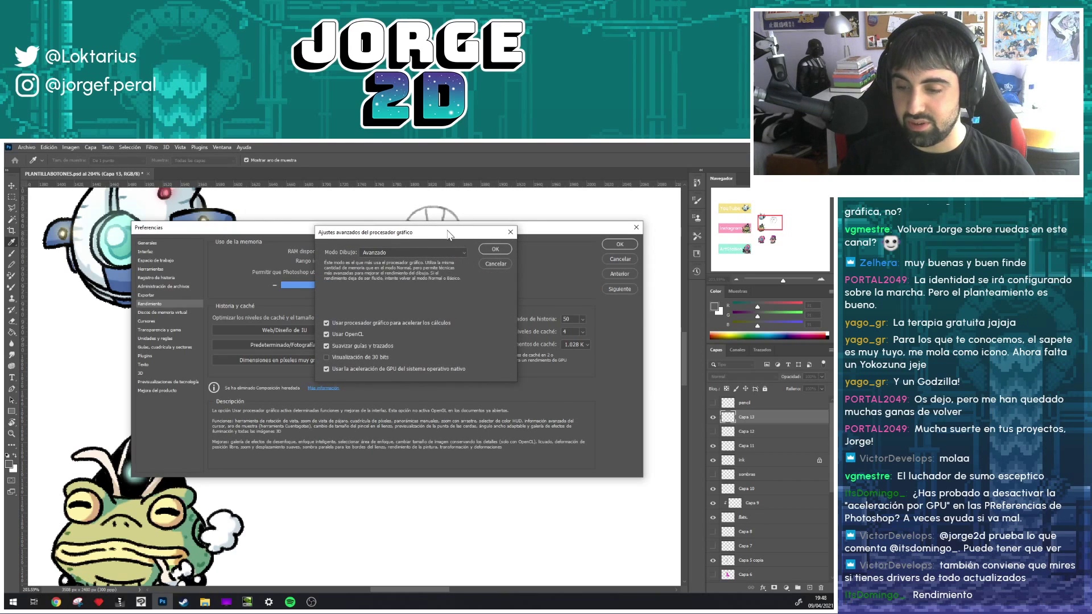
pyautogui.moveTo(450, 235); pyautogui.dragTo(452, 356)
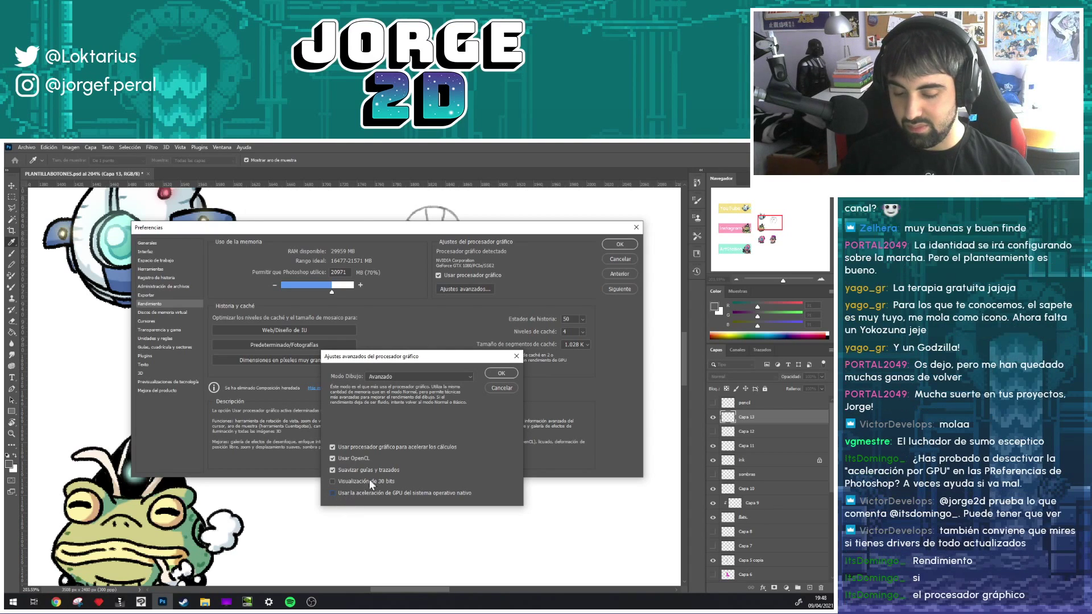
pyautogui.click(502, 372)
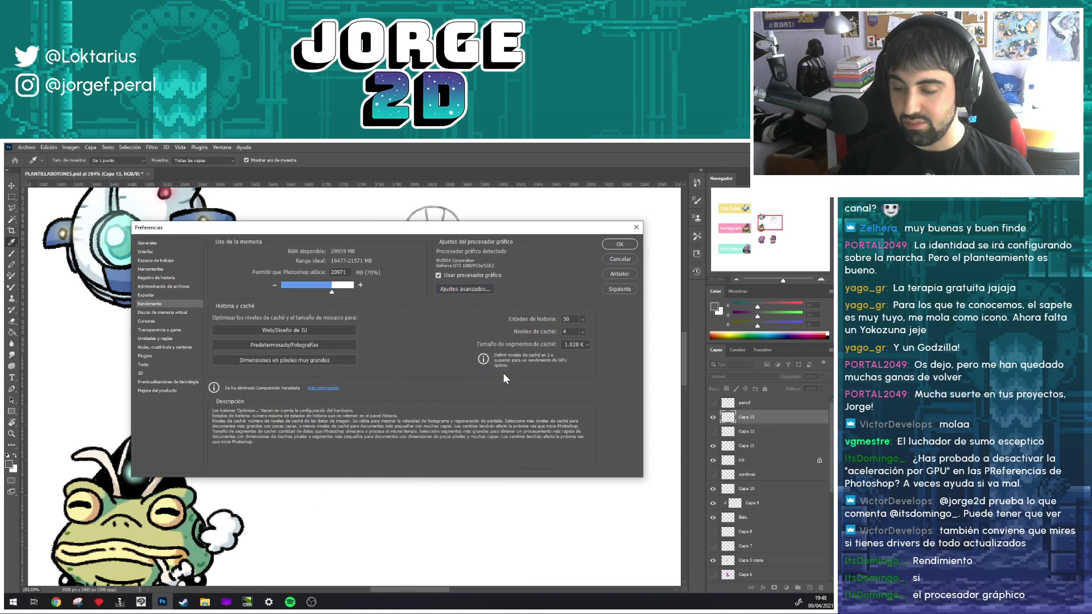
pyautogui.click(622, 244)
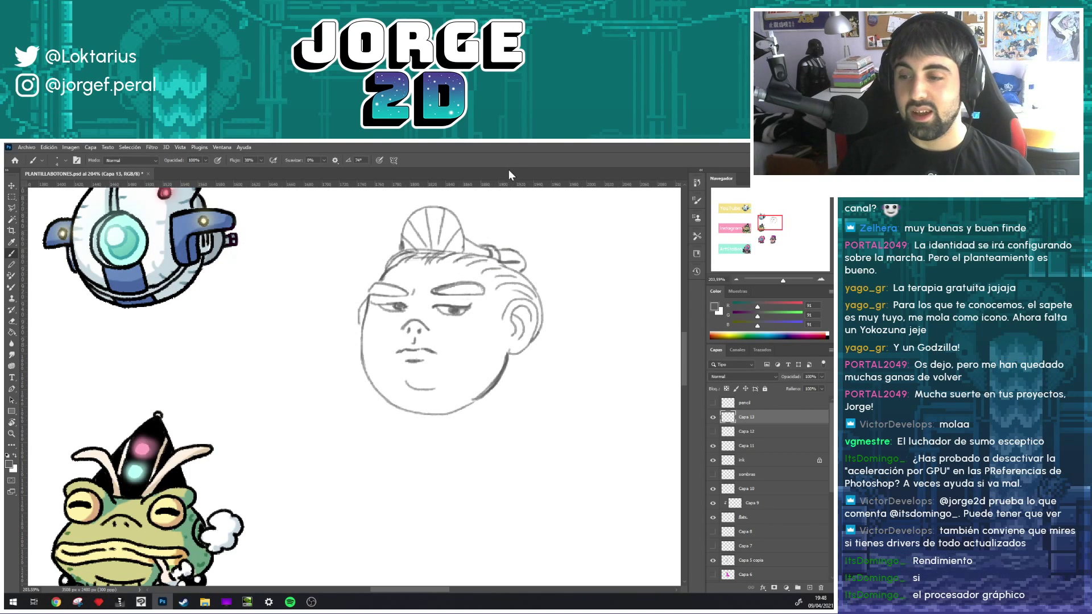
# - Add short hair strokes under the bun and along the hairline, undoing a stray stroke
pyautogui.moveTo(482, 269); pyautogui.dragTo(462, 307)
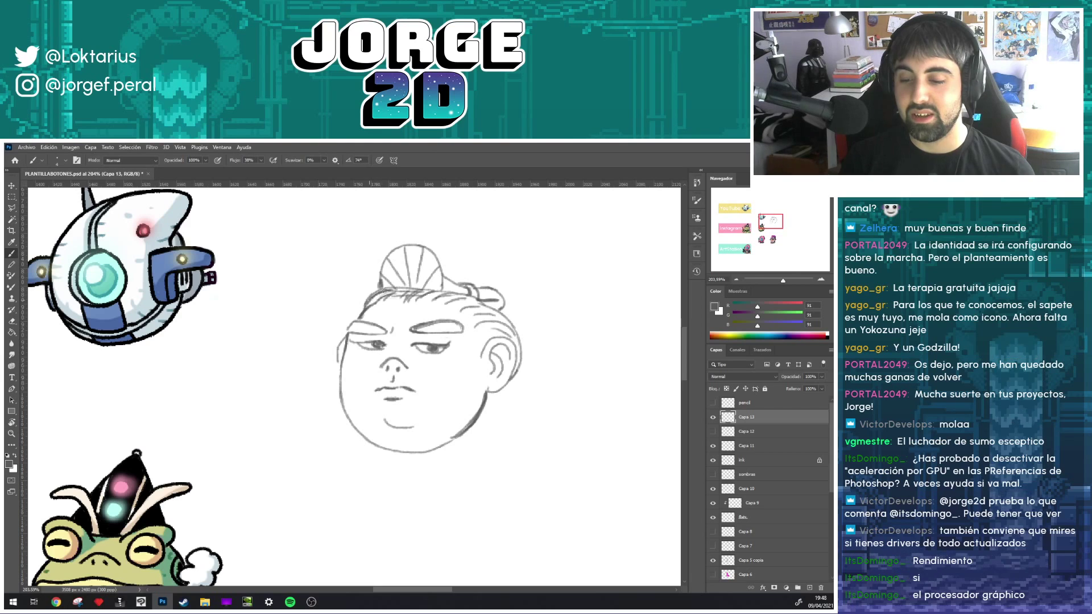
pyautogui.moveTo(384, 291)
pyautogui.mouseDown()
pyautogui.moveTo(434, 296)
pyautogui.moveTo(379, 292)
pyautogui.moveTo(392, 252)
pyautogui.mouseUp()
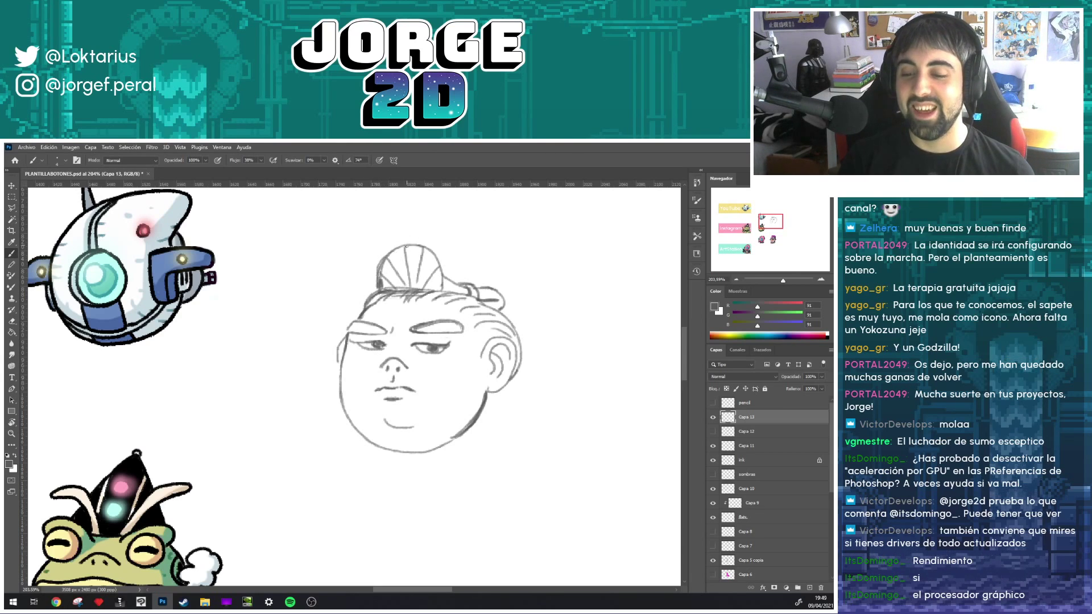
pyautogui.hotkey('ctrl', 'z')
pyautogui.hotkey('ctrl', 'z')
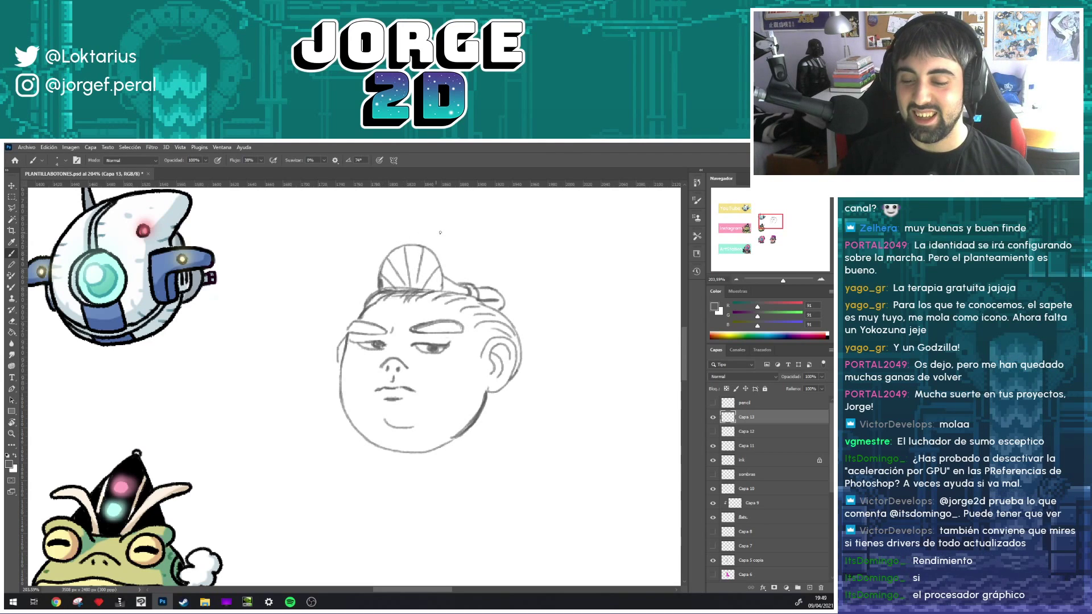
pyautogui.press('e')
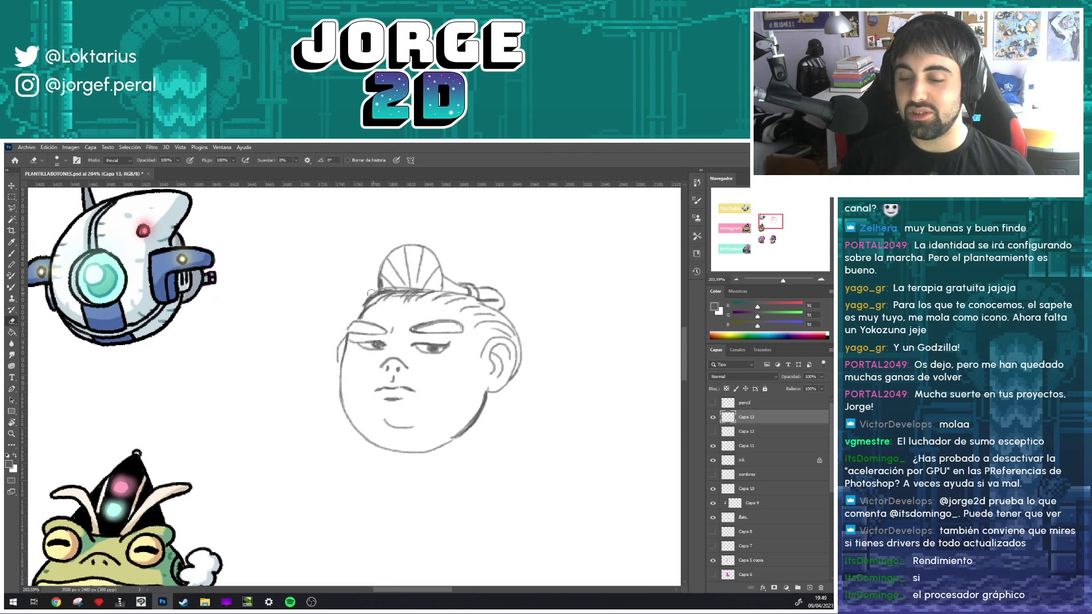
pyautogui.press('b')
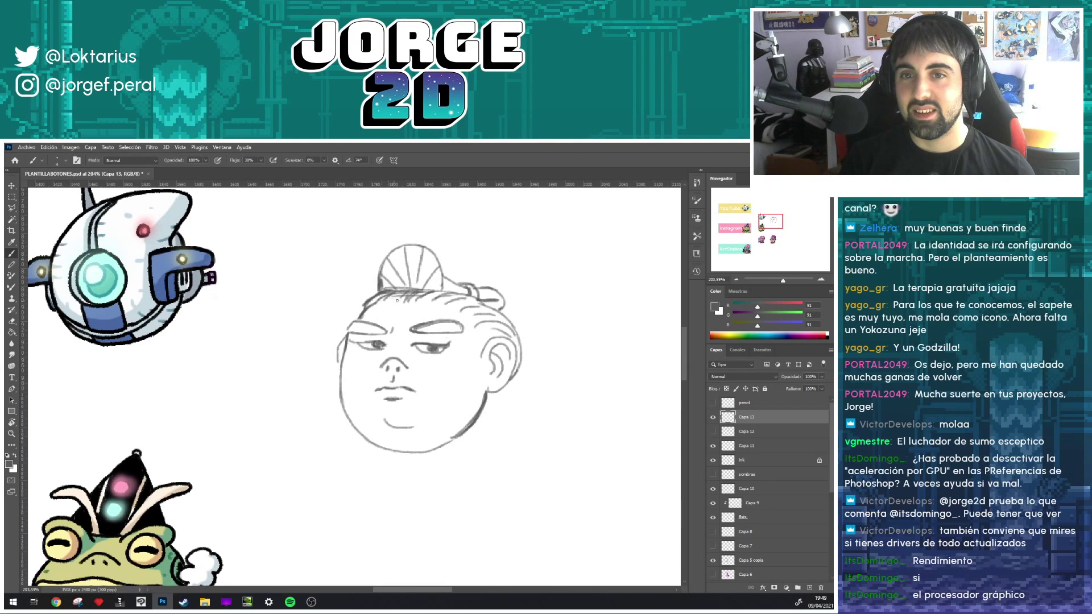
pyautogui.moveTo(397, 299); pyautogui.dragTo(478, 313)
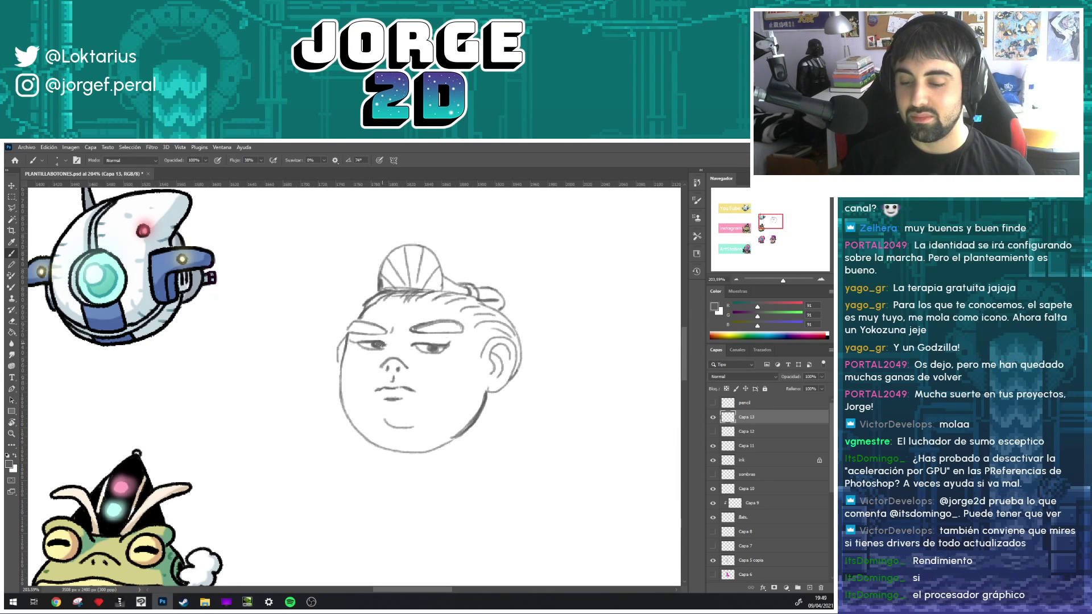
# - Darken the left pupil, add a small stroke near the ear, and save the document
pyautogui.moveTo(374, 344); pyautogui.dragTo(380, 345)
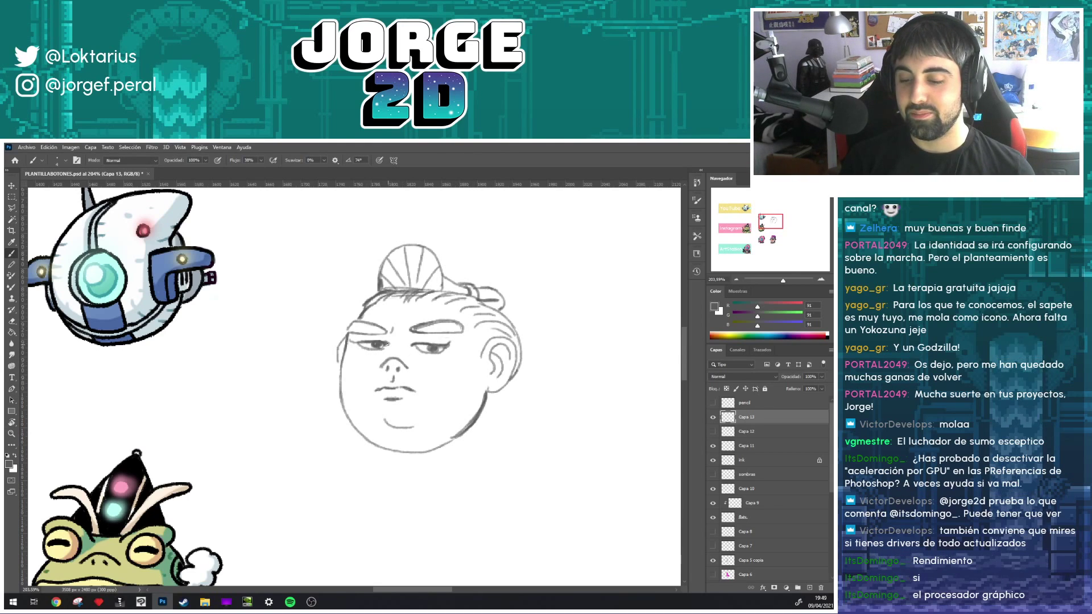
pyautogui.moveTo(557, 358)
pyautogui.mouseDown()
pyautogui.moveTo(566, 323)
pyautogui.moveTo(536, 347)
pyautogui.mouseUp()
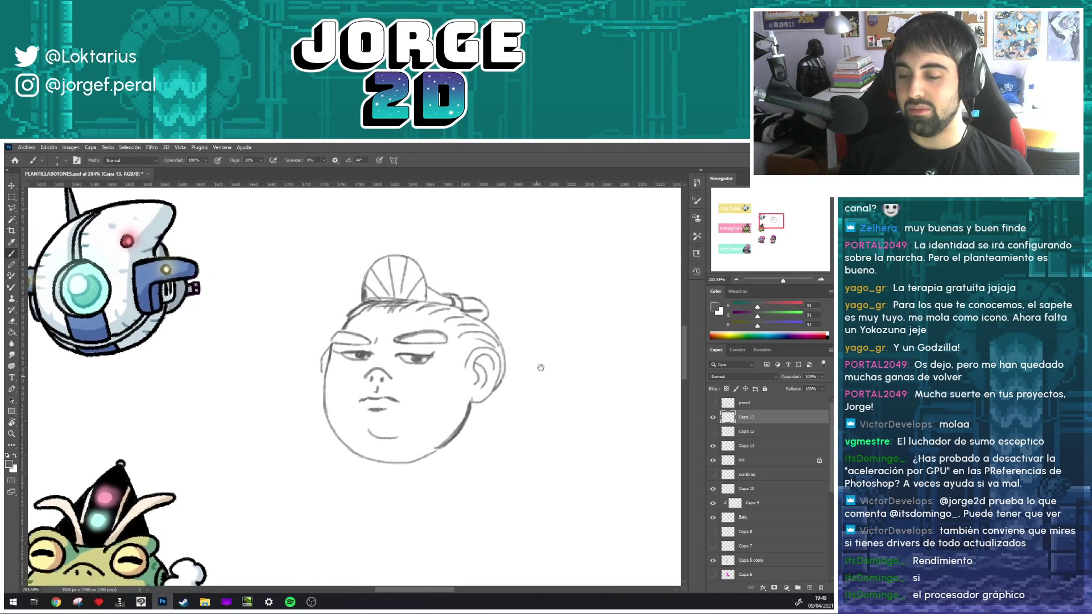
pyautogui.moveTo(457, 328); pyautogui.dragTo(465, 330)
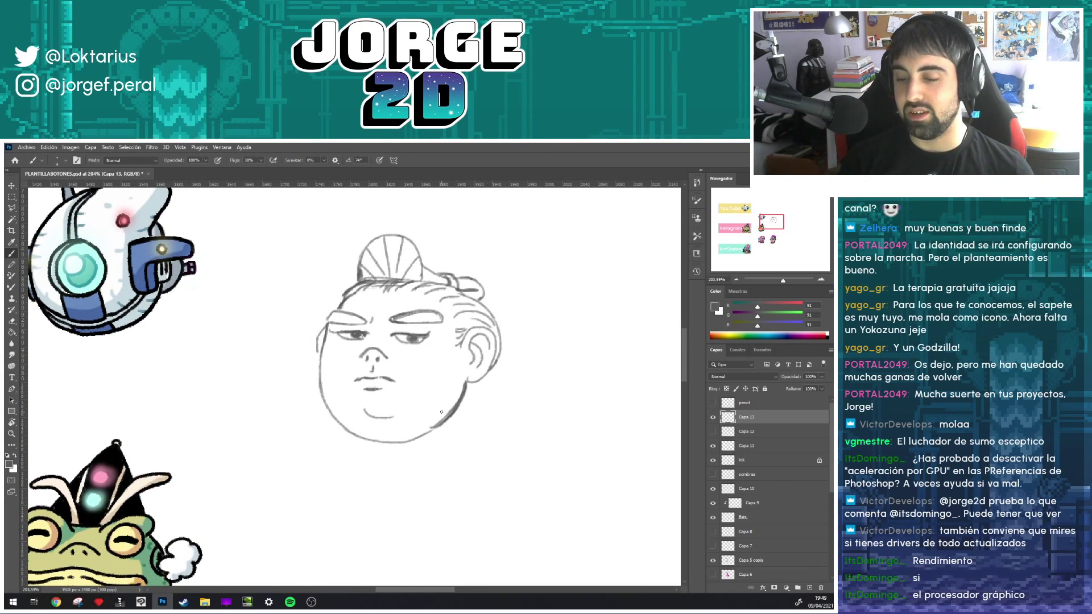
pyautogui.moveTo(524, 335); pyautogui.dragTo(529, 316)
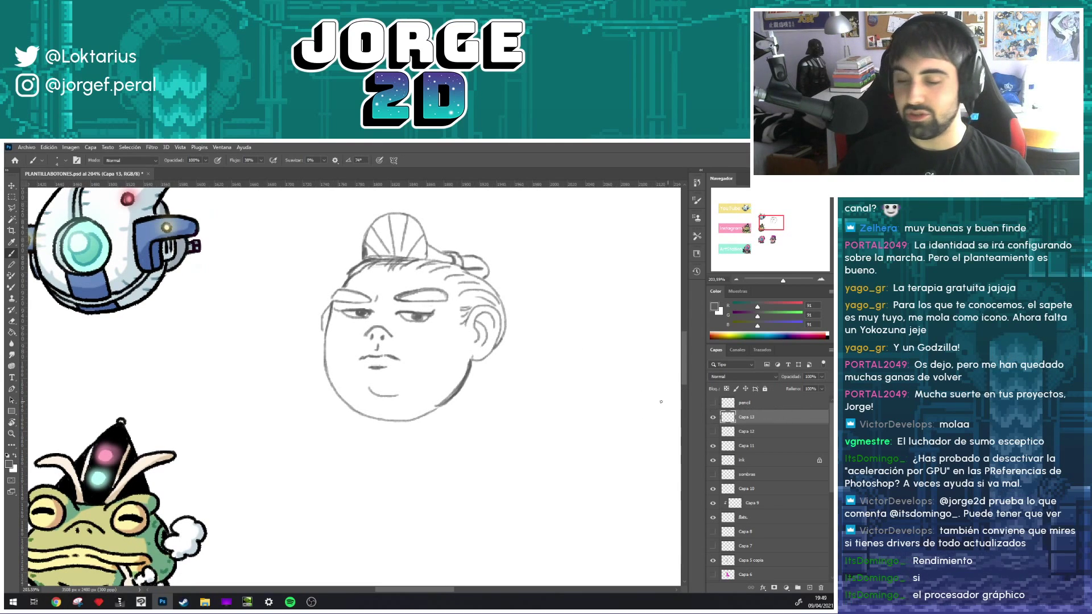
pyautogui.hotkey('ctrl', 's')
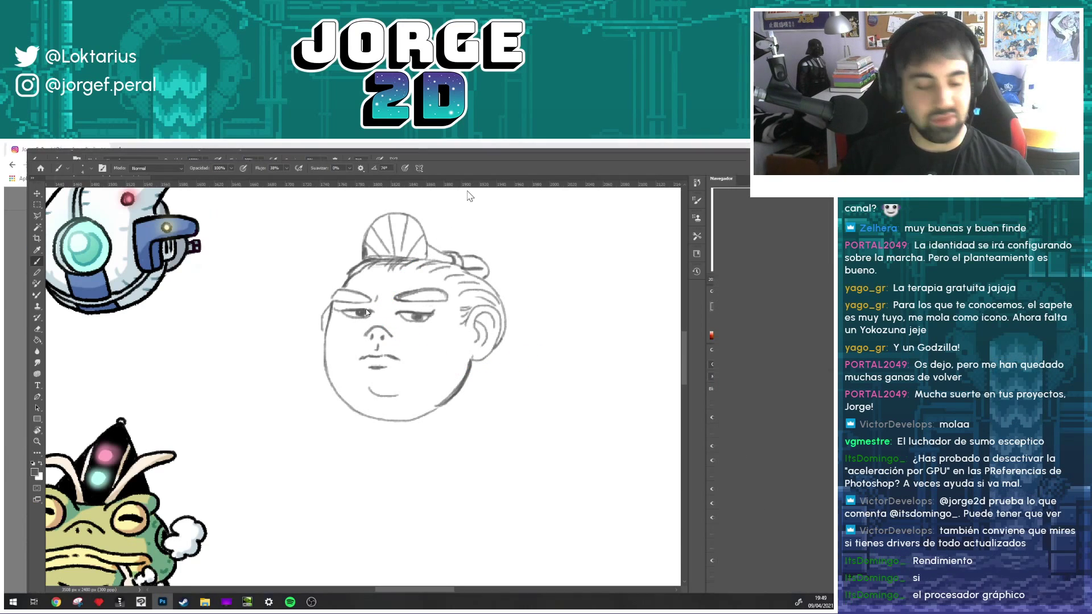
pyautogui.moveTo(489, 151); pyautogui.dragTo(515, 159)
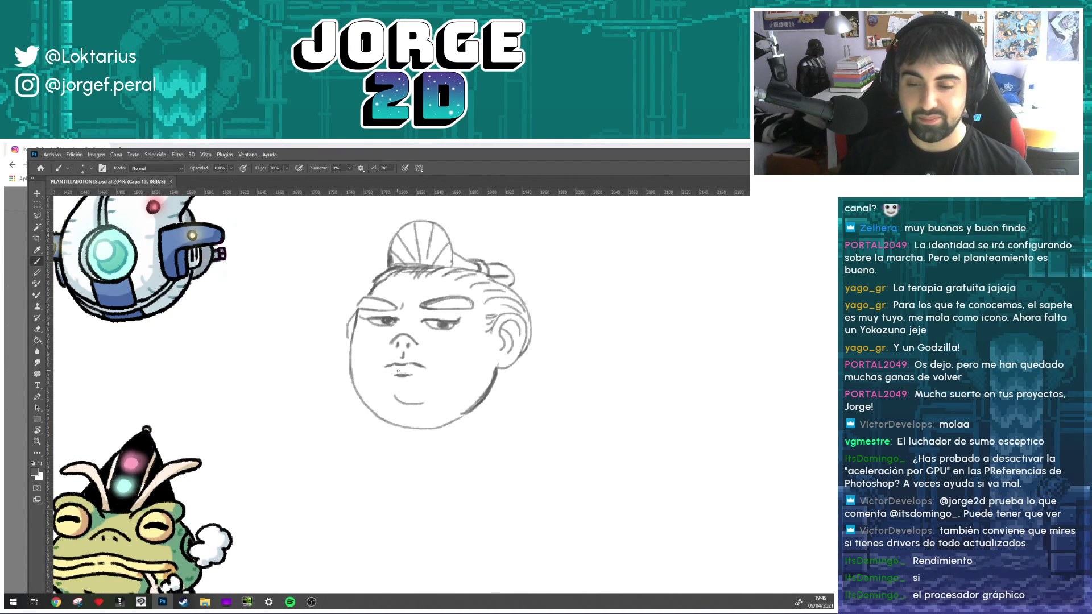
# - Lasso the left eye and nudge it slightly left and down
pyautogui.doubleClick(474, 152)
pyautogui.press('l')
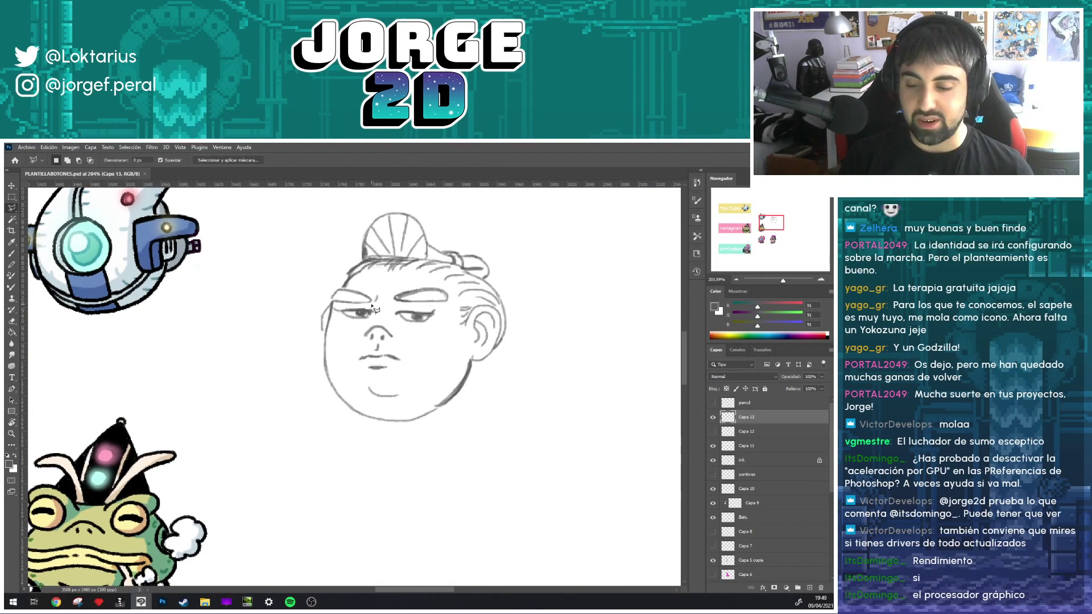
pyautogui.moveTo(343, 308)
pyautogui.mouseDown()
pyautogui.moveTo(386, 321)
pyautogui.moveTo(333, 307)
pyautogui.mouseUp()
pyautogui.hotkey('ctrl', 't')
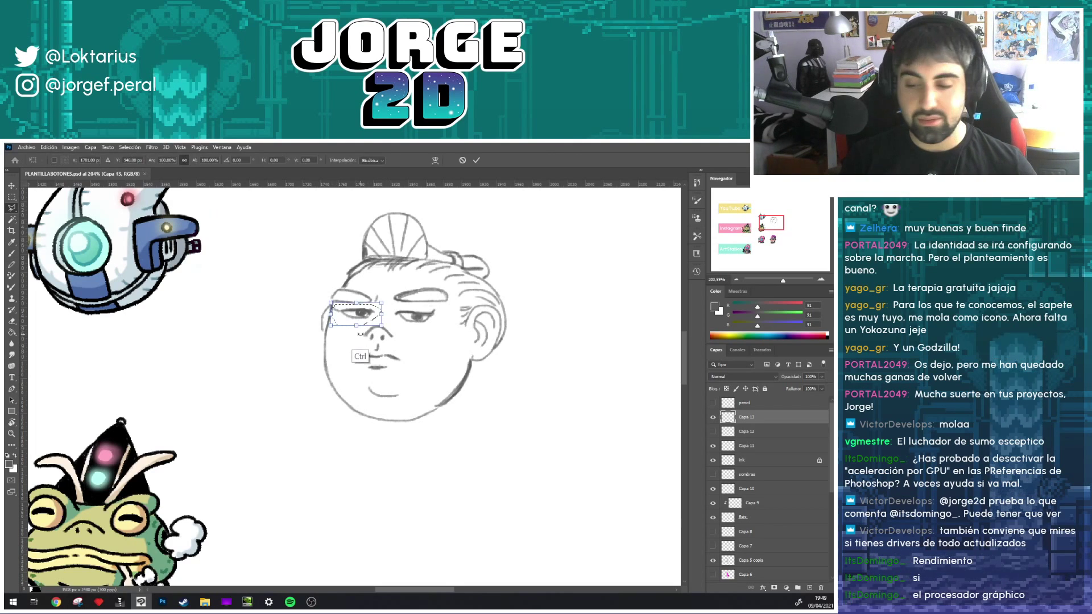
pyautogui.rightClick(331, 326)
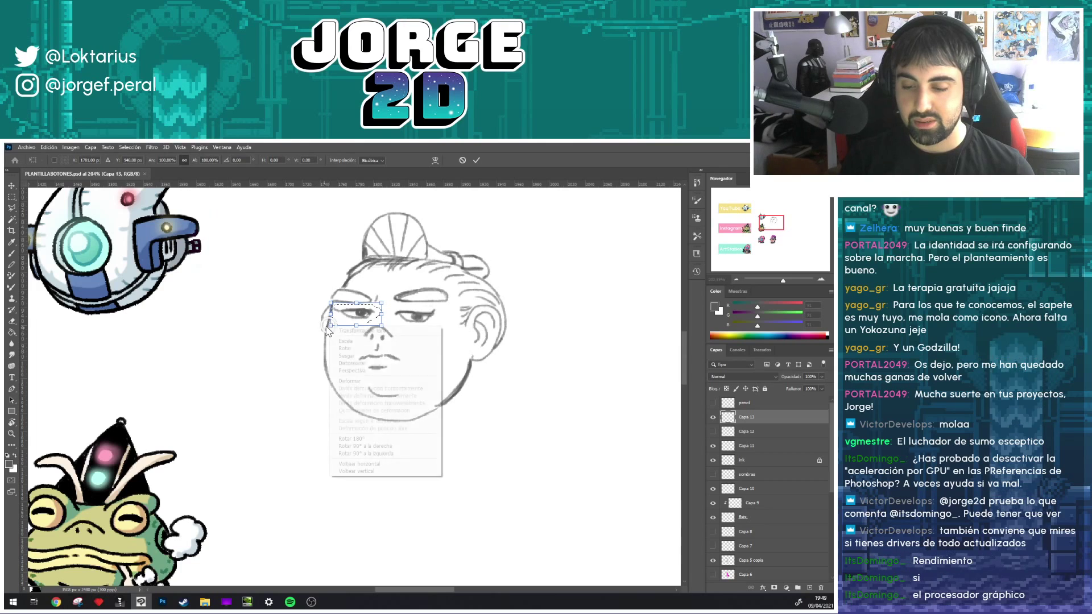
pyautogui.press('Escape')
pyautogui.press('Left')
pyautogui.press('Left')
pyautogui.press('Down')
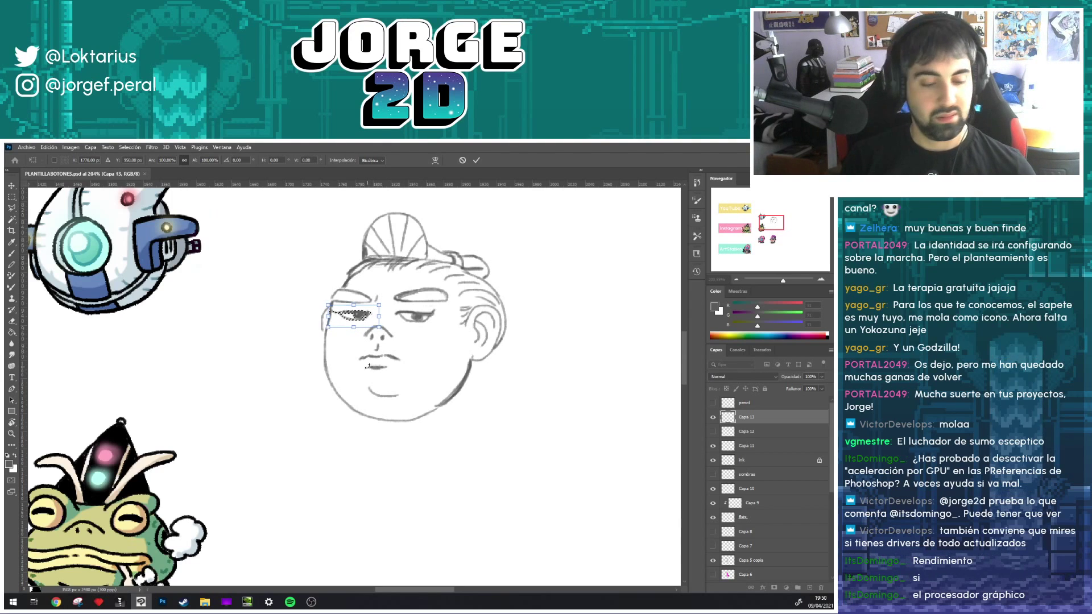
pyautogui.press('Return')
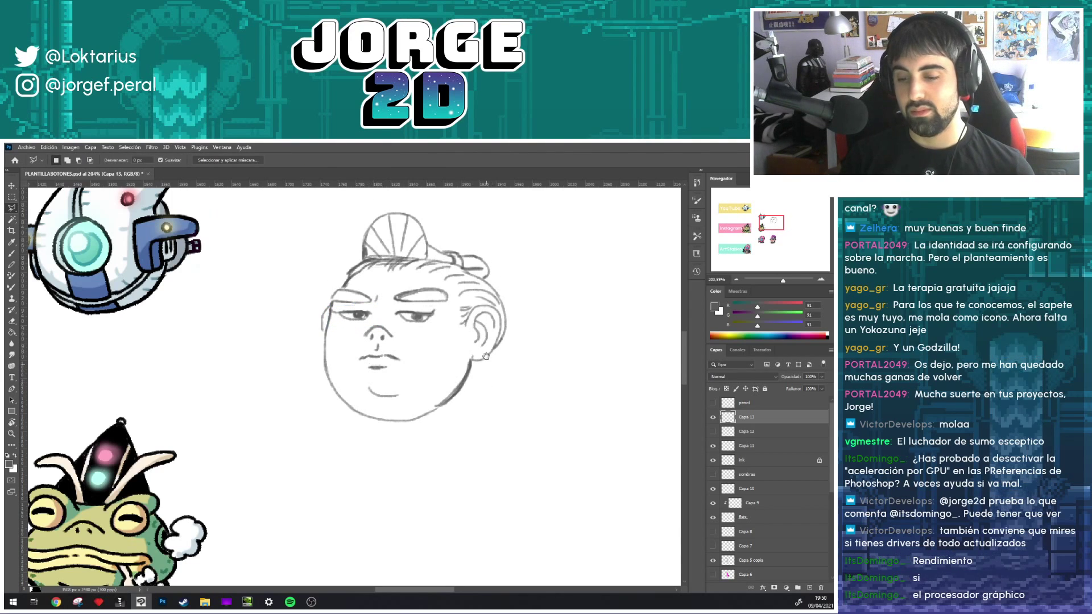
# - Enlarge the selected left eye to about 116%
pyautogui.moveTo(503, 372); pyautogui.dragTo(498, 348)
pyautogui.scroll(-2, 499, 350)
pyautogui.scroll(-1, 489, 342)
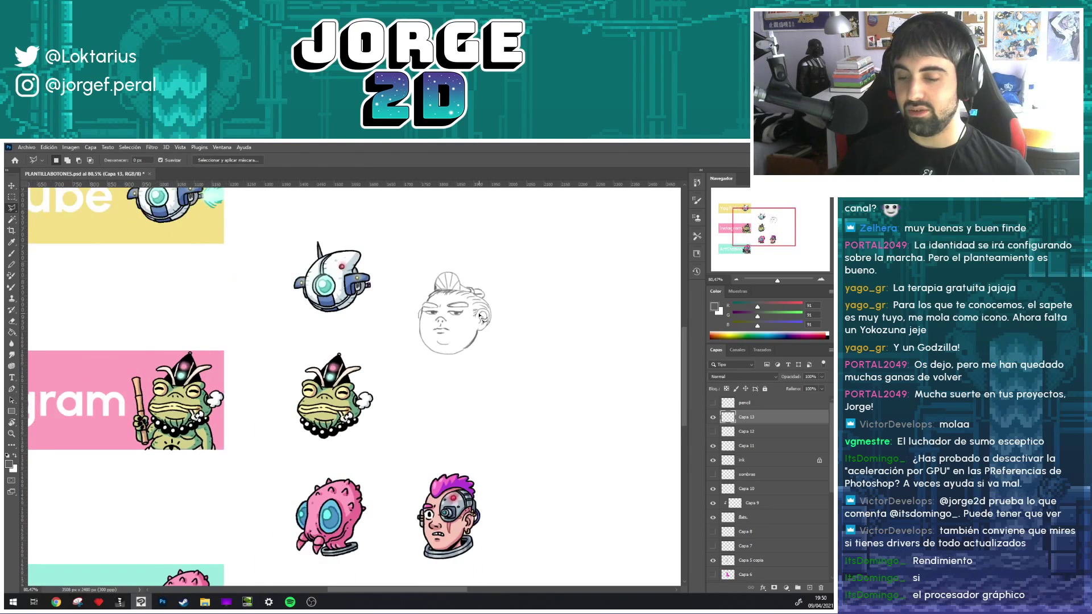
pyautogui.scroll(-1, 478, 330)
pyautogui.scroll(1, 470, 319)
pyautogui.scroll(2, 470, 318)
pyautogui.scroll(1, 438, 321)
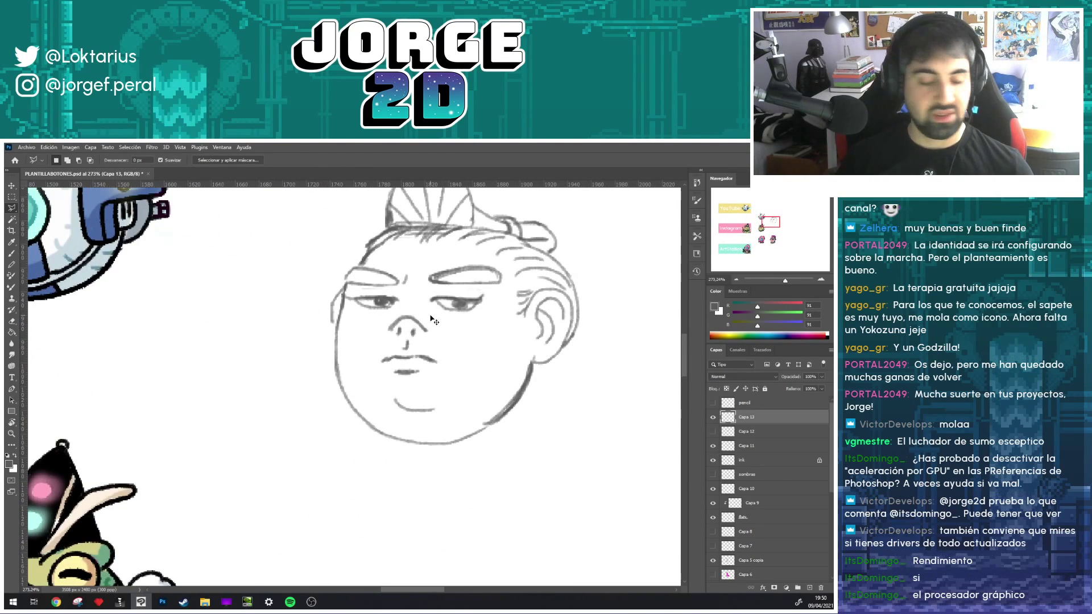
pyautogui.hotkey('ctrl', 't')
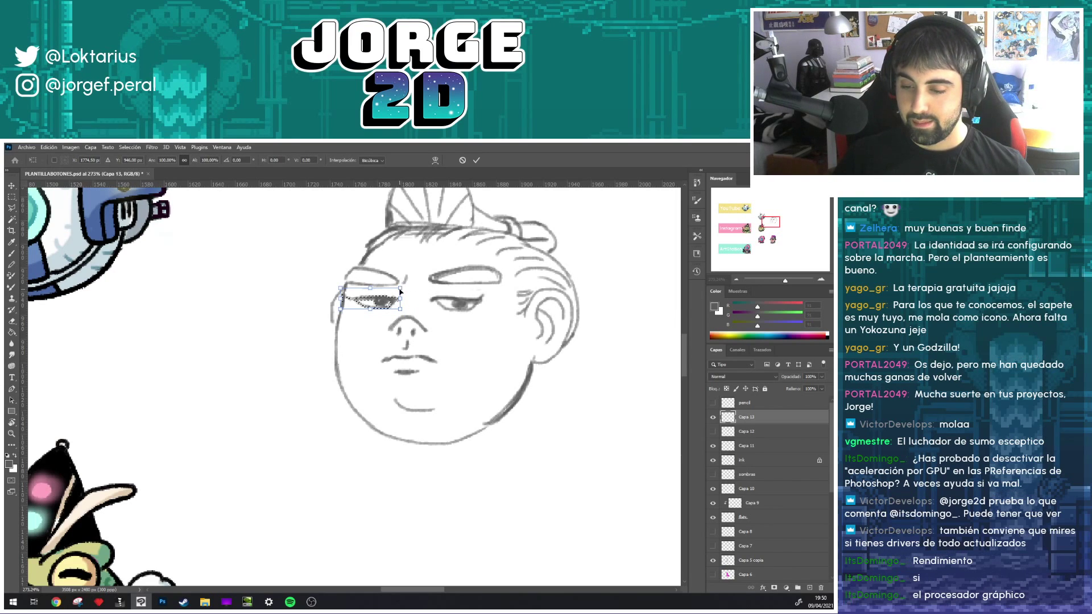
pyautogui.moveTo(401, 286); pyautogui.dragTo(408, 284)
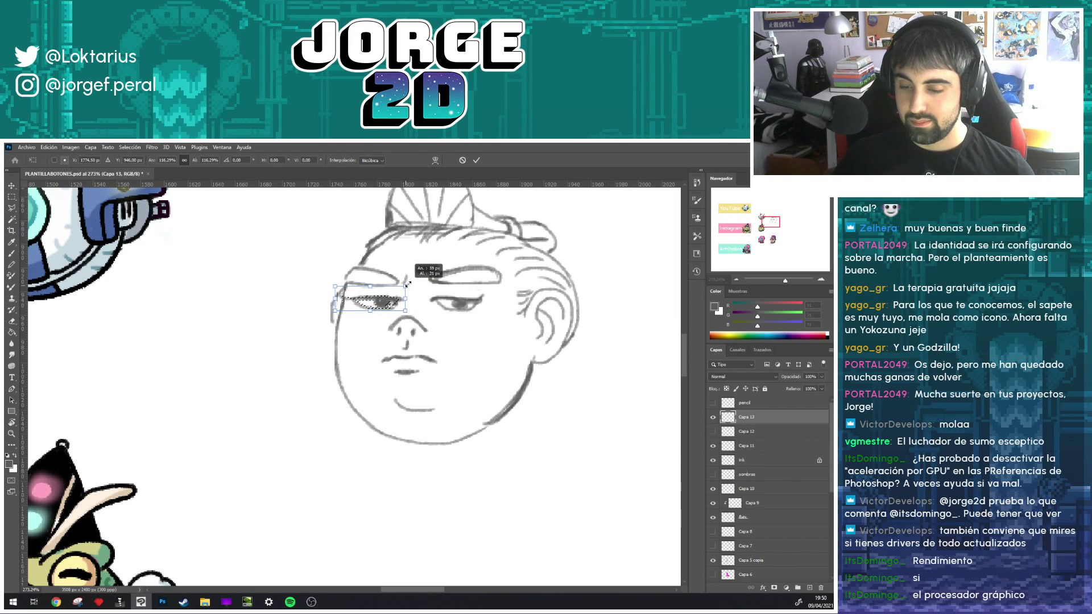
pyautogui.press('Return')
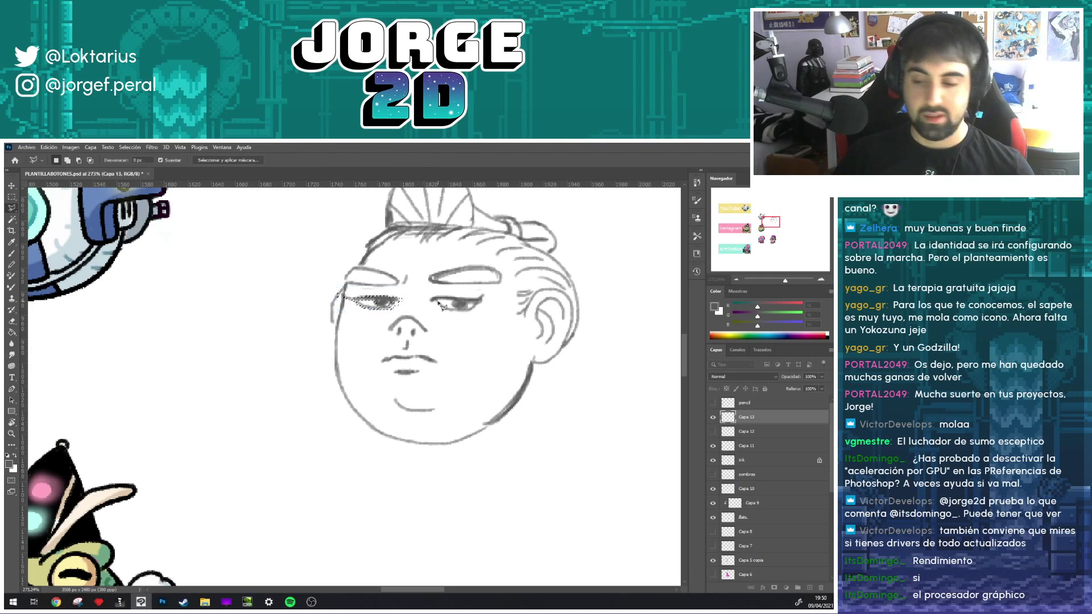
# - Resize the left eye to about 106% and deselect it
pyautogui.scroll(-3, 435, 316)
pyautogui.scroll(-1, 438, 319)
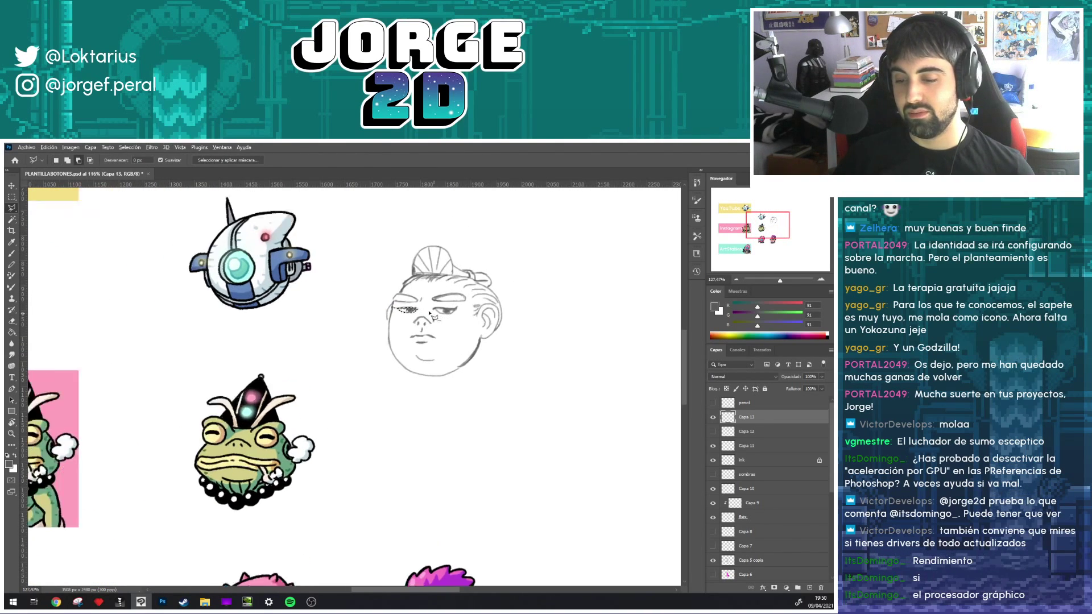
pyautogui.scroll(5, 456, 316)
pyautogui.hotkey('ctrl', 't')
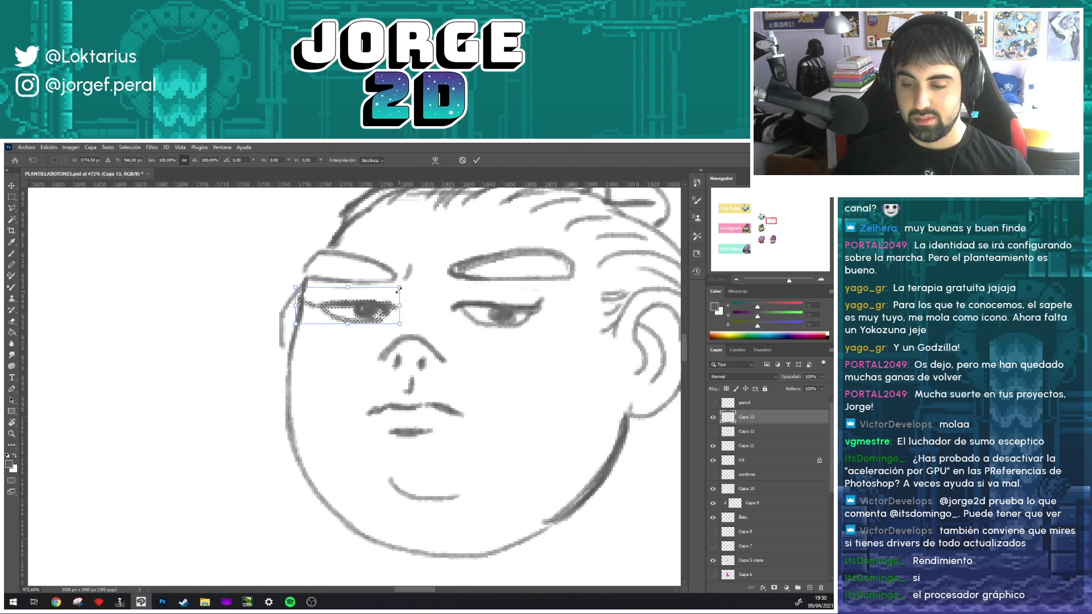
pyautogui.moveTo(399, 287); pyautogui.dragTo(401, 285)
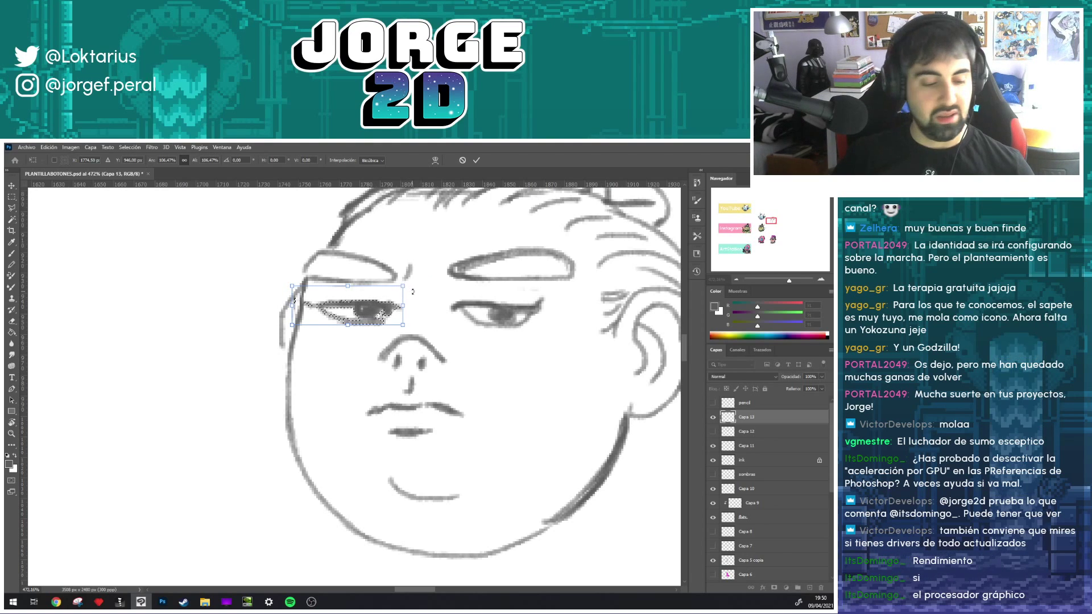
pyautogui.press('Return')
pyautogui.hotkey('ctrl', 'd')
# - Switch to the Eraser, save the button template, and bring up Clip Studio Paint
pyautogui.scroll(-3, 450, 310)
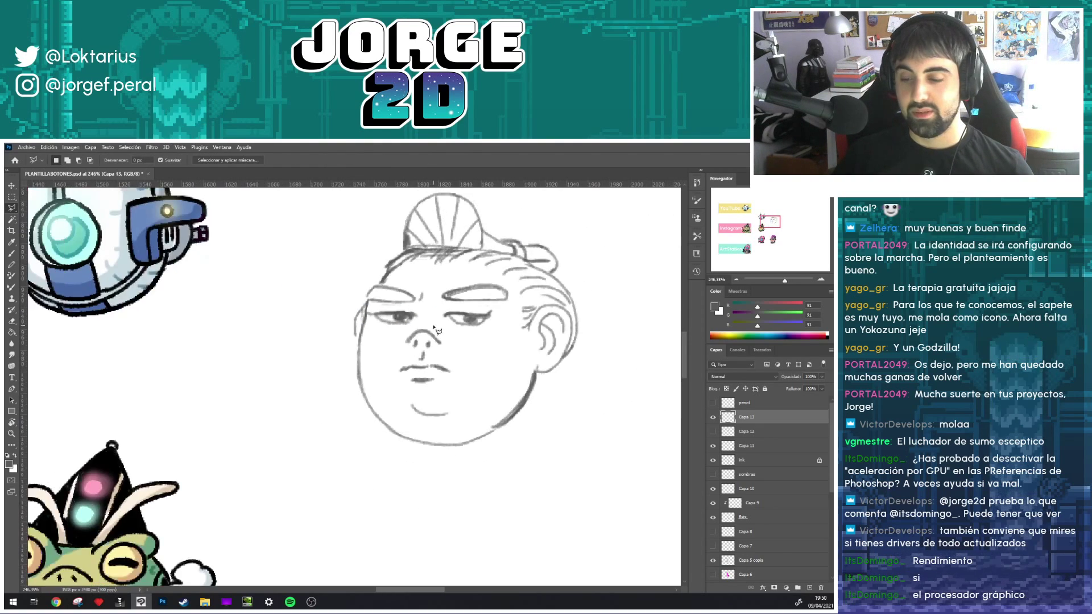
pyautogui.scroll(-3, 466, 319)
pyautogui.scroll(-2, 477, 325)
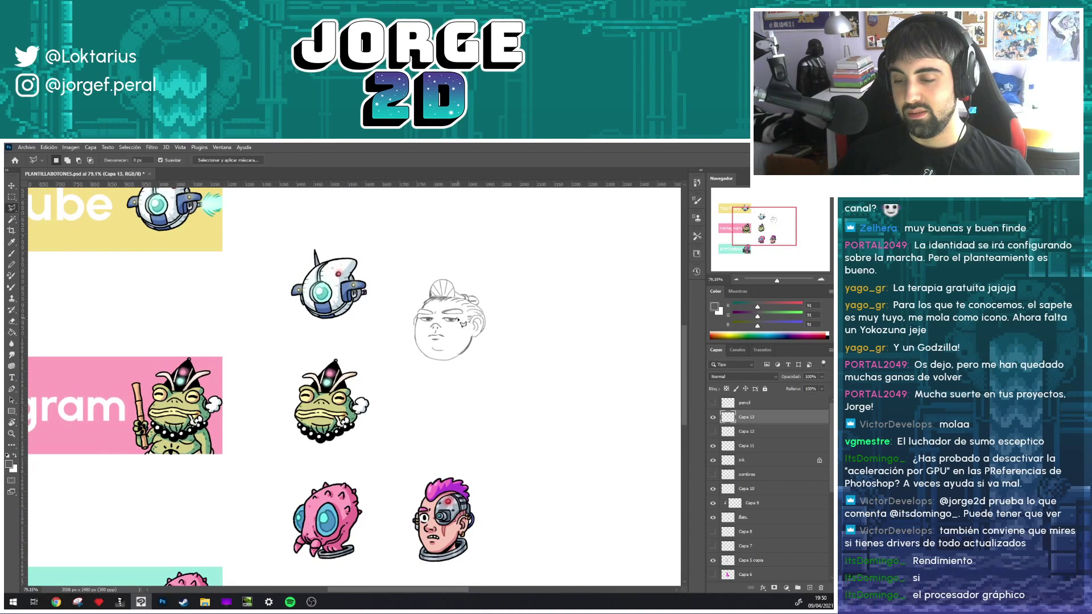
pyautogui.scroll(2, 461, 323)
pyautogui.scroll(2, 433, 323)
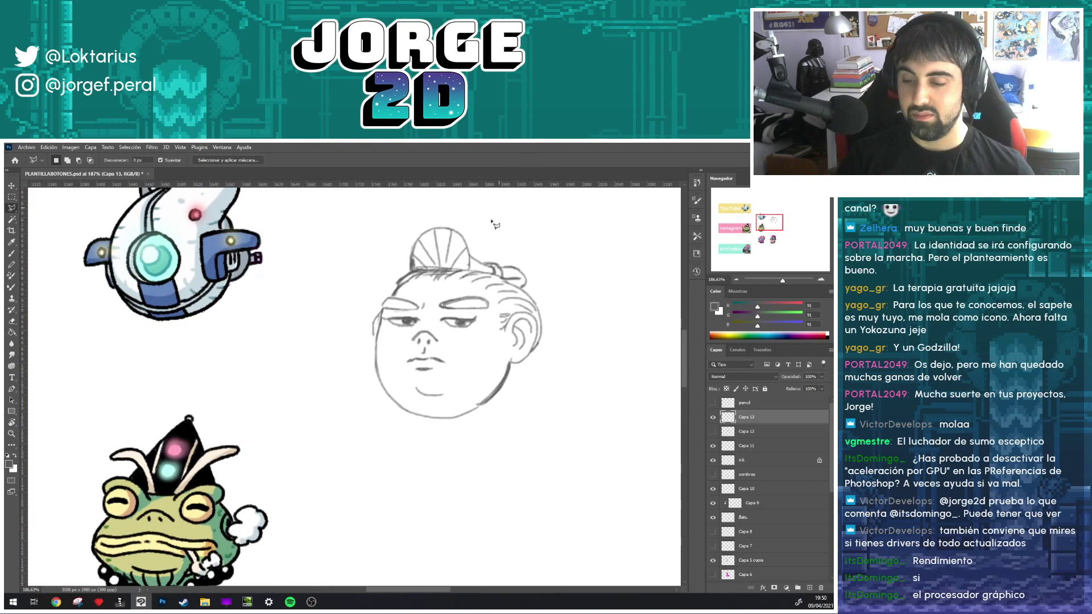
pyautogui.press('e')
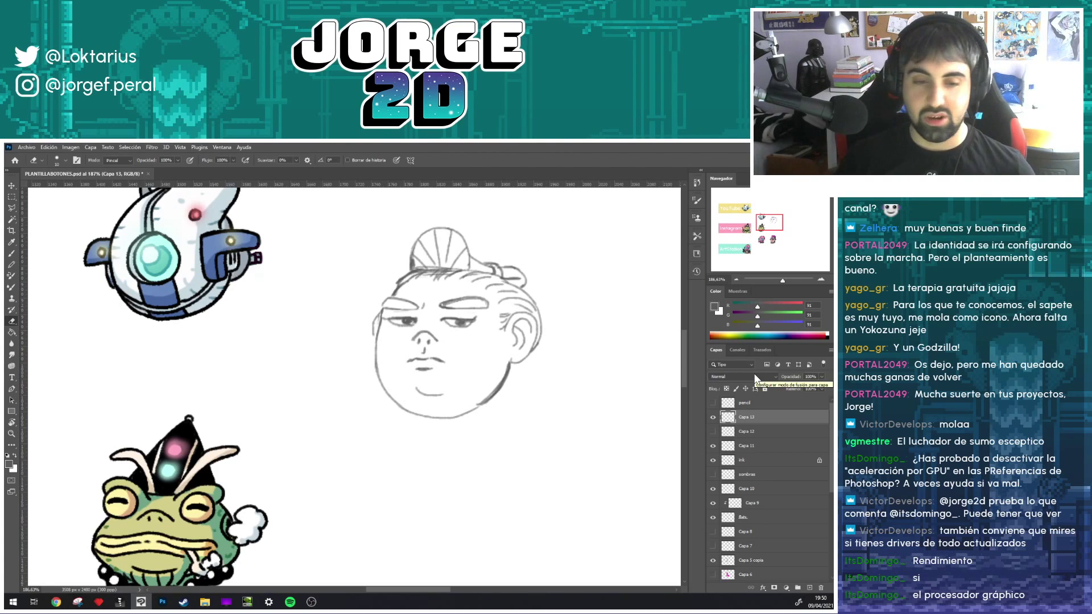
pyautogui.hotkey('ctrl', 's')
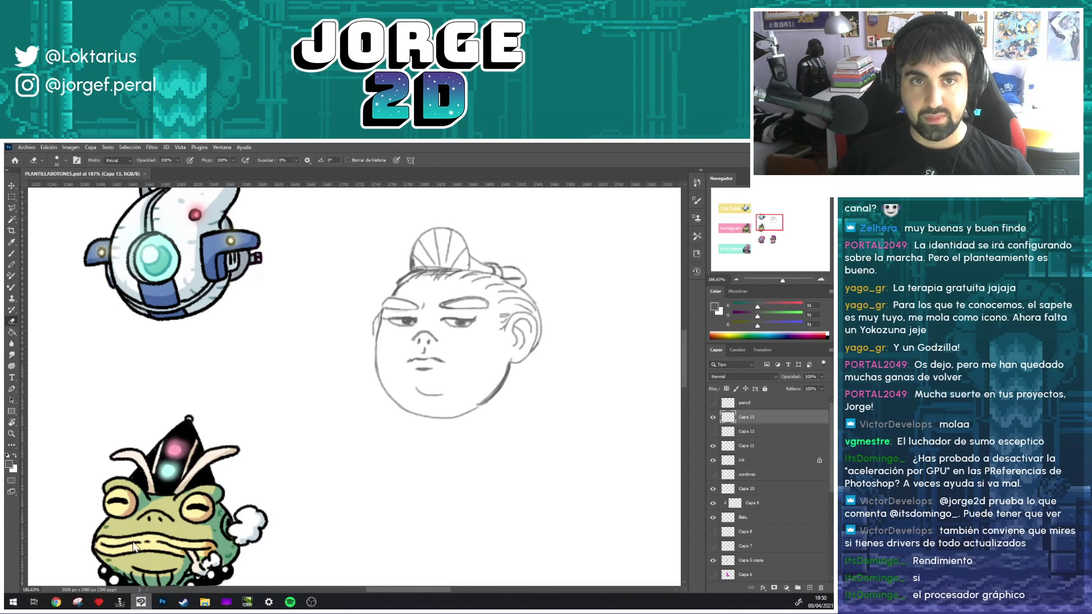
pyautogui.click(140, 602)
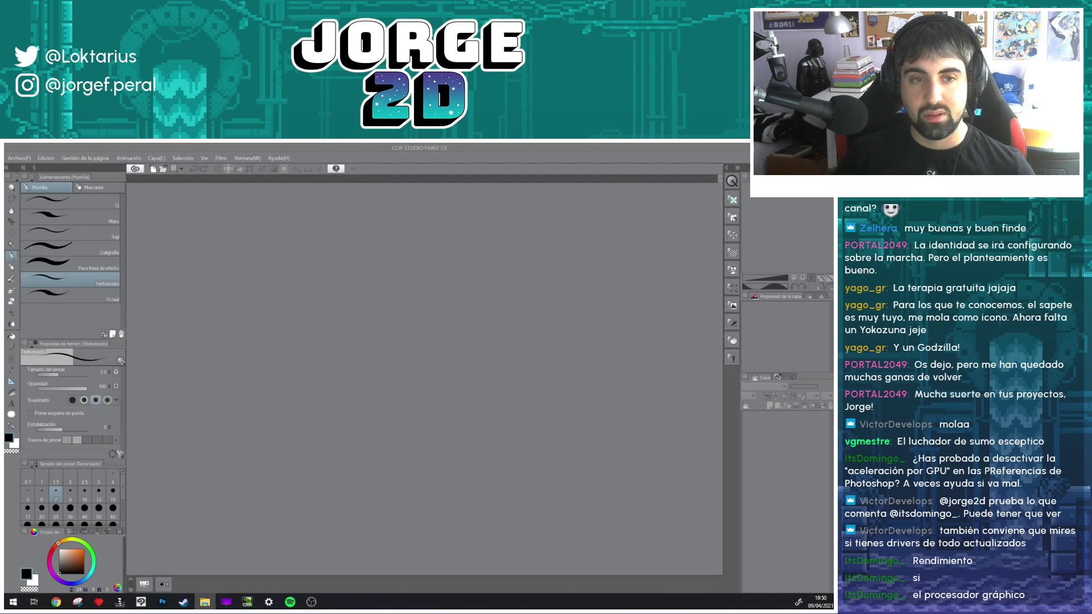
# - In Clip Studio Paint, select layer Capa 13 and move the ink layer higher
pyautogui.click(165, 606)
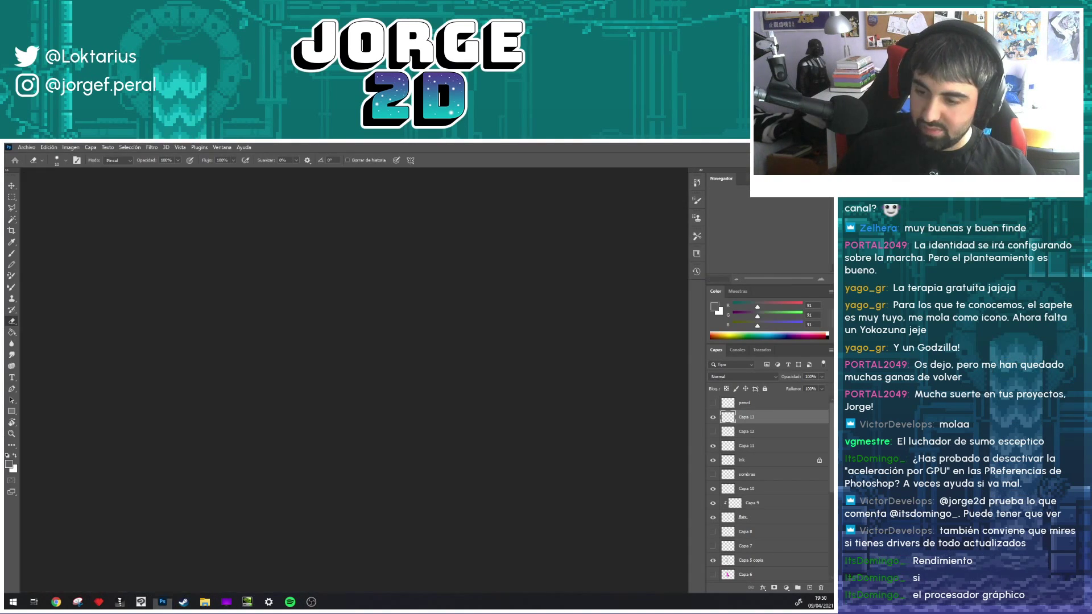
pyautogui.hotkey('alt', 'Tab')
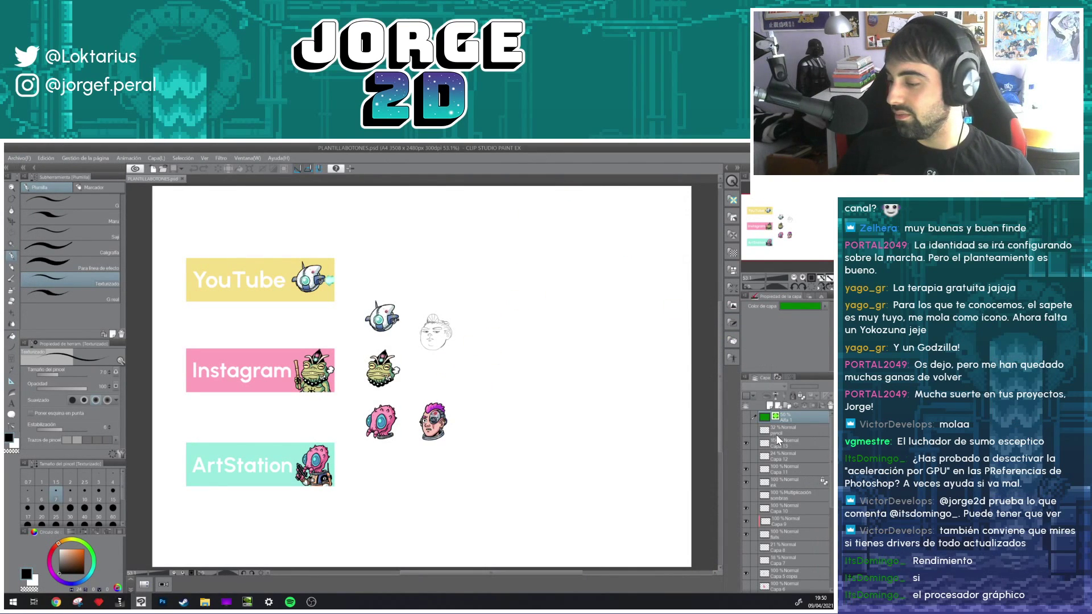
pyautogui.click(785, 447)
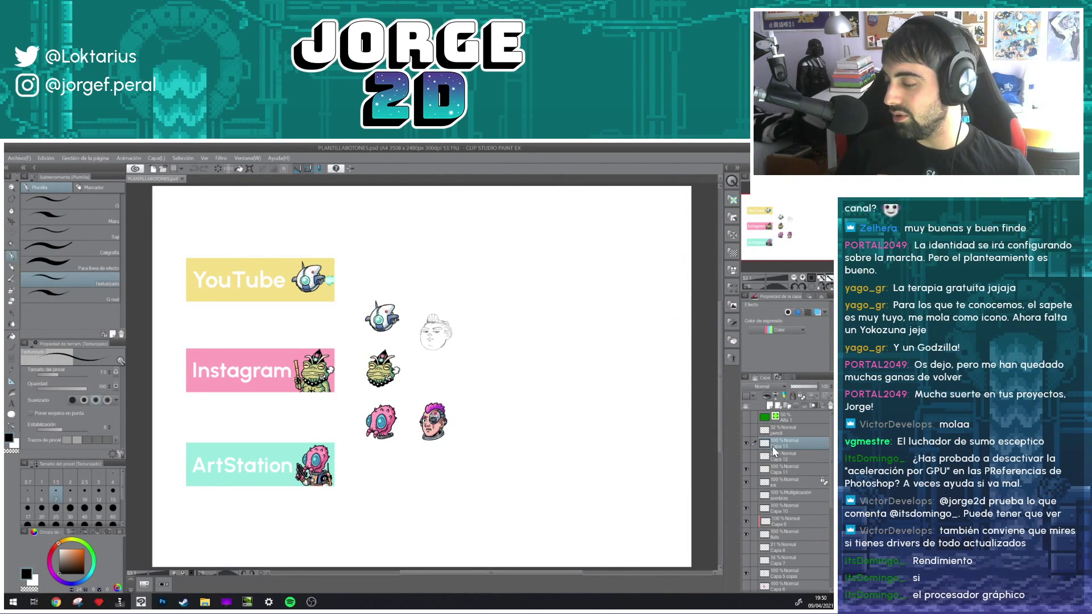
pyautogui.moveTo(776, 481); pyautogui.dragTo(780, 441)
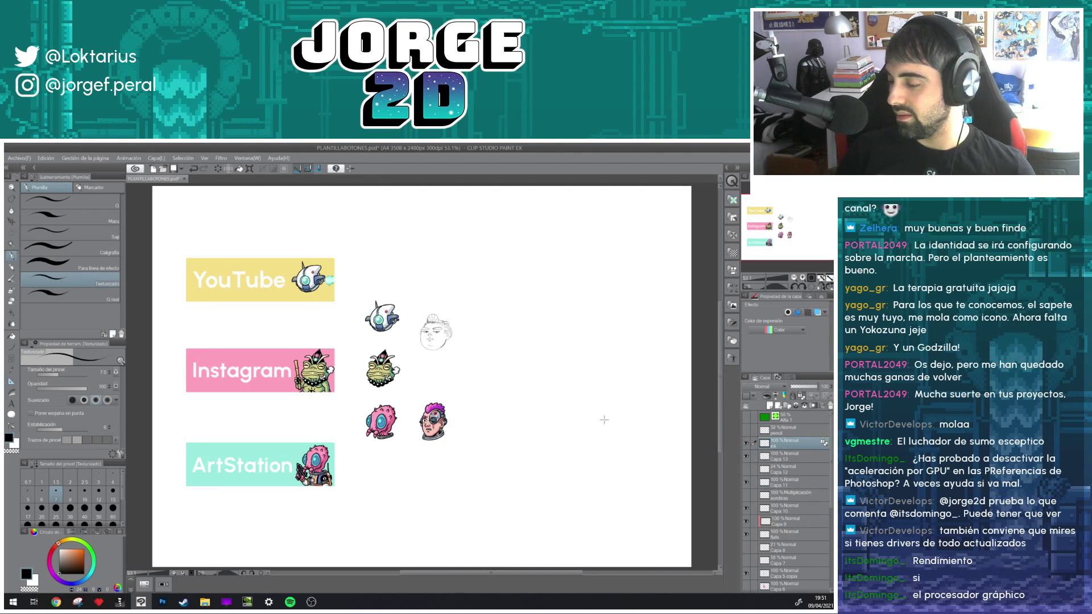
# - Zoom in to 400% and centre the view on the sumo face
pyautogui.scroll(2, 427, 324)
pyautogui.scroll(2, 426, 324)
pyautogui.scroll(3, 426, 324)
pyautogui.scroll(1, 426, 324)
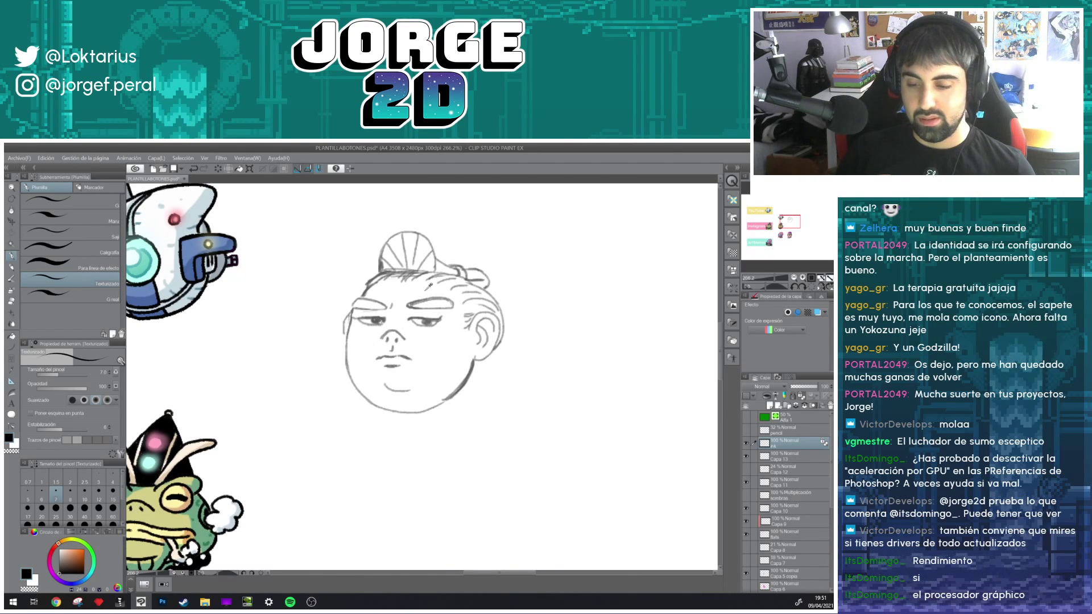
pyautogui.scroll(1, 429, 286)
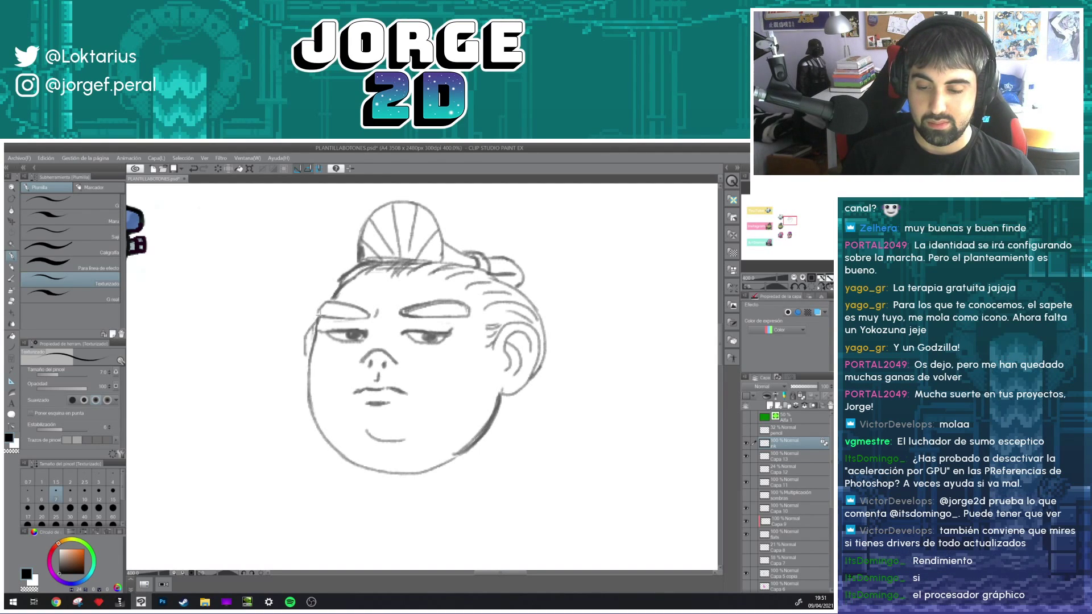
pyautogui.moveTo(320, 325); pyautogui.dragTo(331, 324)
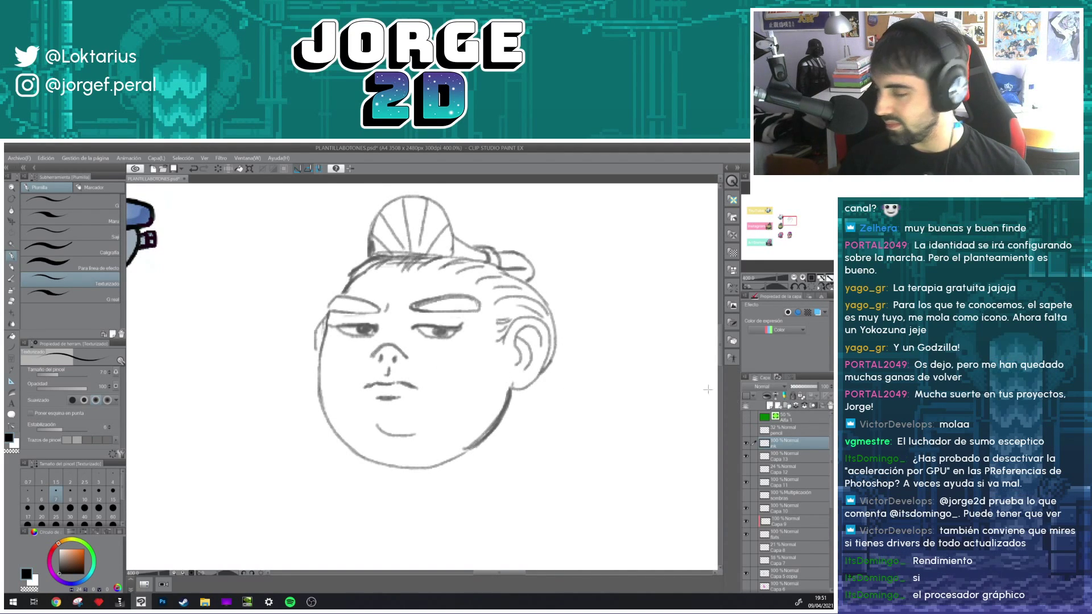
# - Ink thick solid black eyebrows, undoing an overlong first stroke
pyautogui.moveTo(339, 295)
pyautogui.mouseDown()
pyautogui.moveTo(329, 310)
pyautogui.moveTo(380, 306)
pyautogui.moveTo(364, 296)
pyautogui.moveTo(382, 312)
pyautogui.moveTo(343, 313)
pyautogui.moveTo(475, 295)
pyautogui.mouseUp()
pyautogui.hotkey('ctrl', 'z')
pyautogui.hotkey('ctrl', 'z')
pyautogui.hotkey('ctrl', 'z')
pyautogui.moveTo(410, 309); pyautogui.dragTo(476, 310)
pyautogui.moveTo(353, 301)
pyautogui.mouseDown()
pyautogui.moveTo(335, 307)
pyautogui.moveTo(373, 311)
pyautogui.mouseUp()
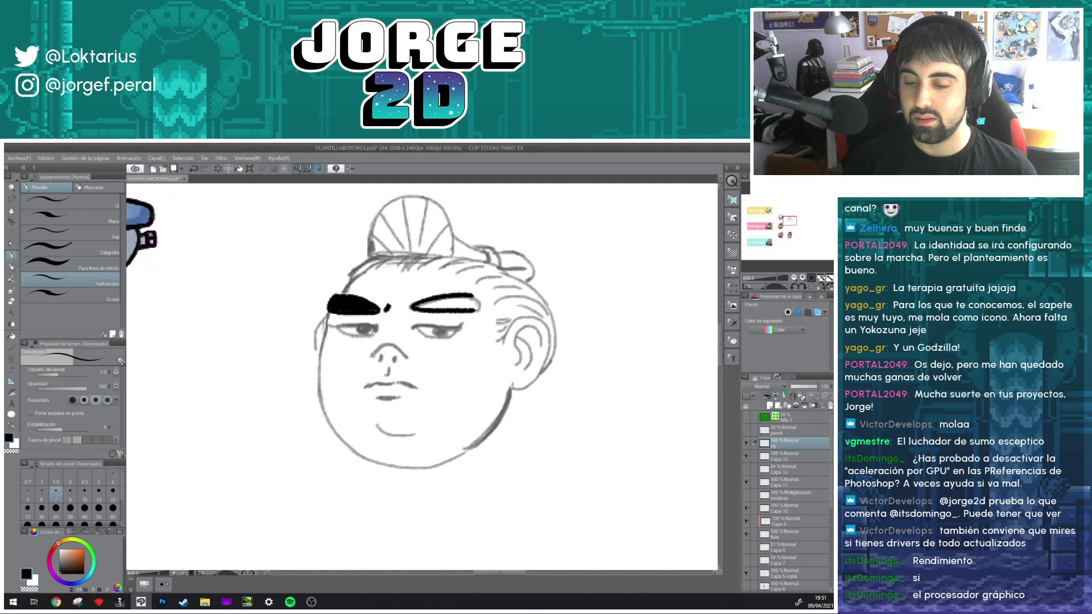
pyautogui.moveTo(450, 304)
pyautogui.mouseDown()
pyautogui.moveTo(418, 306)
pyautogui.moveTo(476, 309)
pyautogui.mouseUp()
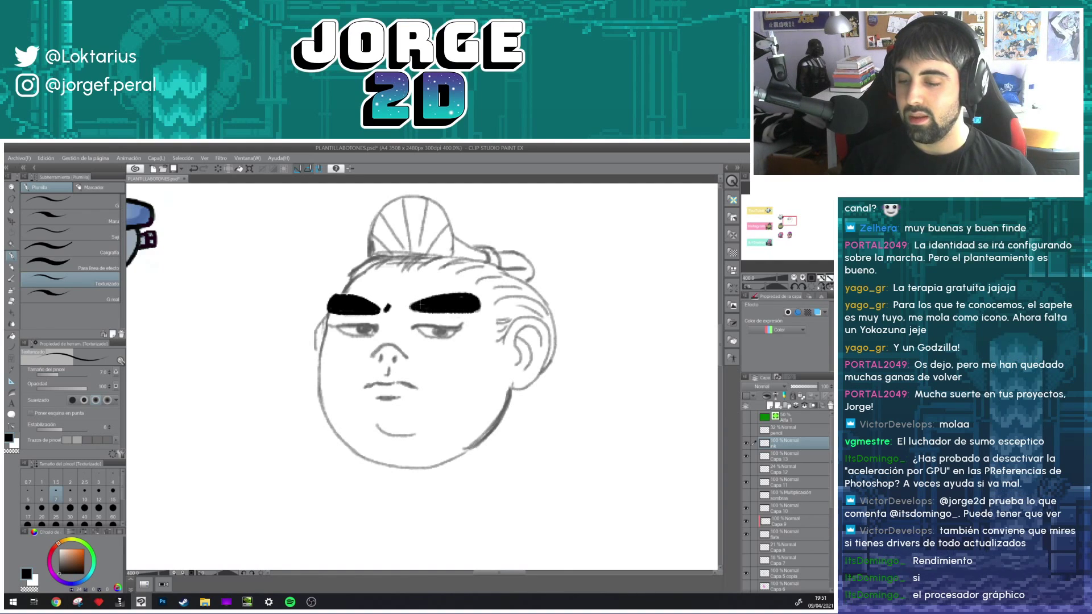
# - Ink dark eyelid lines on both eyes and an arch over the nose
pyautogui.moveTo(409, 340); pyautogui.dragTo(453, 317)
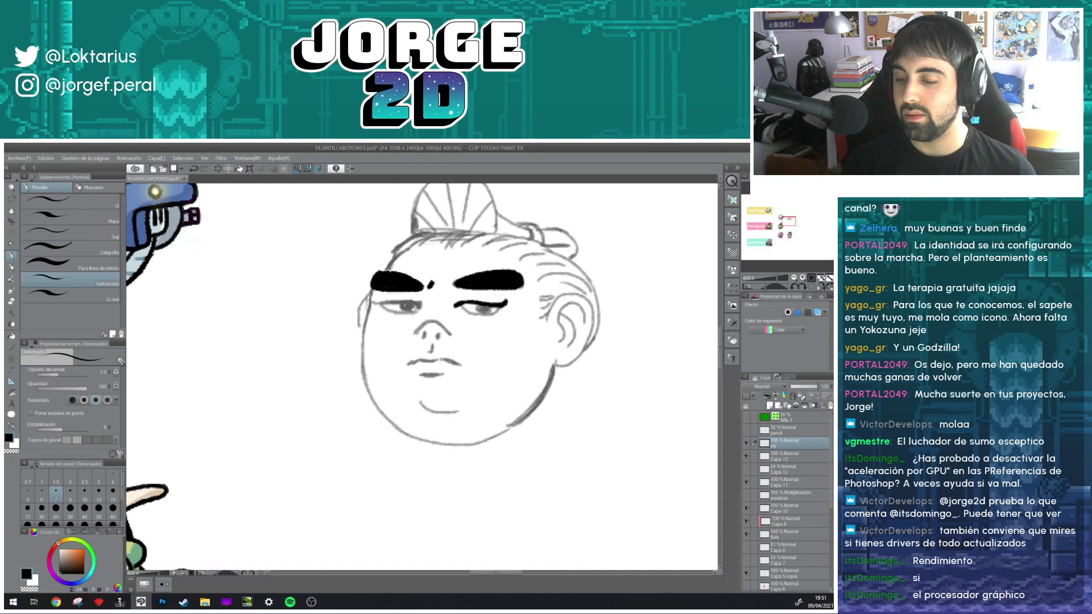
pyautogui.hotkey('ctrl', 'z')
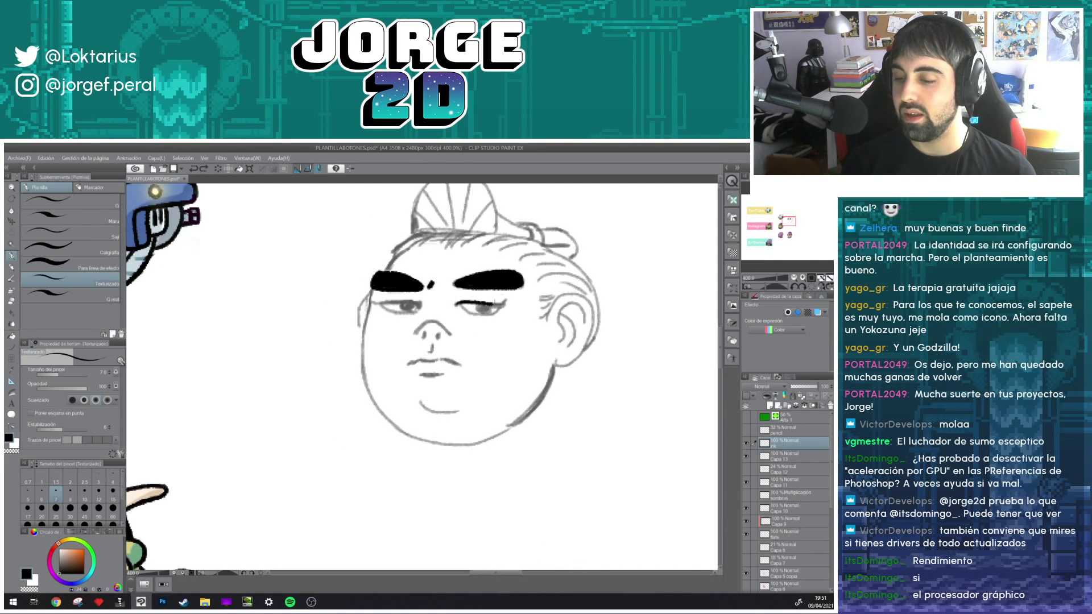
pyautogui.hotkey('ctrl', 'y')
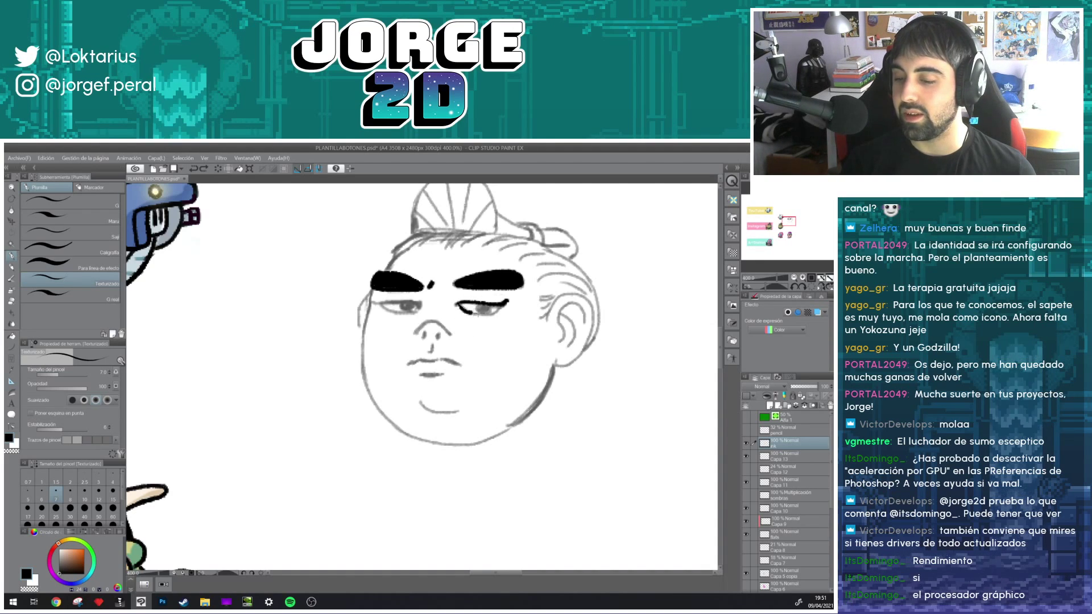
pyautogui.moveTo(490, 317); pyautogui.dragTo(506, 306)
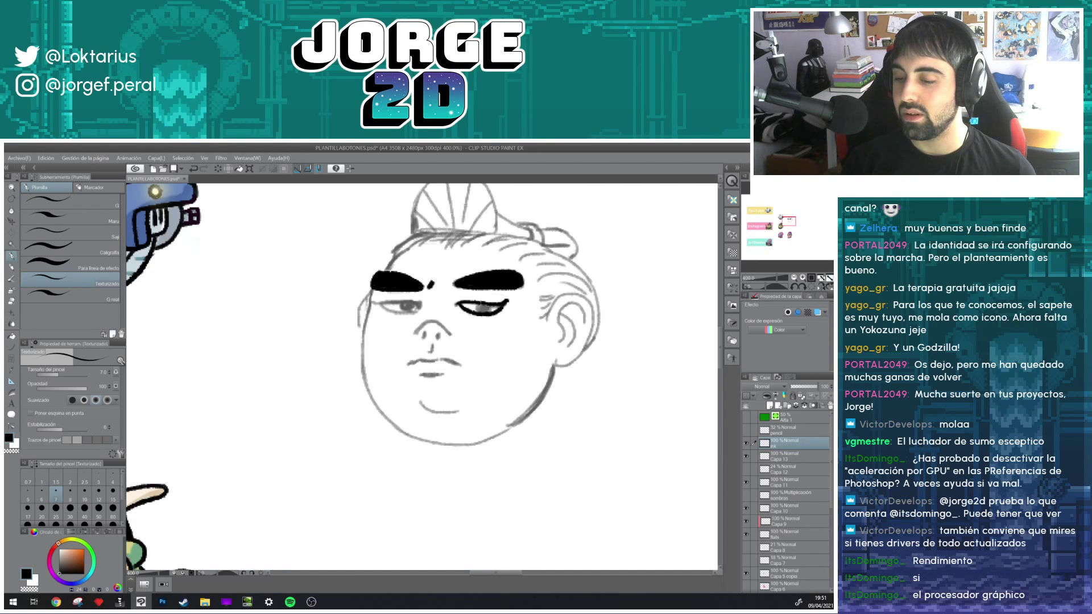
pyautogui.hotkey('ctrl', 'z')
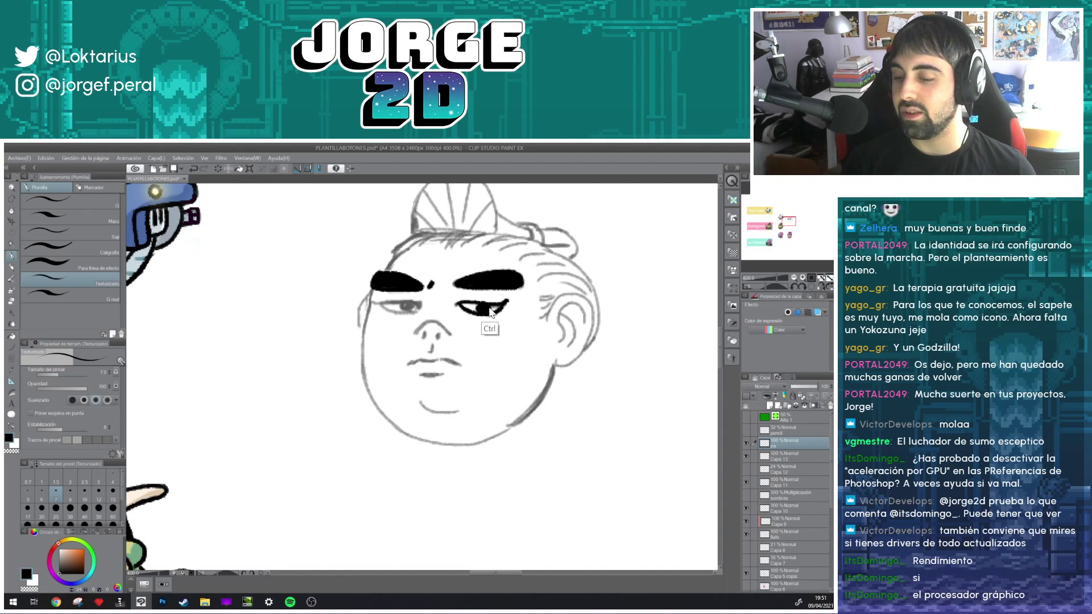
pyautogui.hotkey('ctrl', 'z')
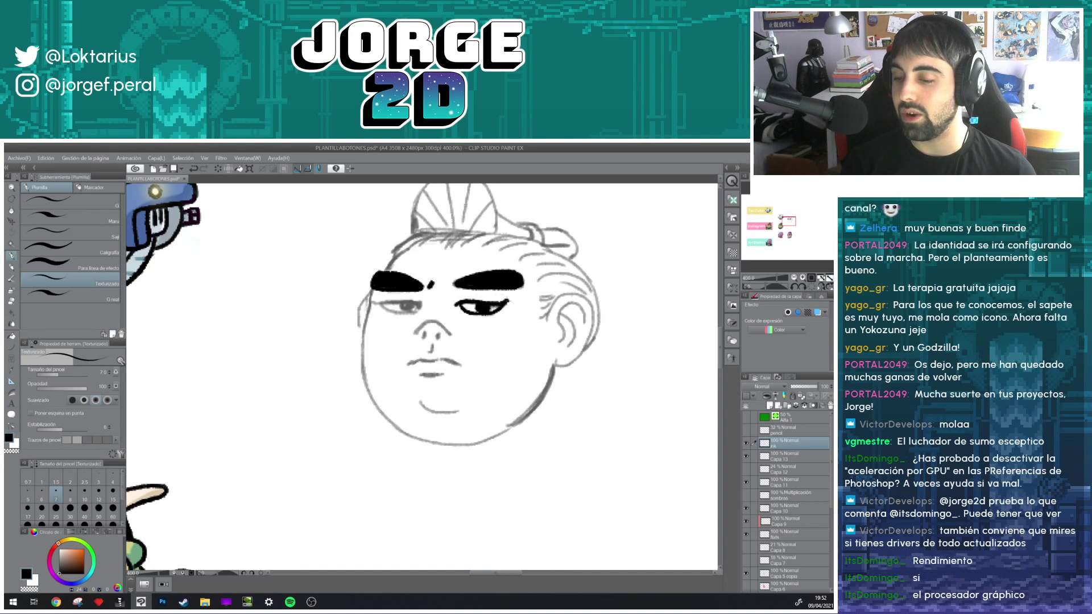
pyautogui.moveTo(370, 299); pyautogui.dragTo(420, 308)
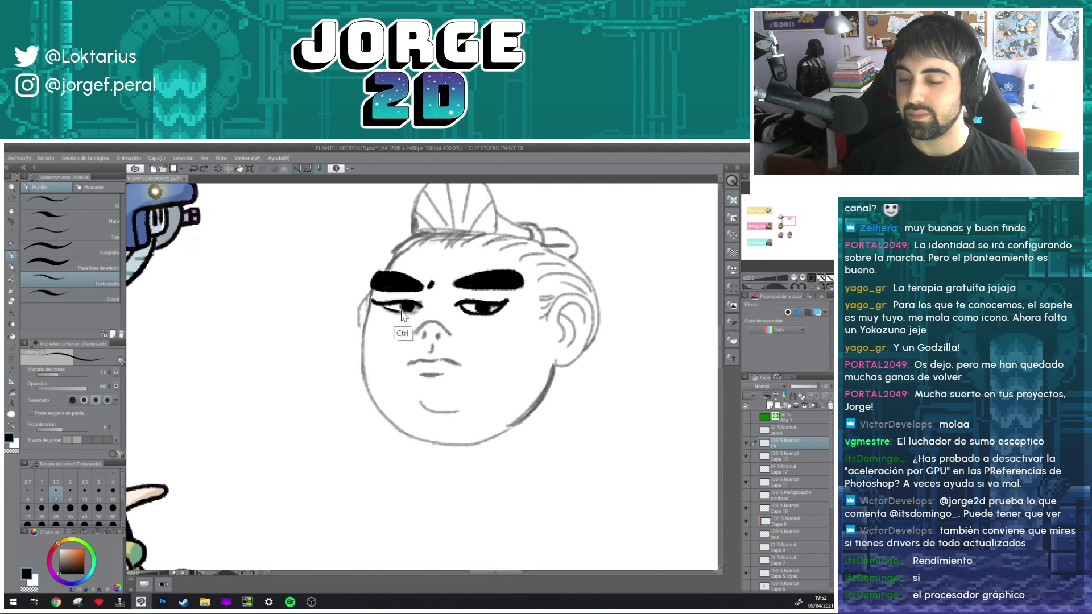
pyautogui.hotkey('ctrl', 'y')
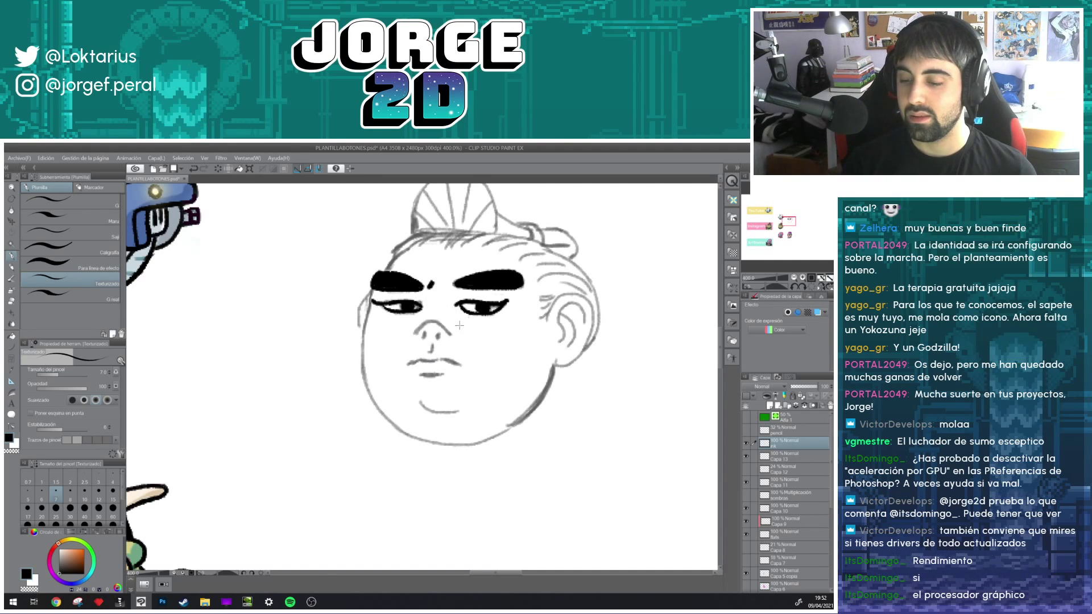
pyautogui.moveTo(414, 333); pyautogui.dragTo(452, 337)
pyautogui.press('e')
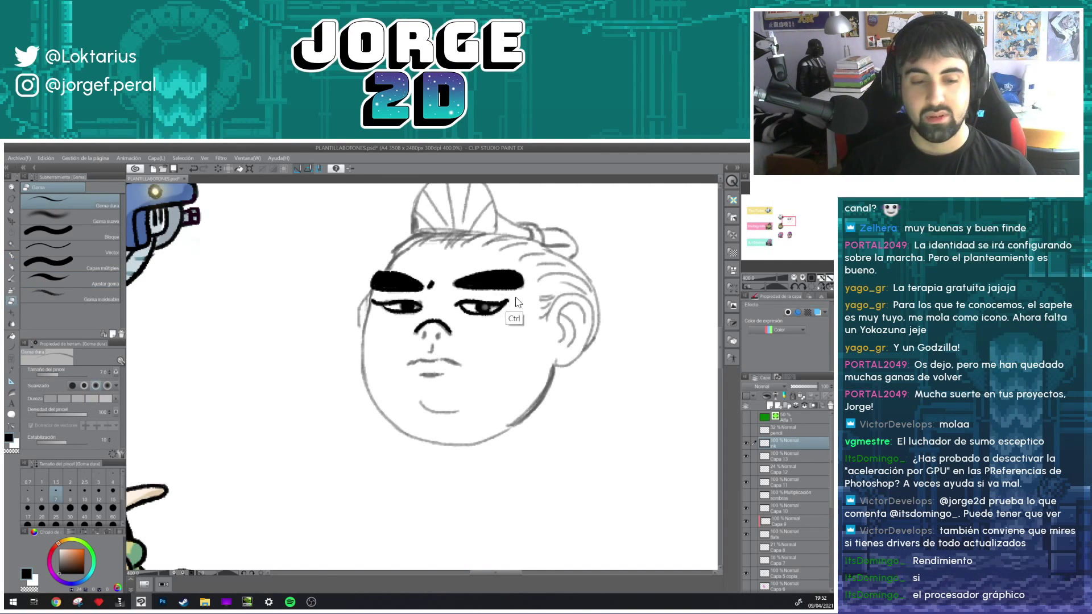
# - Erase a stray mark under the right eye and a pupil highlight with a size-5 eraser
pyautogui.moveTo(506, 310); pyautogui.dragTo(492, 318)
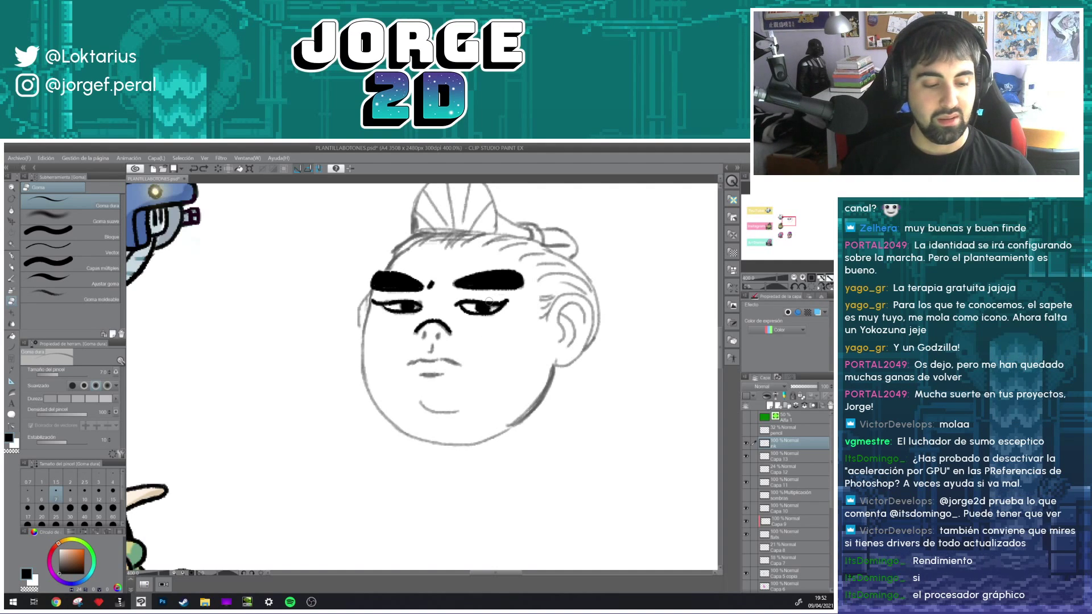
pyautogui.press('[')
pyautogui.press('[')
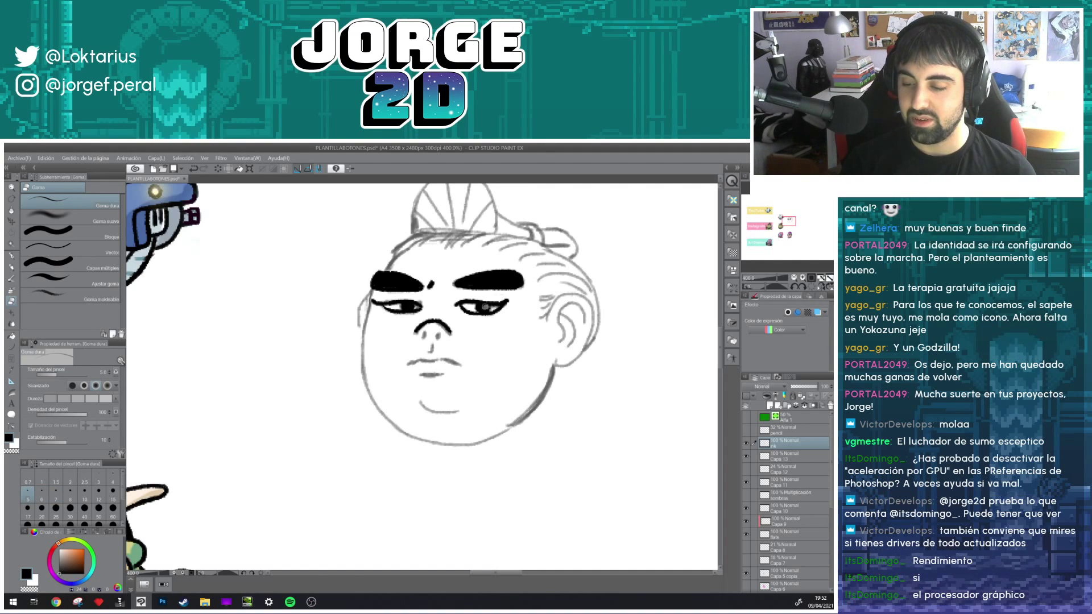
pyautogui.click(485, 308)
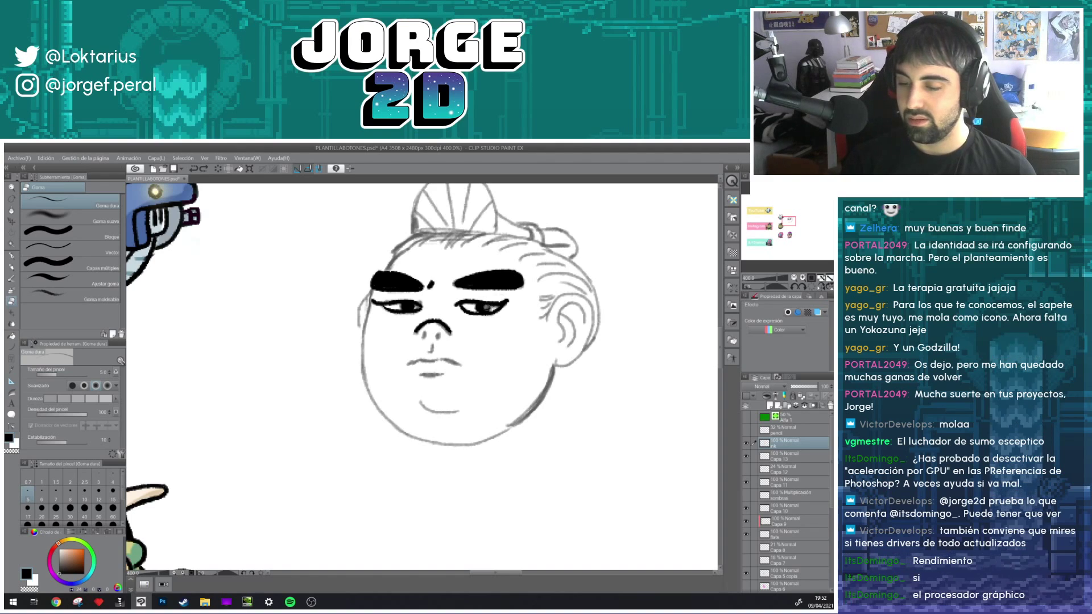
pyautogui.press('b')
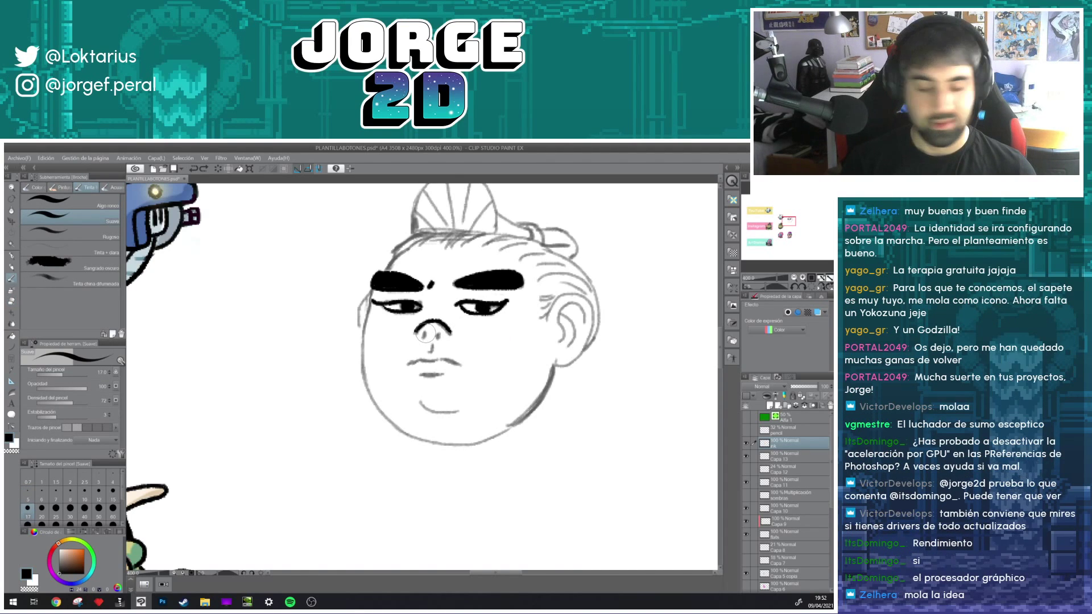
pyautogui.press('p')
# - Fill the nostrils and ink the mouth line and lower lip
pyautogui.moveTo(424, 332); pyautogui.dragTo(439, 337)
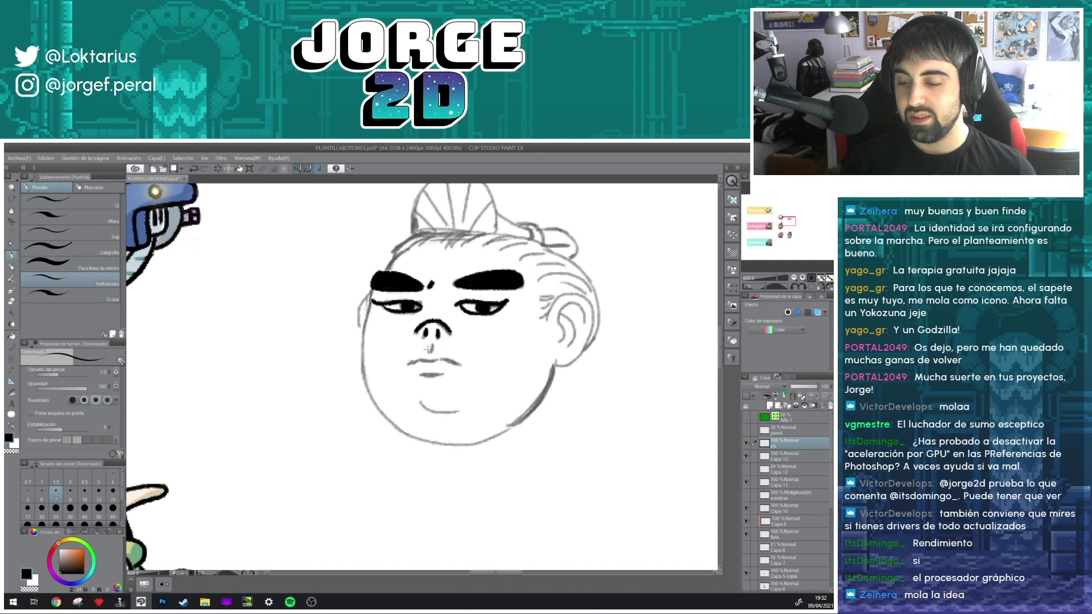
pyautogui.moveTo(431, 338)
pyautogui.mouseDown()
pyautogui.moveTo(435, 353)
pyautogui.moveTo(489, 330)
pyautogui.mouseUp()
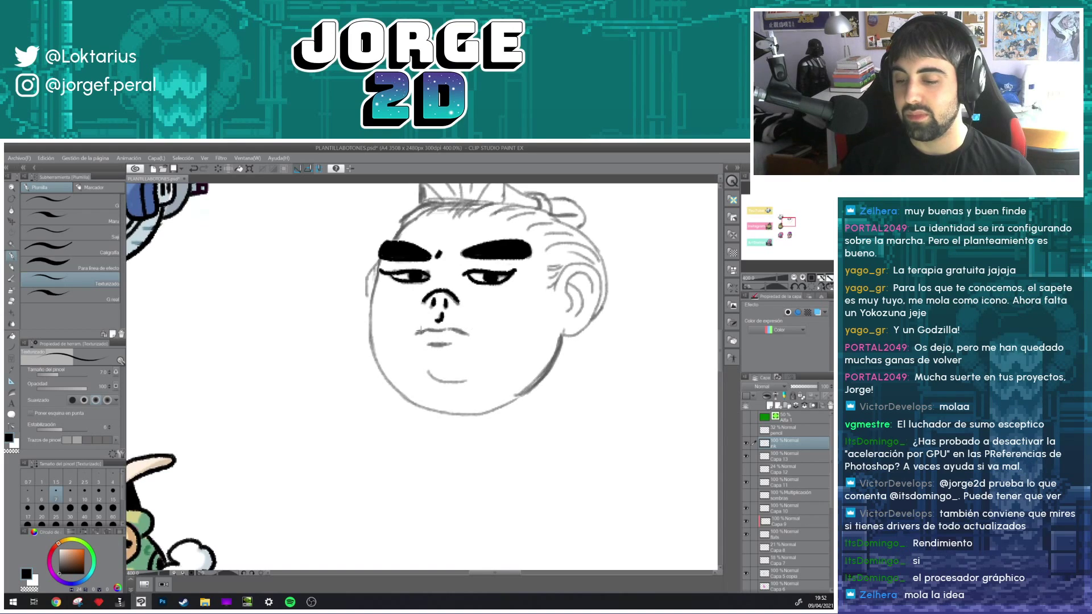
pyautogui.moveTo(414, 329); pyautogui.dragTo(434, 324)
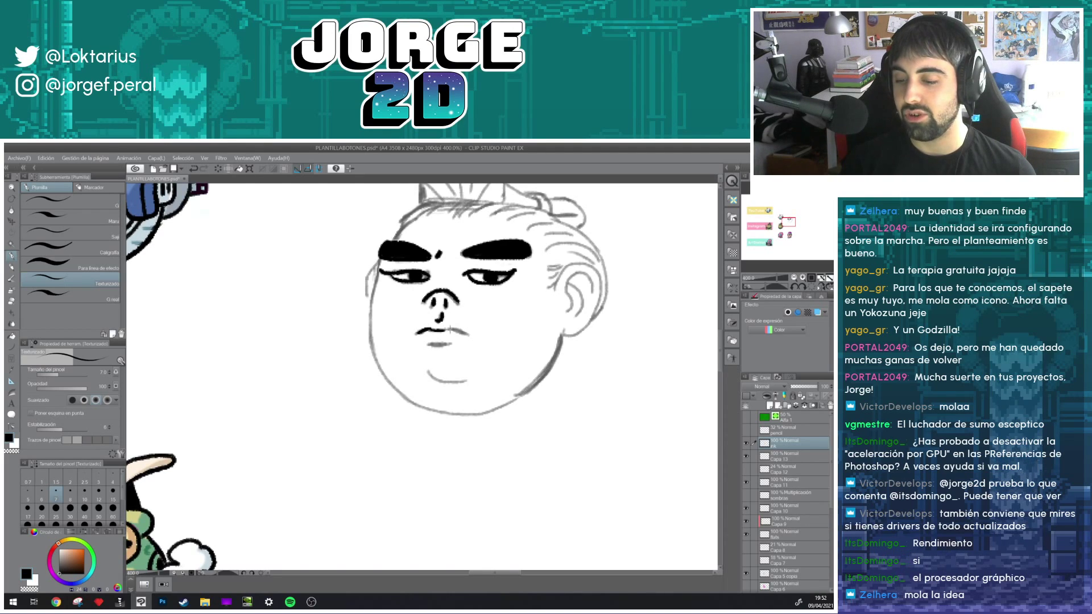
pyautogui.press('ctrl')
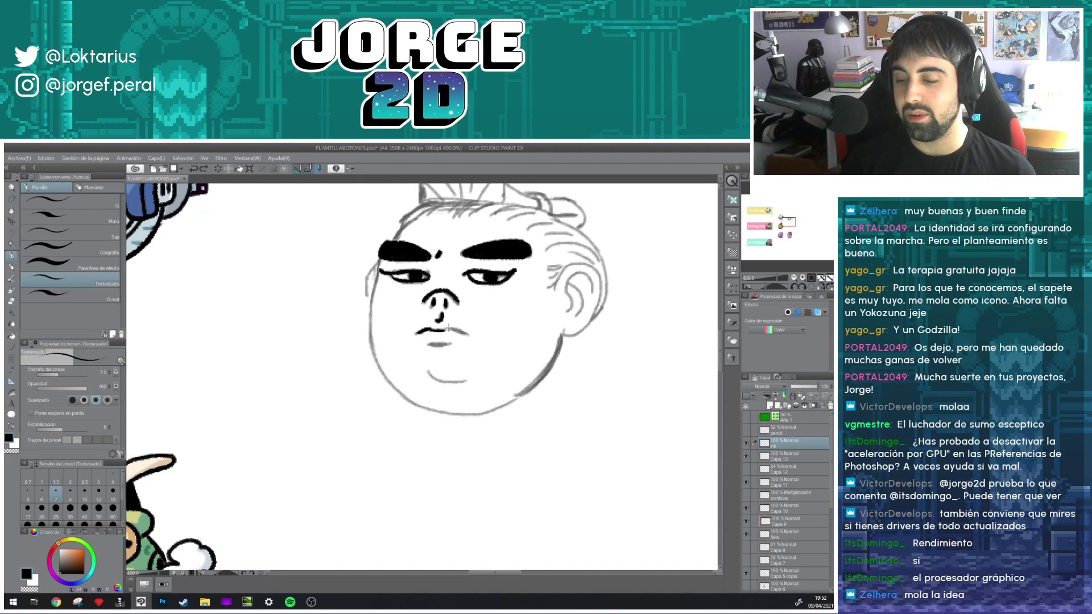
pyautogui.moveTo(447, 328)
pyautogui.mouseDown()
pyautogui.moveTo(468, 334)
pyautogui.moveTo(452, 344)
pyautogui.mouseUp()
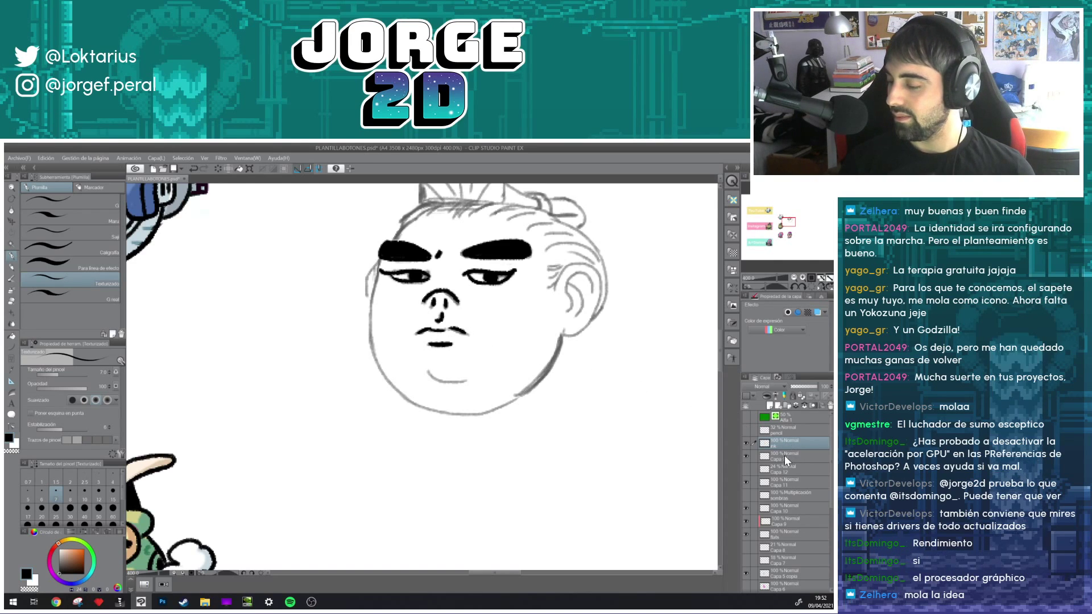
# - Fade the Capa 13 sketch to 47% opacity and ink the left face contour
pyautogui.click(783, 456)
pyautogui.moveTo(813, 388); pyautogui.dragTo(804, 388)
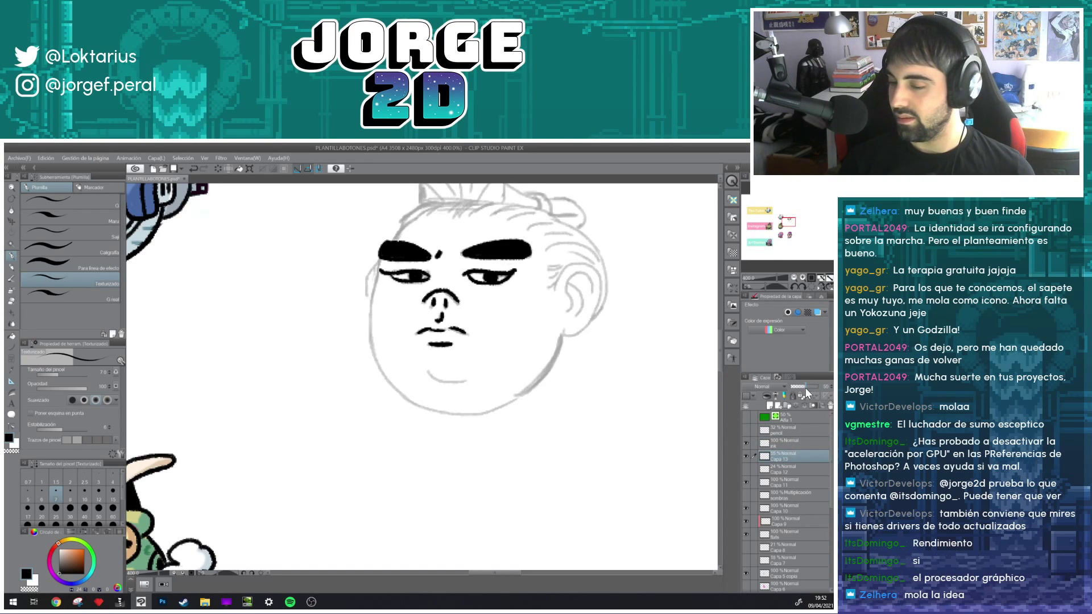
pyautogui.click(787, 448)
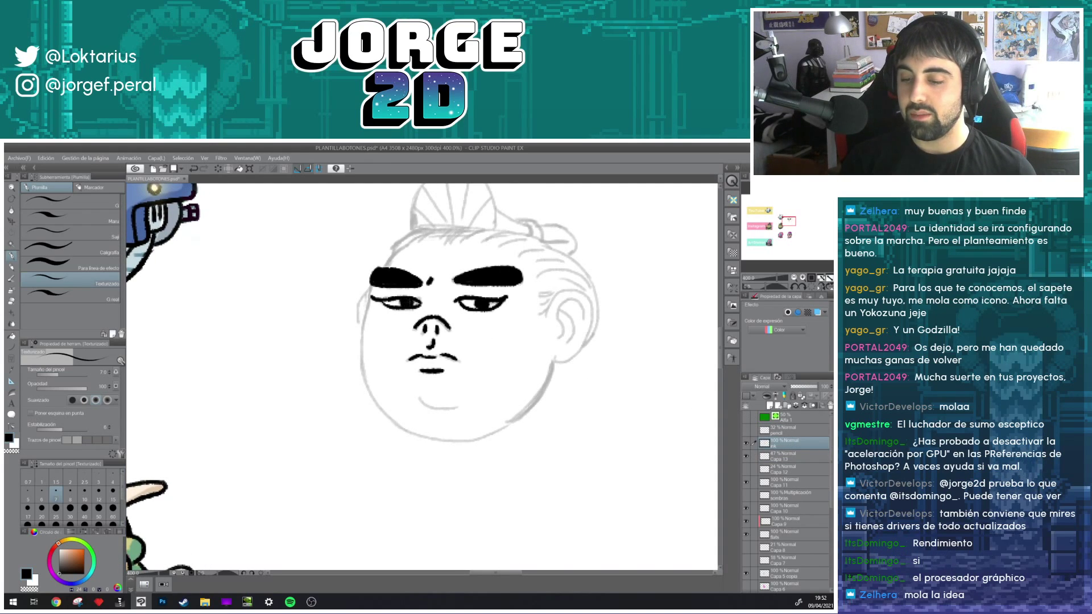
pyautogui.moveTo(373, 285); pyautogui.dragTo(359, 370)
pyautogui.moveTo(362, 330)
pyautogui.mouseDown()
pyautogui.moveTo(369, 394)
pyautogui.moveTo(377, 320)
pyautogui.moveTo(428, 352)
pyautogui.mouseUp()
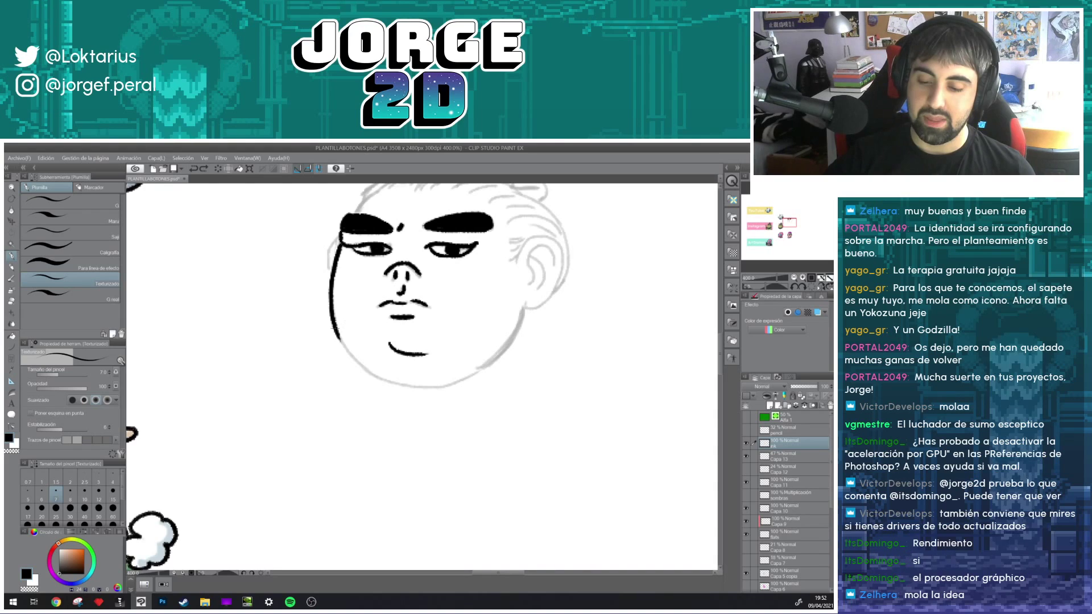
# - Ink the jaw line on the left and retry the right jaw stroke
pyautogui.moveTo(335, 331)
pyautogui.mouseDown()
pyautogui.moveTo(384, 379)
pyautogui.moveTo(455, 385)
pyautogui.mouseUp()
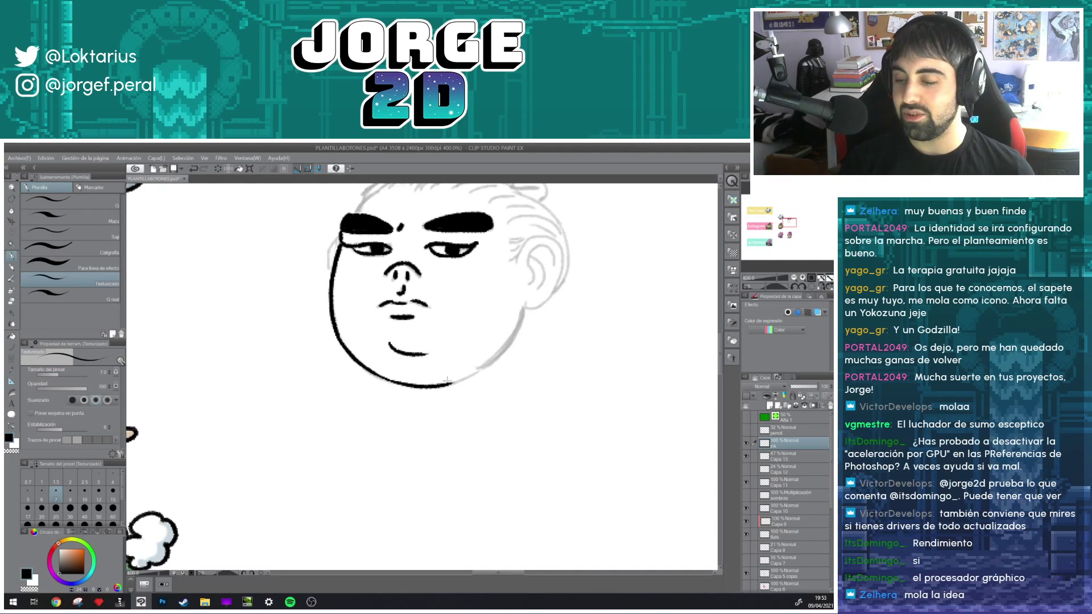
pyautogui.moveTo(522, 308); pyautogui.dragTo(475, 369)
pyautogui.hotkey('ctrl', 'z')
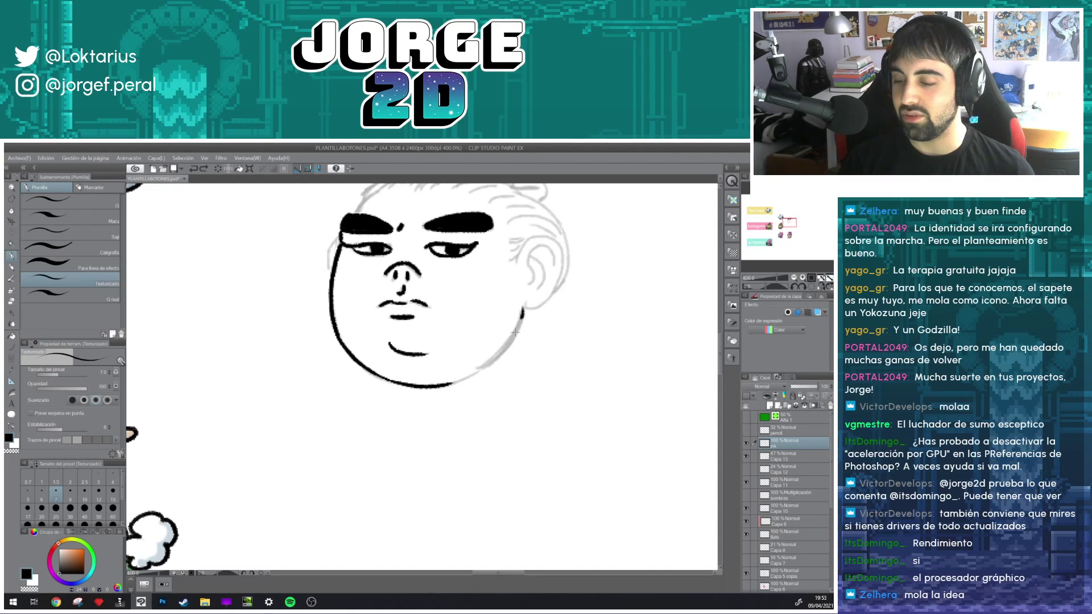
pyautogui.moveTo(522, 307); pyautogui.dragTo(490, 364)
pyautogui.hotkey('ctrl', 'z')
pyautogui.moveTo(522, 307); pyautogui.dragTo(475, 372)
pyautogui.hotkey('ctrl', 'z')
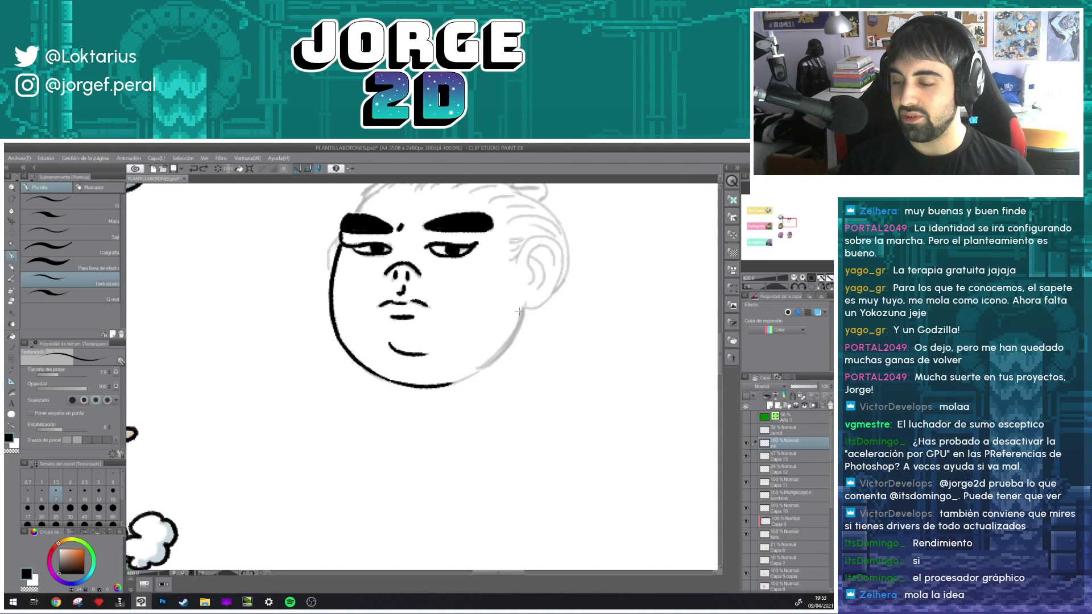
pyautogui.moveTo(523, 307)
pyautogui.mouseDown()
pyautogui.moveTo(472, 373)
pyautogui.moveTo(511, 342)
pyautogui.mouseUp()
pyautogui.hotkey('ctrl', 'z')
# - Ink the outer curve of the ear and begin the top of the hair bun
pyautogui.moveTo(535, 298); pyautogui.dragTo(473, 361)
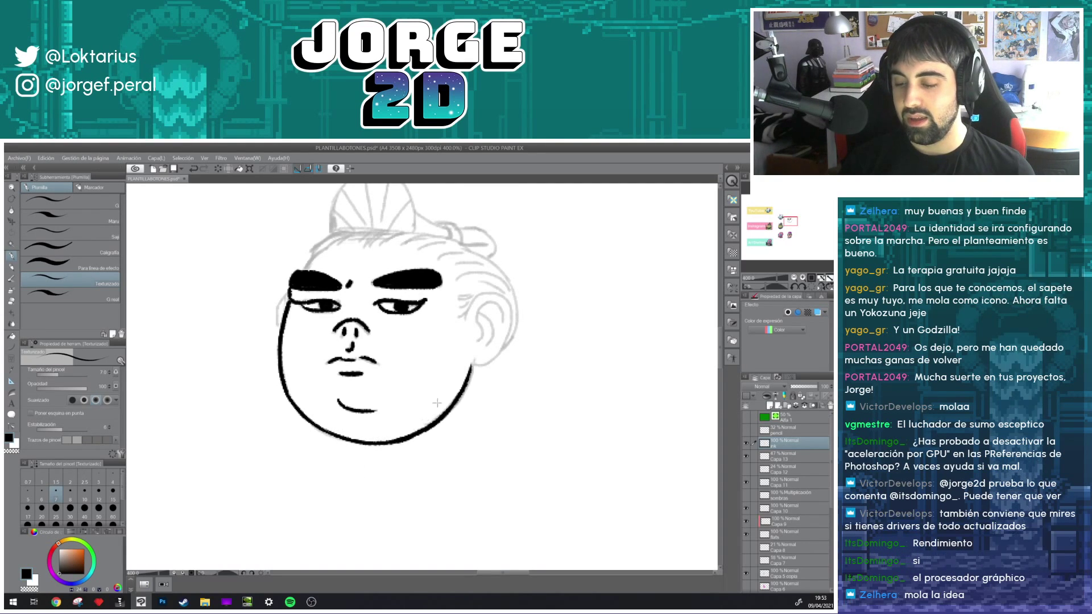
pyautogui.moveTo(495, 304); pyautogui.dragTo(487, 343)
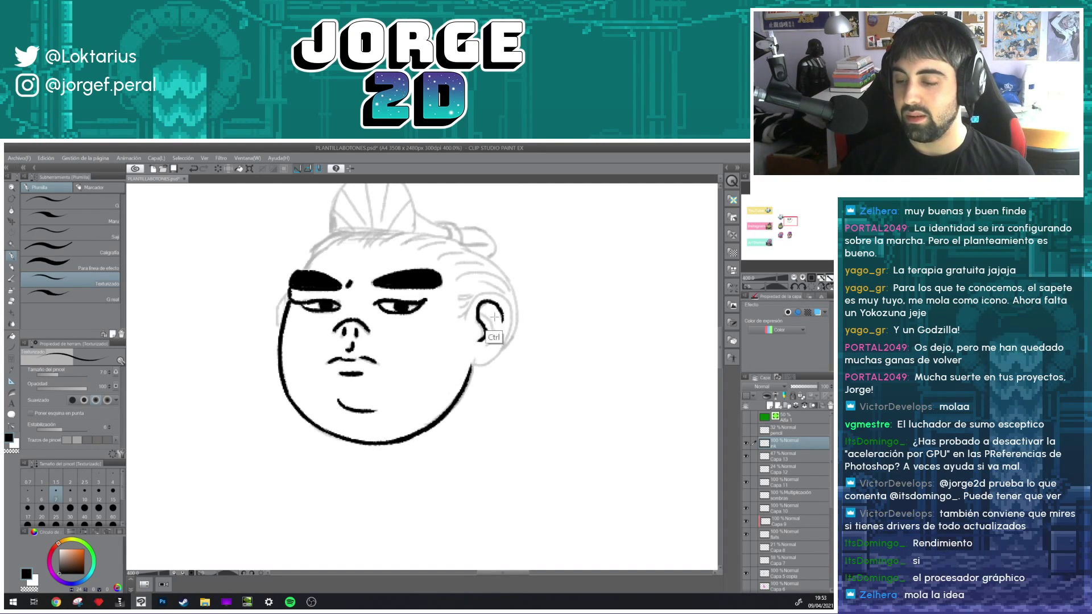
pyautogui.hotkey('ctrl', 'z')
pyautogui.moveTo(495, 301); pyautogui.dragTo(488, 342)
pyautogui.hotkey('ctrl', 'z')
pyautogui.moveTo(494, 301)
pyautogui.mouseDown()
pyautogui.moveTo(476, 340)
pyautogui.moveTo(510, 299)
pyautogui.moveTo(505, 334)
pyautogui.mouseUp()
pyautogui.hotkey('ctrl', 'z')
pyautogui.hotkey('ctrl', 'z')
pyautogui.hotkey('ctrl', 'z')
pyautogui.hotkey('ctrl', 'z')
pyautogui.hotkey('ctrl', 'z')
pyautogui.moveTo(508, 296)
pyautogui.mouseDown()
pyautogui.moveTo(506, 335)
pyautogui.moveTo(483, 367)
pyautogui.moveTo(492, 356)
pyautogui.mouseUp()
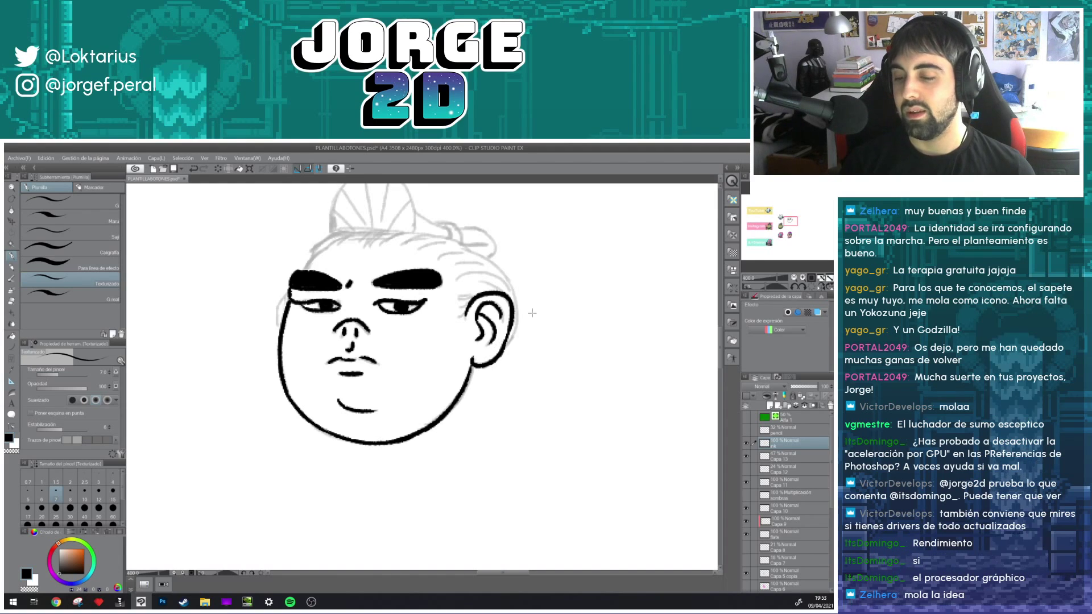
pyautogui.moveTo(532, 313); pyautogui.dragTo(571, 360)
pyautogui.moveTo(411, 224)
pyautogui.mouseDown()
pyautogui.moveTo(392, 227)
pyautogui.moveTo(369, 280)
pyautogui.mouseUp()
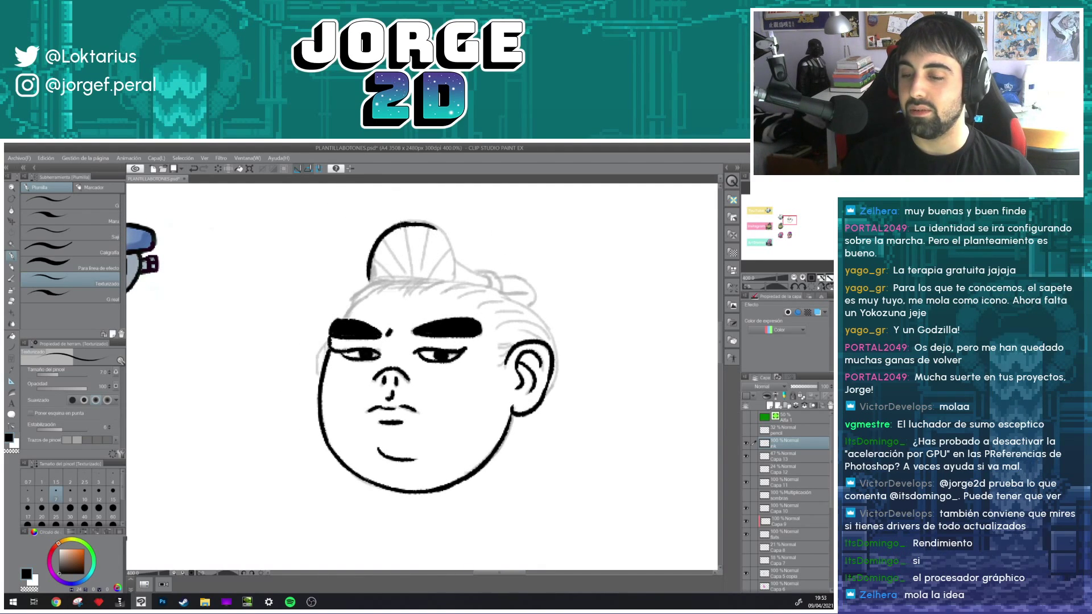
# - Ink the bun's rounded arc and its bottom edge
pyautogui.moveTo(411, 224); pyautogui.dragTo(451, 251)
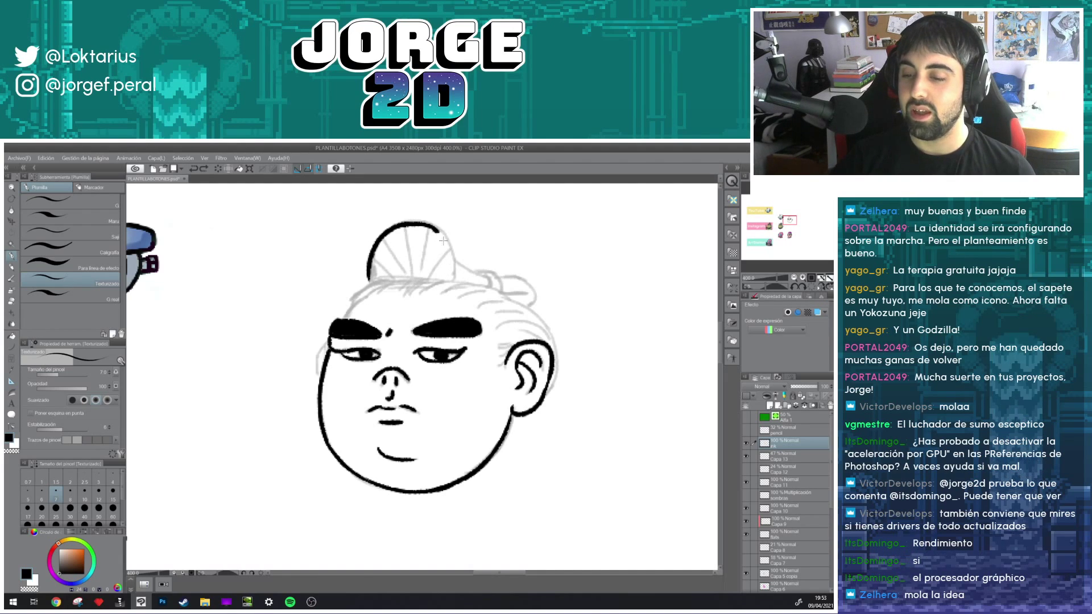
pyautogui.hotkey('ctrl', 'z')
pyautogui.hotkey('ctrl', 'z')
pyautogui.hotkey('ctrl', 'y')
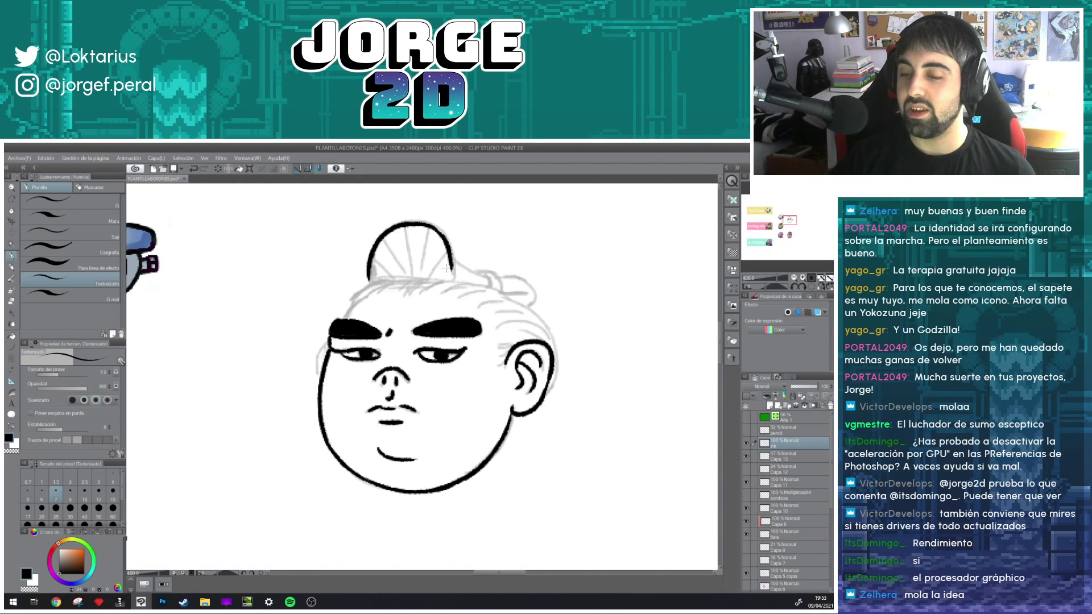
pyautogui.hotkey('ctrl', 'z')
pyautogui.hotkey('ctrl', 'y')
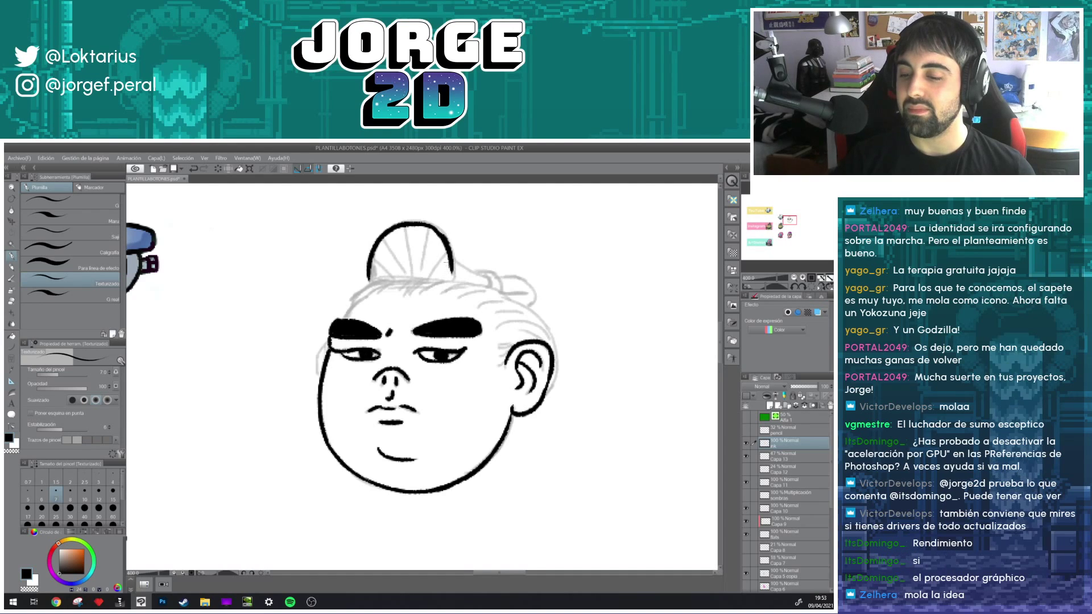
pyautogui.hotkey('ctrl', 'y')
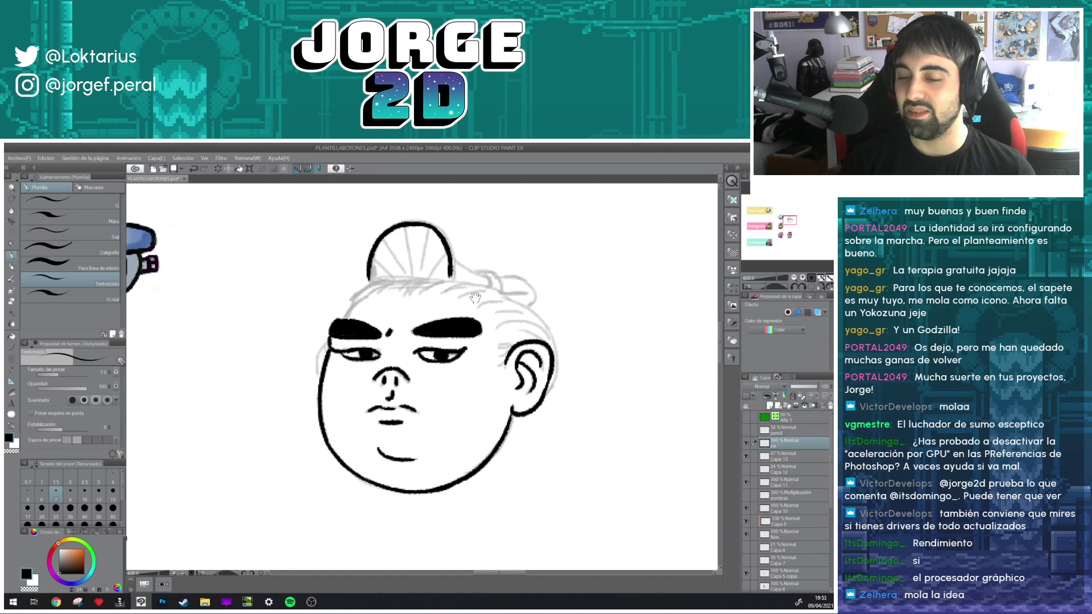
pyautogui.moveTo(475, 298); pyautogui.dragTo(452, 288)
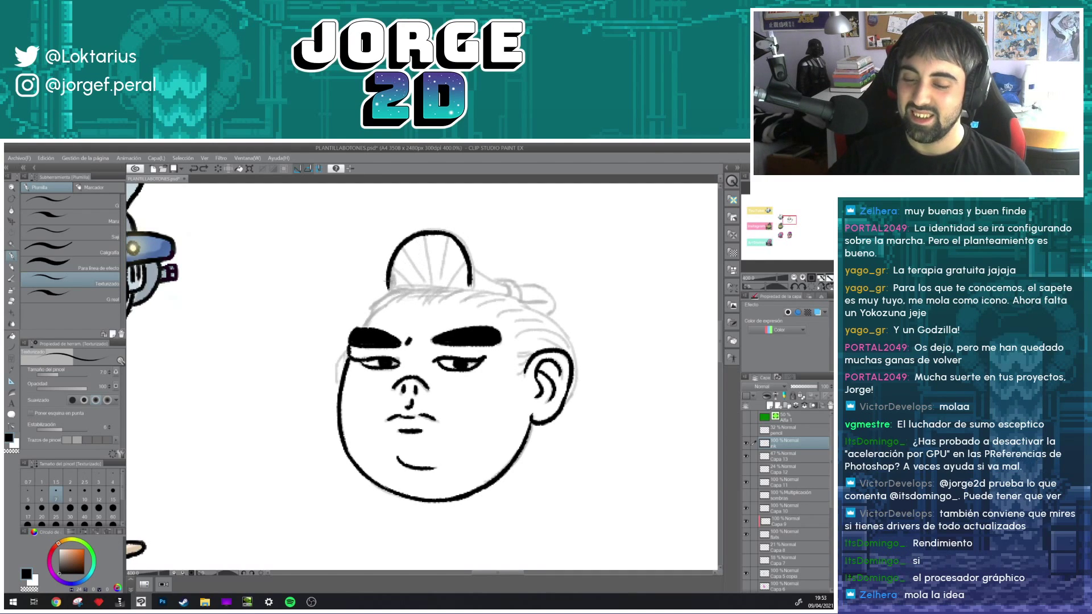
pyautogui.moveTo(387, 283); pyautogui.dragTo(430, 285)
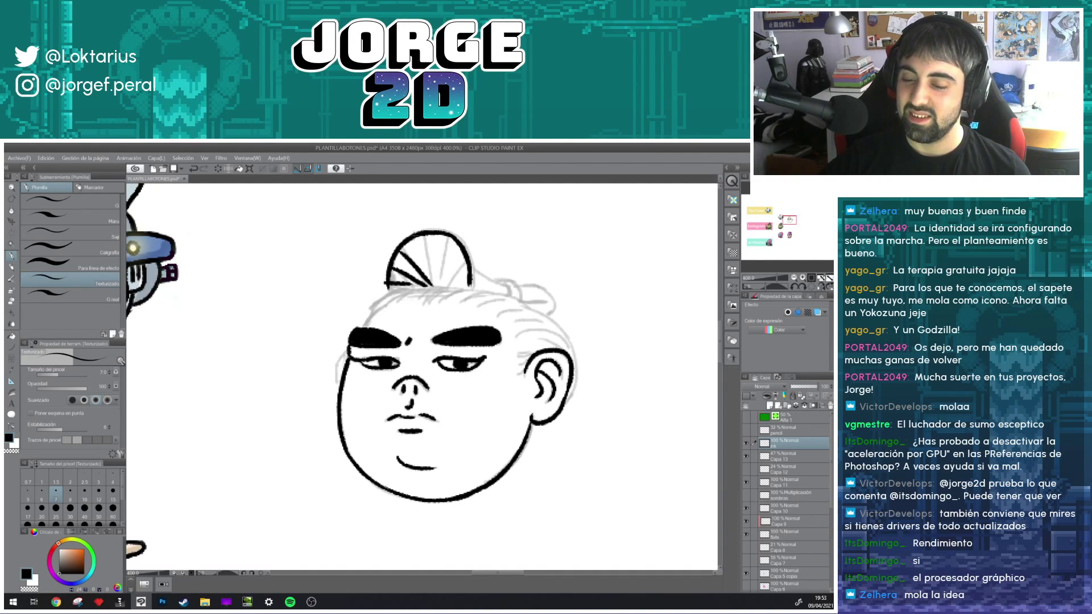
# - Add the bun's radiating fan lines, then ink the left hairline and cheek contour
pyautogui.moveTo(438, 237); pyautogui.dragTo(414, 287)
pyautogui.hotkey('ctrl', 'z')
pyautogui.moveTo(419, 236); pyautogui.dragTo(431, 286)
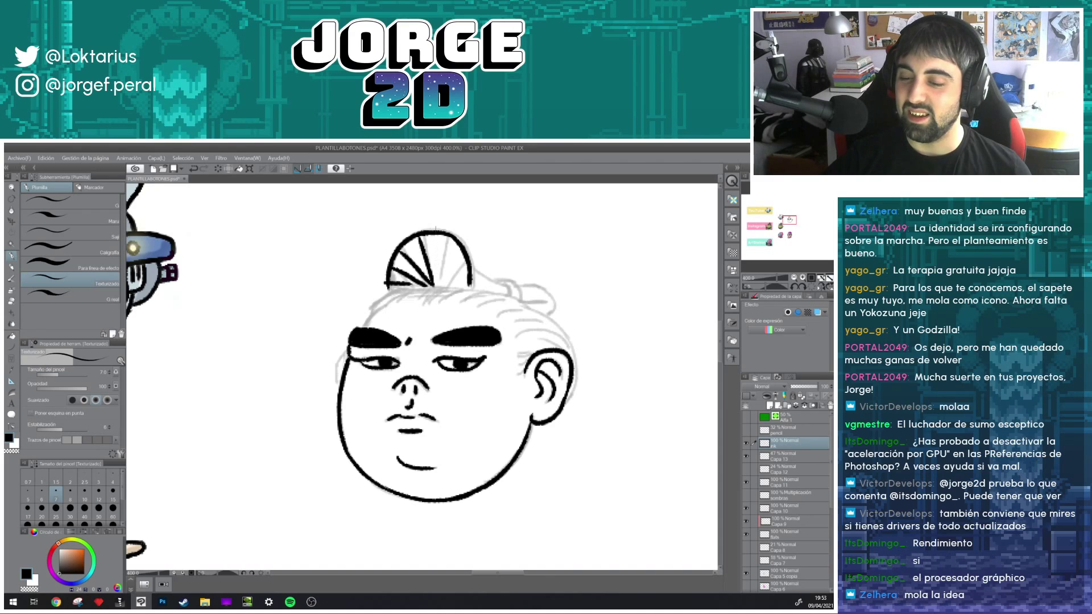
pyautogui.moveTo(436, 228); pyautogui.dragTo(437, 284)
pyautogui.moveTo(451, 241); pyautogui.dragTo(433, 286)
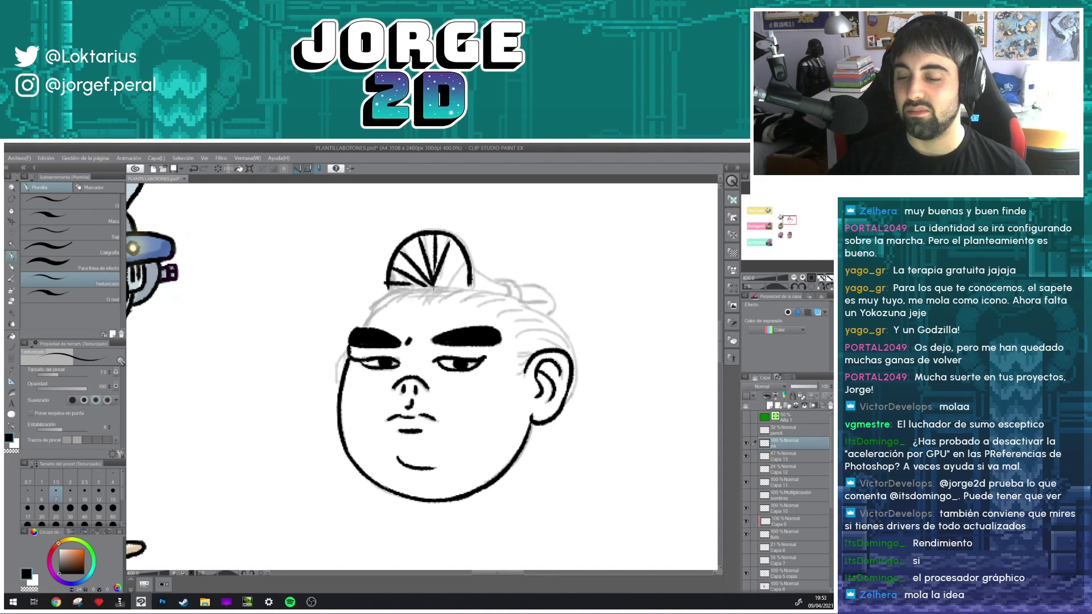
pyautogui.hotkey('ctrl', 'z')
pyautogui.hotkey('ctrl', 'z')
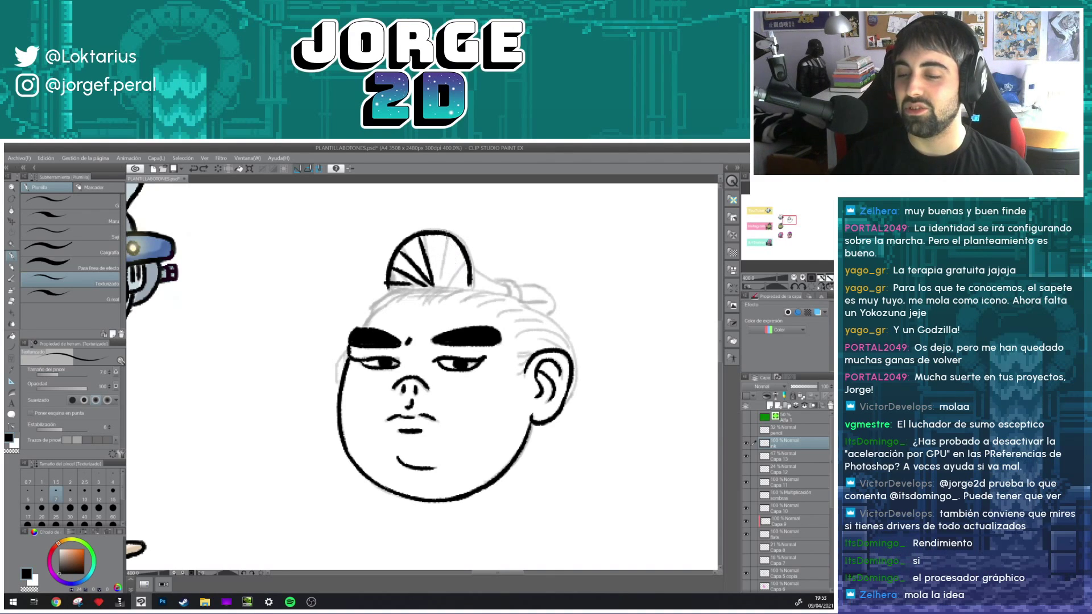
pyautogui.moveTo(435, 230)
pyautogui.mouseDown()
pyautogui.moveTo(429, 287)
pyautogui.moveTo(469, 279)
pyautogui.mouseUp()
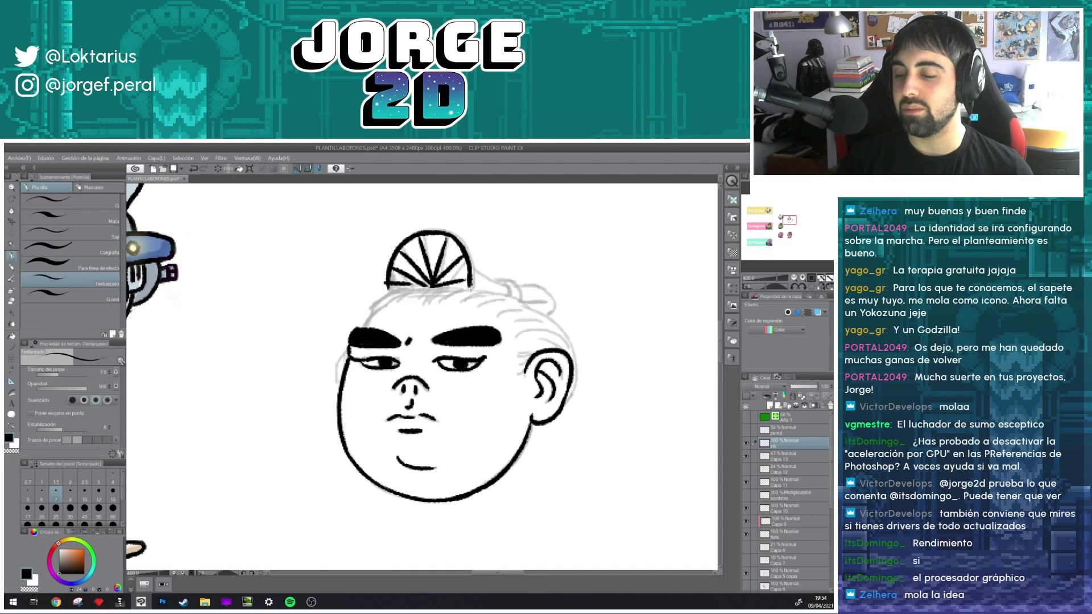
pyautogui.moveTo(399, 288)
pyautogui.mouseDown()
pyautogui.moveTo(375, 310)
pyautogui.moveTo(395, 291)
pyautogui.mouseUp()
pyautogui.moveTo(348, 341); pyautogui.dragTo(335, 381)
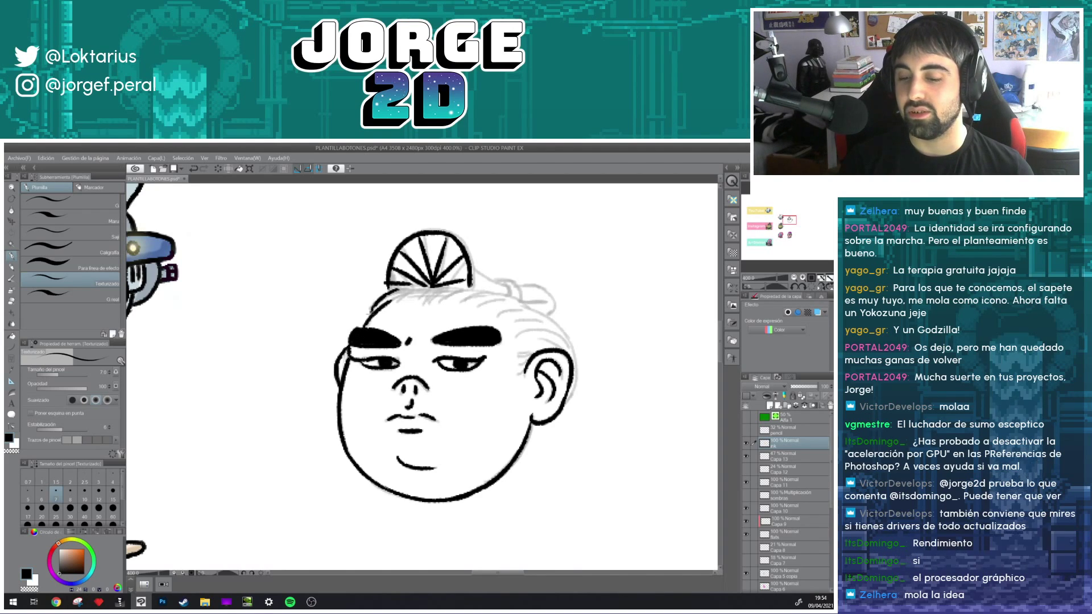
# - Ink hair strands under the bun, on the right side and upper left, plus the bun tie
pyautogui.moveTo(390, 300)
pyautogui.mouseDown()
pyautogui.moveTo(418, 283)
pyautogui.moveTo(482, 291)
pyautogui.moveTo(565, 333)
pyautogui.moveTo(539, 316)
pyautogui.moveTo(537, 338)
pyautogui.moveTo(515, 309)
pyautogui.moveTo(577, 329)
pyautogui.moveTo(569, 353)
pyautogui.moveTo(522, 358)
pyautogui.mouseUp()
pyautogui.hotkey('ctrl', 'z')
pyautogui.hotkey('ctrl', 'z')
pyautogui.hotkey('ctrl', 'z')
pyautogui.hotkey('ctrl', 'z')
pyautogui.hotkey('ctrl', 'z')
pyautogui.hotkey('ctrl', 'z')
pyautogui.hotkey('ctrl', 'z')
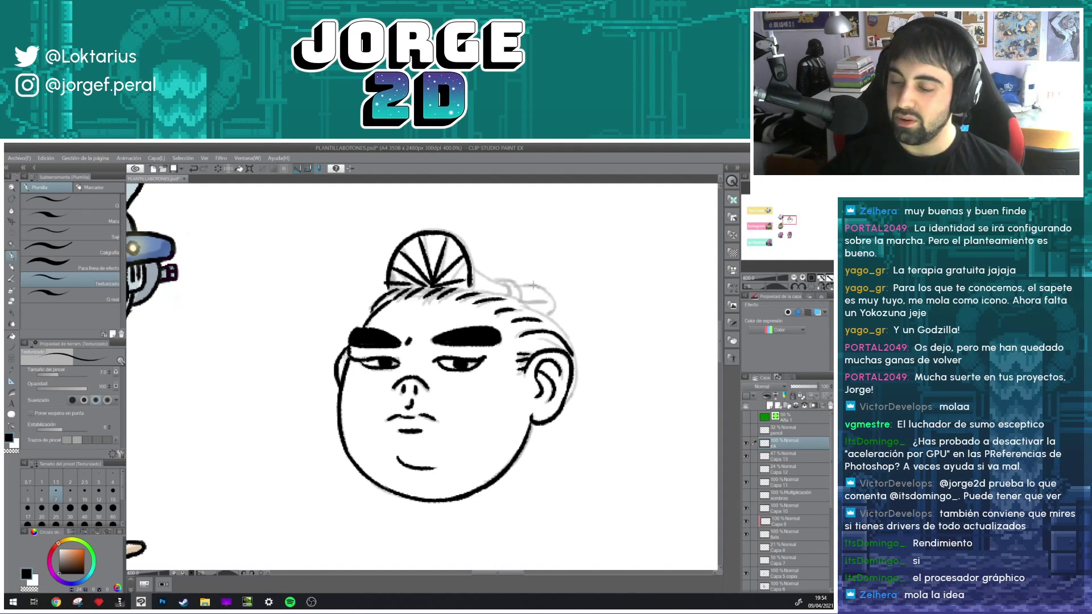
pyautogui.moveTo(535, 307)
pyautogui.mouseDown()
pyautogui.moveTo(575, 349)
pyautogui.moveTo(566, 402)
pyautogui.mouseUp()
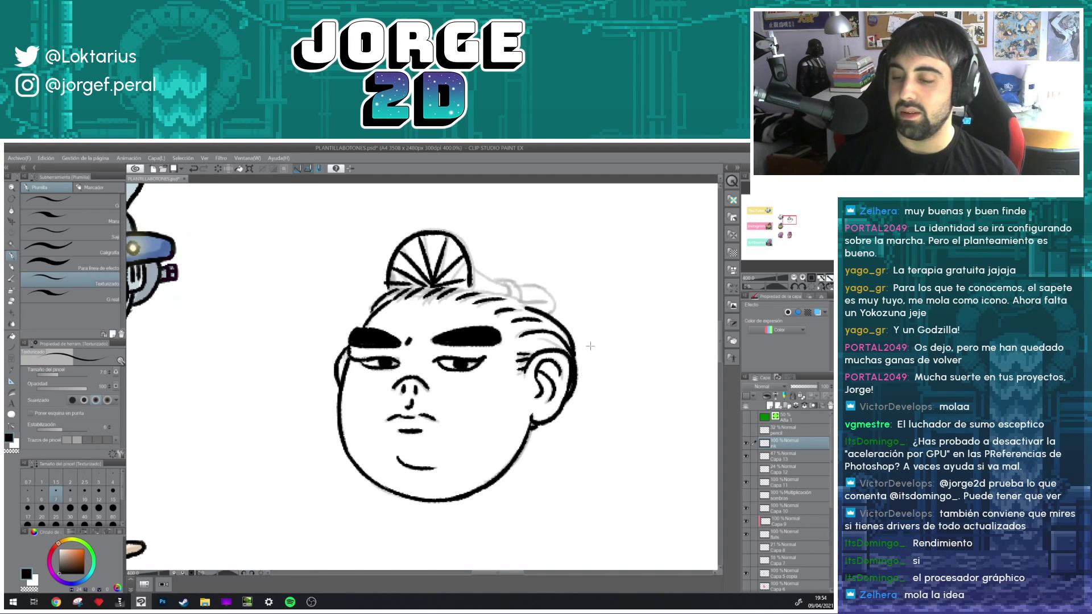
pyautogui.moveTo(471, 290)
pyautogui.mouseDown()
pyautogui.moveTo(492, 306)
pyautogui.moveTo(535, 303)
pyautogui.moveTo(545, 322)
pyautogui.moveTo(530, 300)
pyautogui.moveTo(548, 314)
pyautogui.moveTo(562, 298)
pyautogui.moveTo(575, 316)
pyautogui.moveTo(569, 330)
pyautogui.mouseUp()
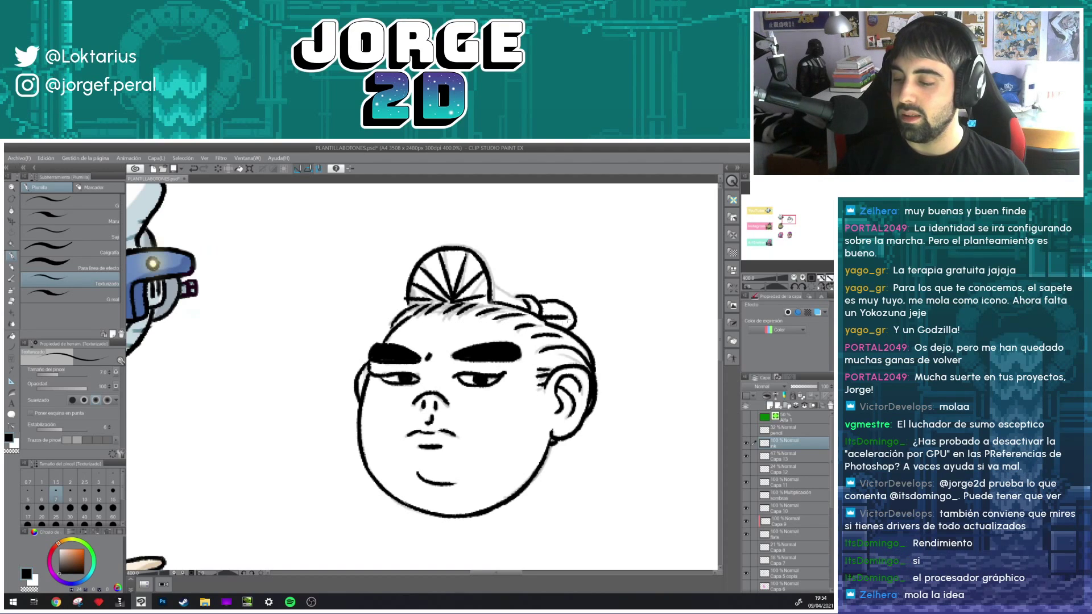
pyautogui.moveTo(491, 279); pyautogui.dragTo(523, 300)
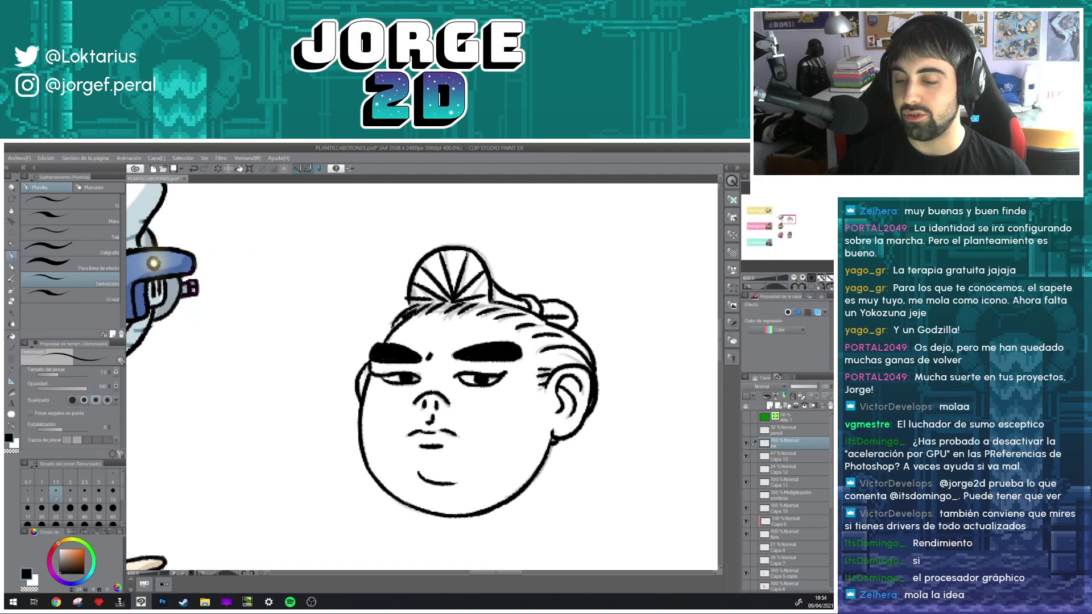
pyautogui.moveTo(419, 306)
pyautogui.mouseDown()
pyautogui.moveTo(545, 318)
pyautogui.moveTo(494, 299)
pyautogui.moveTo(488, 277)
pyautogui.moveTo(460, 299)
pyautogui.moveTo(492, 297)
pyautogui.mouseUp()
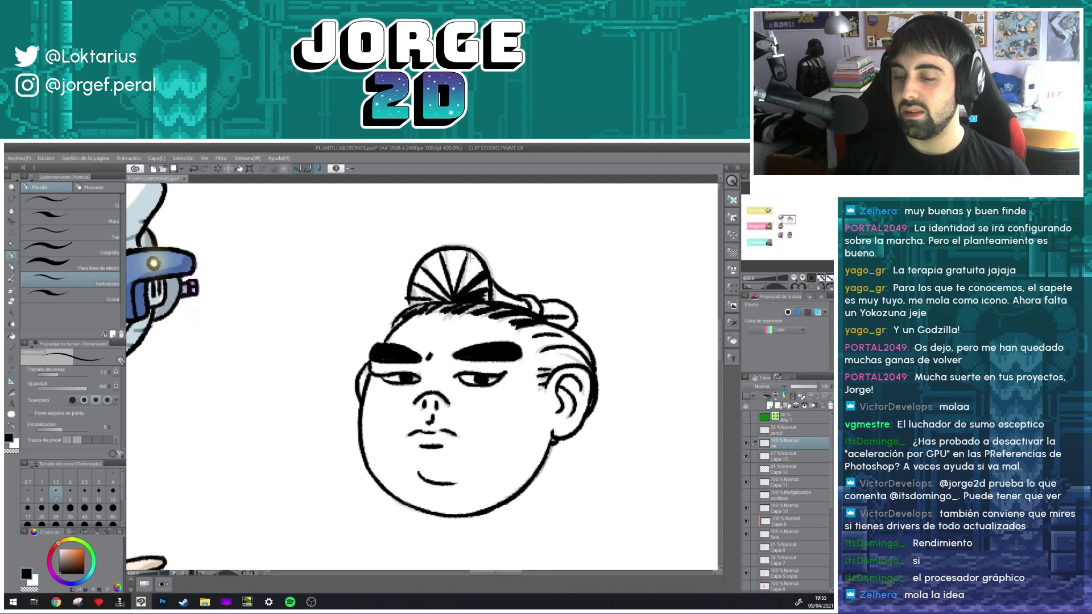
# - Darken and thicken the fan lines of the sumo's hair bun with the inking pen
pyautogui.moveTo(475, 251); pyautogui.dragTo(451, 299)
pyautogui.moveTo(487, 251); pyautogui.dragTo(453, 291)
pyautogui.moveTo(453, 250)
pyautogui.mouseDown()
pyautogui.moveTo(452, 298)
pyautogui.moveTo(441, 297)
pyautogui.mouseUp()
pyautogui.moveTo(419, 292); pyautogui.dragTo(441, 302)
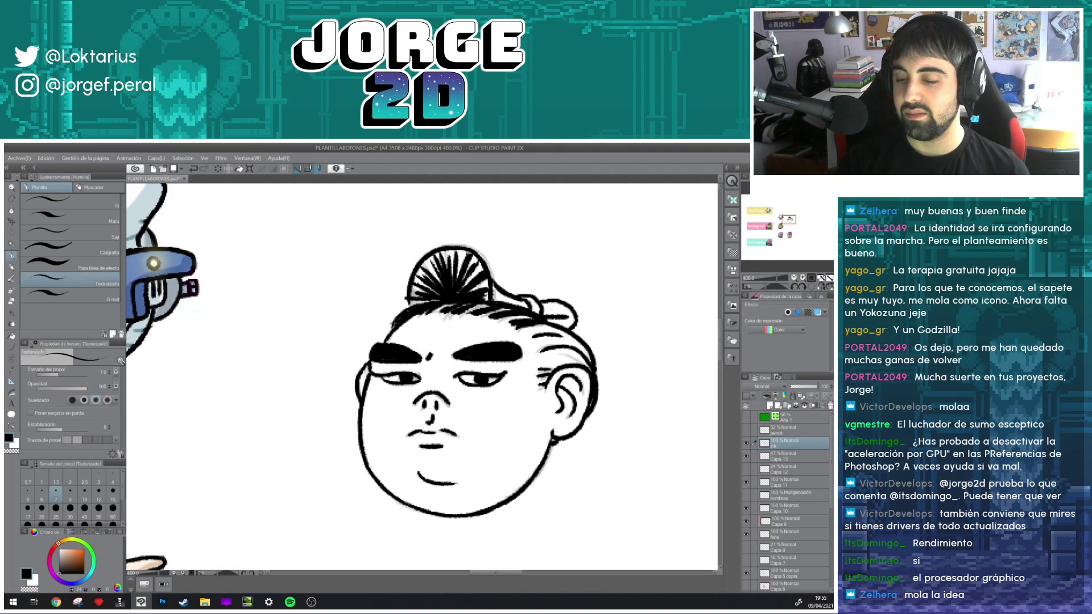
# - Set the brush size to 20 and hide the sketch layer Capa 13
pyautogui.press('b')
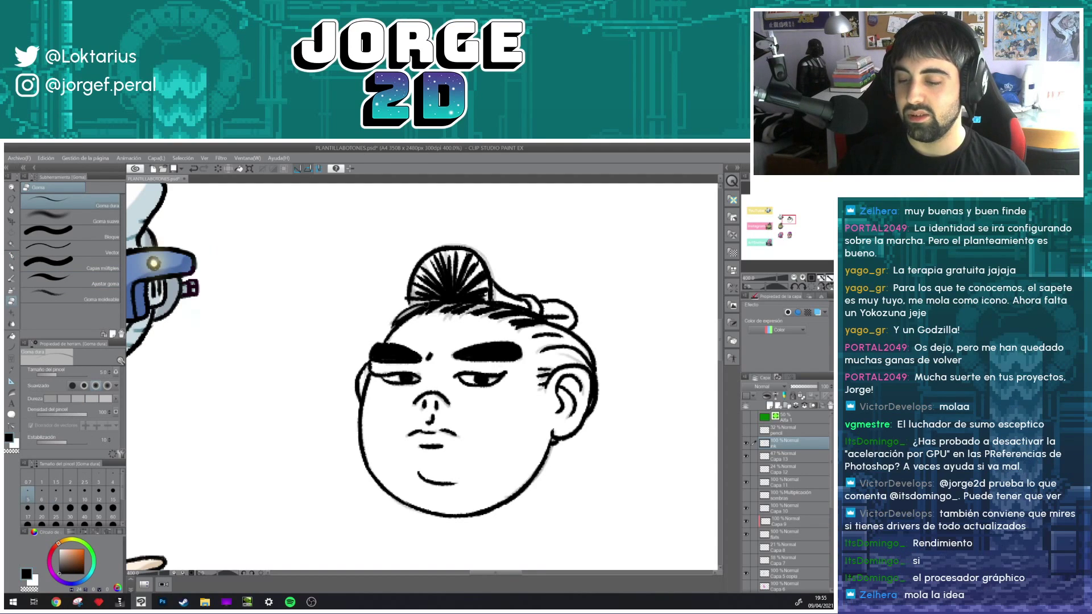
pyautogui.press(']')
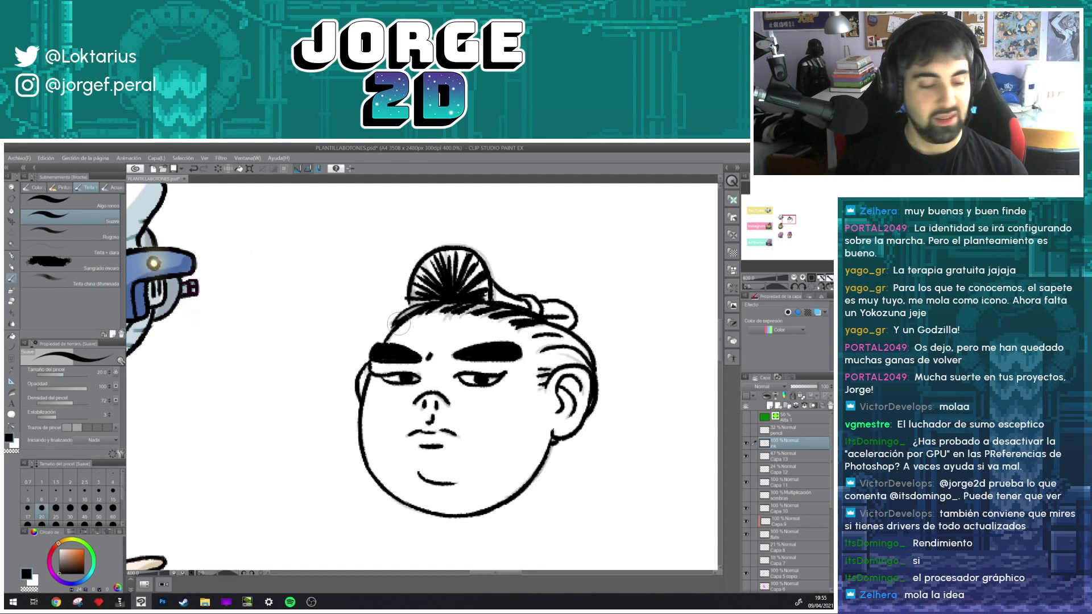
pyautogui.press('p')
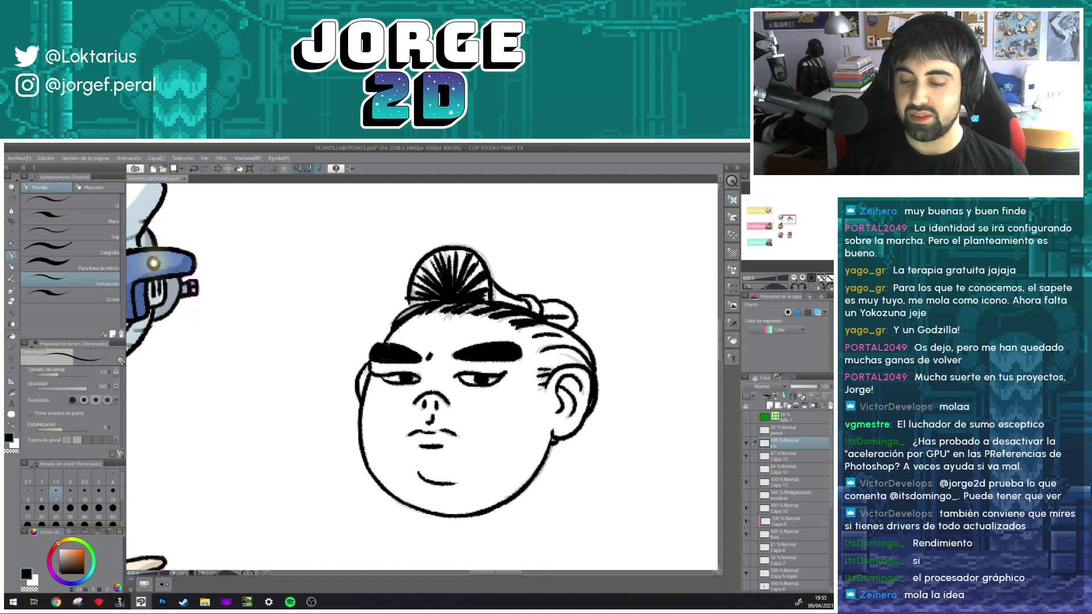
pyautogui.moveTo(584, 373)
pyautogui.mouseDown()
pyautogui.moveTo(508, 304)
pyautogui.moveTo(528, 299)
pyautogui.moveTo(519, 314)
pyautogui.moveTo(554, 306)
pyautogui.moveTo(539, 313)
pyautogui.moveTo(540, 283)
pyautogui.moveTo(519, 277)
pyautogui.moveTo(547, 290)
pyautogui.mouseUp()
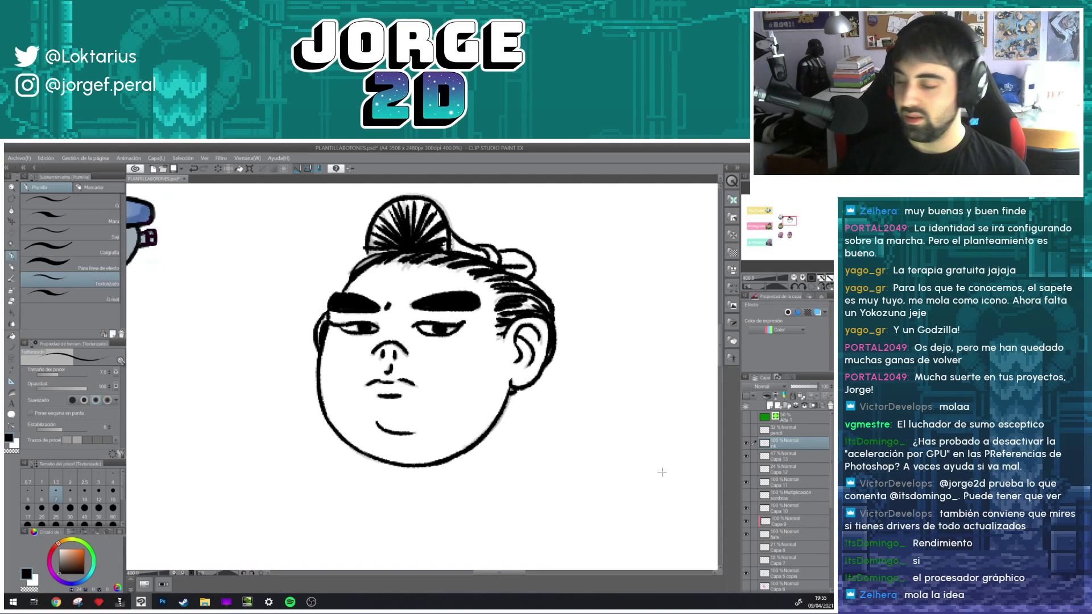
pyautogui.click(747, 456)
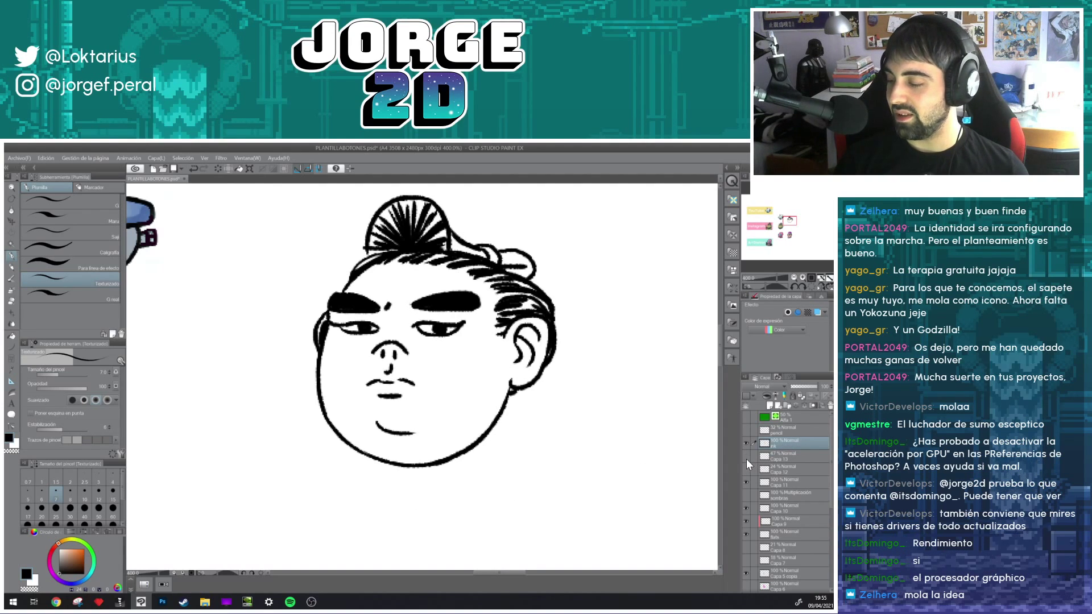
# - Zoom out to compare the sumo with the other icons, then zoom back in on the head
pyautogui.scroll(-4, 466, 442)
pyautogui.scroll(-1, 466, 442)
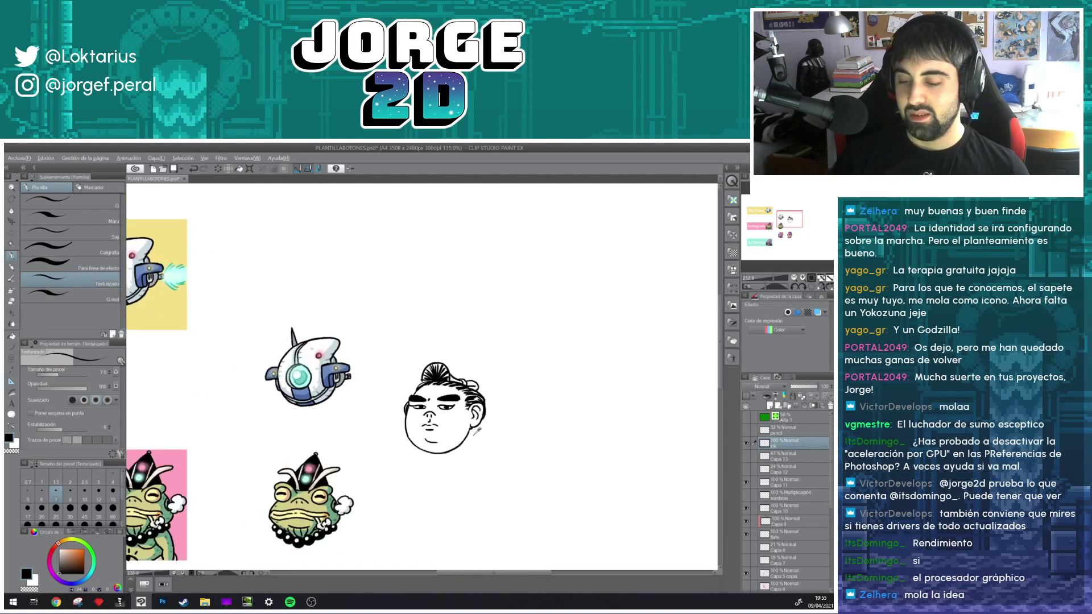
pyautogui.scroll(-1, 470, 442)
pyautogui.scroll(-1, 472, 443)
pyautogui.scroll(3, 471, 444)
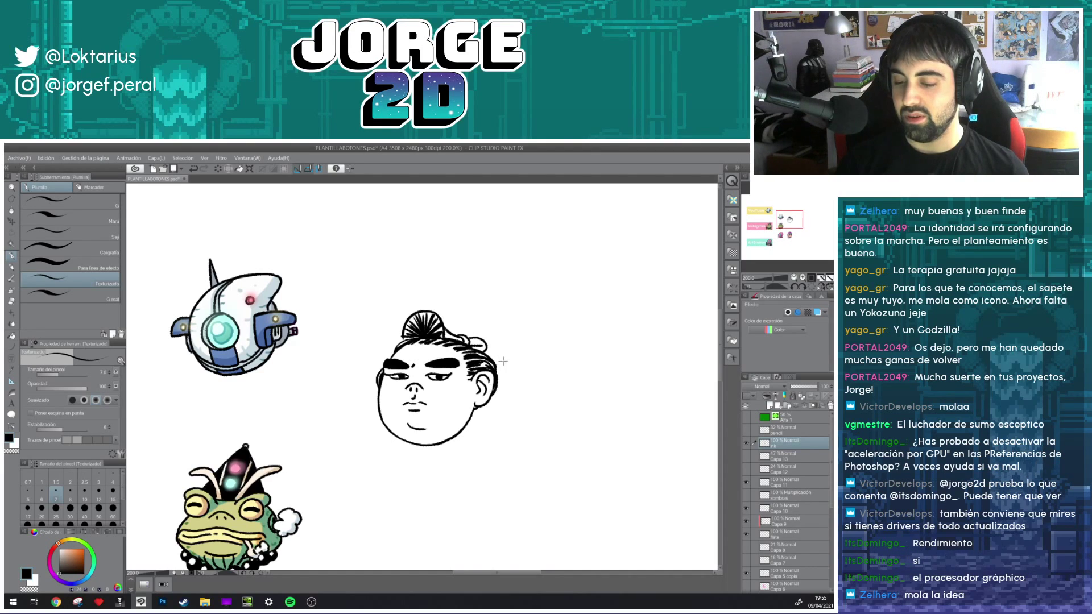
pyautogui.scroll(2, 406, 381)
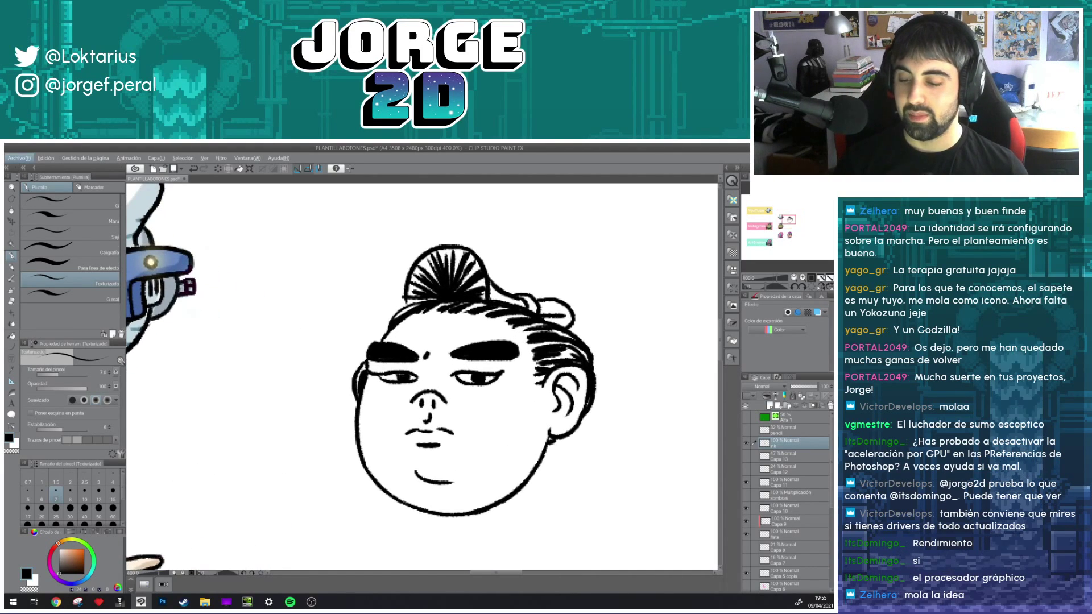
pyautogui.hotkey('alt', 'e')
pyautogui.press('Escape')
pyautogui.press('e')
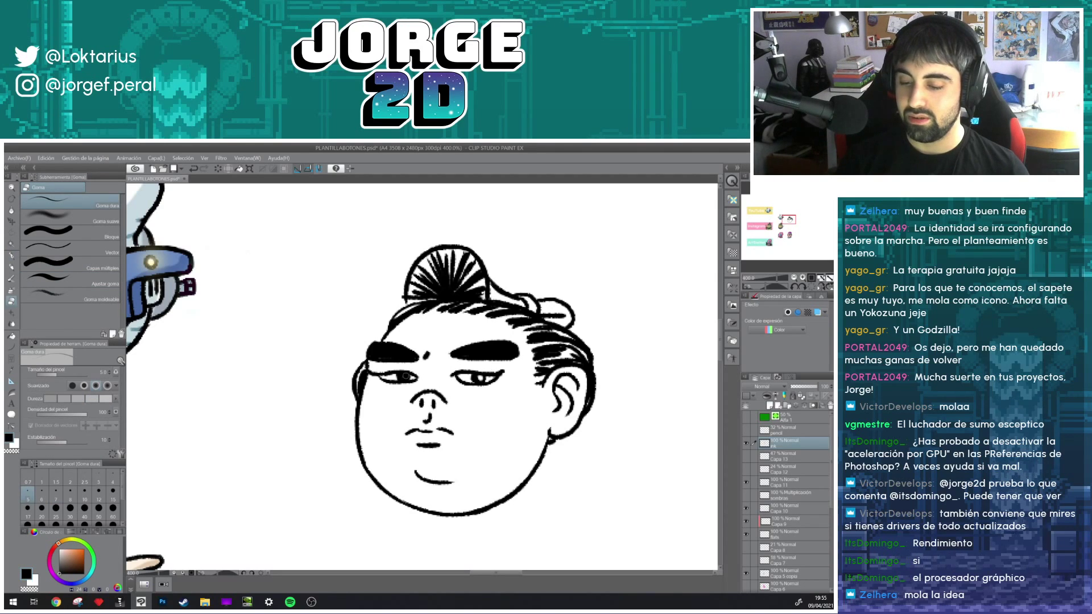
pyautogui.scroll(-3, 437, 350)
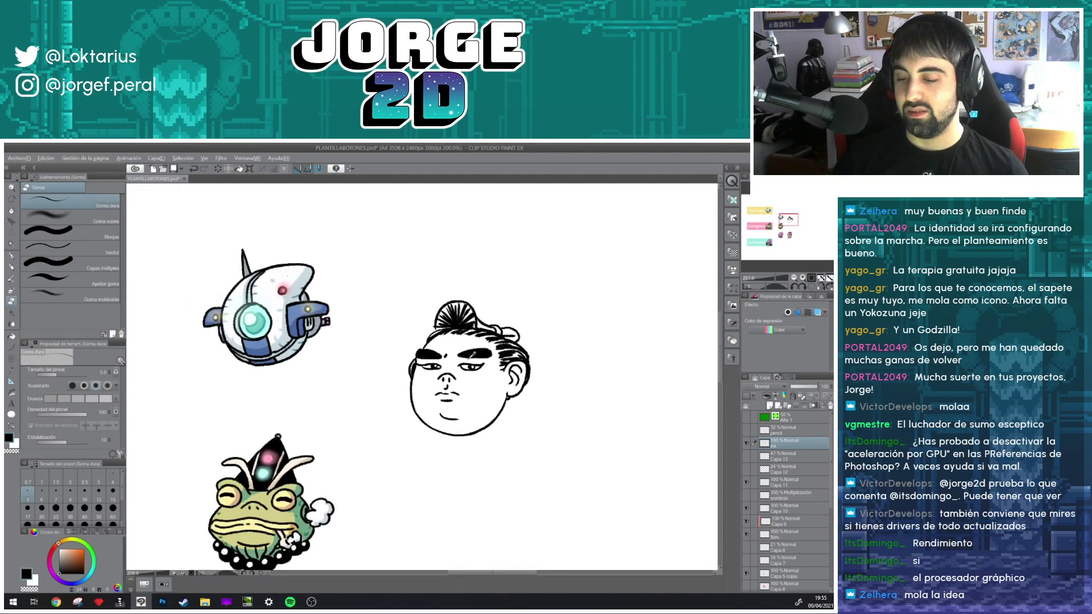
pyautogui.scroll(-1, 438, 351)
pyautogui.scroll(-1, 437, 351)
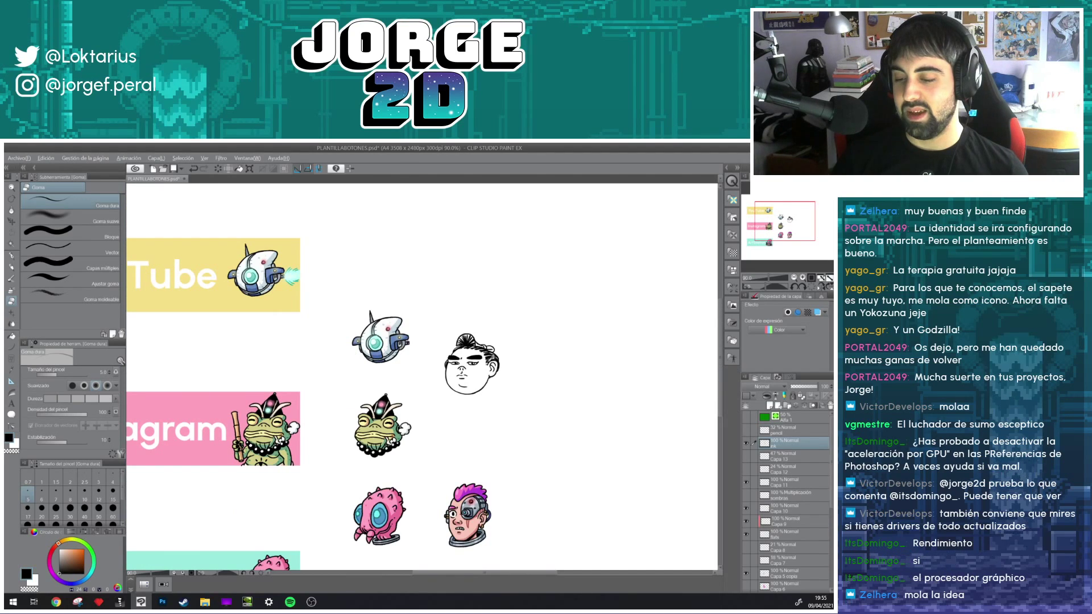
pyautogui.scroll(5, 483, 365)
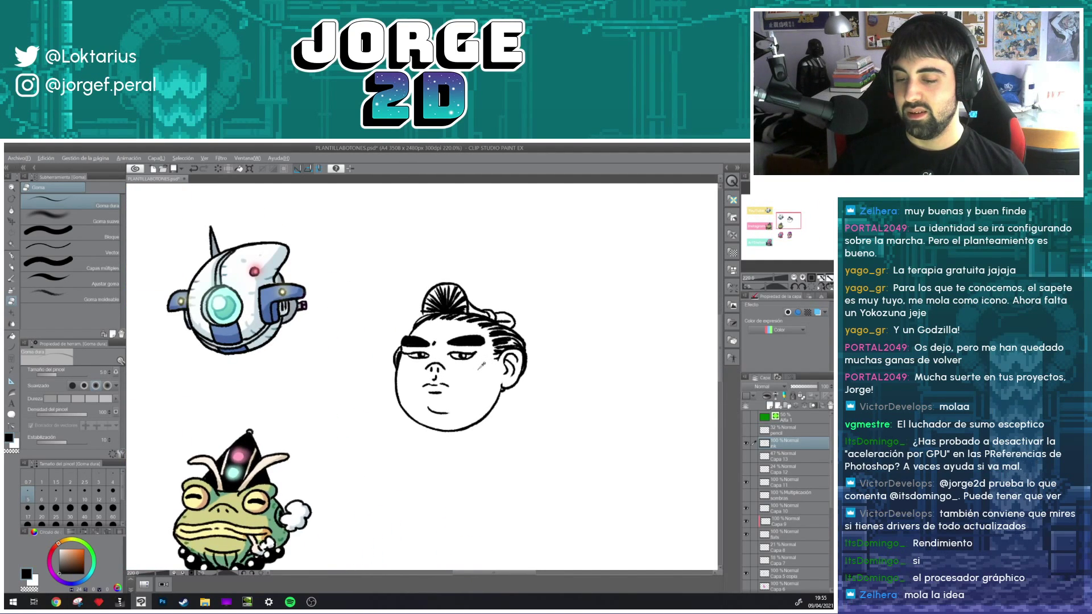
pyautogui.scroll(1, 483, 364)
pyautogui.moveTo(517, 405)
pyautogui.mouseDown()
pyautogui.moveTo(557, 315)
pyautogui.moveTo(600, 319)
pyautogui.mouseUp()
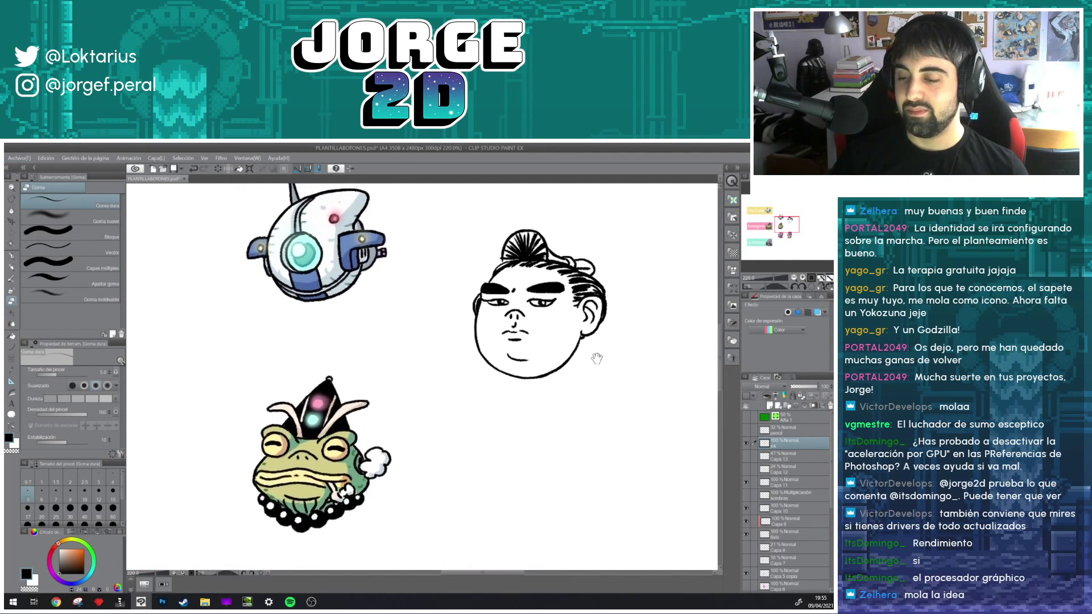
pyautogui.scroll(2, 517, 300)
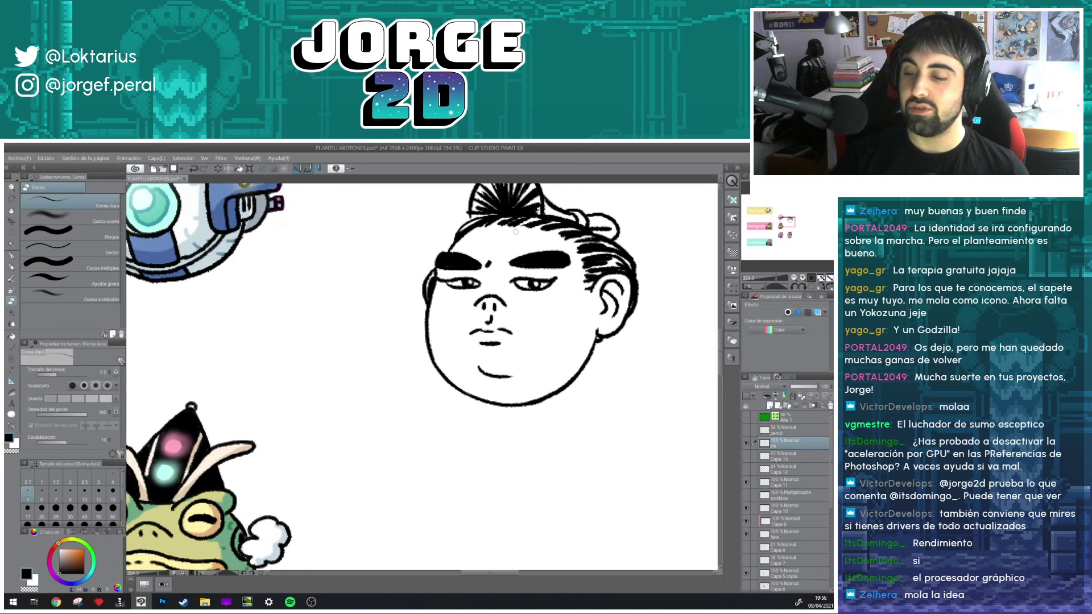
# - Add a small pupil in the left eye and thicken the left eyebrow's outer end
pyautogui.press('p')
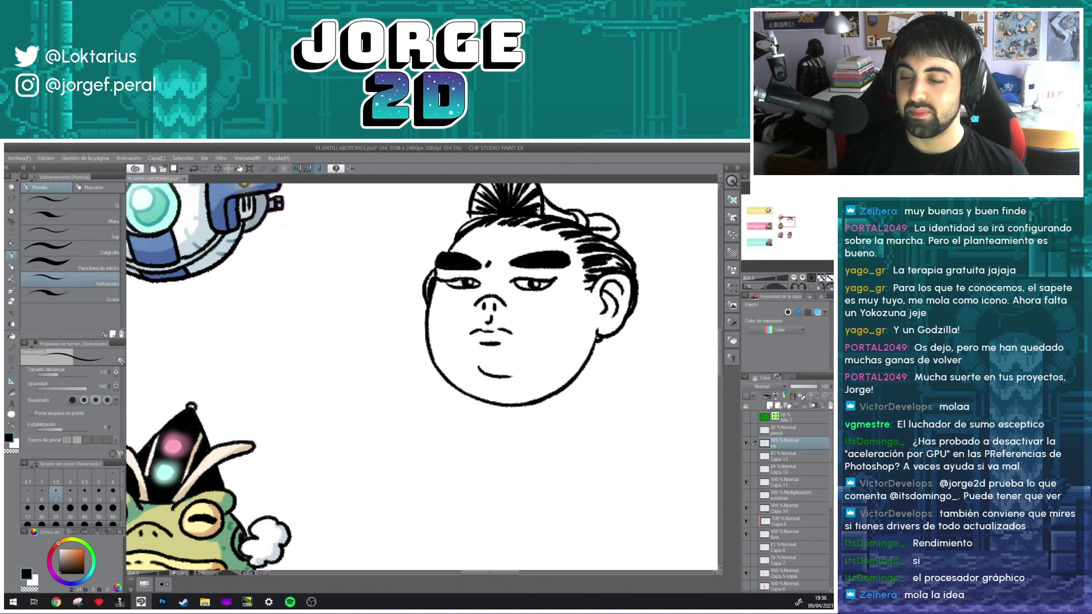
pyautogui.moveTo(458, 278); pyautogui.dragTo(461, 282)
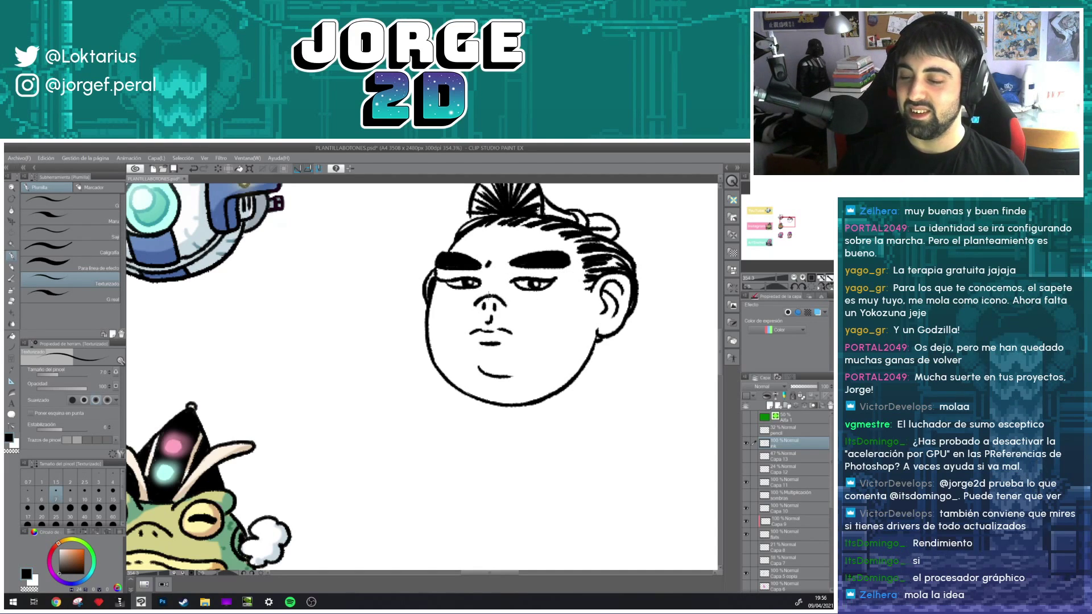
pyautogui.moveTo(526, 321)
pyautogui.mouseDown()
pyautogui.moveTo(519, 335)
pyautogui.moveTo(535, 353)
pyautogui.mouseUp()
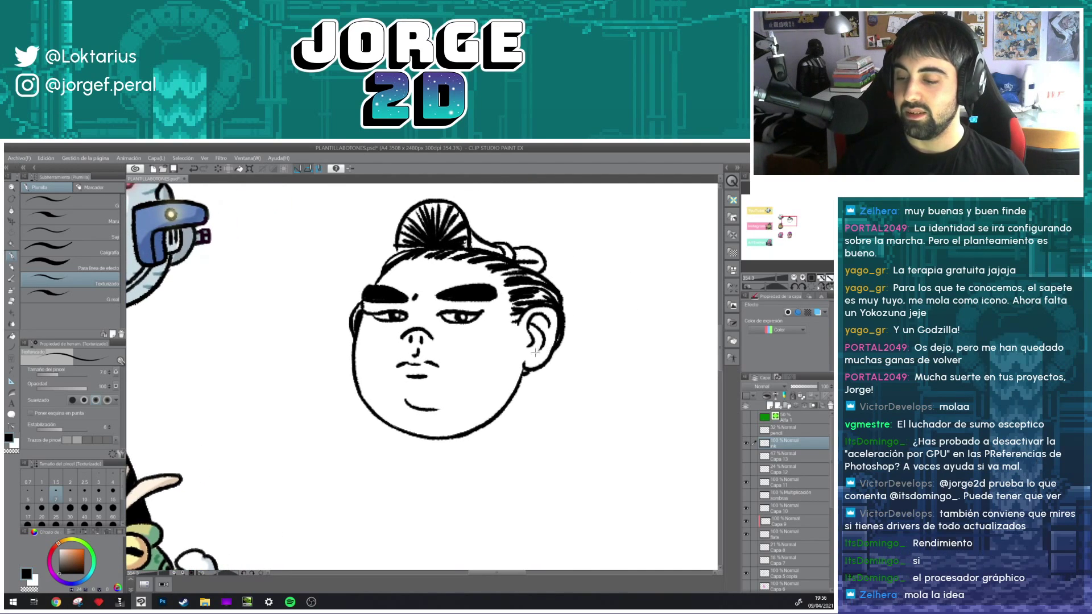
pyautogui.moveTo(519, 313); pyautogui.dragTo(540, 326)
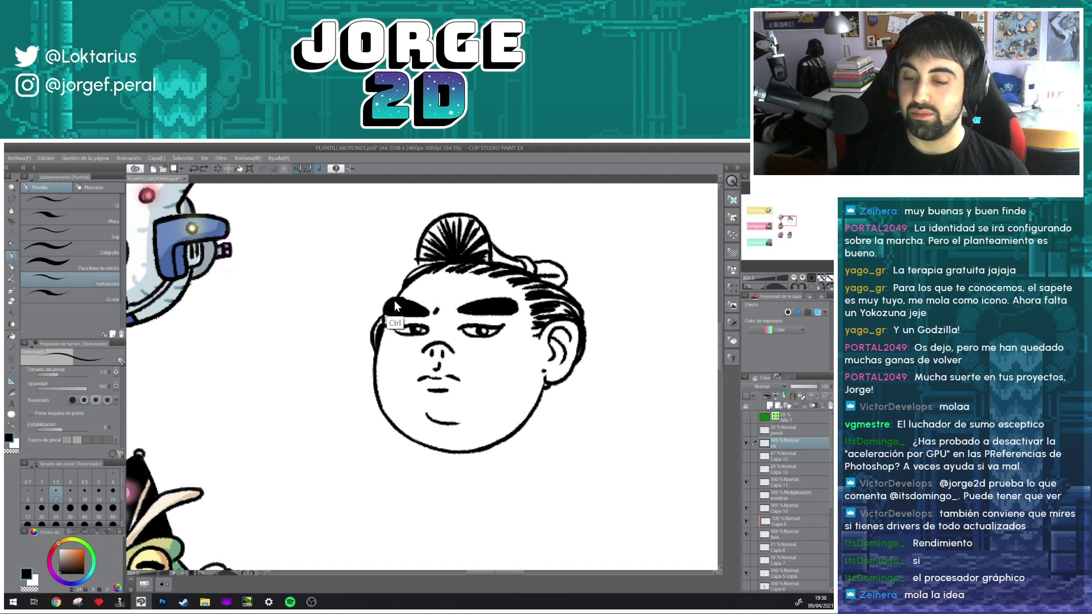
pyautogui.moveTo(391, 297); pyautogui.dragTo(401, 303)
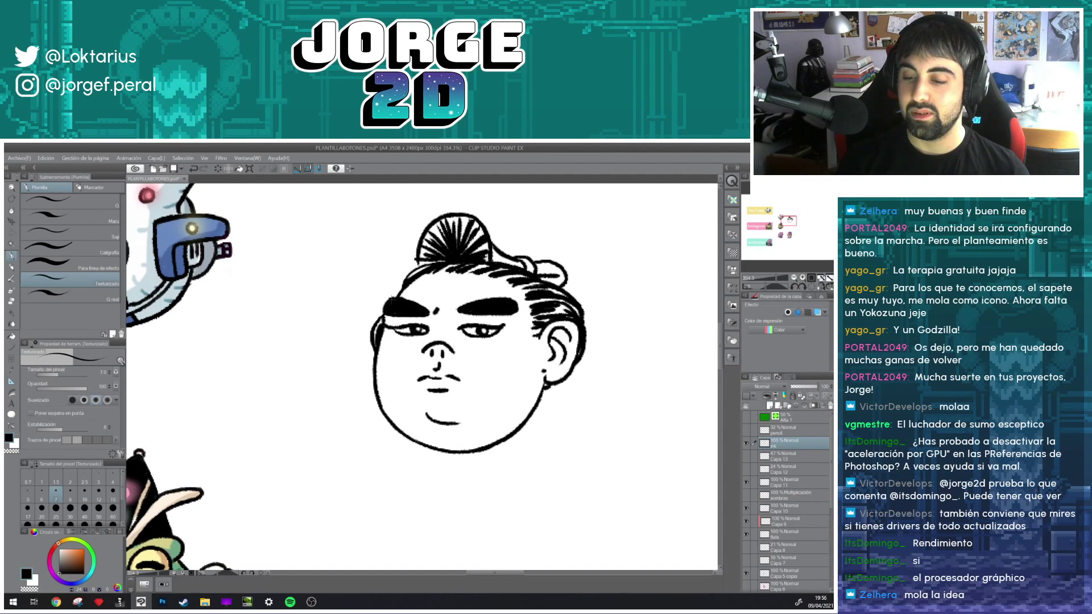
# - Trim the upper edge of the left eyebrow with the Goma eraser
pyautogui.press('e')
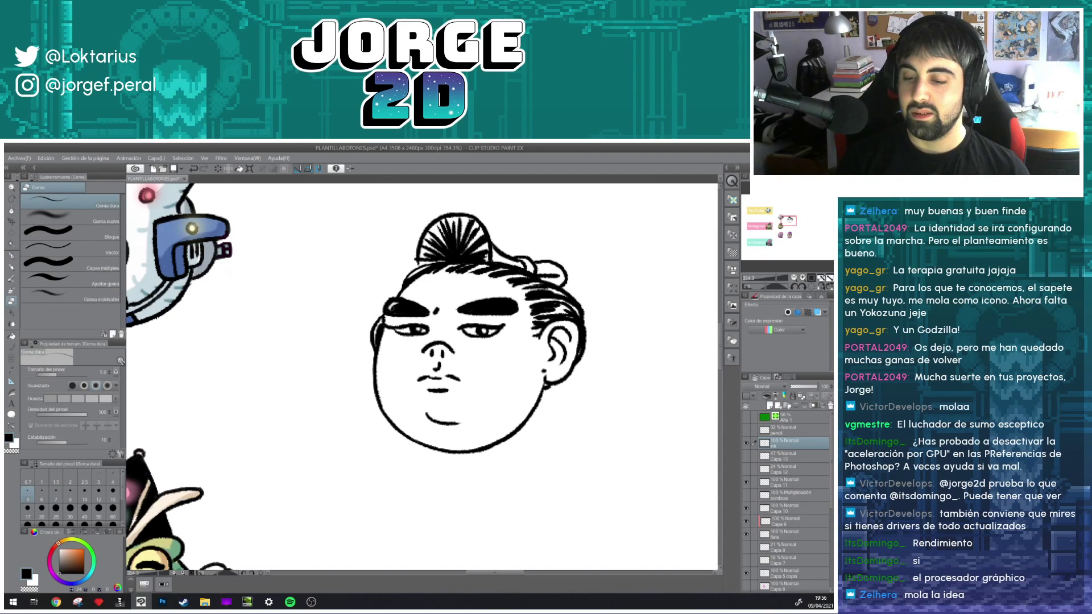
pyautogui.moveTo(396, 310); pyautogui.dragTo(420, 305)
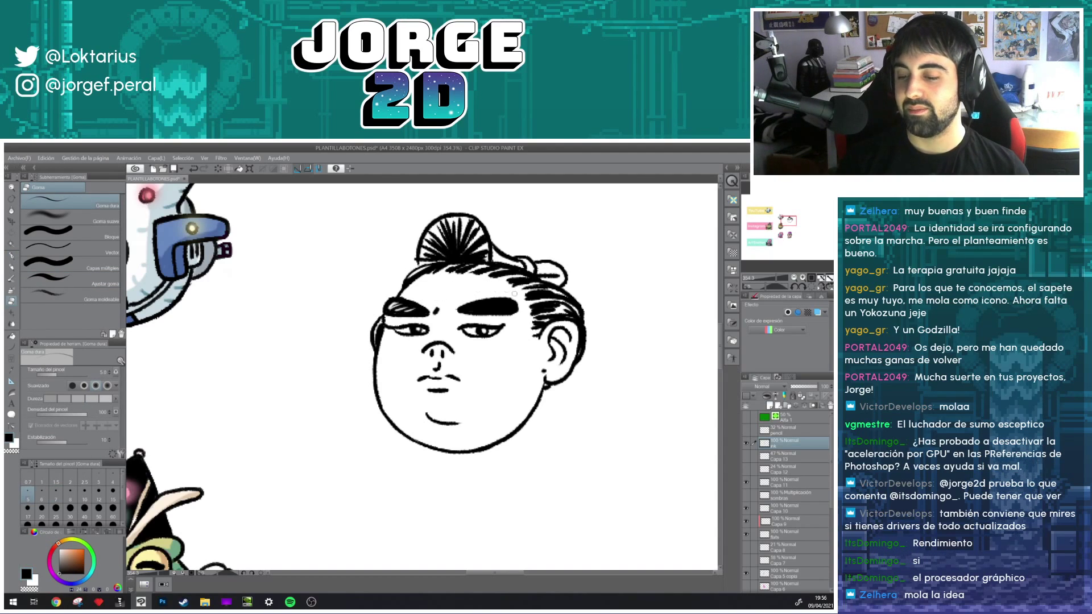
pyautogui.scroll(-2, 622, 276)
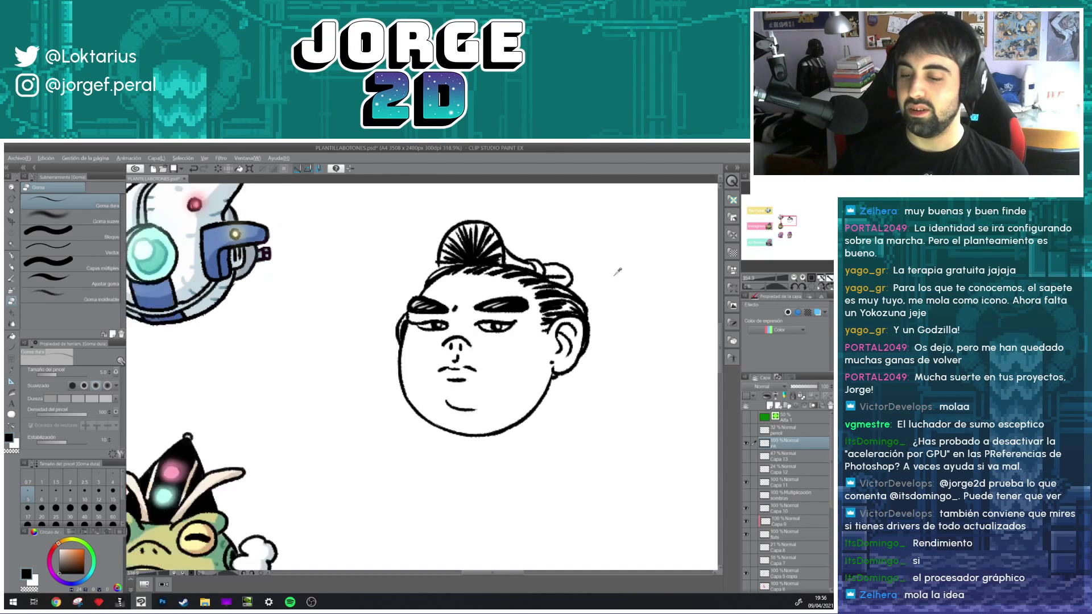
pyautogui.scroll(-2, 622, 276)
pyautogui.scroll(-2, 622, 276)
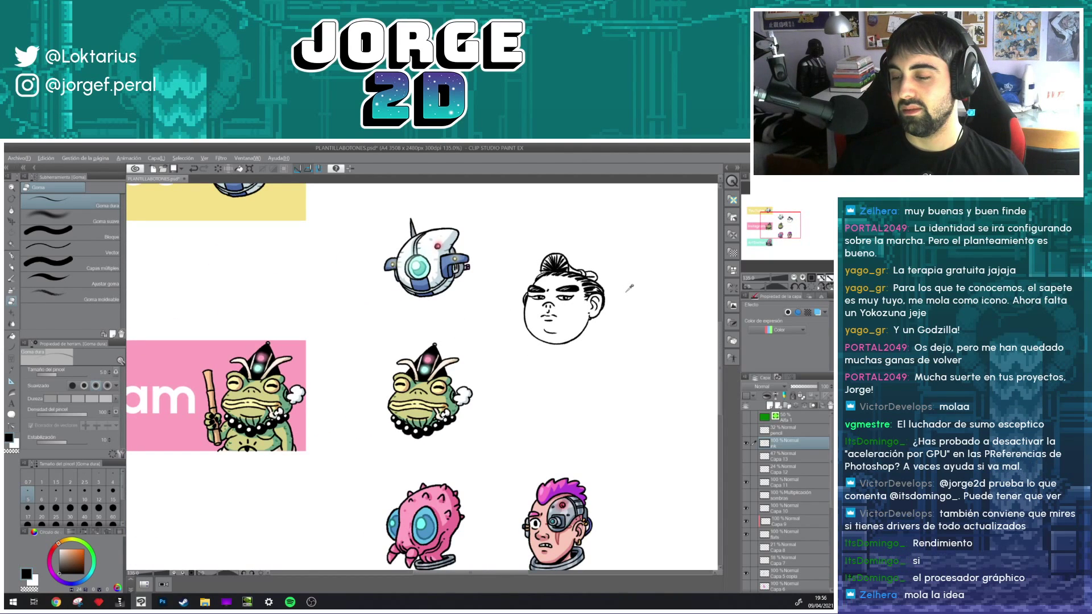
pyautogui.scroll(2, 626, 284)
pyautogui.scroll(2, 628, 295)
pyautogui.scroll(1, 628, 299)
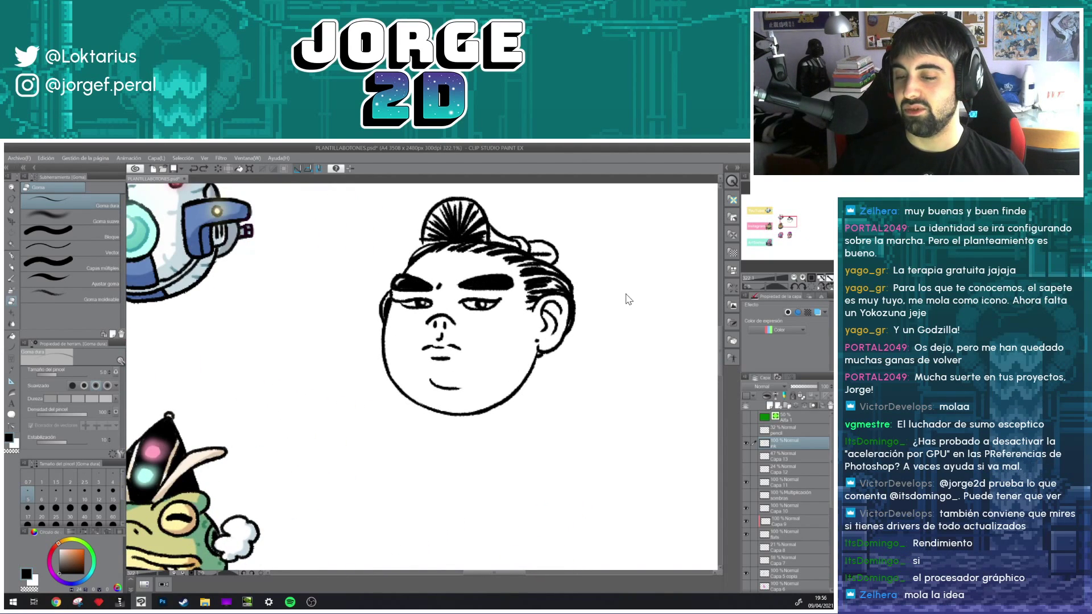
pyautogui.scroll(1, 529, 278)
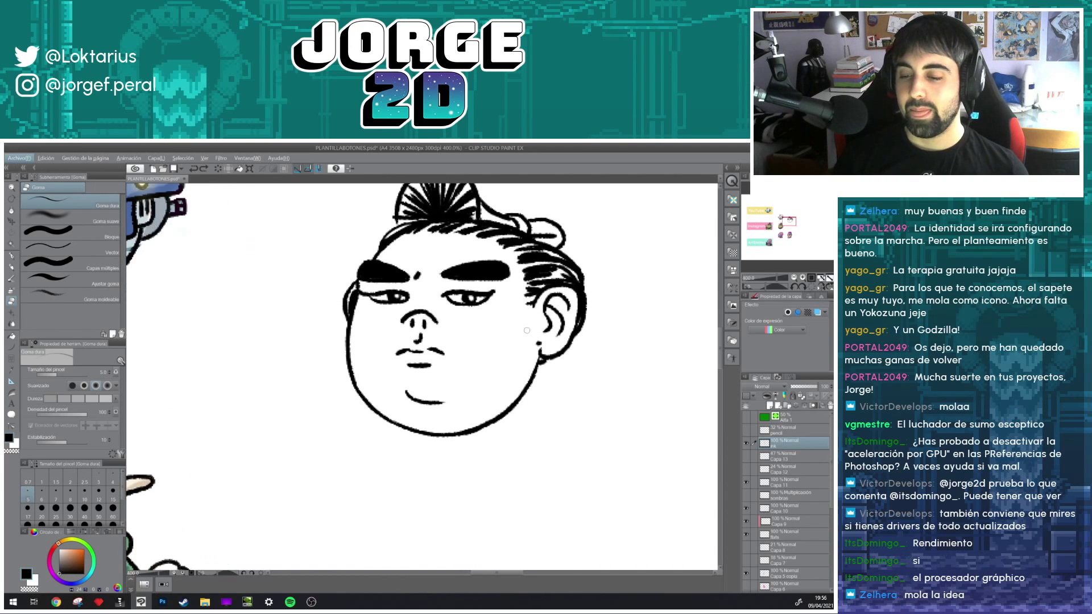
# - Ink over the lower-left and right sides of the face outline
pyautogui.press('p')
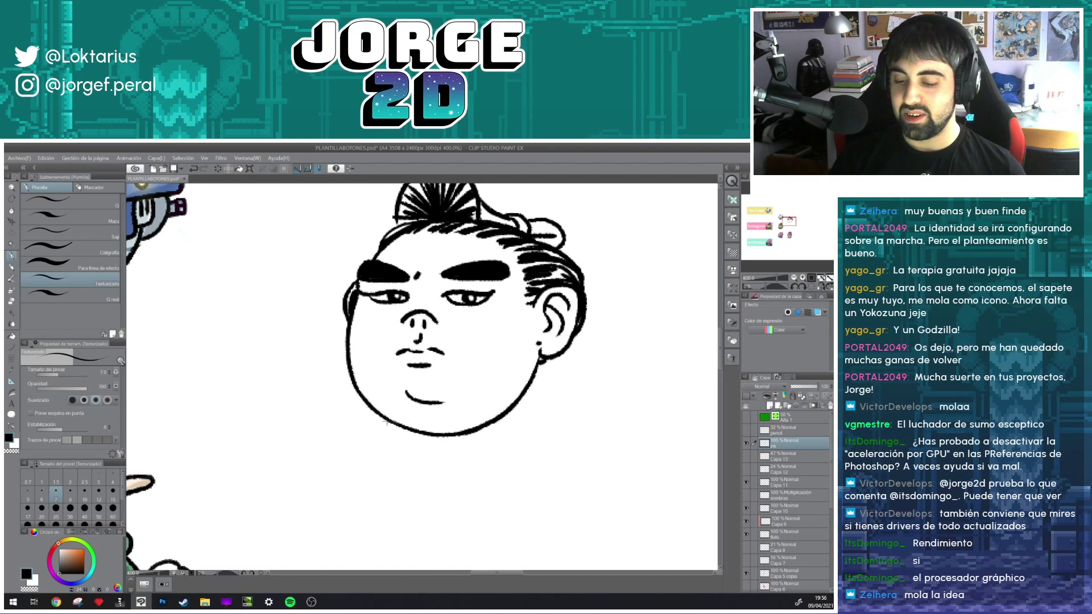
pyautogui.moveTo(382, 422)
pyautogui.mouseDown()
pyautogui.moveTo(403, 430)
pyautogui.moveTo(504, 412)
pyautogui.mouseUp()
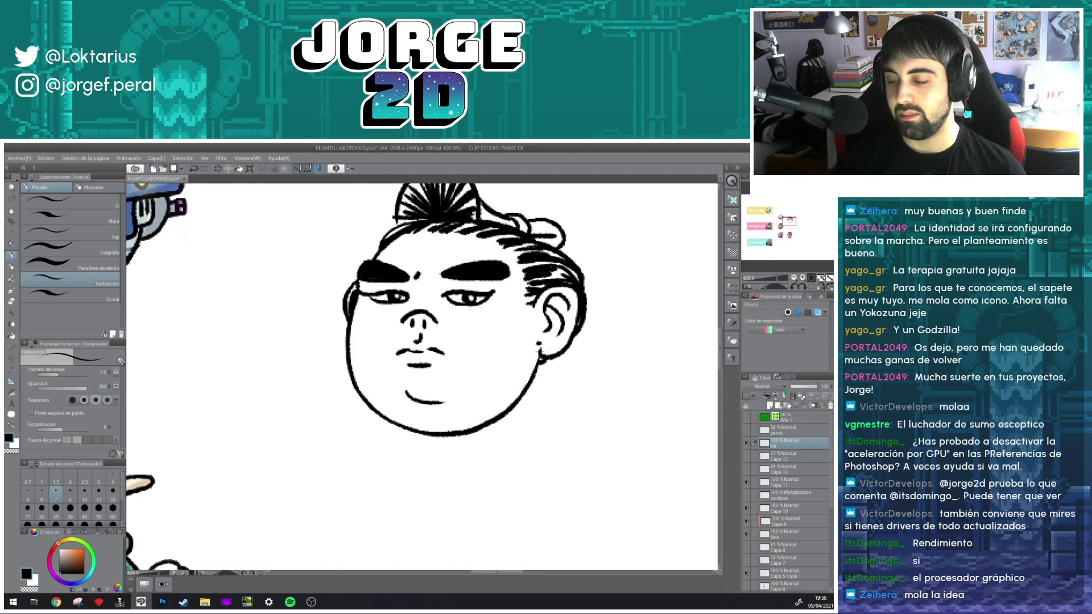
pyautogui.moveTo(538, 358); pyautogui.dragTo(530, 374)
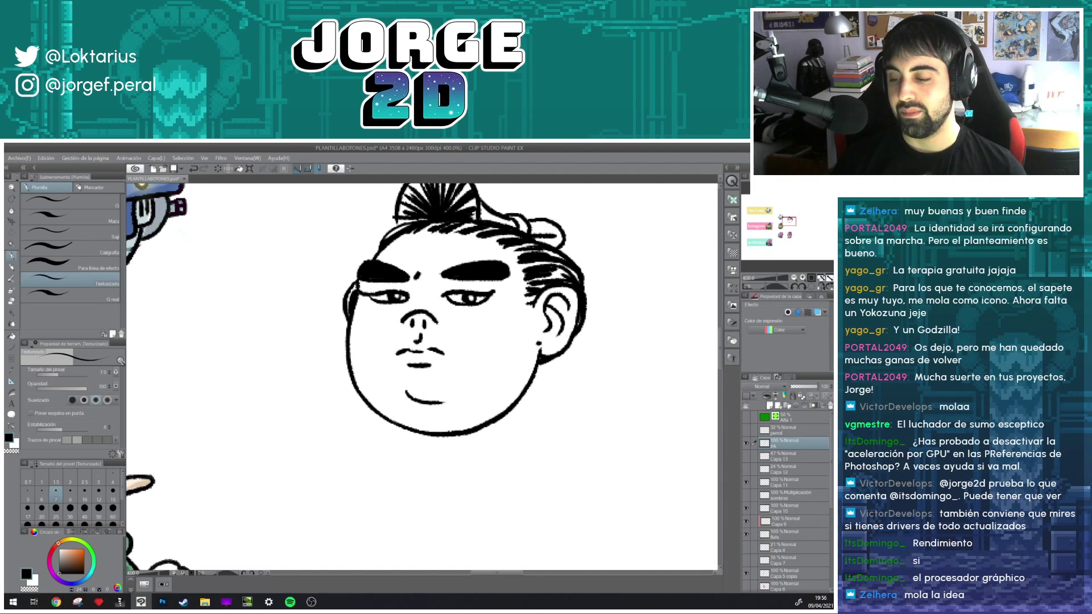
pyautogui.moveTo(593, 307); pyautogui.dragTo(565, 333)
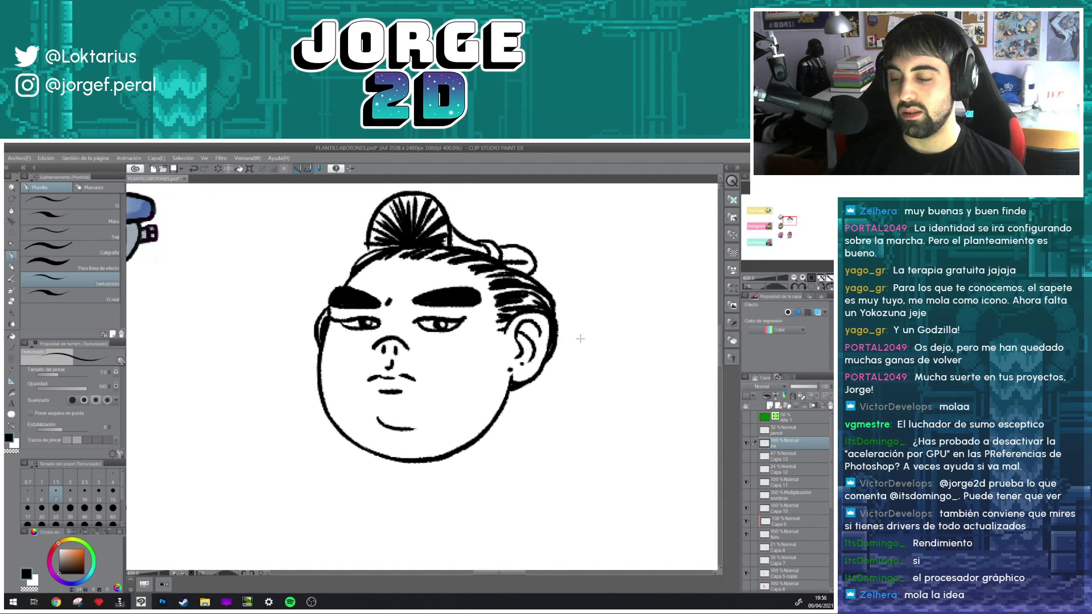
pyautogui.moveTo(409, 266); pyautogui.dragTo(414, 281)
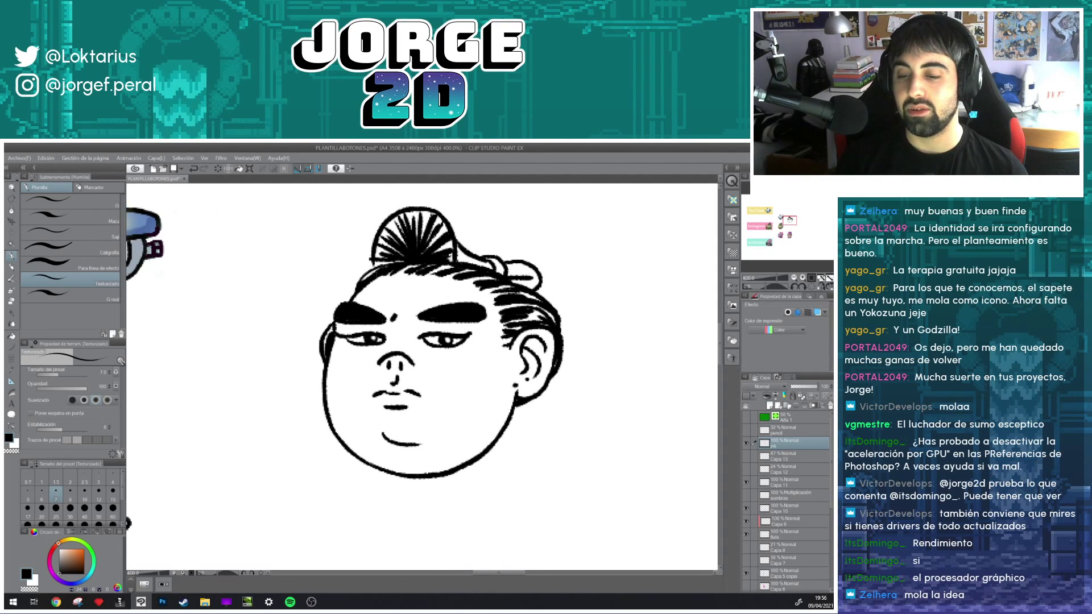
# - Set the brush size to 30 and ink strokes joining the bun to the hair
pyautogui.press('e')
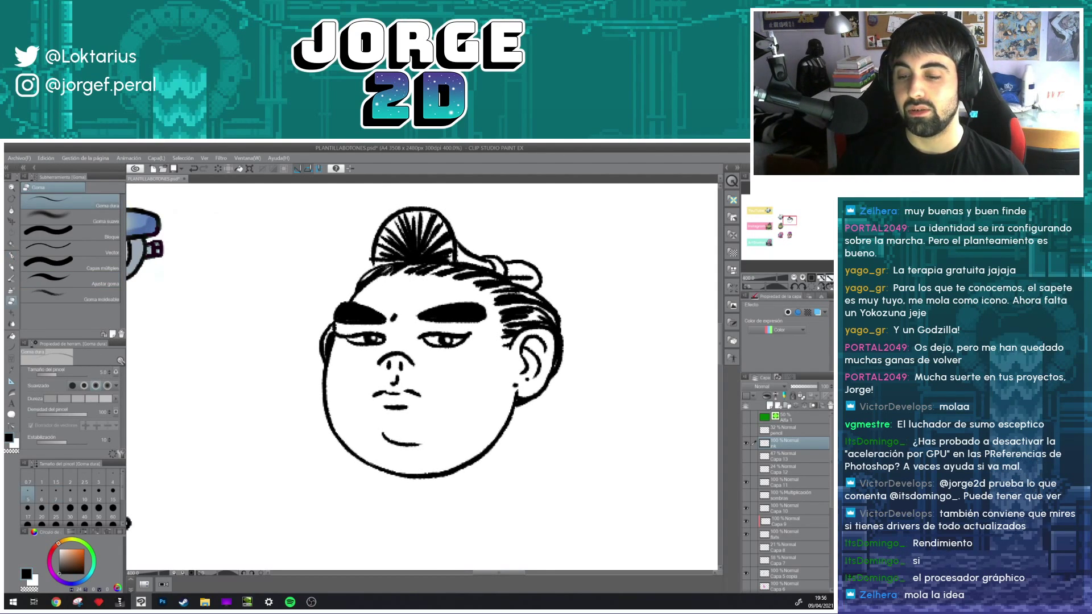
pyautogui.press('b')
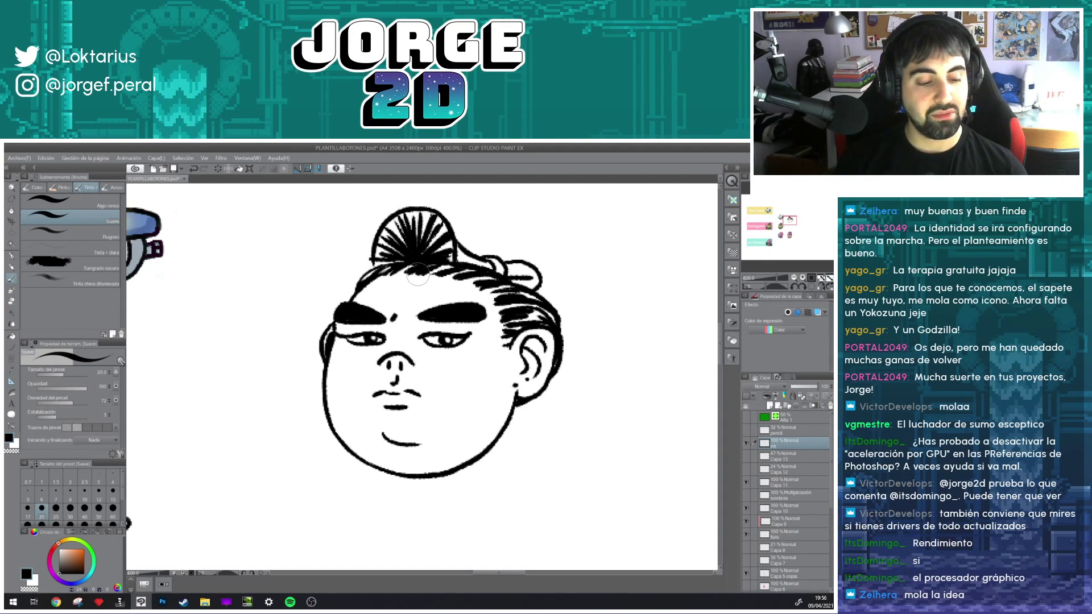
pyautogui.press(']')
pyautogui.press('p')
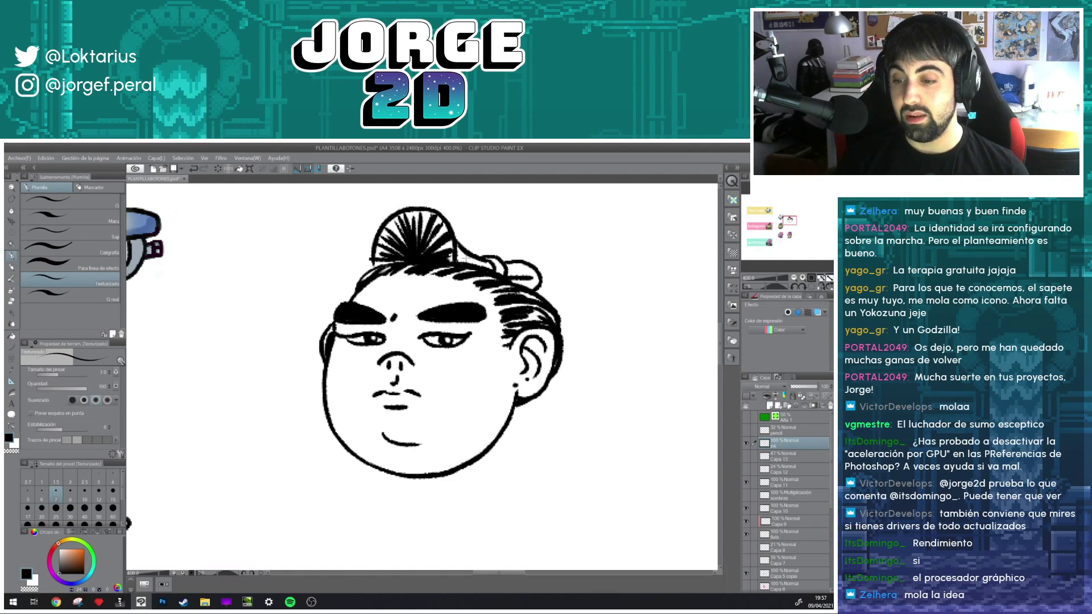
pyautogui.moveTo(459, 254)
pyautogui.mouseDown()
pyautogui.moveTo(540, 278)
pyautogui.moveTo(504, 298)
pyautogui.mouseUp()
# - Erase the stray hair marks near the right ear
pyautogui.press('e')
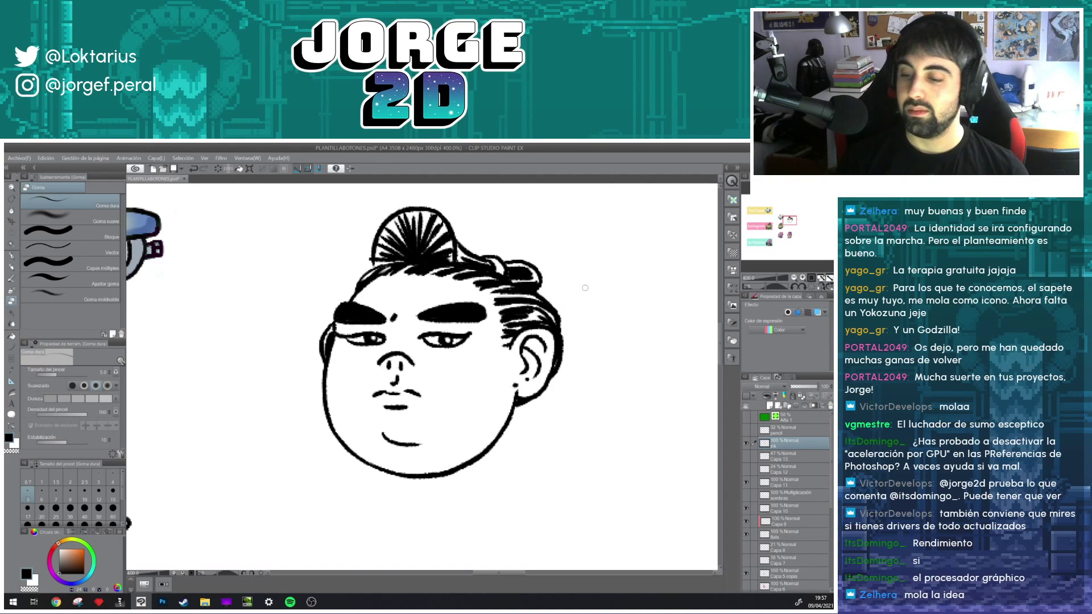
pyautogui.moveTo(529, 312); pyautogui.dragTo(511, 331)
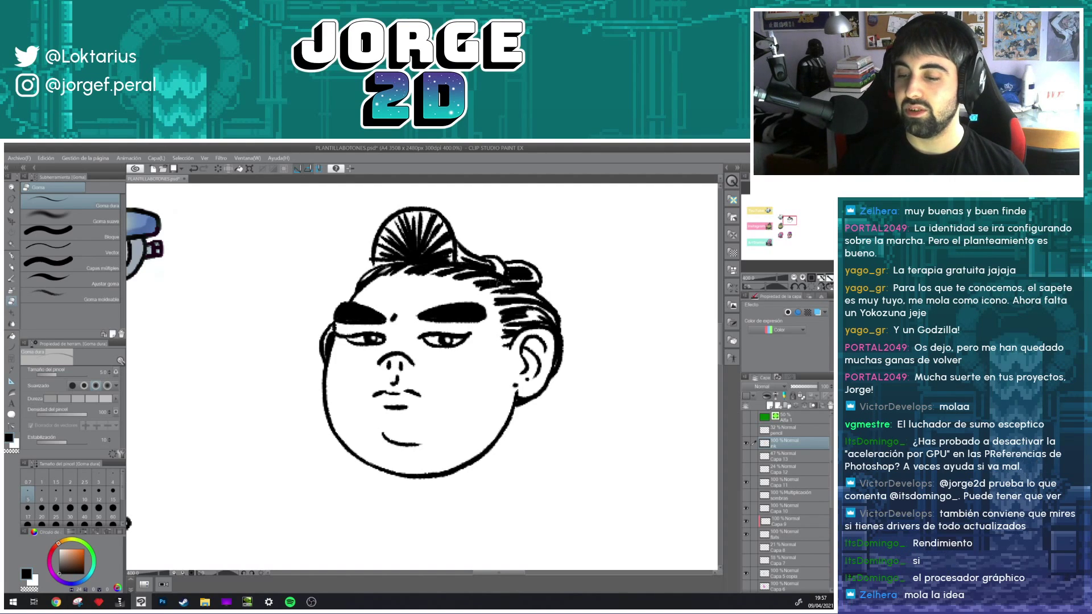
pyautogui.press('p')
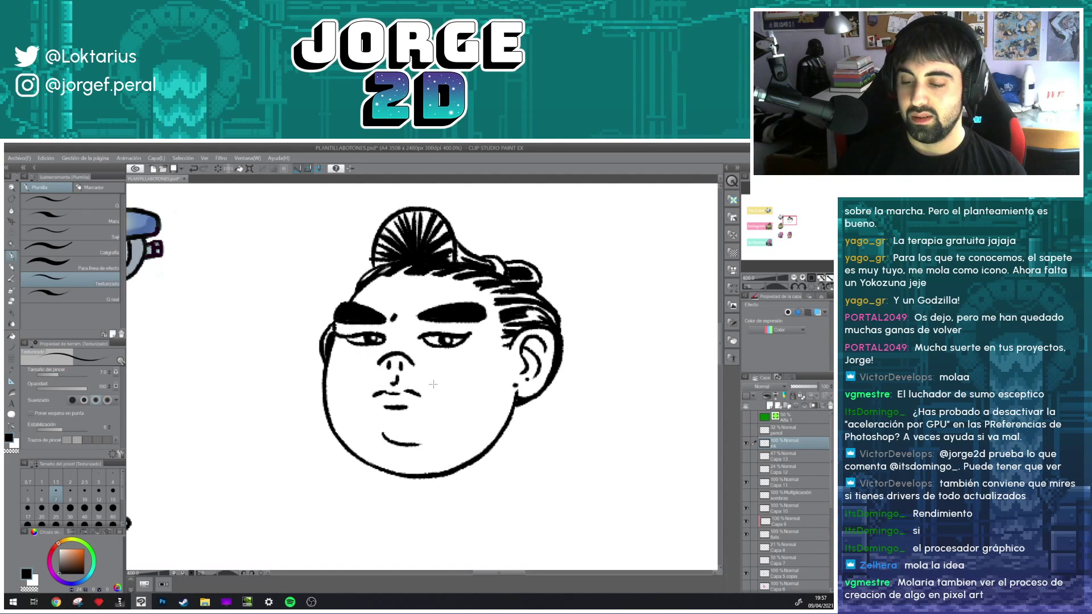
# - Erase both original eyes with an enlarged hard eraser and dot in a new eye
pyautogui.scroll(-3, 599, 331)
pyautogui.scroll(-2, 599, 331)
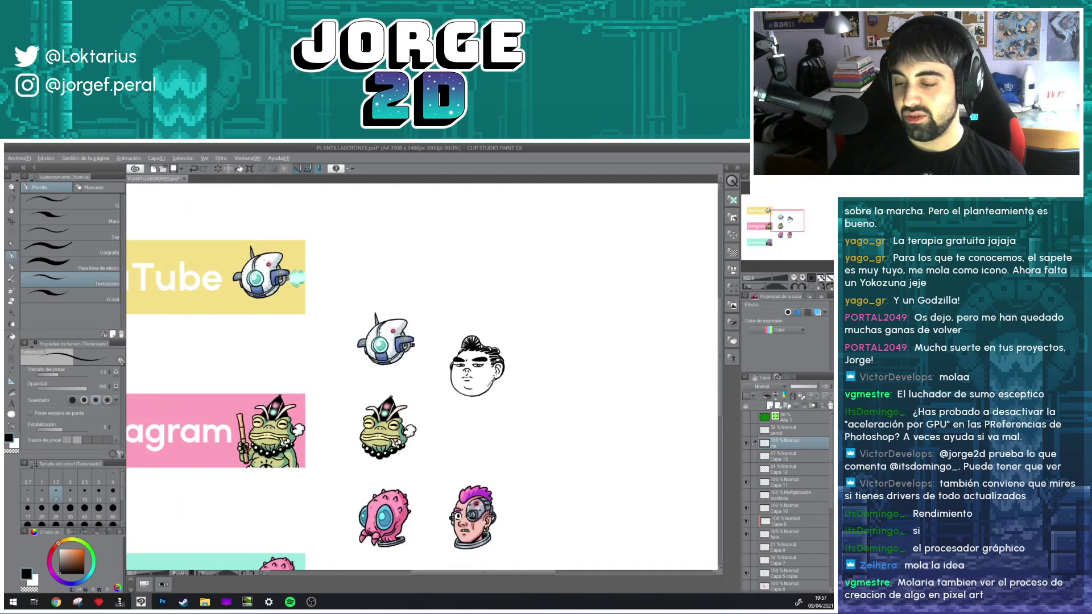
pyautogui.scroll(2, 472, 393)
pyautogui.scroll(2, 472, 393)
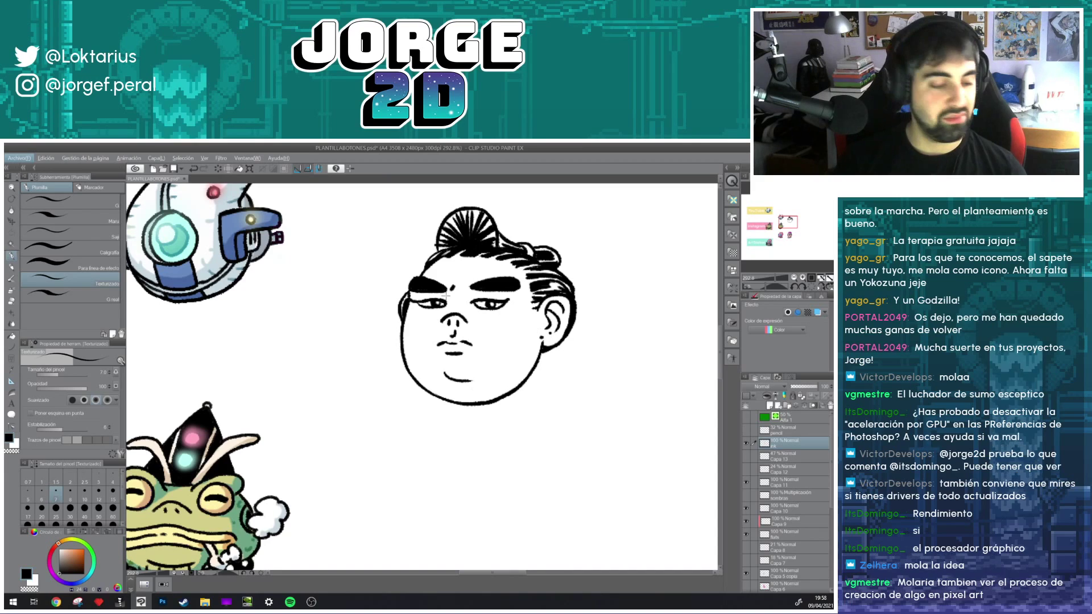
pyautogui.press('e')
pyautogui.moveTo(442, 298); pyautogui.dragTo(417, 300)
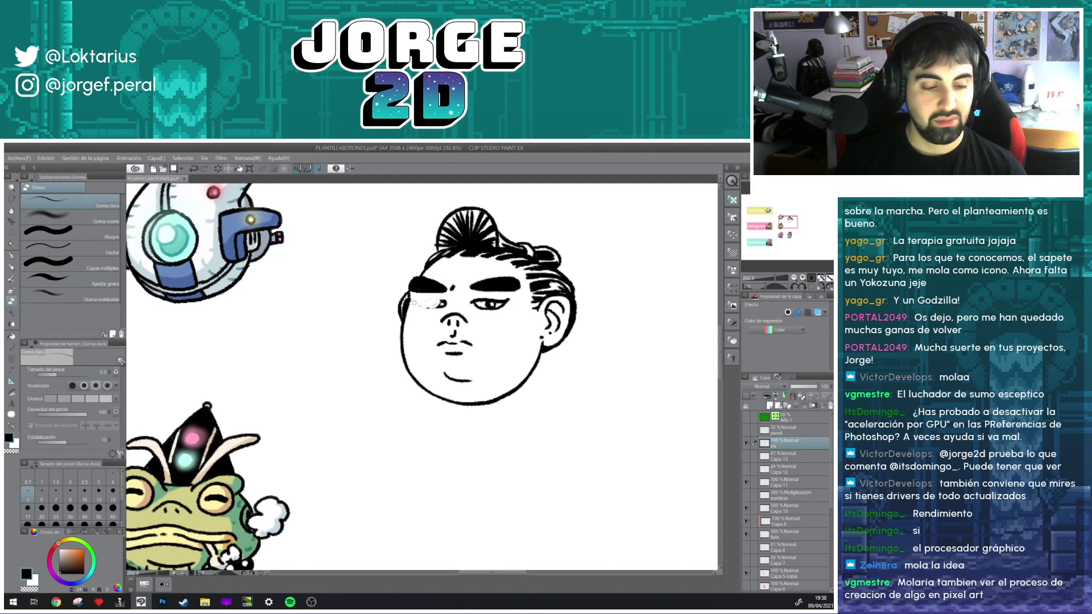
pyautogui.hotkey('ctrl', 'z')
pyautogui.press(']')
pyautogui.press(']')
pyautogui.press(']')
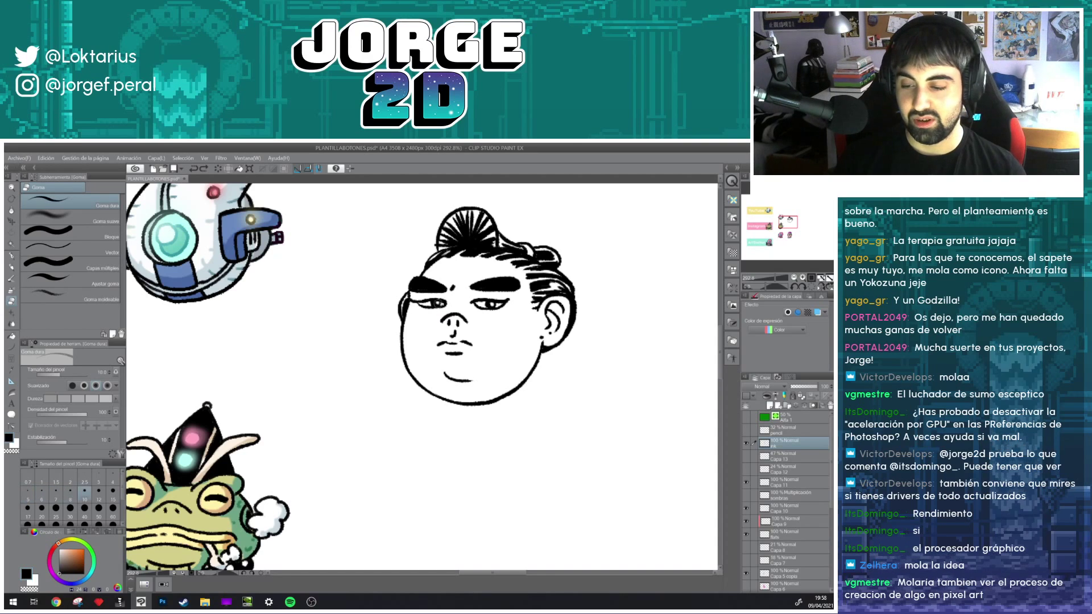
pyautogui.press(']')
pyautogui.press(']')
pyautogui.press(']')
pyautogui.moveTo(447, 303)
pyautogui.mouseDown()
pyautogui.moveTo(417, 302)
pyautogui.moveTo(506, 304)
pyautogui.mouseUp()
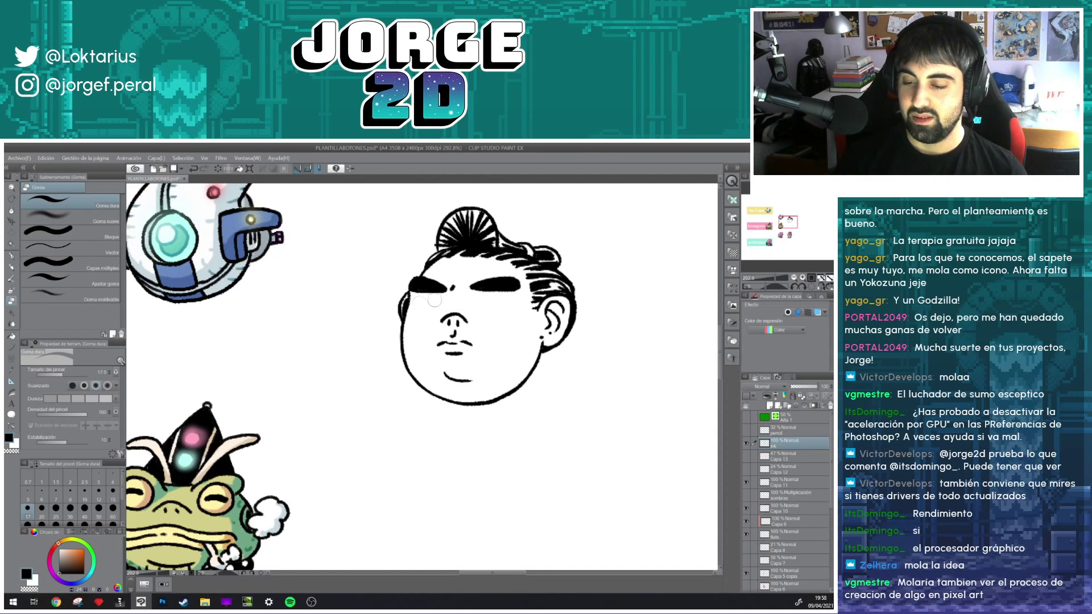
pyautogui.press('p')
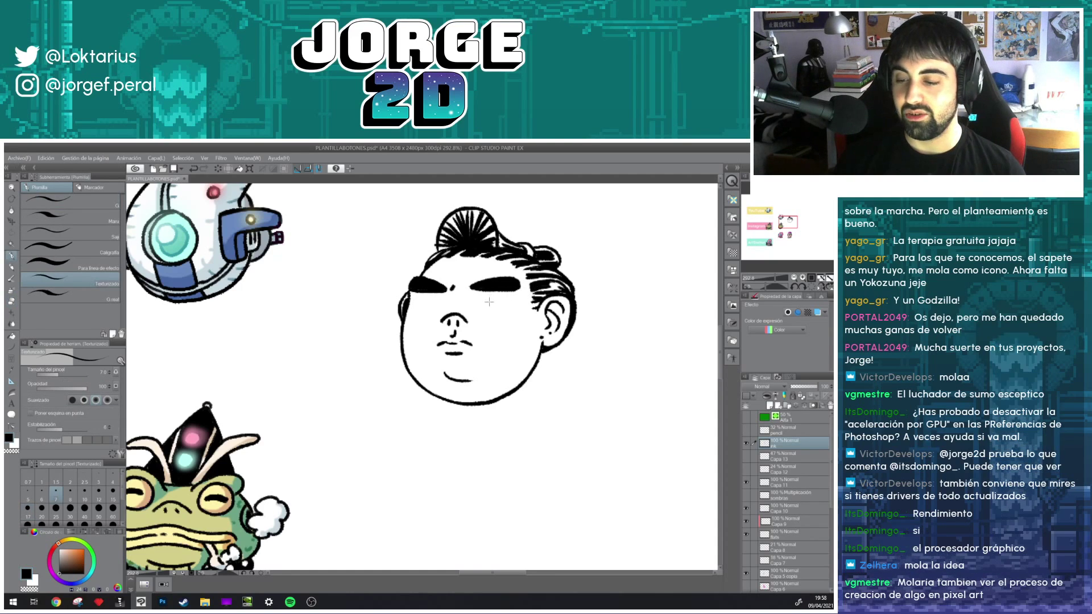
pyautogui.click(490, 304)
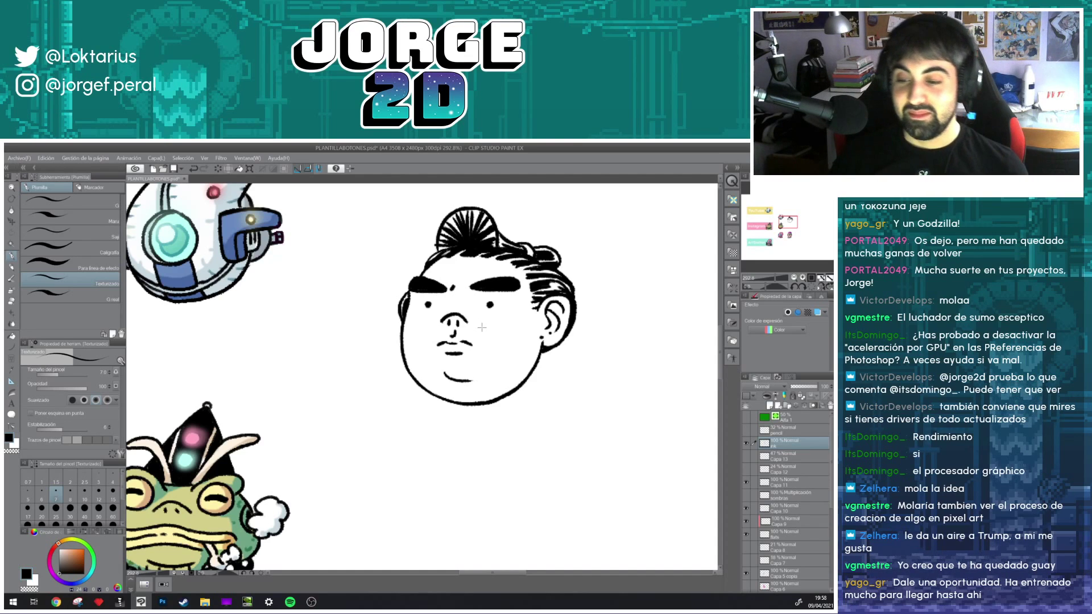
# - Try closed-eyelid strokes under the brows, then undo them
pyautogui.scroll(-2, 485, 324)
pyautogui.scroll(-2, 490, 325)
pyautogui.scroll(-1, 494, 326)
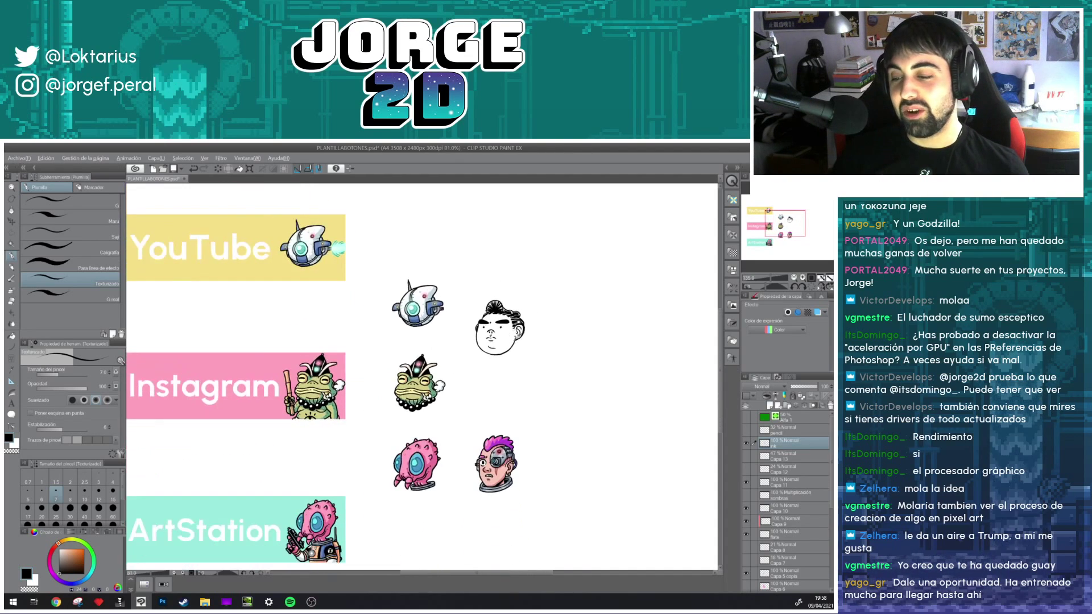
pyautogui.scroll(4, 503, 328)
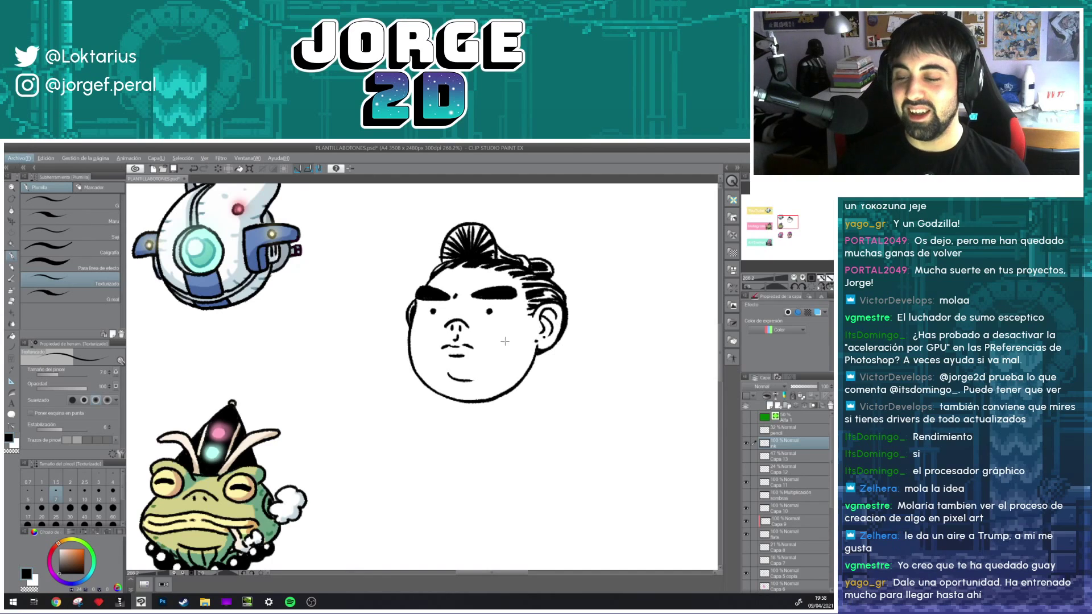
pyautogui.hotkey('ctrl', 'z')
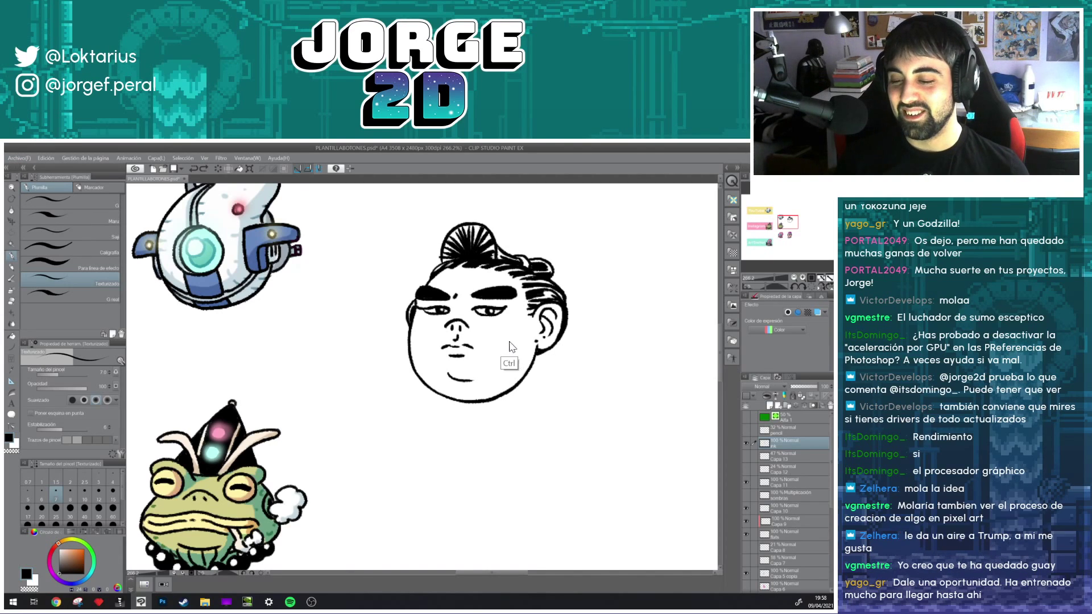
pyautogui.hotkey('ctrl', 'z')
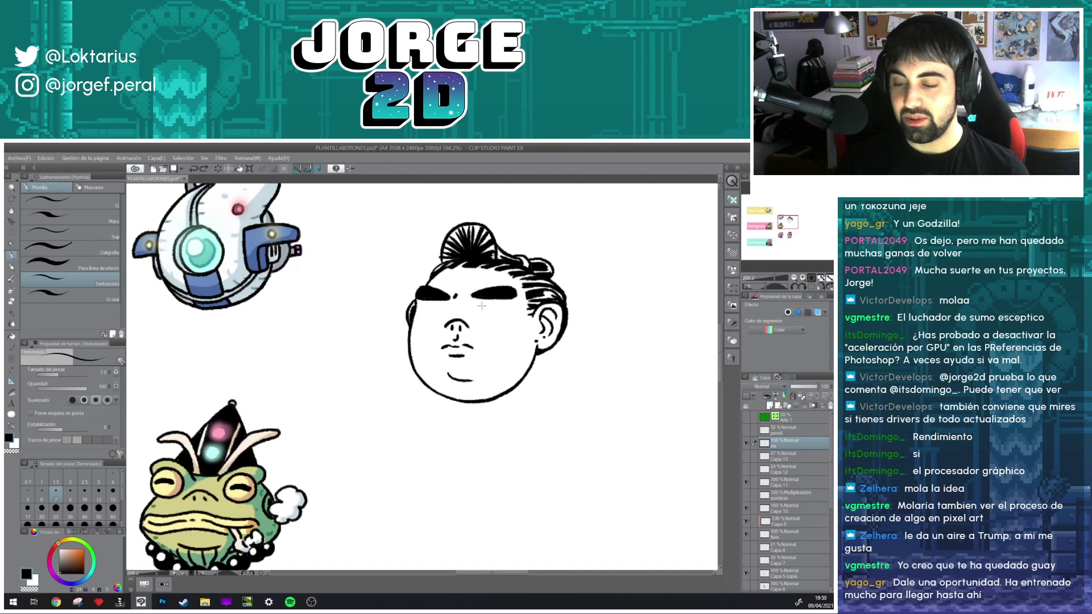
pyautogui.moveTo(475, 308)
pyautogui.mouseDown()
pyautogui.moveTo(504, 310)
pyautogui.moveTo(494, 310)
pyautogui.mouseUp()
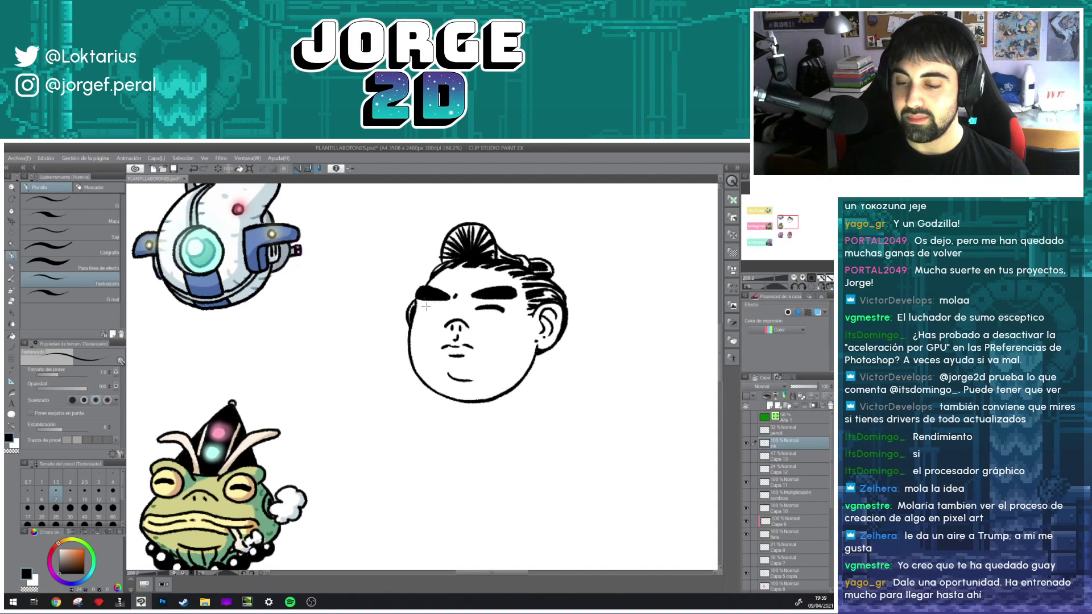
pyautogui.moveTo(422, 307)
pyautogui.mouseDown()
pyautogui.moveTo(496, 314)
pyautogui.moveTo(438, 314)
pyautogui.mouseUp()
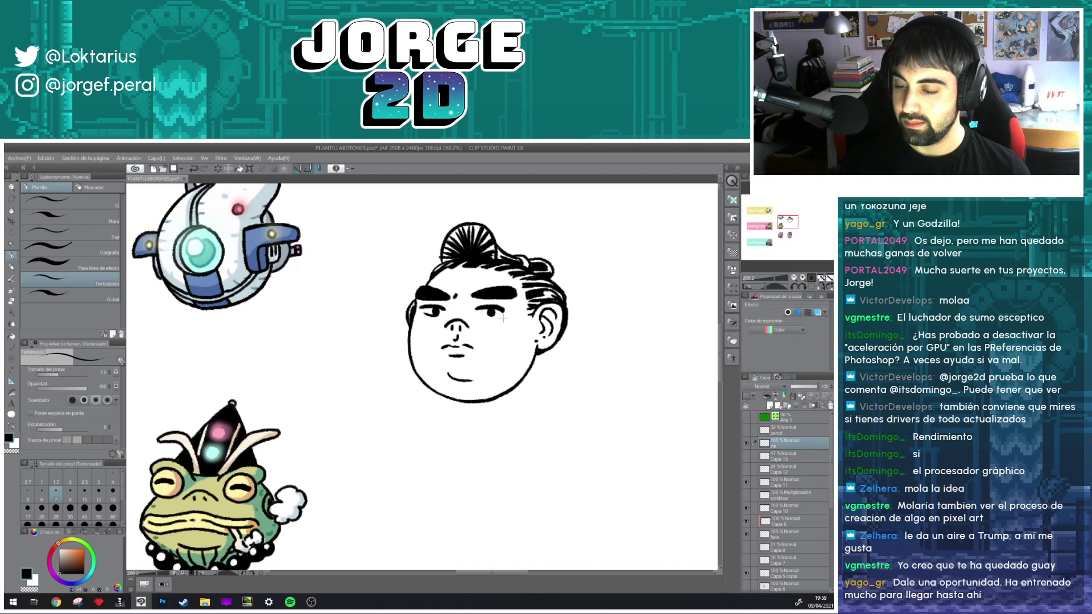
pyautogui.hotkey('ctrl', 'z')
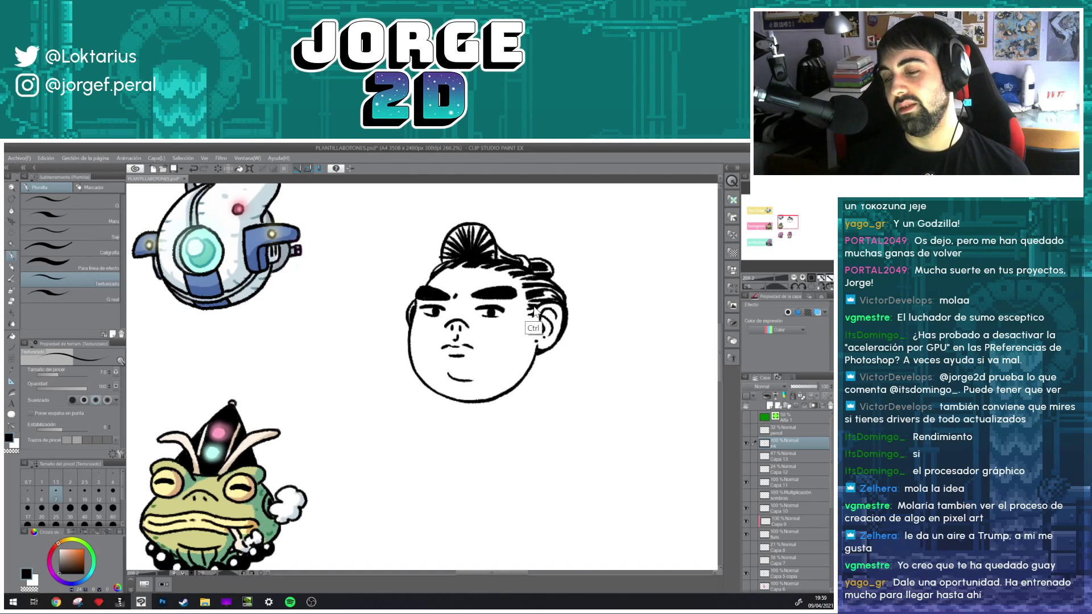
pyautogui.hotkey('ctrl', 'z')
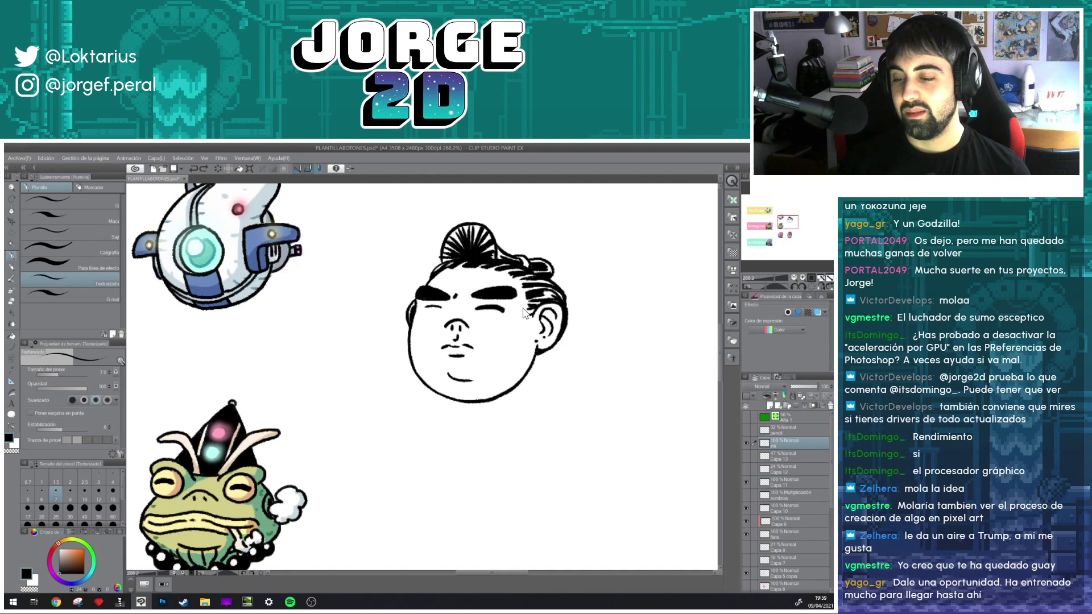
pyautogui.hotkey('ctrl', 'z')
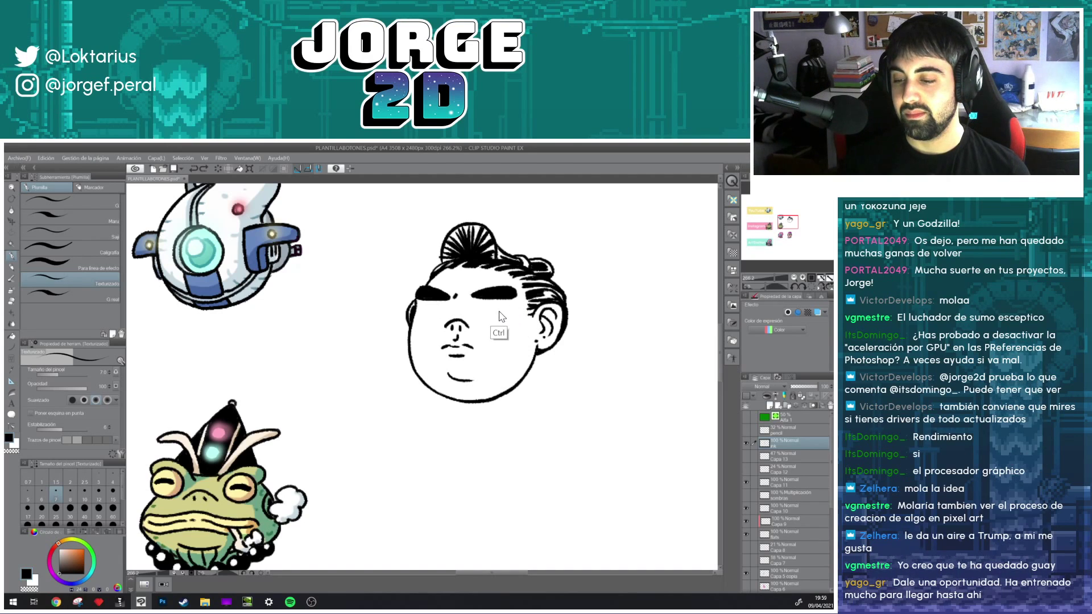
# - Try dash and curved closed-eye styles under the right brow, undoing each
pyautogui.moveTo(480, 310)
pyautogui.mouseDown()
pyautogui.moveTo(507, 312)
pyautogui.moveTo(448, 312)
pyautogui.mouseUp()
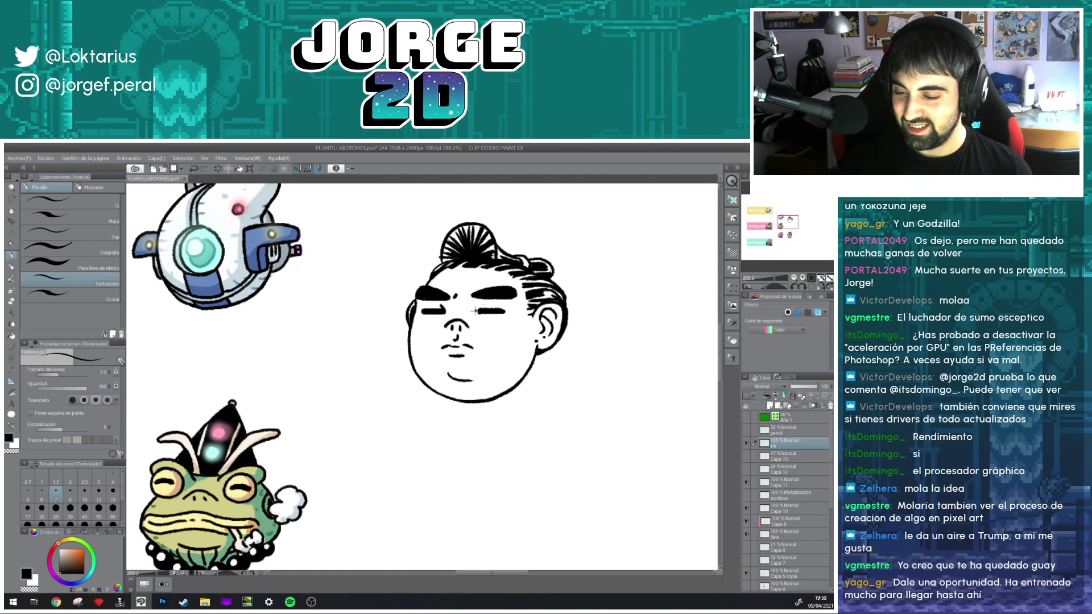
pyautogui.moveTo(554, 313); pyautogui.dragTo(539, 307)
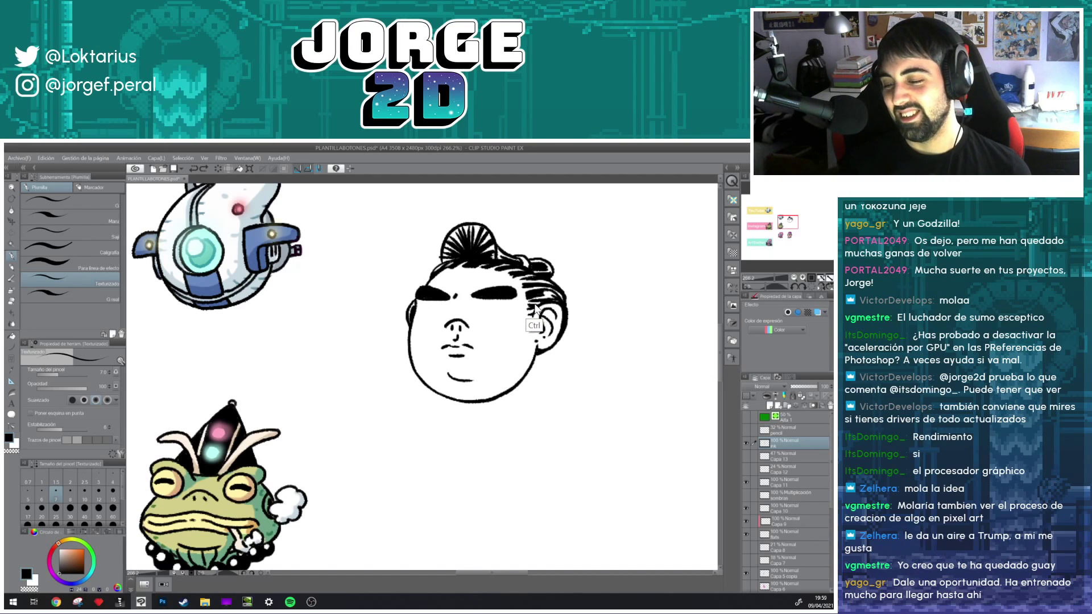
pyautogui.hotkey('ctrl', 'z')
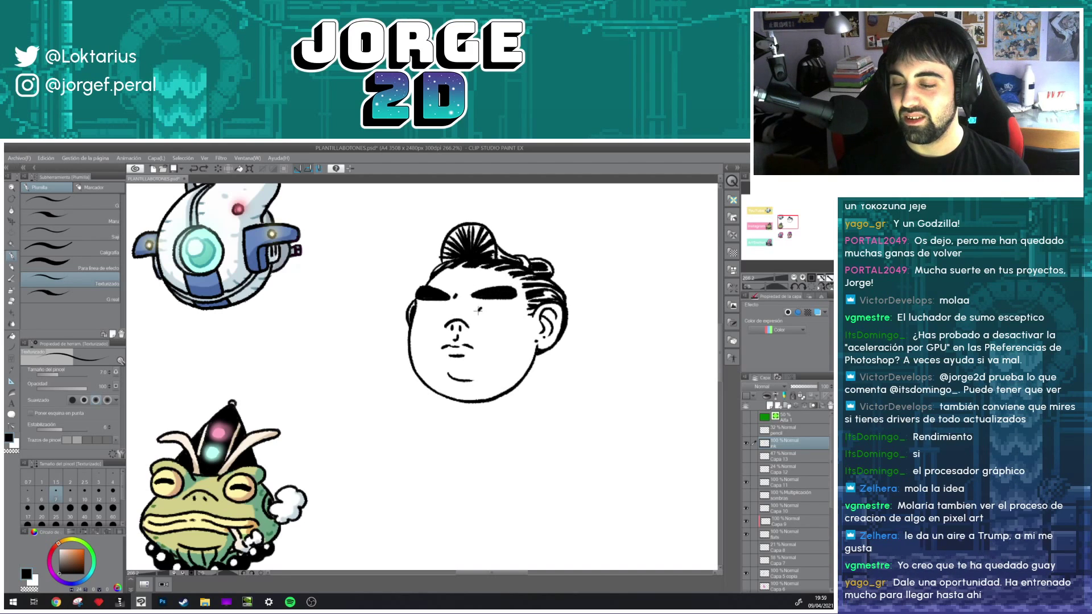
pyautogui.moveTo(478, 310)
pyautogui.mouseDown()
pyautogui.moveTo(495, 307)
pyautogui.moveTo(439, 308)
pyautogui.mouseUp()
pyautogui.hotkey('ctrl', 'z')
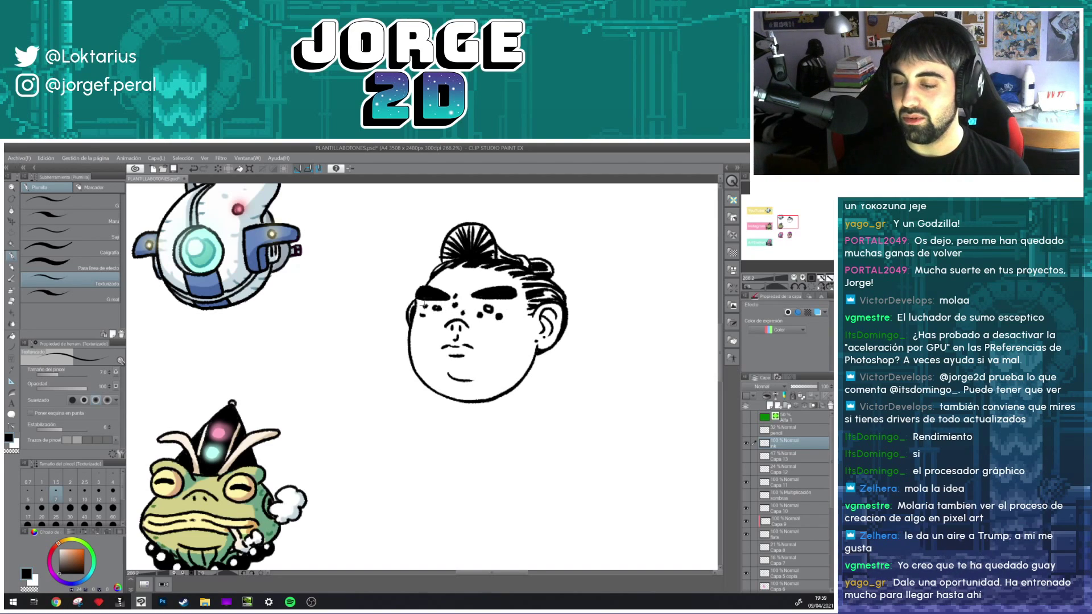
pyautogui.hotkey('ctrl', 'z')
pyautogui.hotkey('ctrl', 'z')
pyautogui.hotkey('ctrl', 'z')
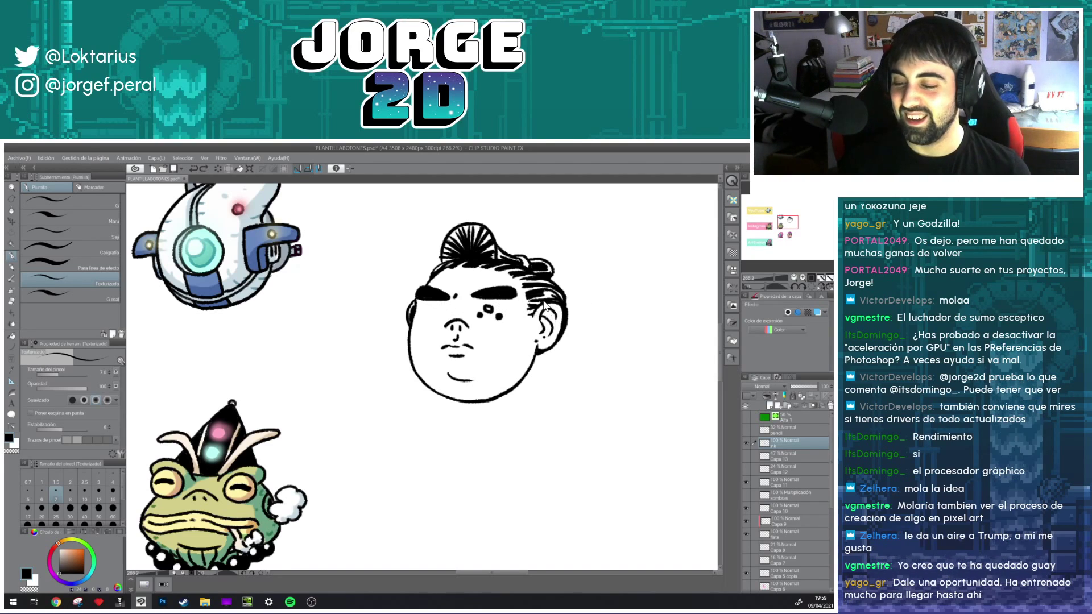
pyautogui.hotkey('ctrl', 'z')
pyautogui.hotkey('ctrl', 'z')
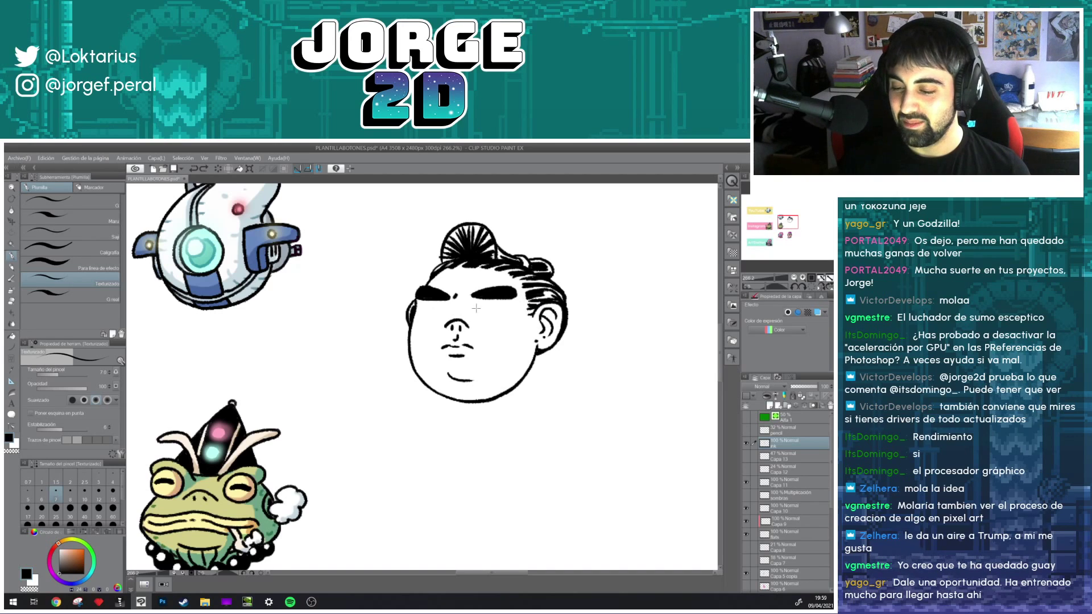
# - Settle on heavy-lidded half-closed eyes inked beneath the eyebrows
pyautogui.moveTo(475, 307)
pyautogui.mouseDown()
pyautogui.moveTo(482, 320)
pyautogui.moveTo(512, 312)
pyautogui.moveTo(420, 325)
pyautogui.moveTo(439, 312)
pyautogui.mouseUp()
pyautogui.moveTo(427, 320)
pyautogui.mouseDown()
pyautogui.moveTo(515, 310)
pyautogui.moveTo(427, 310)
pyautogui.mouseUp()
pyautogui.moveTo(433, 306); pyautogui.dragTo(435, 310)
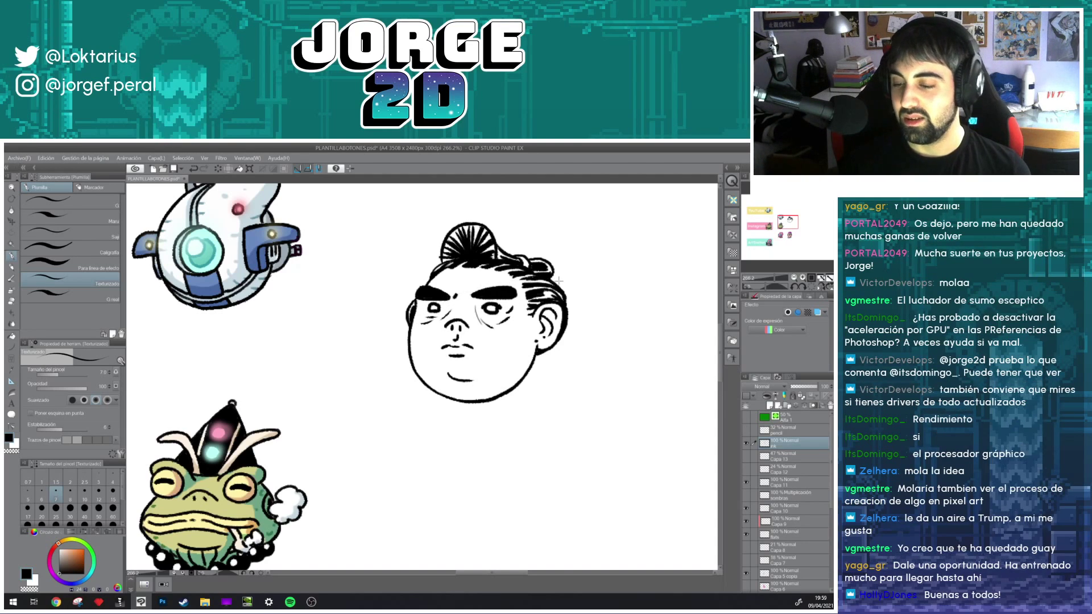
pyautogui.hotkey('ctrl', 'z')
pyautogui.hotkey('ctrl', 'z')
pyautogui.hotkey('ctrl', 'z')
pyautogui.hotkey('ctrl', 'z')
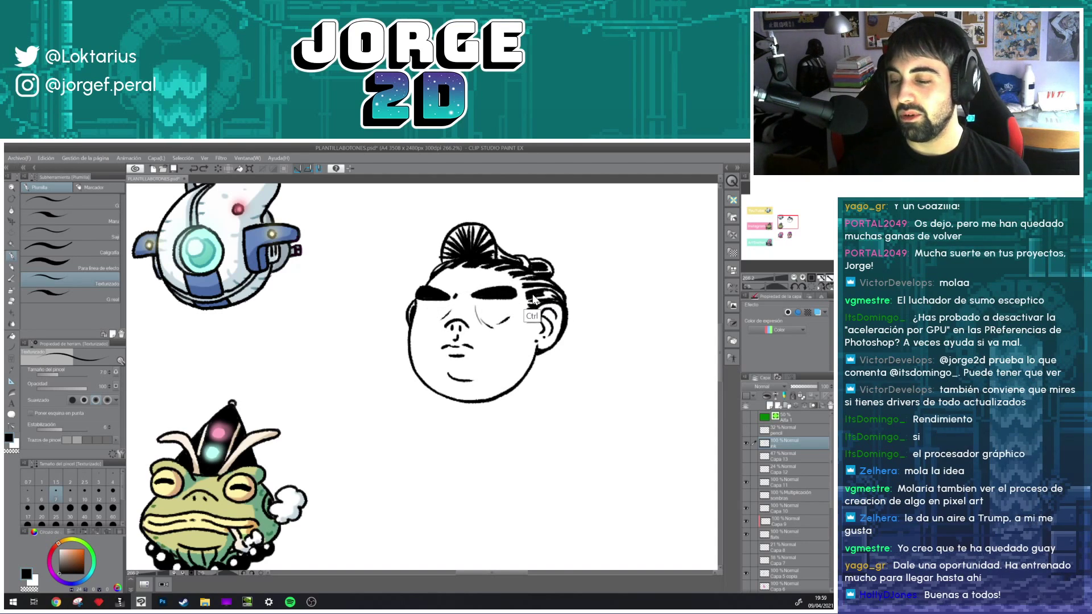
pyautogui.hotkey('ctrl', 'z')
pyautogui.hotkey('ctrl', 'z')
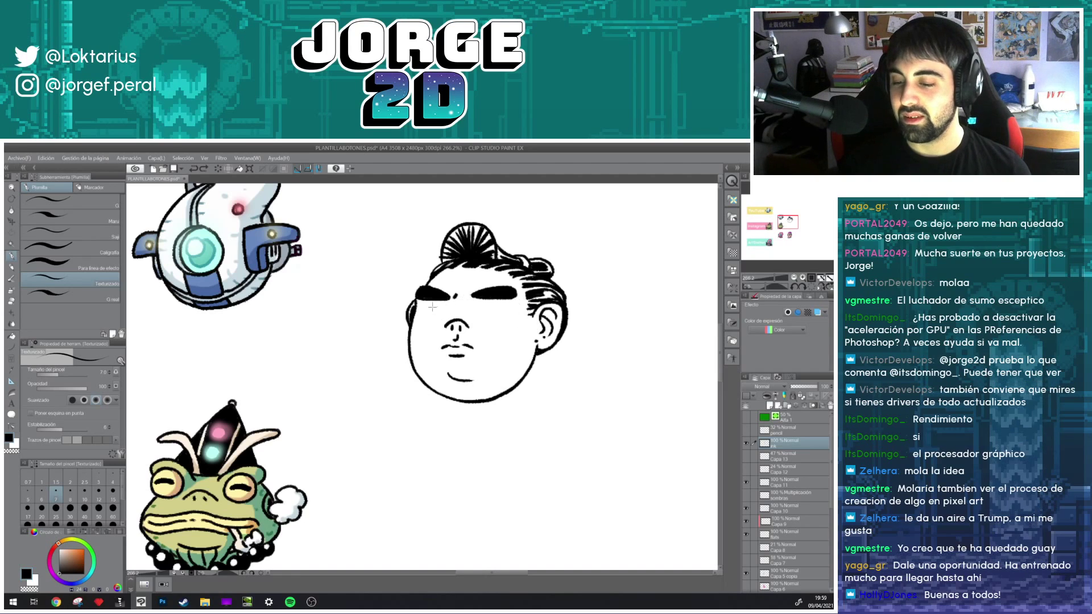
pyautogui.moveTo(432, 307)
pyautogui.mouseDown()
pyautogui.moveTo(427, 316)
pyautogui.moveTo(448, 301)
pyautogui.moveTo(434, 320)
pyautogui.moveTo(503, 312)
pyautogui.mouseUp()
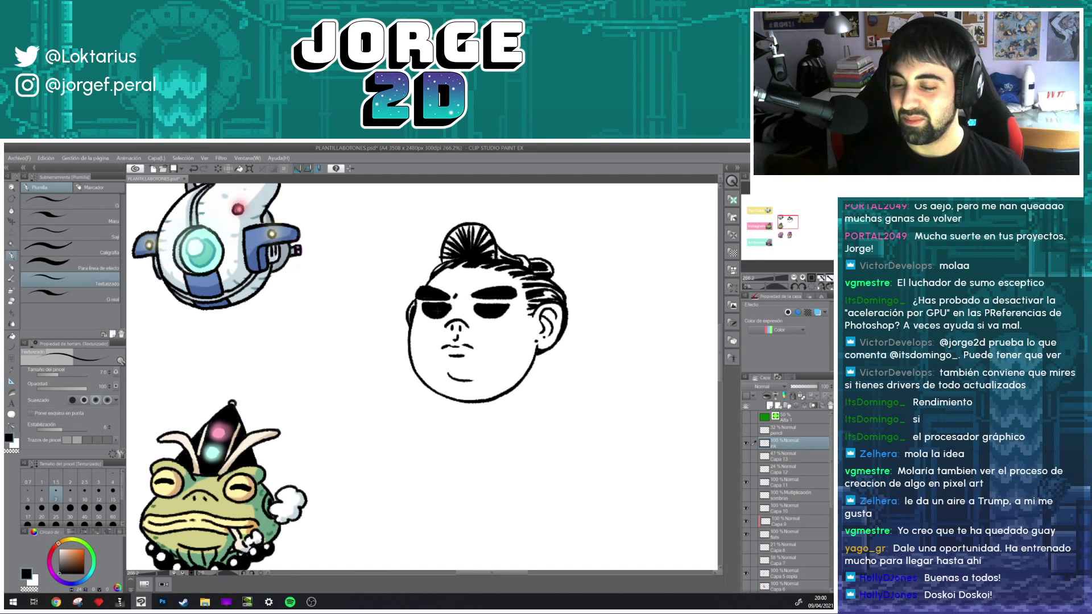
# - Carve a white highlight into the left eye with the Goma eraser at size 10, then 3
pyautogui.press('e')
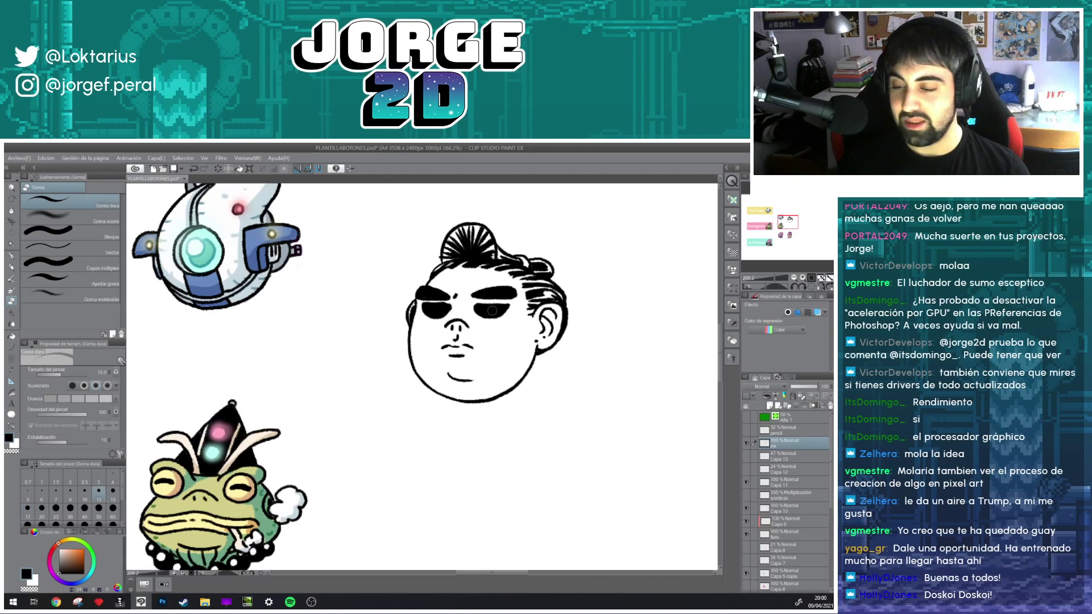
pyautogui.press('[')
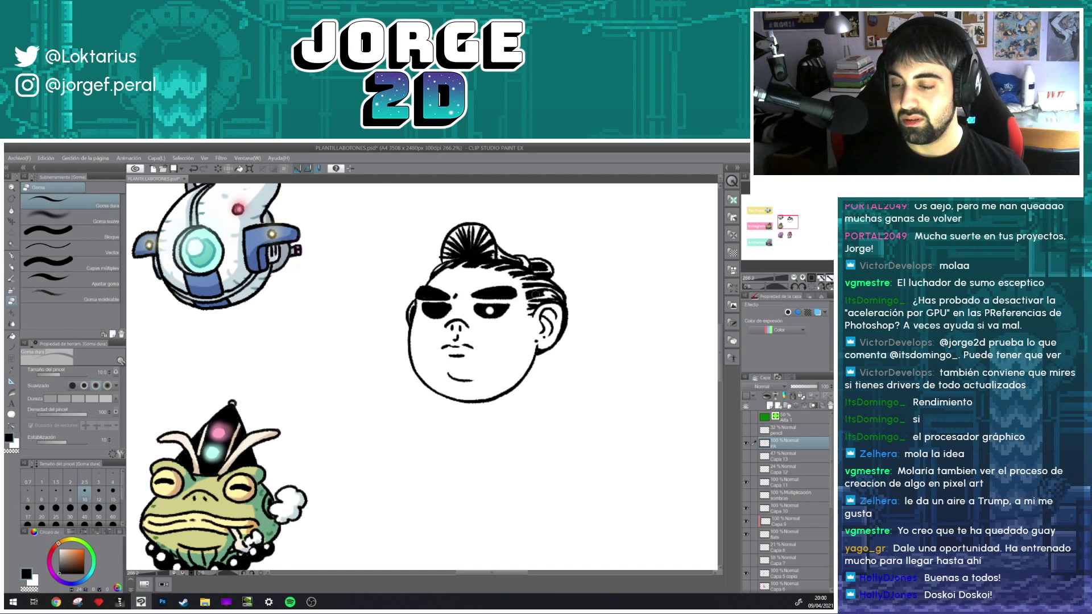
pyautogui.click(435, 309)
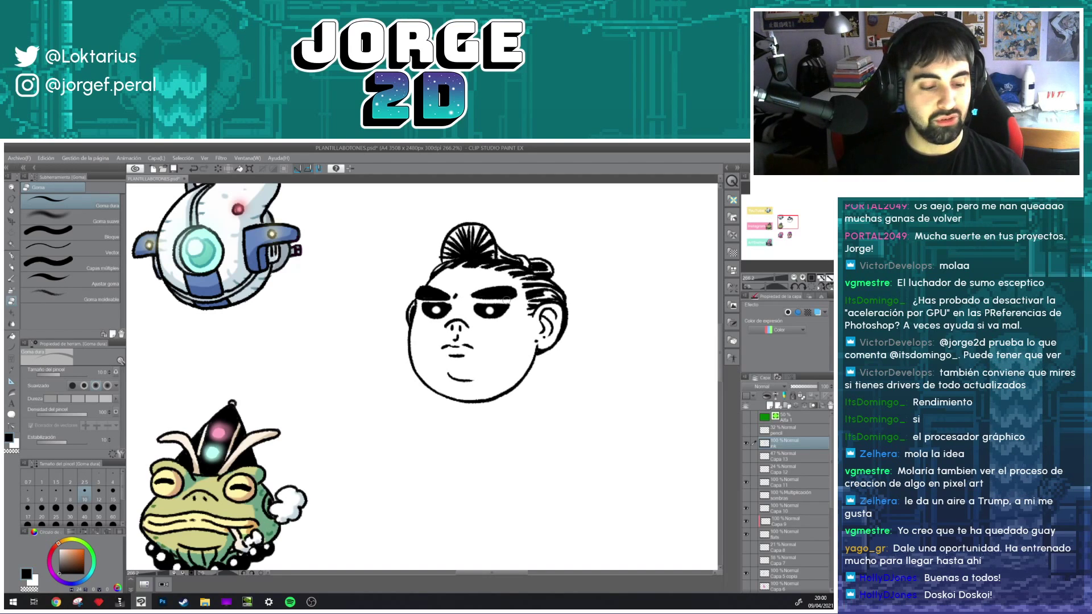
pyautogui.press('[')
pyautogui.press('[')
pyautogui.press('[')
pyautogui.press('[')
pyautogui.press('[')
pyautogui.press('[')
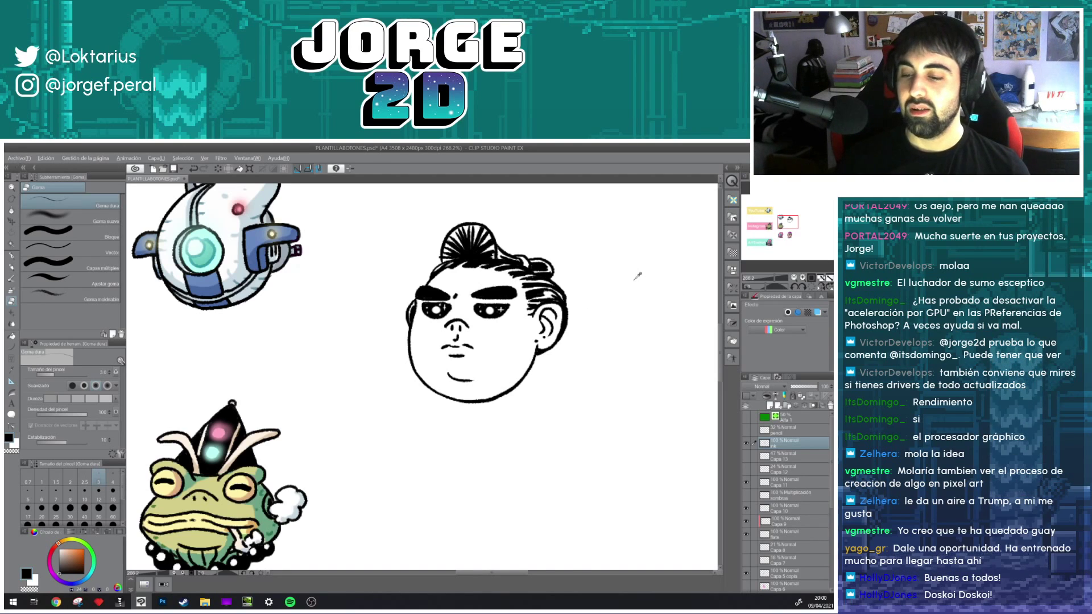
# - Undo and redo to restore the narrower outlined eyes
pyautogui.scroll(-3, 634, 279)
pyautogui.scroll(3, 576, 307)
pyautogui.scroll(2, 576, 307)
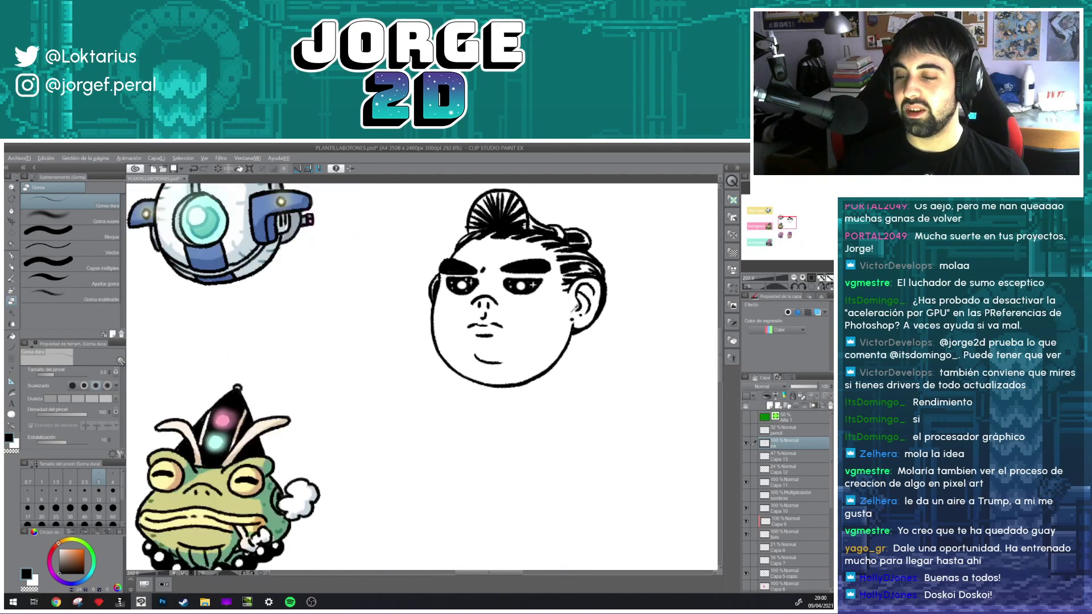
pyautogui.scroll(2, 572, 316)
pyautogui.hotkey('ctrl', 'z')
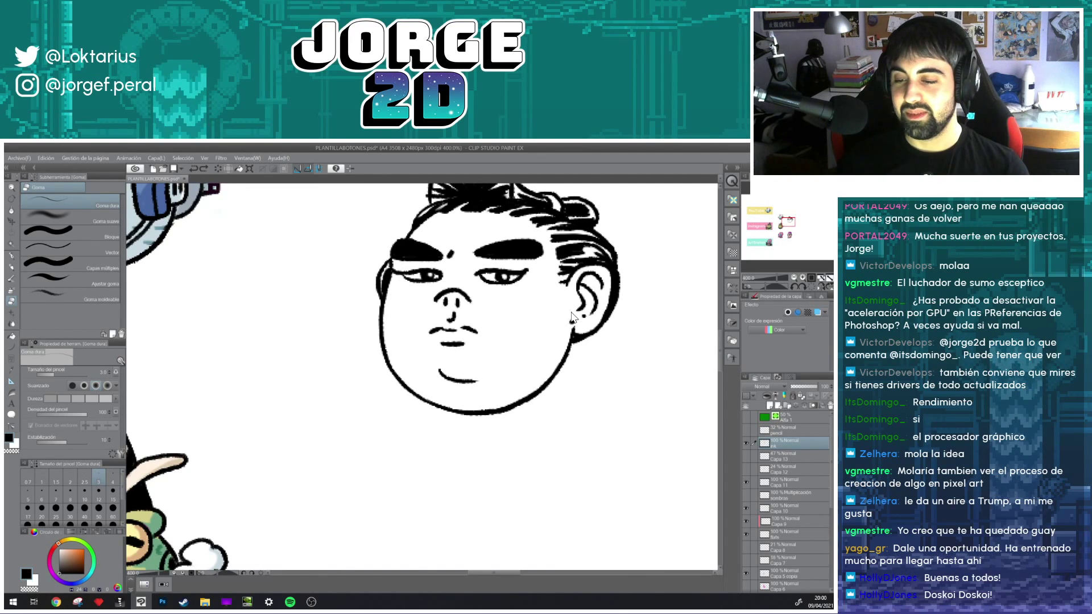
pyautogui.hotkey('ctrl', 'z')
pyautogui.hotkey('ctrl', 'y')
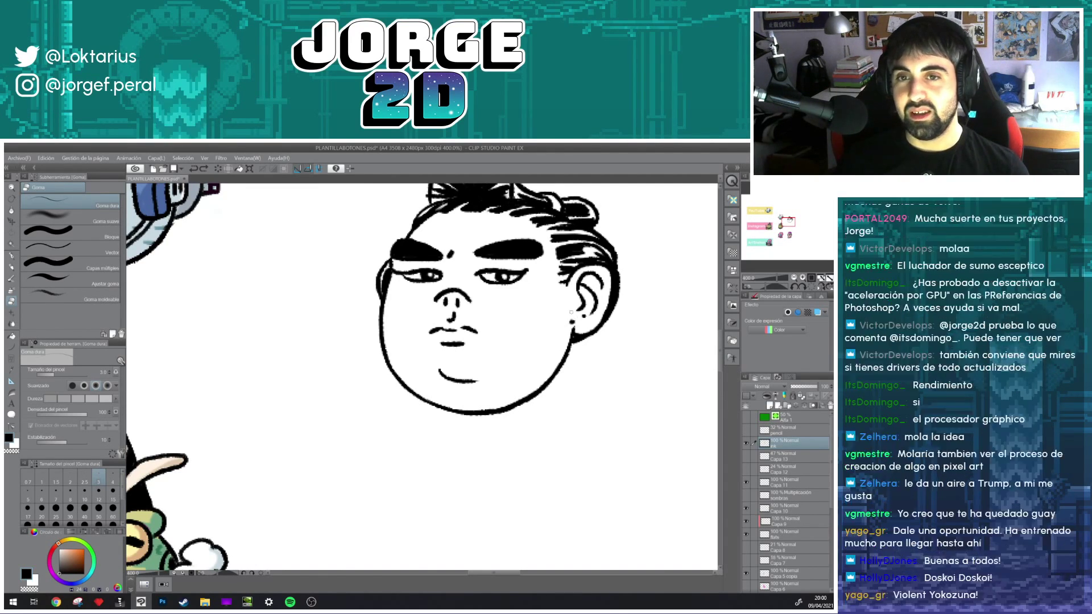
pyautogui.moveTo(589, 271); pyautogui.dragTo(583, 305)
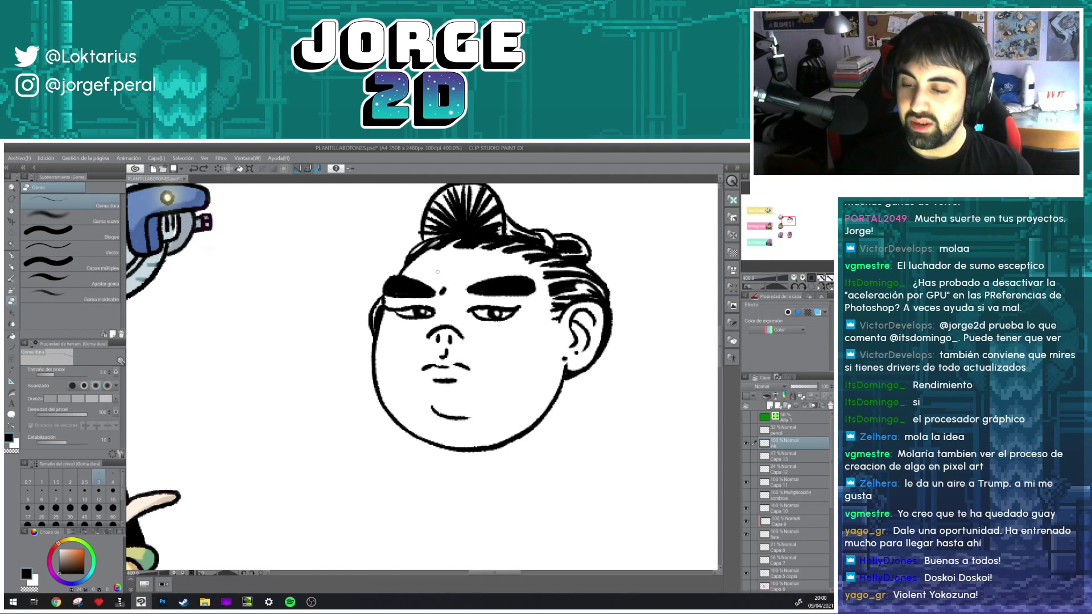
# - Add a bag line under the right eye, discarding a trial forehead line
pyautogui.press('p')
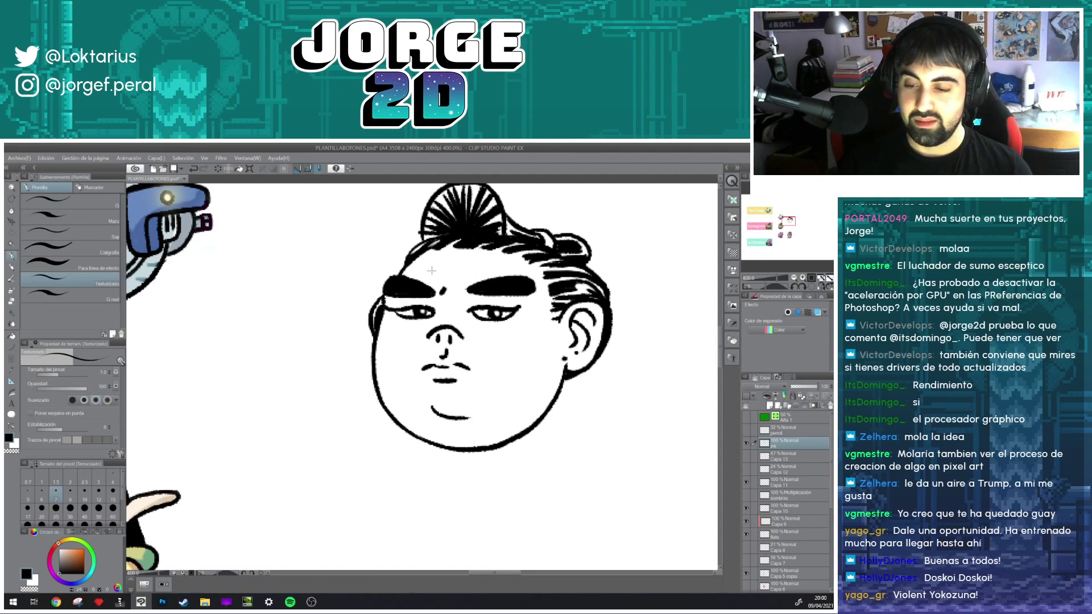
pyautogui.moveTo(430, 270); pyautogui.dragTo(483, 271)
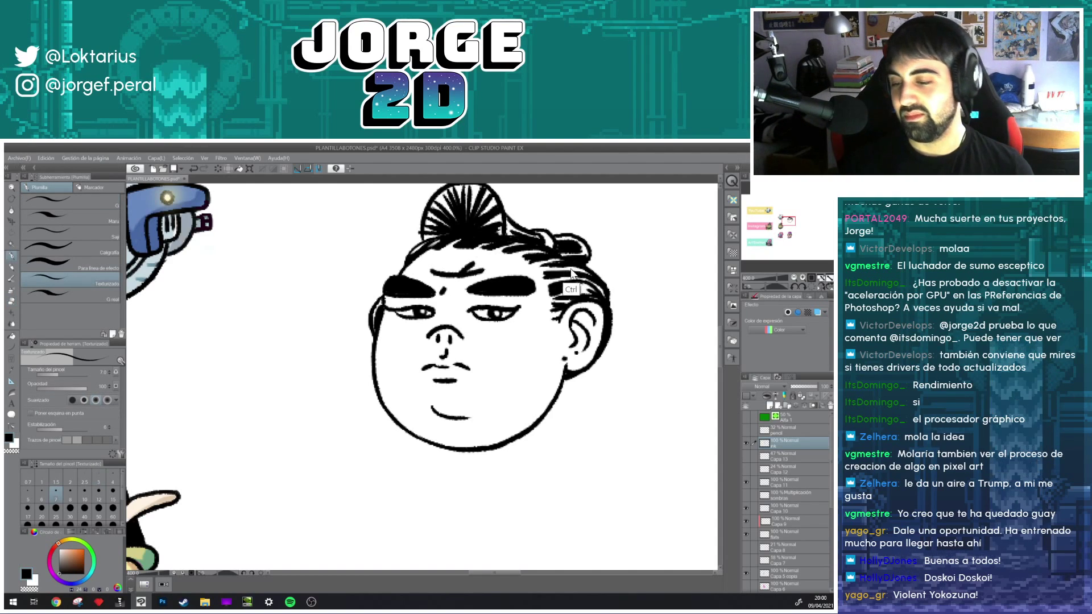
pyautogui.hotkey('ctrl', 'z')
pyautogui.moveTo(467, 316); pyautogui.dragTo(486, 331)
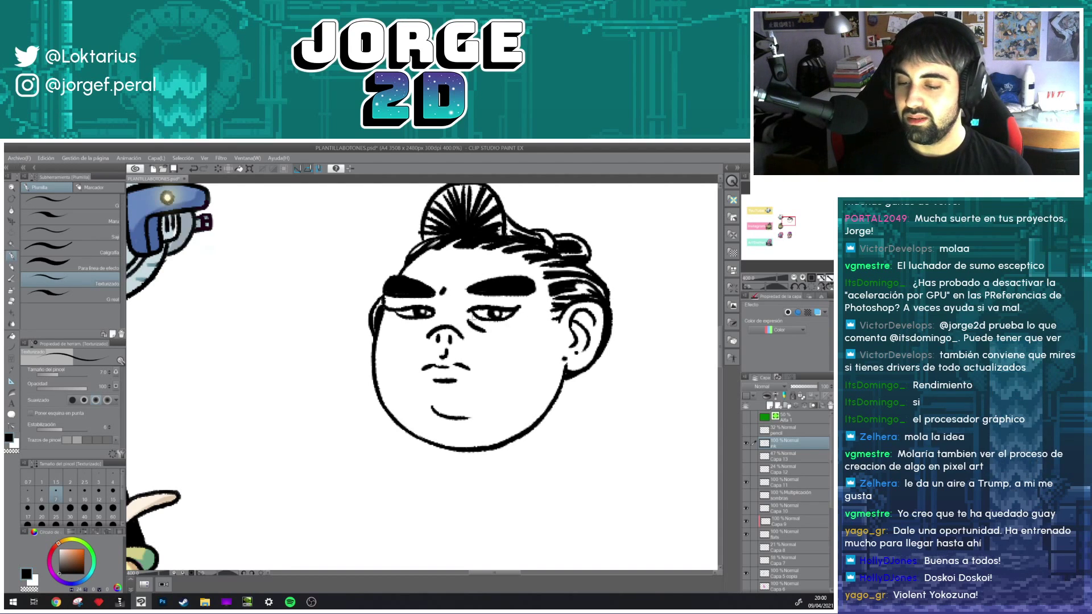
# - Ink a short stroke at the right corner of the sumo's mouth
pyautogui.scroll(-3, 485, 332)
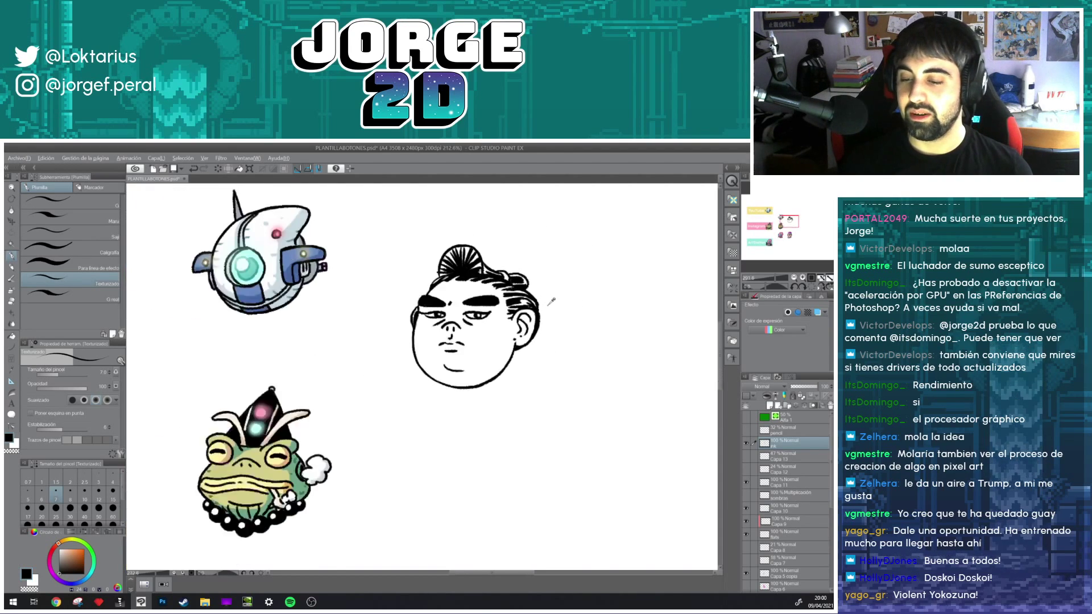
pyautogui.scroll(1, 485, 332)
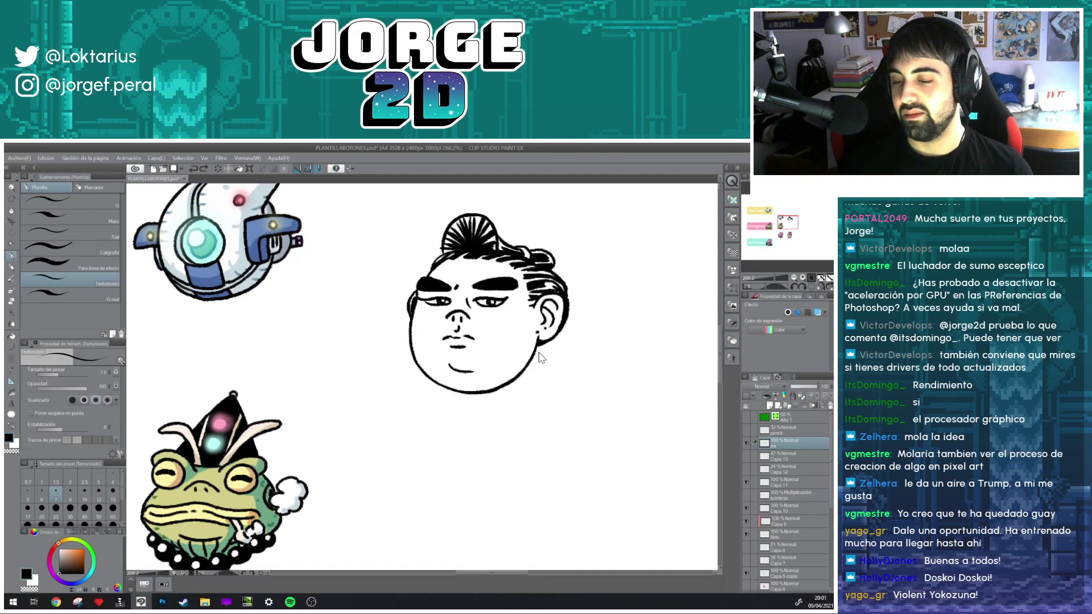
pyautogui.press('ctrl')
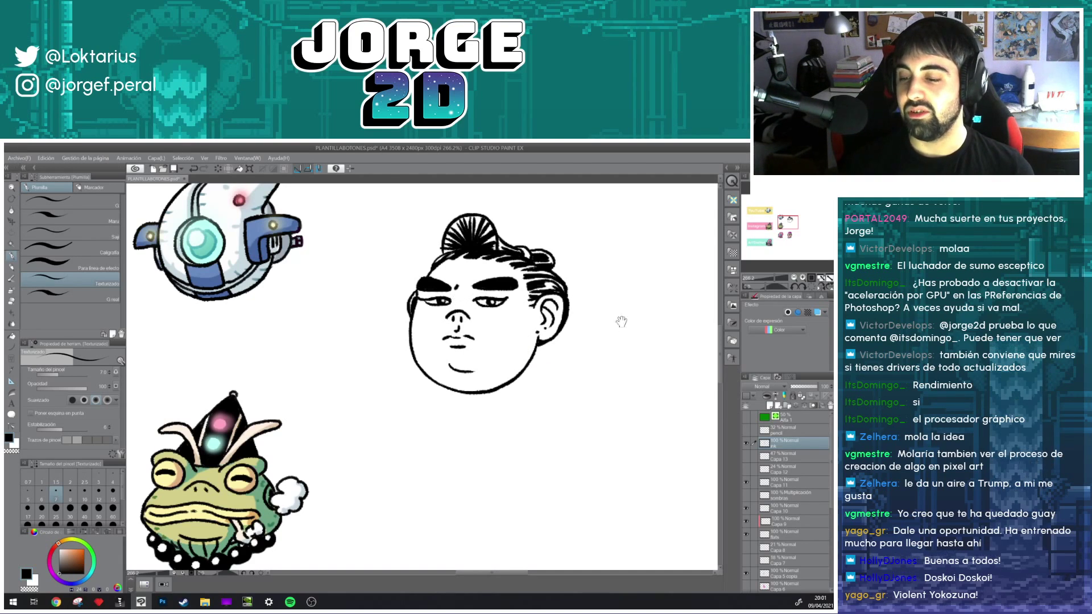
pyautogui.moveTo(620, 322); pyautogui.dragTo(565, 372)
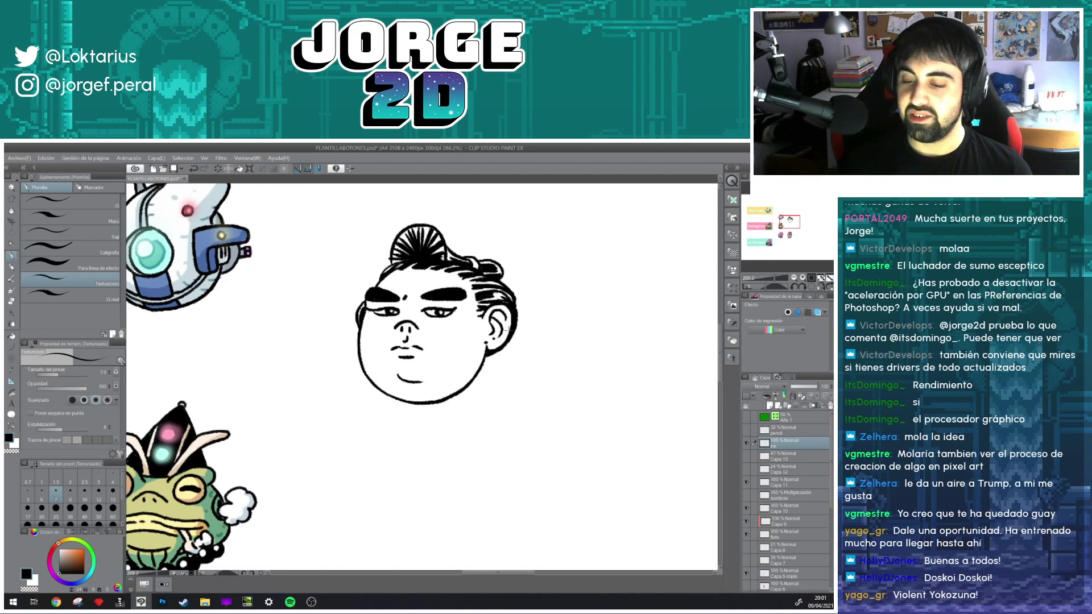
pyautogui.moveTo(424, 347); pyautogui.dragTo(430, 350)
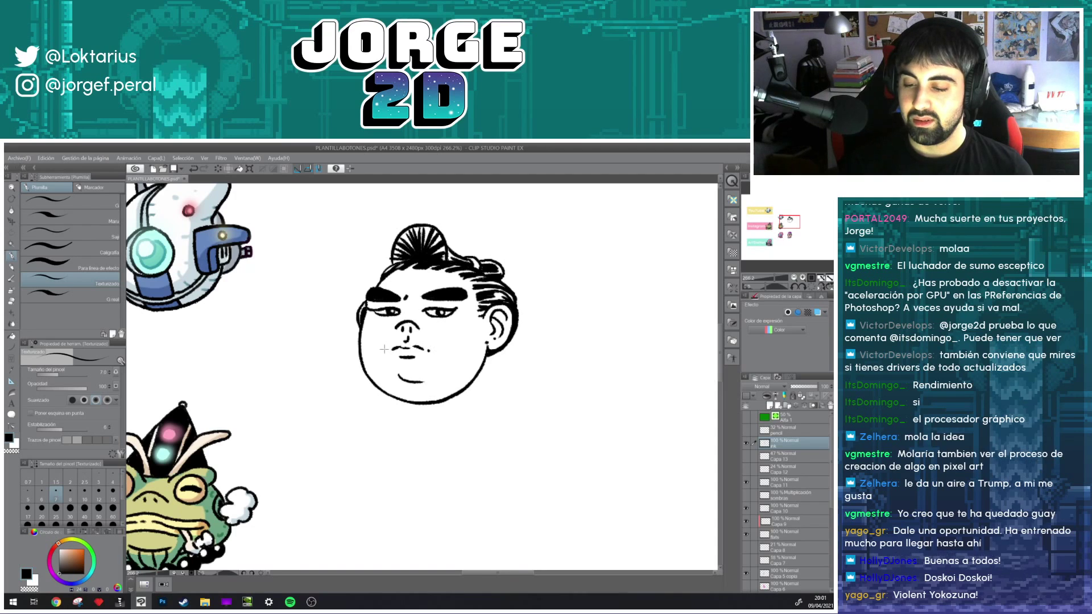
pyautogui.moveTo(541, 370); pyautogui.dragTo(555, 387)
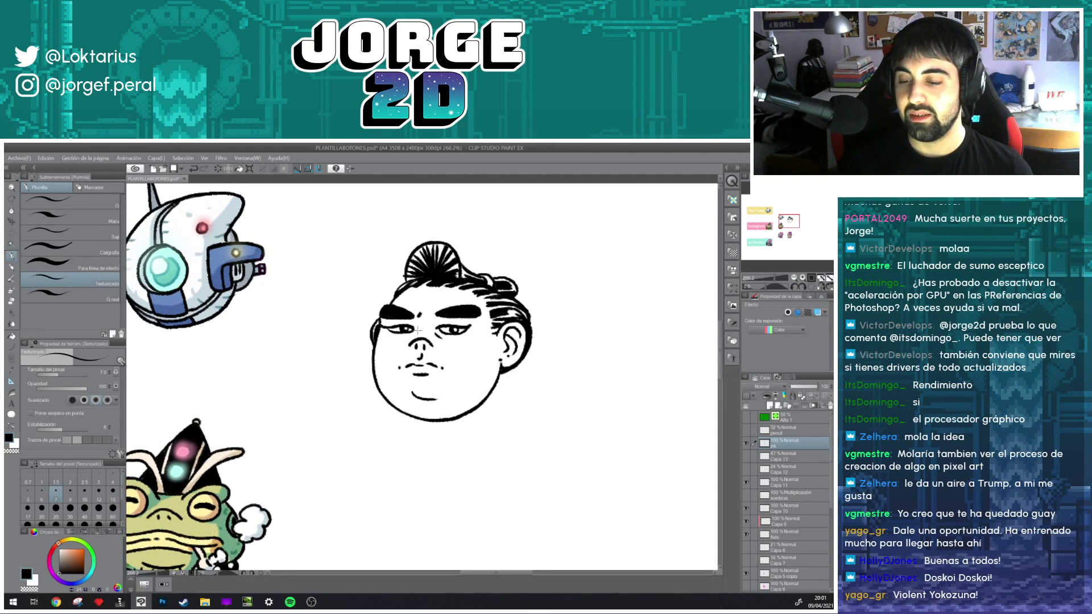
# - Zoom and pan across the button sheet to review the sumo beside the other icons
pyautogui.scroll(-5, 586, 324)
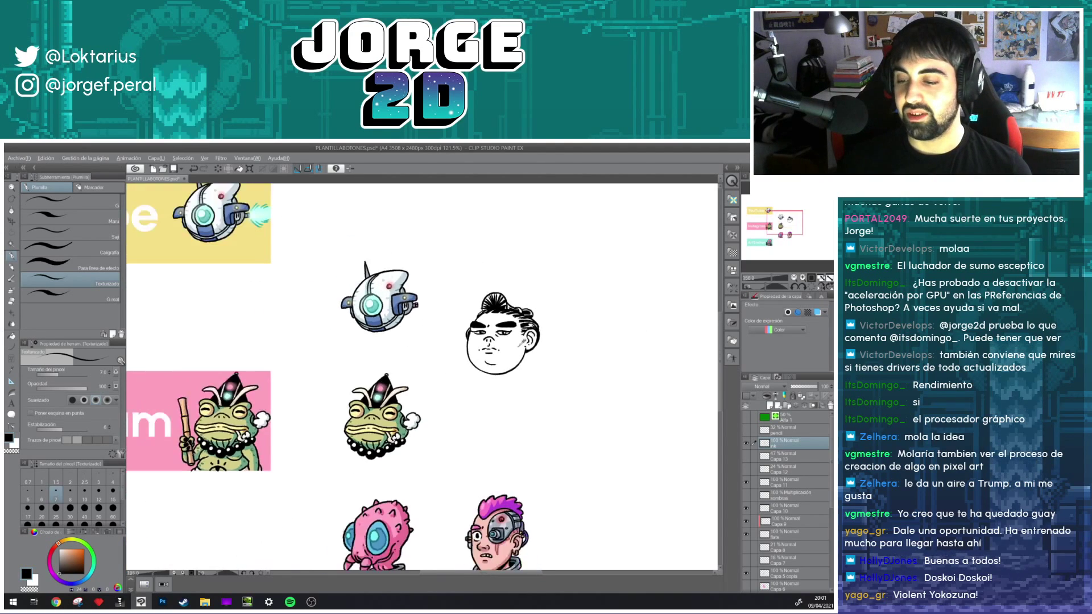
pyautogui.moveTo(546, 364); pyautogui.dragTo(492, 373)
pyautogui.scroll(1, 492, 373)
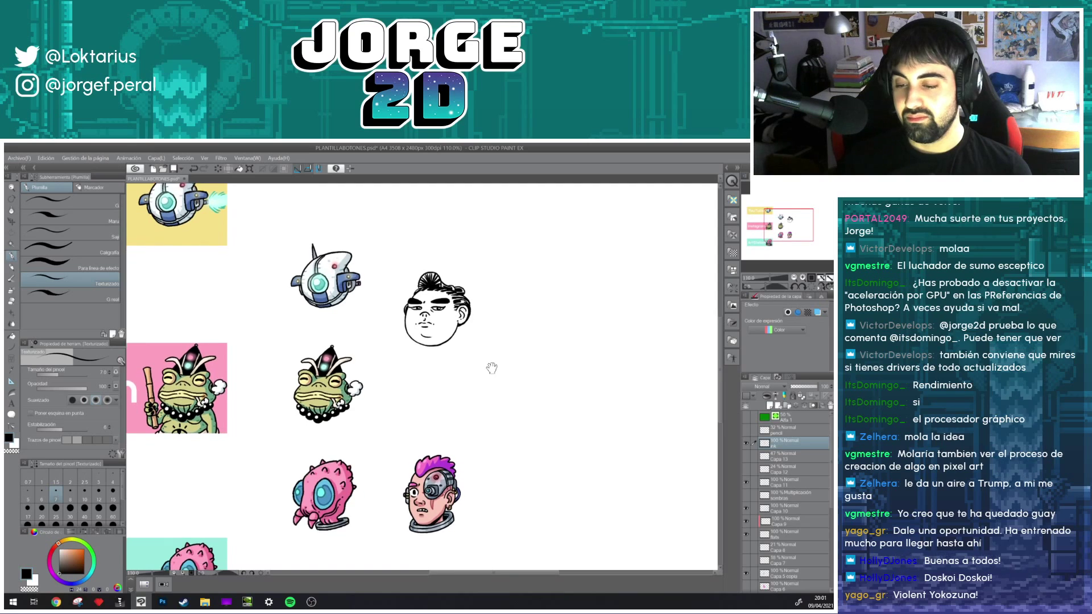
pyautogui.scroll(3, 437, 367)
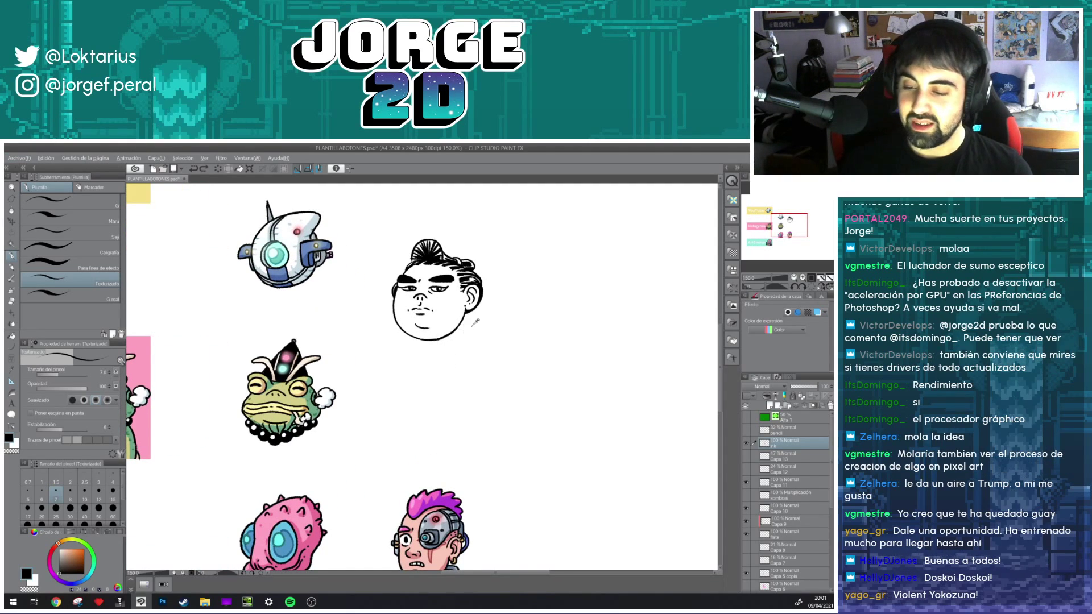
pyautogui.scroll(2, 433, 341)
pyautogui.scroll(3, 433, 341)
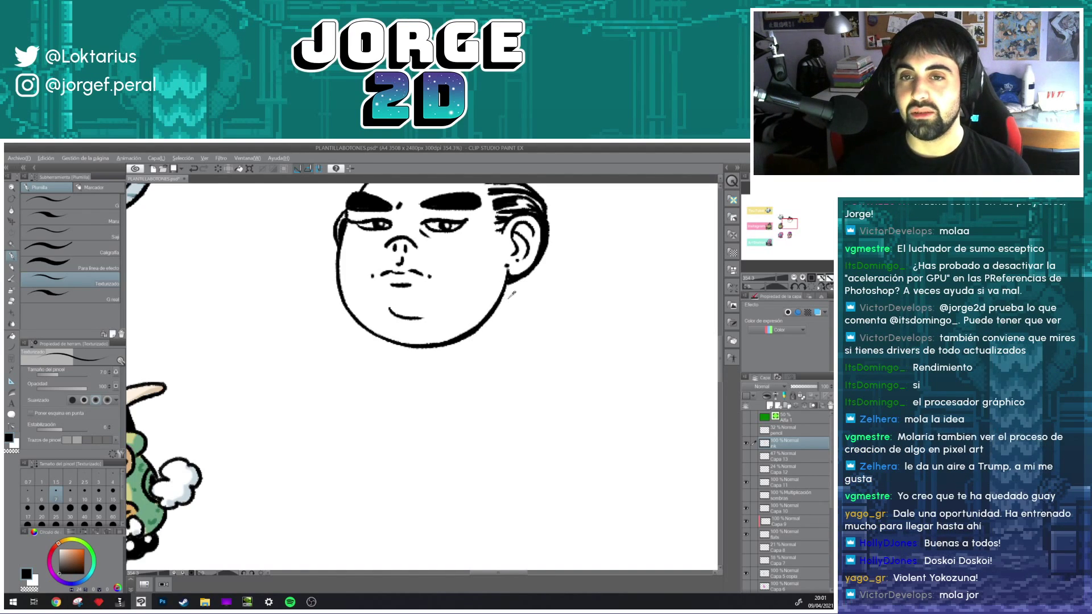
pyautogui.scroll(-2, 410, 276)
pyautogui.scroll(-2, 410, 275)
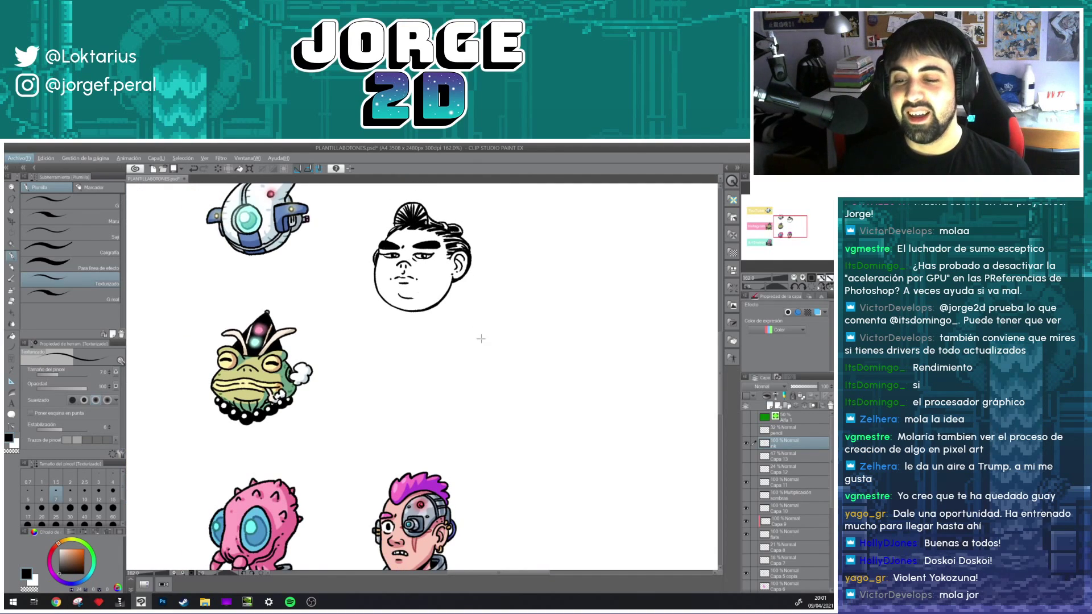
pyautogui.moveTo(513, 339); pyautogui.dragTo(517, 346)
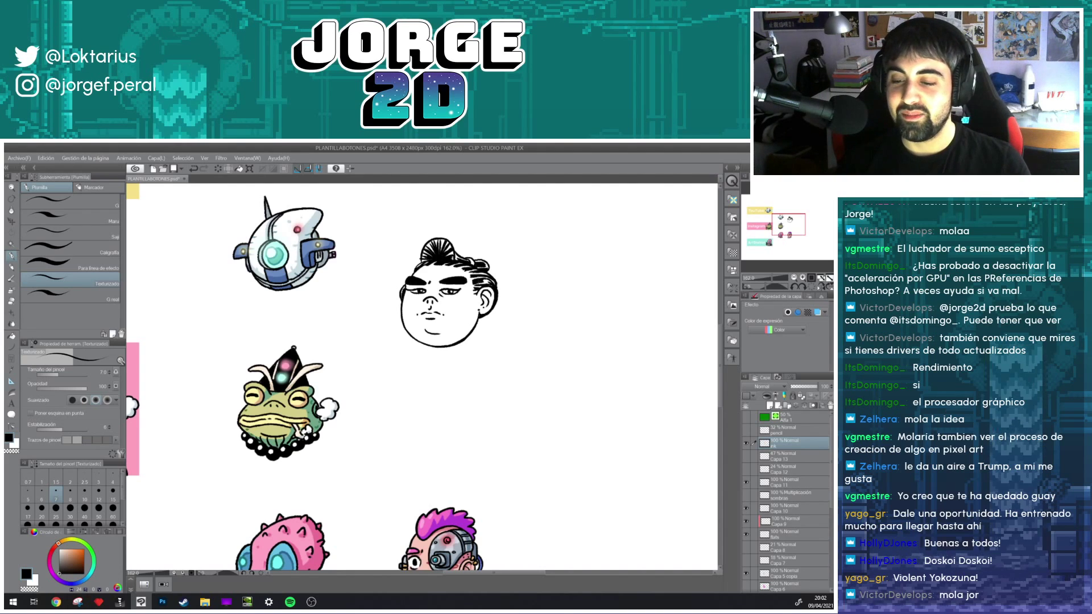
pyautogui.moveTo(449, 403)
pyautogui.mouseDown()
pyautogui.moveTo(478, 330)
pyautogui.moveTo(562, 415)
pyautogui.moveTo(552, 394)
pyautogui.mouseUp()
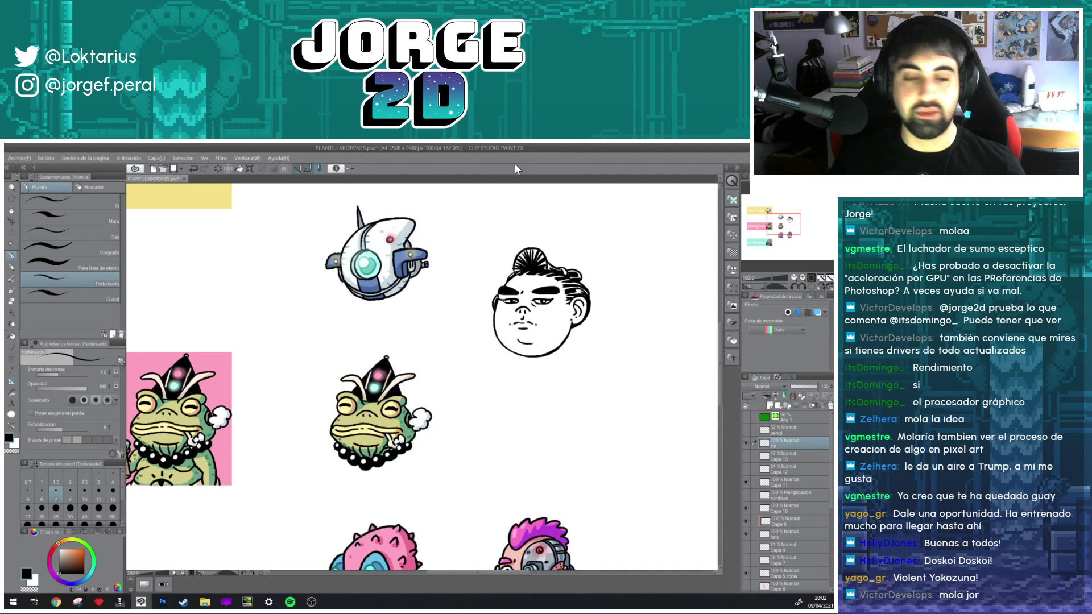
# - Save PLANTILLABOTONES.psd with Ctrl+S
pyautogui.hotkey('ctrl', 's')
pyautogui.moveTo(540, 317)
pyautogui.mouseDown()
pyautogui.moveTo(485, 322)
pyautogui.moveTo(495, 323)
pyautogui.mouseUp()
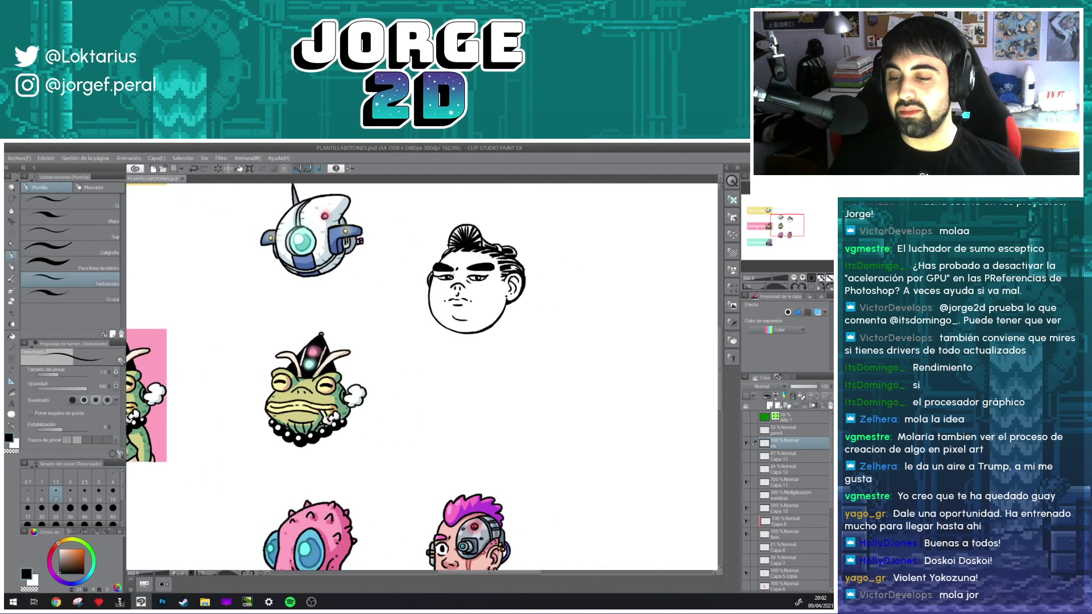
pyautogui.moveTo(489, 277); pyautogui.dragTo(495, 291)
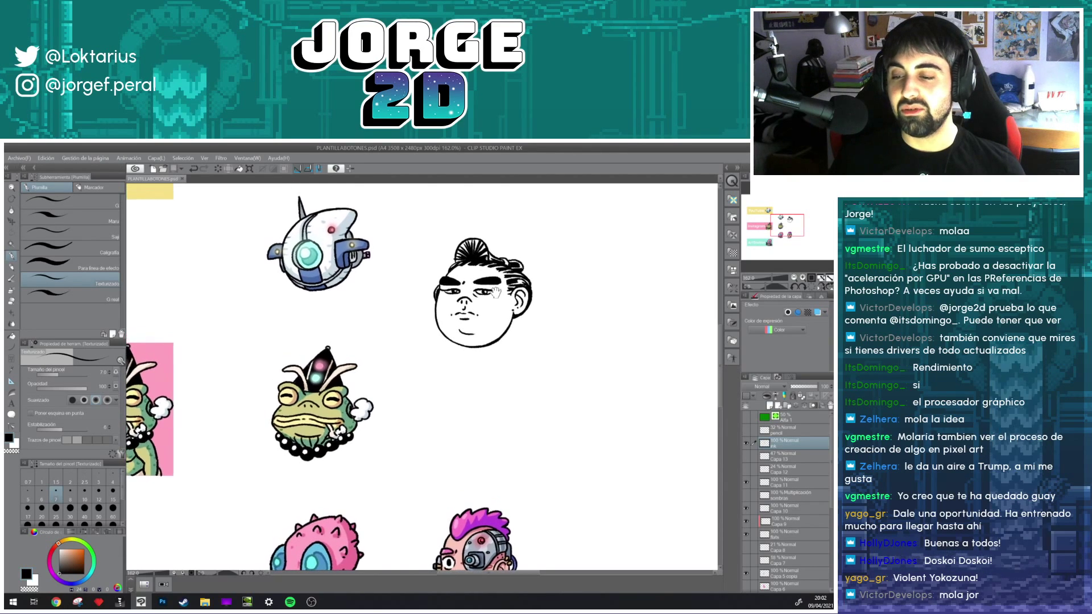